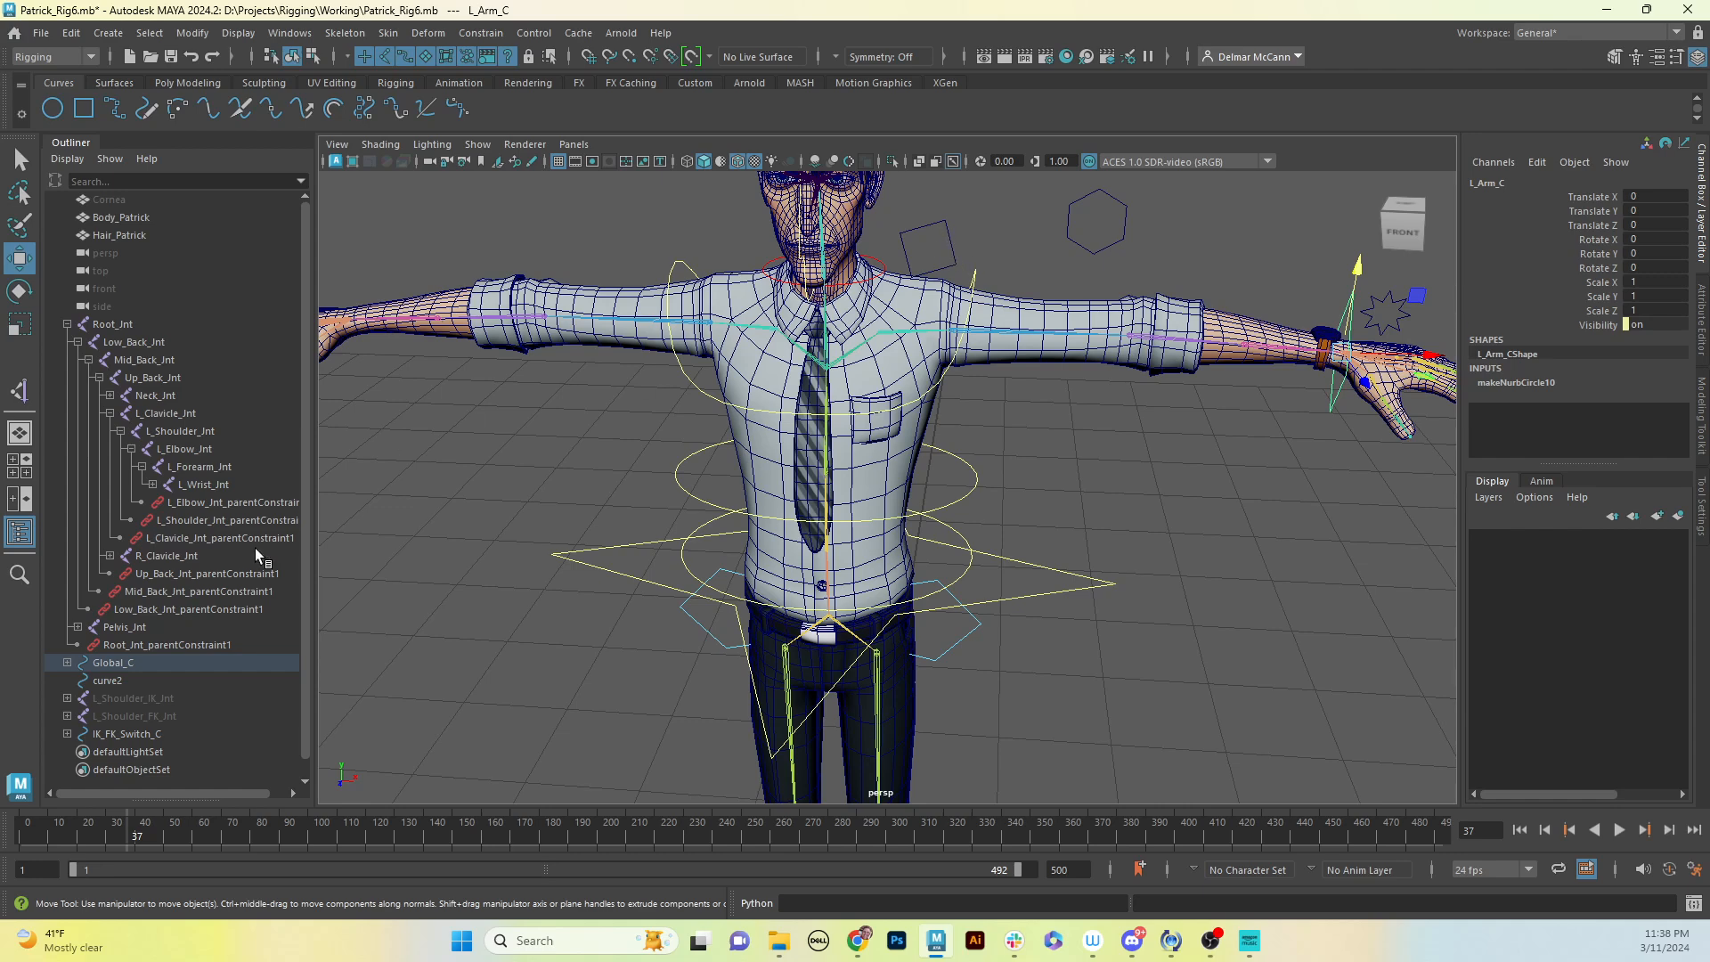
# Step: Locate the left arm control's group L_Arm_C_GRP in the hierarchy and parent it under the L_Clavicle_C control
pyautogui.click(1326, 427)
pyautogui.click(1333, 408)
pyautogui.press('f')
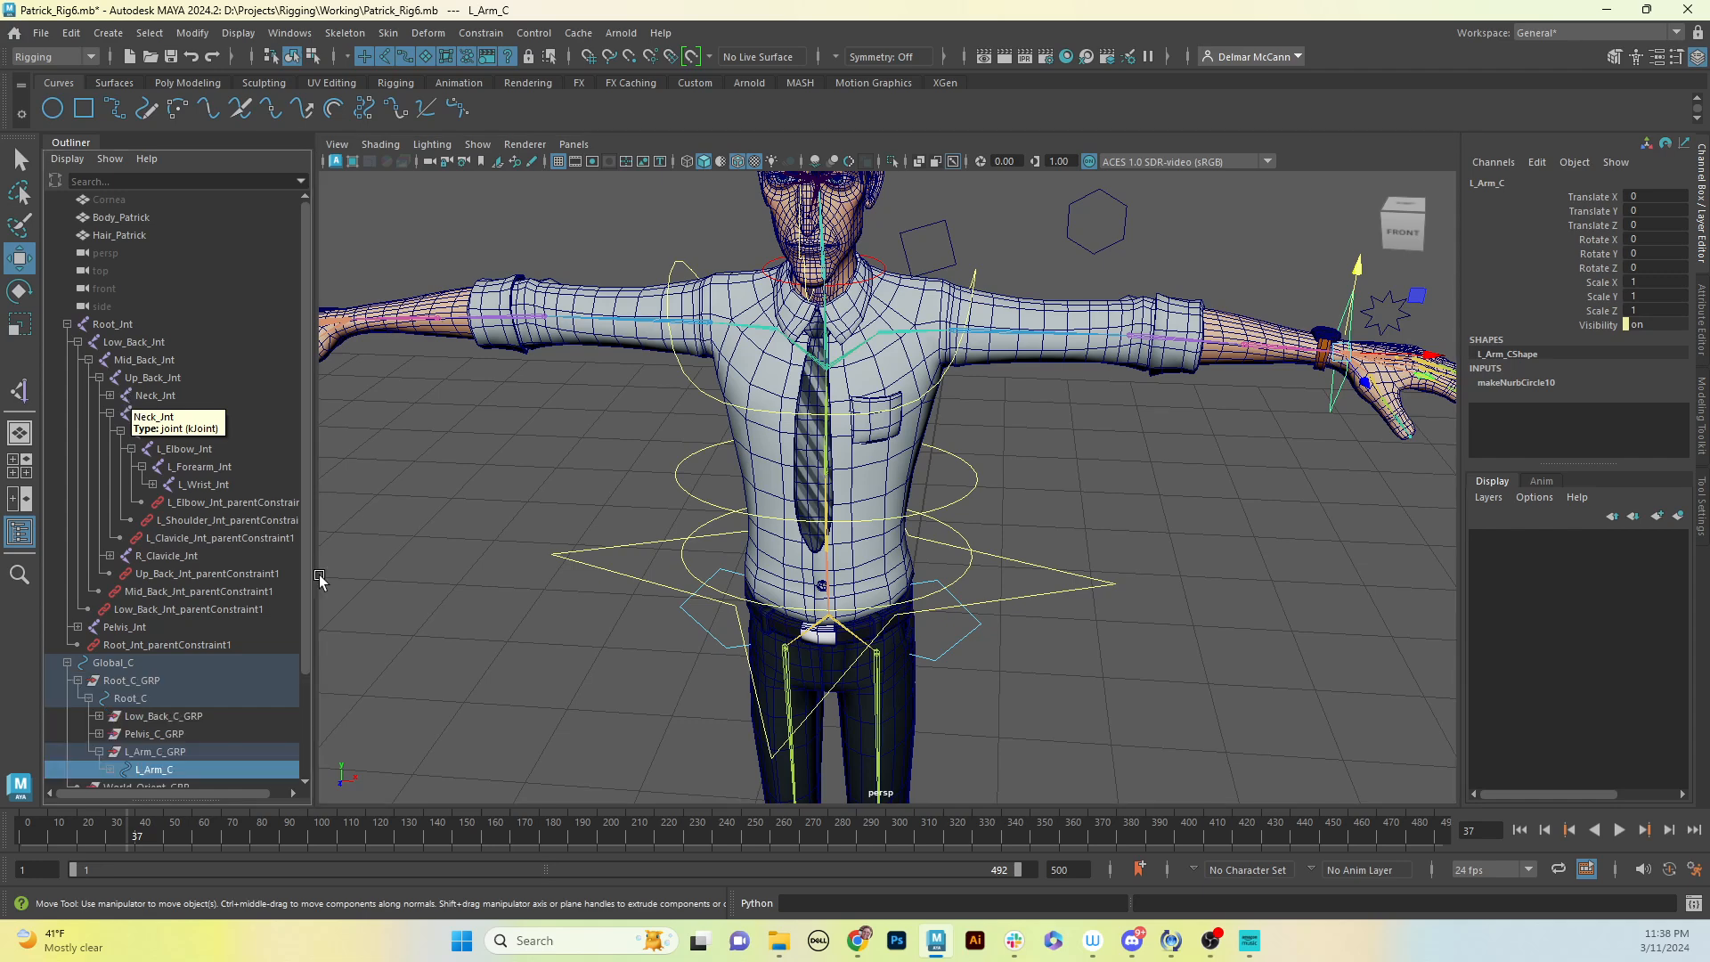
pyautogui.moveTo(307, 560); pyautogui.dragTo(303, 687)
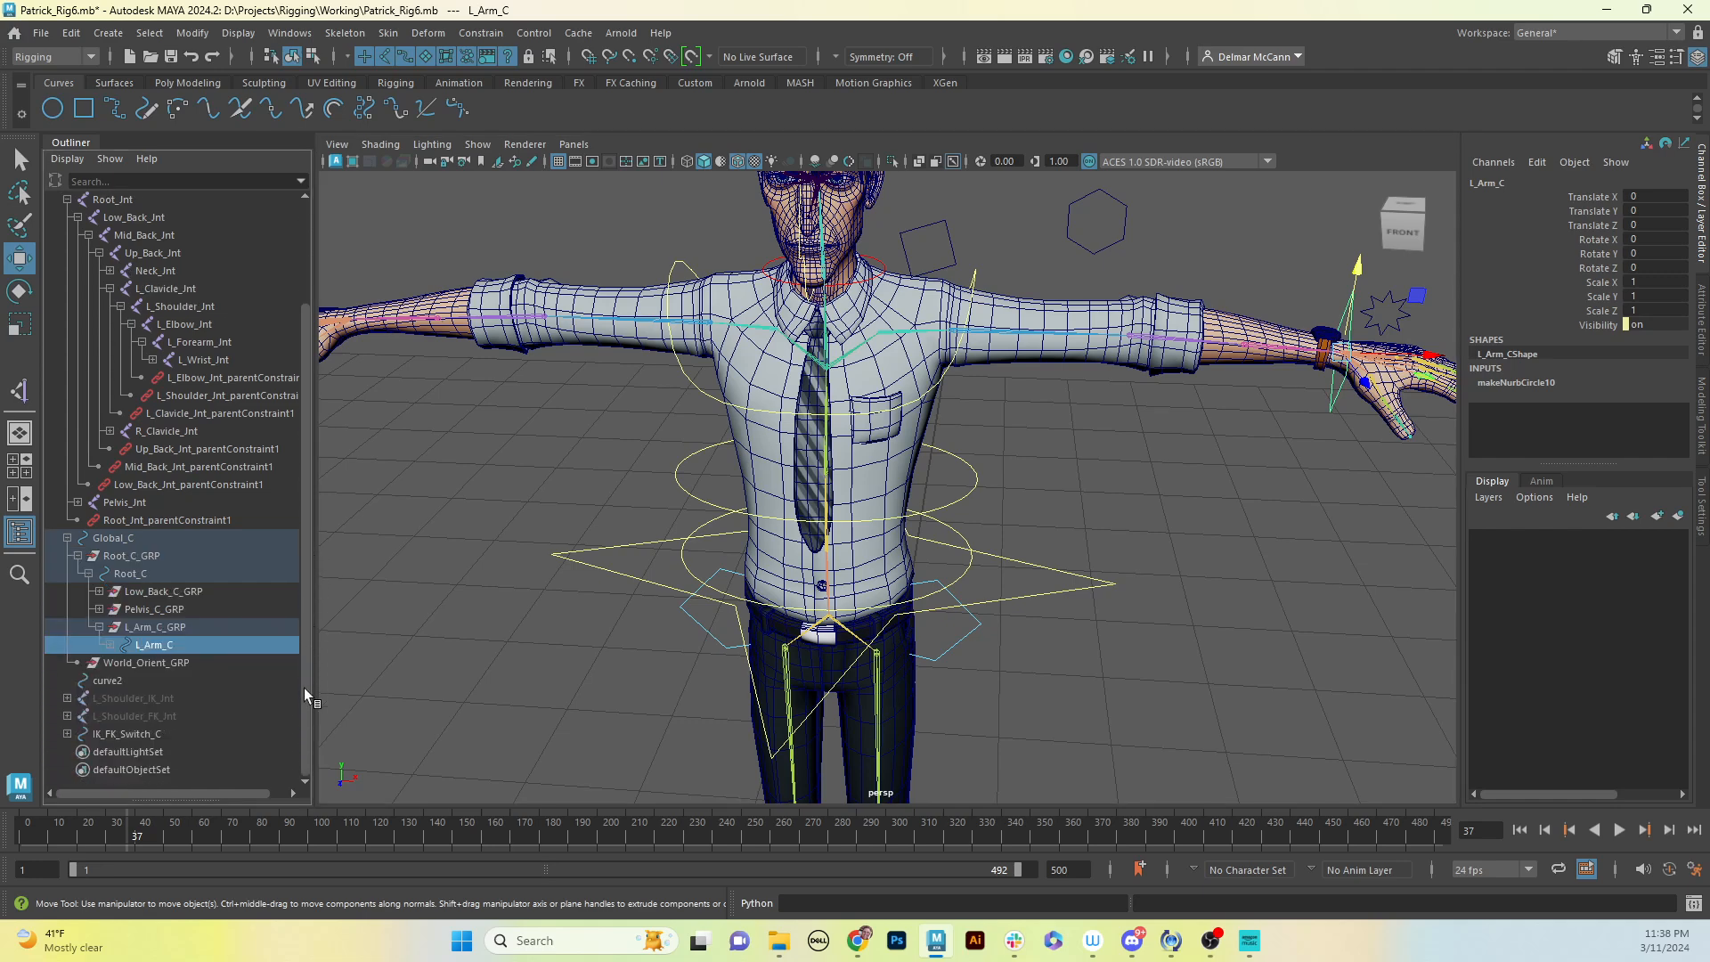
pyautogui.click(161, 626)
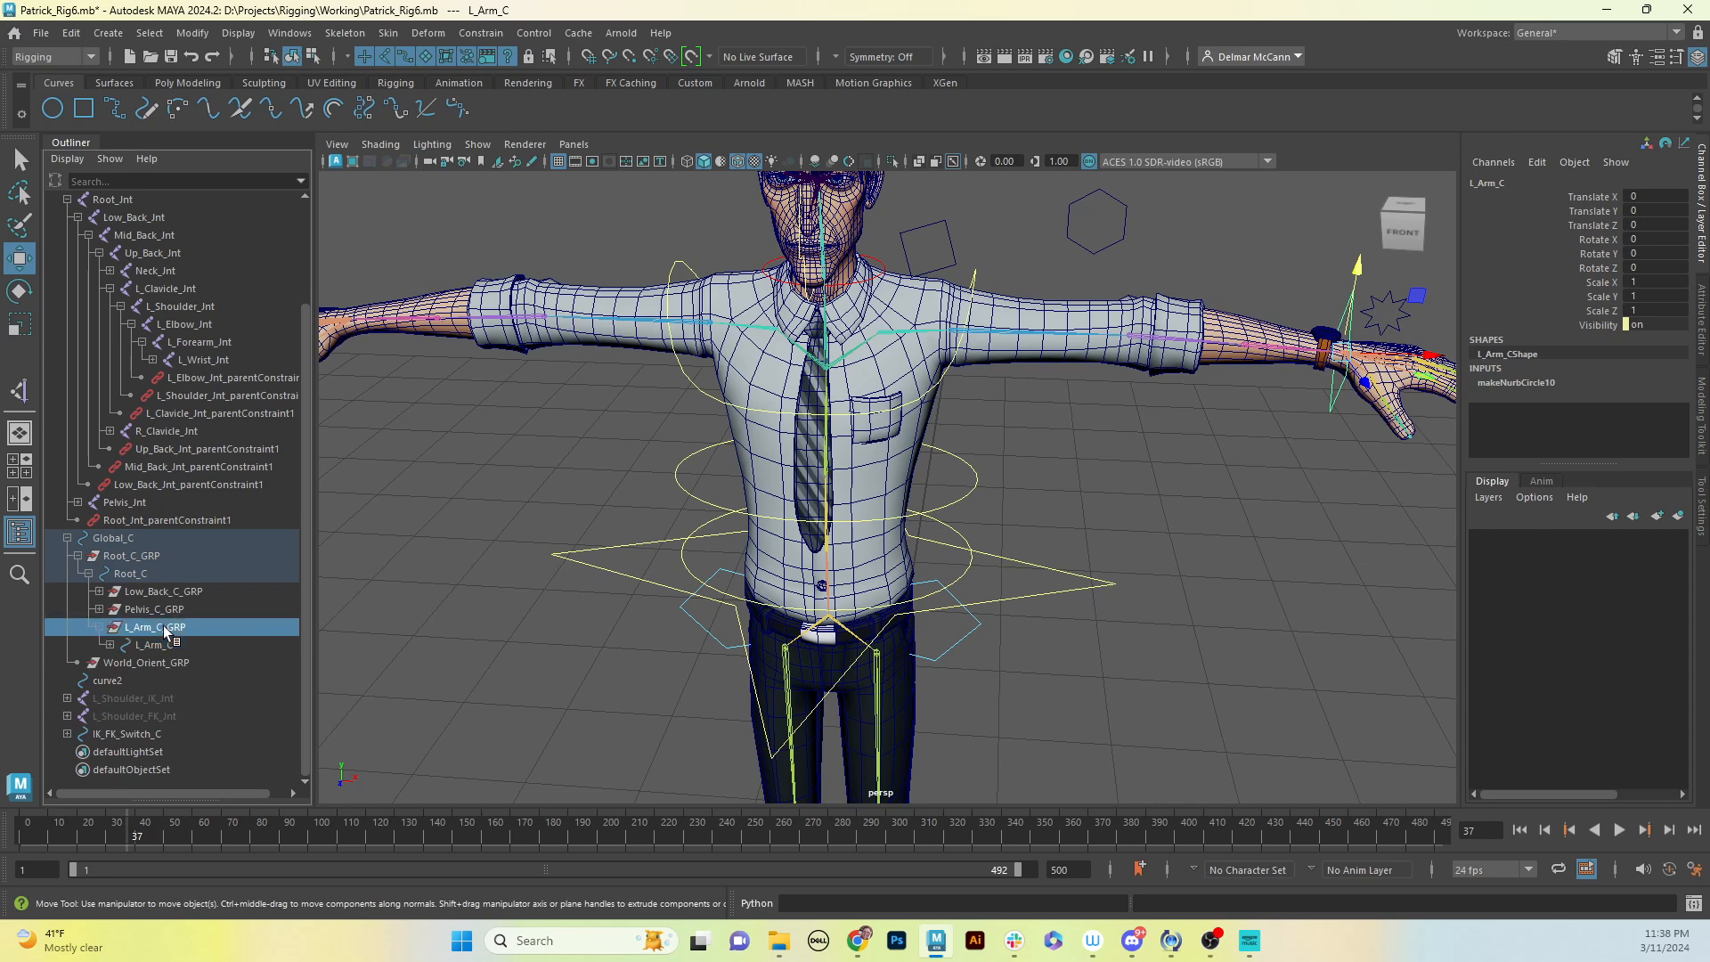
pyautogui.click(950, 251)
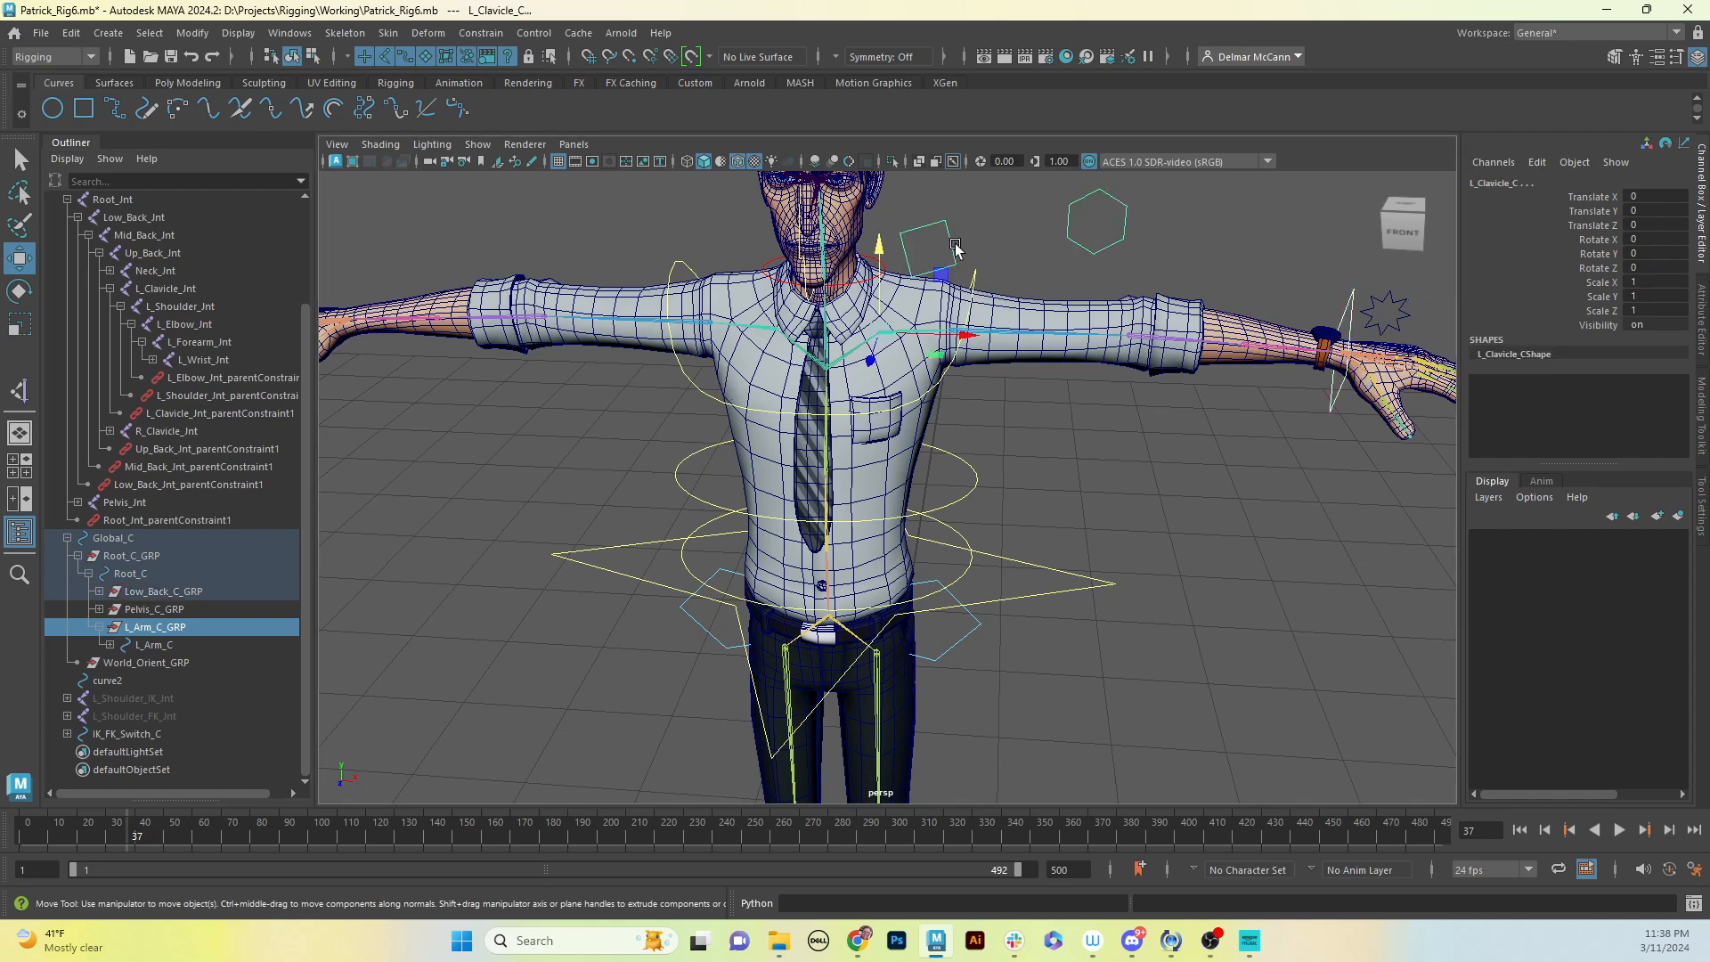
pyautogui.press('p')
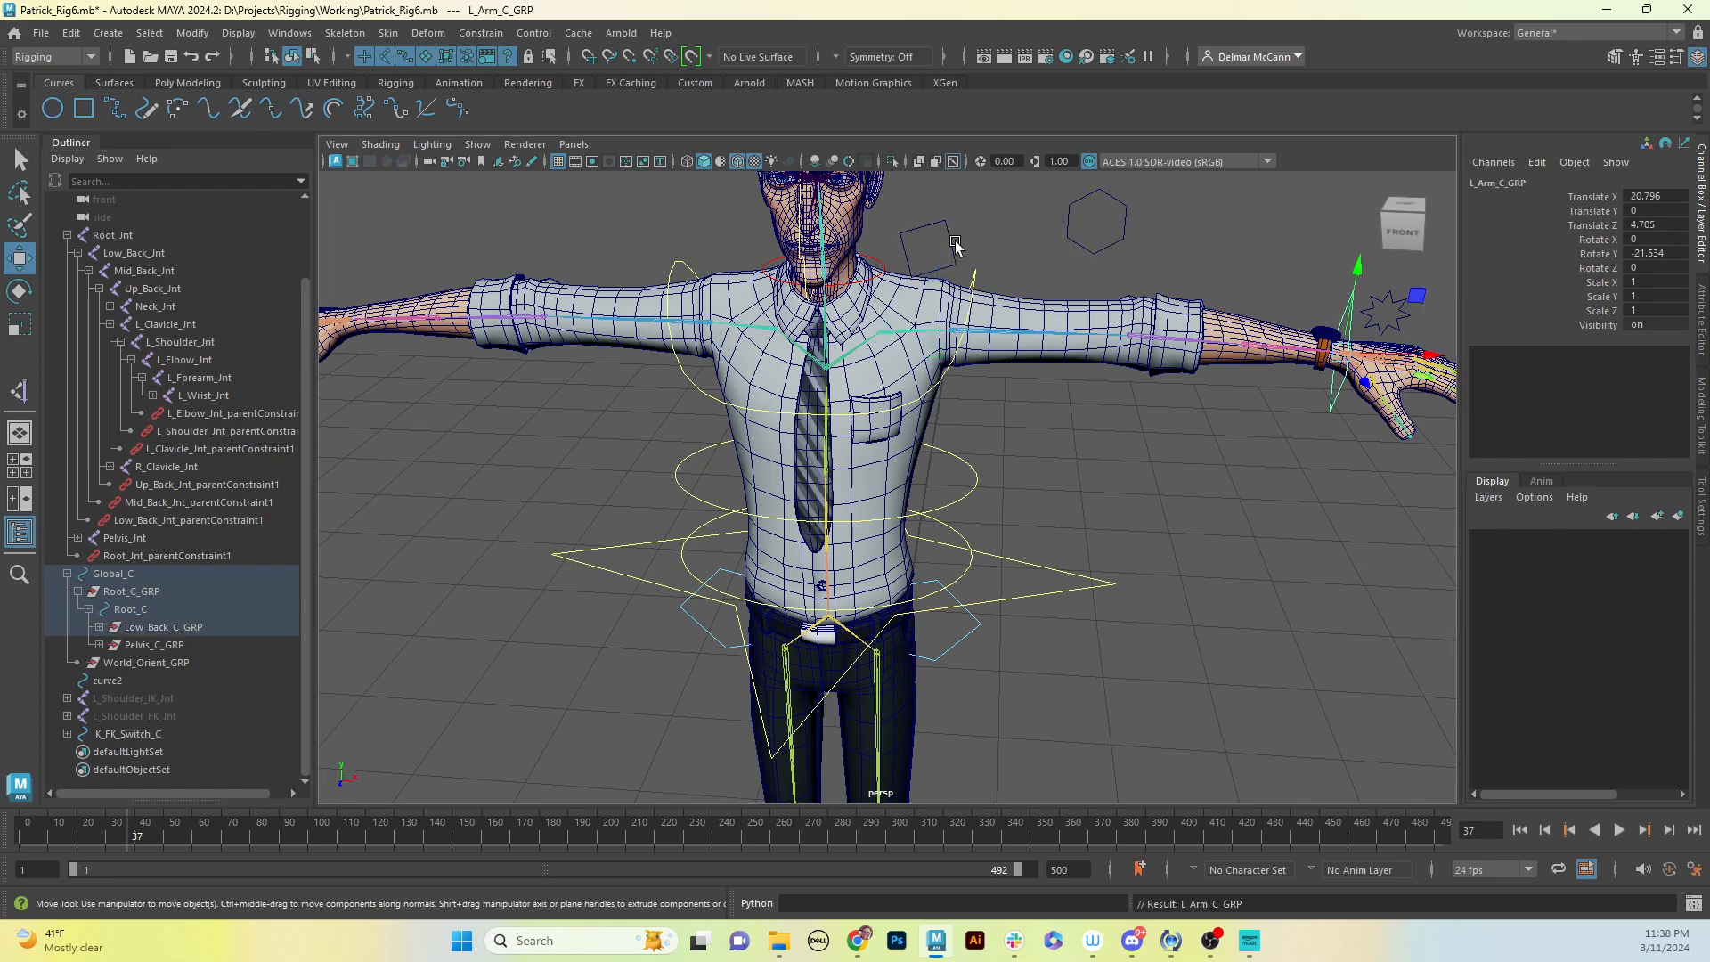
# Step: Parent the IK_FK_Switch_C control under the L_Clavicle_C control
pyautogui.keyDown('alt'); pyautogui.moveTo(724, 571); pyautogui.dragTo(677, 576, button='middle'); pyautogui.keyUp('alt')
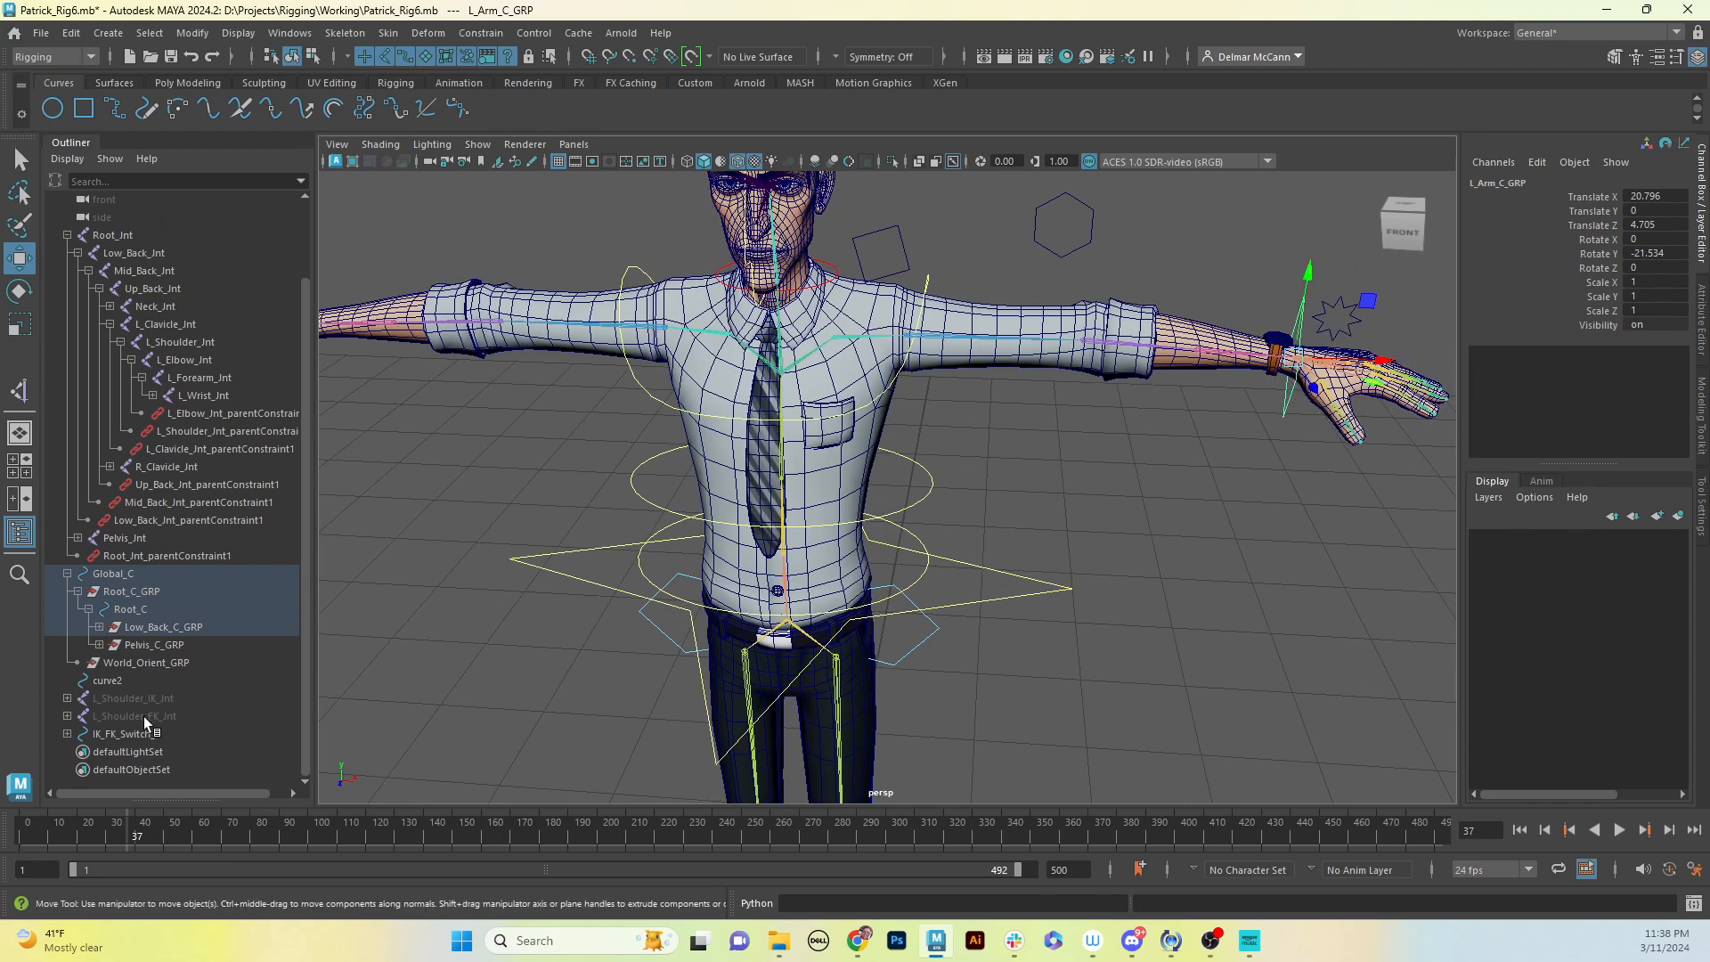
pyautogui.click(120, 734)
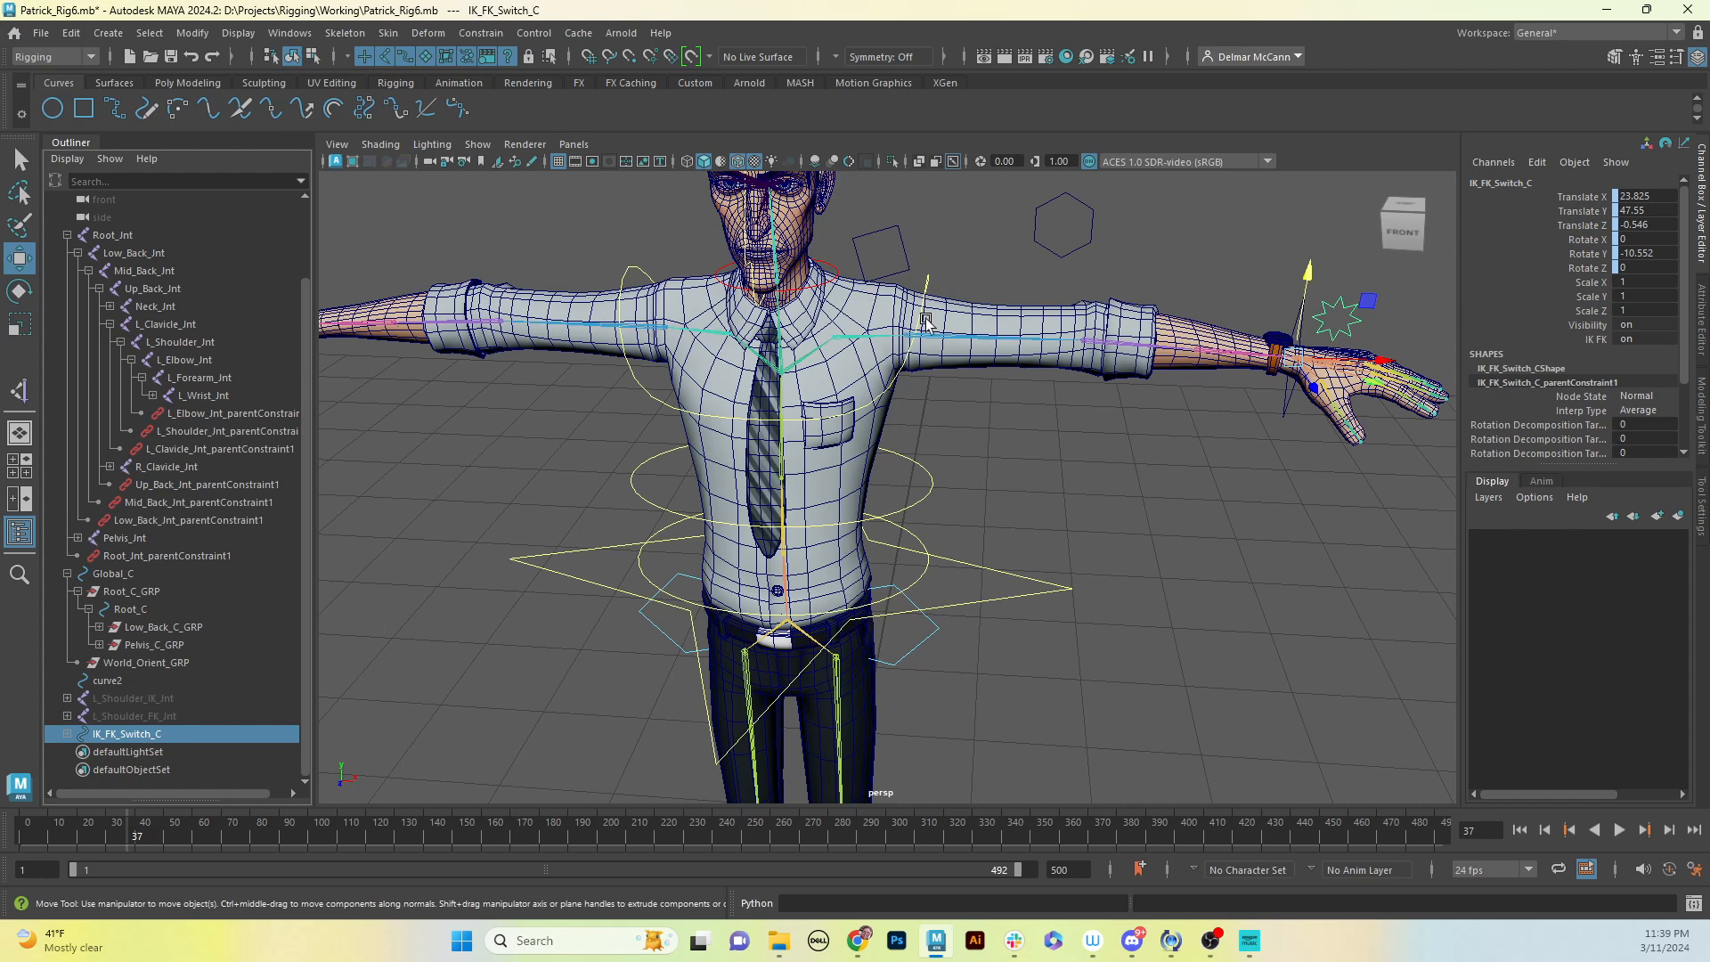
pyautogui.click(907, 259)
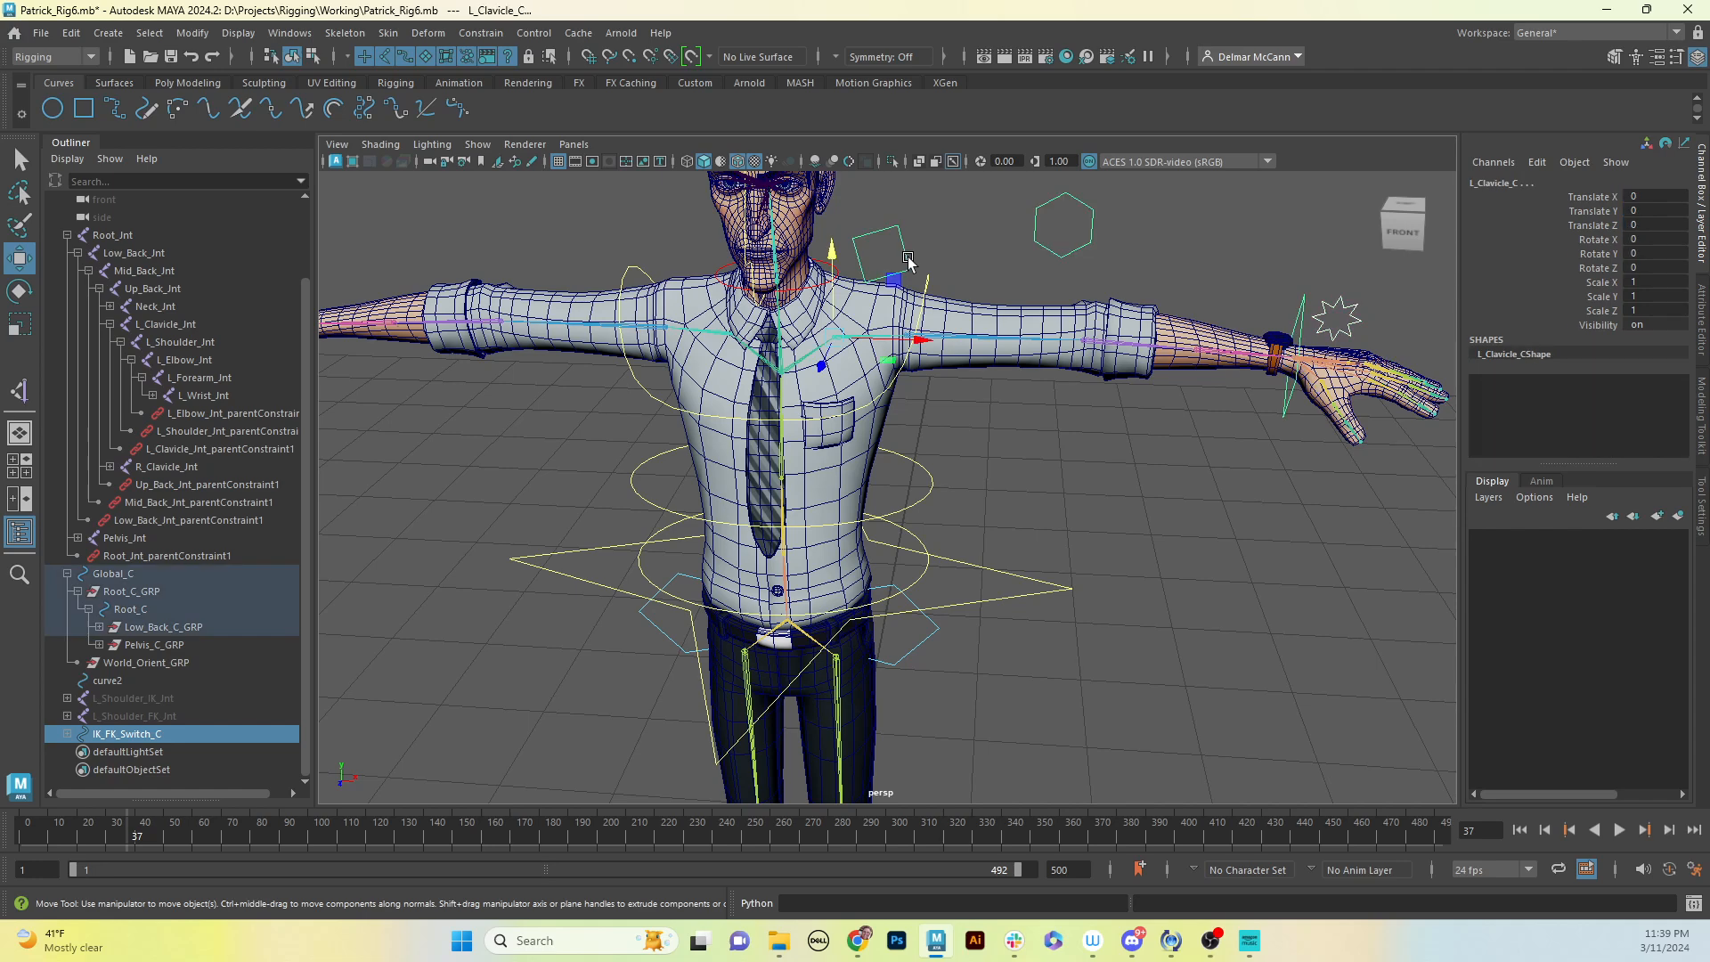
pyautogui.press('p')
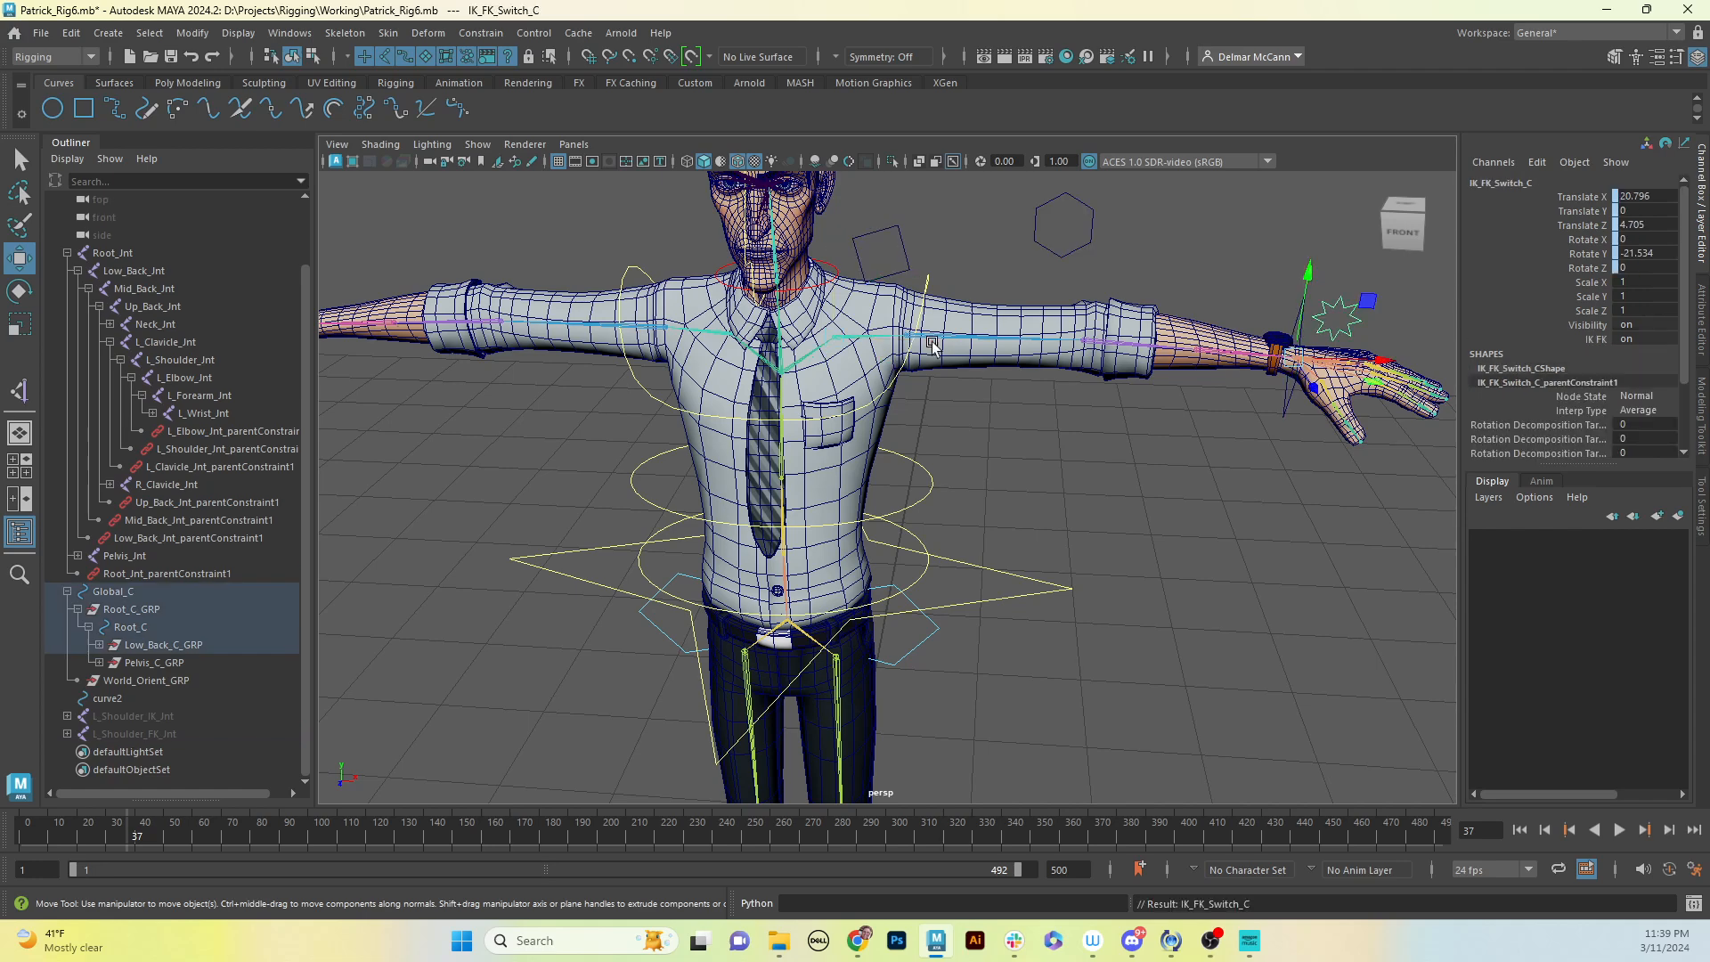
# Step: Expand the control hierarchy down to L_Clavicle_C and select its parent group L_Clavicle_C_GRP
pyautogui.click(906, 255)
pyautogui.click(907, 255)
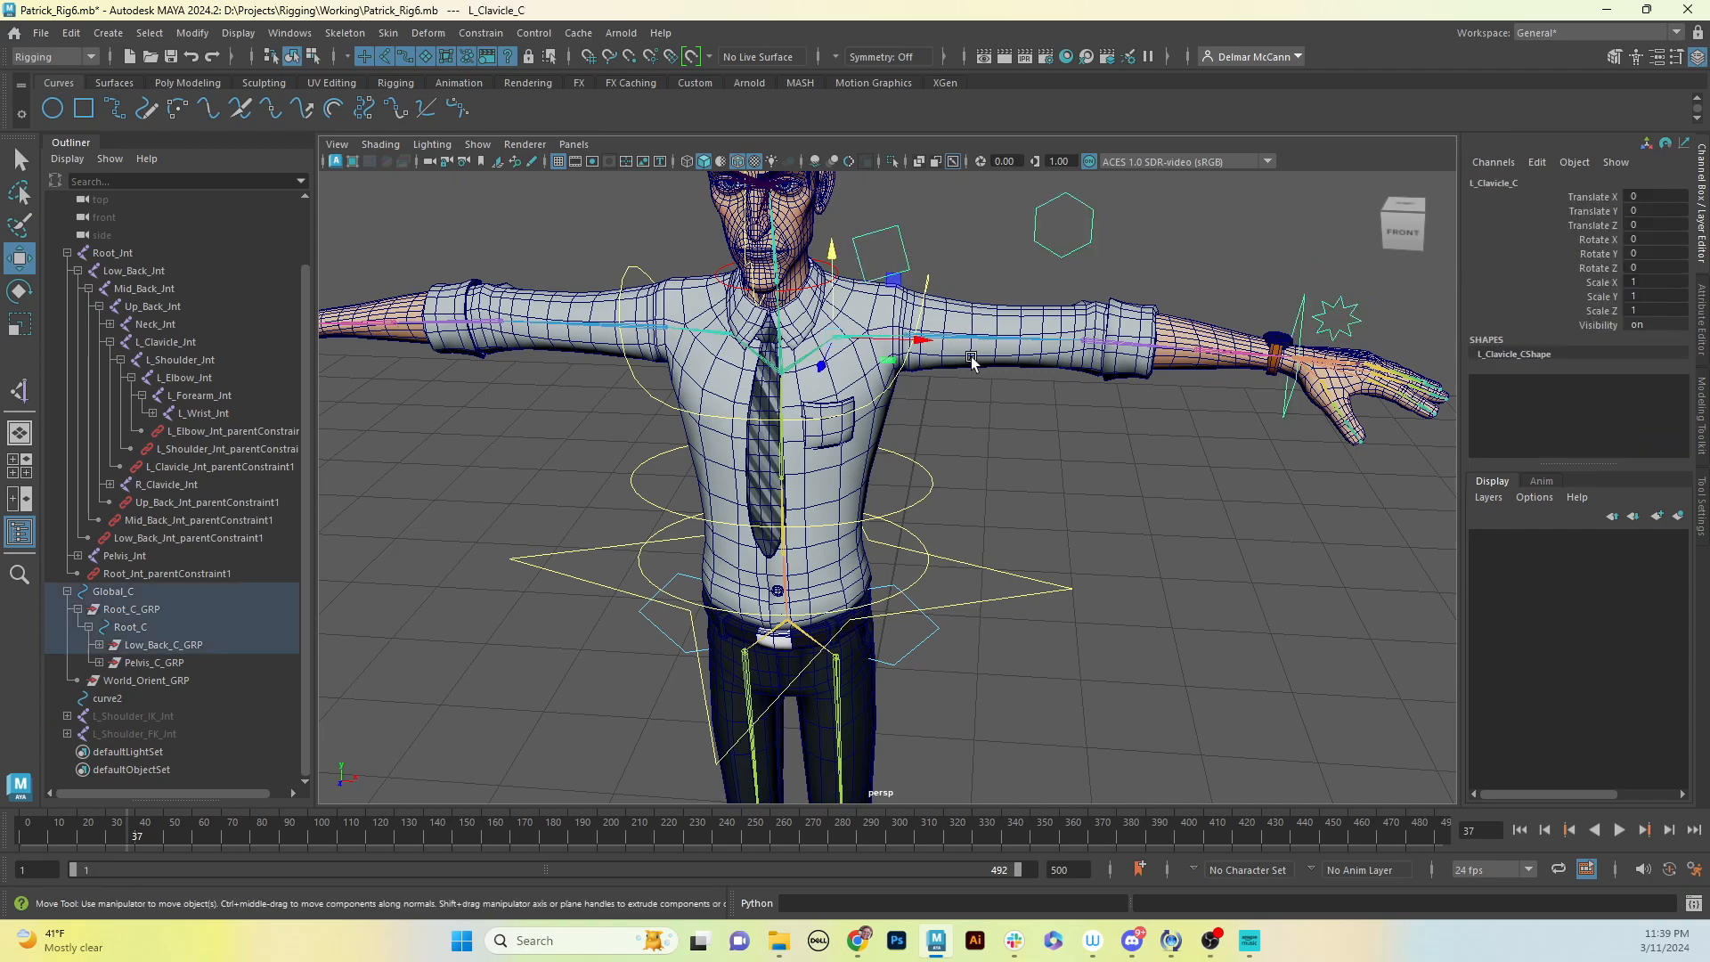
pyautogui.keyDown('alt'); pyautogui.moveTo(1031, 471); pyautogui.dragTo(980, 446); pyautogui.keyUp('alt')
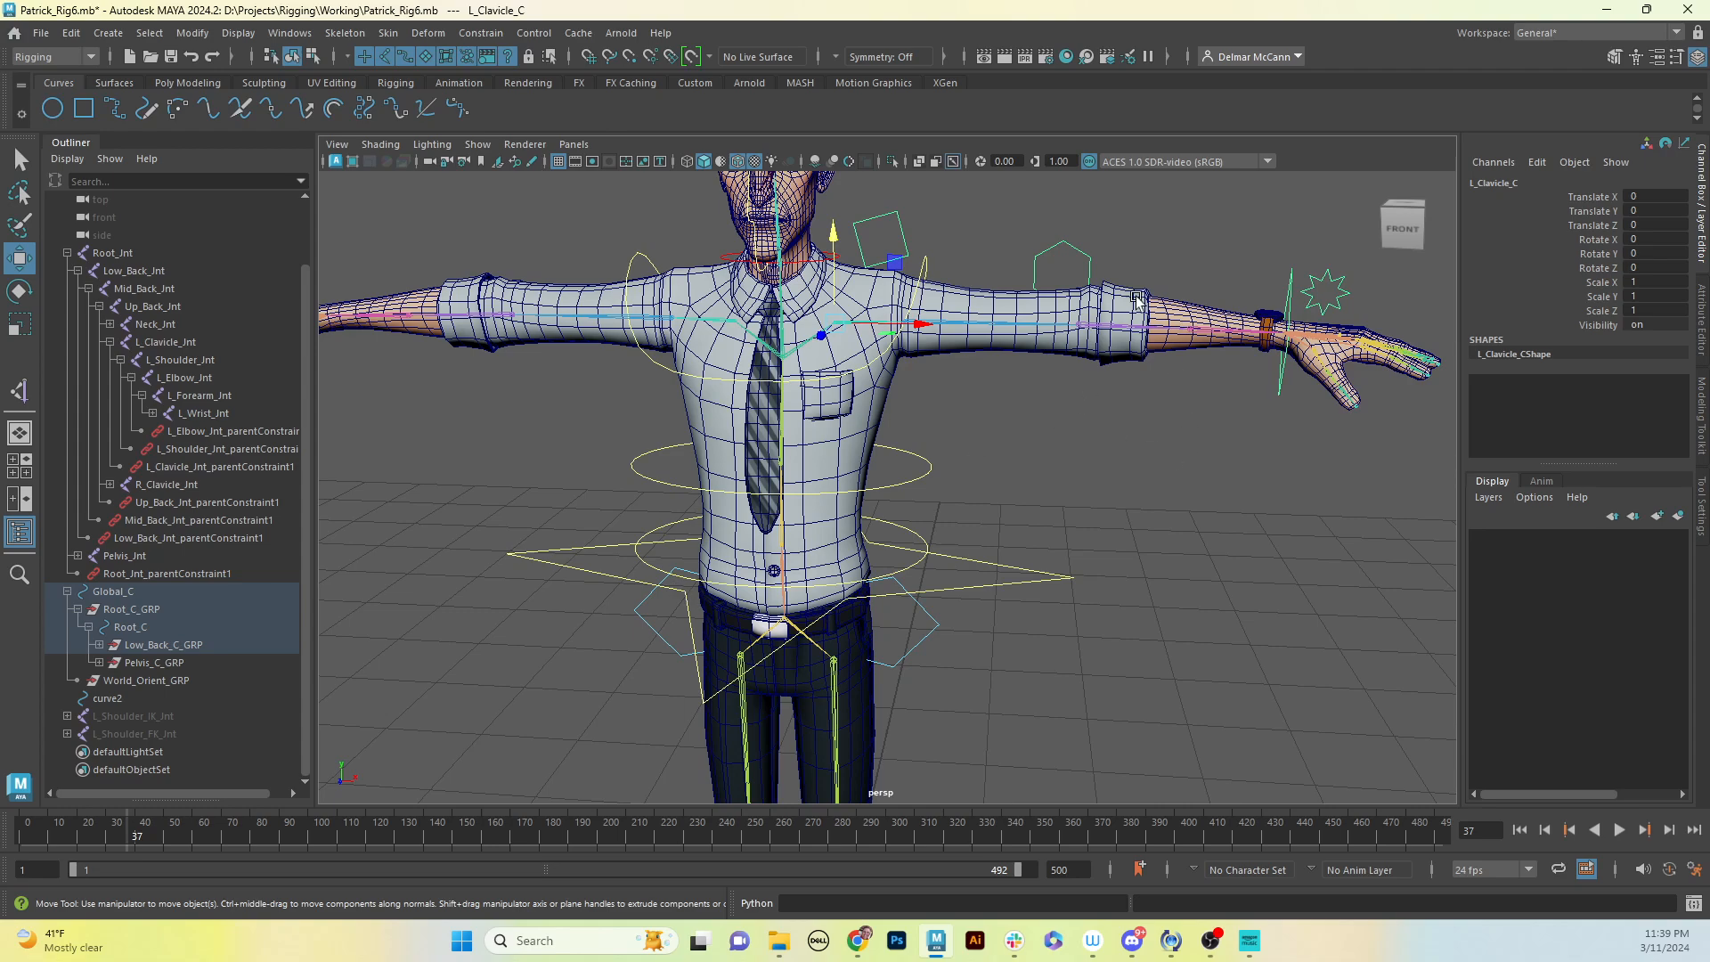
pyautogui.keyDown('alt'); pyautogui.moveTo(562, 458); pyautogui.dragTo(693, 436, button='middle'); pyautogui.keyUp('alt')
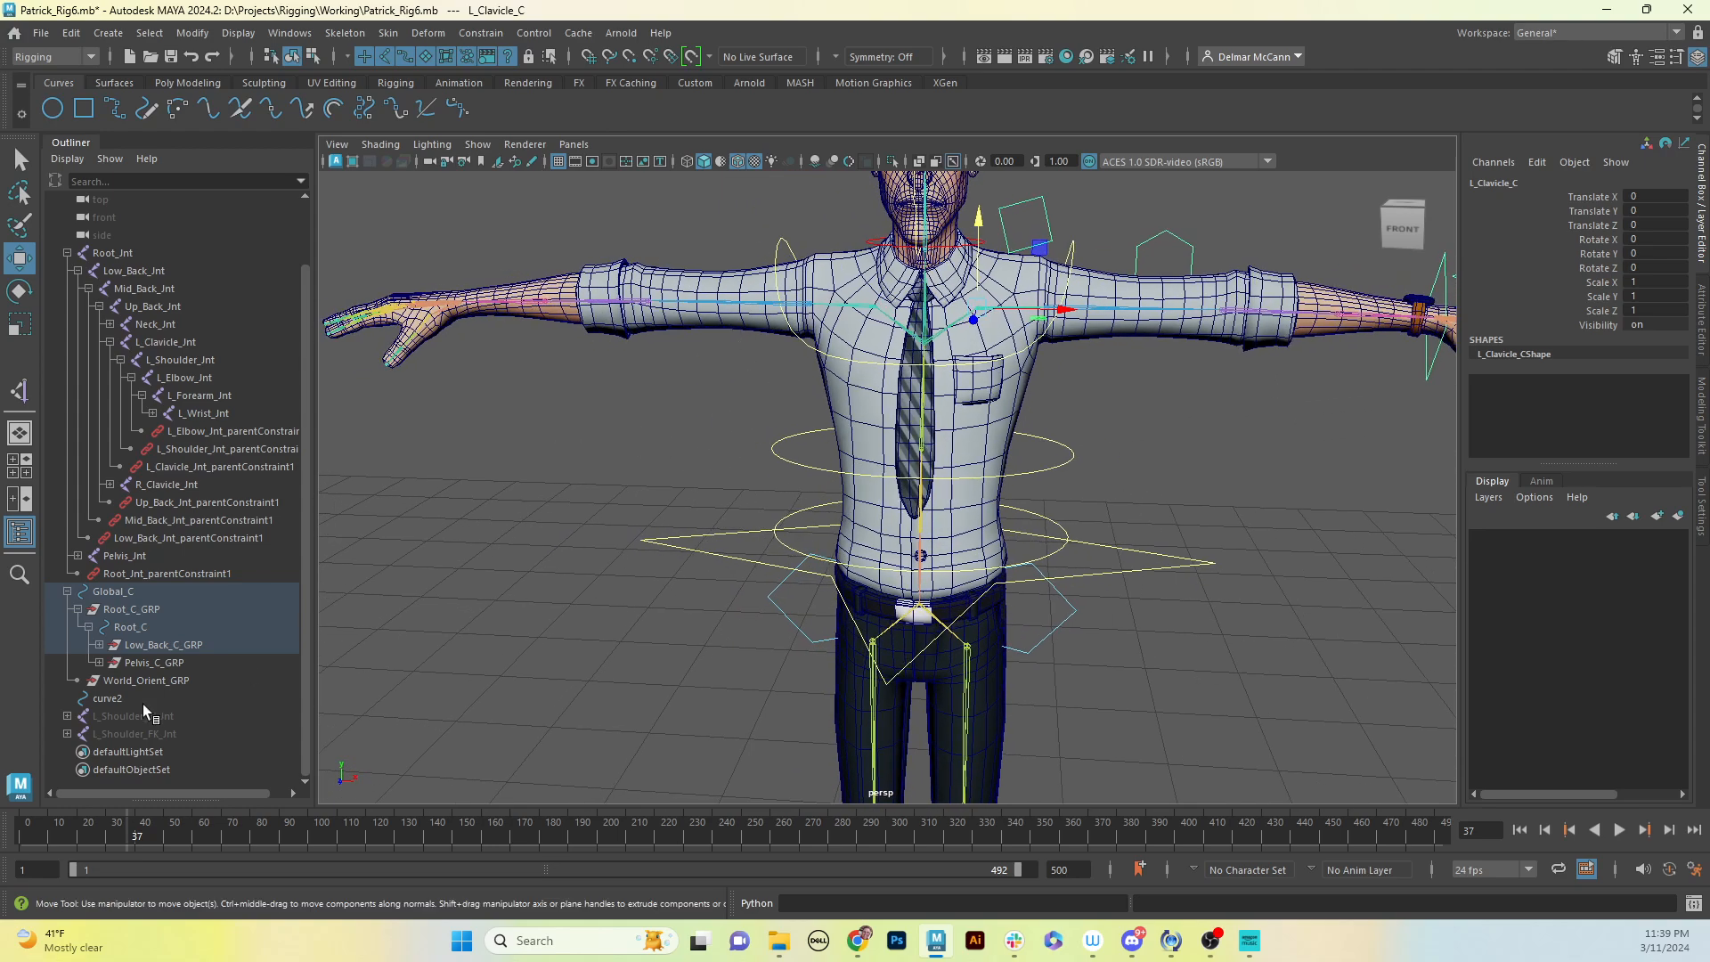
pyautogui.click(99, 647)
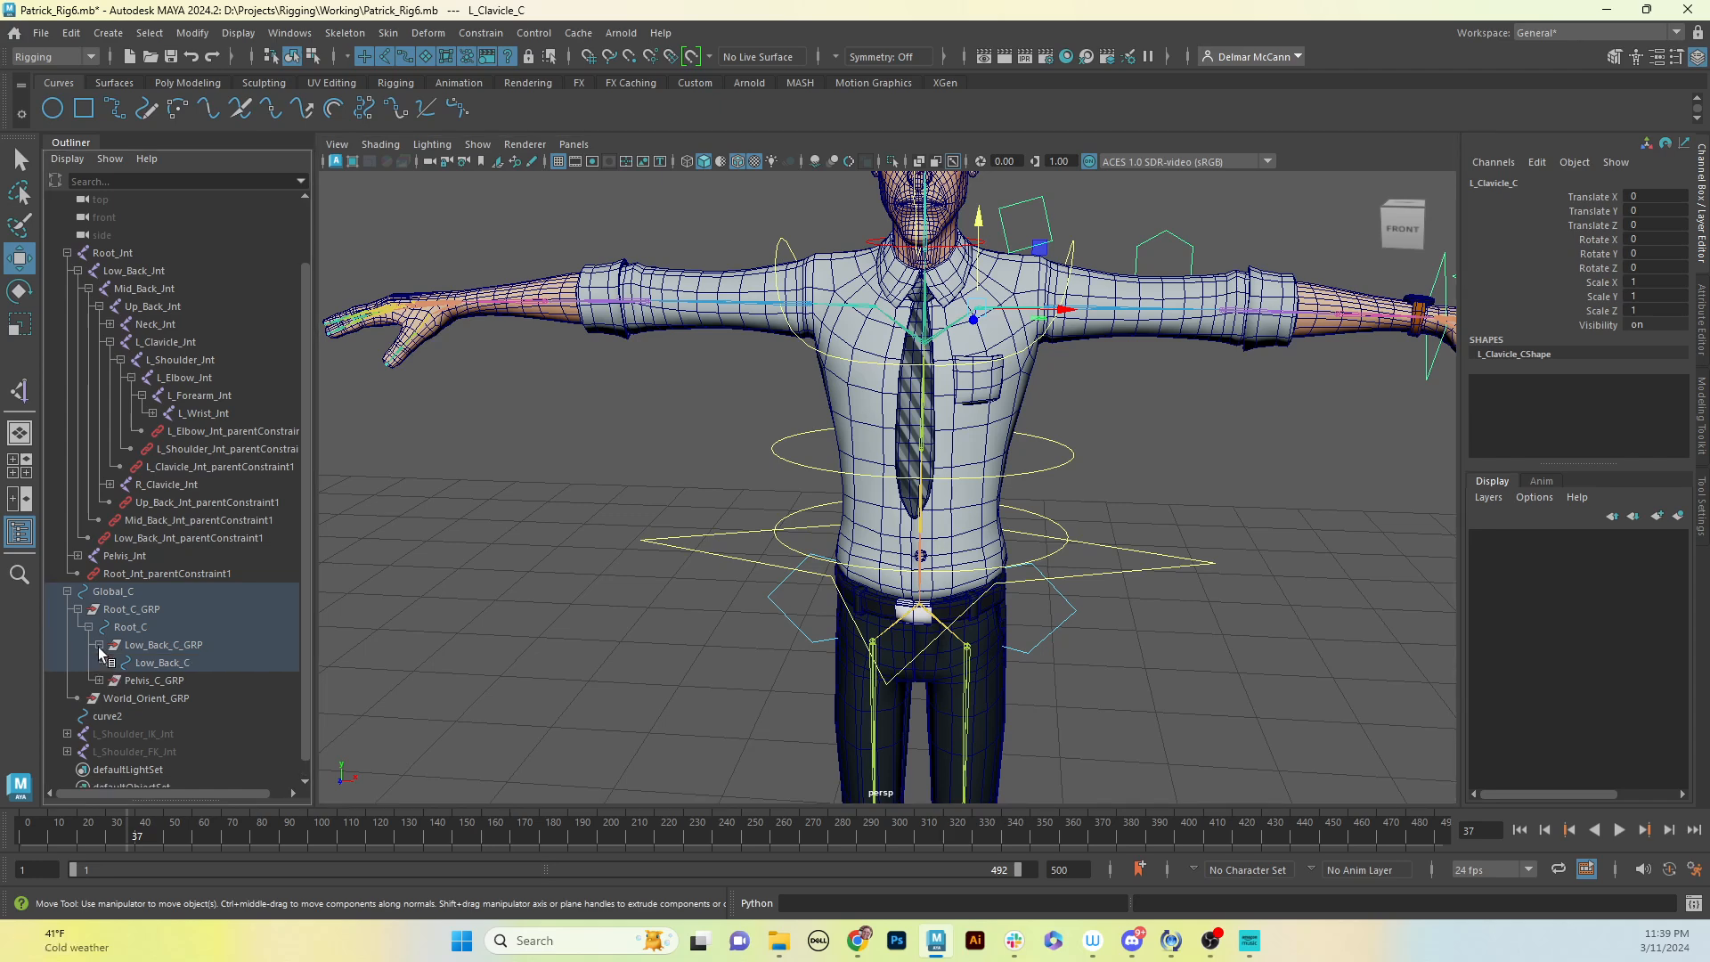
pyautogui.click(110, 663)
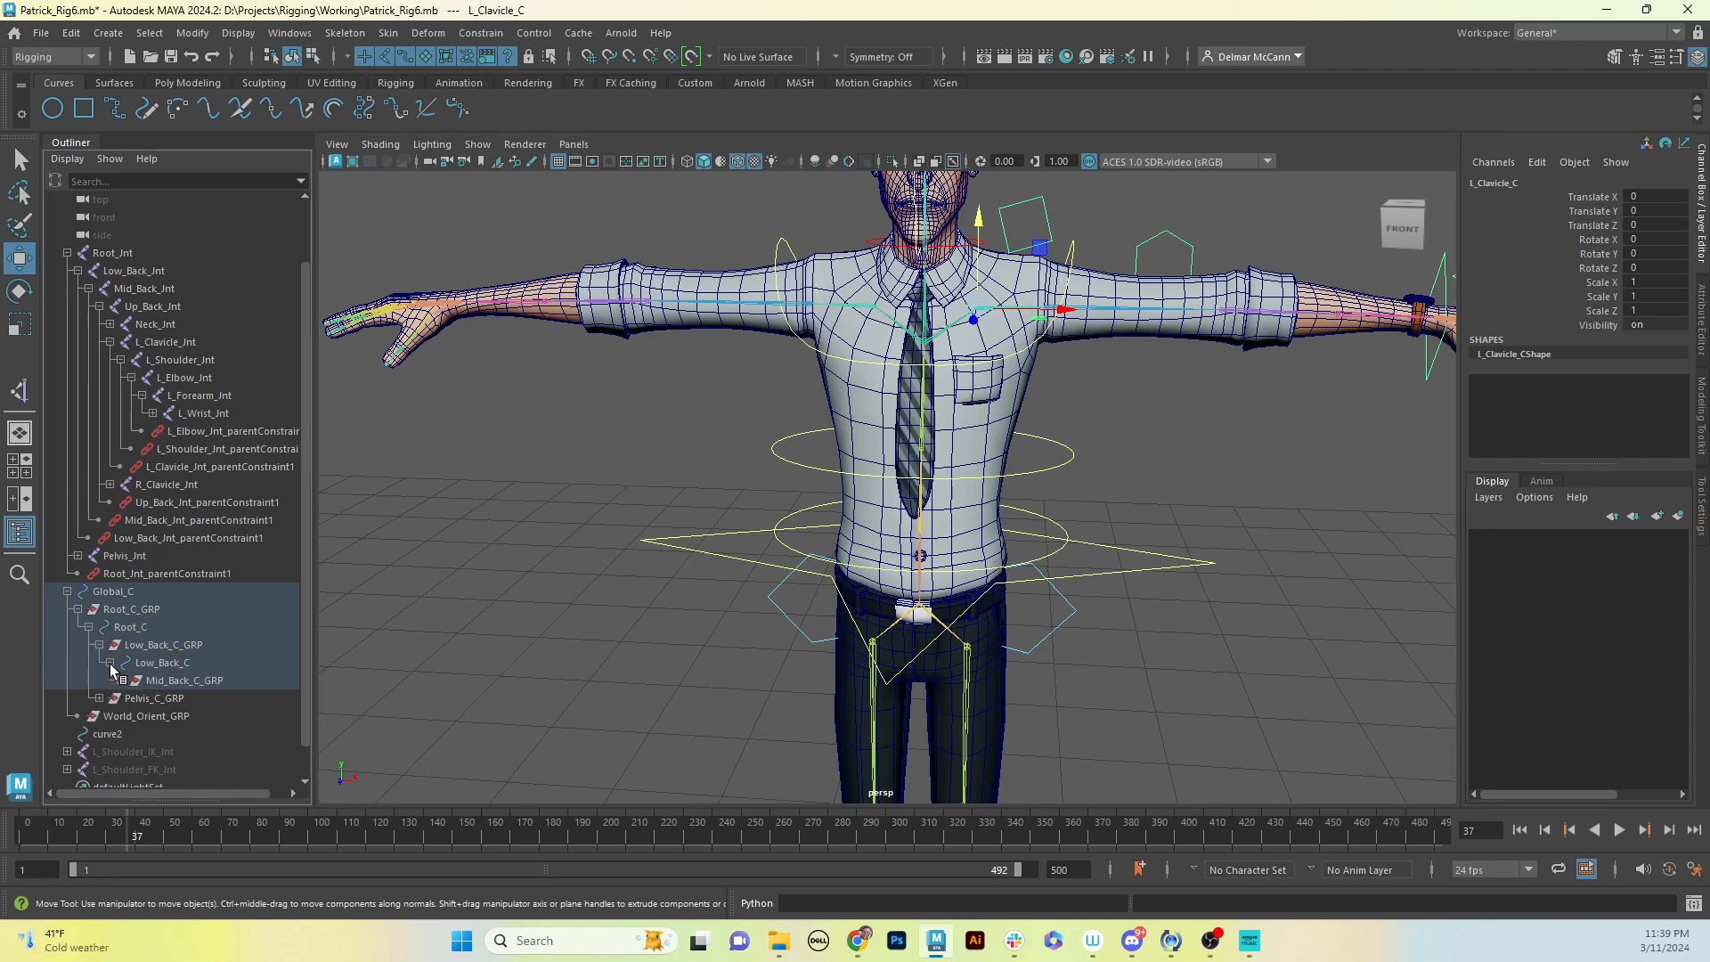
pyautogui.press('f')
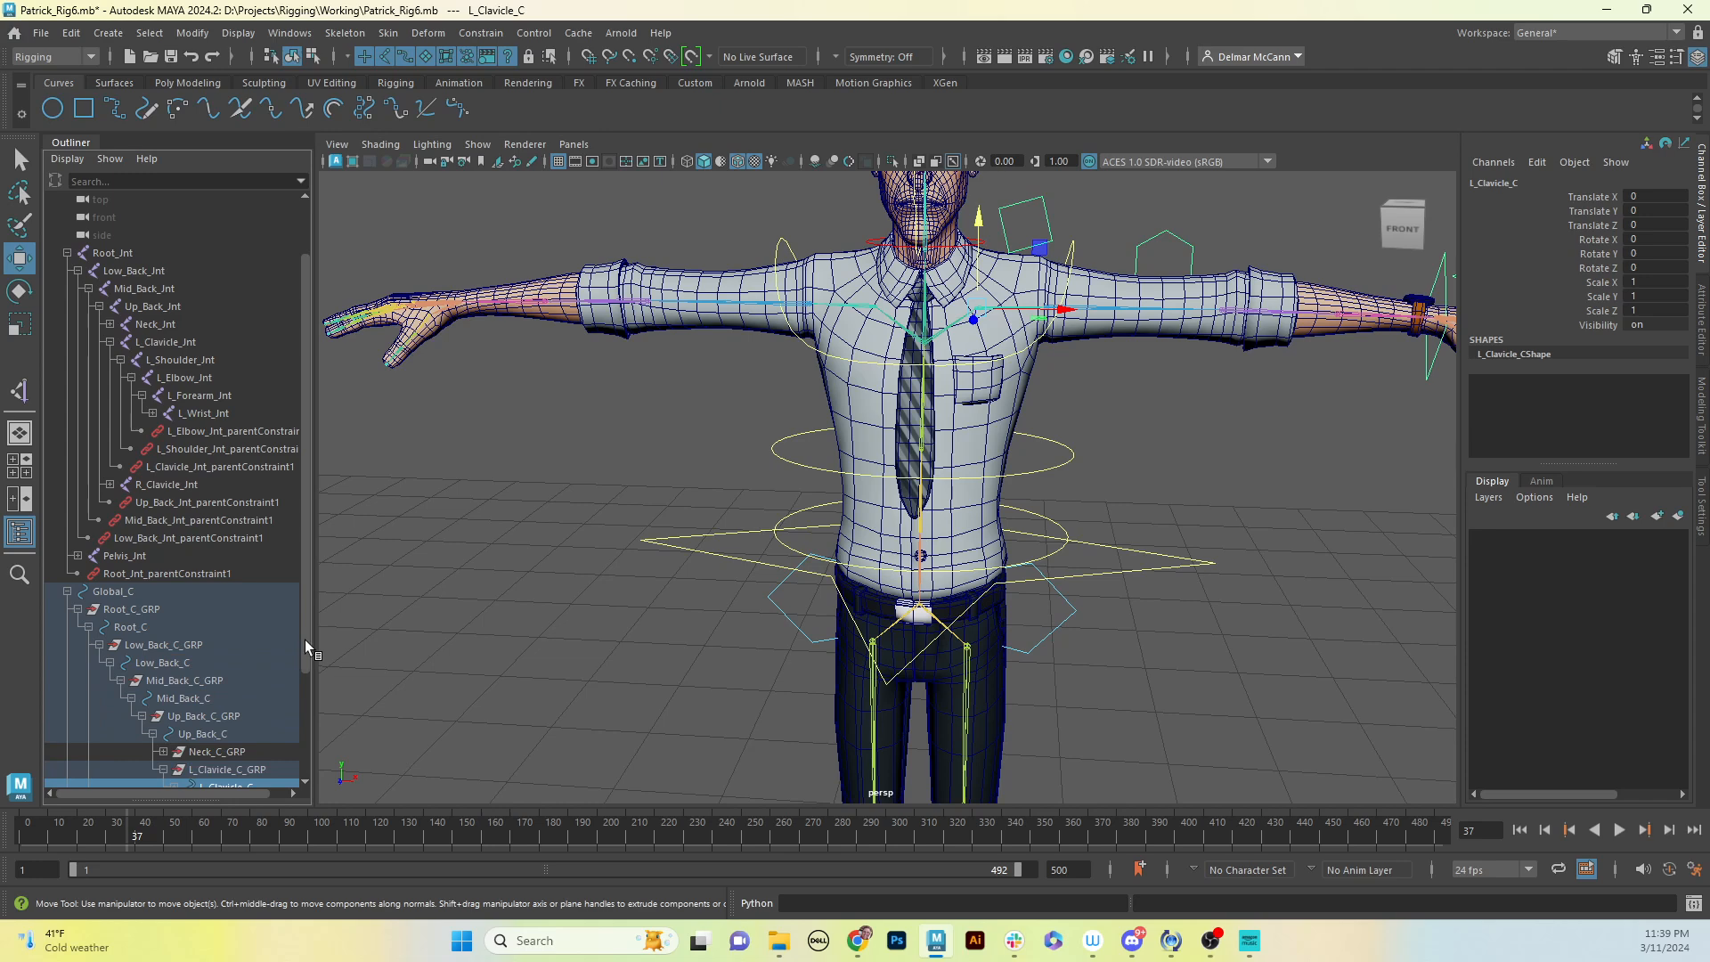
pyautogui.moveTo(305, 640); pyautogui.dragTo(308, 738)
pyautogui.click(228, 629)
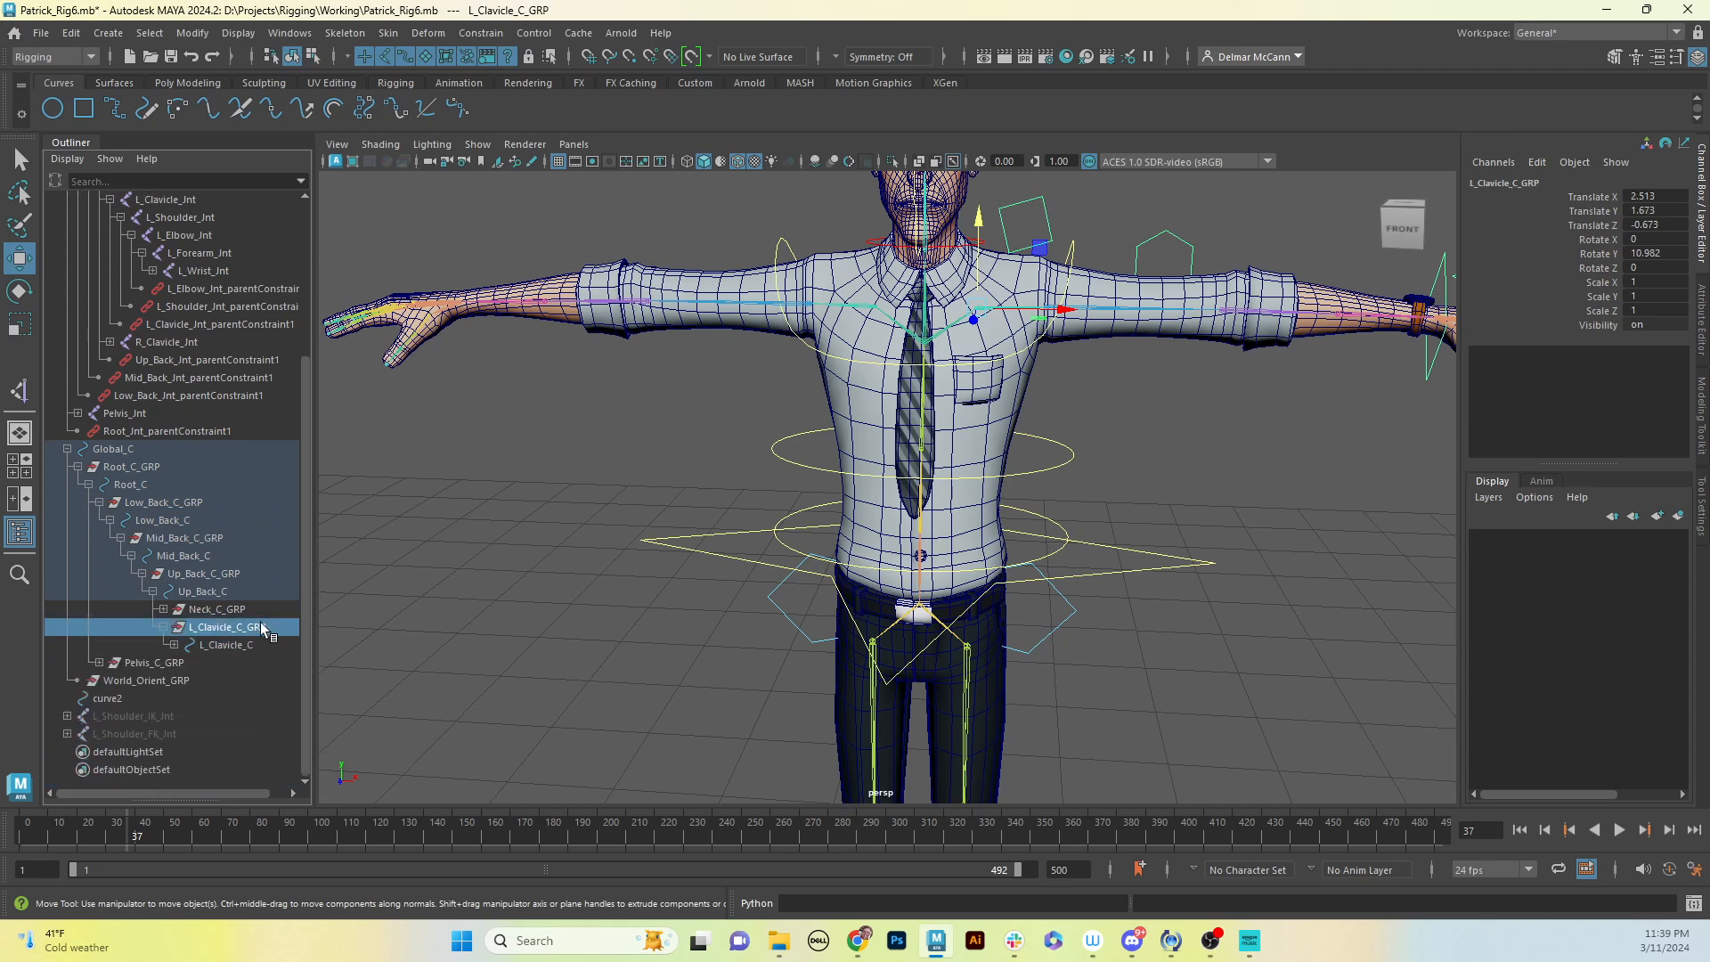
# Step: Examine the left arm, hand and finger joints from several angles
pyautogui.keyDown('alt'); pyautogui.moveTo(922, 374); pyautogui.dragTo(1252, 365); pyautogui.keyUp('alt')
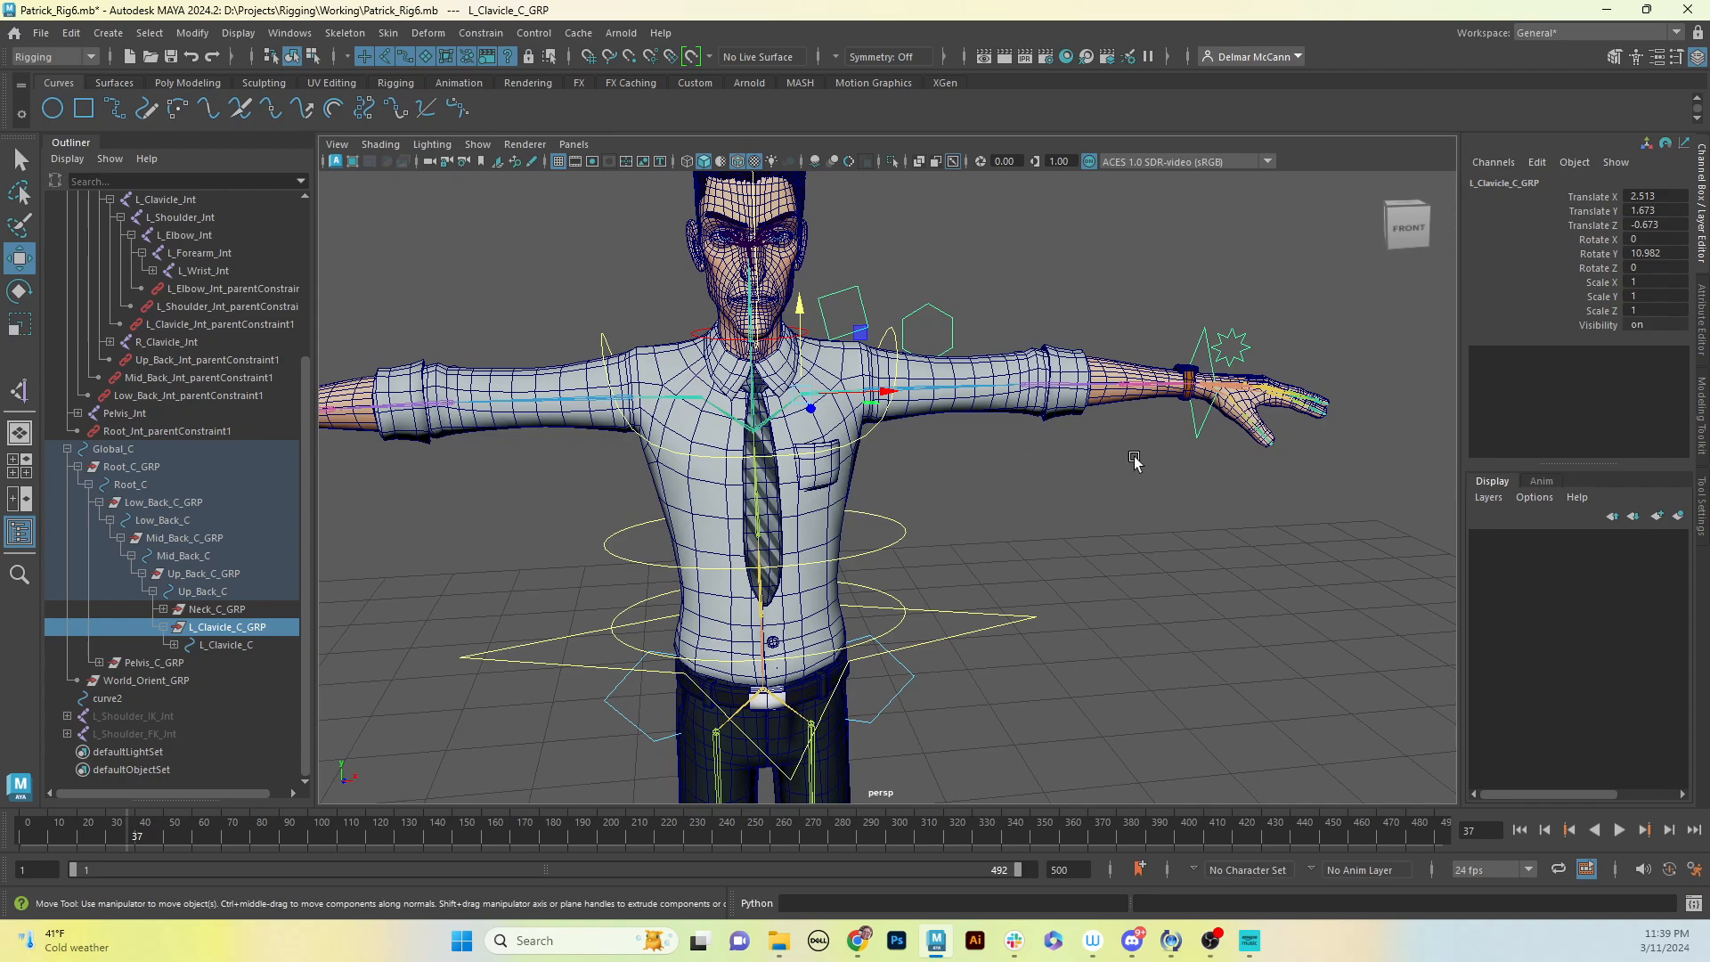
pyautogui.keyDown('alt'); pyautogui.moveTo(1225, 445); pyautogui.dragTo(996, 510); pyautogui.keyUp('alt')
pyautogui.keyDown('alt'); pyautogui.moveTo(996, 510); pyautogui.dragTo(1213, 479, button='right'); pyautogui.keyUp('alt')
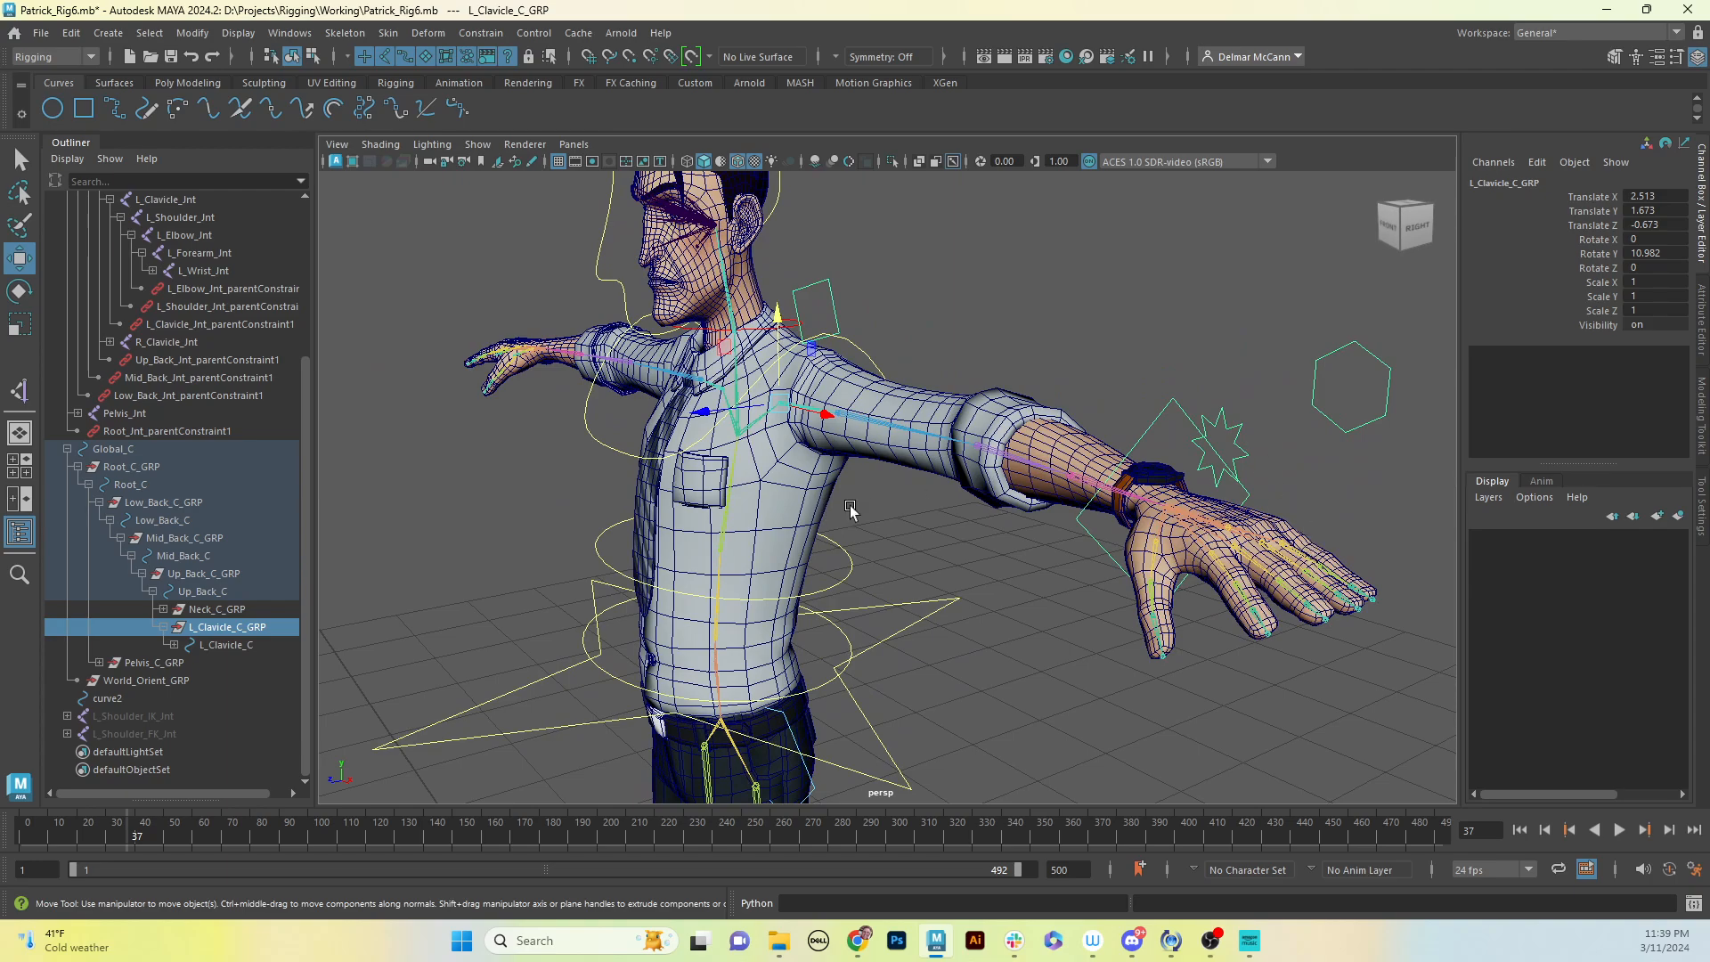
pyautogui.keyDown('alt'); pyautogui.moveTo(852, 513); pyautogui.dragTo(1065, 505); pyautogui.keyUp('alt')
pyautogui.keyDown('alt'); pyautogui.moveTo(801, 506); pyautogui.dragTo(1003, 583); pyautogui.keyUp('alt')
pyautogui.keyDown('alt'); pyautogui.moveTo(1003, 584); pyautogui.dragTo(943, 588, button='middle'); pyautogui.keyUp('alt')
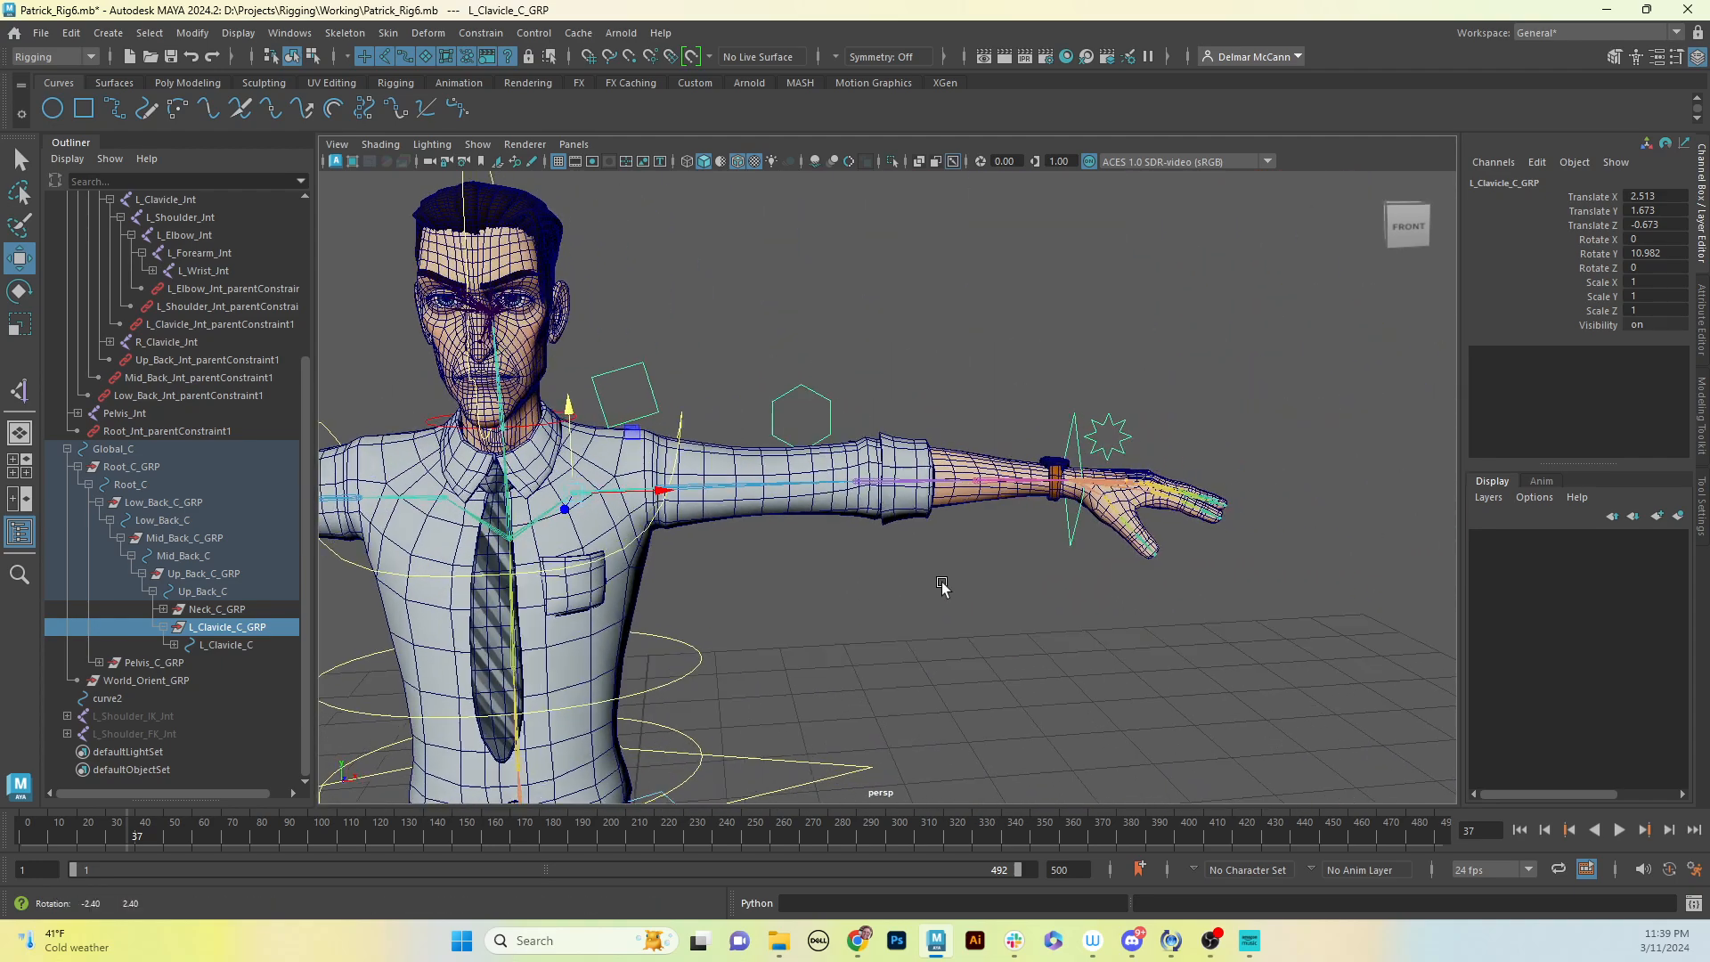
pyautogui.keyDown('alt'); pyautogui.moveTo(943, 588); pyautogui.dragTo(1023, 599); pyautogui.keyUp('alt')
pyautogui.keyDown('alt'); pyautogui.moveTo(1023, 599); pyautogui.dragTo(821, 603, button='middle'); pyautogui.keyUp('alt')
pyautogui.keyDown('alt'); pyautogui.moveTo(820, 603); pyautogui.dragTo(1201, 476, button='right'); pyautogui.keyUp('alt')
pyautogui.keyDown('alt'); pyautogui.moveTo(1201, 477); pyautogui.dragTo(1121, 507, button='middle'); pyautogui.keyUp('alt')
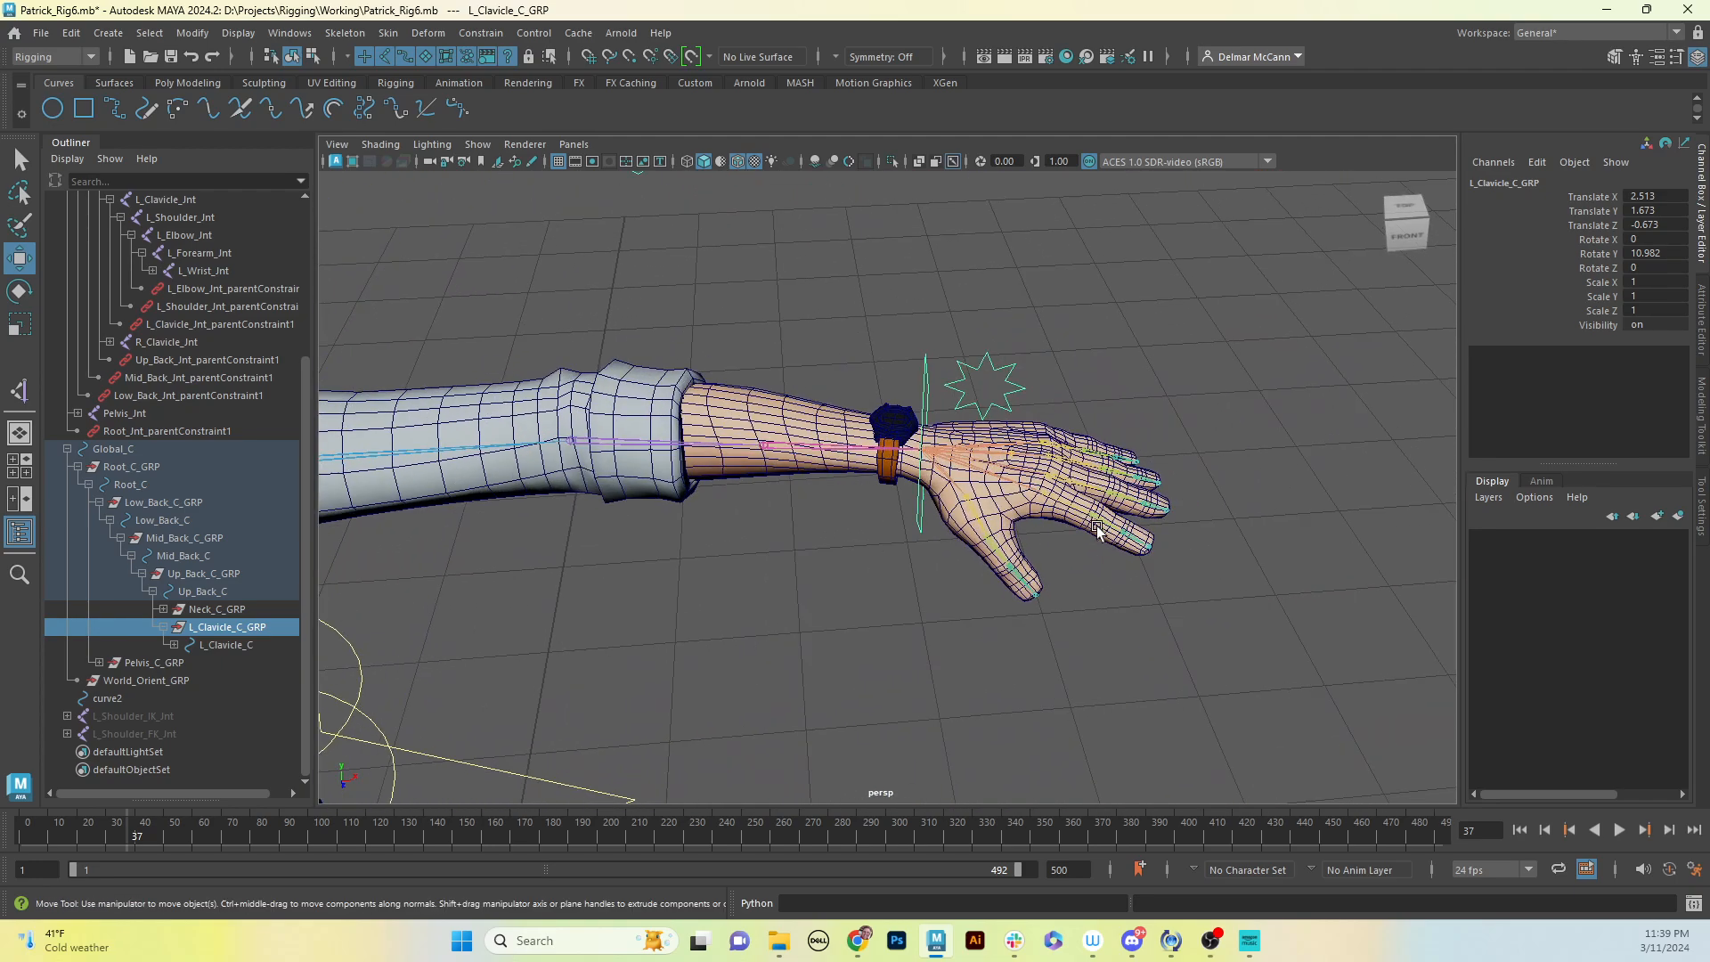
pyautogui.keyDown('alt'); pyautogui.moveTo(1121, 507); pyautogui.dragTo(997, 527); pyautogui.keyUp('alt')
pyautogui.keyDown('alt'); pyautogui.moveTo(1045, 581); pyautogui.dragTo(1053, 506, button='middle'); pyautogui.keyUp('alt')
pyautogui.keyDown('alt'); pyautogui.moveTo(882, 562); pyautogui.dragTo(1235, 527, button='right'); pyautogui.keyUp('alt')
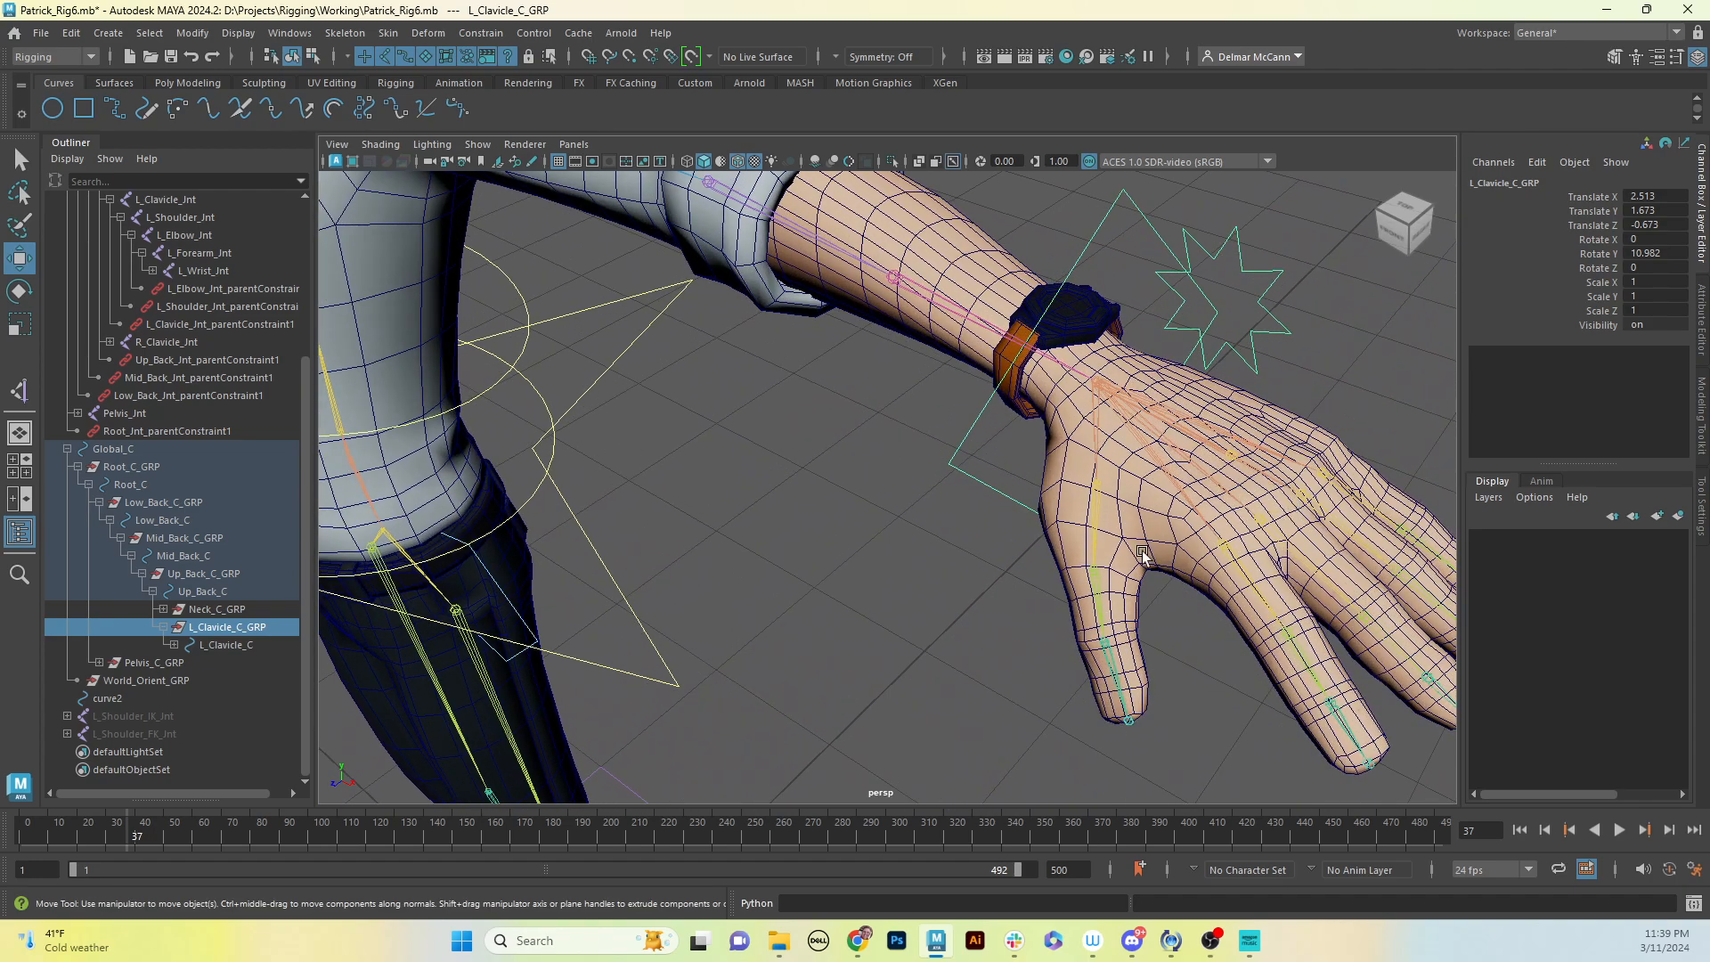
pyautogui.keyDown('alt'); pyautogui.moveTo(1143, 555); pyautogui.dragTo(1131, 510, button='middle'); pyautogui.keyUp('alt')
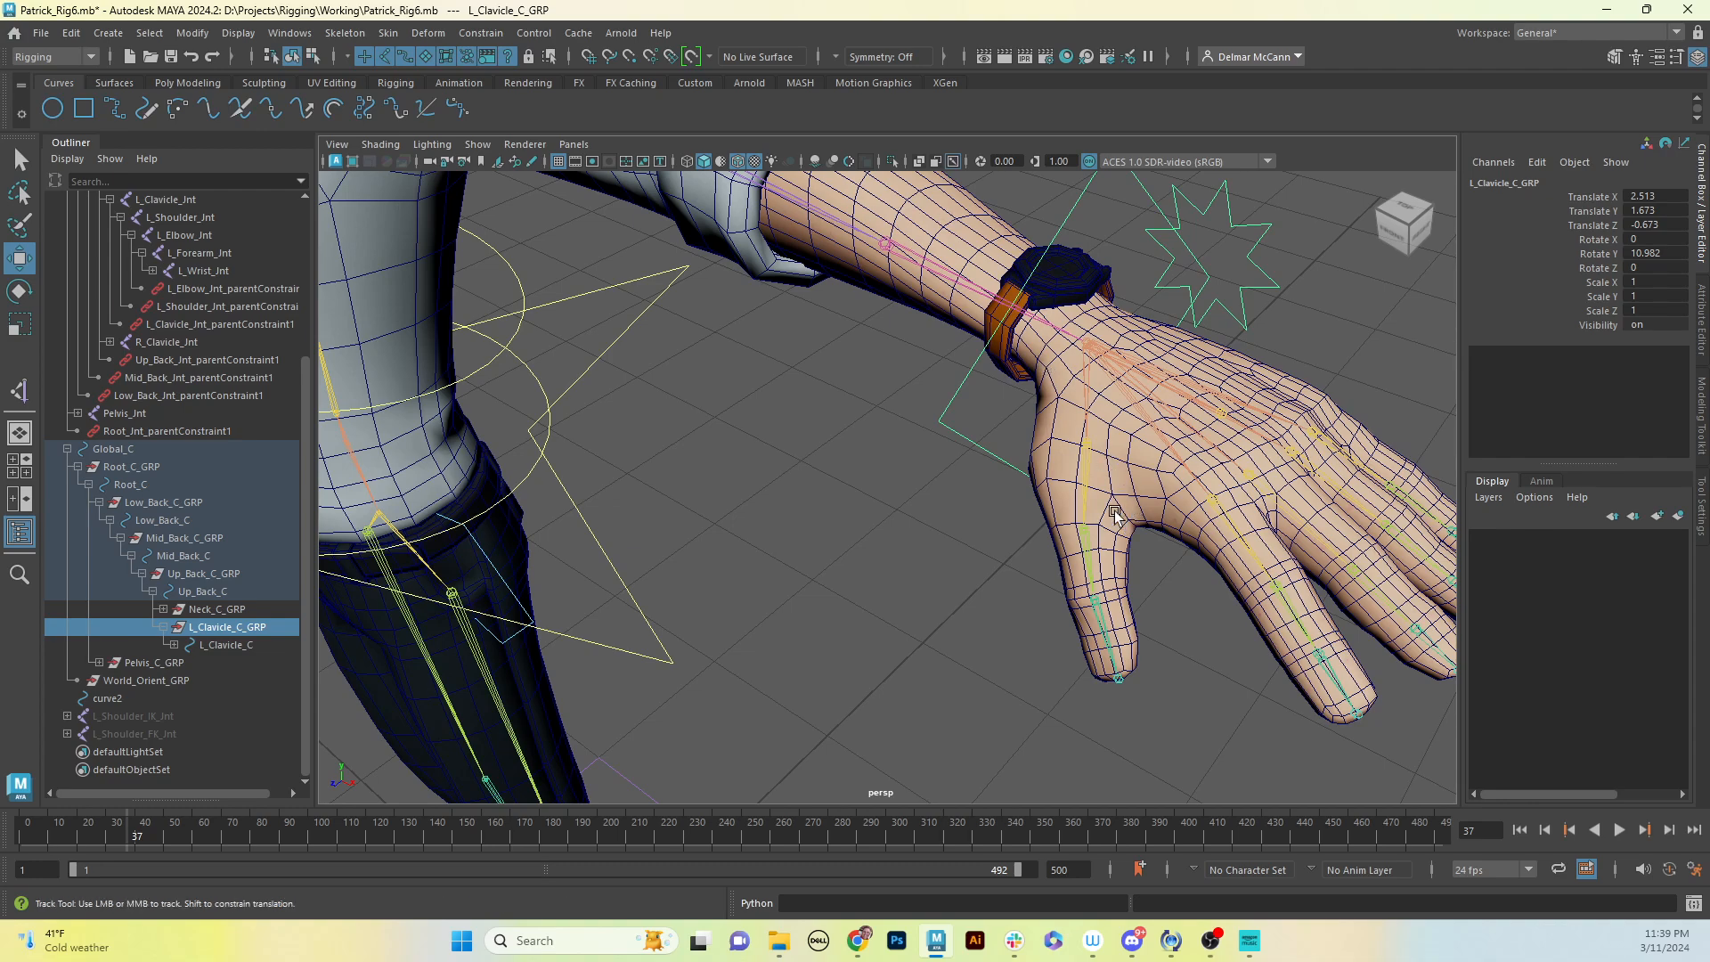
pyautogui.keyDown('alt'); pyautogui.moveTo(1119, 515); pyautogui.dragTo(1071, 487, button='middle'); pyautogui.keyUp('alt')
pyautogui.keyDown('alt'); pyautogui.moveTo(1070, 487); pyautogui.dragTo(1100, 494); pyautogui.keyUp('alt')
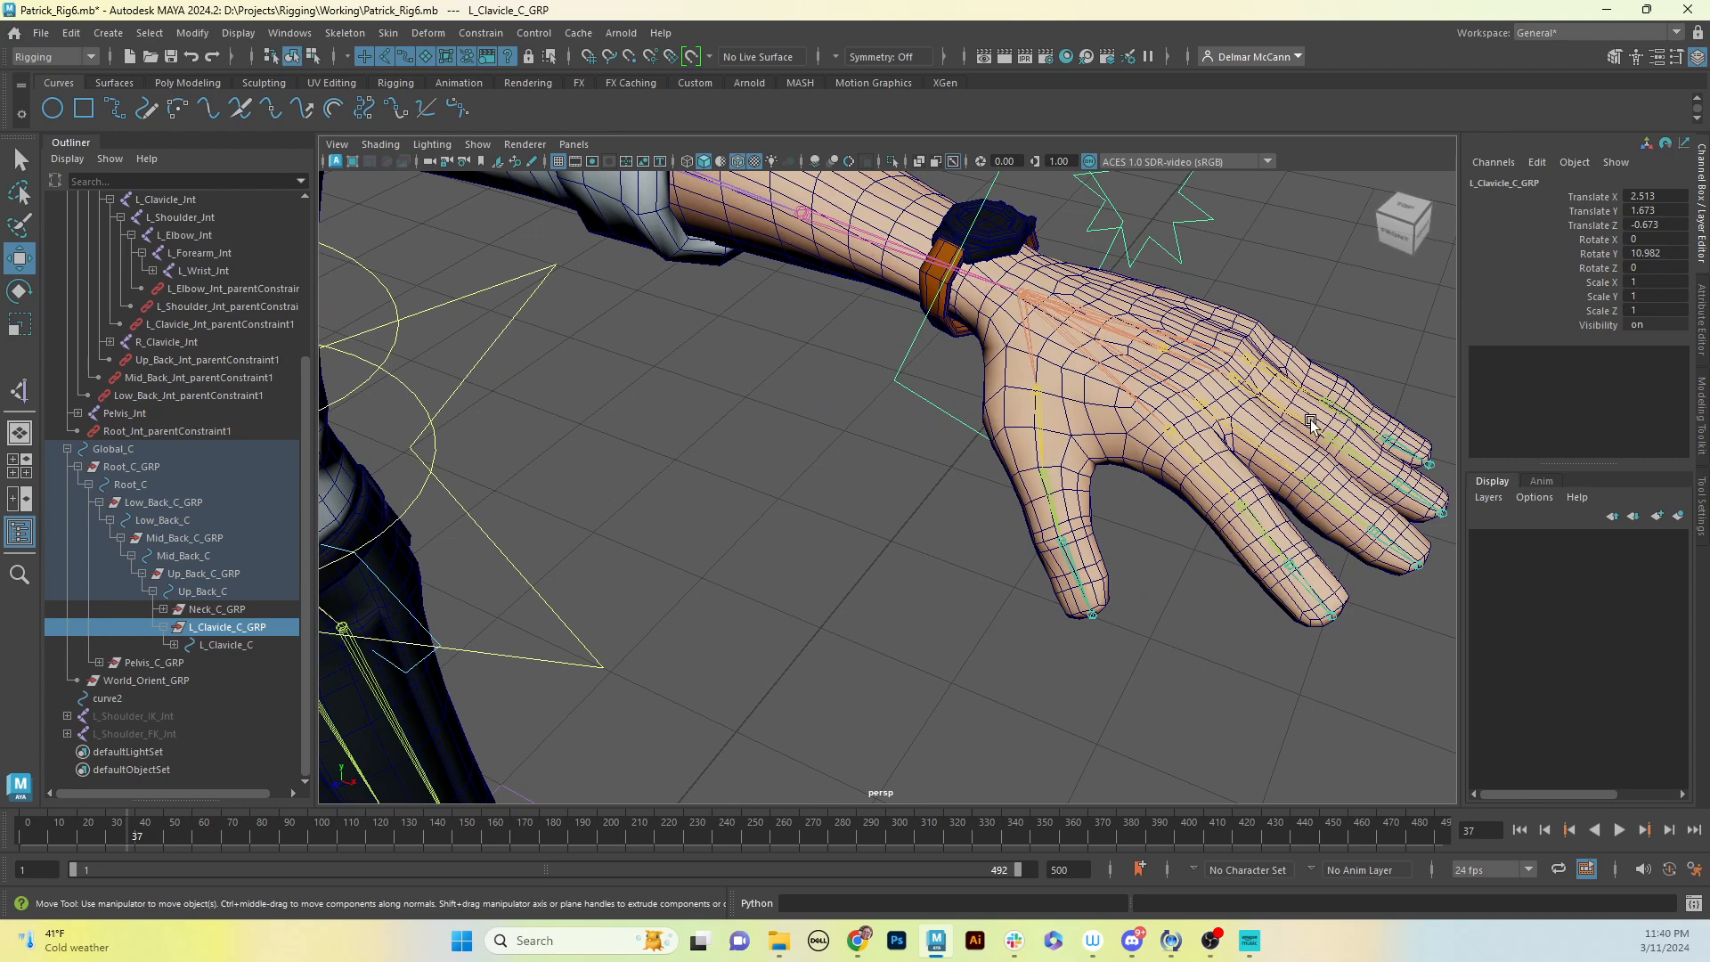
pyautogui.keyDown('alt'); pyautogui.moveTo(1311, 419); pyautogui.dragTo(1142, 456); pyautogui.keyUp('alt')
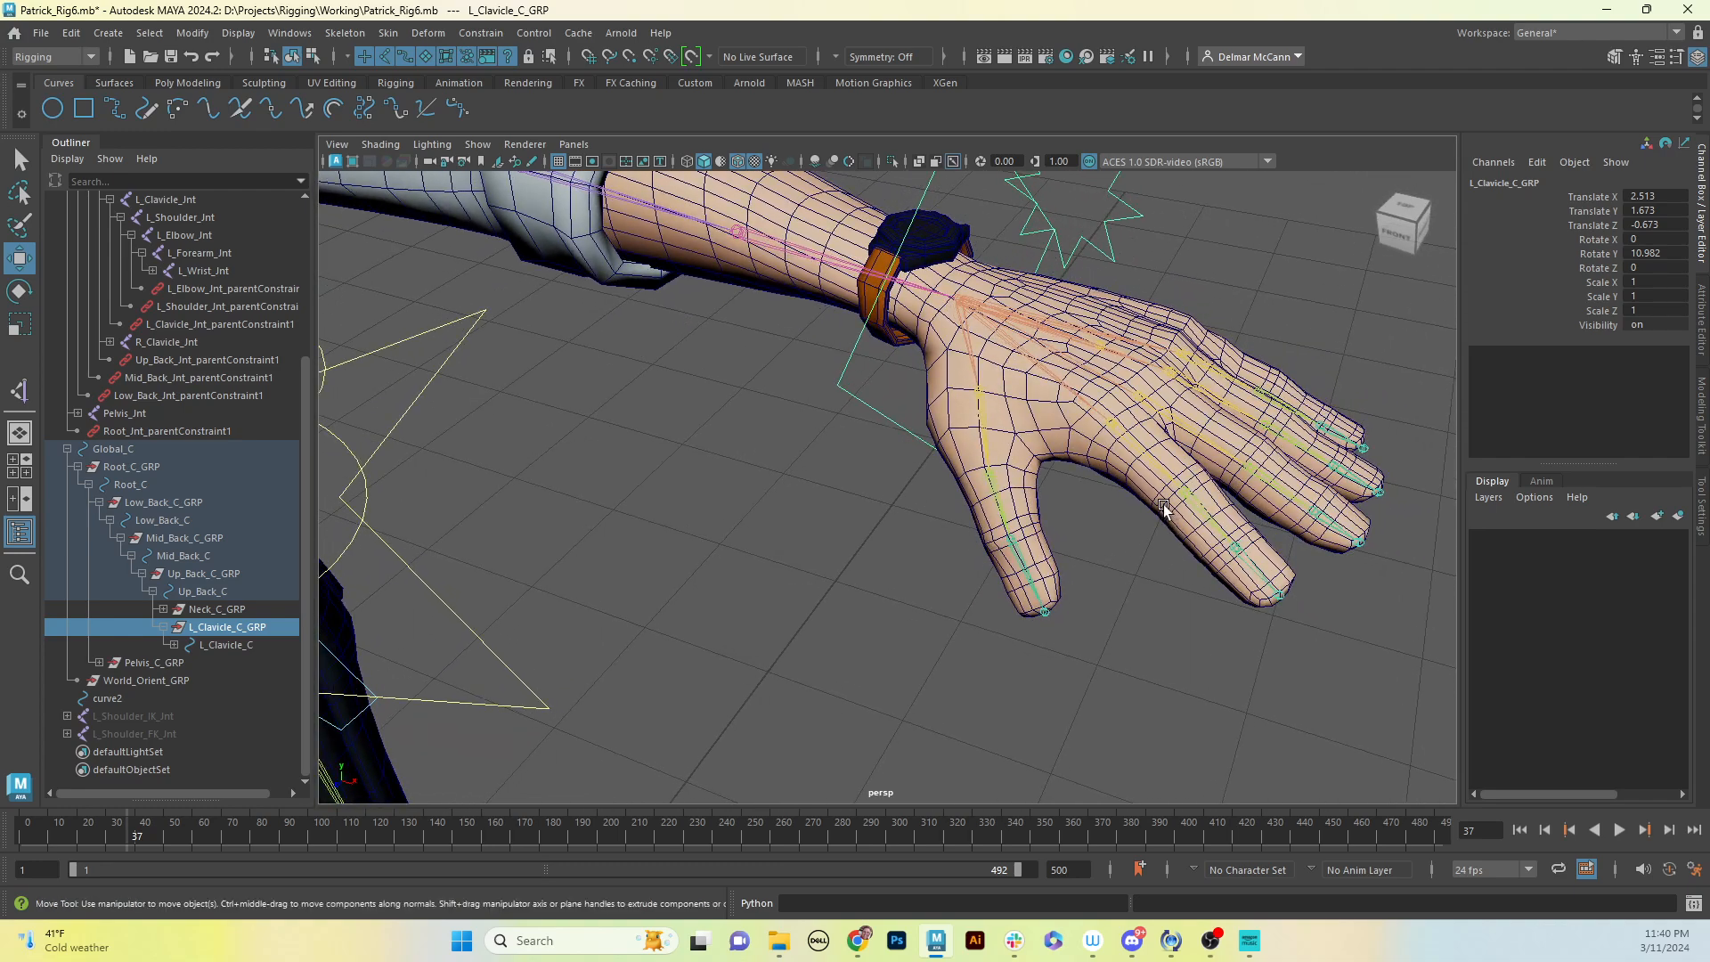
# Step: Test the index finger's bend by rotating L_PointerKnuckle_Jnt, and undo the rotation
pyautogui.click(1137, 452)
pyautogui.press('e')
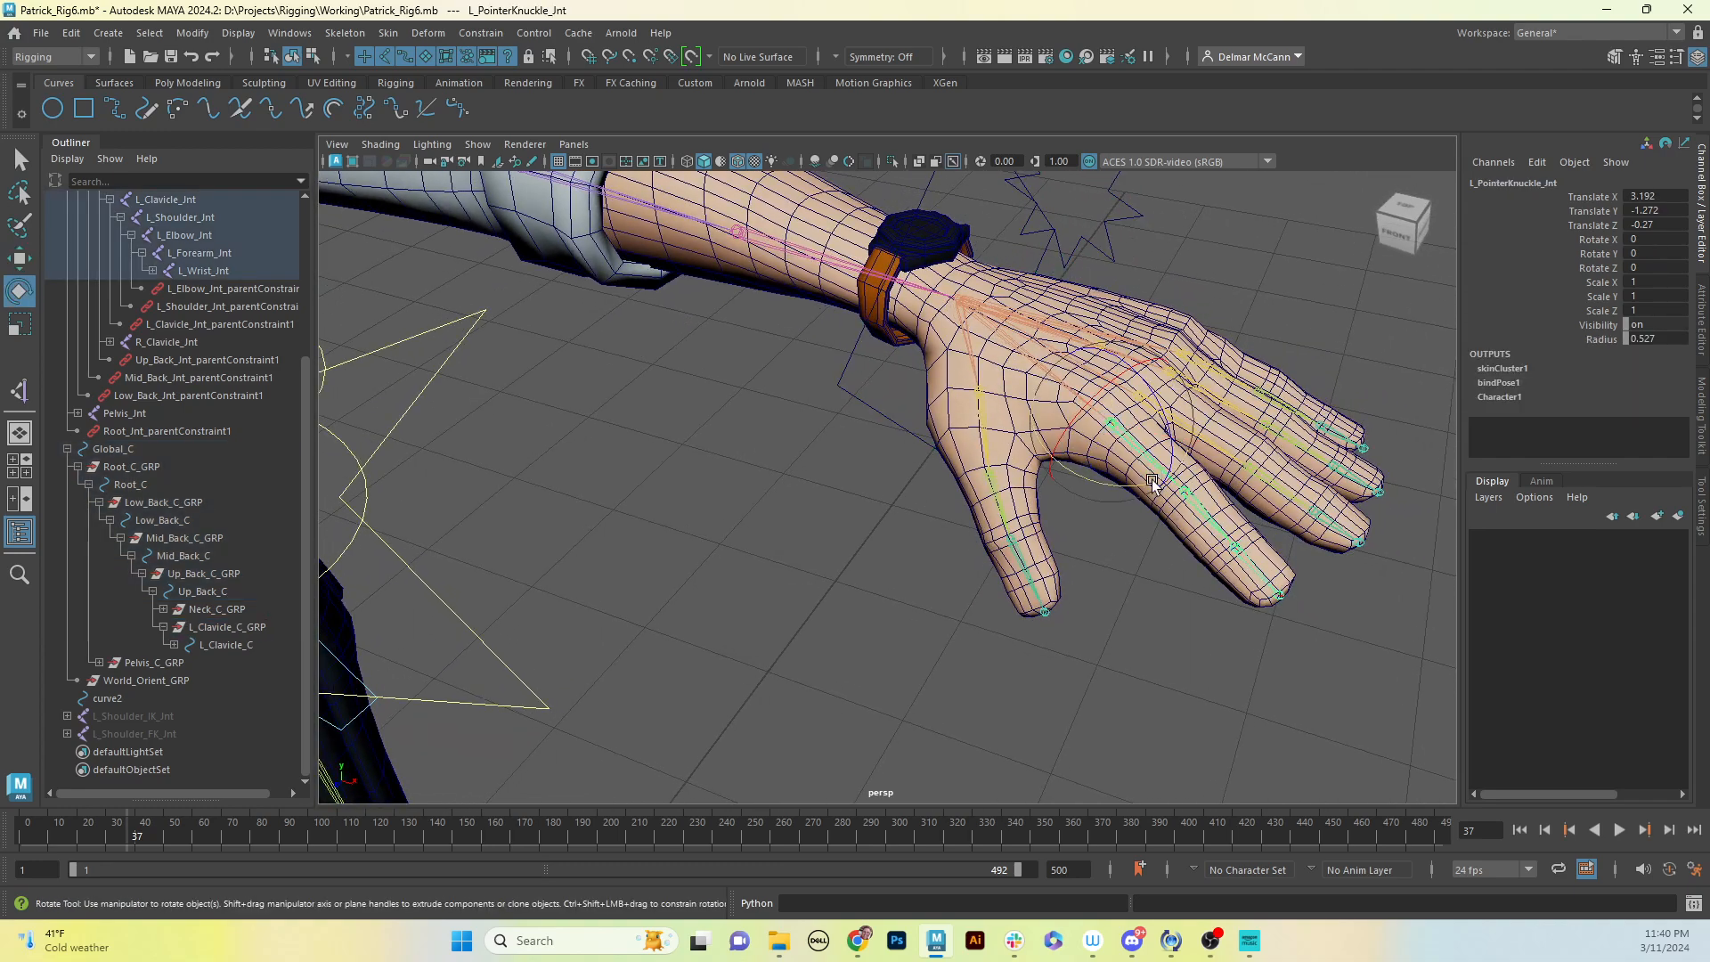
pyautogui.moveTo(1160, 481); pyautogui.dragTo(1078, 495)
pyautogui.hotkey('ctrl', 'z')
pyautogui.hotkey('ctrl', 'z')
pyautogui.keyDown('alt'); pyautogui.moveTo(1221, 493); pyautogui.dragTo(1199, 500); pyautogui.keyUp('alt')
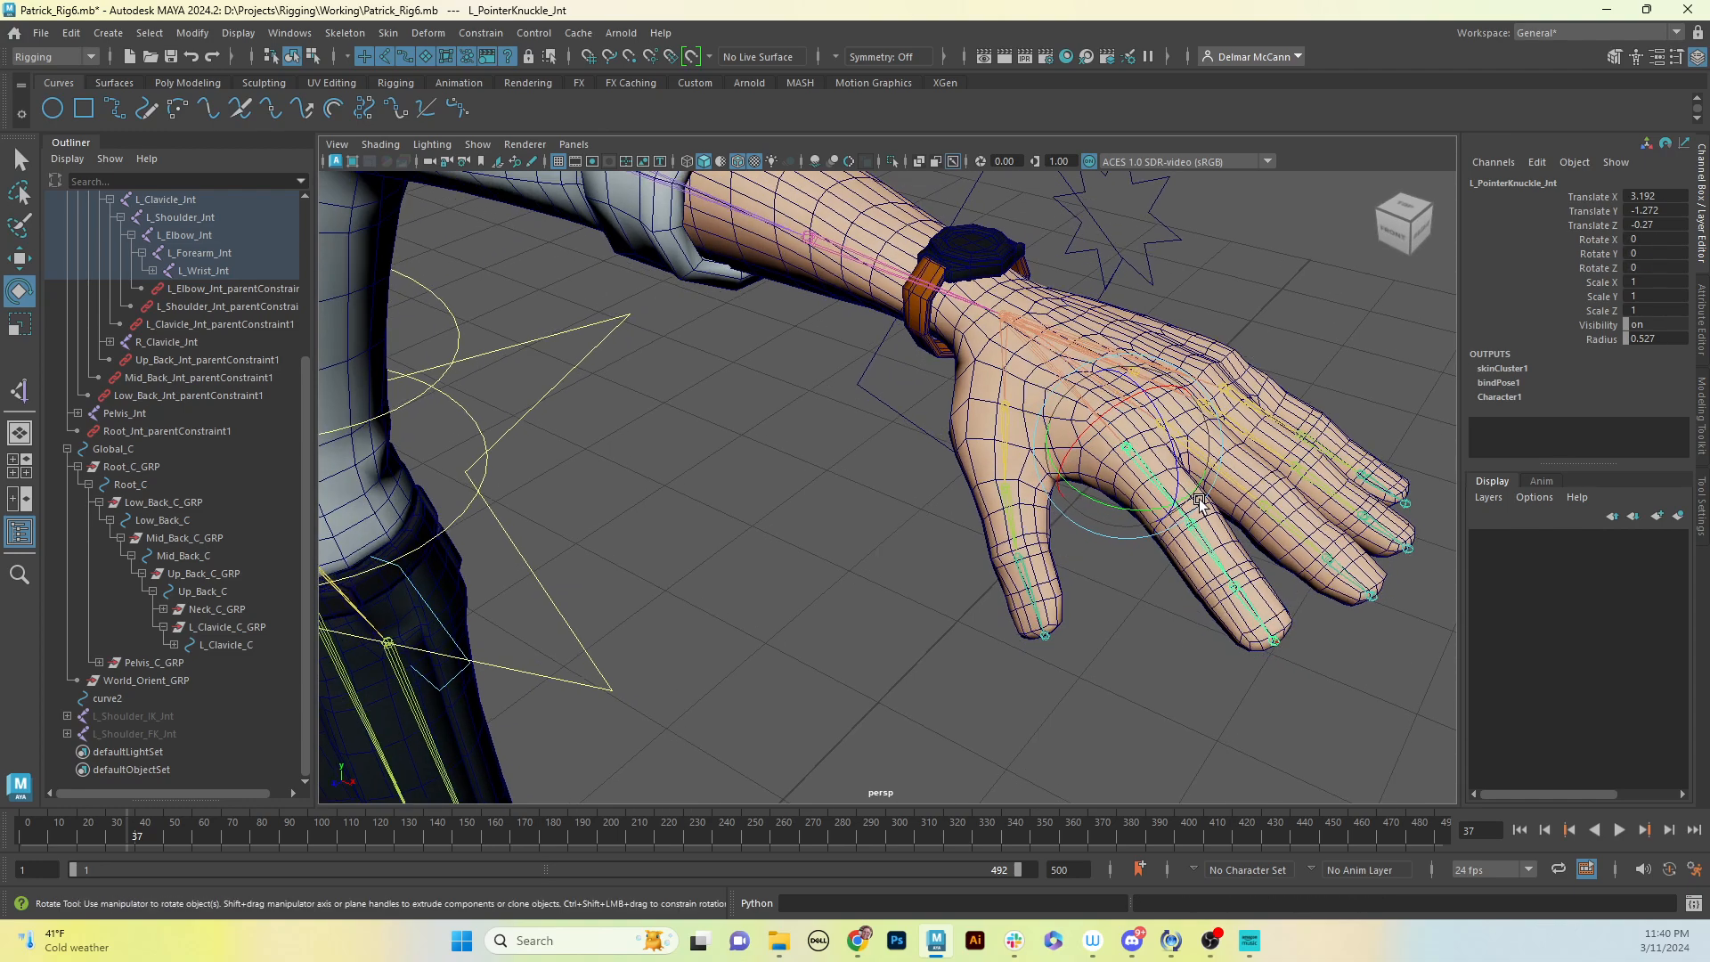
# Step: Test rotating L_PointerMid_Jnt by -45 degrees in Z, and undo the rotation
pyautogui.click(1214, 556)
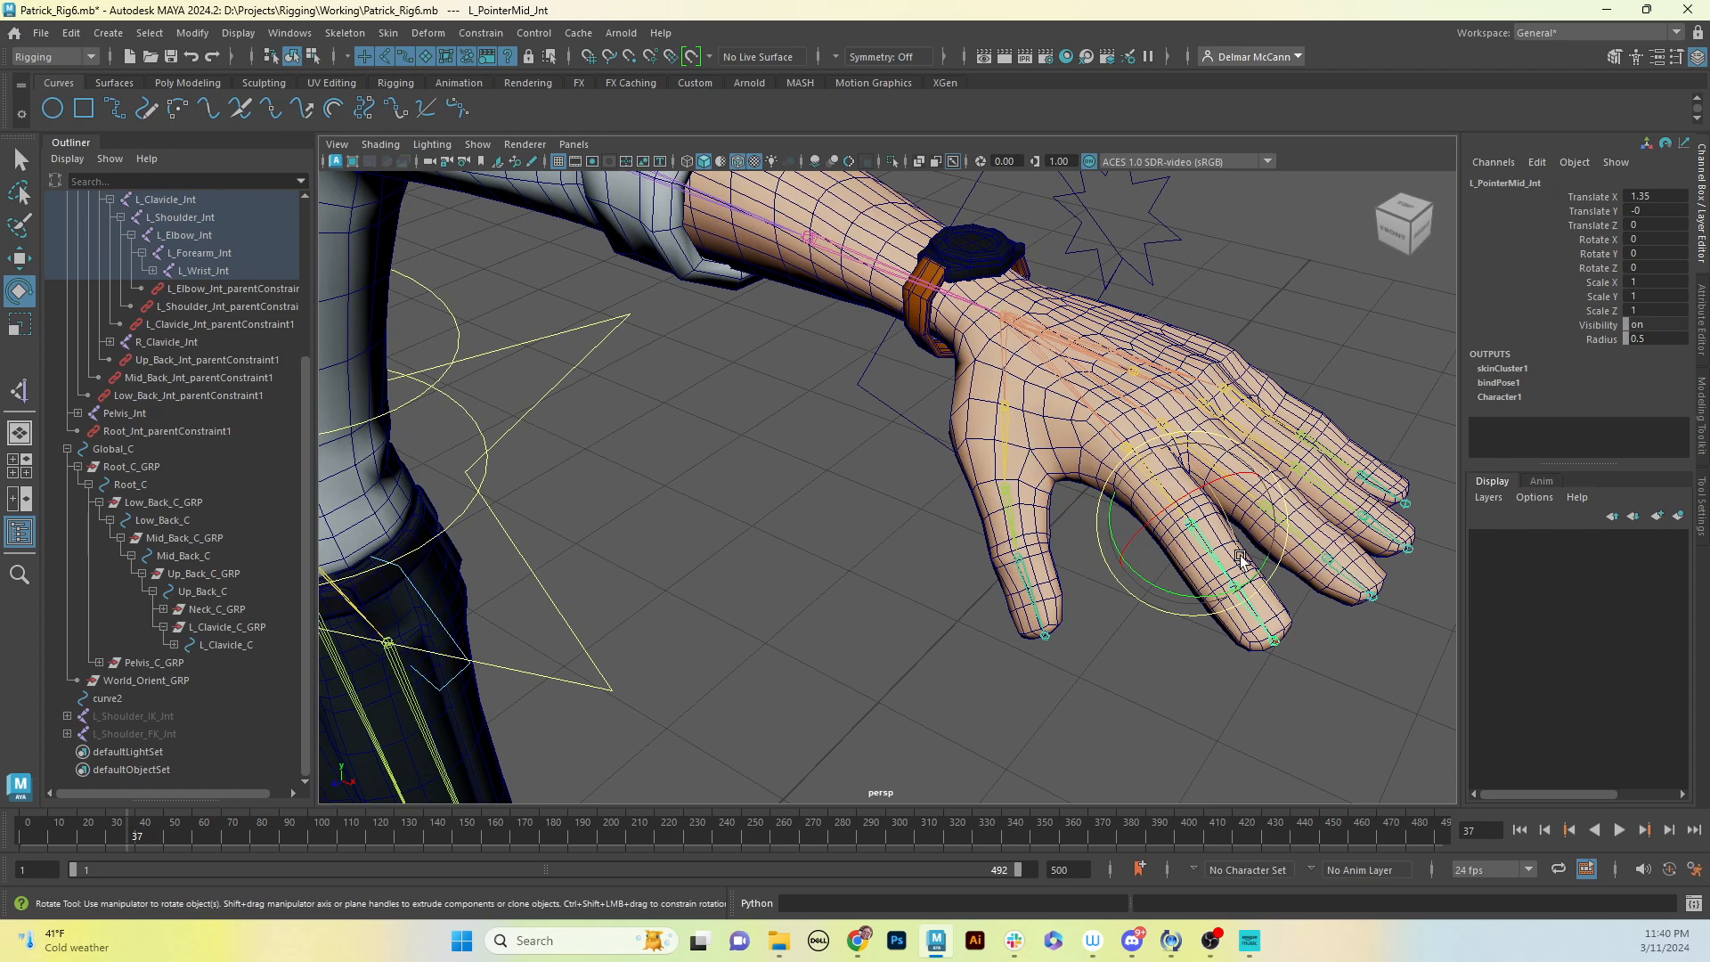
pyautogui.moveTo(1240, 559); pyautogui.dragTo(1176, 392)
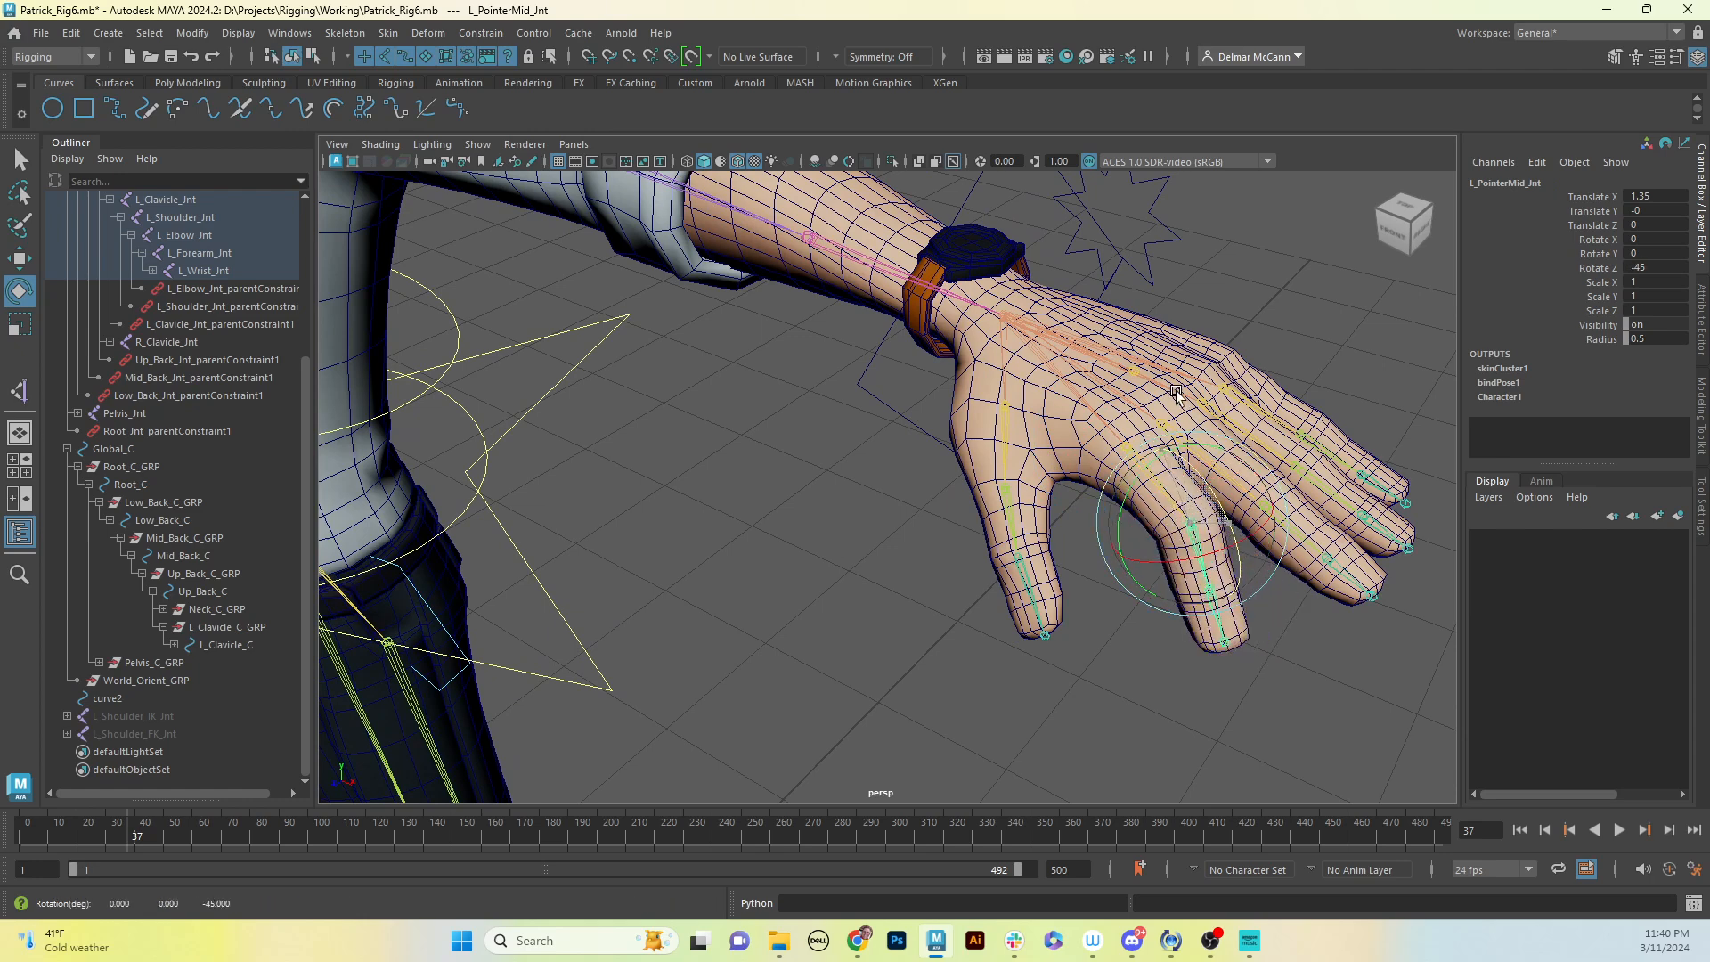
pyautogui.hotkey('ctrl', 'z')
# Step: Test rotating L_PointerTip_Jnt by -45 degrees in Z, and undo the rotation
pyautogui.keyDown('alt'); pyautogui.moveTo(1200, 670); pyautogui.dragTo(1221, 535); pyautogui.keyUp('alt')
pyautogui.click(1278, 617)
pyautogui.click(1242, 525)
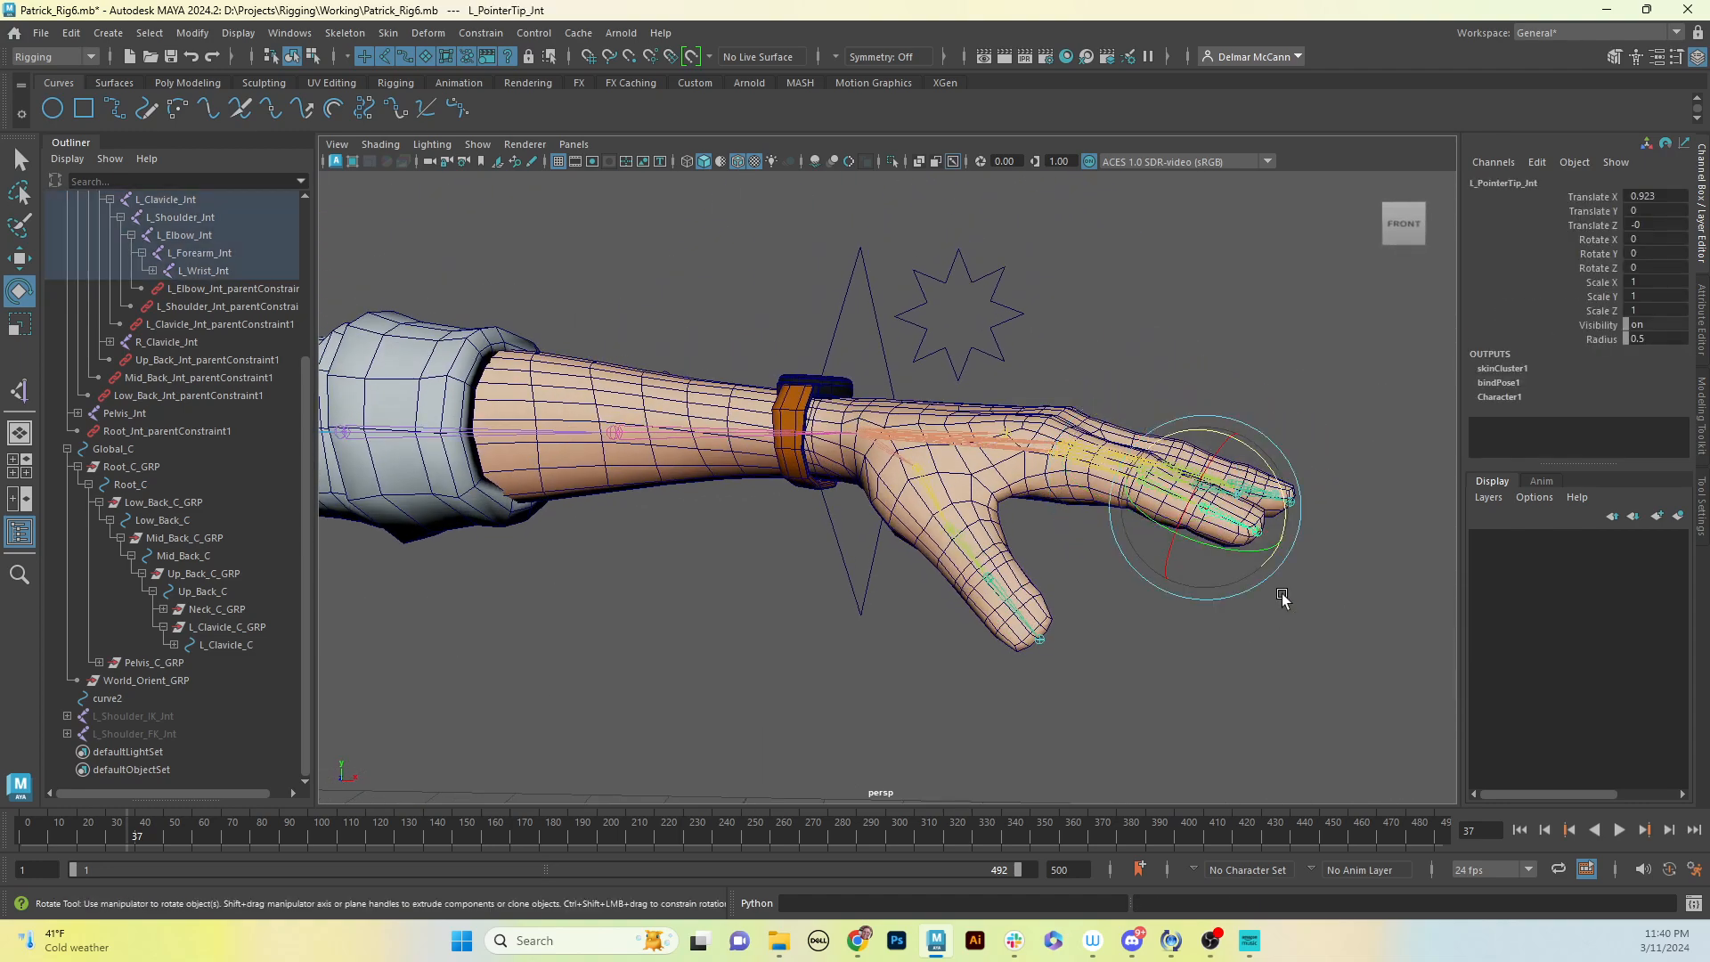
pyautogui.moveTo(1277, 482); pyautogui.dragTo(1291, 555)
pyautogui.hotkey('ctrl', 'z')
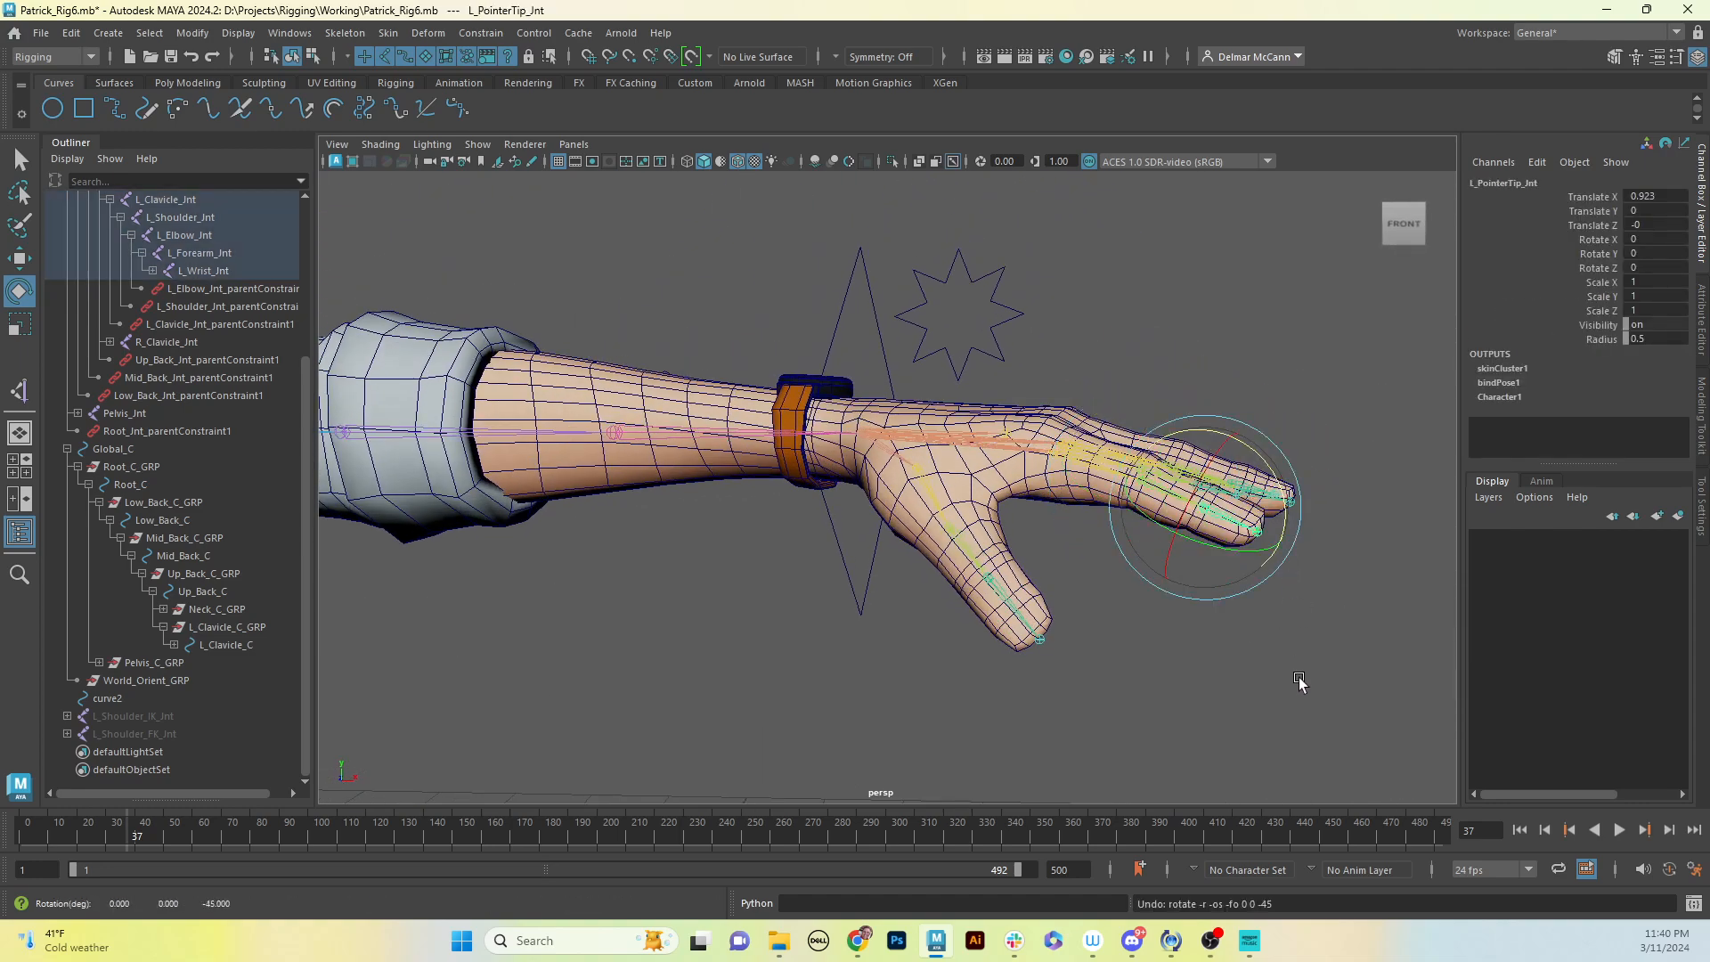
# Step: Examine the index finger's middle and tip joints by selecting each in turn
pyautogui.keyDown('alt'); pyautogui.moveTo(1265, 600); pyautogui.dragTo(1278, 639, button='middle'); pyautogui.keyUp('alt')
pyautogui.keyDown('alt'); pyautogui.moveTo(1278, 643); pyautogui.dragTo(1086, 647); pyautogui.keyUp('alt')
pyautogui.click(1149, 771)
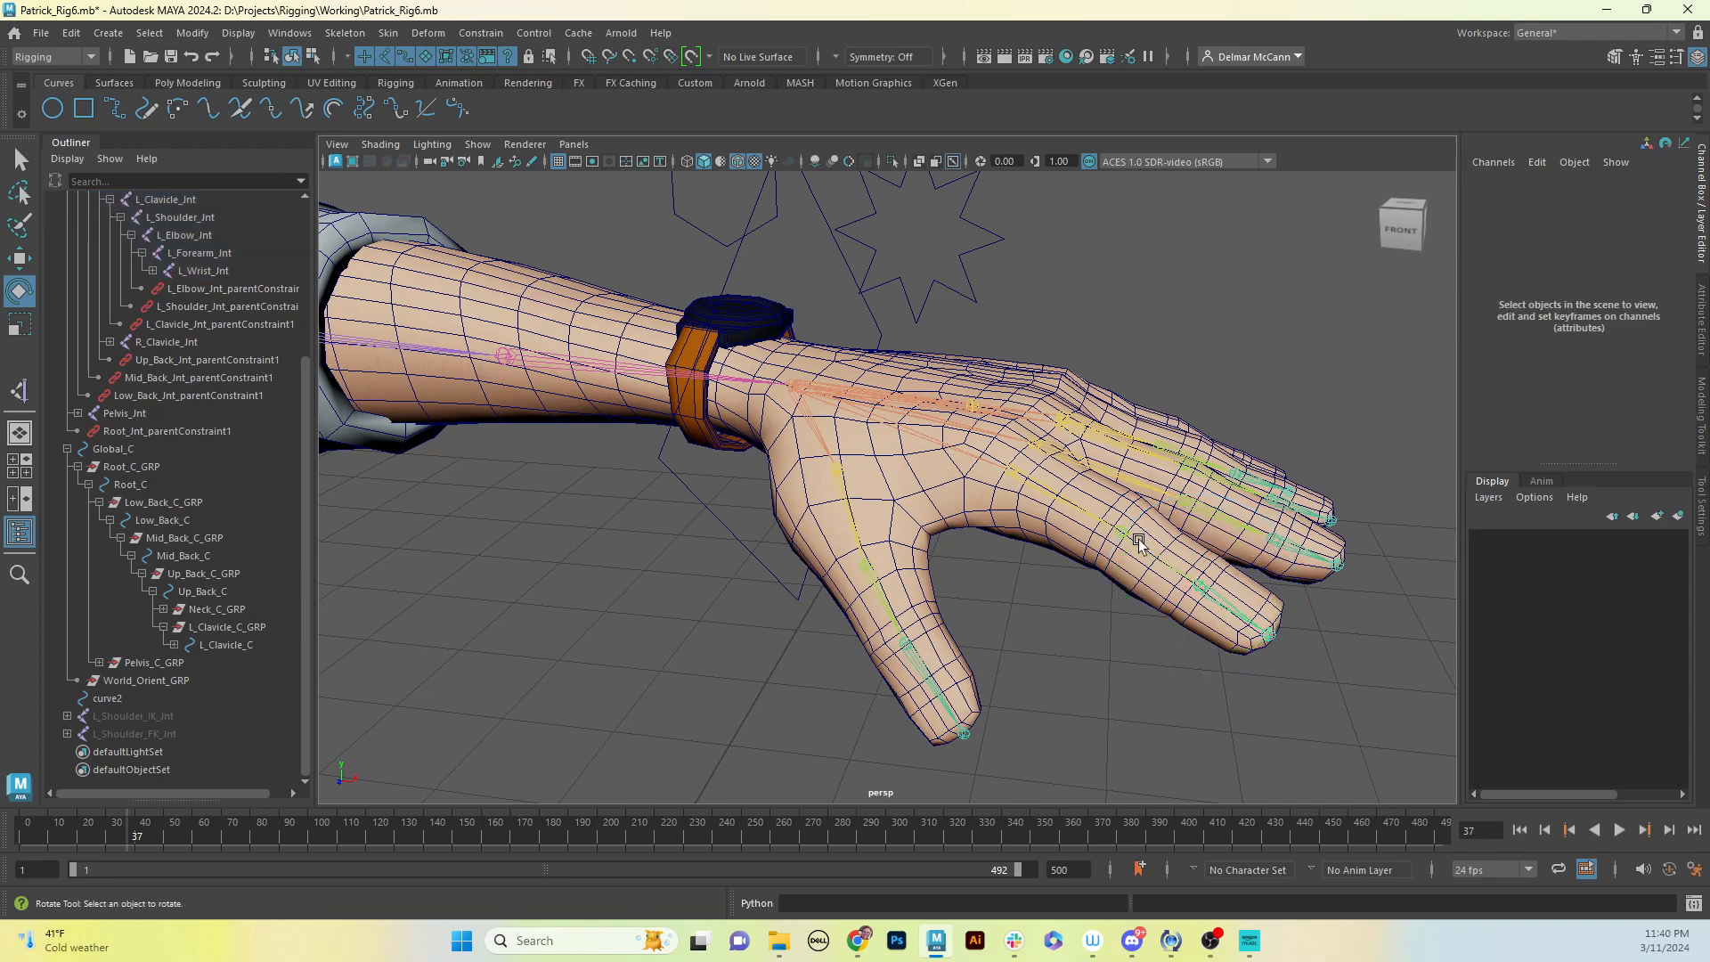
pyautogui.click(1140, 544)
pyautogui.click(1229, 606)
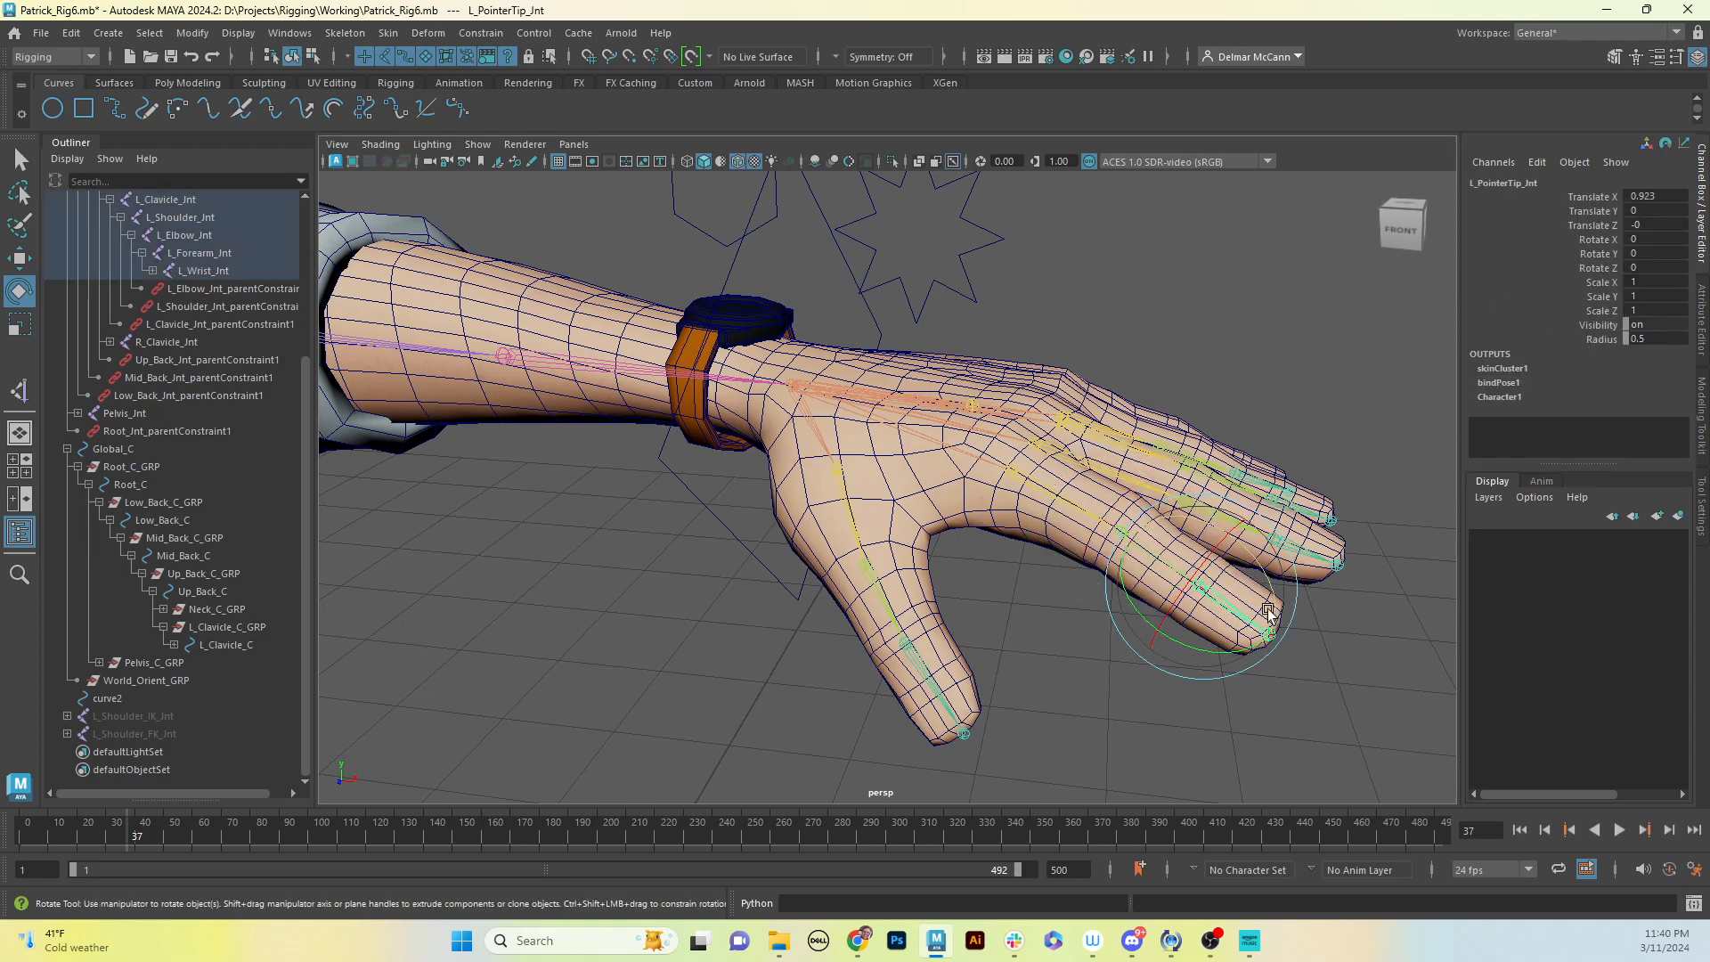
pyautogui.keyDown('alt'); pyautogui.moveTo(1269, 659); pyautogui.dragTo(1125, 424); pyautogui.keyUp('alt')
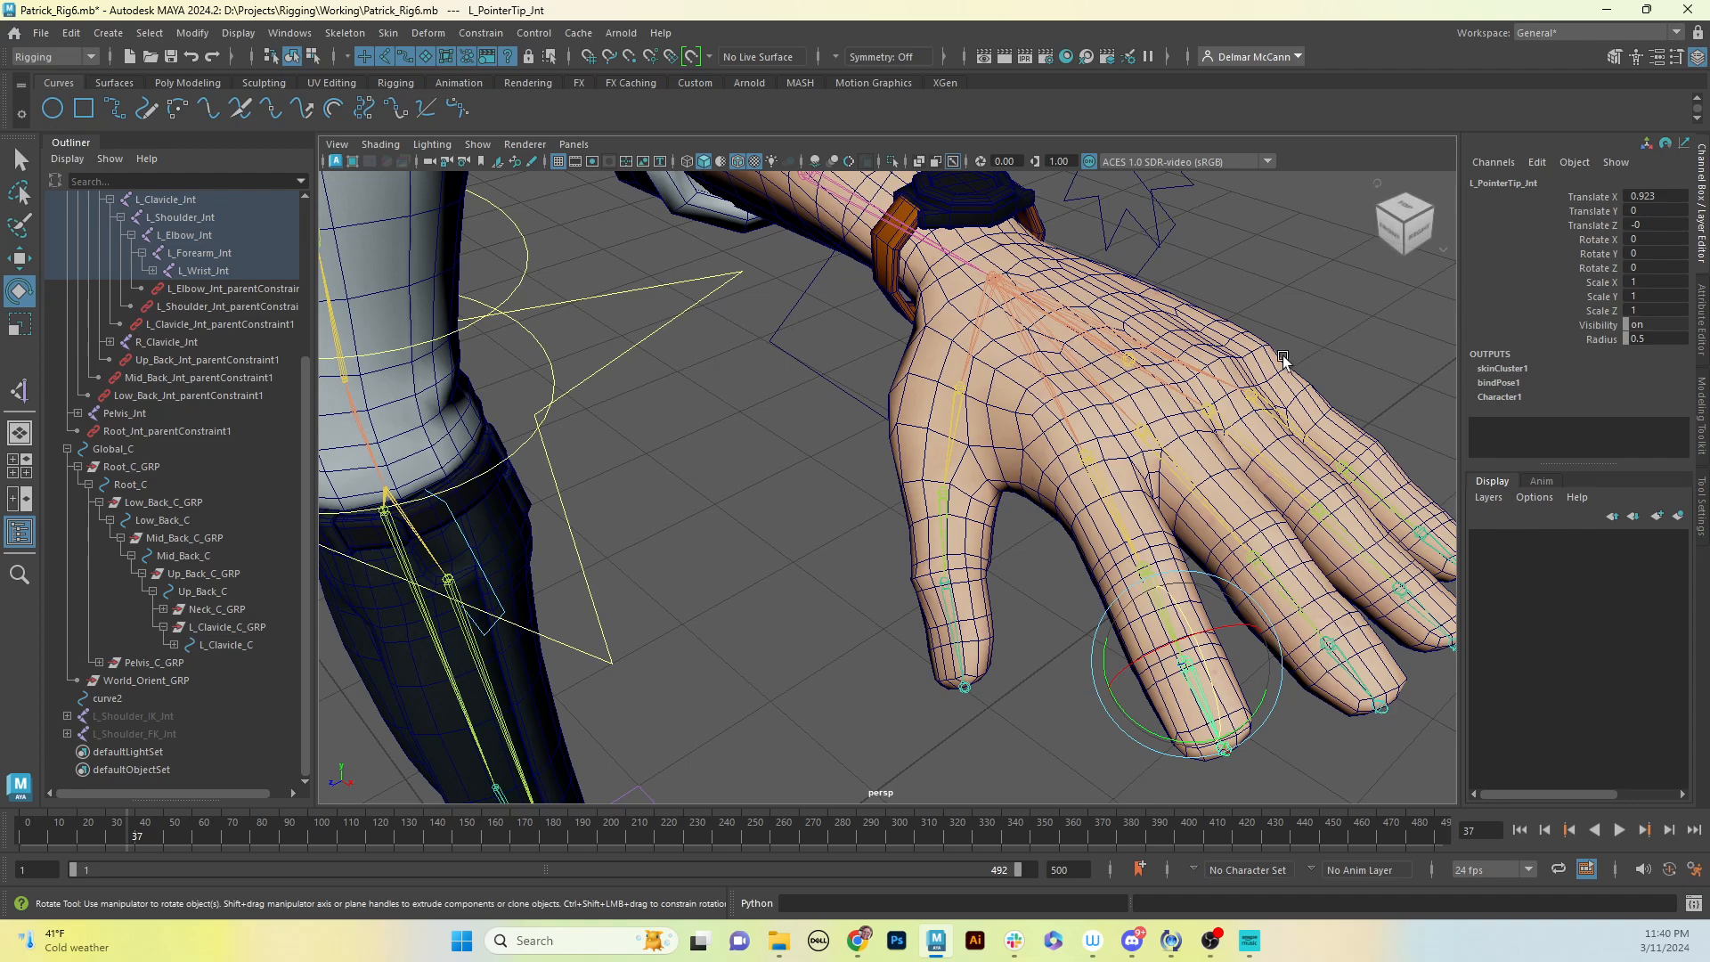
# Step: Scale down all control vertices of curve2, the square-ended curve with its origin between the character's feet
pyautogui.keyDown('alt'); pyautogui.moveTo(1012, 436); pyautogui.dragTo(1157, 457); pyautogui.keyUp('alt')
pyautogui.keyDown('alt'); pyautogui.moveTo(1131, 423); pyautogui.dragTo(704, 602, button='right'); pyautogui.keyUp('alt')
pyautogui.keyDown('alt'); pyautogui.moveTo(775, 733); pyautogui.dragTo(769, 590); pyautogui.keyUp('alt')
pyautogui.click(885, 346)
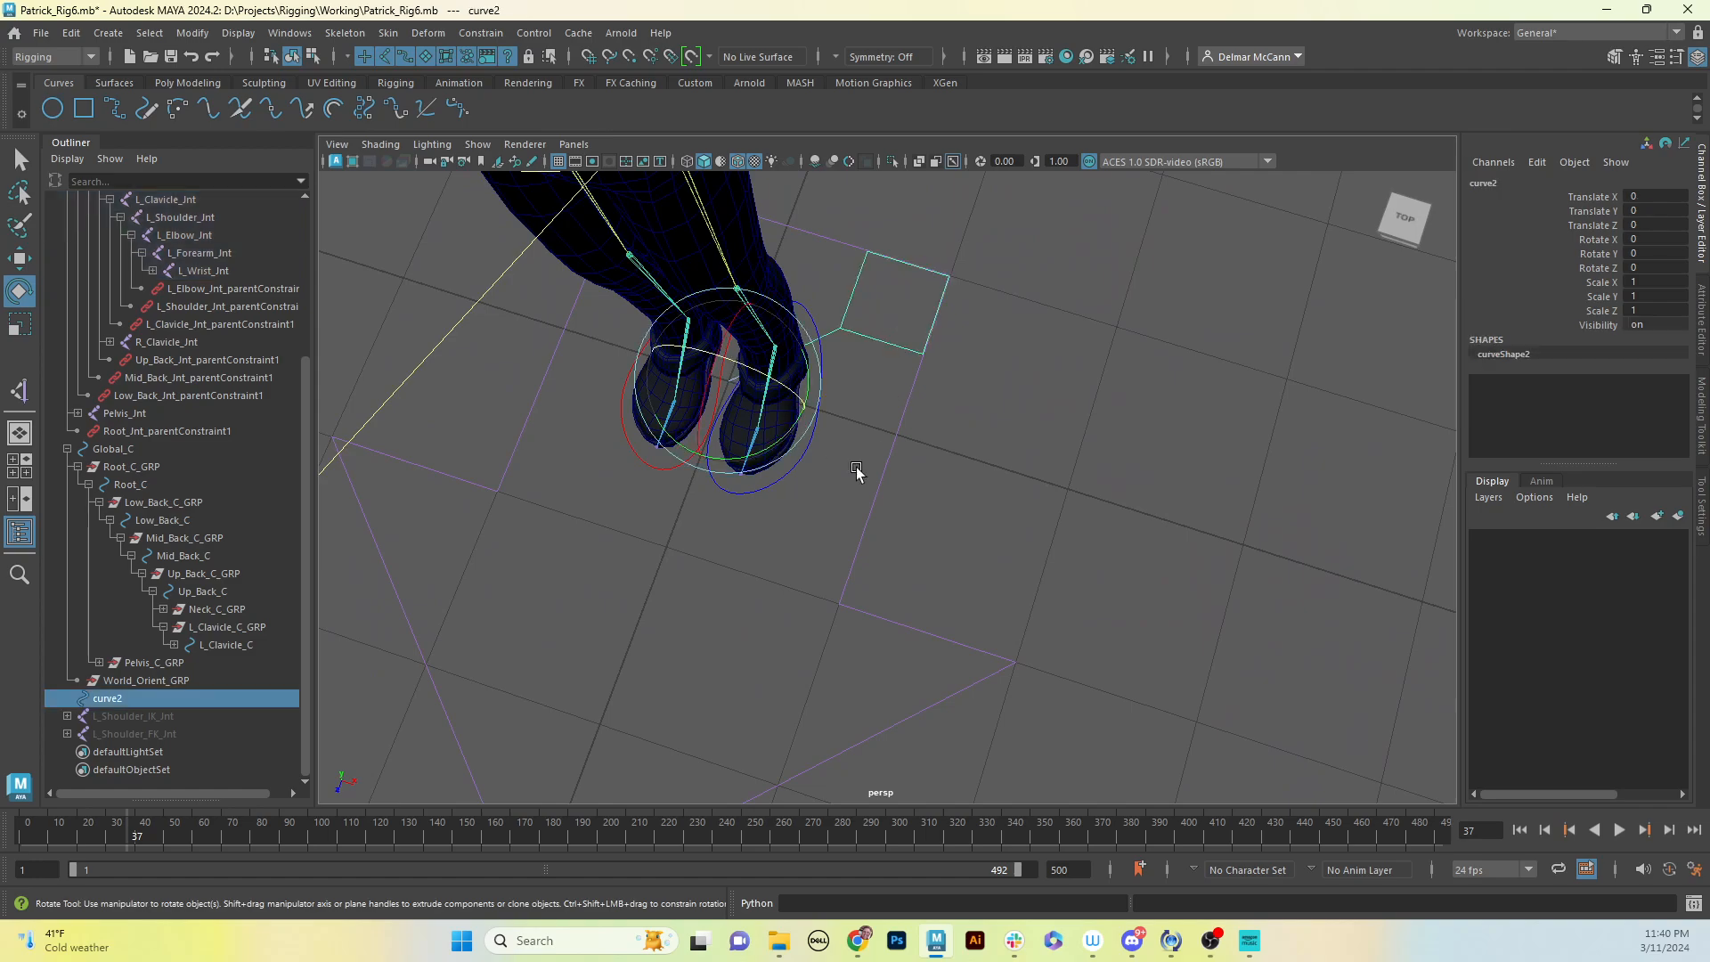
pyautogui.moveTo(859, 473)
pyautogui.keyDown('alt'); pyautogui.mouseDown()
pyautogui.moveTo(851, 436)
pyautogui.moveTo(890, 428)
pyautogui.moveTo(916, 504)
pyautogui.moveTo(916, 489)
pyautogui.moveTo(883, 489)
pyautogui.mouseUp(); pyautogui.keyUp('alt')
pyautogui.press('F8')
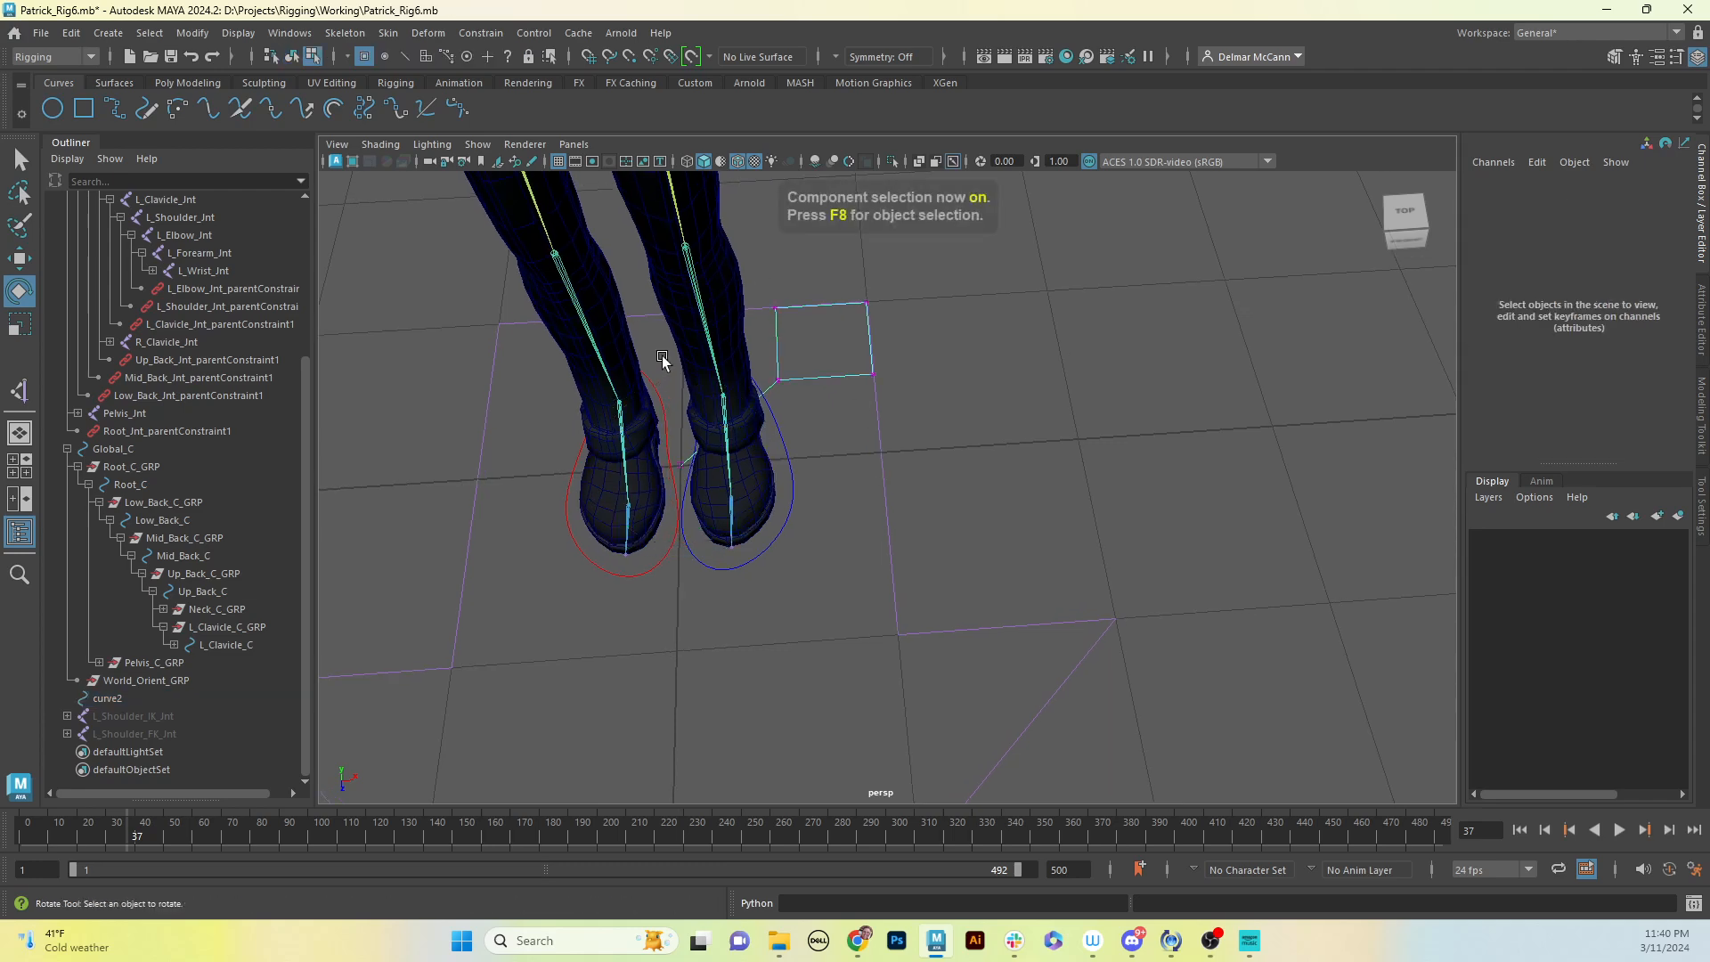
pyautogui.keyDown('alt'); pyautogui.moveTo(661, 361); pyautogui.dragTo(677, 395, button='middle'); pyautogui.keyUp('alt')
pyautogui.scroll(-3, 831, 363)
pyautogui.moveTo(597, 303); pyautogui.dragTo(987, 532)
pyautogui.keyDown('alt'); pyautogui.moveTo(948, 447); pyautogui.dragTo(950, 471, button='middle'); pyautogui.keyUp('alt')
pyautogui.press('r')
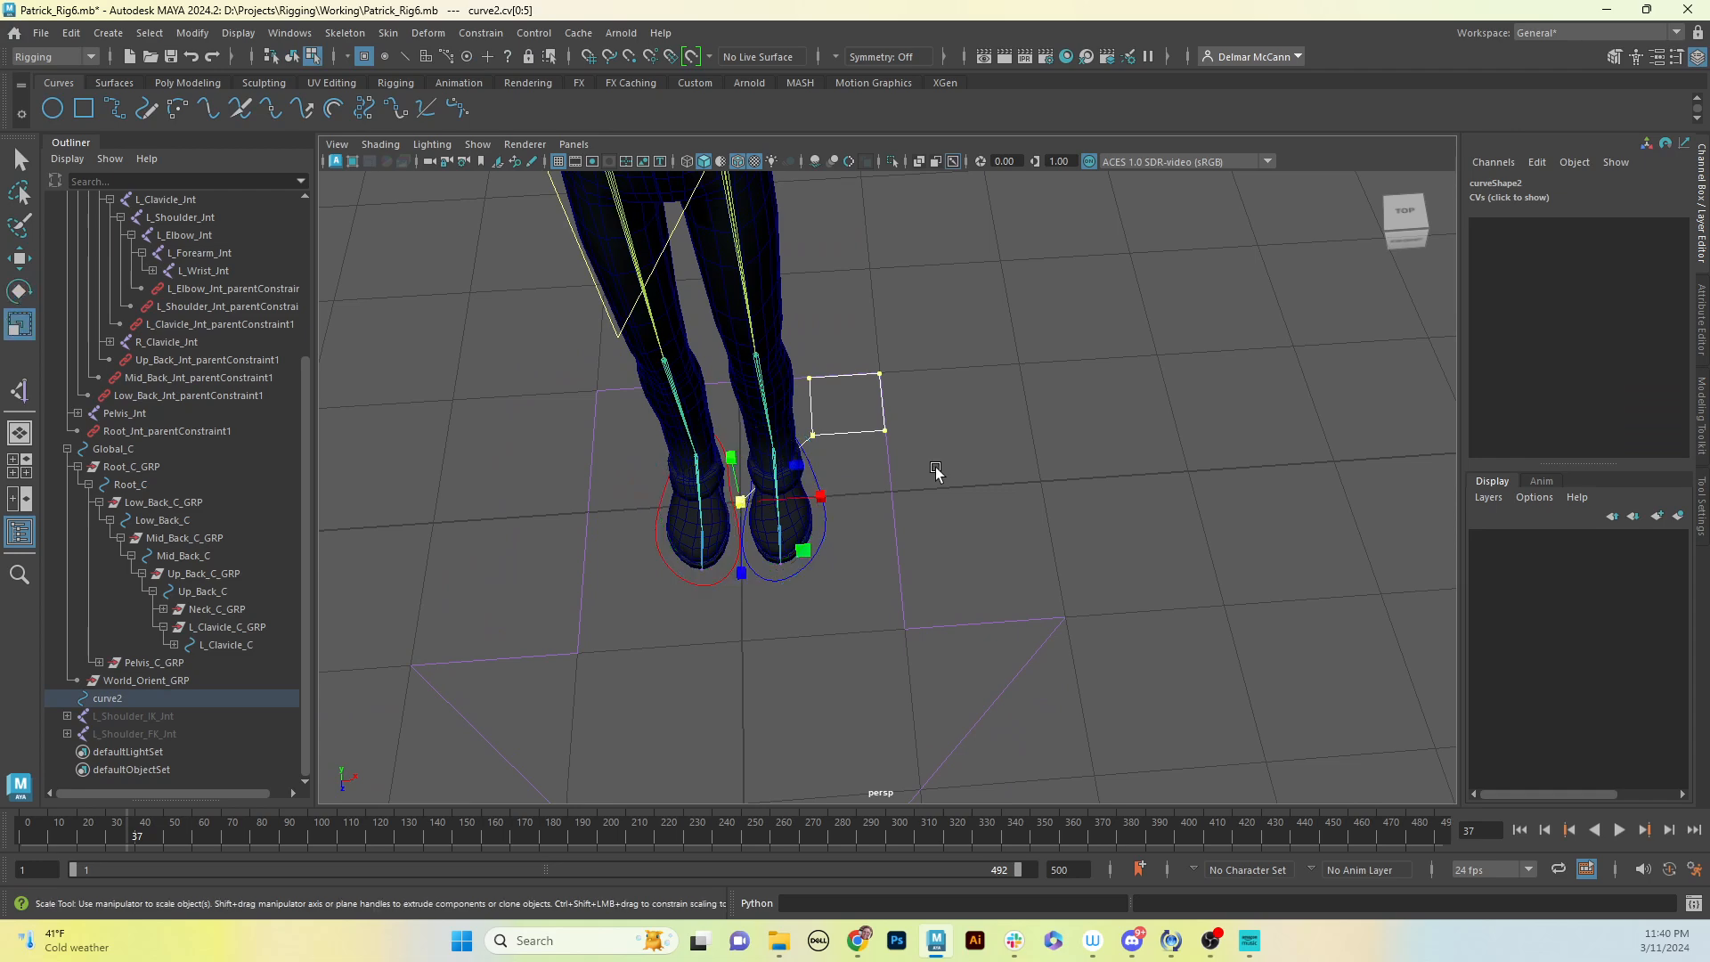
pyautogui.moveTo(740, 507); pyautogui.dragTo(728, 467)
# Step: Show the viewport in wireframe and return to object selection mode
pyautogui.press('4')
pyautogui.click(697, 447)
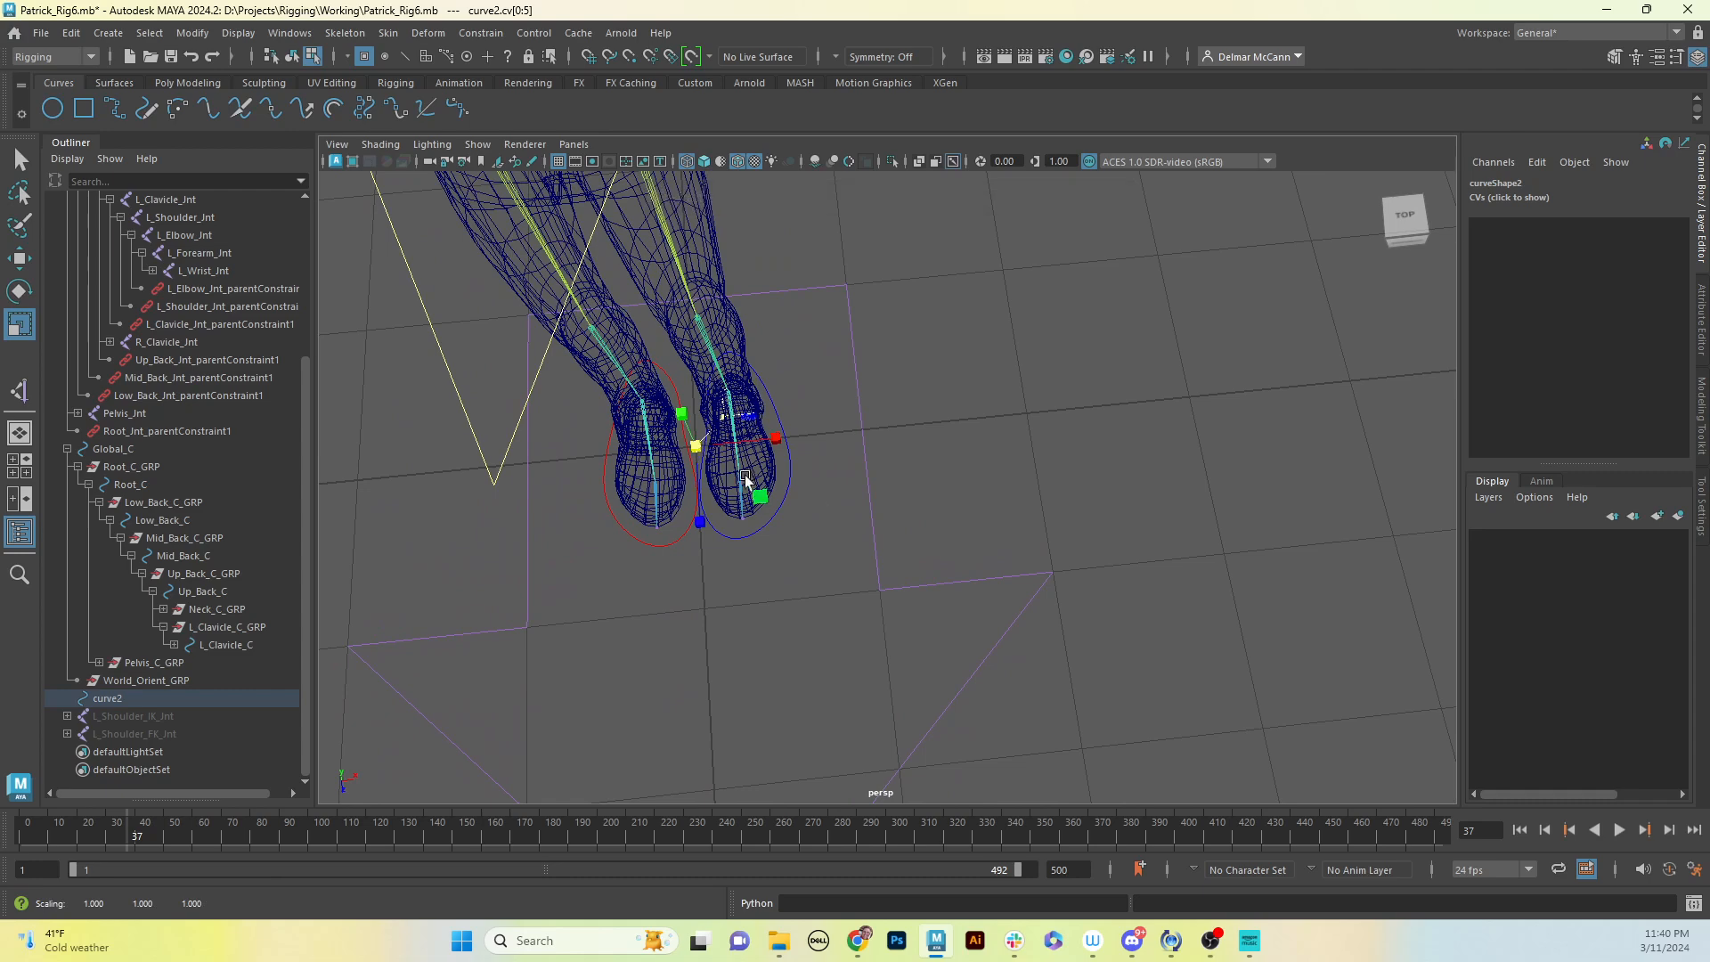
pyautogui.keyDown('alt'); pyautogui.moveTo(815, 495); pyautogui.dragTo(809, 496, button='middle'); pyautogui.keyUp('alt')
pyautogui.press('F8')
pyautogui.click(867, 464)
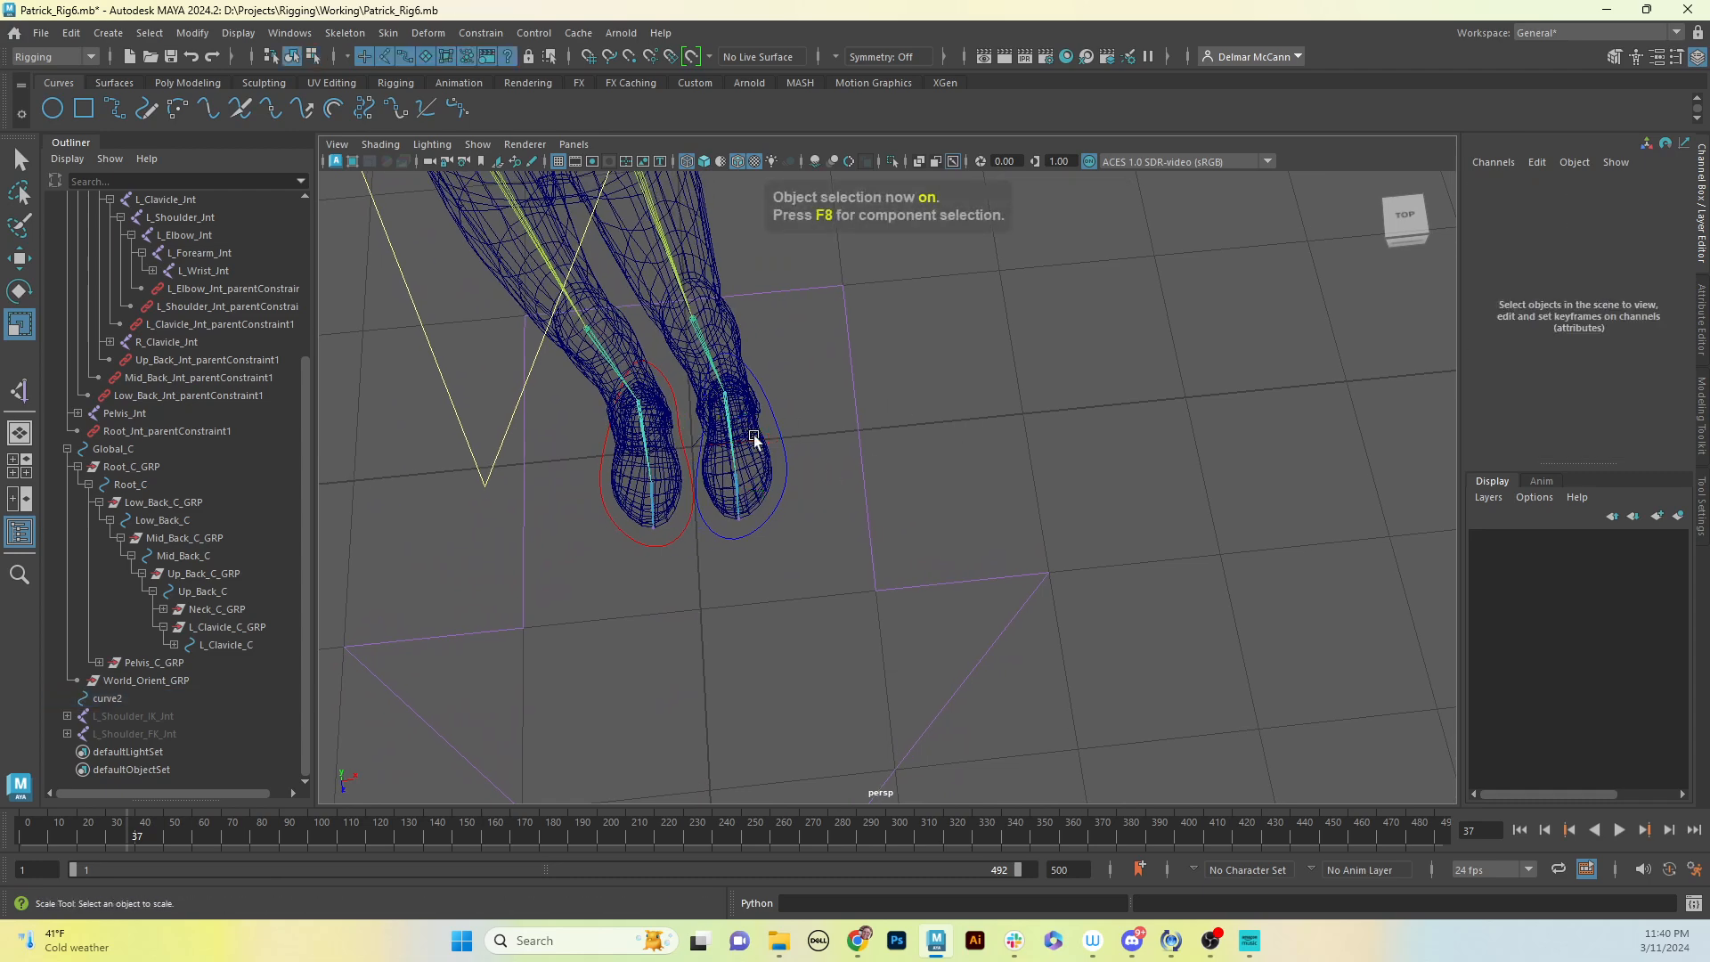
# Step: Add two keyable float attributes to curve2, named Mid_Knuckle and Tip
pyautogui.click(694, 443)
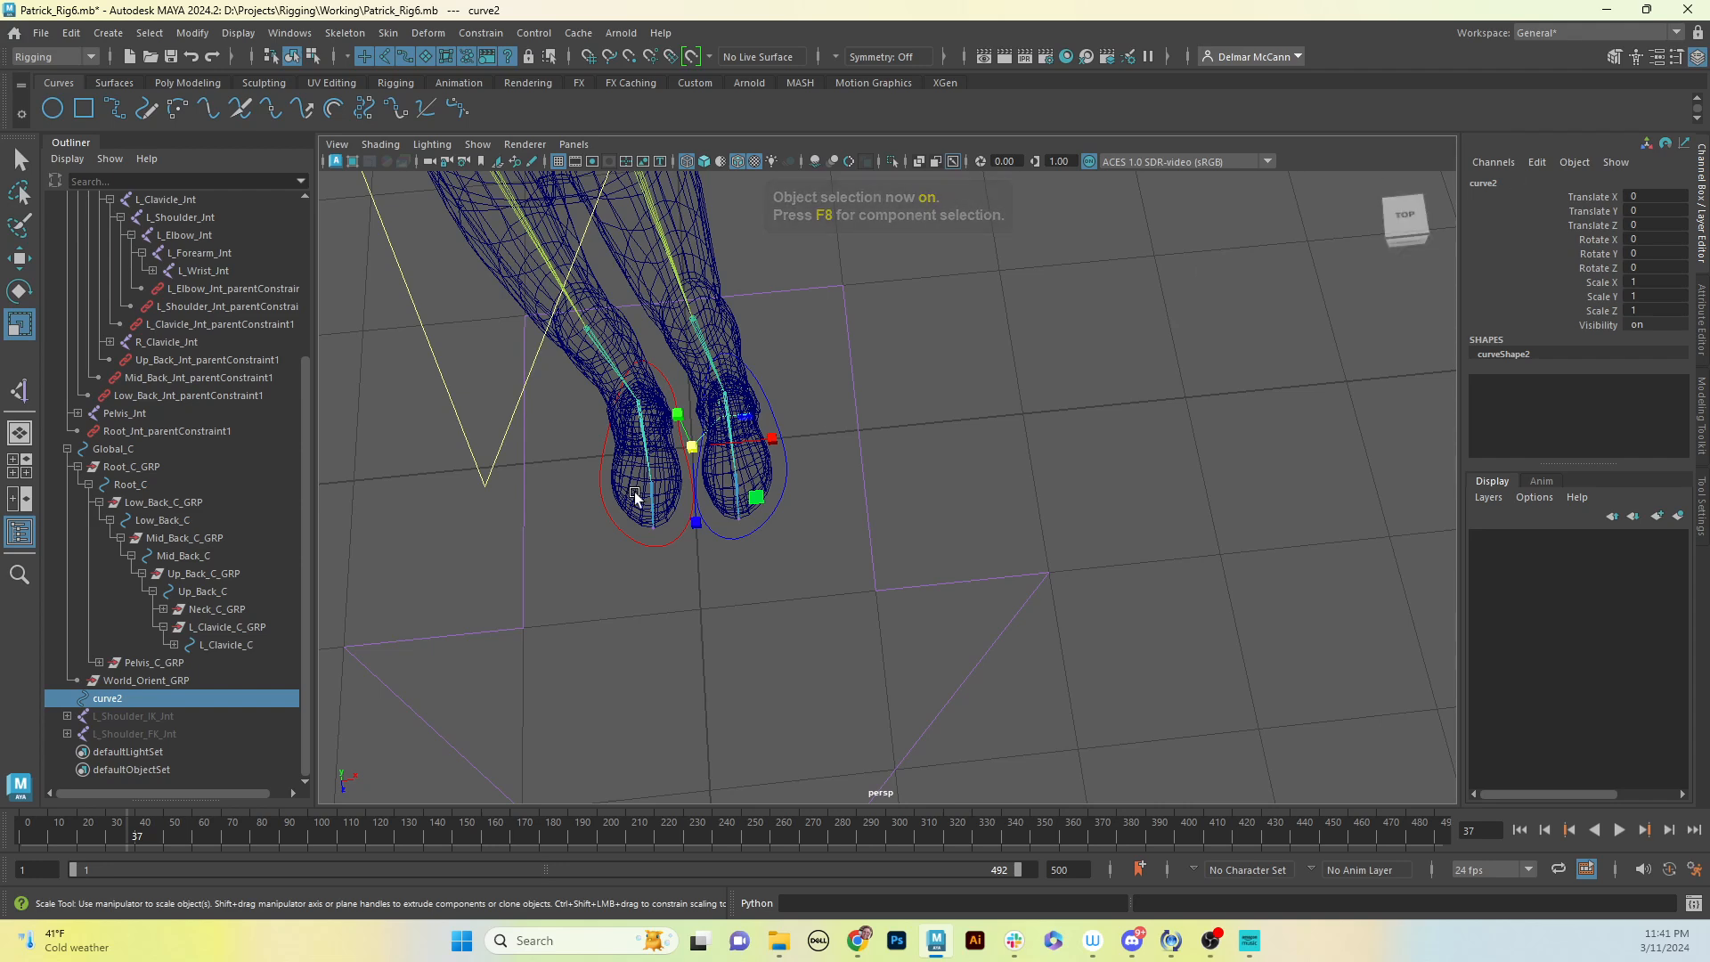
pyautogui.click(1537, 161)
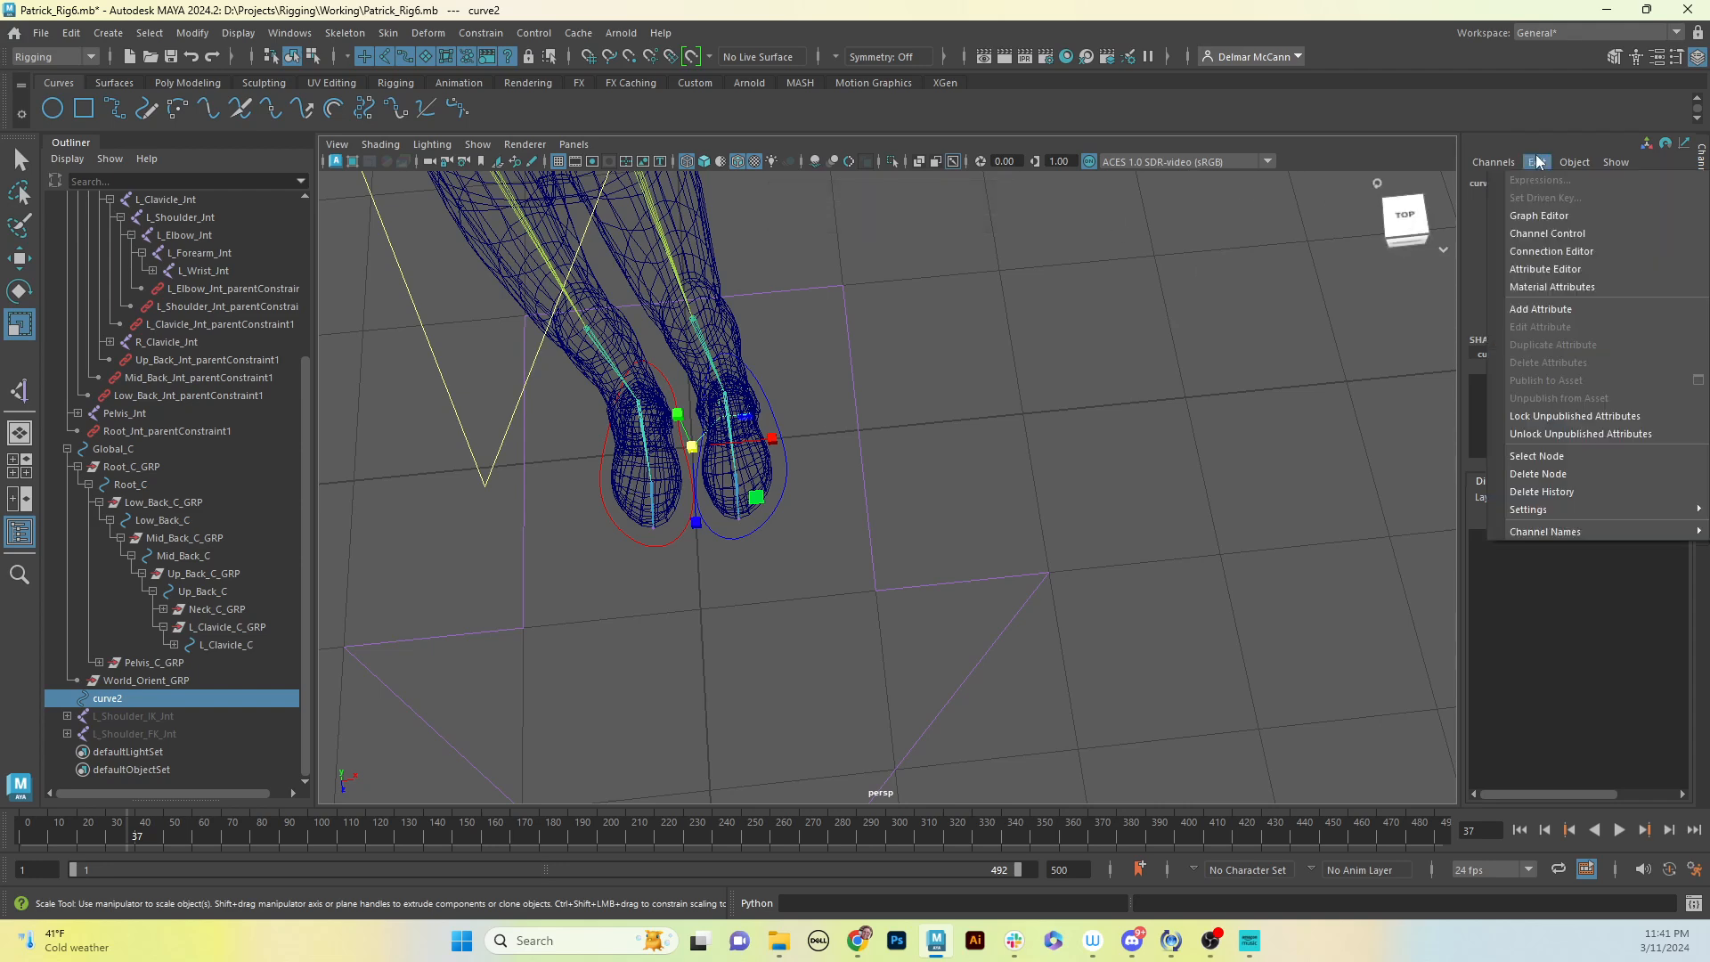
pyautogui.click(1564, 313)
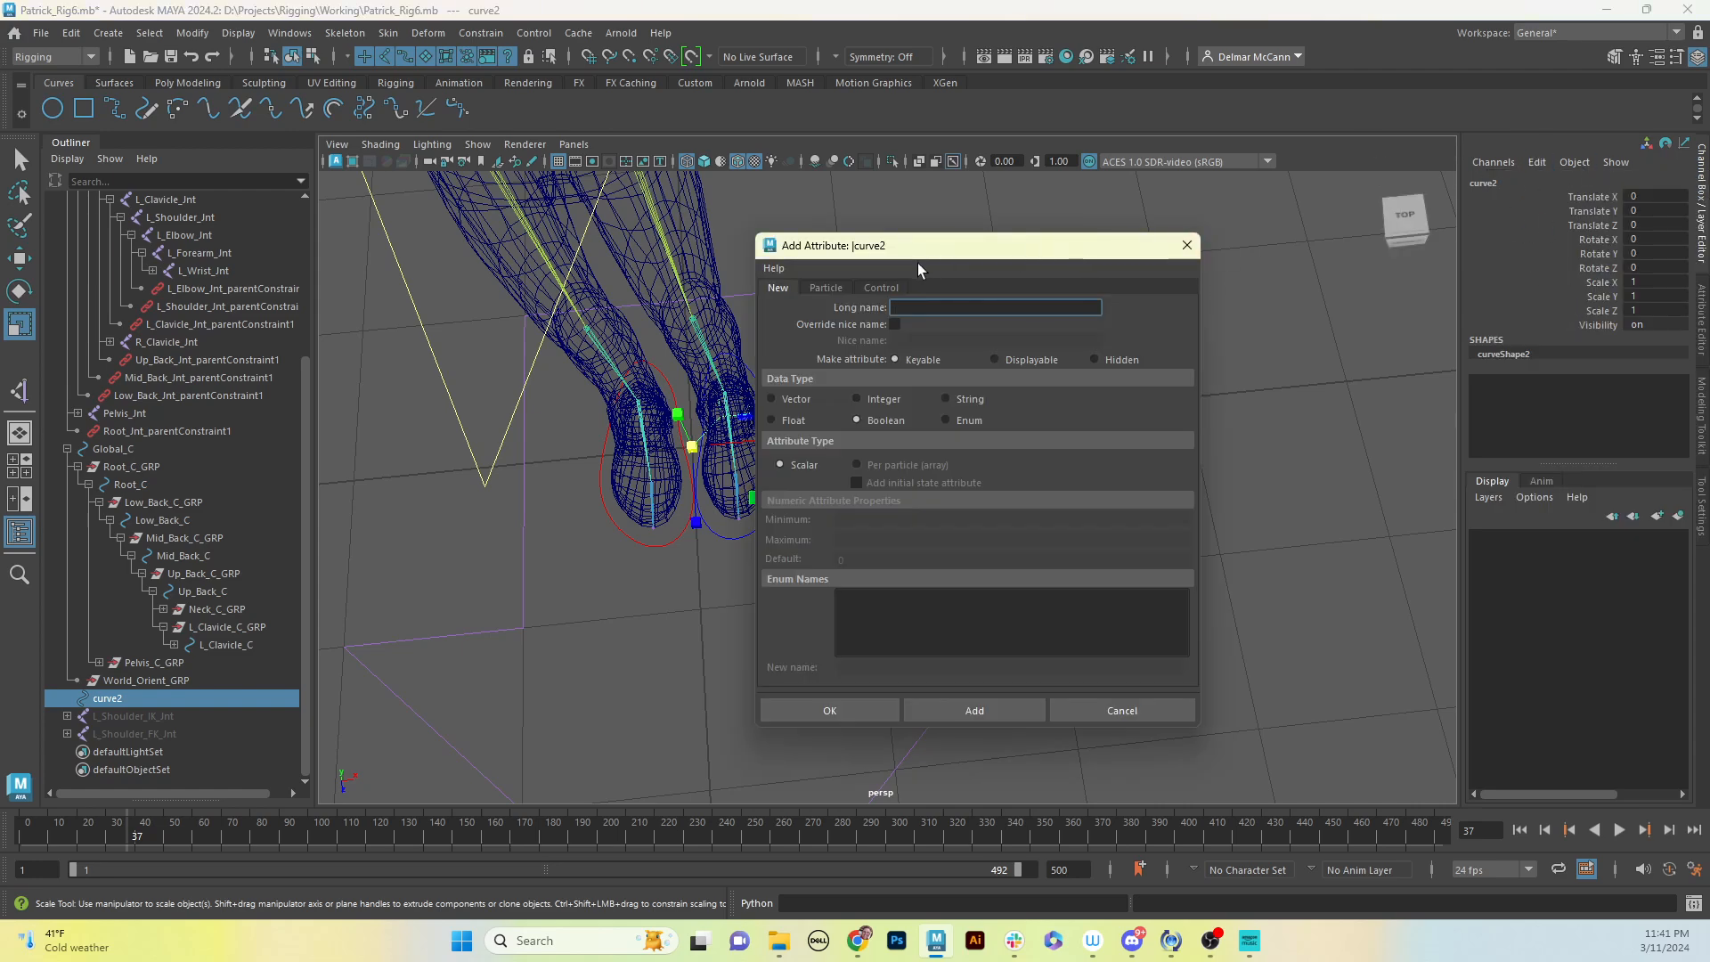
pyautogui.moveTo(946, 254); pyautogui.dragTo(942, 231)
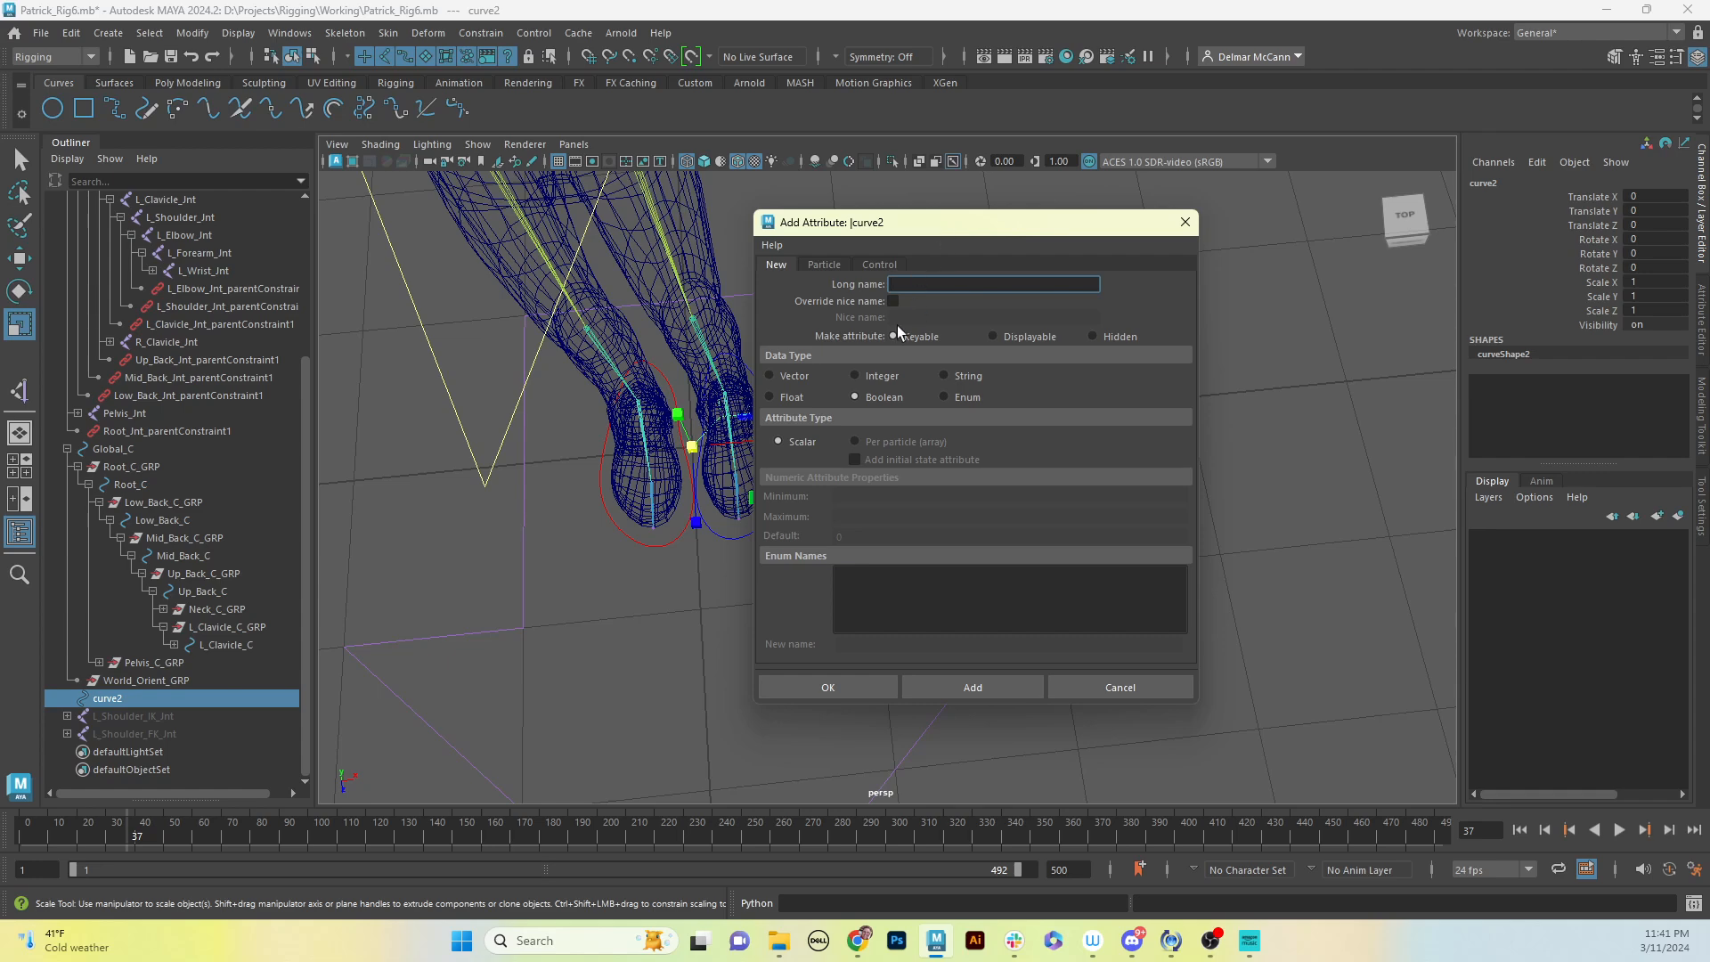
pyautogui.click(772, 398)
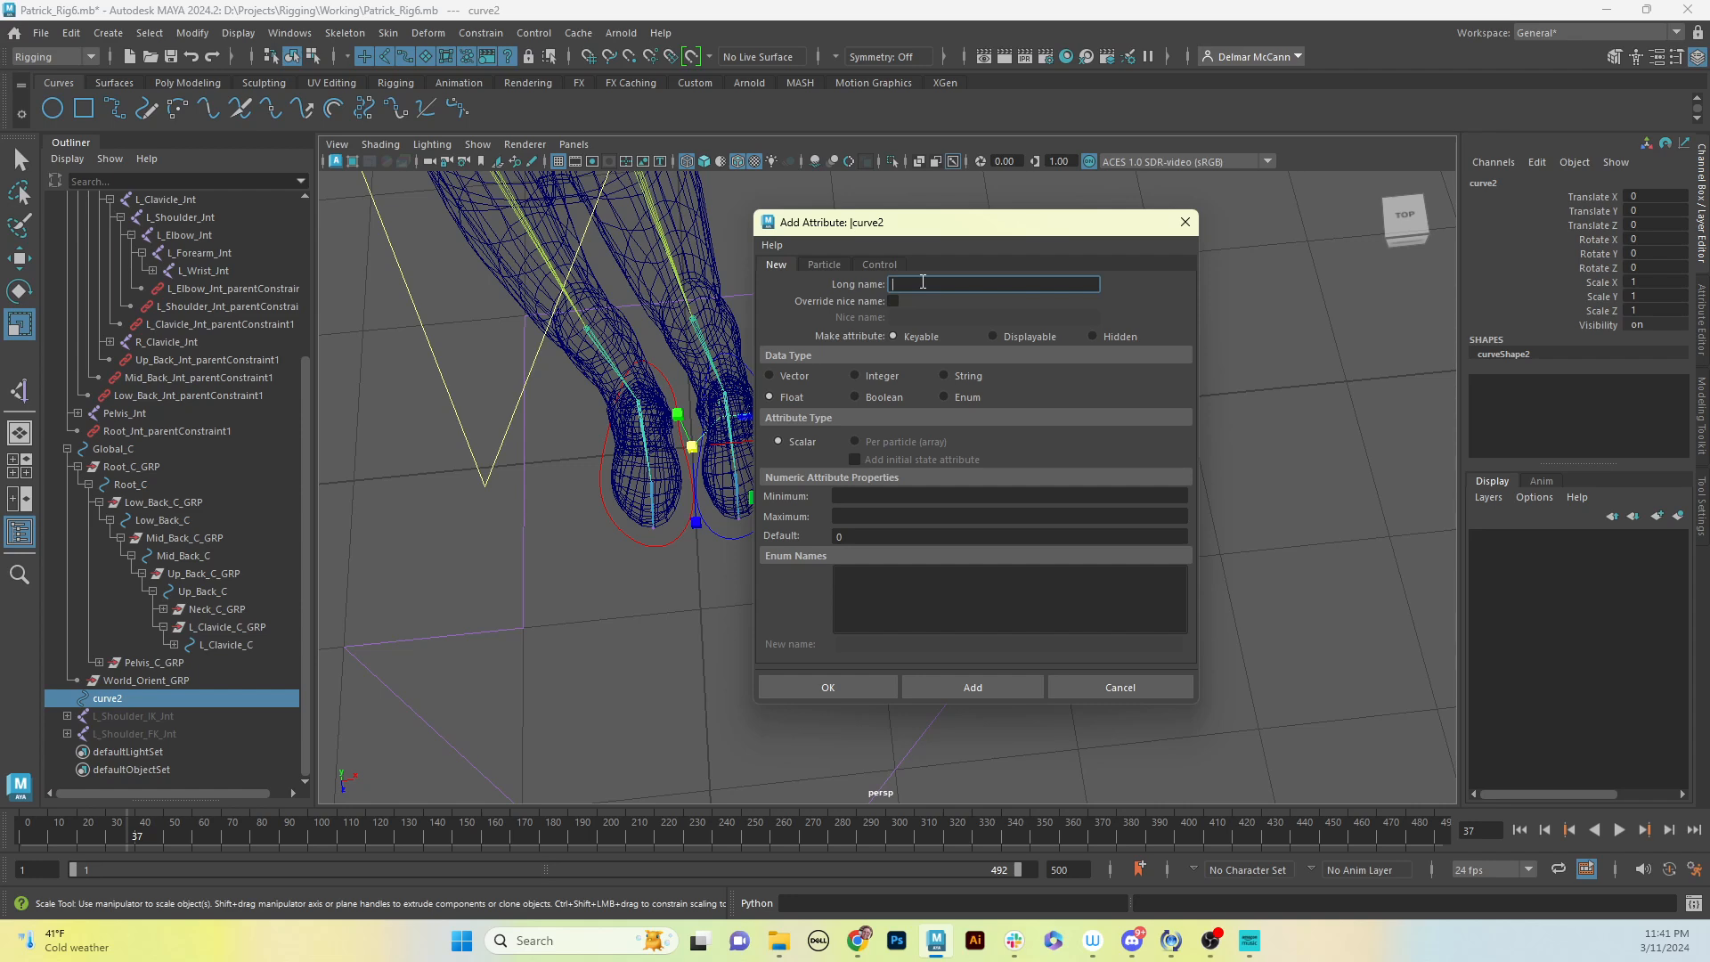
pyautogui.click(924, 282)
pyautogui.write('Mid_Knuckle')
pyautogui.click(964, 687)
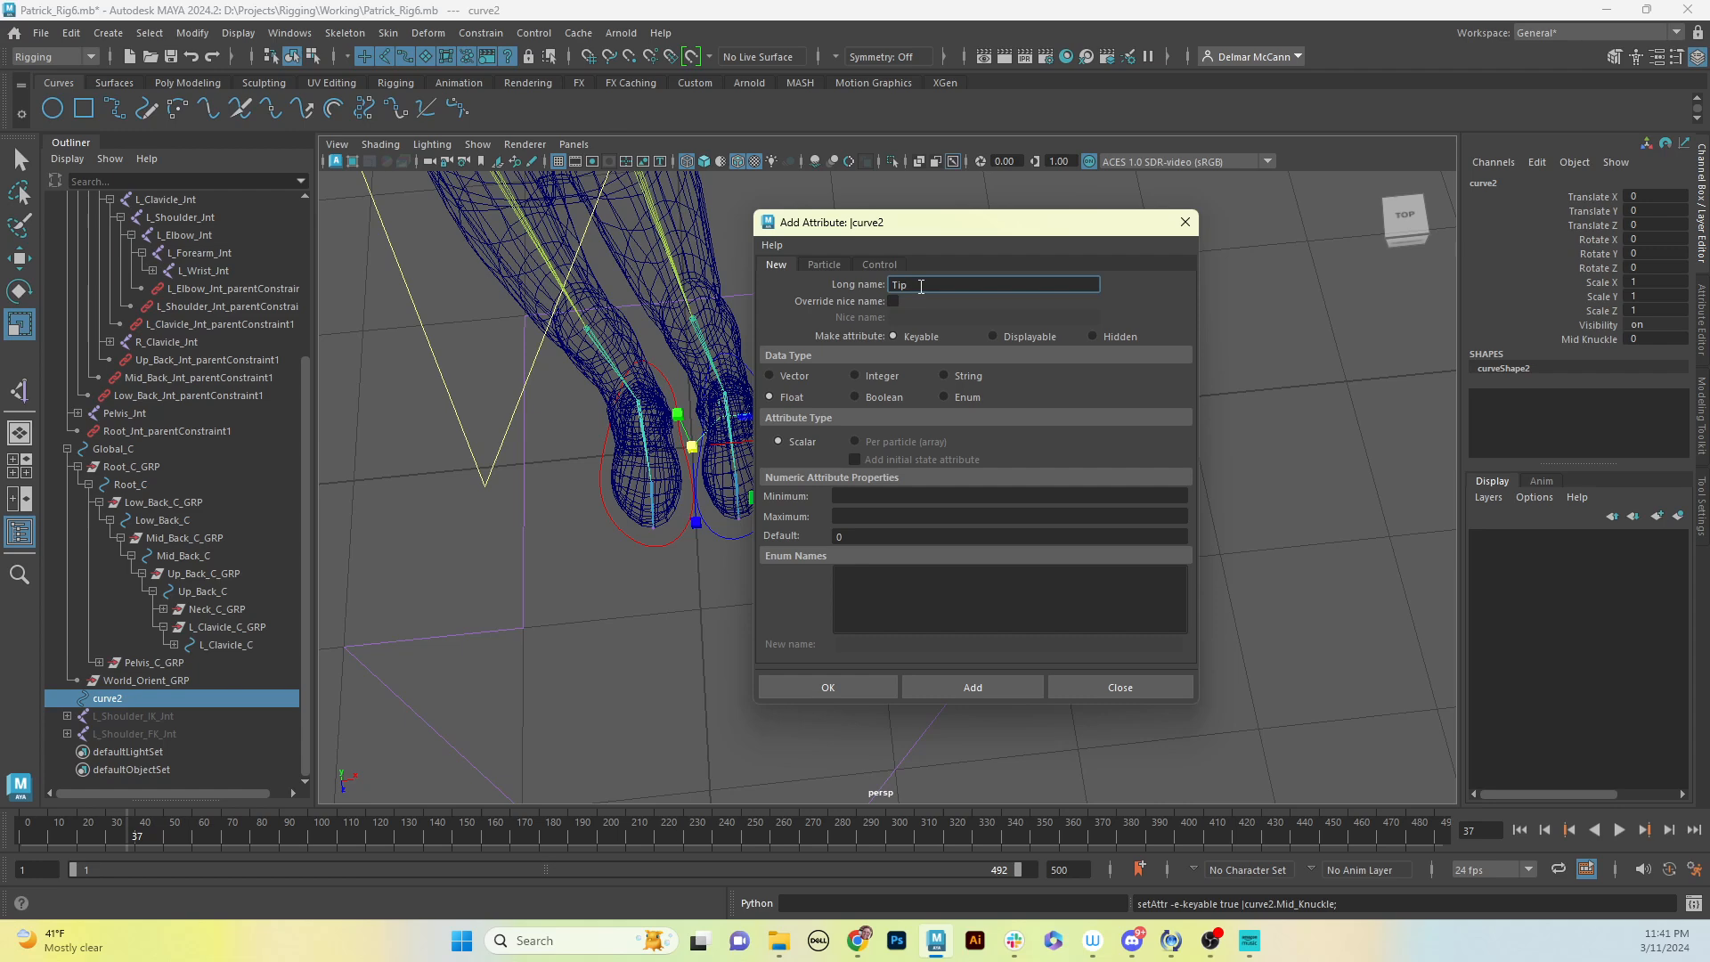
pyautogui.click(989, 688)
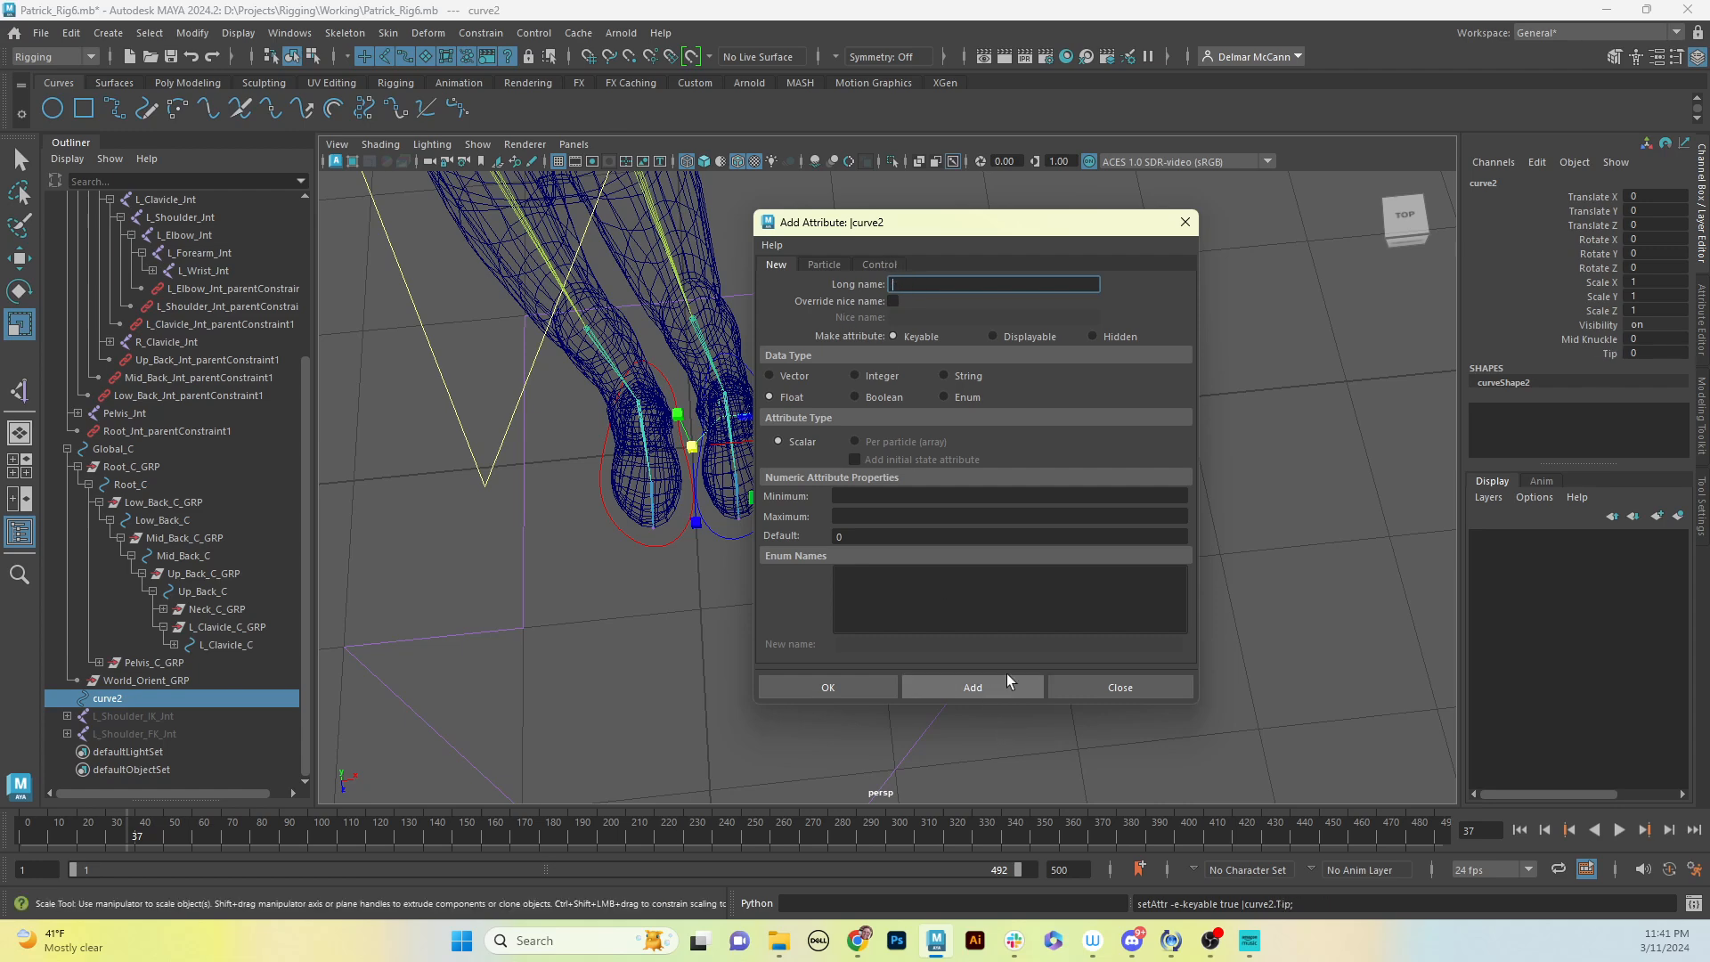
pyautogui.click(1186, 224)
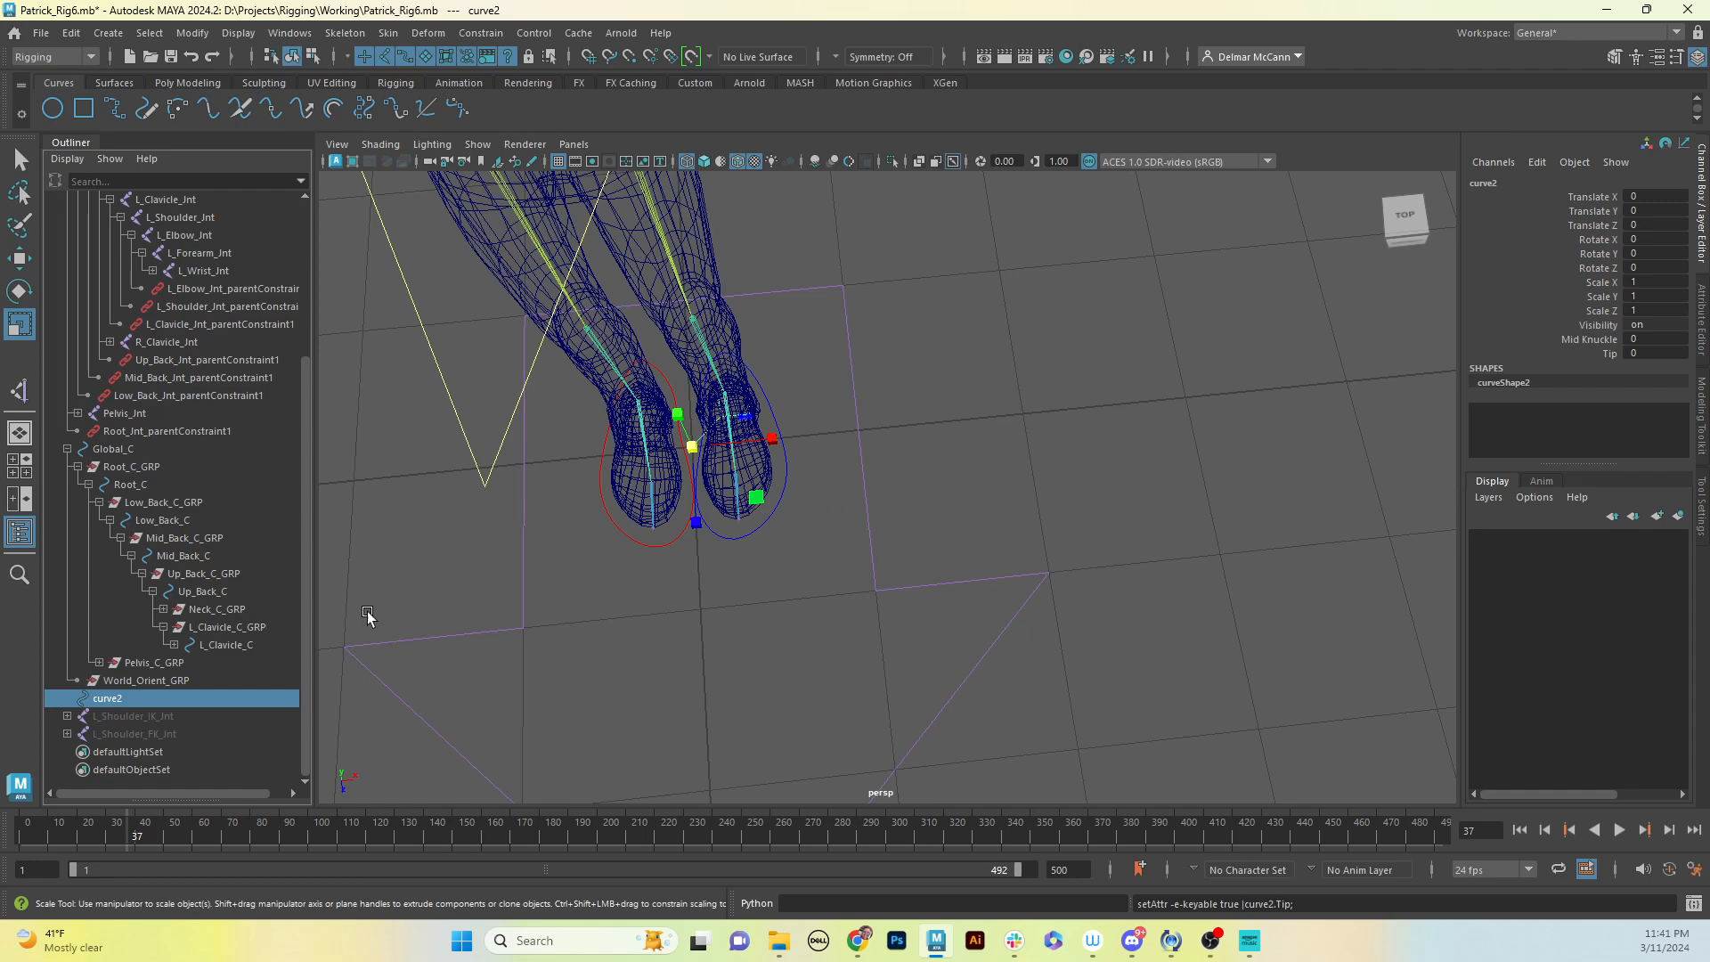
pyautogui.hotkey('ctrl', 'd')
pyautogui.hotkey('ctrl', 'd')
pyautogui.hotkey('ctrl', 'd')
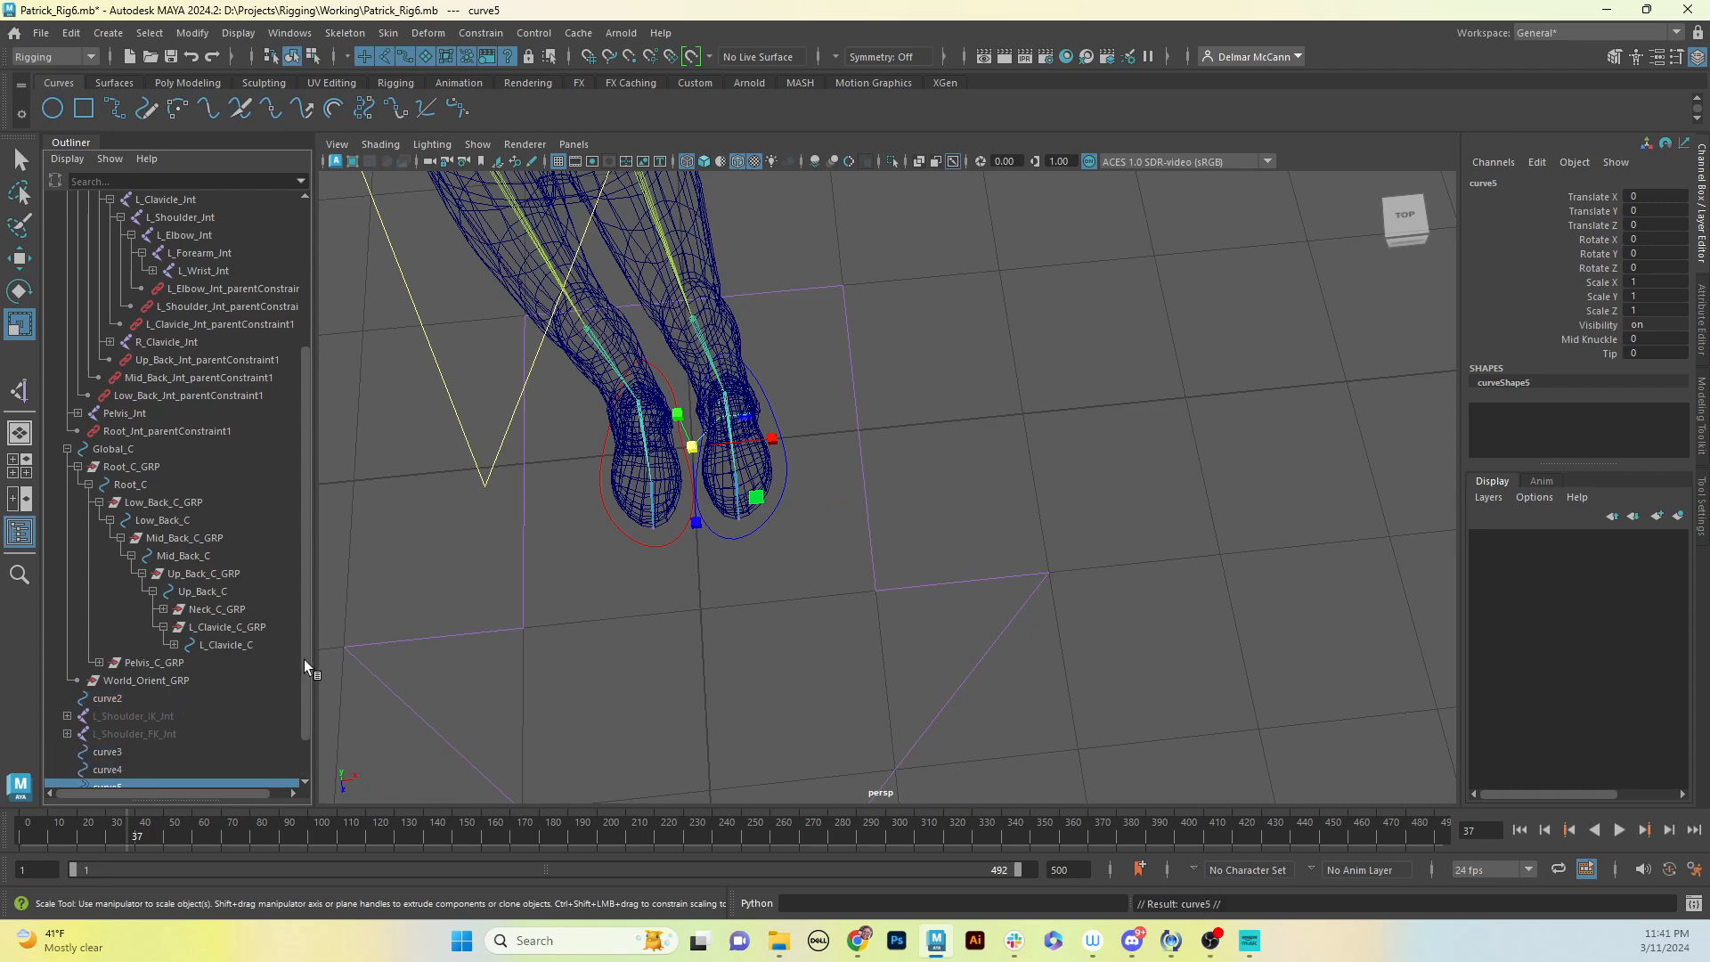
pyautogui.scroll(-1, 297, 697)
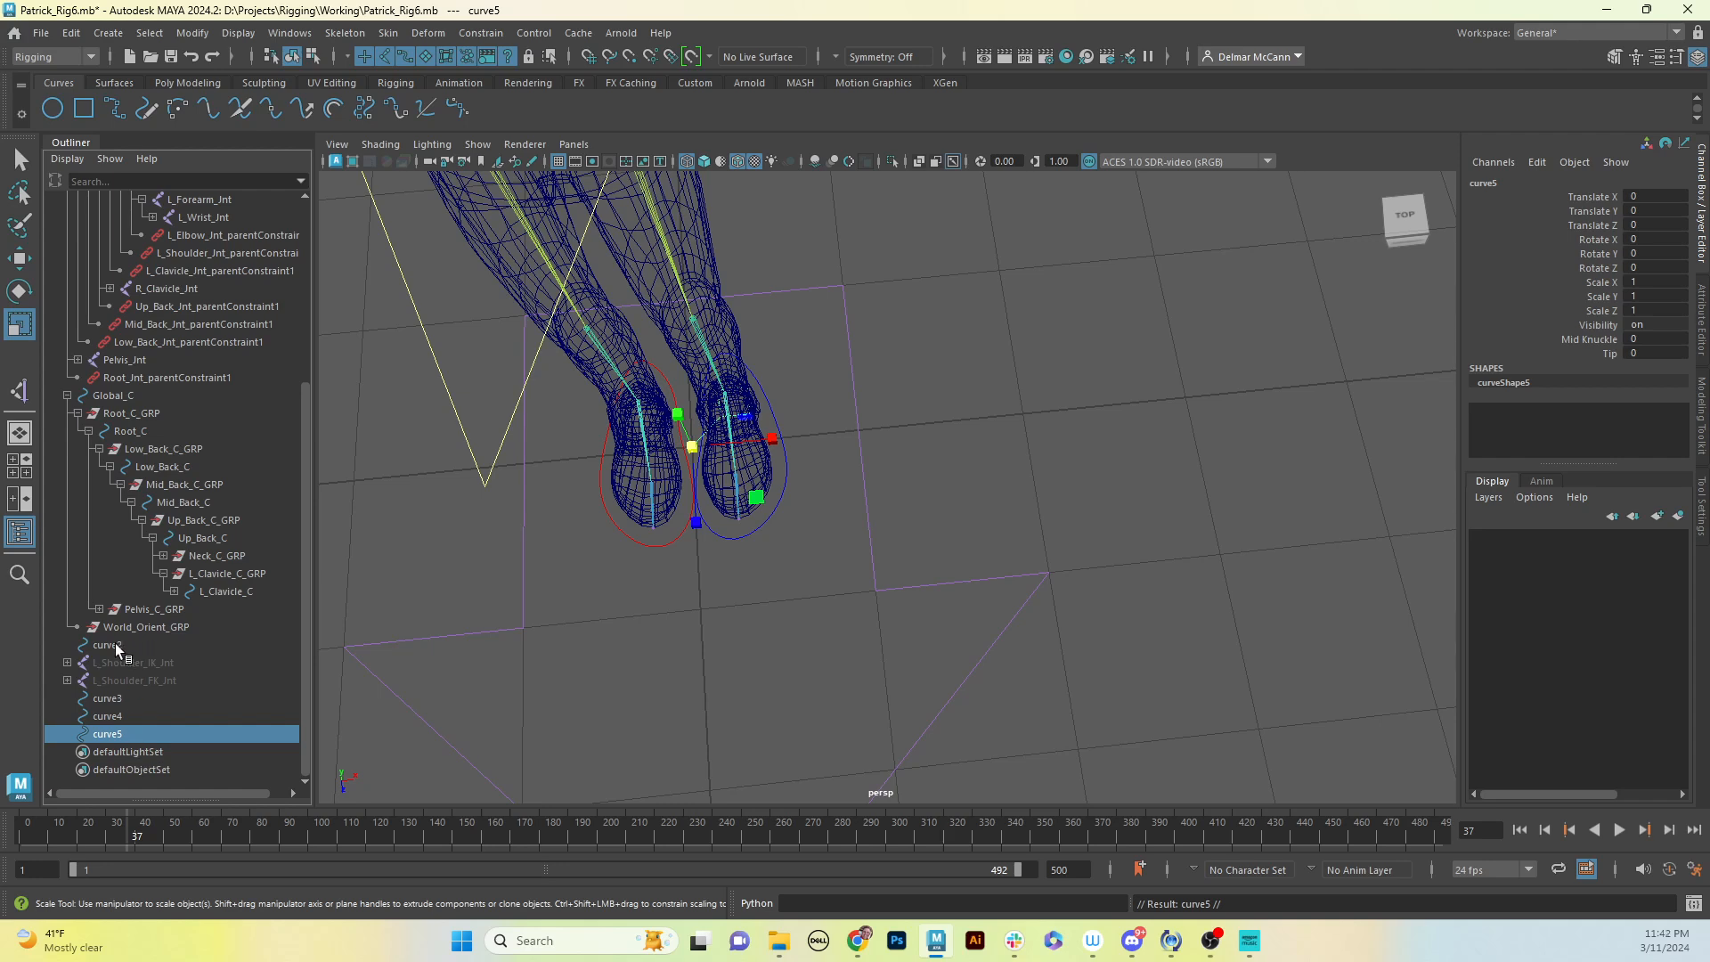
pyautogui.hotkey('ctrl', 'd')
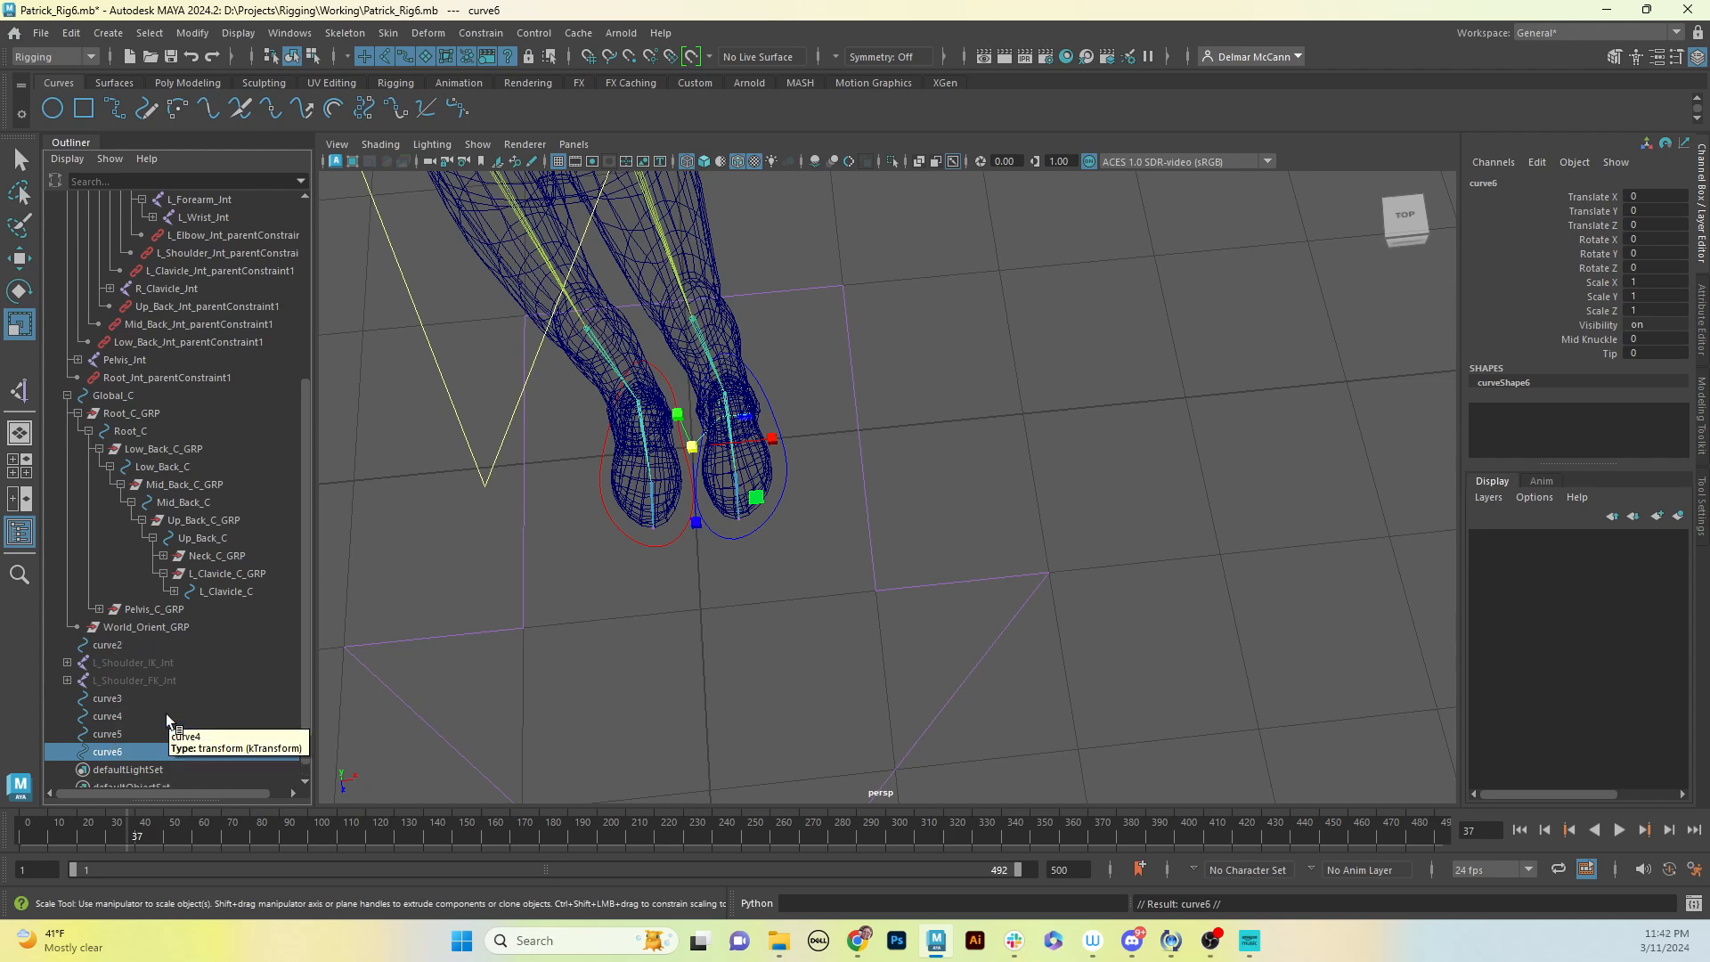
pyautogui.click(107, 645)
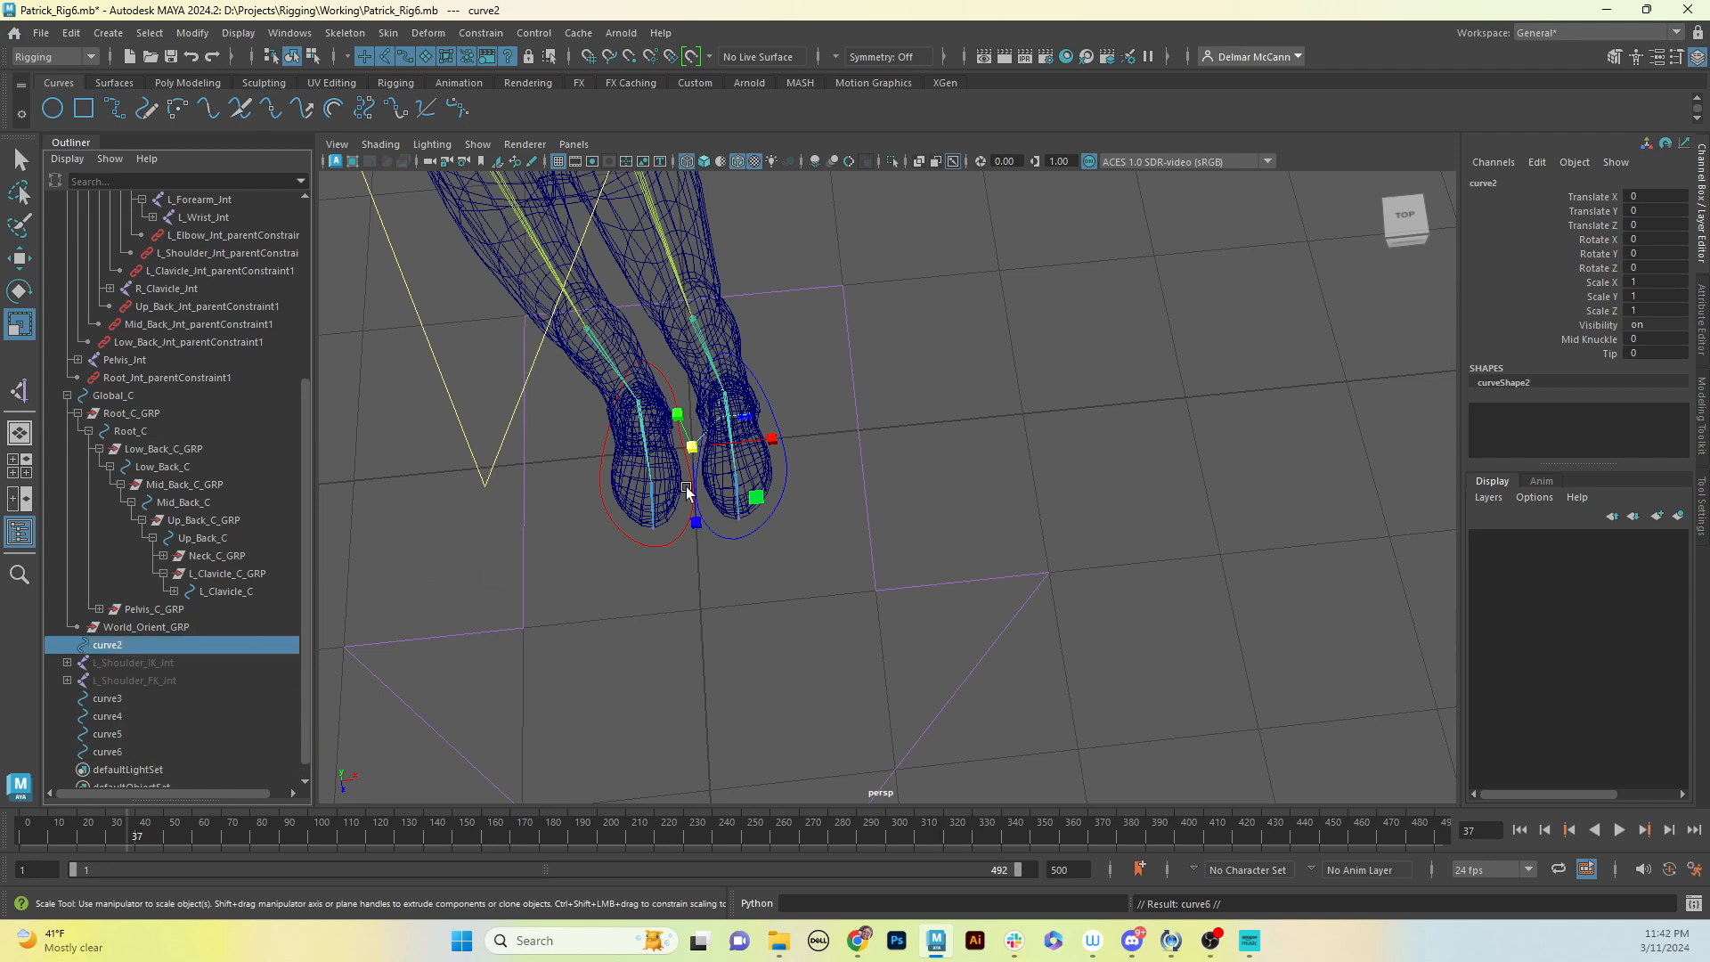
pyautogui.keyDown('alt'); pyautogui.moveTo(741, 523); pyautogui.dragTo(719, 560); pyautogui.keyUp('alt')
pyautogui.hotkey('ctrl', 'z')
pyautogui.hotkey('ctrl', 'z')
pyautogui.hotkey('ctrl', 'z')
pyautogui.hotkey('ctrl', 'z')
pyautogui.hotkey('ctrl', 'z')
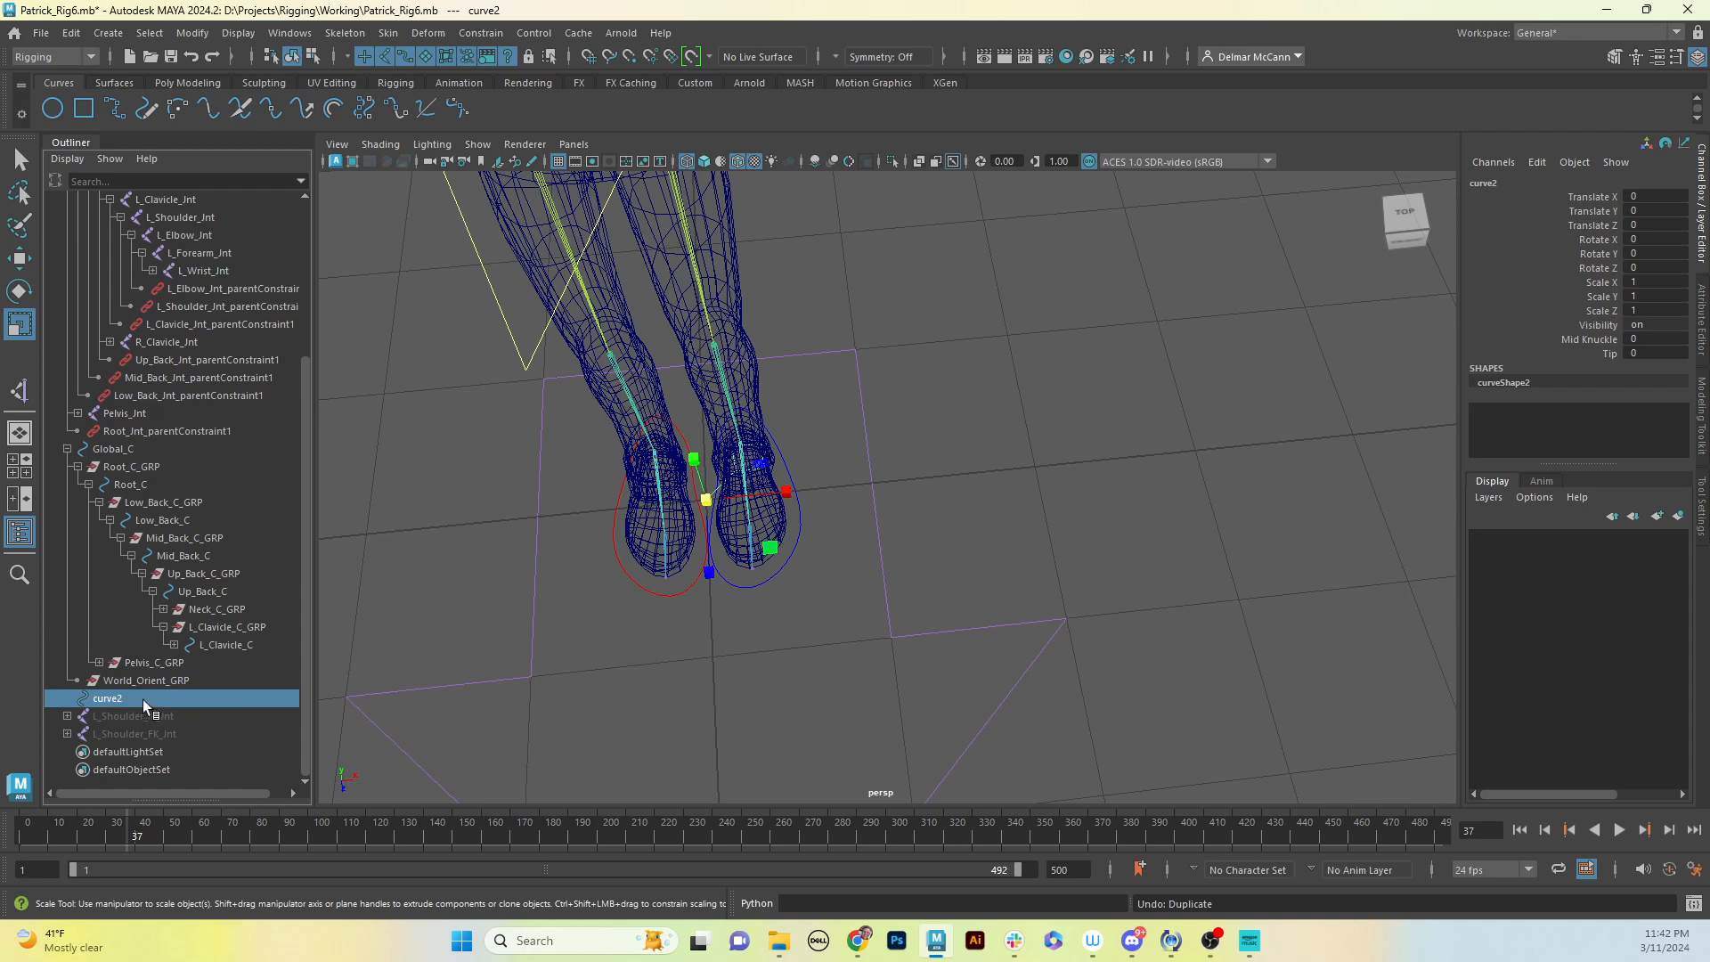
# Step: Group curve2 on its own and duplicate the group four times, one group for each finger
pyautogui.hotkey('ctrl', 'g')
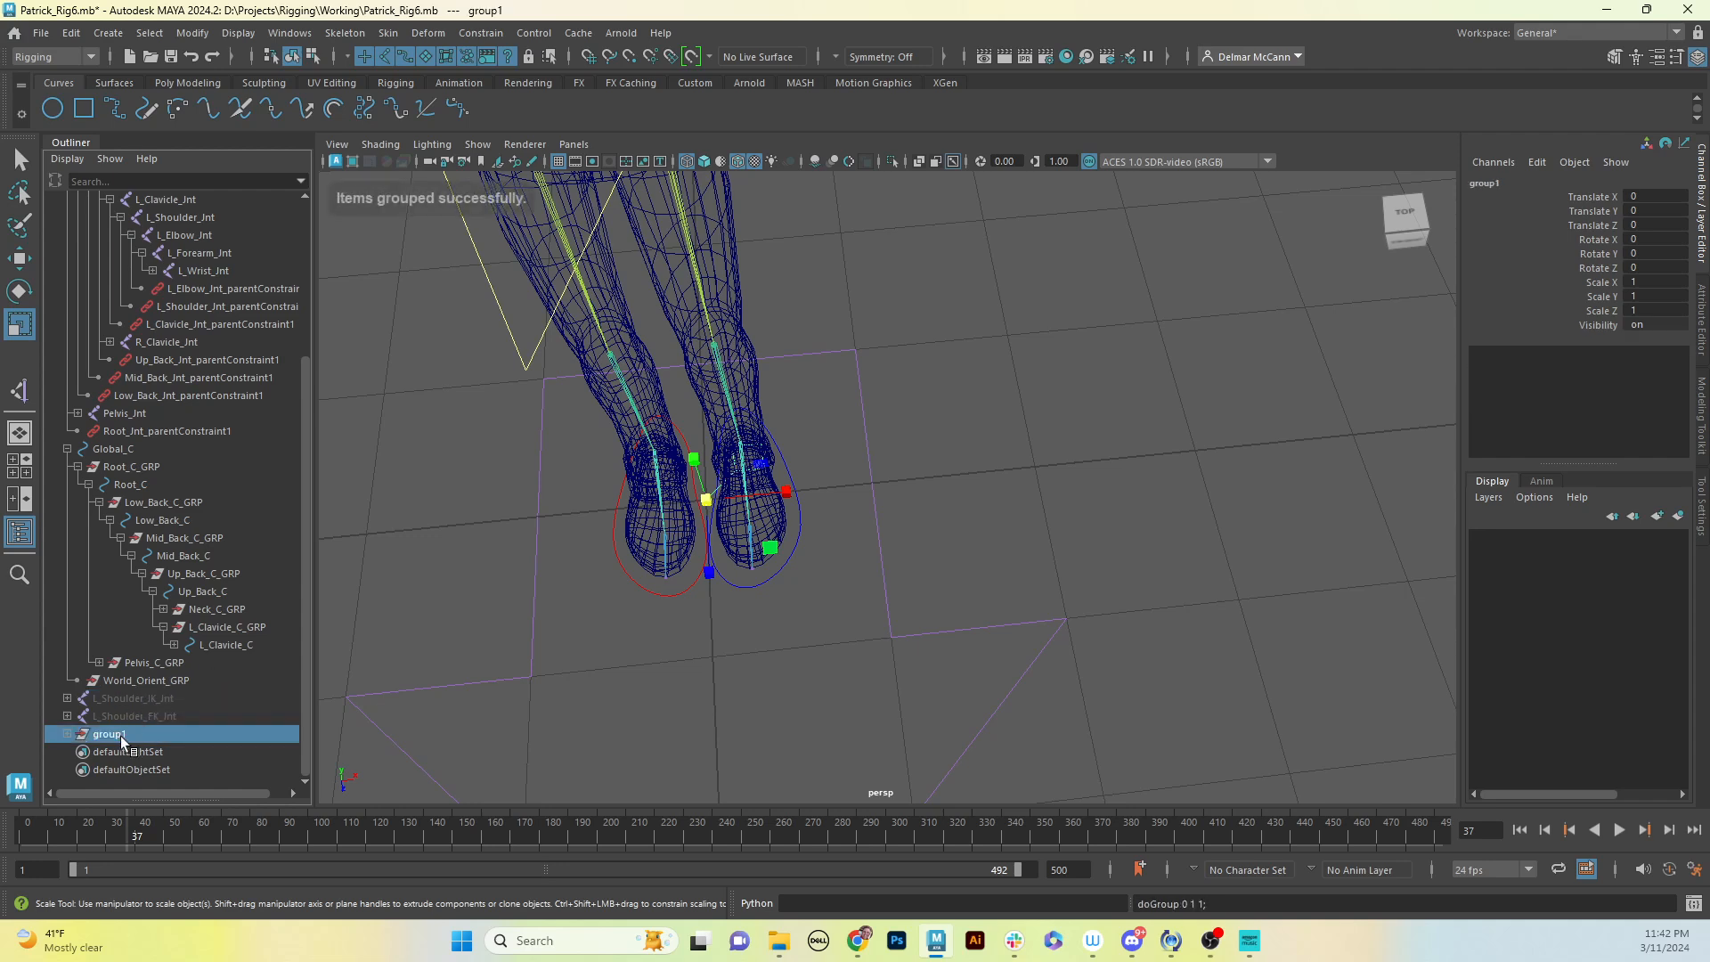
pyautogui.hotkey('ctrl', 'd')
pyautogui.hotkey('ctrl', 'd')
pyautogui.hotkey('ctrl', 'd')
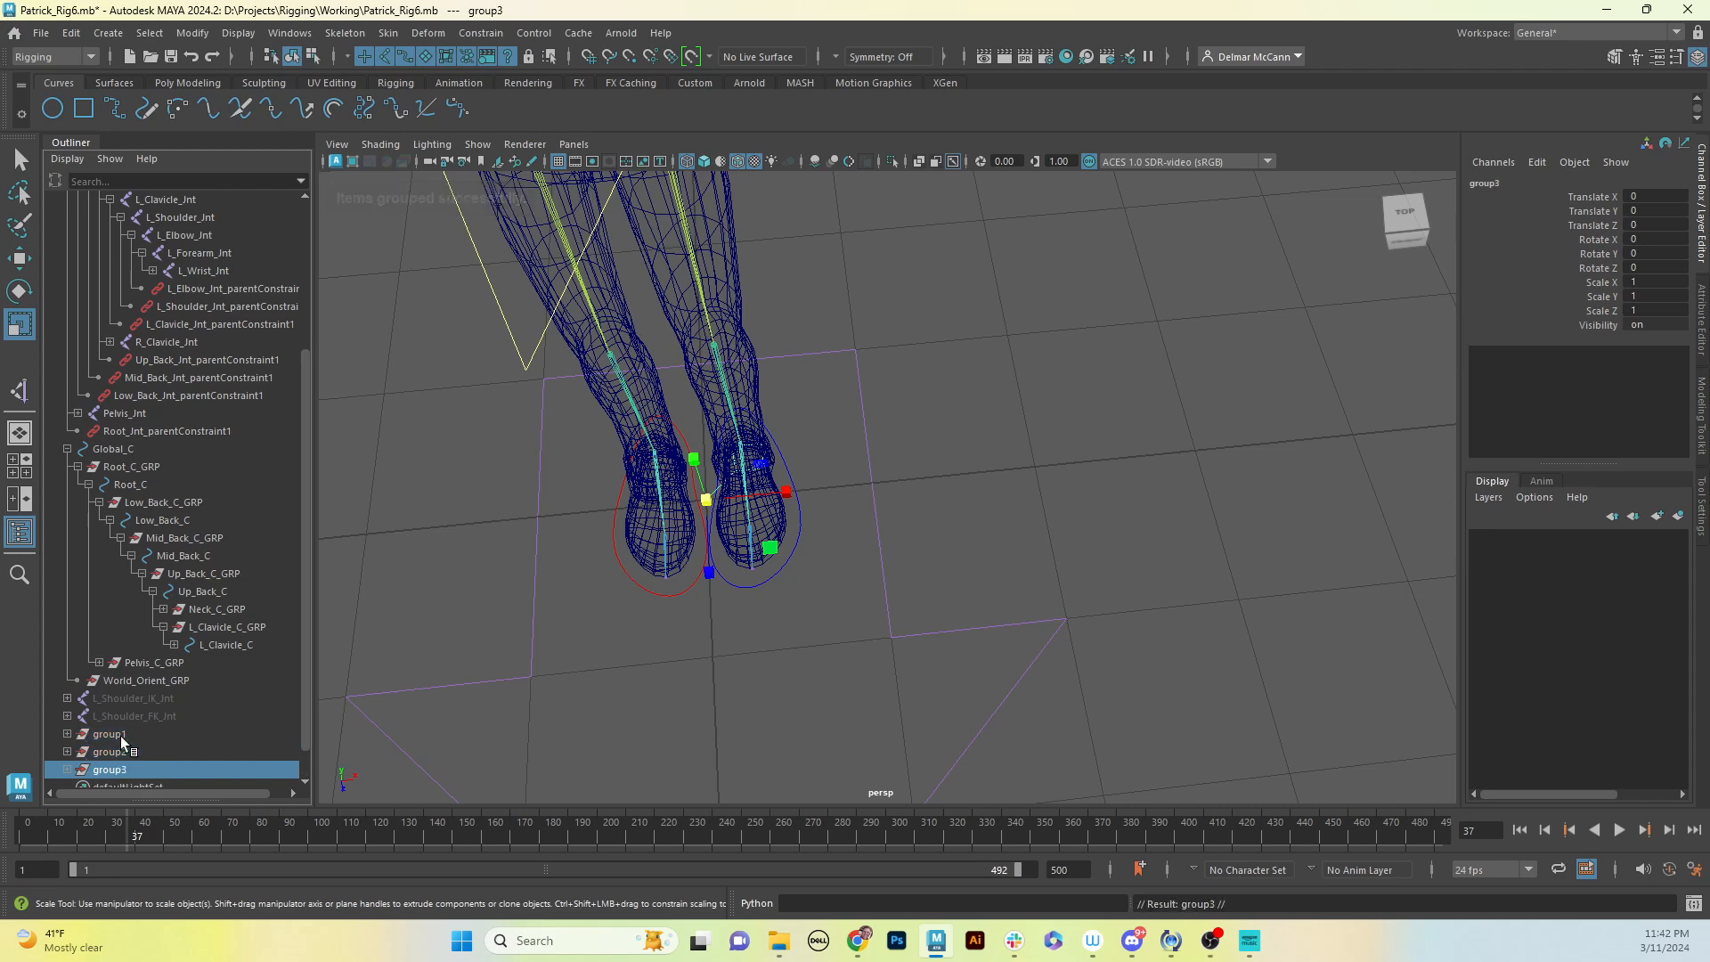
pyautogui.hotkey('ctrl', 'd')
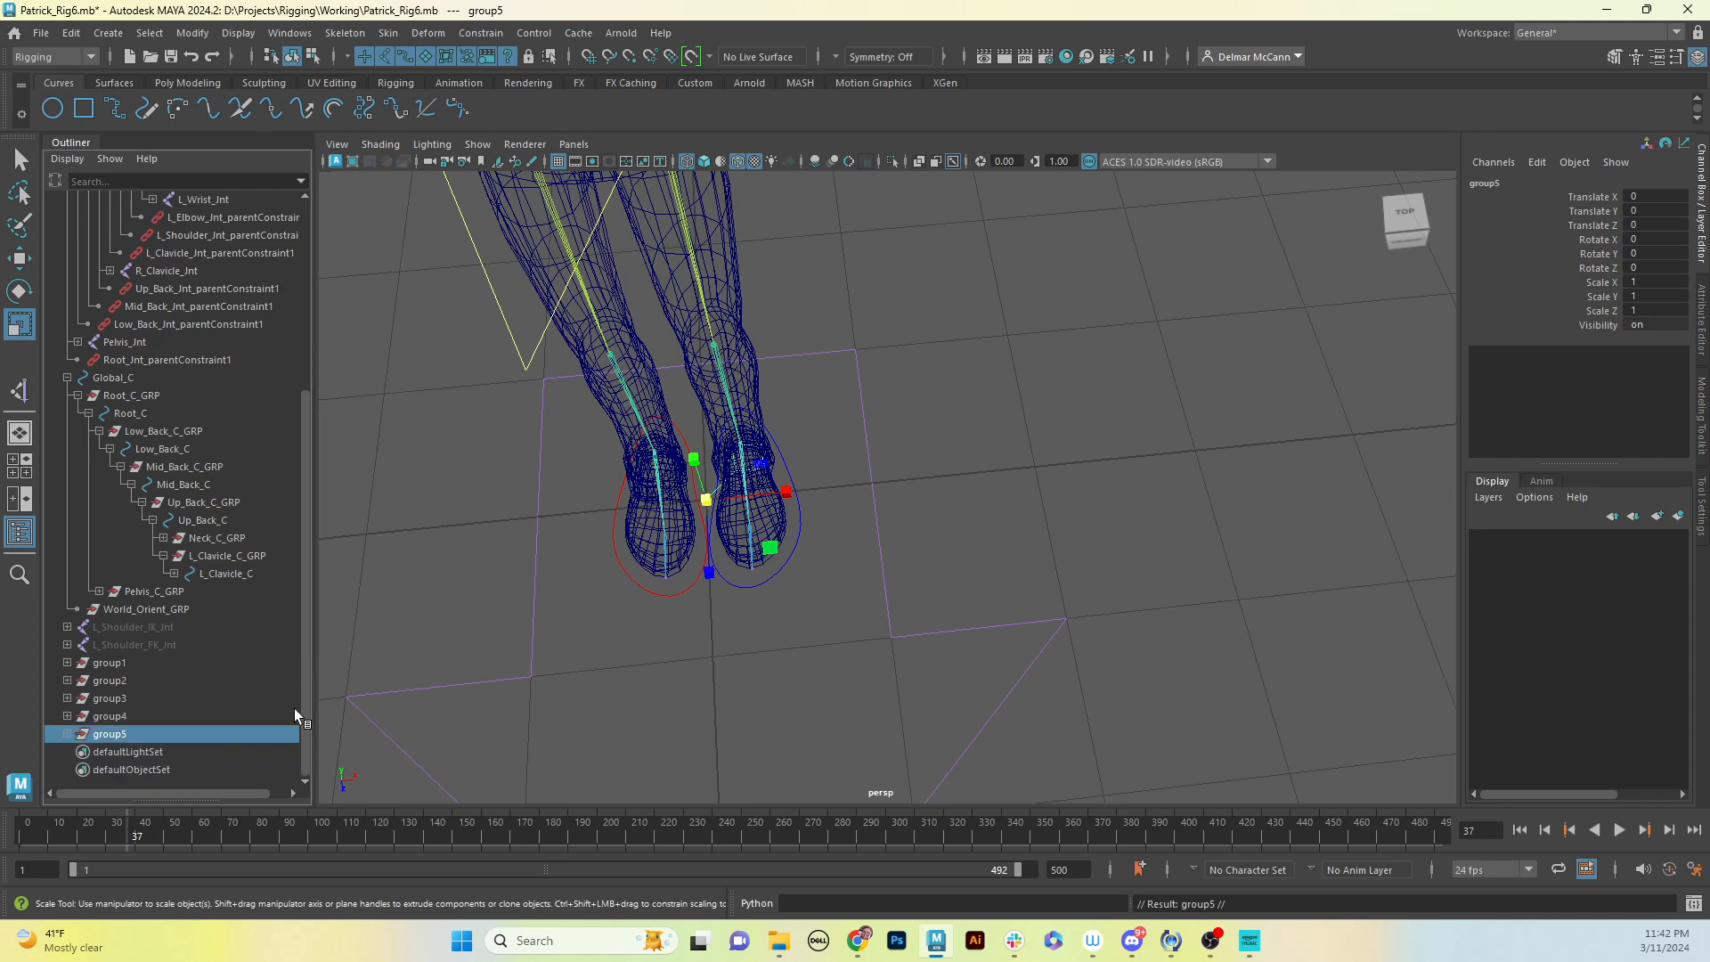
# Step: Rename the curve inside group1 as L_Thumb_C
pyautogui.click(67, 663)
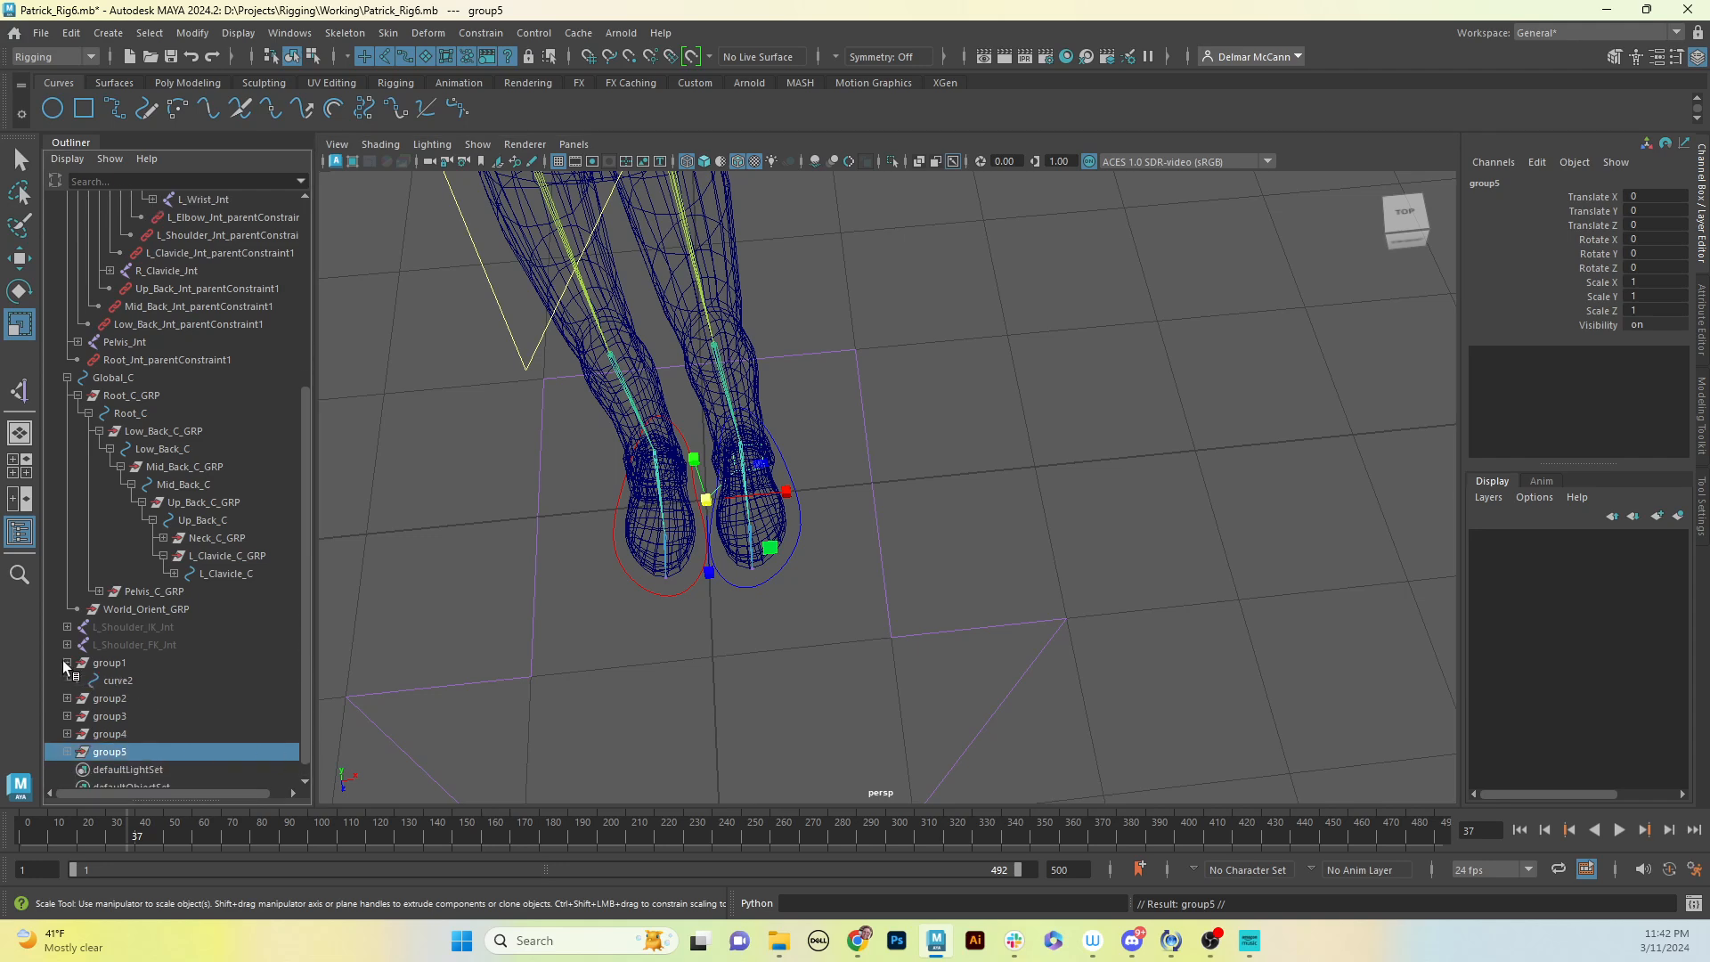
pyautogui.click(112, 680)
pyautogui.click(1553, 184)
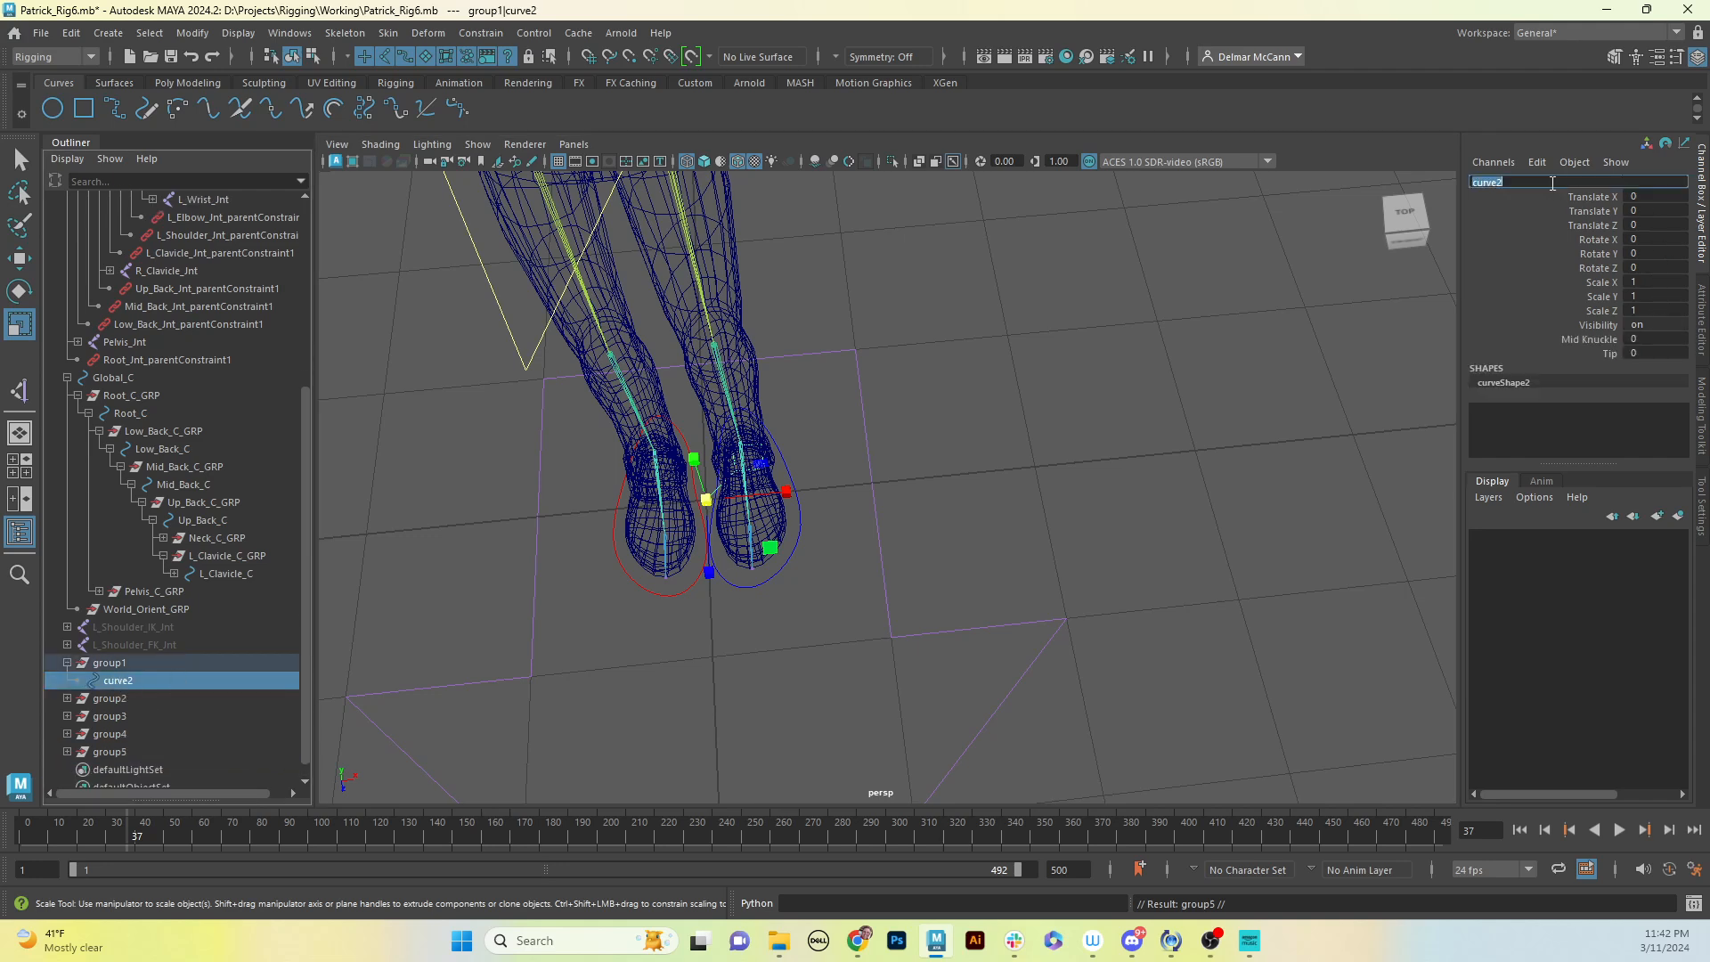
pyautogui.write('L_ Thumb')
pyautogui.write(' C')
pyautogui.press('Return')
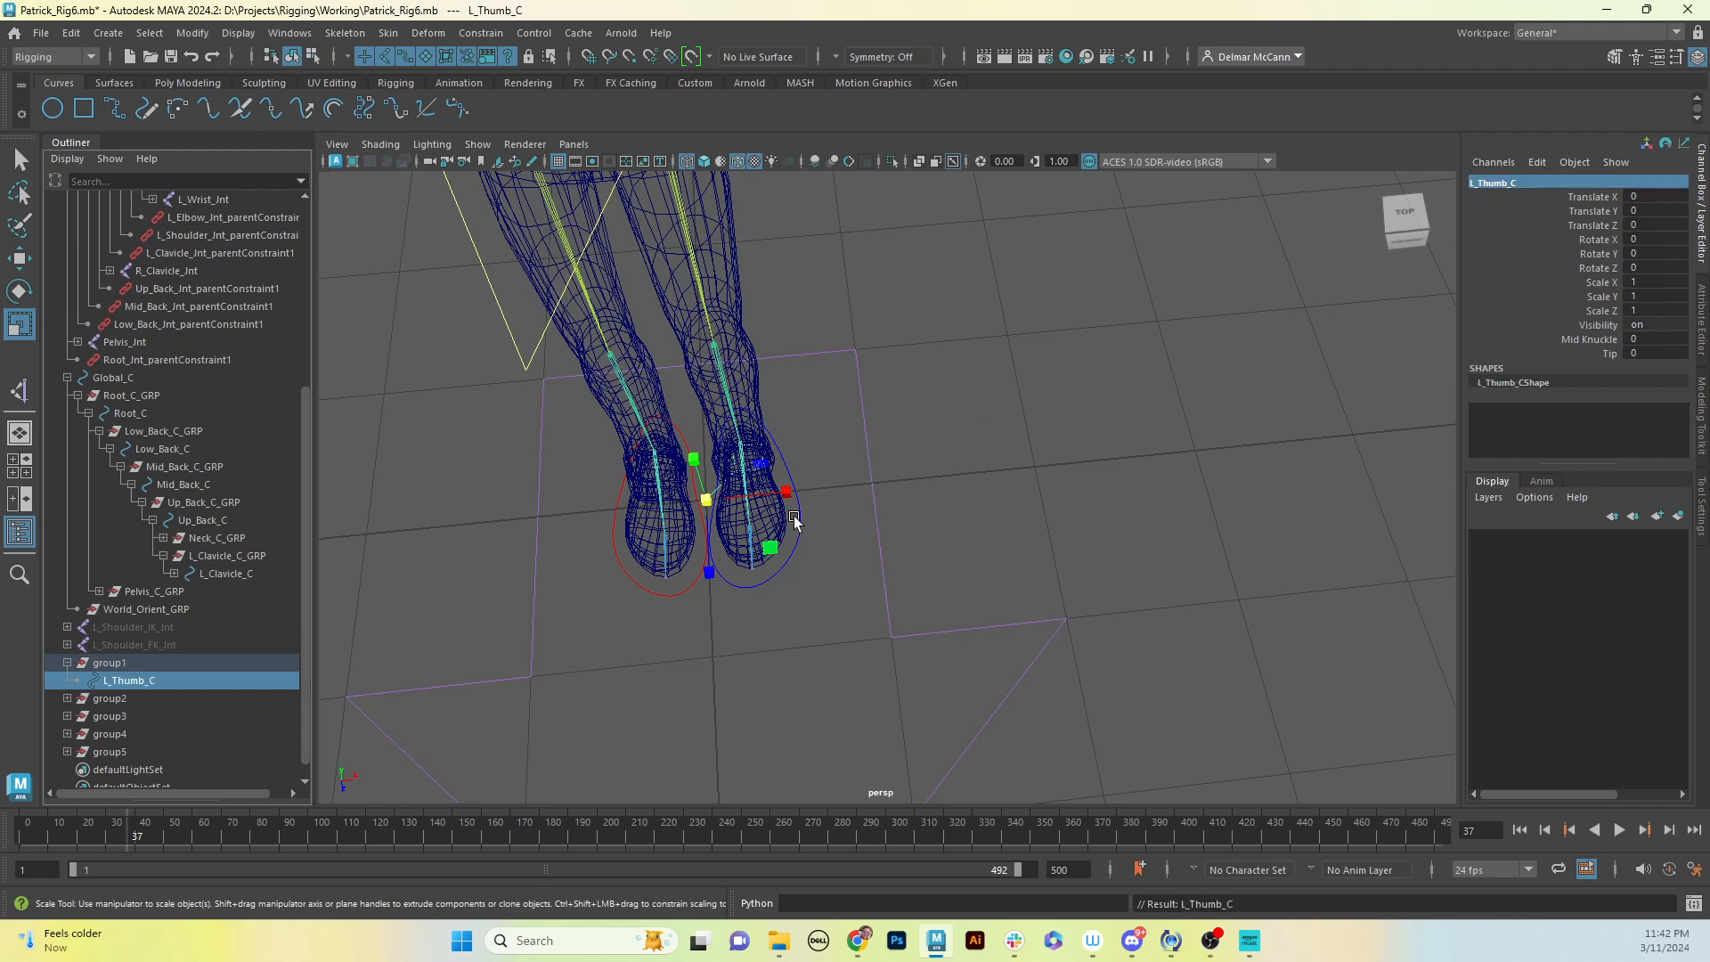
# Step: Rename group1, the parent of the thumb control, as L_Thumb_C_GRP
pyautogui.doubleClick(137, 681)
pyautogui.hotkey('ctrl', 'c')
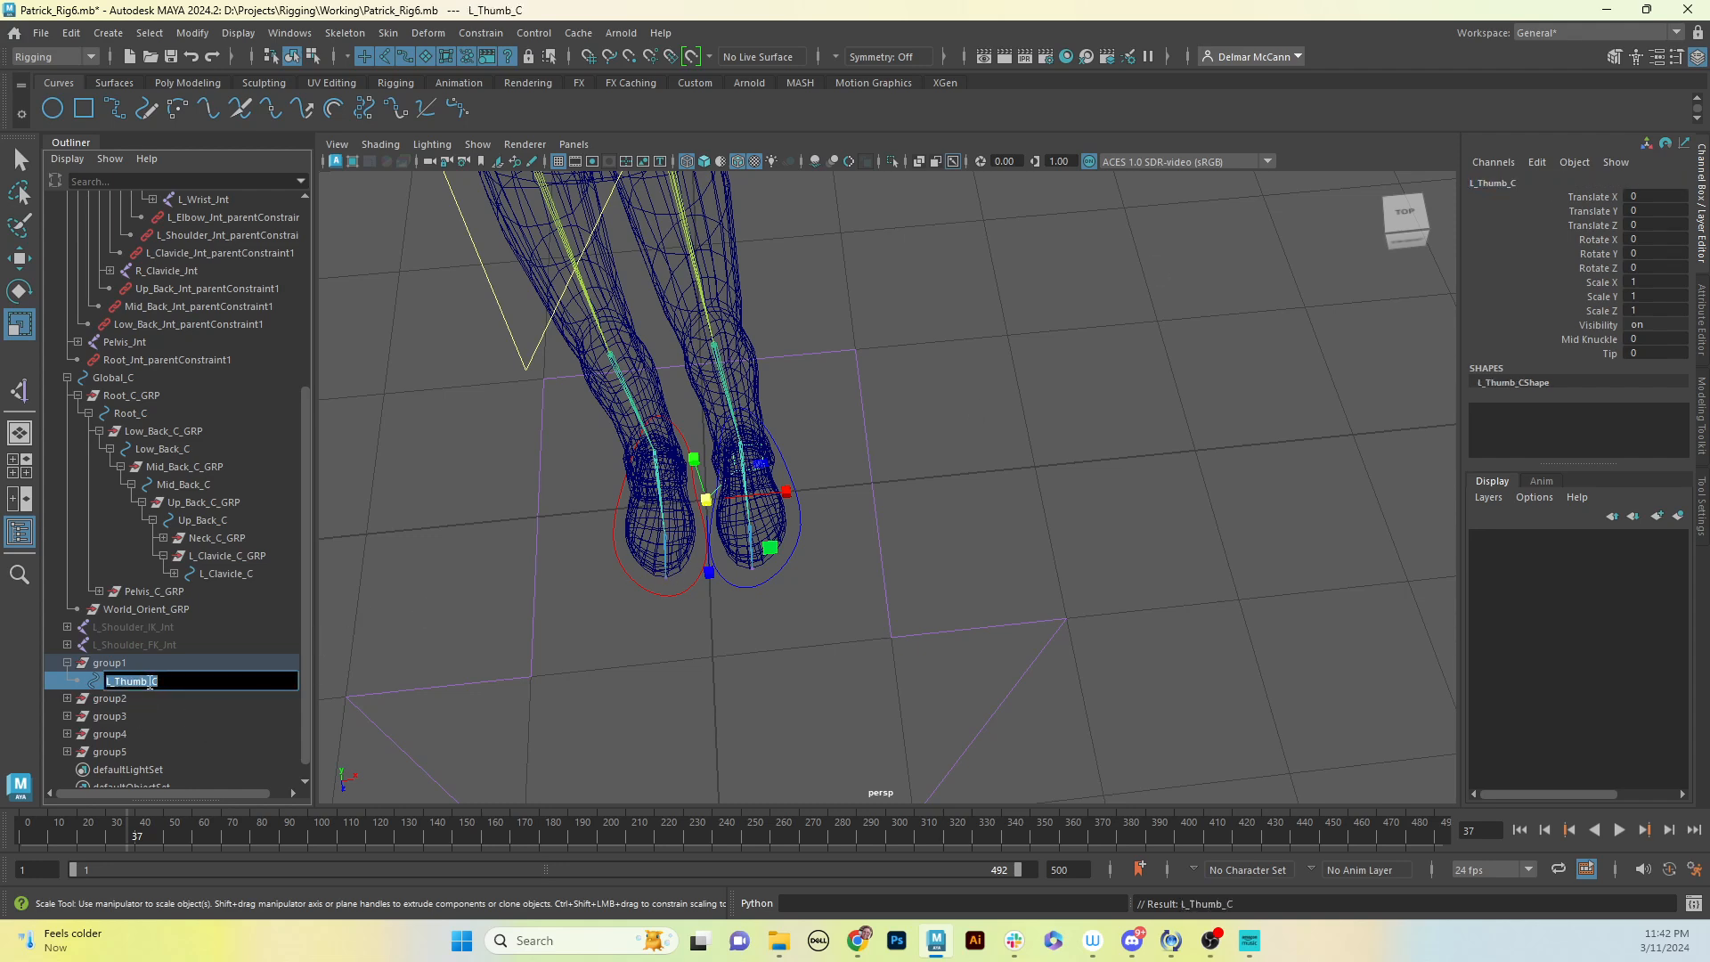
pyautogui.doubleClick(130, 664)
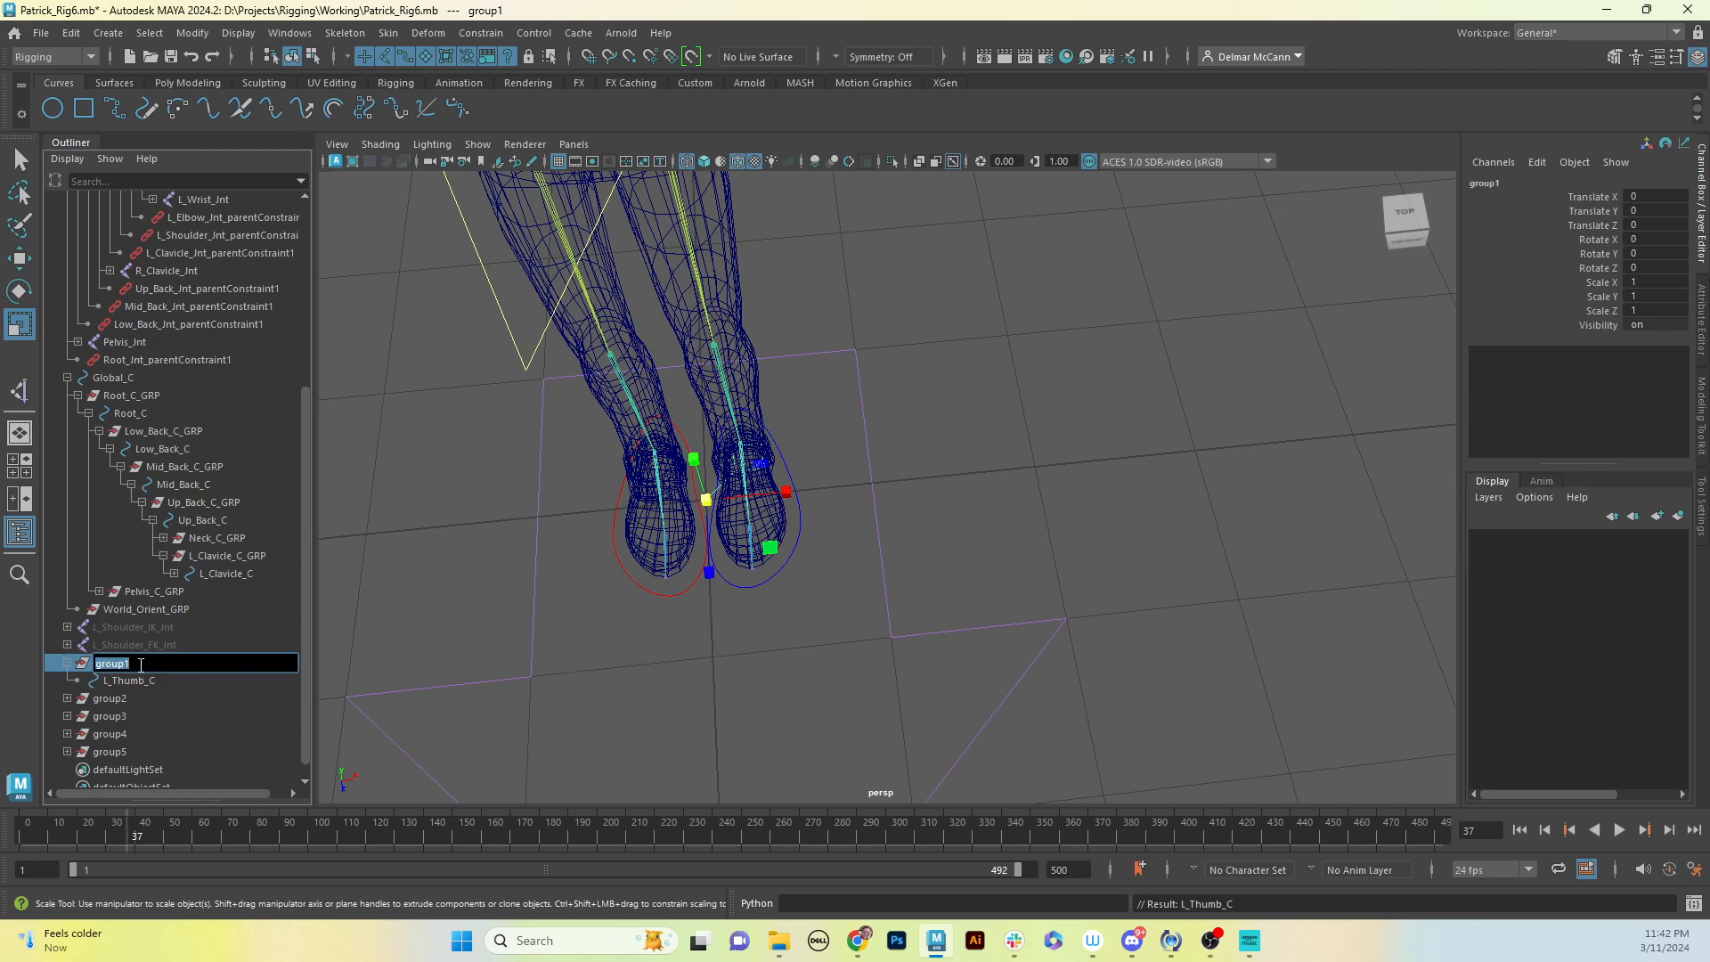
pyautogui.hotkey('ctrl', 'v')
pyautogui.write('_GrP')
pyautogui.press('Return')
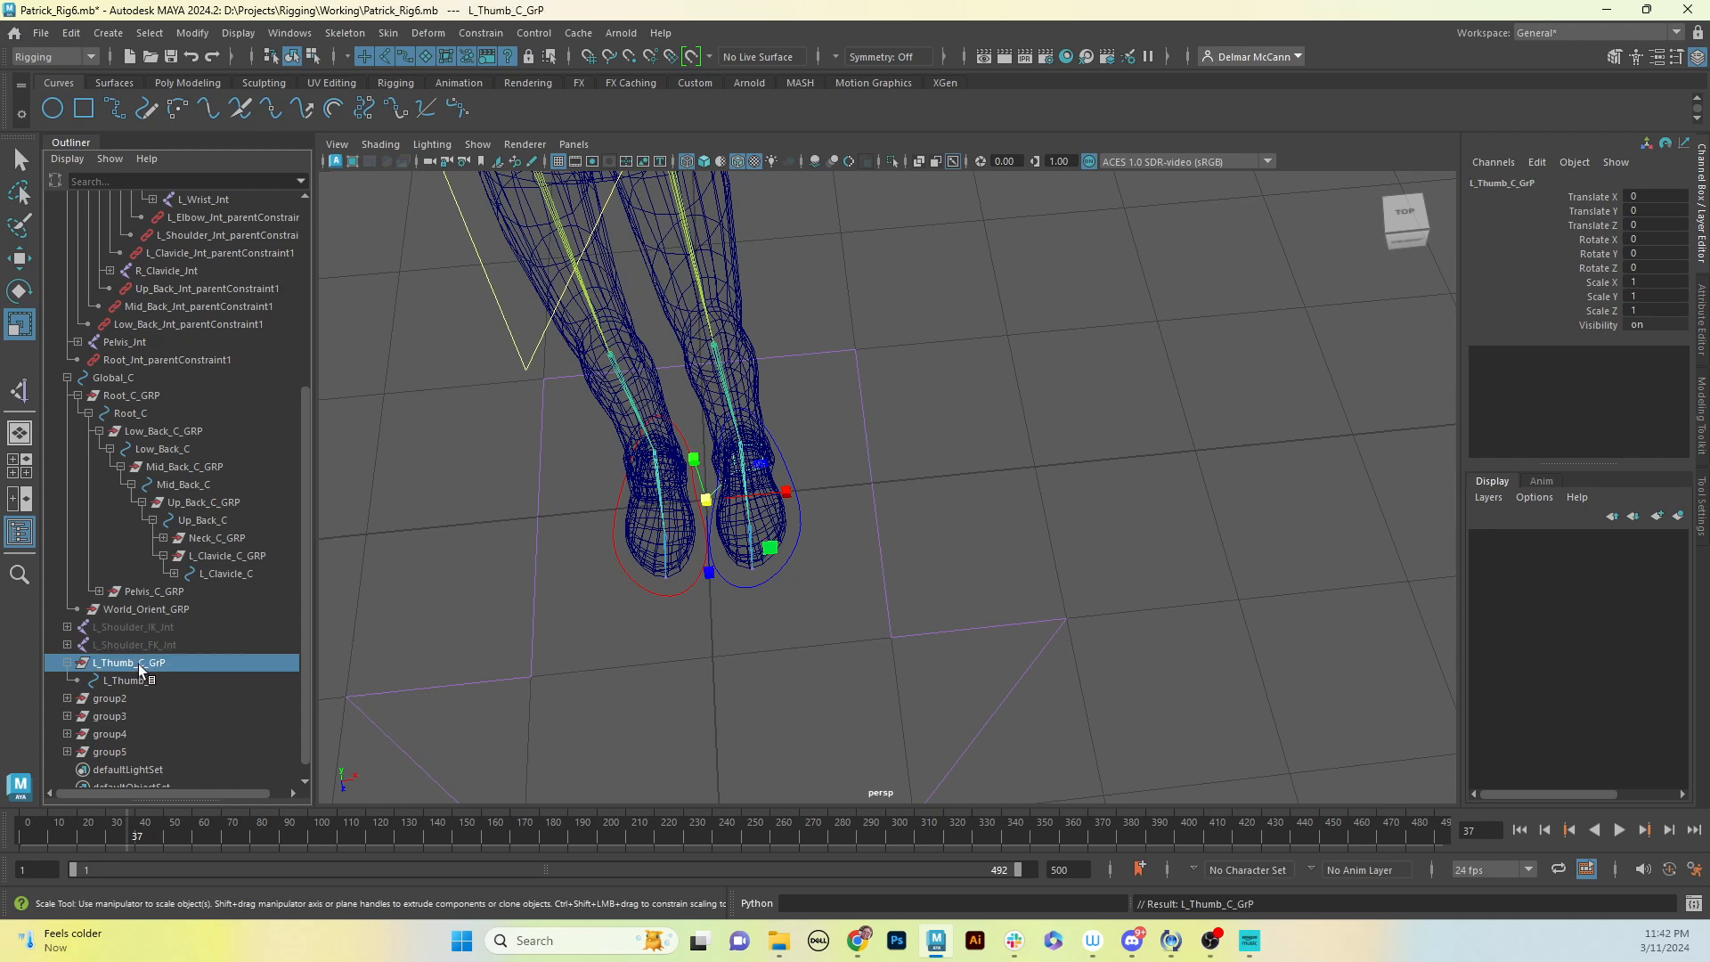
pyautogui.doubleClick(144, 663)
pyautogui.click(186, 664)
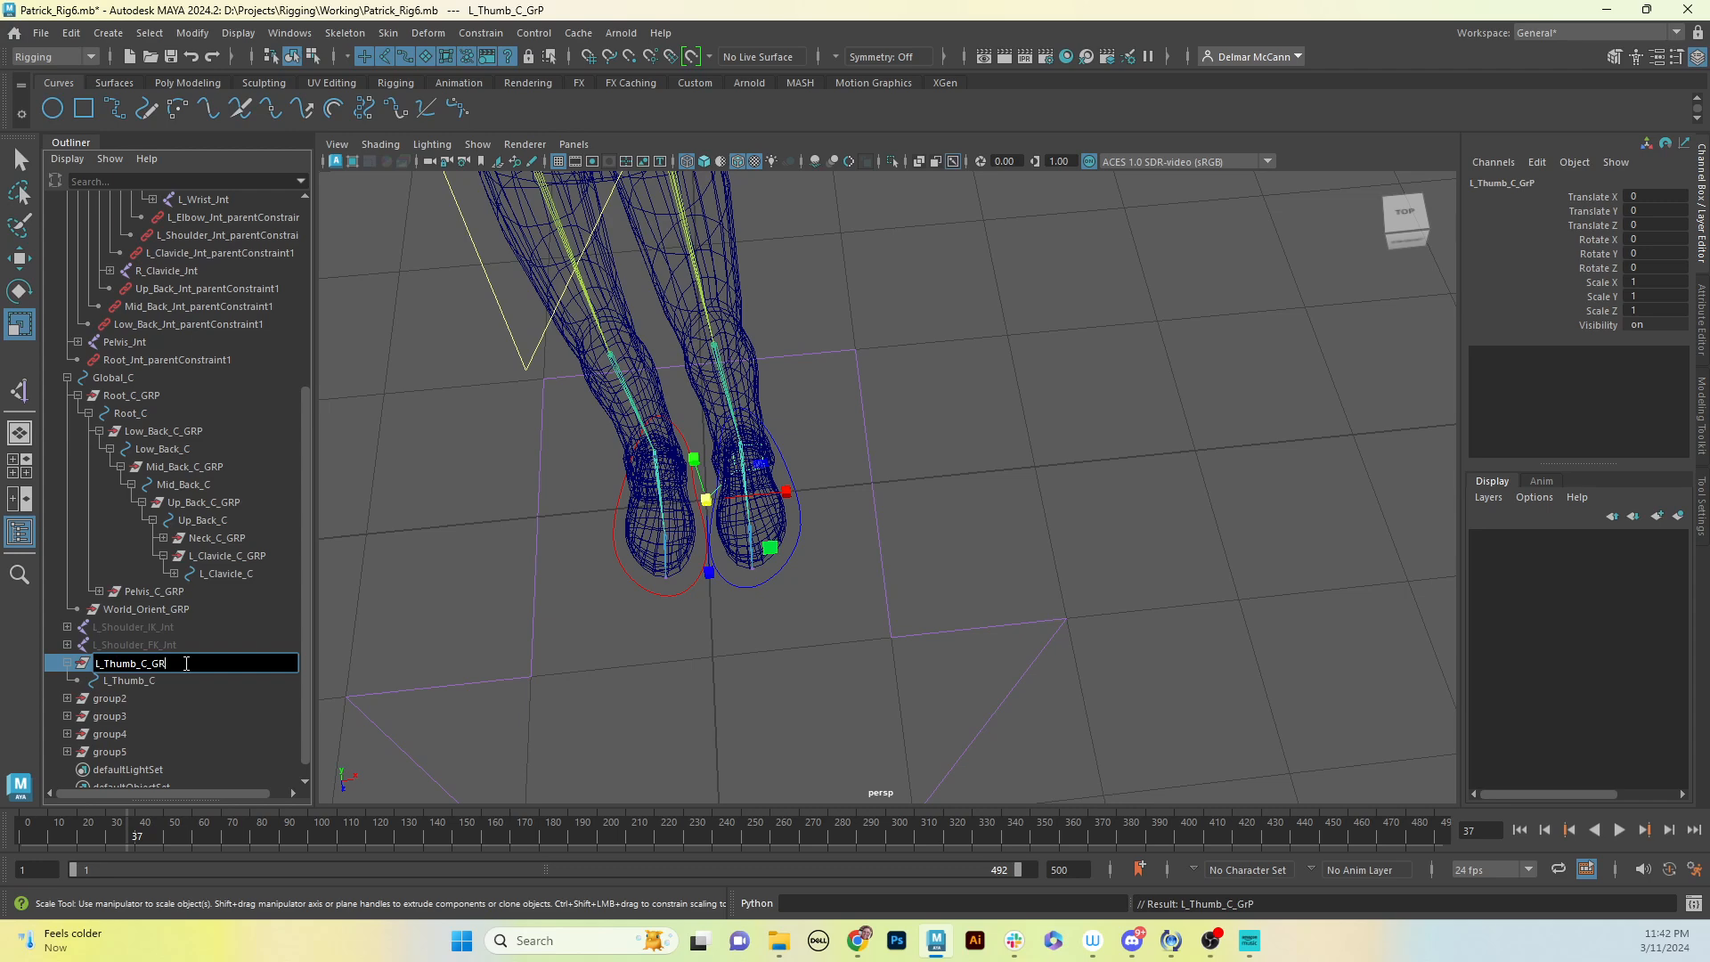
pyautogui.write('P')
pyautogui.press('Return')
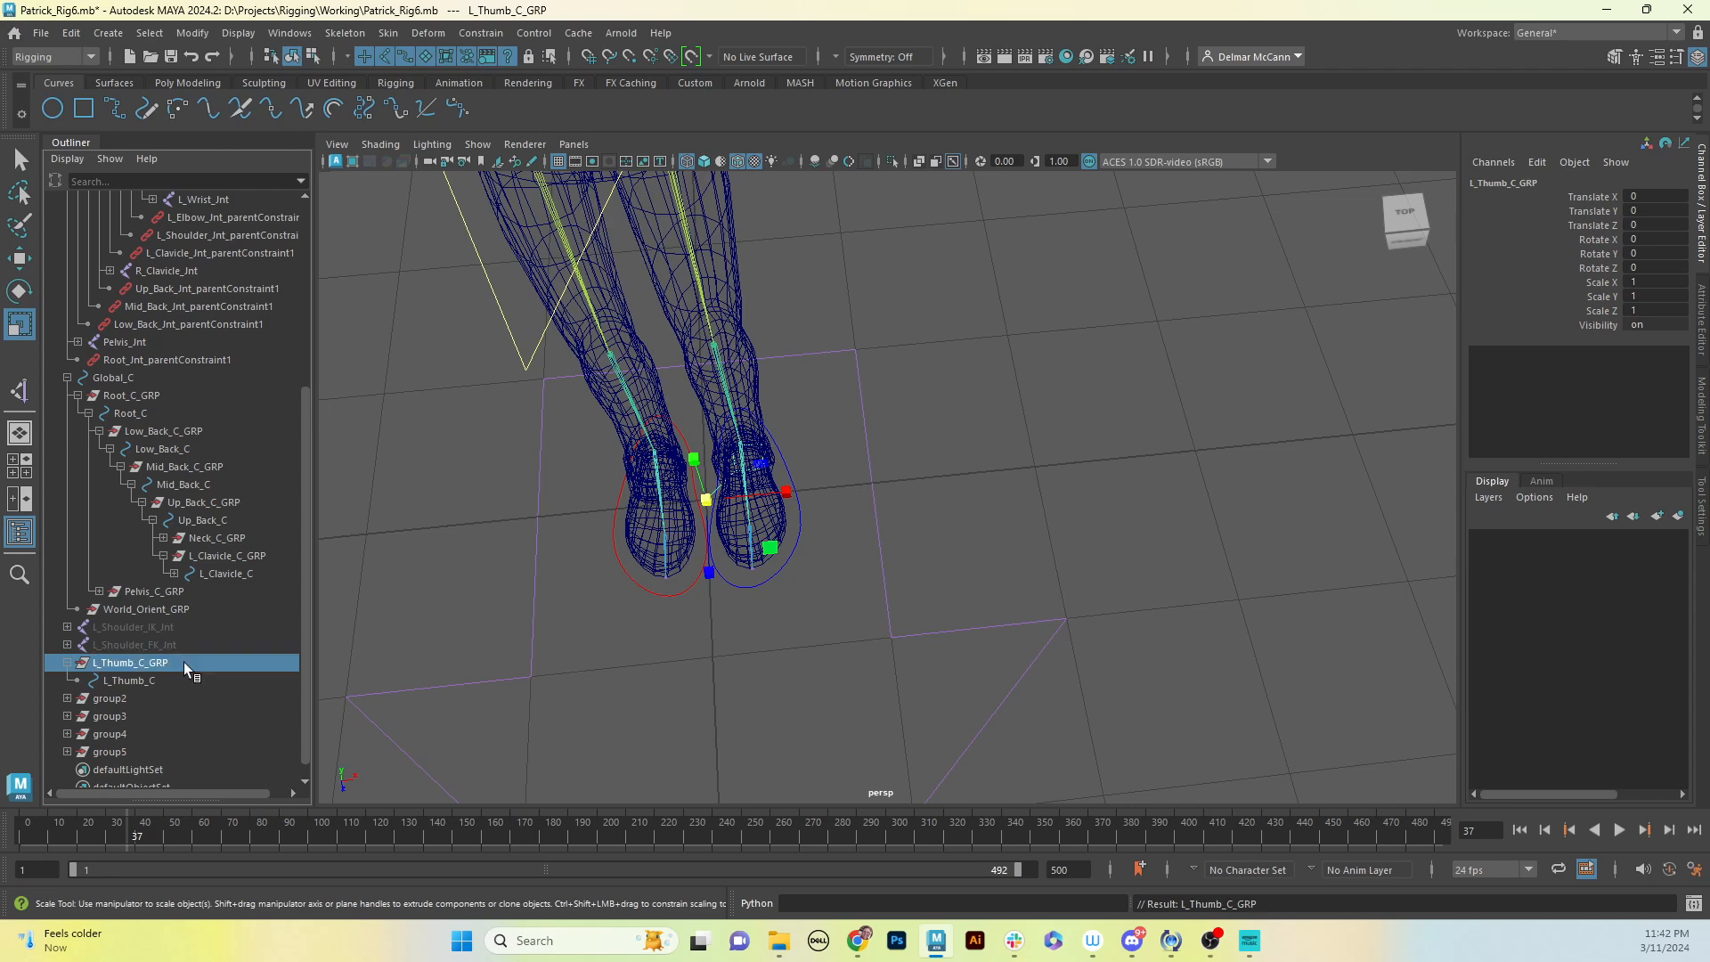
# Step: Rename the curve inside group2 as L_Pointer_C
pyautogui.click(130, 697)
pyautogui.click(67, 699)
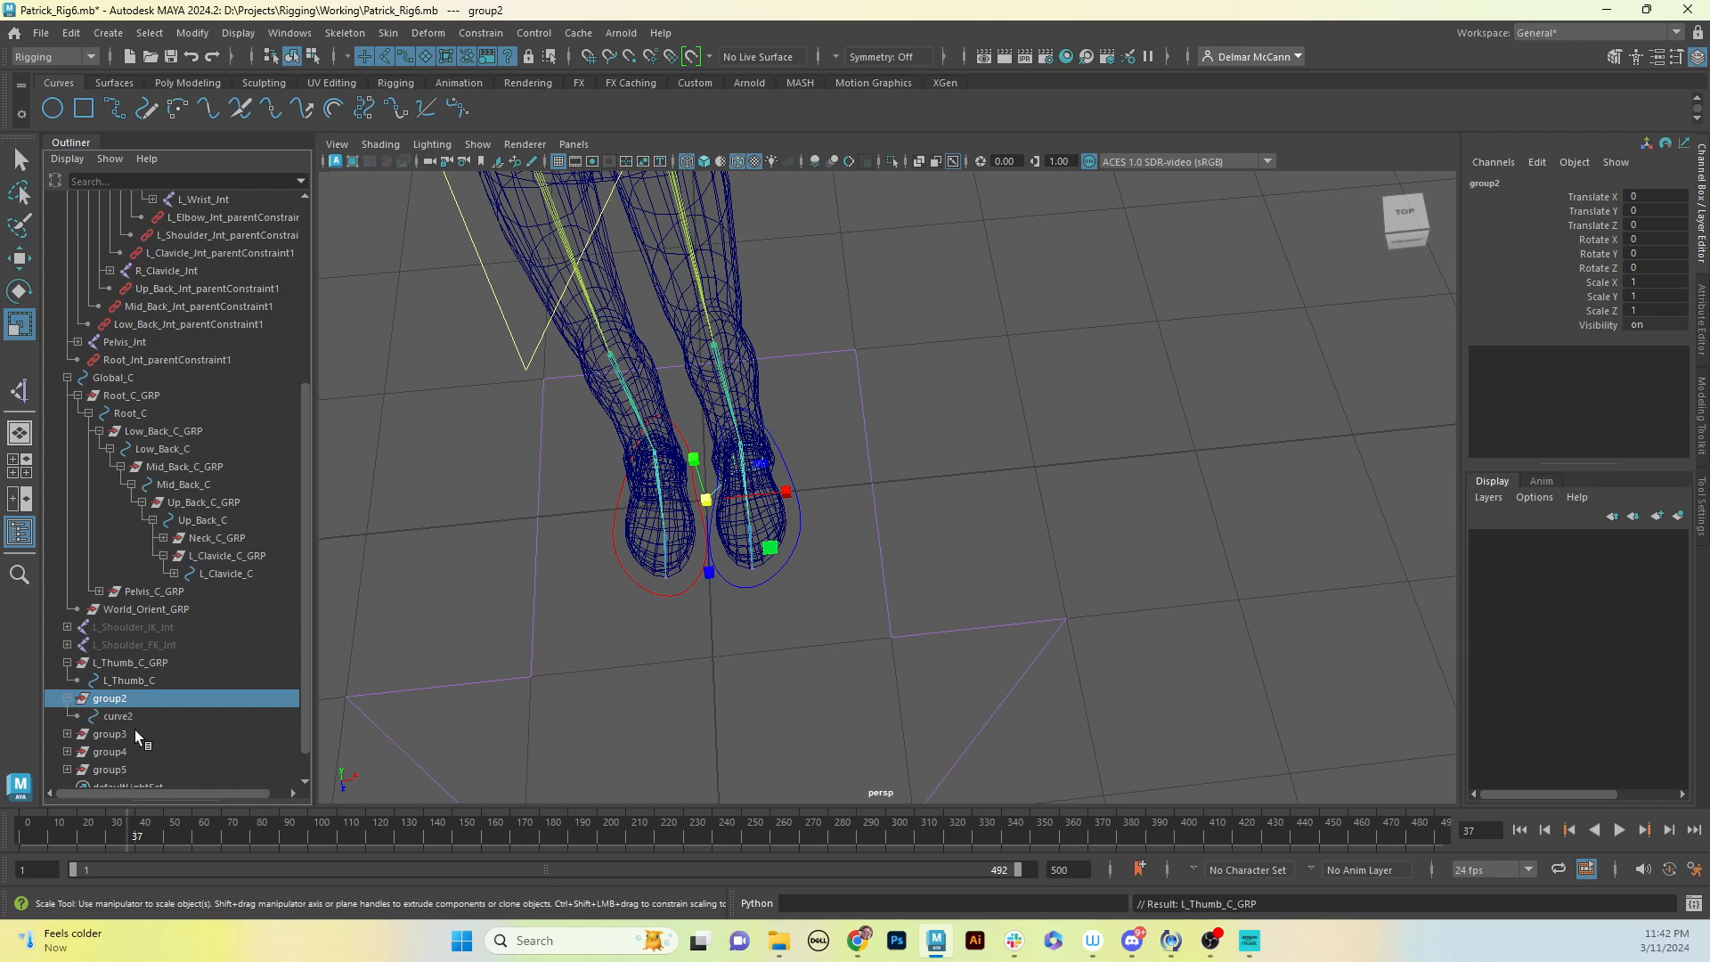
pyautogui.doubleClick(120, 716)
pyautogui.write('L')
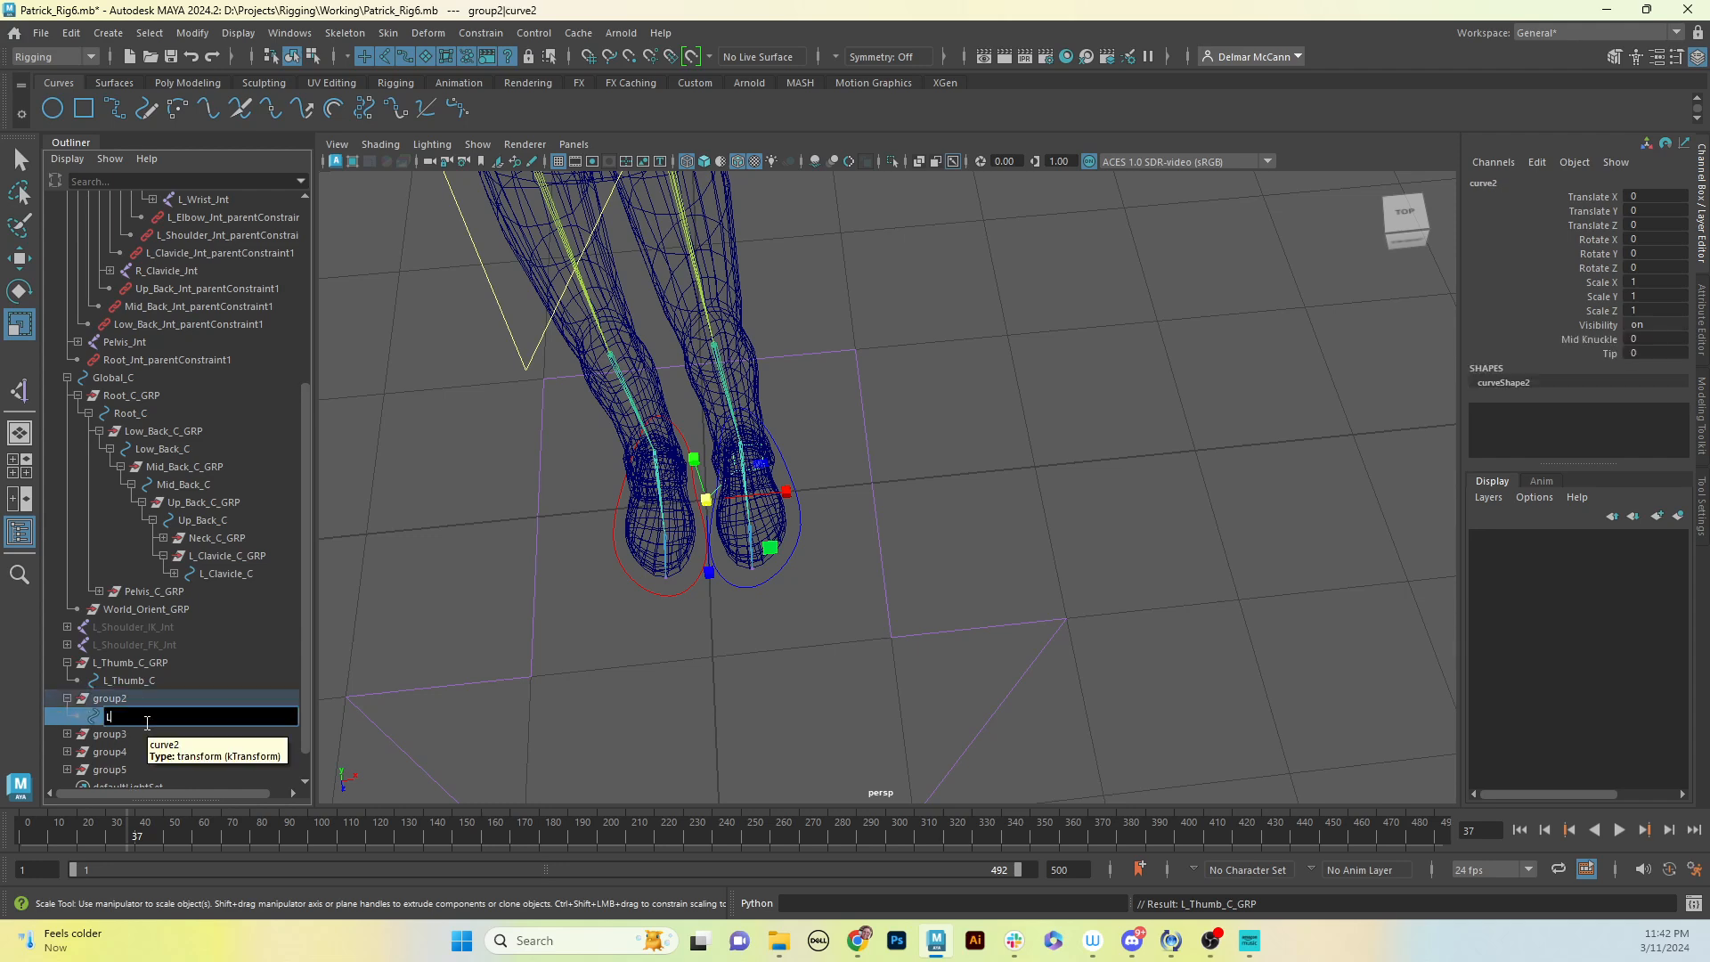
pyautogui.write('_Pointer_C')
pyautogui.press('Return')
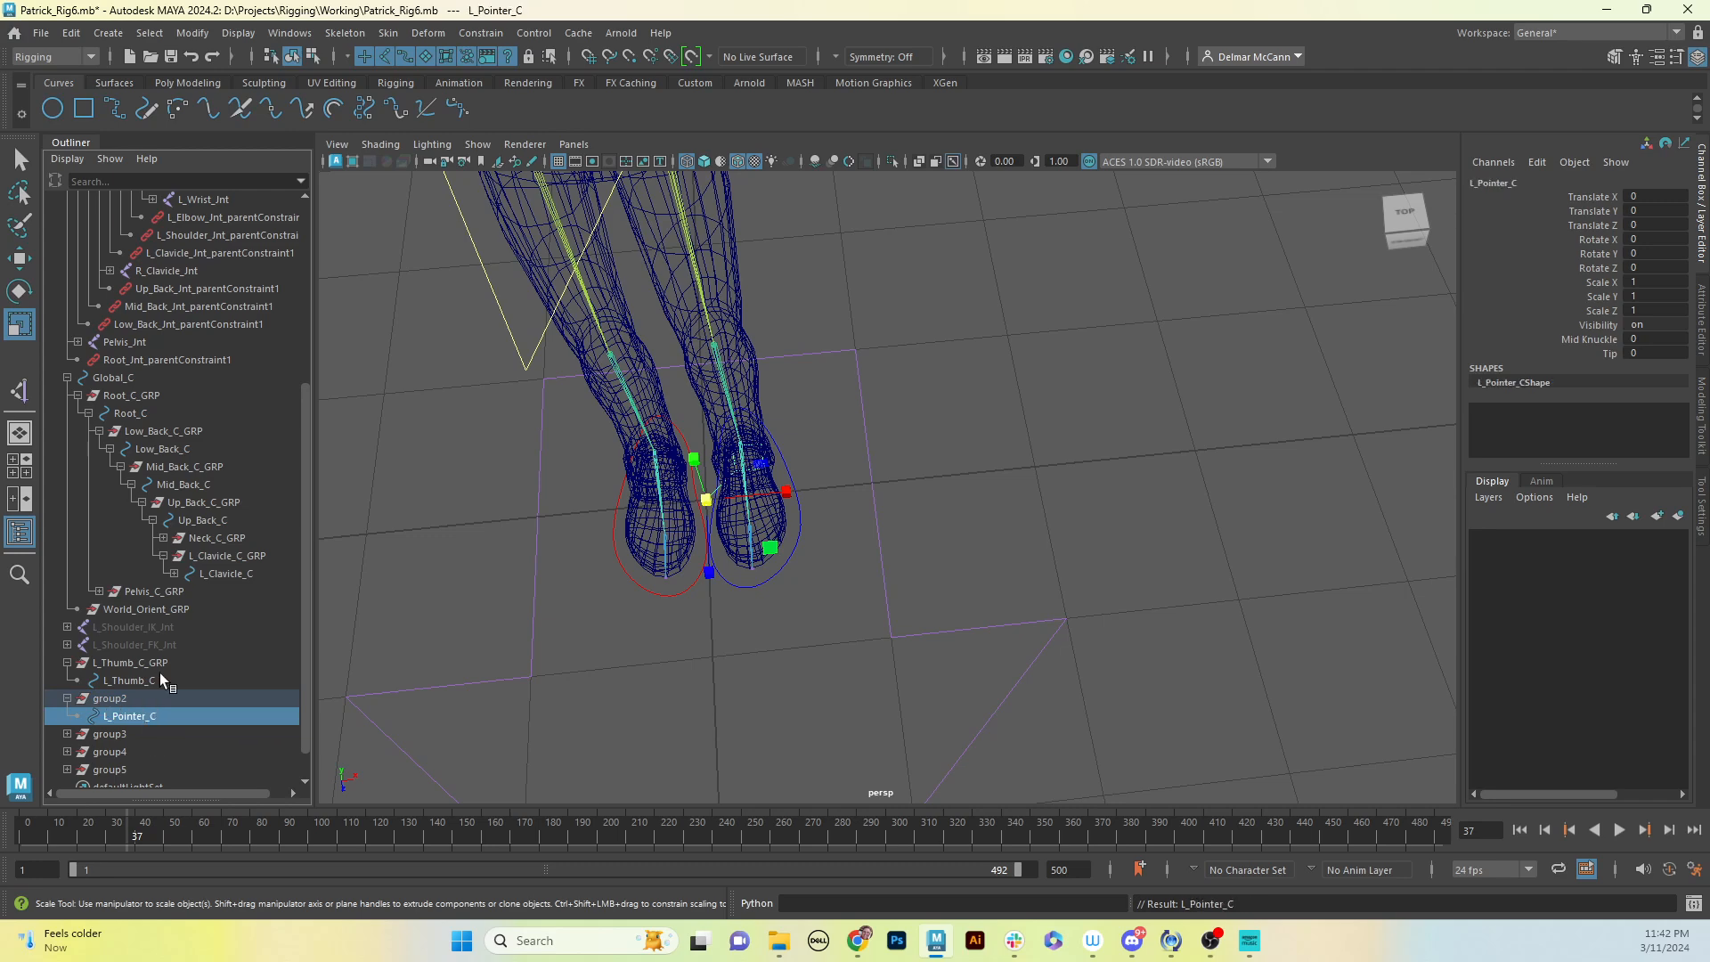
# Step: Rename group2, the parent of the pointer control, as L_Pointer_C_GRP
pyautogui.doubleClick(147, 723)
pyautogui.hotkey('ctrl', 'c')
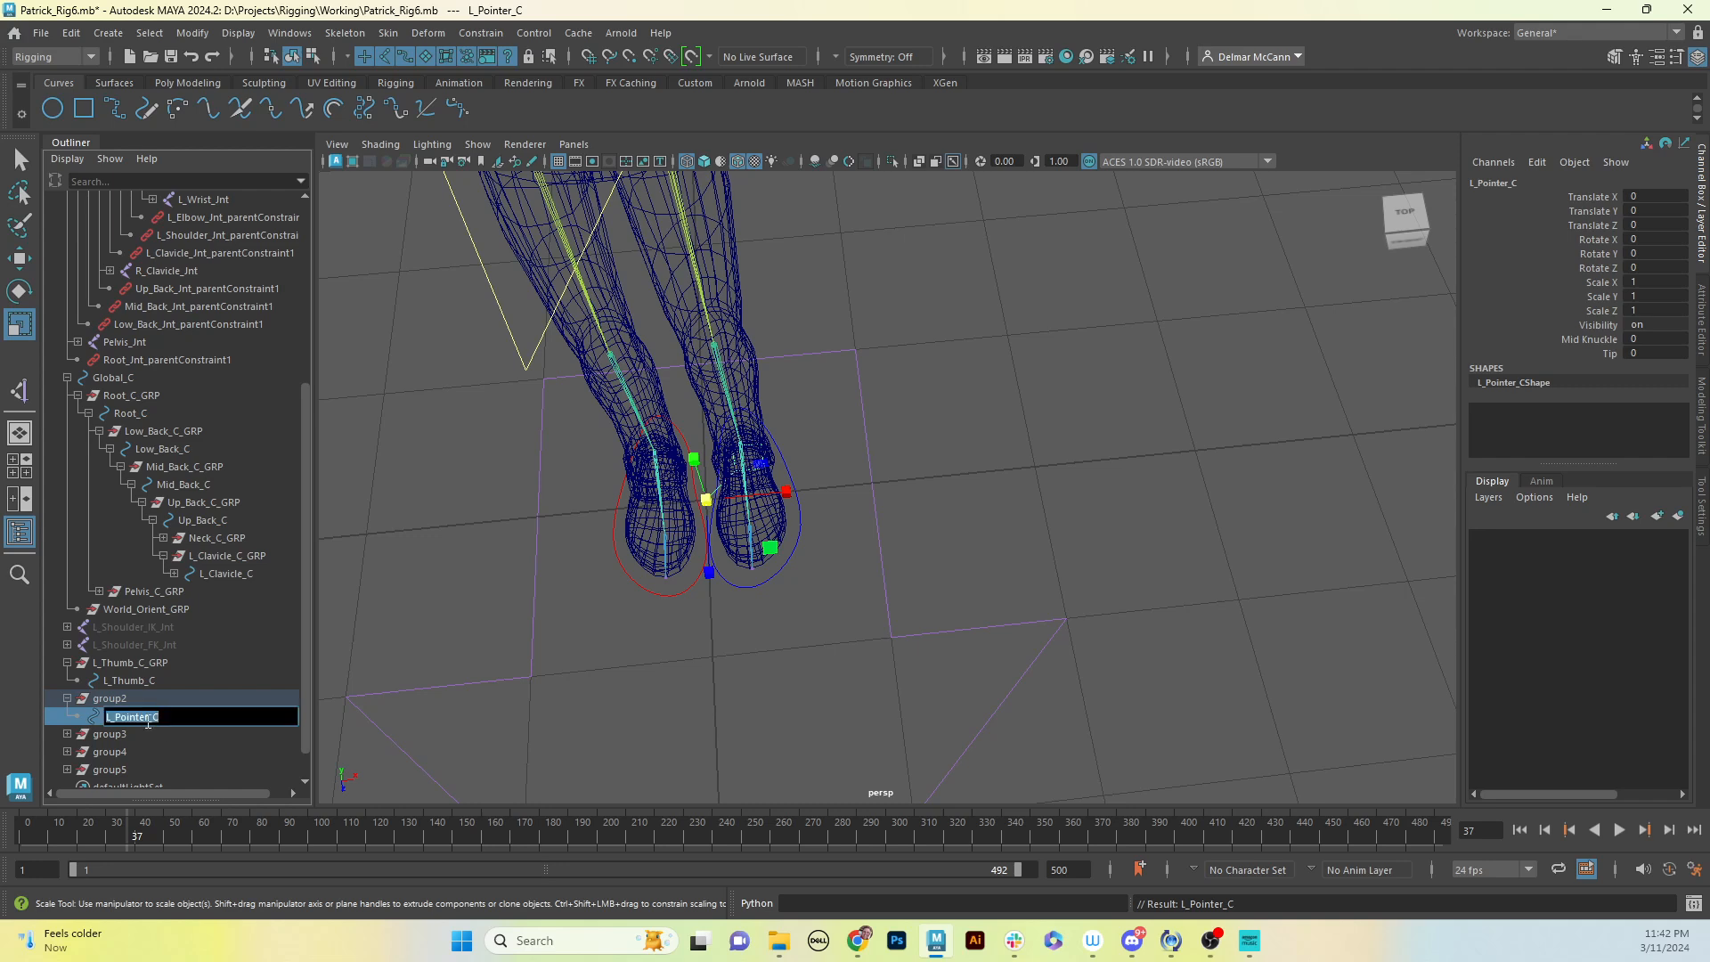
pyautogui.doubleClick(98, 698)
pyautogui.hotkey('ctrl', 'v')
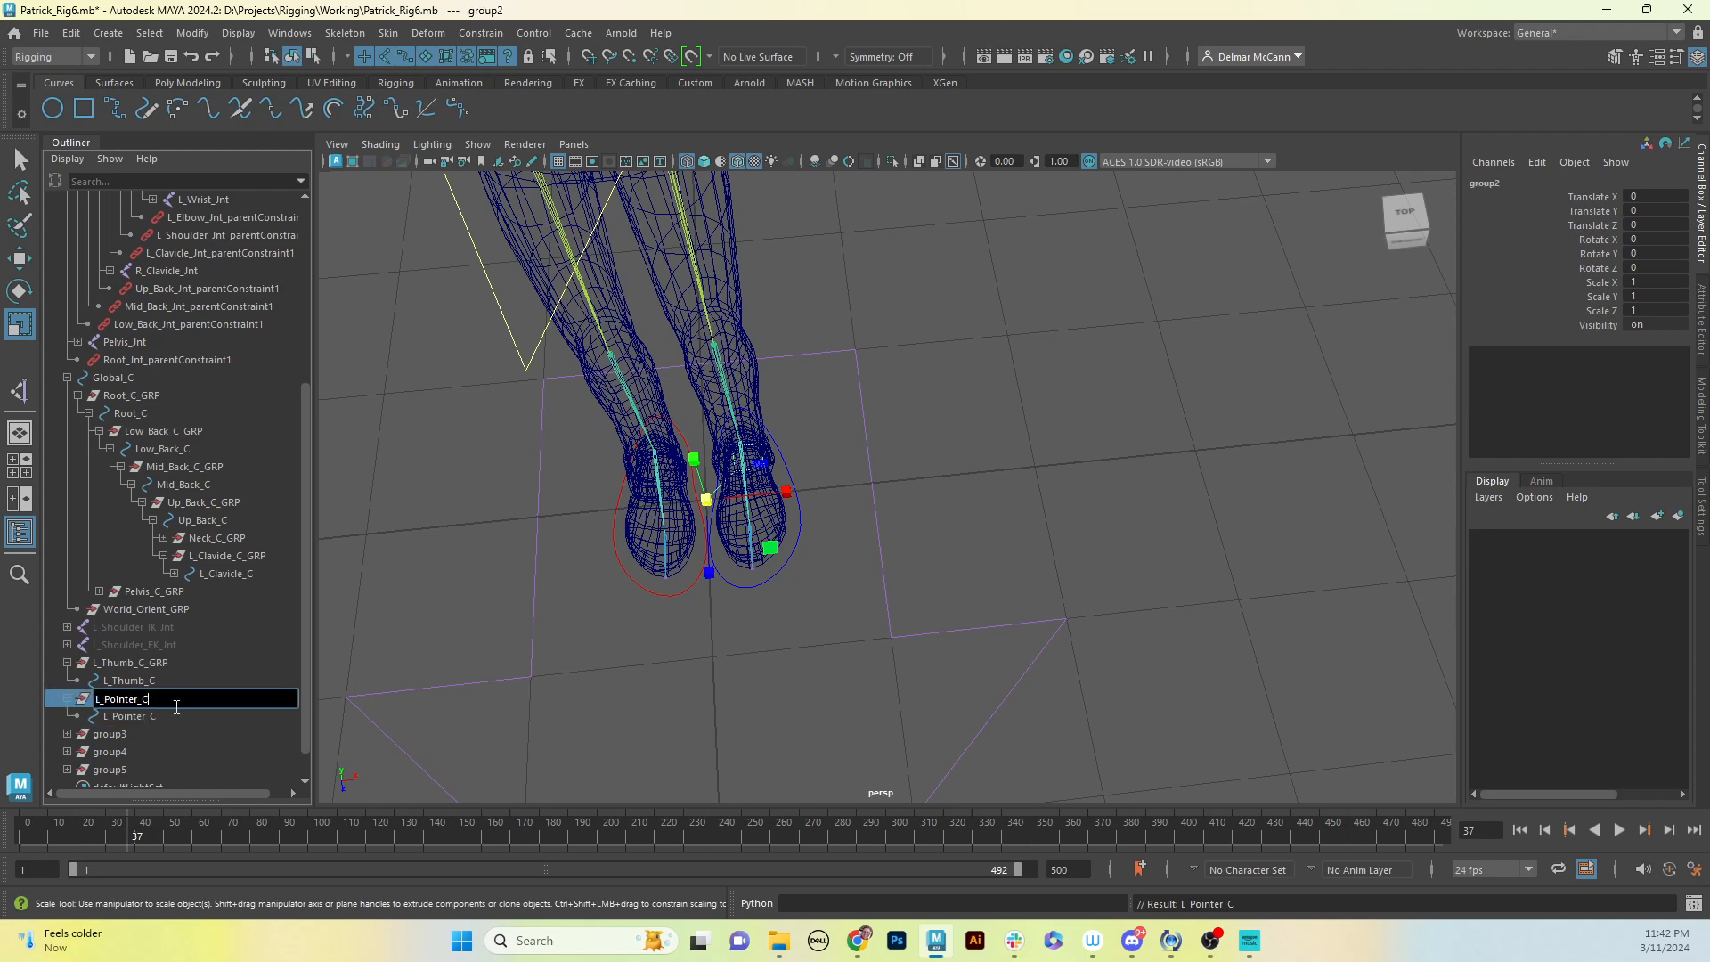
pyautogui.write('_GRP')
pyautogui.press('Return')
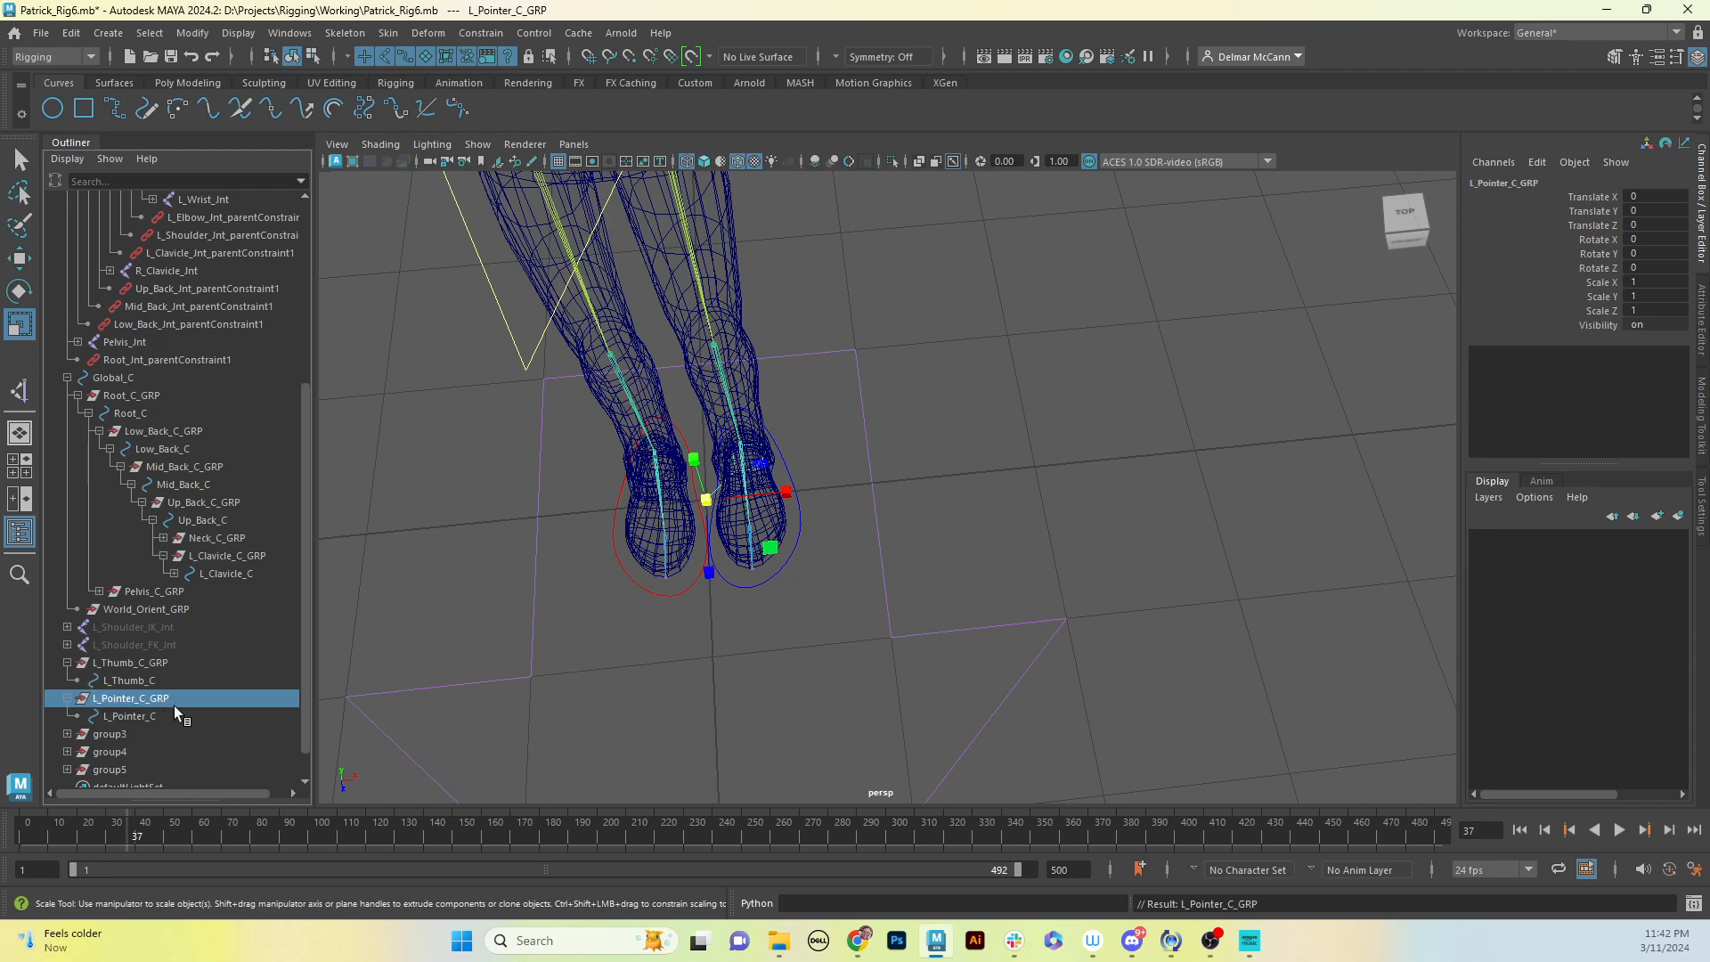
# Step: Rename the curve inside group3 as L_Middle_C
pyautogui.click(67, 734)
pyautogui.doubleClick(120, 753)
pyautogui.write('L')
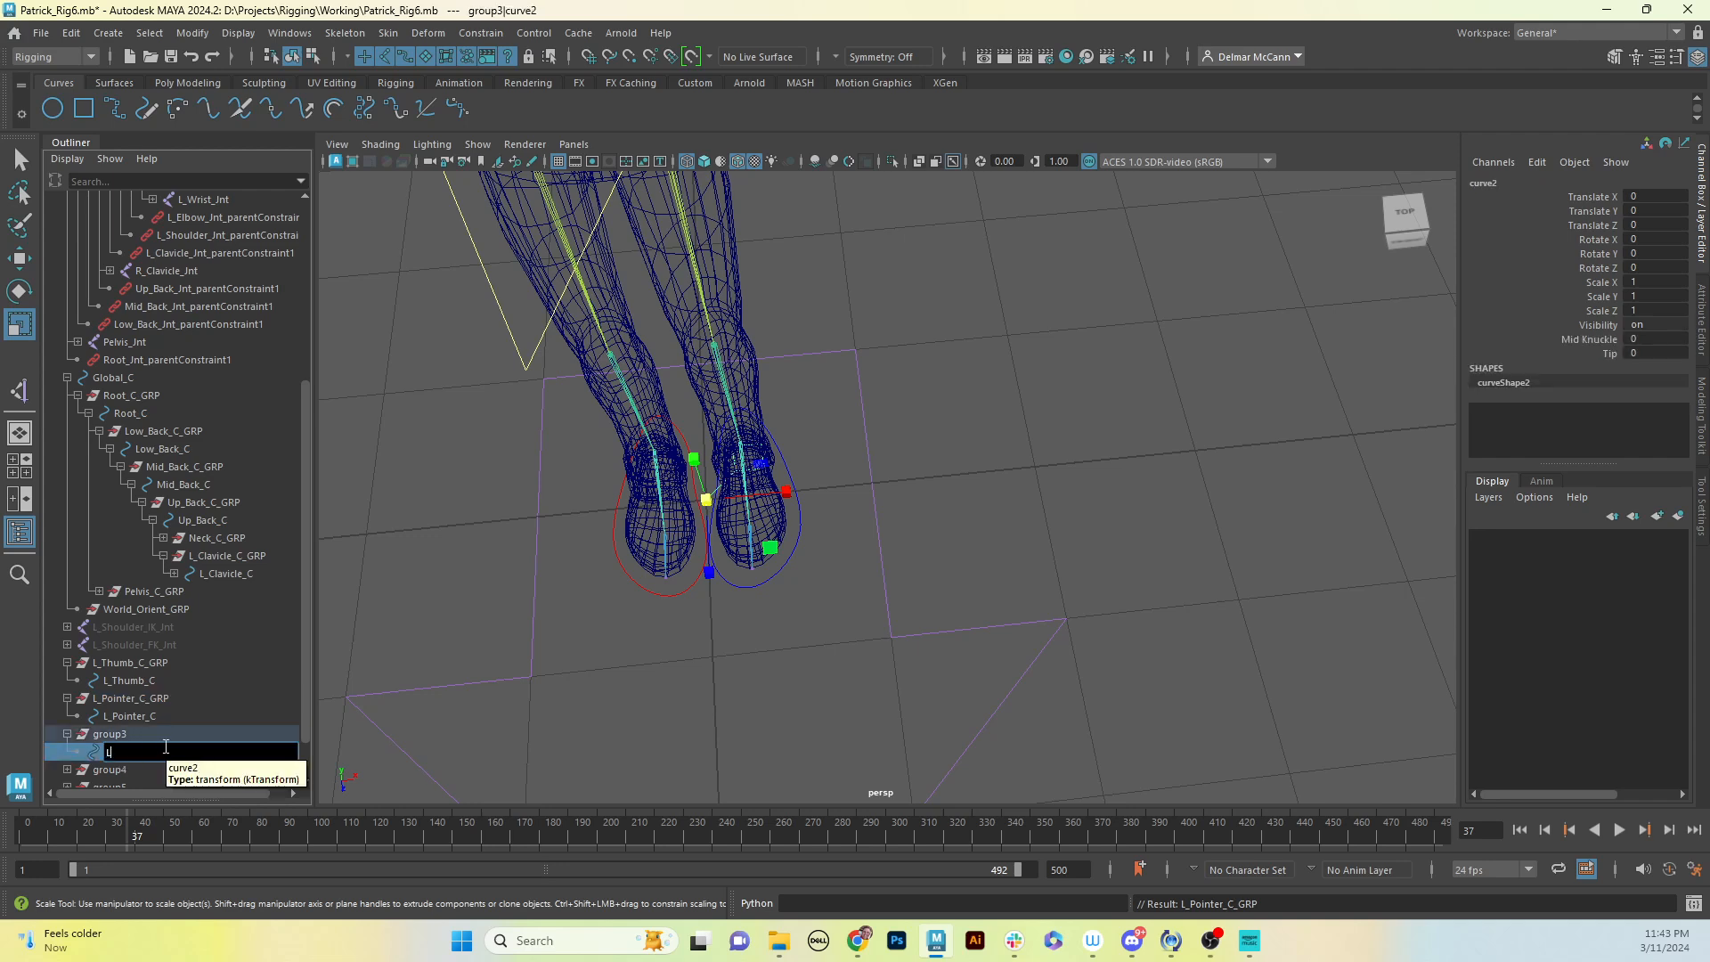
pyautogui.write('_Middle_C')
pyautogui.press('Return')
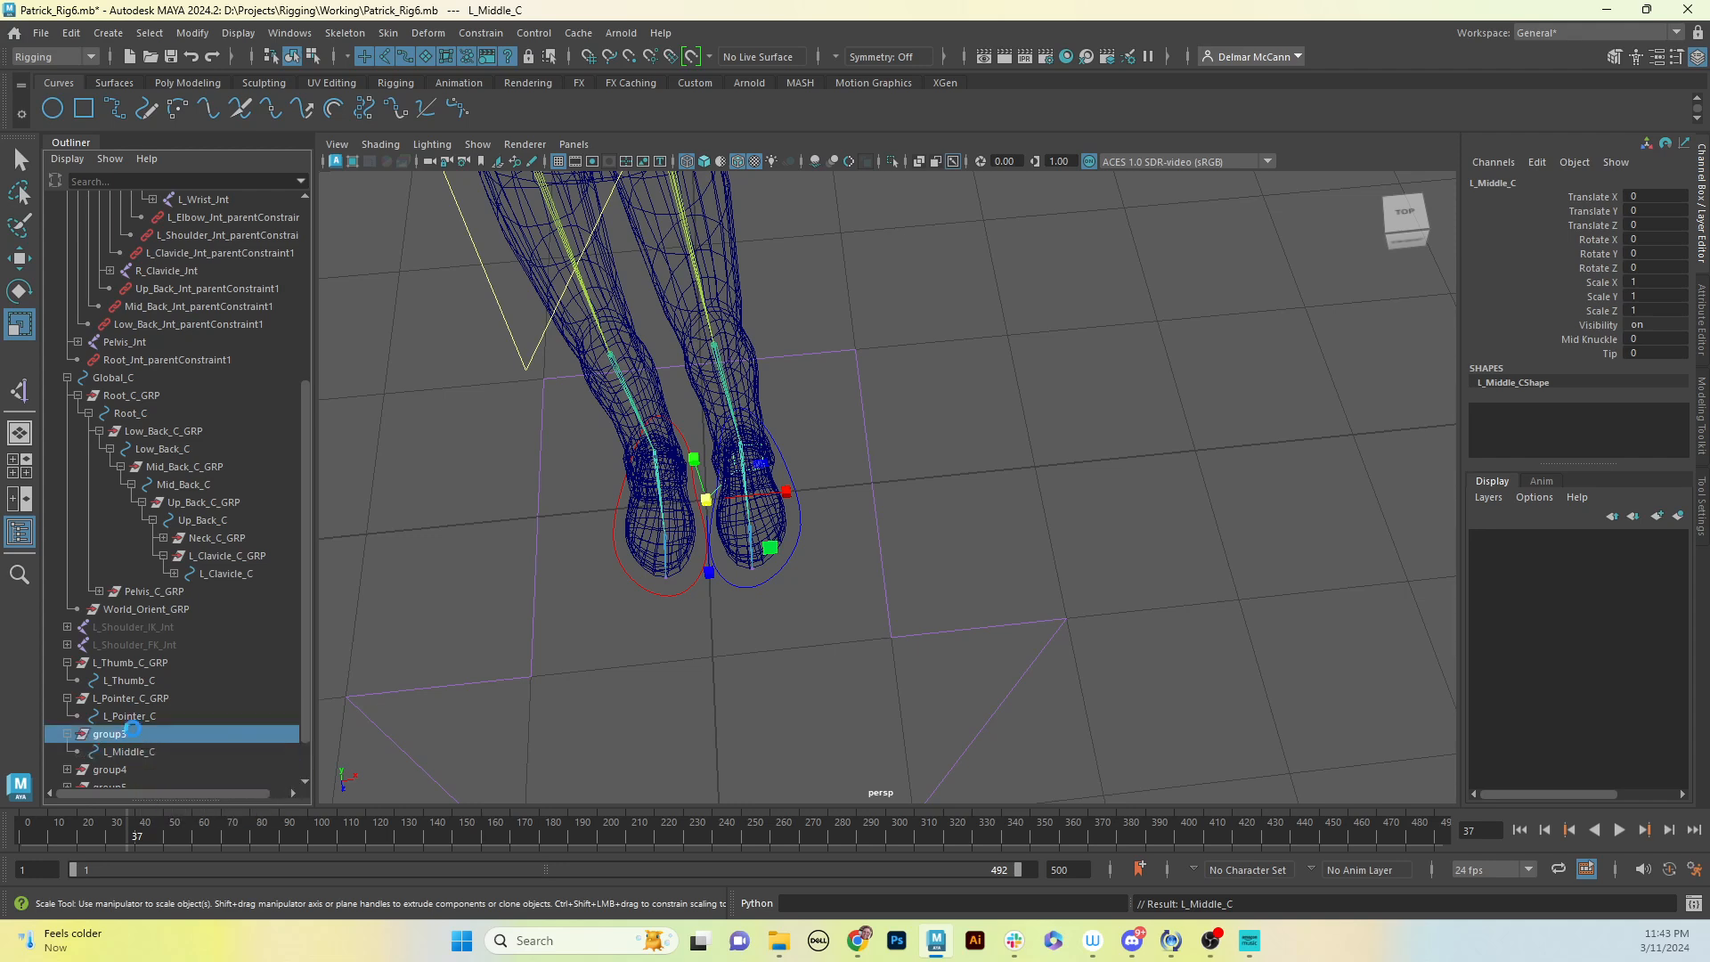
# Step: Rename group3, the parent of the middle finger control, as L_Middle_C_GRP
pyautogui.doubleClick(139, 735)
pyautogui.write('L')
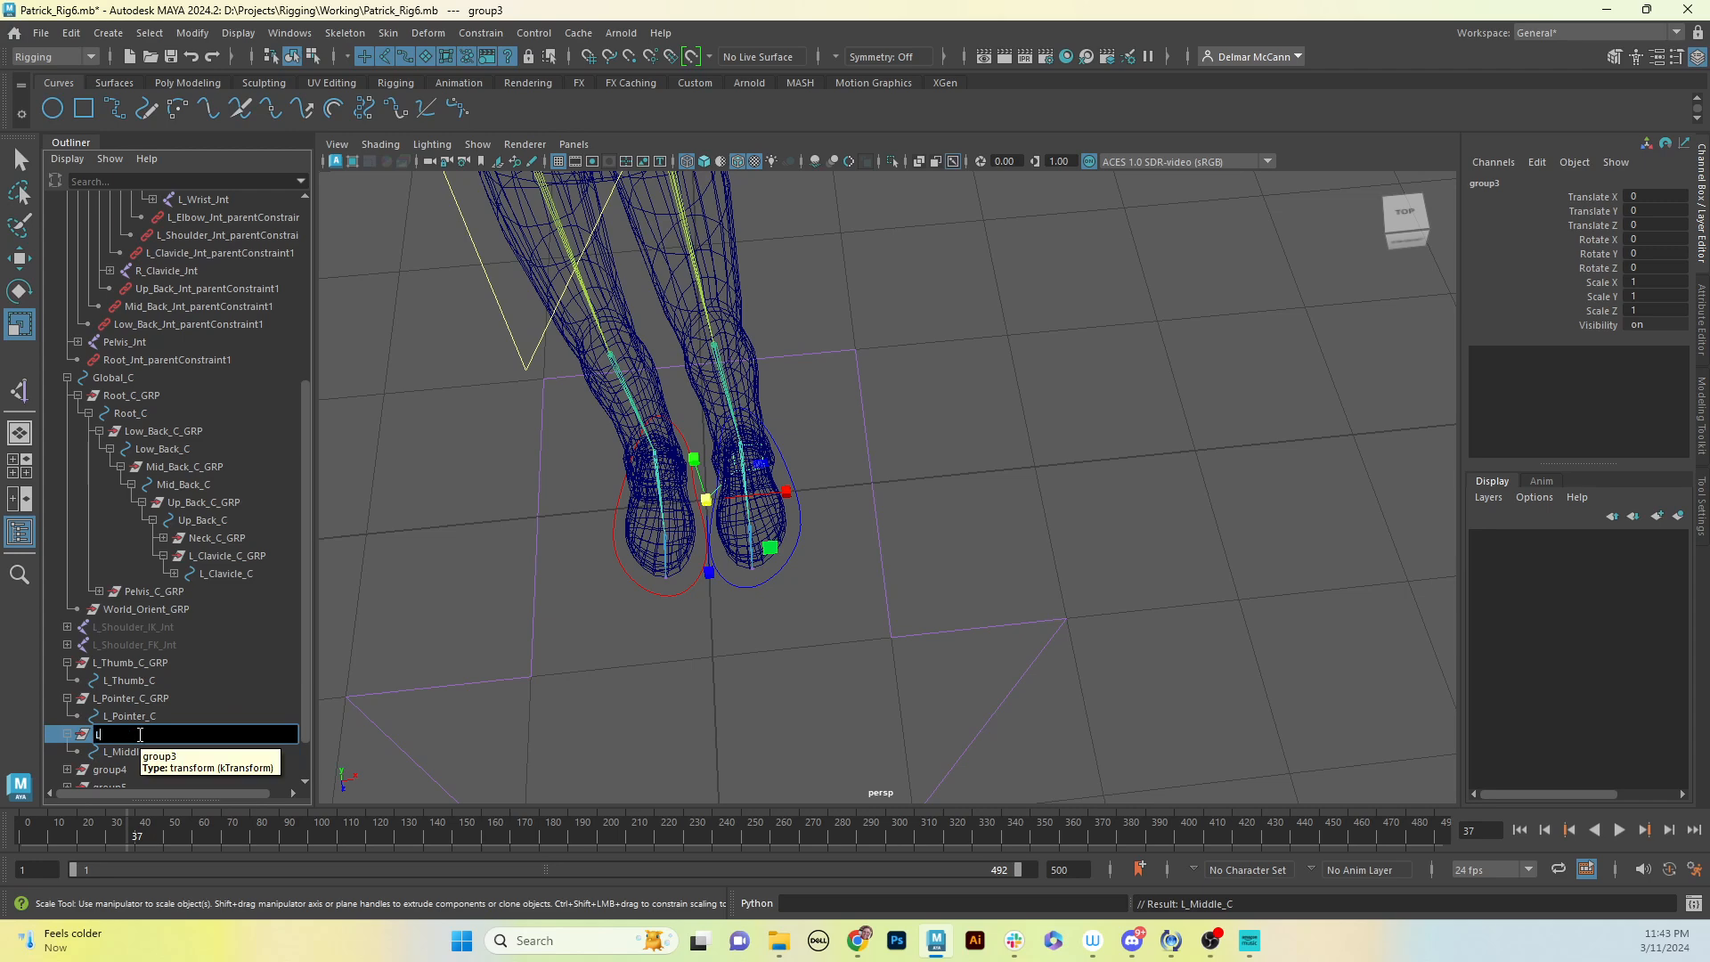
pyautogui.write('_Middle_C_GRP')
pyautogui.press('Return')
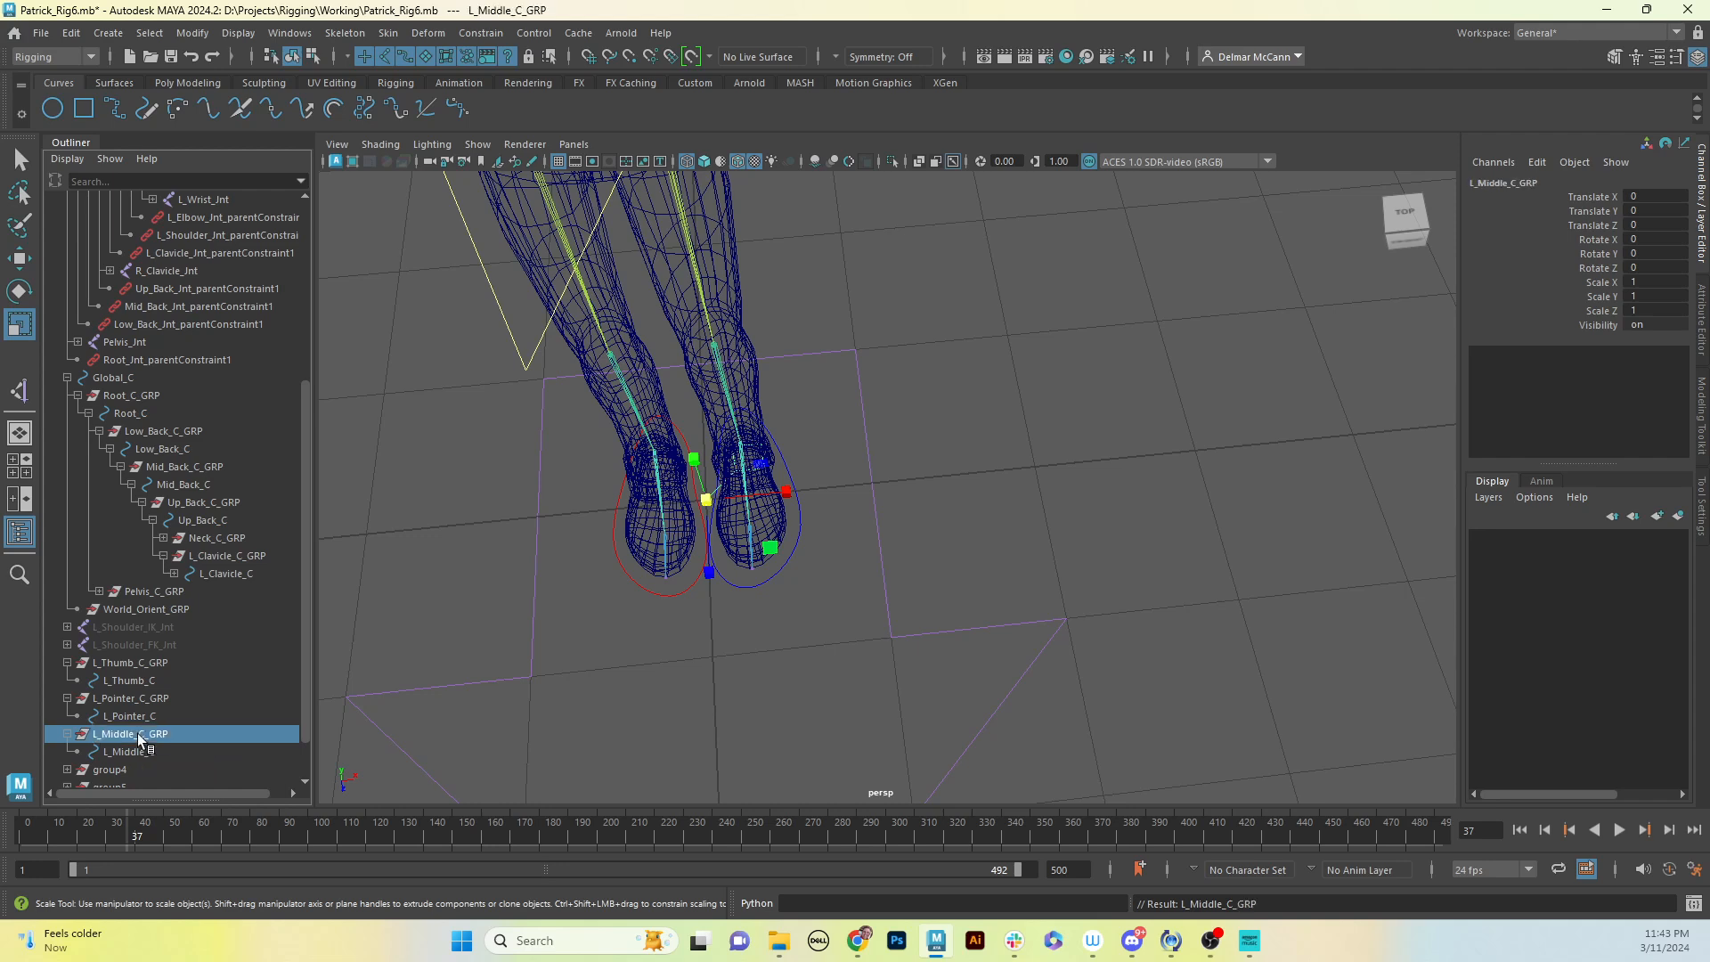
# Step: Rename the curve inside group4 as L_Ring_C
pyautogui.scroll(-2, 305, 650)
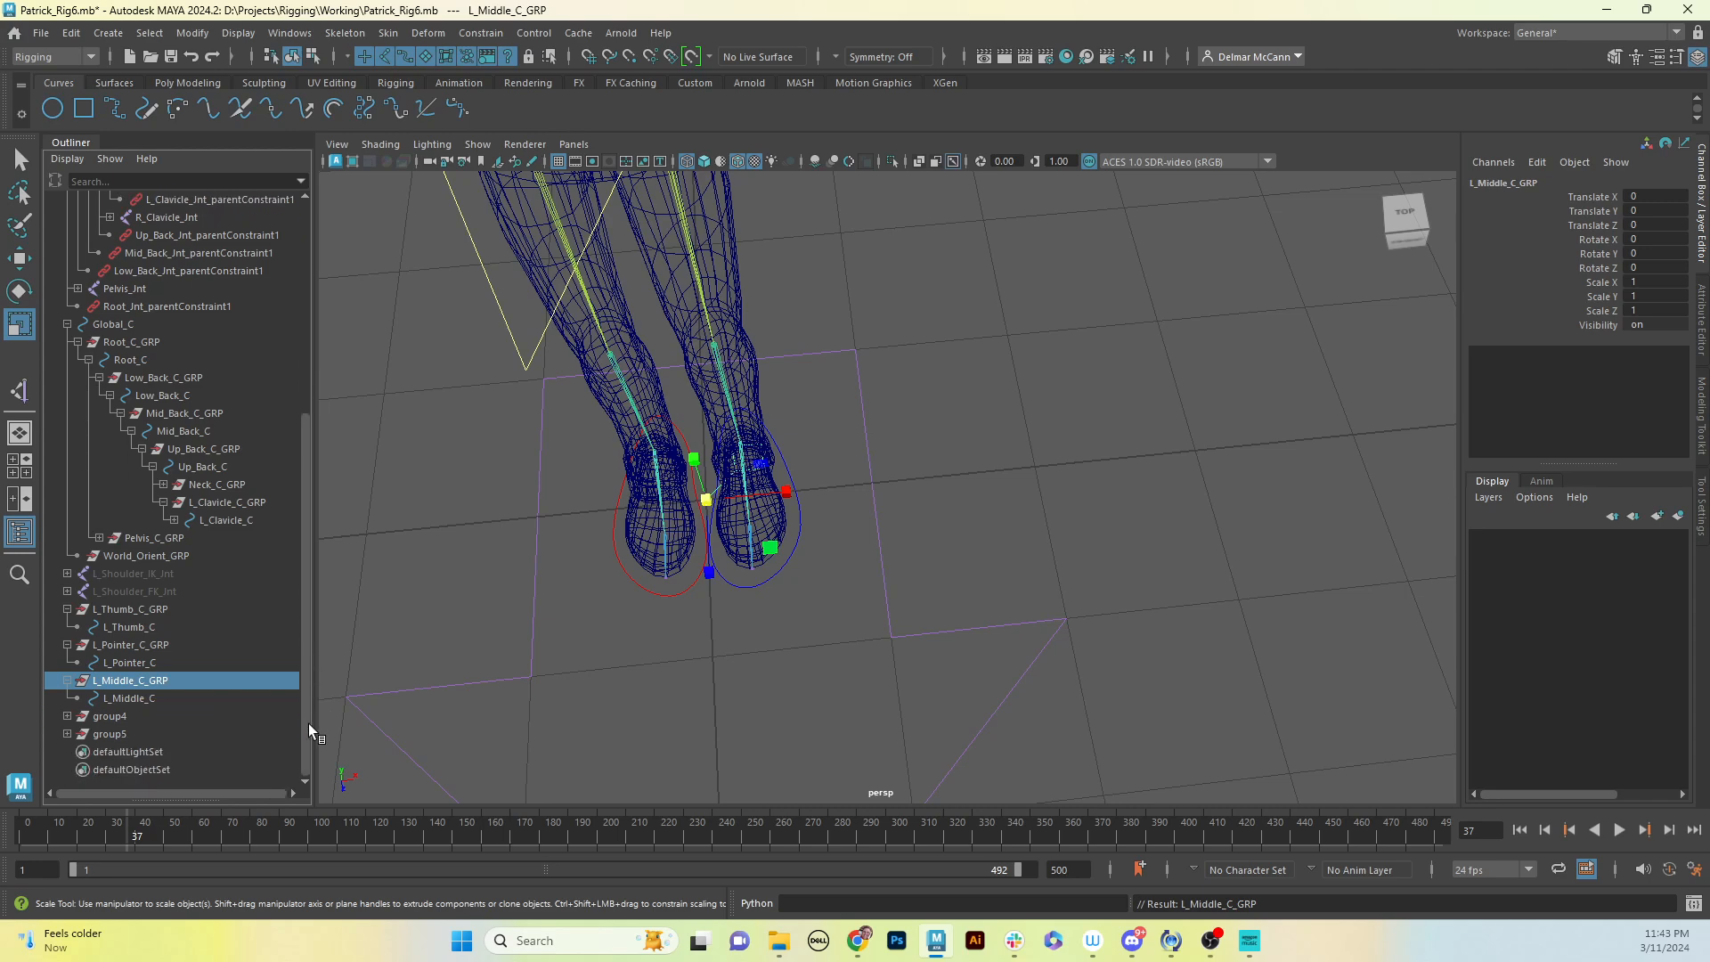
pyautogui.click(68, 716)
pyautogui.doubleClick(126, 734)
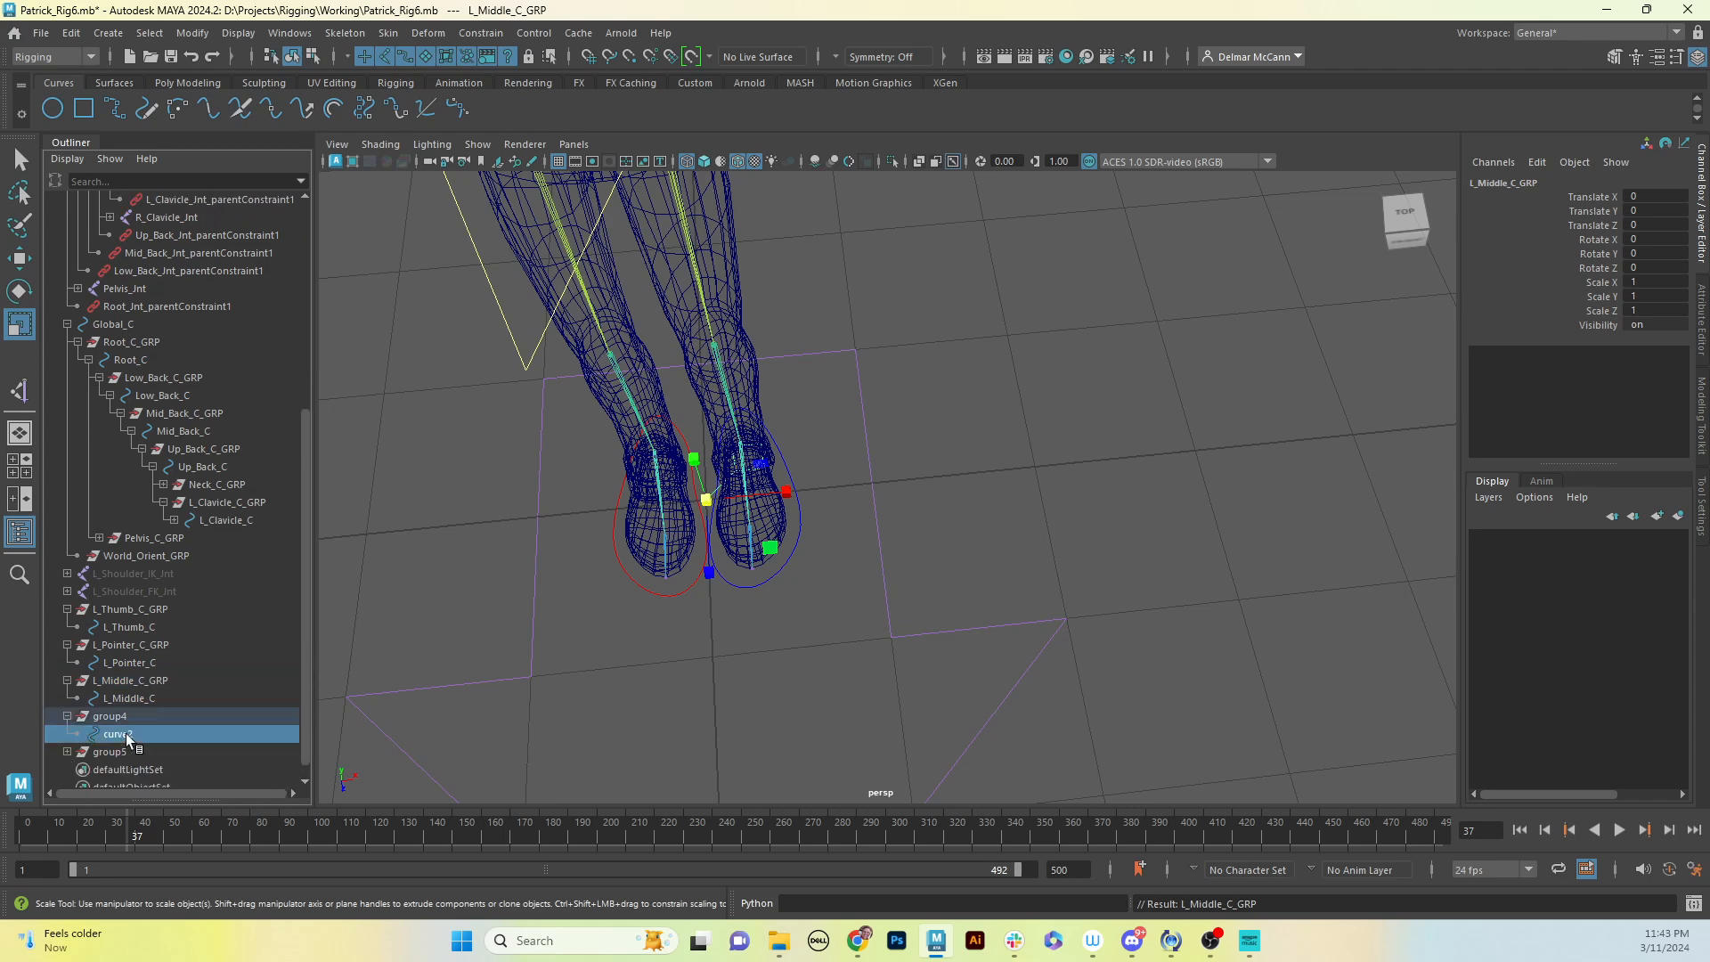
pyautogui.write('L')
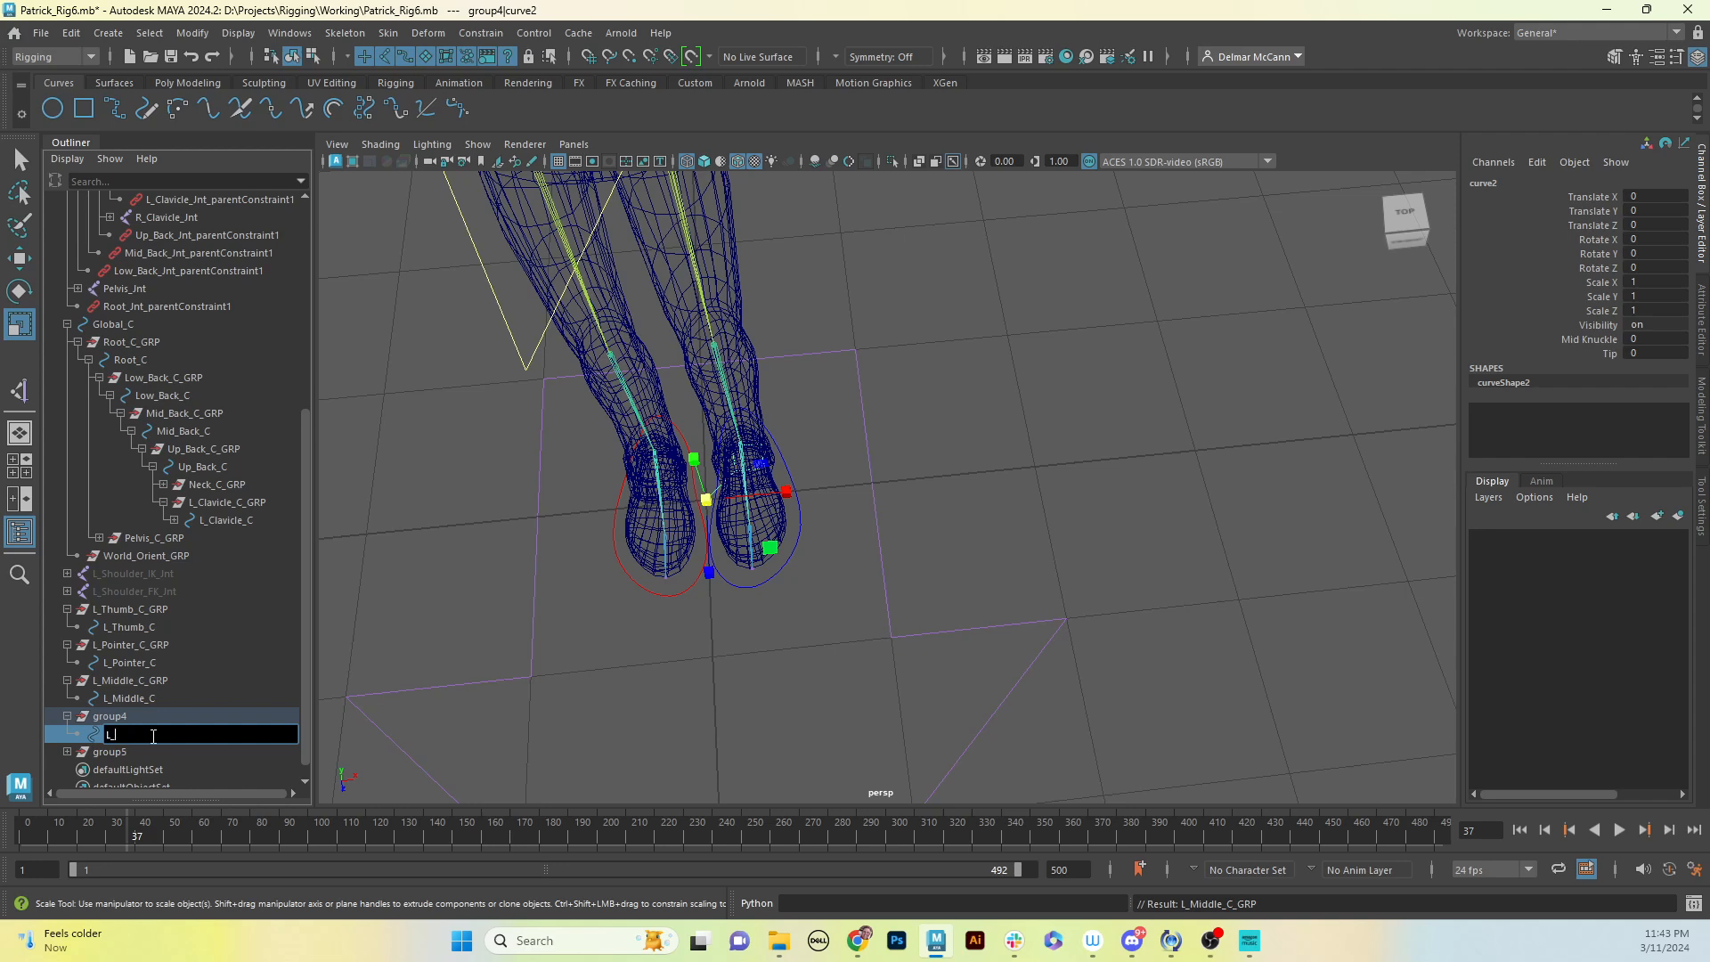
pyautogui.write('_Ring_C')
pyautogui.press('Return')
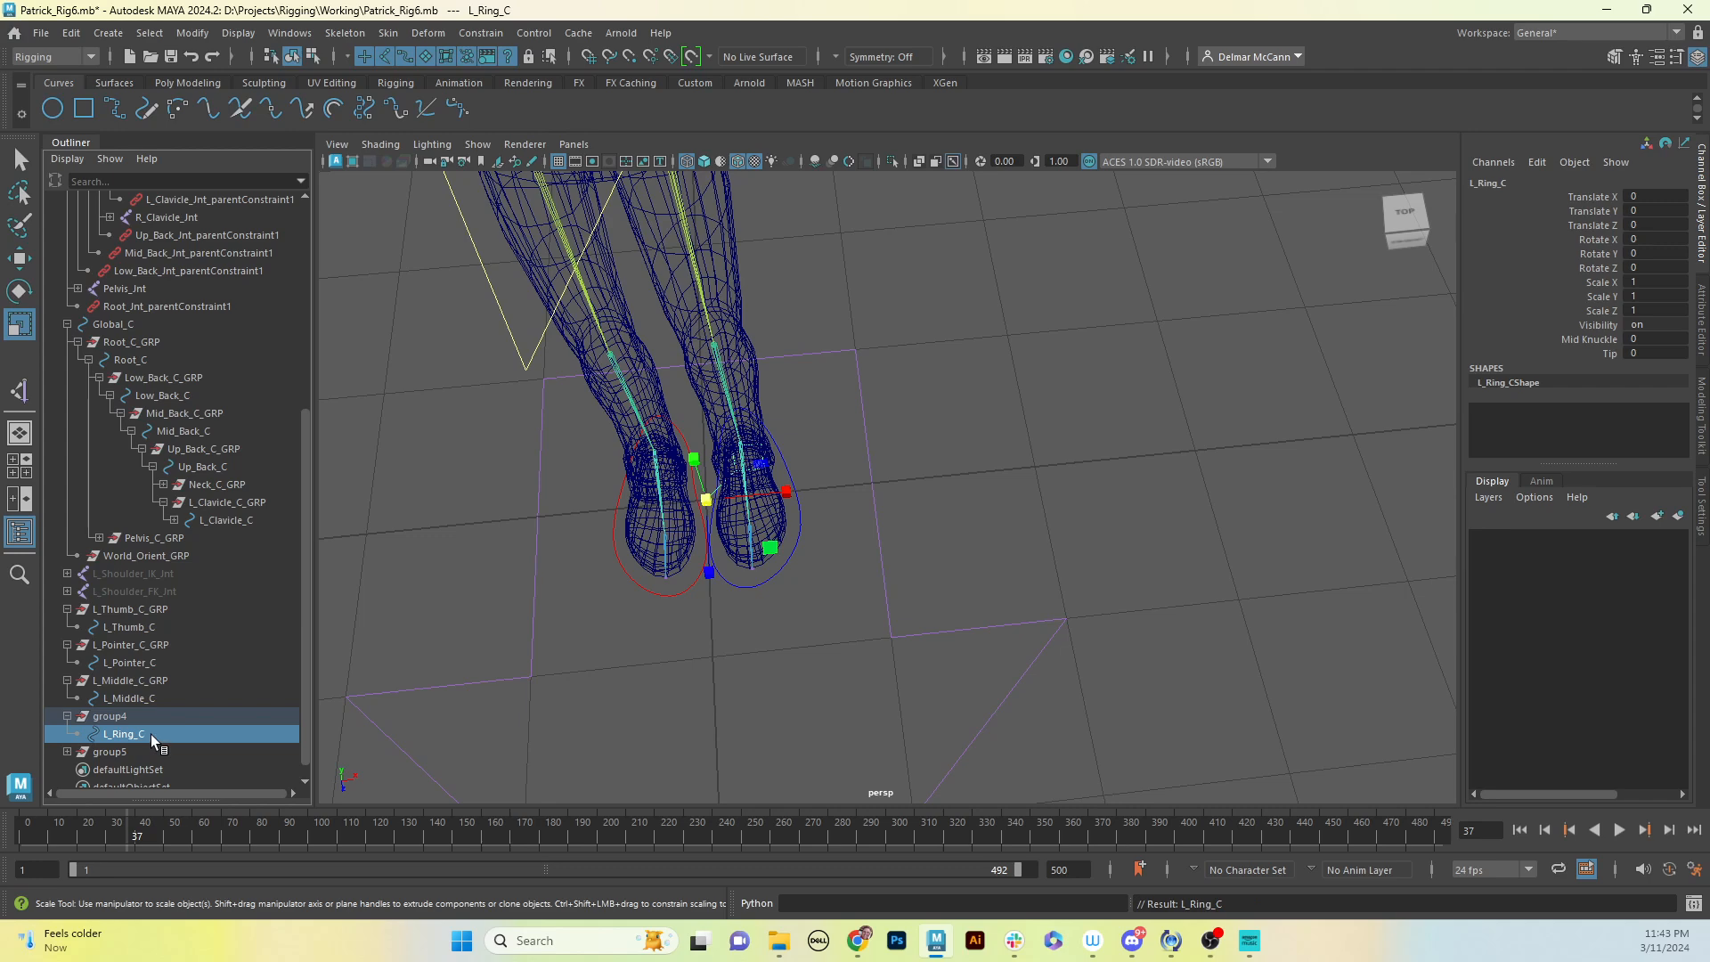
# Step: Rename group4, the parent of the ring finger control, as L_Ring_C_GRP and collapse it
pyautogui.doubleClick(151, 734)
pyautogui.hotkey('ctrl', 'c')
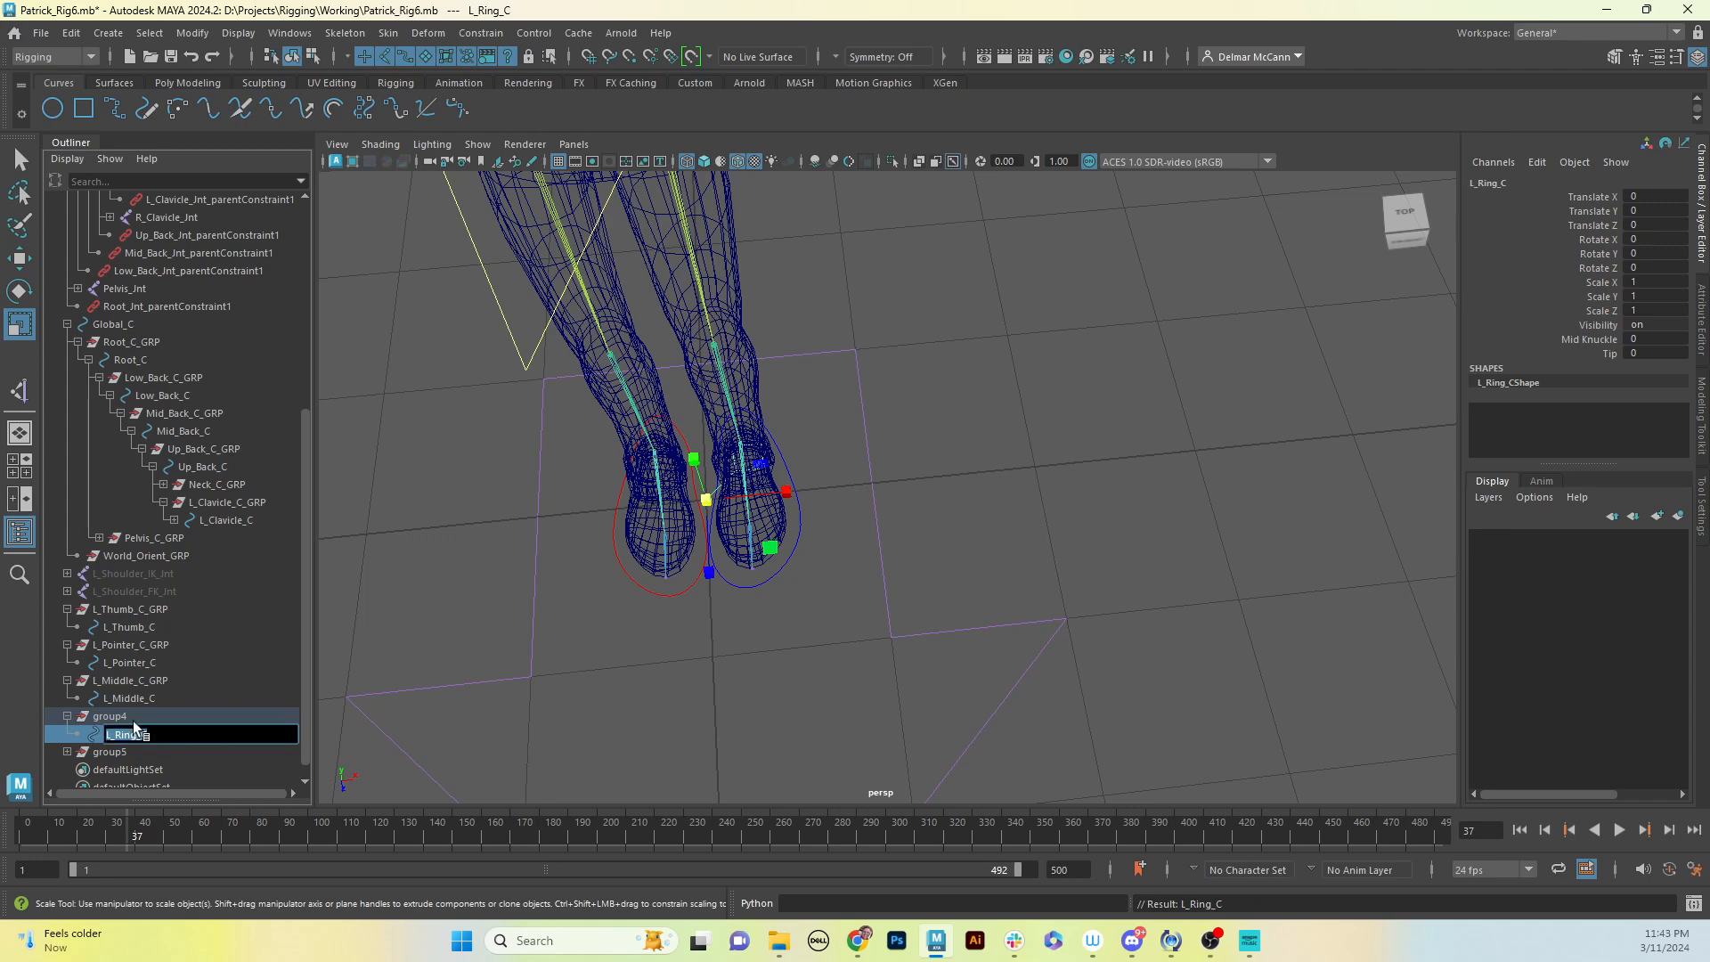
pyautogui.doubleClick(133, 718)
pyautogui.hotkey('ctrl', 'v')
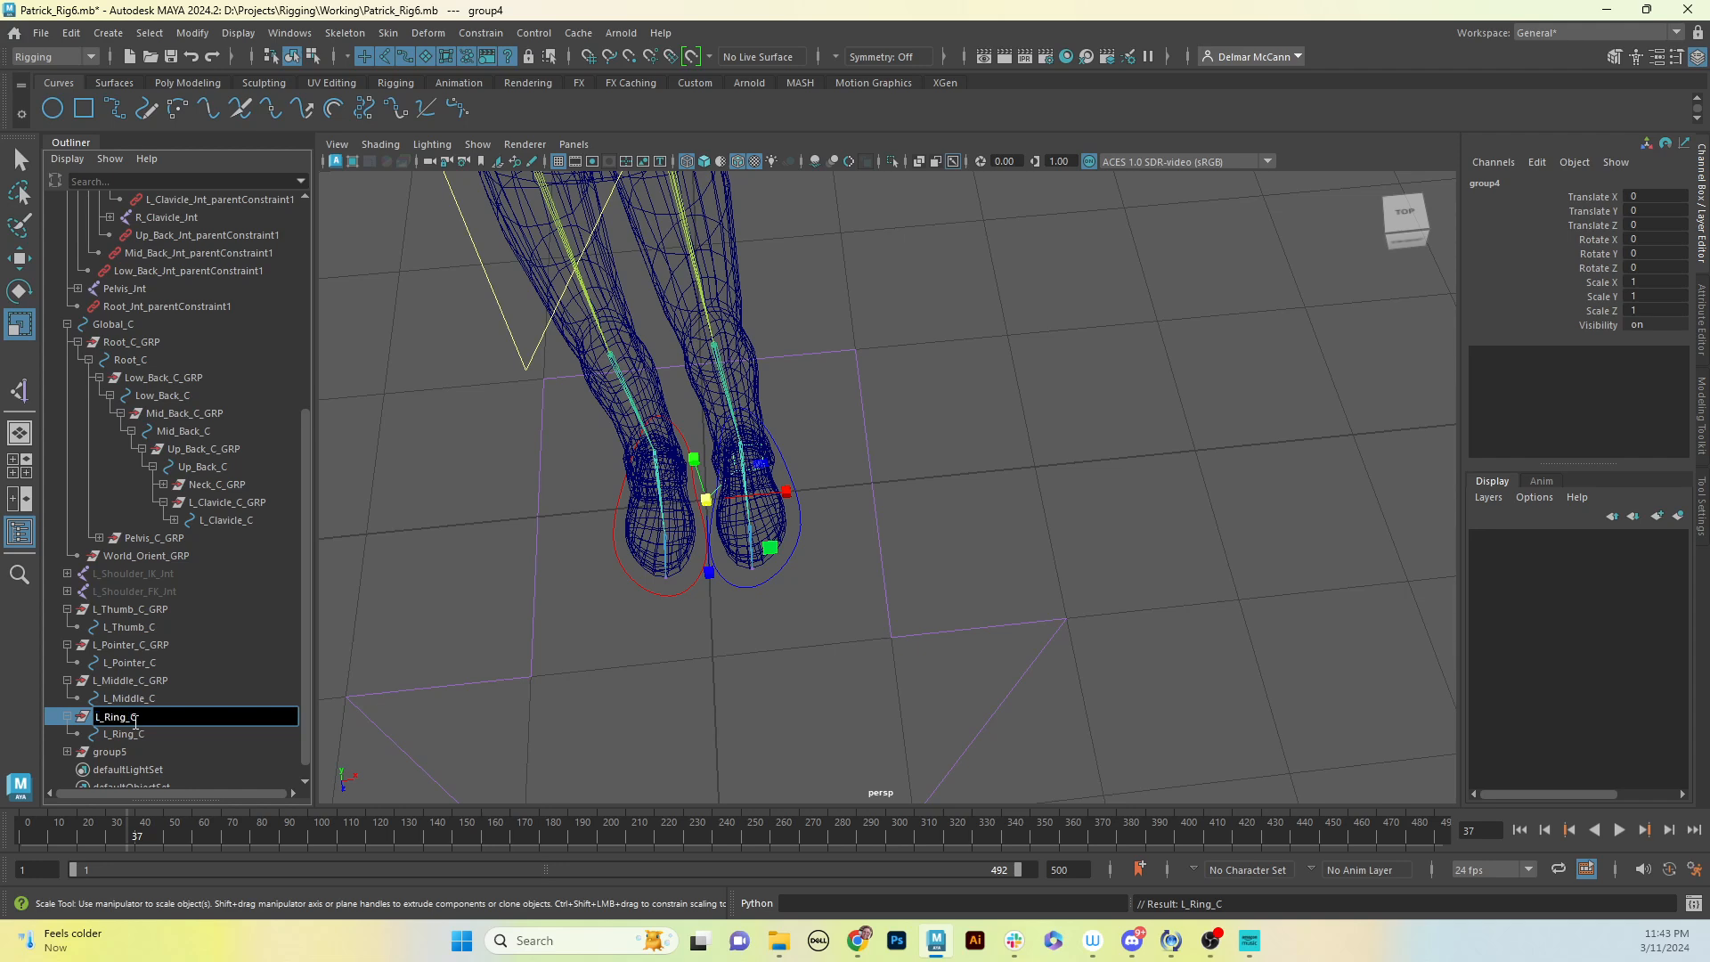
pyautogui.write('_GRP')
pyautogui.press('Return')
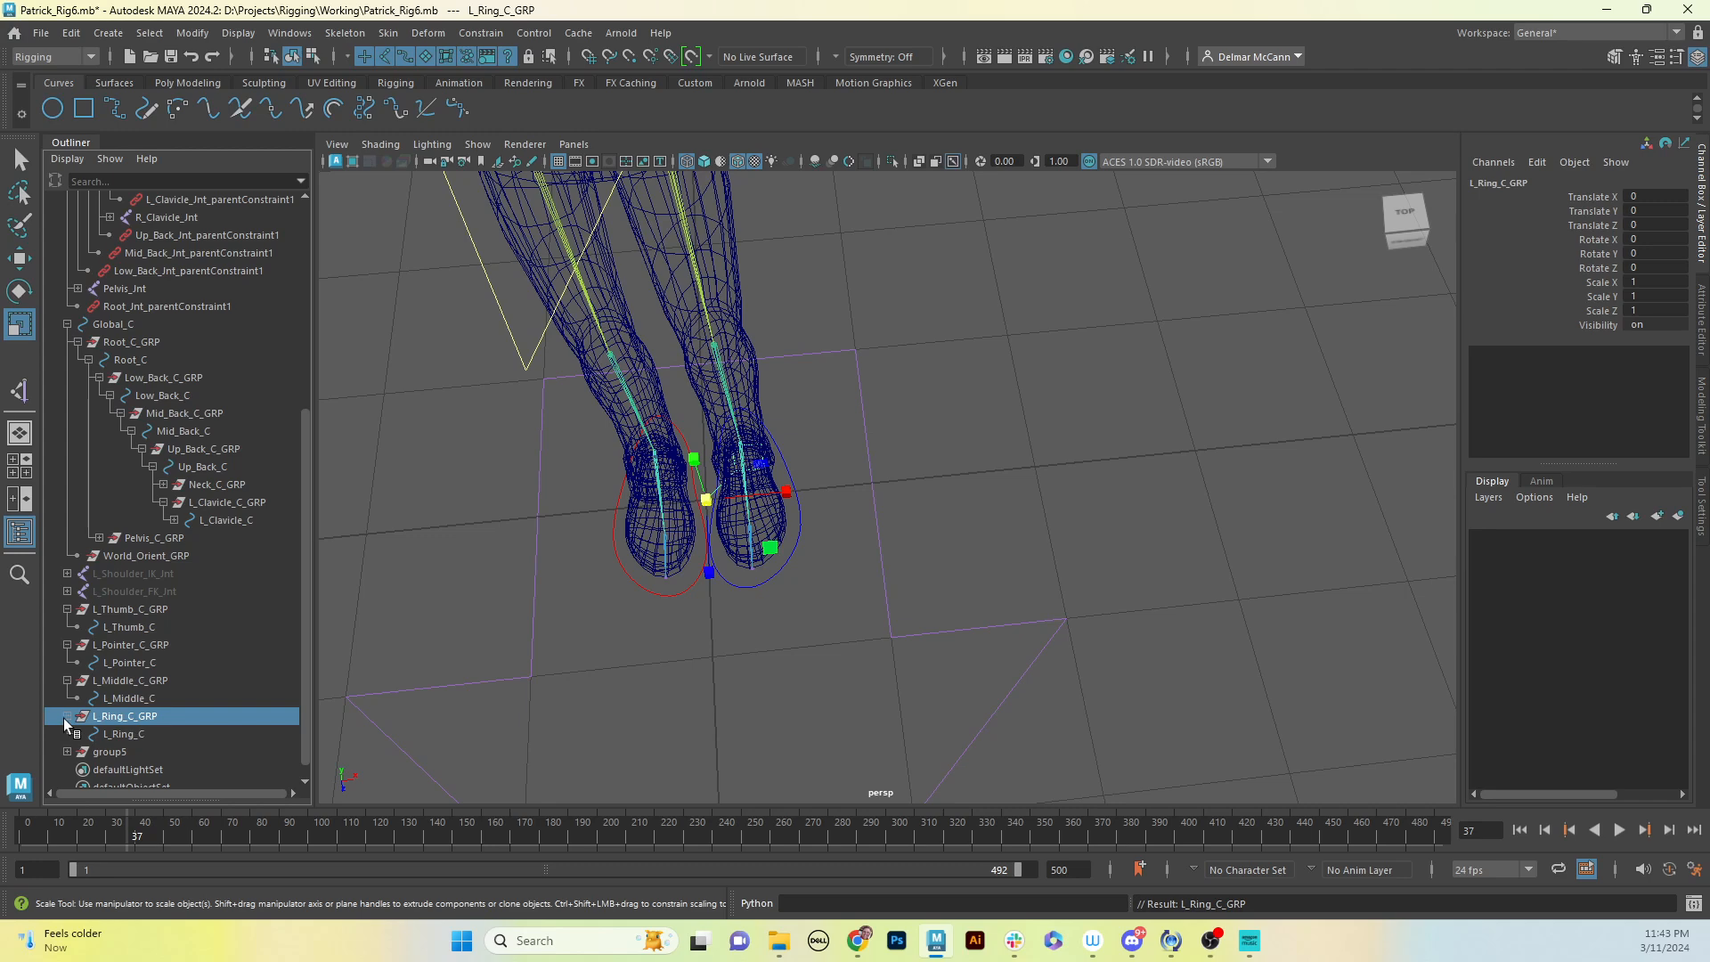
pyautogui.click(67, 716)
# Step: Rename the curve inside group5 as L_Pinky_C
pyautogui.click(67, 734)
pyautogui.doubleClick(117, 753)
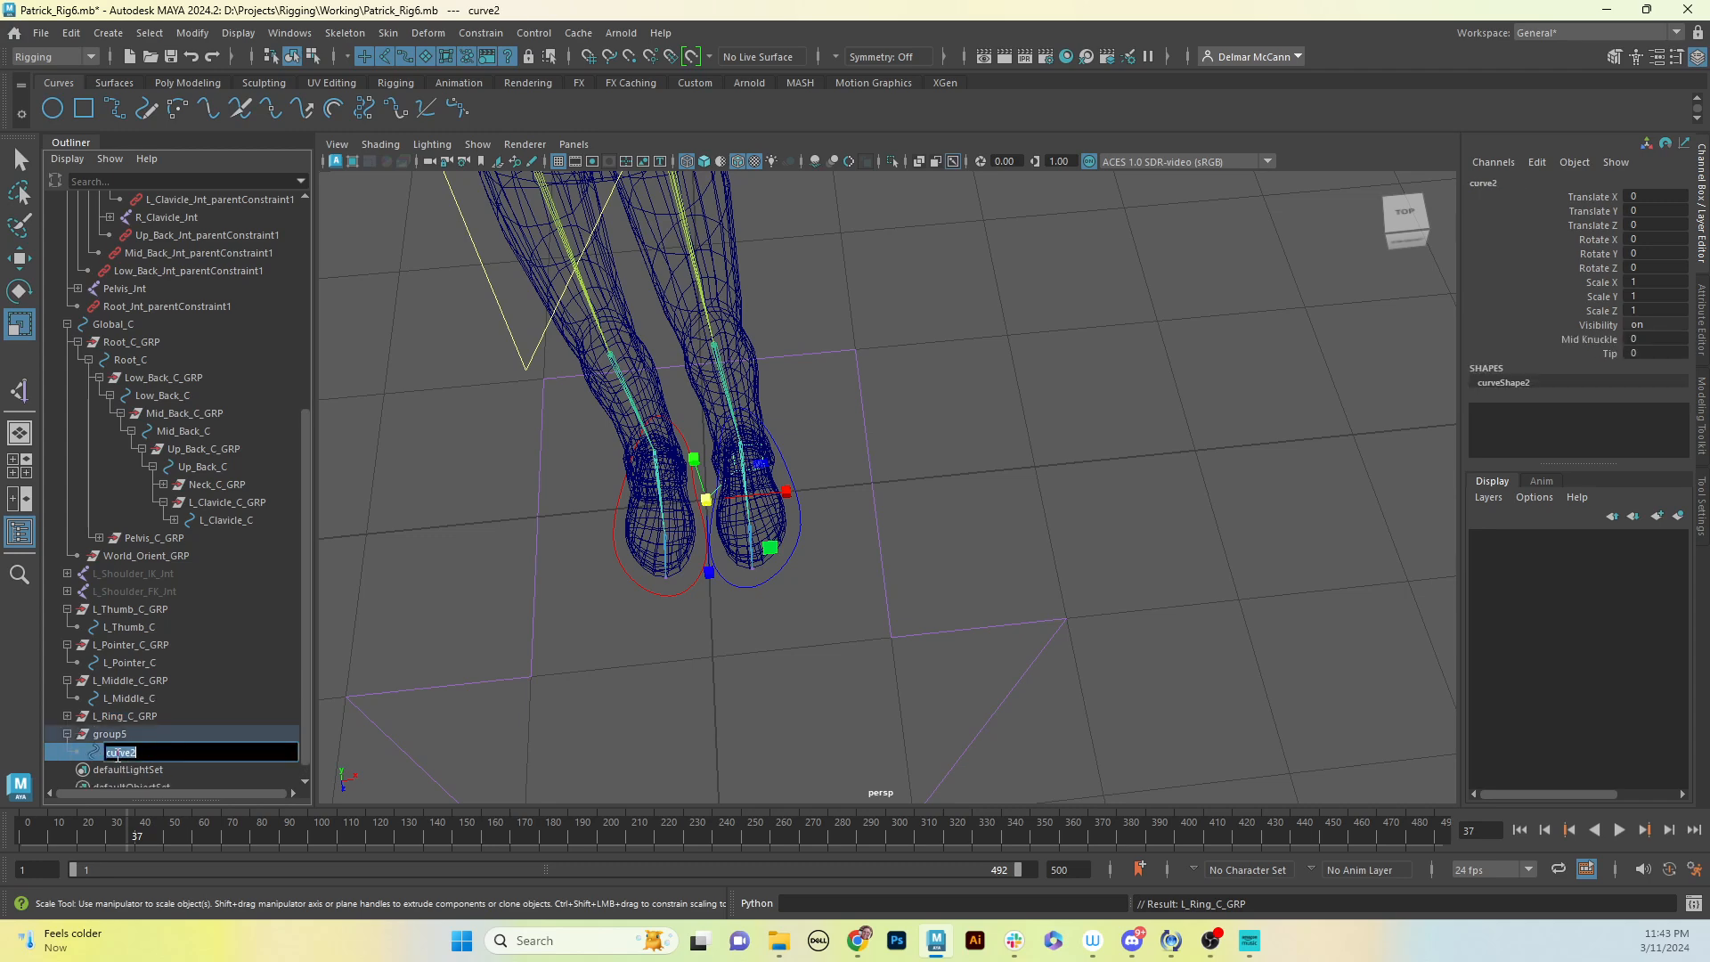
pyautogui.write('L')
pyautogui.write('_Point')
pyautogui.press('BackSpace')
pyautogui.press('BackSpace')
pyautogui.press('BackSpace')
pyautogui.write('Pinky_C')
pyautogui.press('Return')
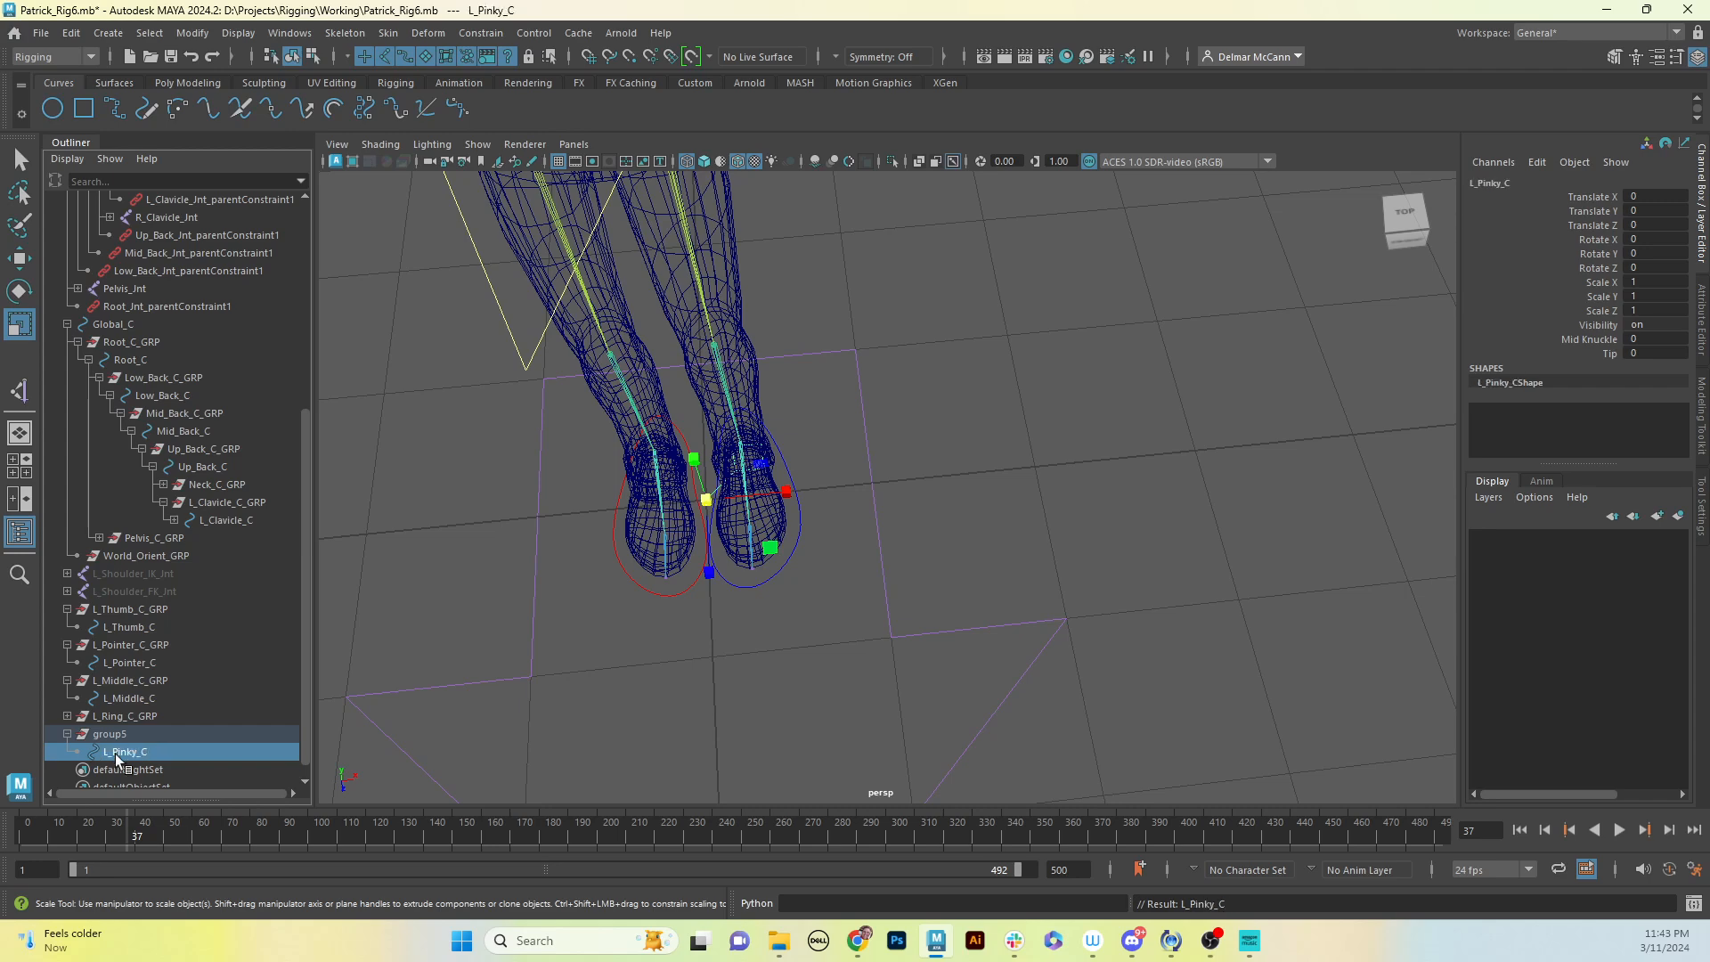
# Step: Rename group5, the parent of the pinky control, as L_Pinky_C_GRP and collapse it
pyautogui.doubleClick(129, 736)
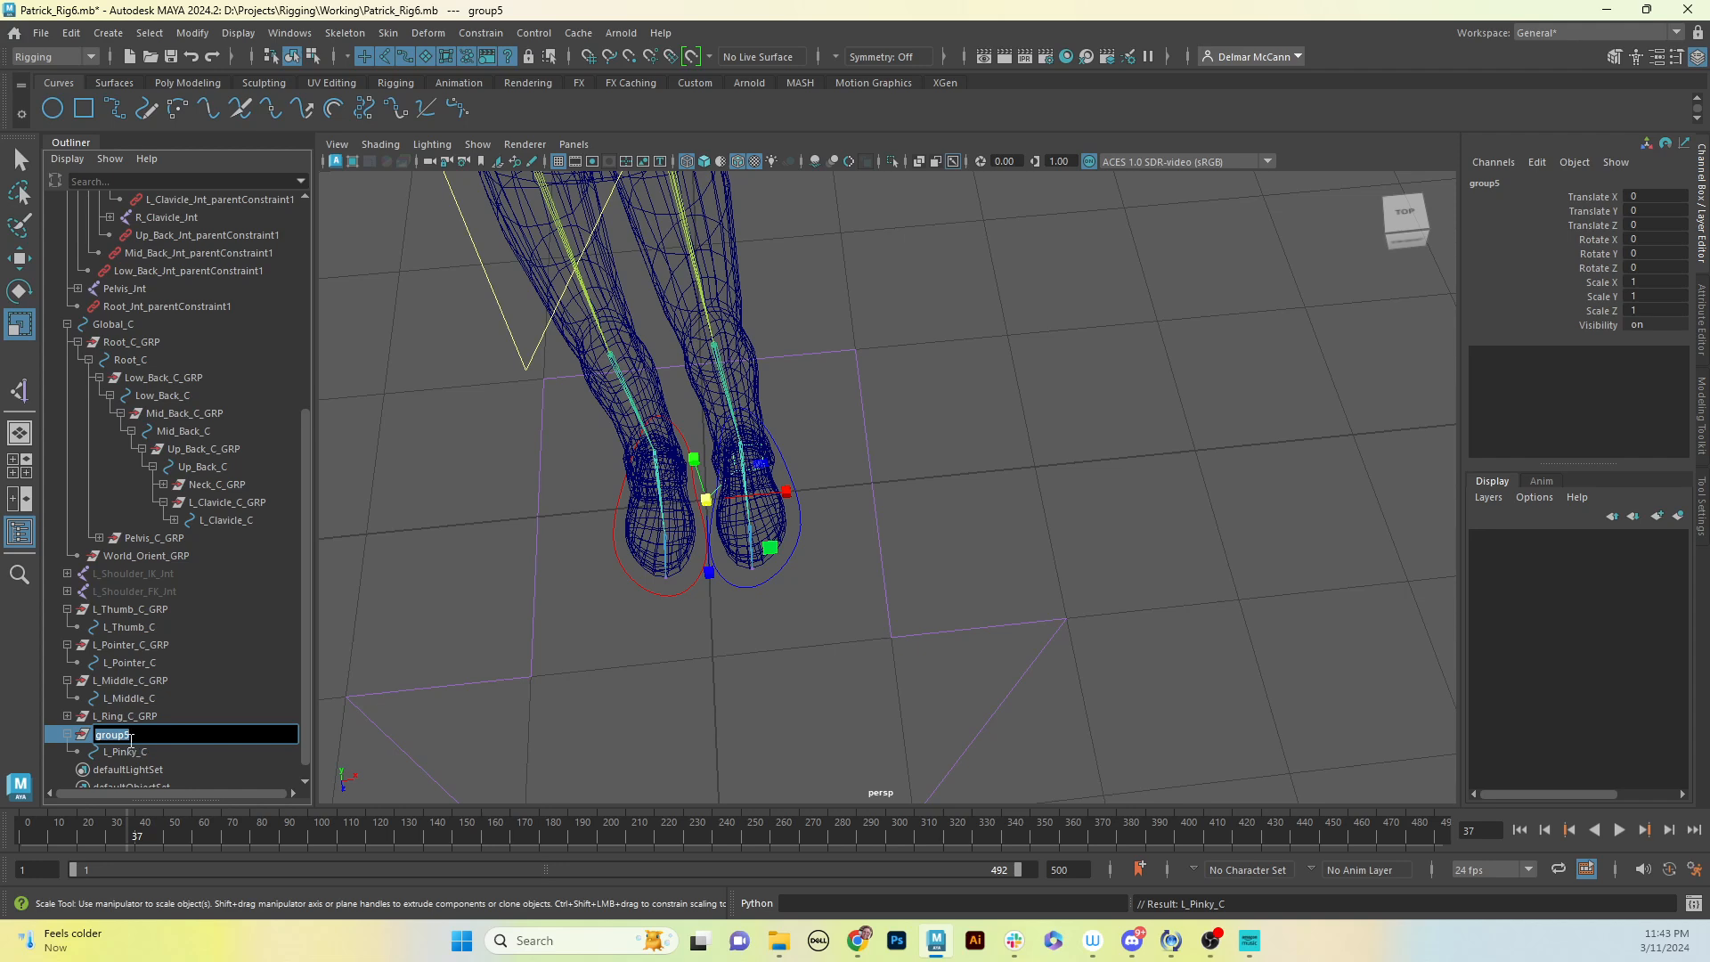
pyautogui.write('L_Pinky_C')
pyautogui.press('Return')
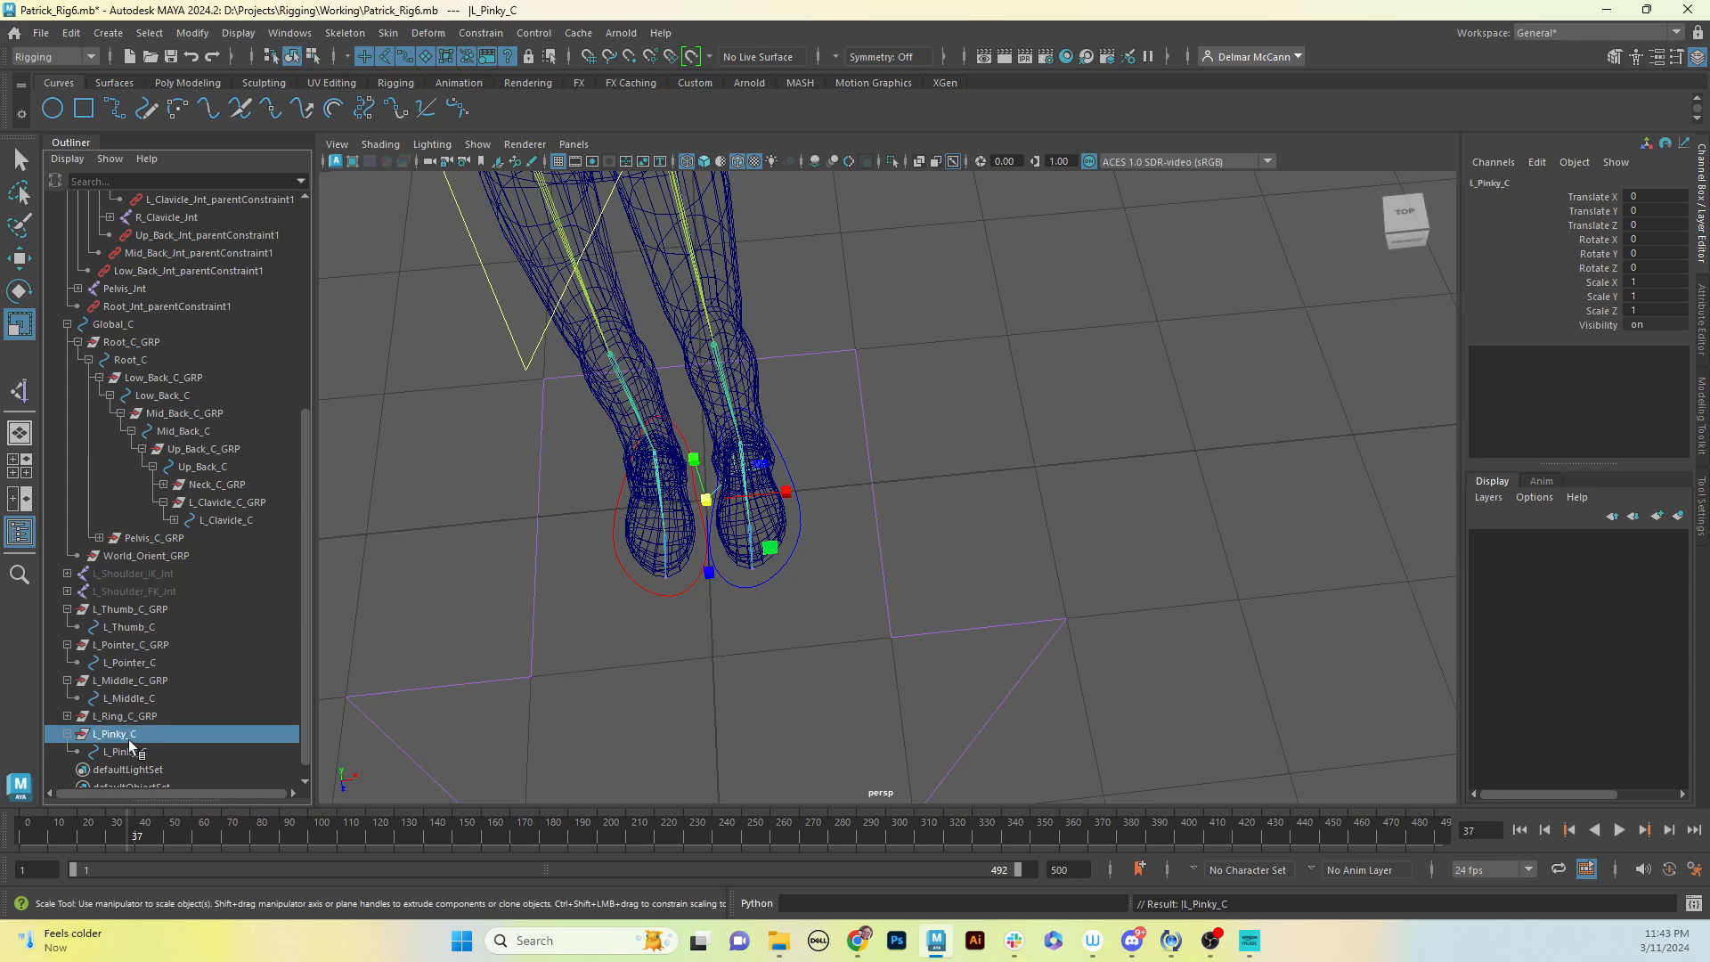
pyautogui.doubleClick(160, 735)
pyautogui.write('_')
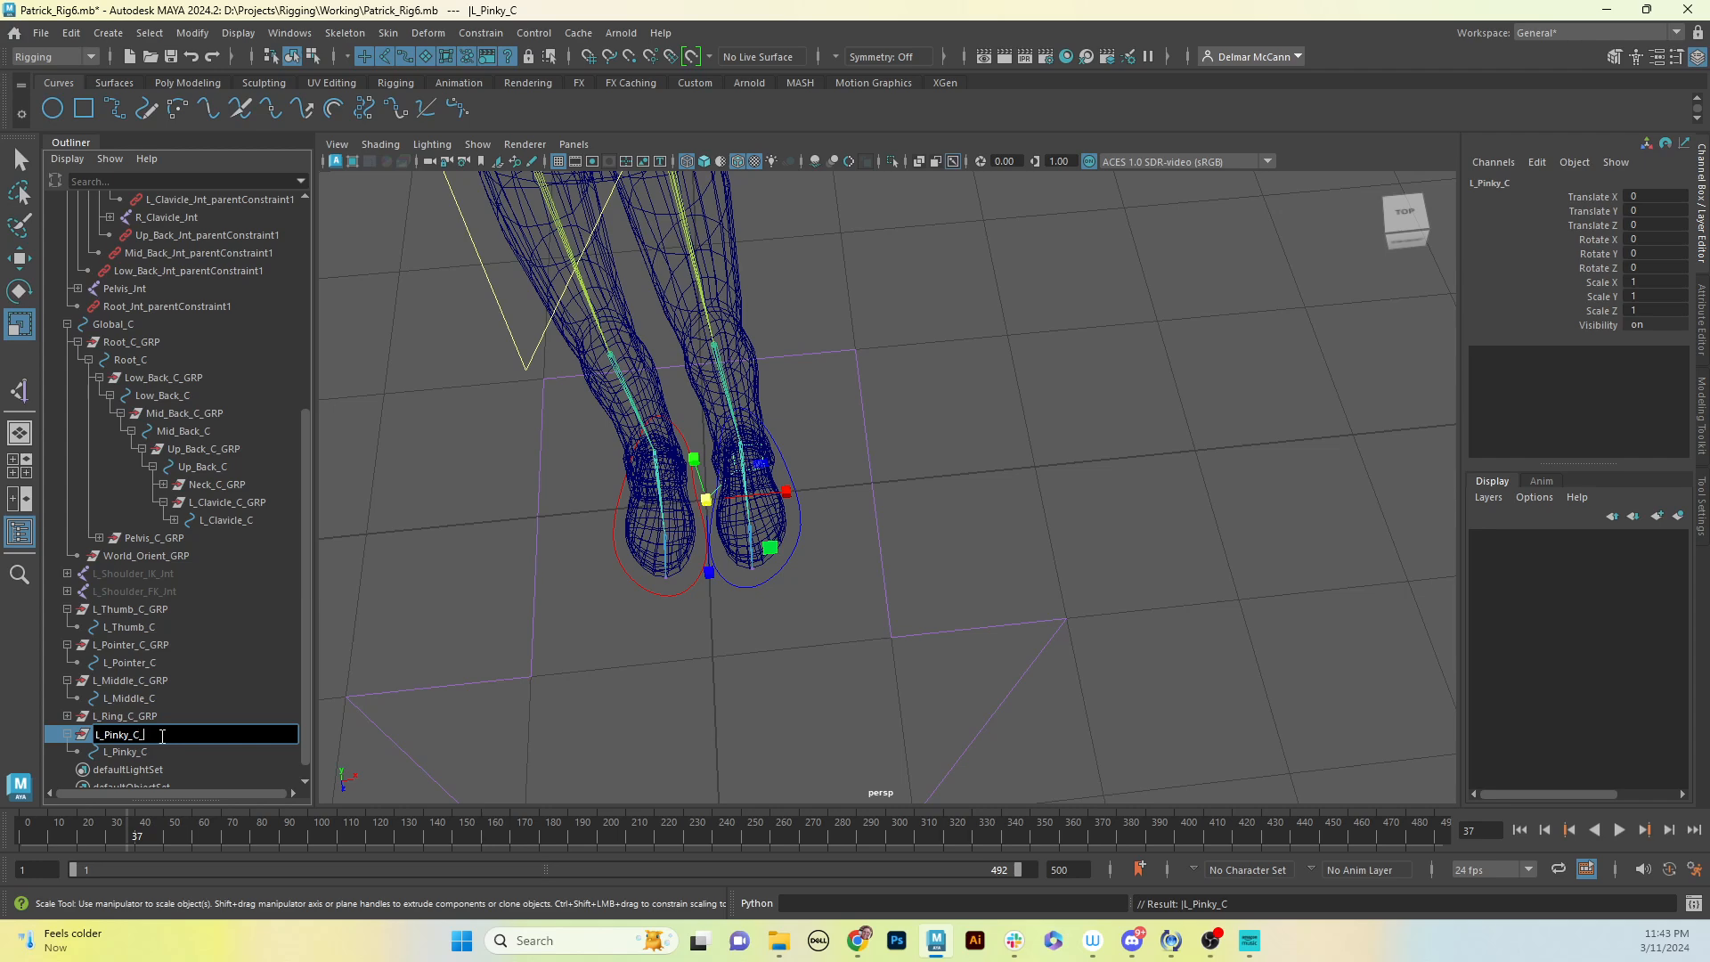
pyautogui.write('GRP')
pyautogui.press('Return')
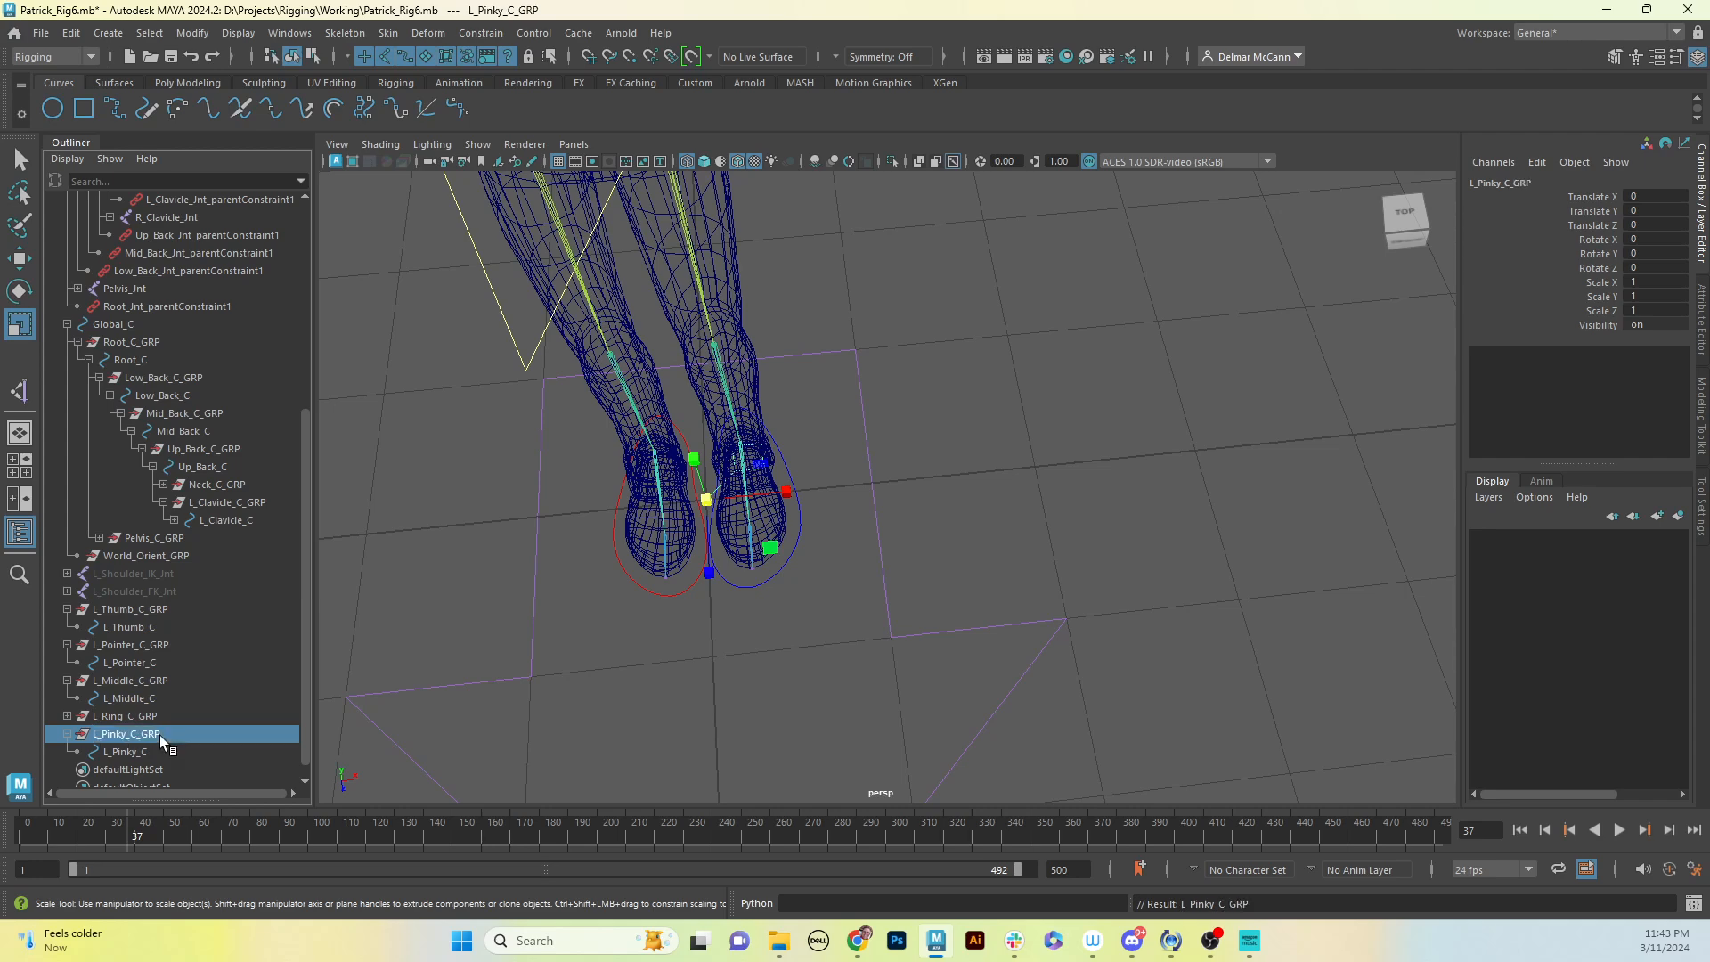
pyautogui.click(67, 734)
# Step: Parent-constrain L_Thumb_C_GRP to the L_ThumbKnuckle_Jnt joint with Maintain offset off and all translate and rotate axes enabled
pyautogui.keyDown('alt'); pyautogui.moveTo(893, 477); pyautogui.dragTo(991, 421); pyautogui.keyUp('alt')
pyautogui.keyDown('alt'); pyautogui.moveTo(991, 420); pyautogui.dragTo(925, 323, button='right'); pyautogui.keyUp('alt')
pyautogui.keyDown('alt'); pyautogui.moveTo(924, 324); pyautogui.dragTo(984, 372, button='middle'); pyautogui.keyUp('alt')
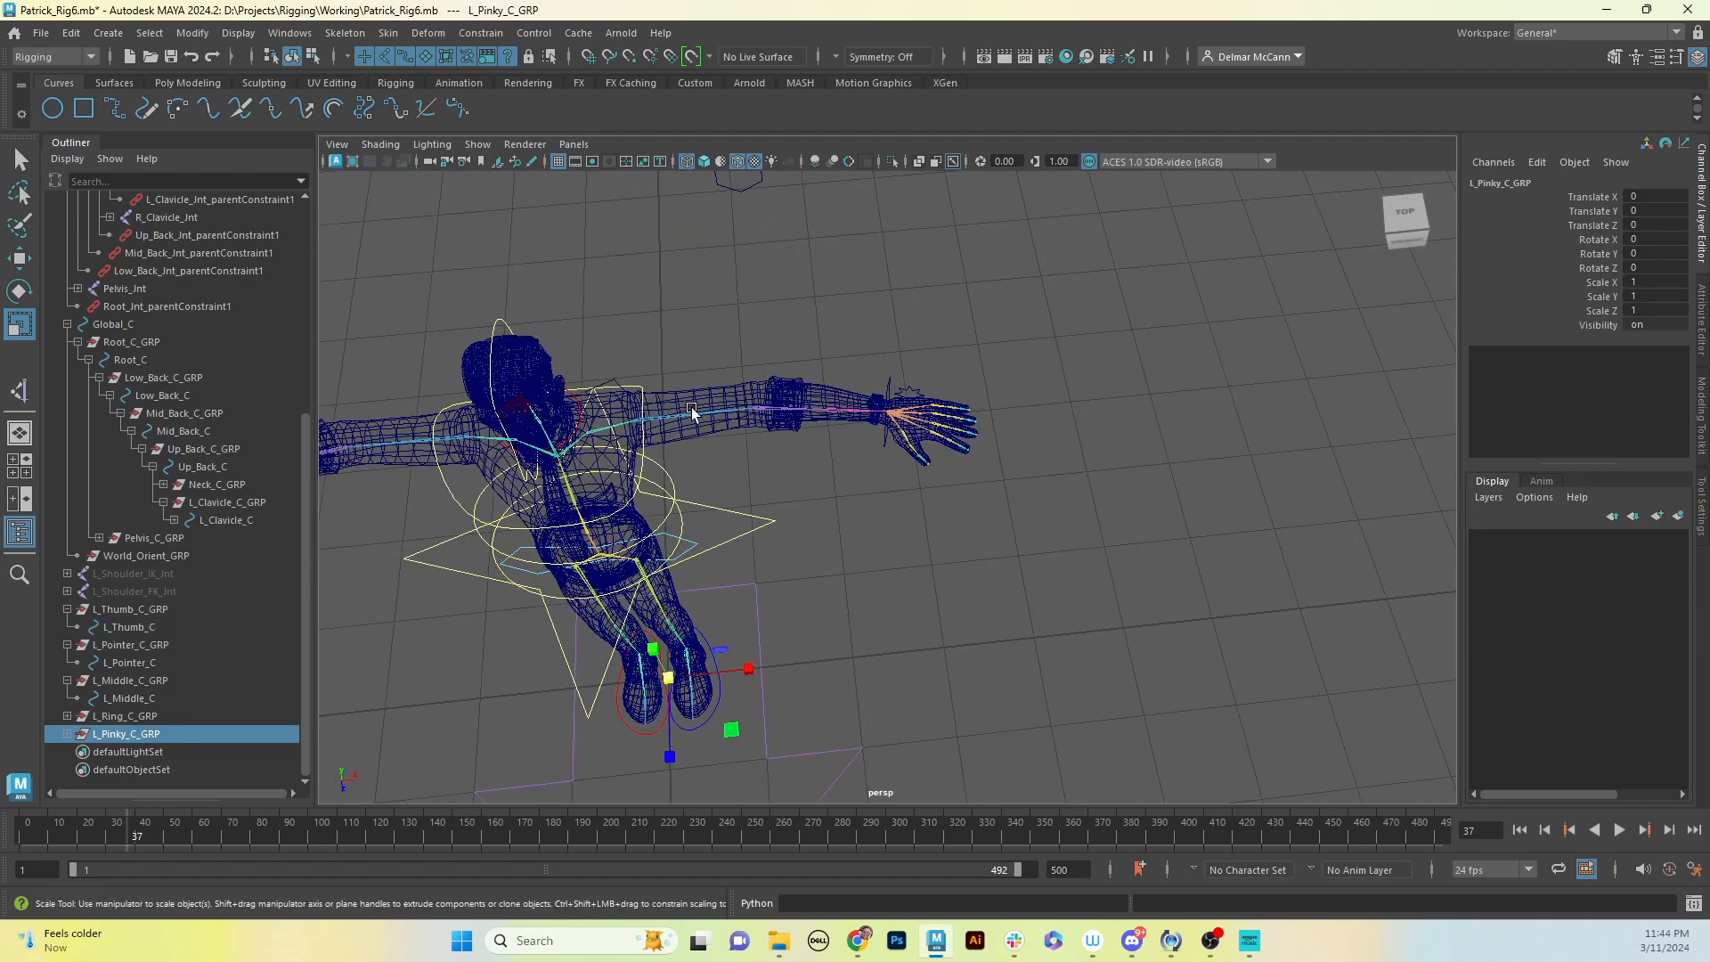
pyautogui.keyDown('alt'); pyautogui.moveTo(691, 412); pyautogui.dragTo(736, 343, button='middle'); pyautogui.keyUp('alt')
pyautogui.keyDown('alt'); pyautogui.moveTo(665, 398); pyautogui.dragTo(1059, 316, button='right'); pyautogui.keyUp('alt')
pyautogui.keyDown('alt'); pyautogui.moveTo(1058, 316); pyautogui.dragTo(684, 334); pyautogui.keyUp('alt')
pyautogui.keyDown('alt'); pyautogui.moveTo(715, 425); pyautogui.dragTo(738, 409, button='middle'); pyautogui.keyUp('alt')
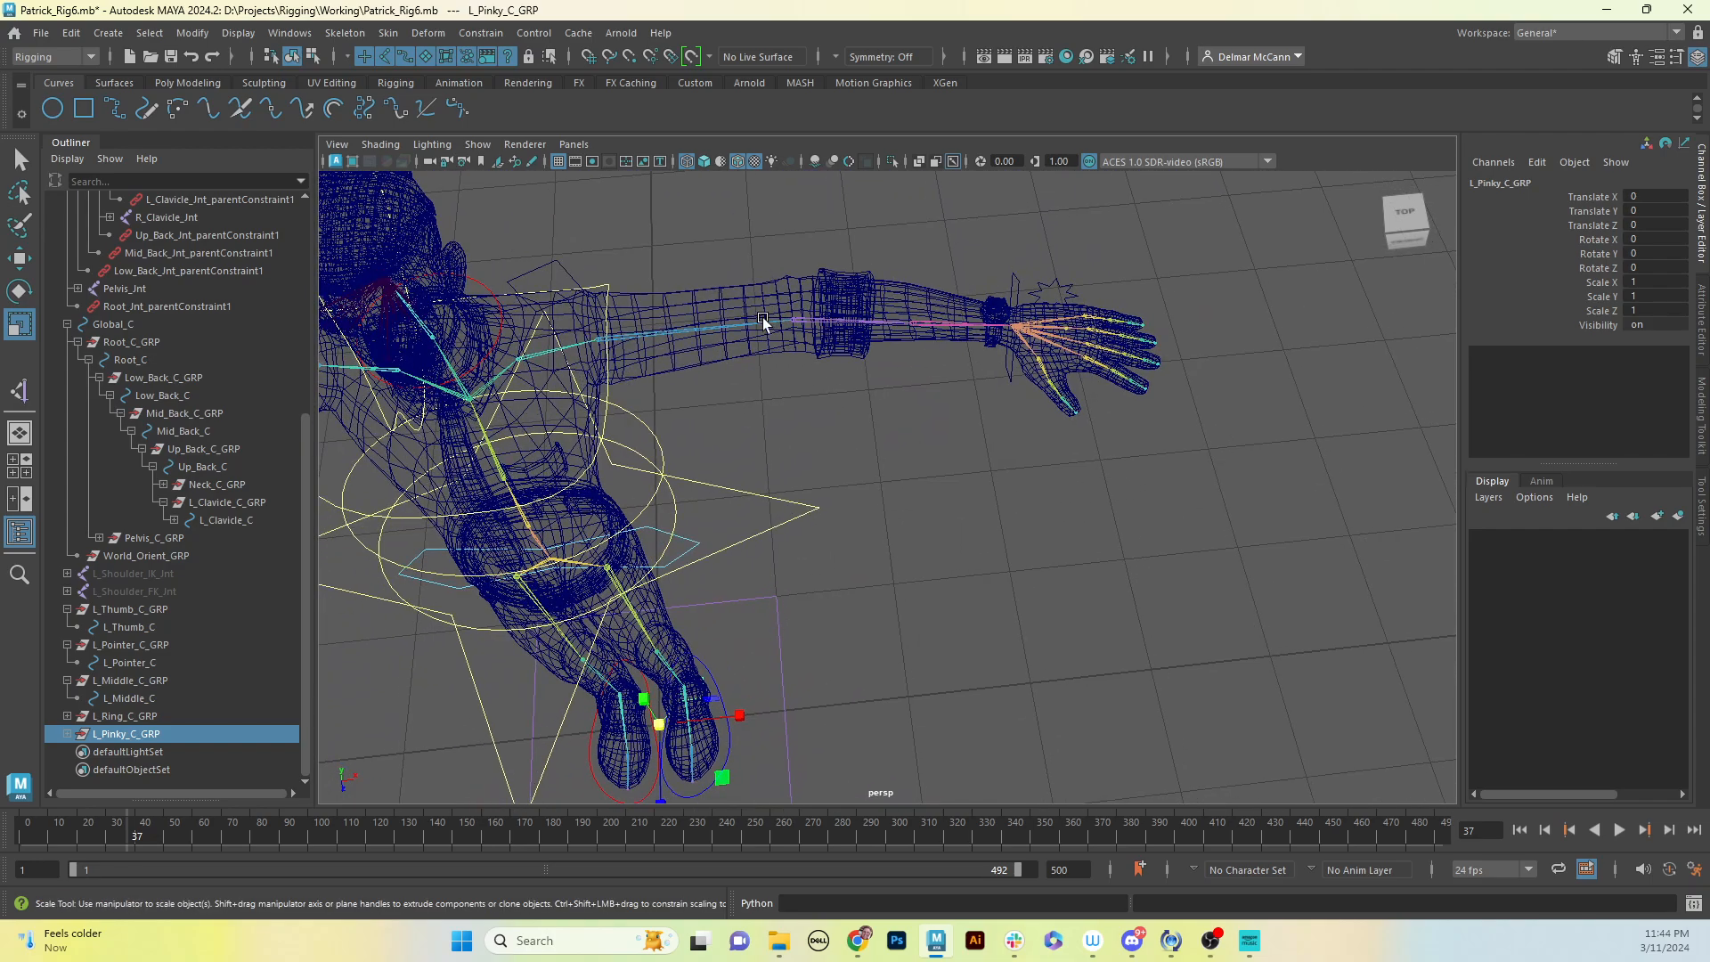
pyautogui.keyDown('alt'); pyautogui.moveTo(1007, 337); pyautogui.dragTo(954, 340); pyautogui.keyUp('alt')
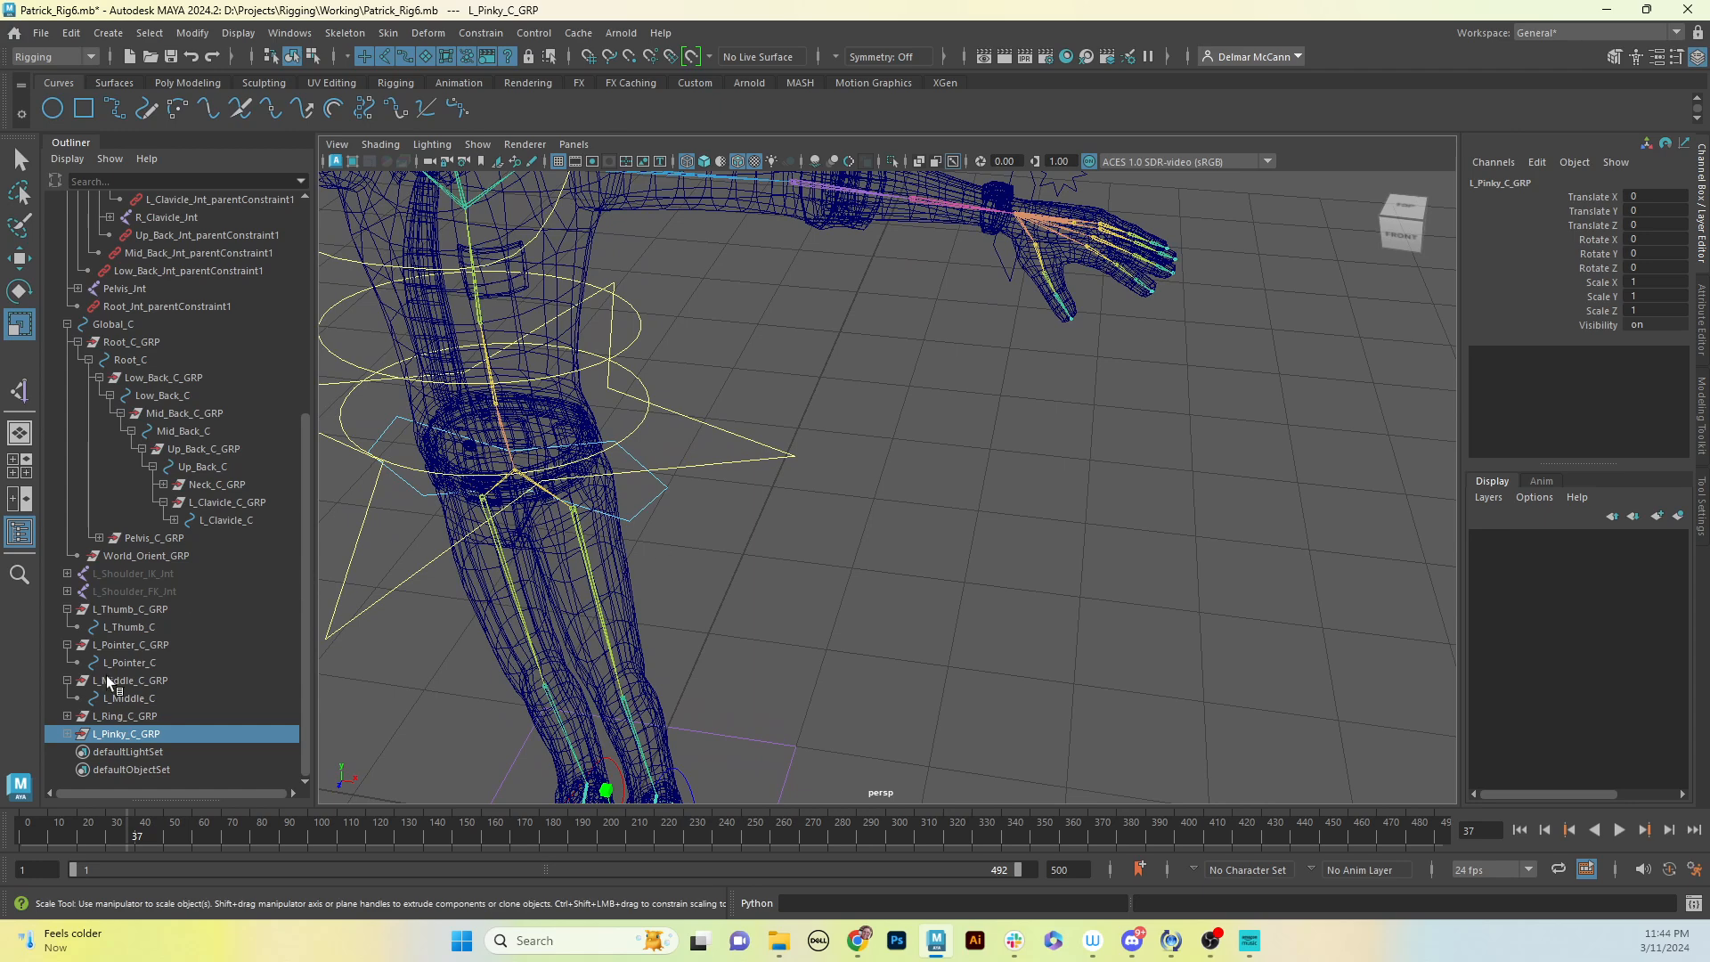
pyautogui.click(1038, 250)
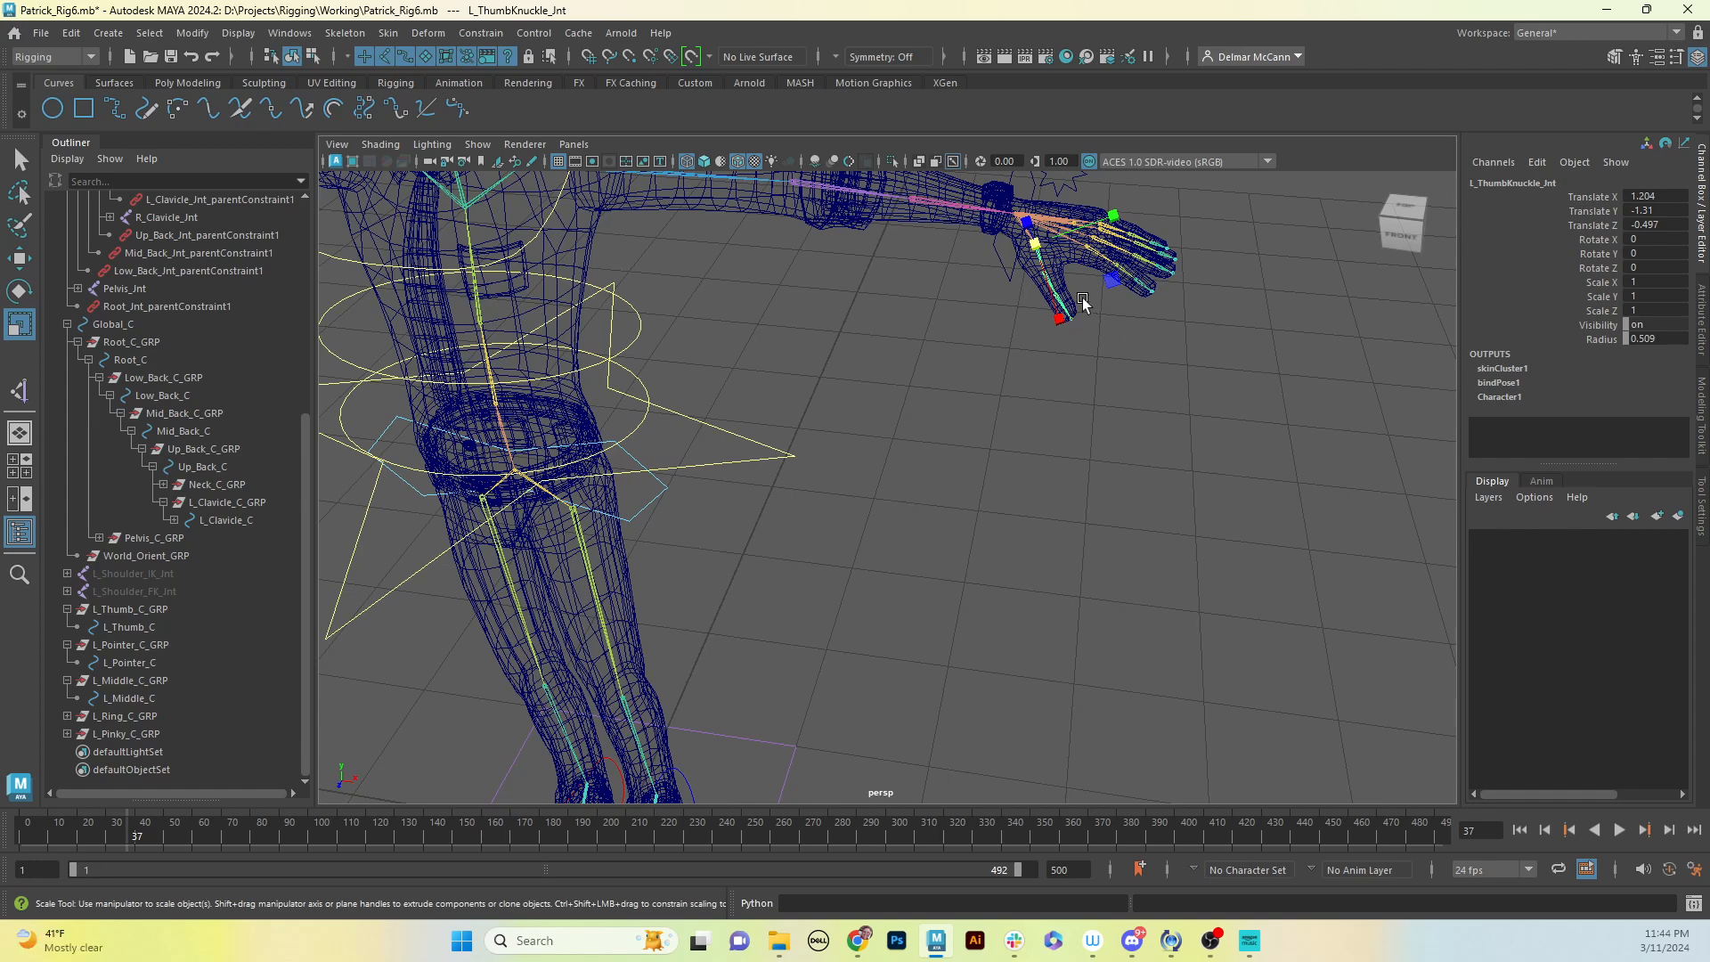
pyautogui.press('q')
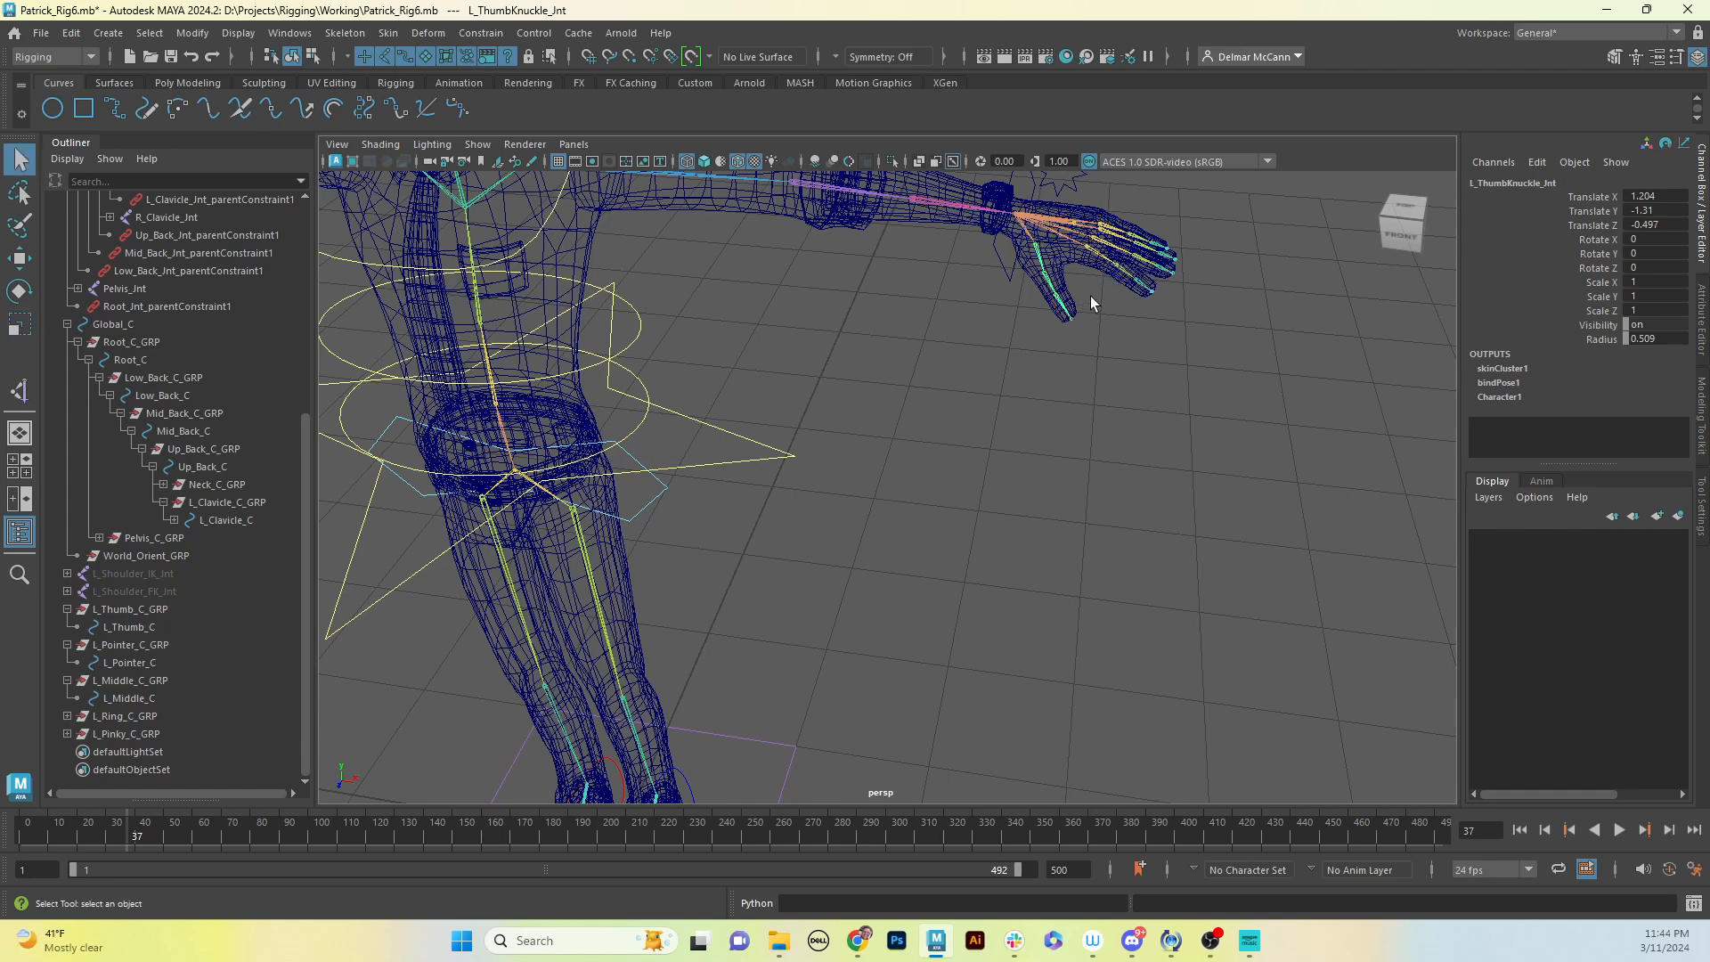
pyautogui.click(157, 609)
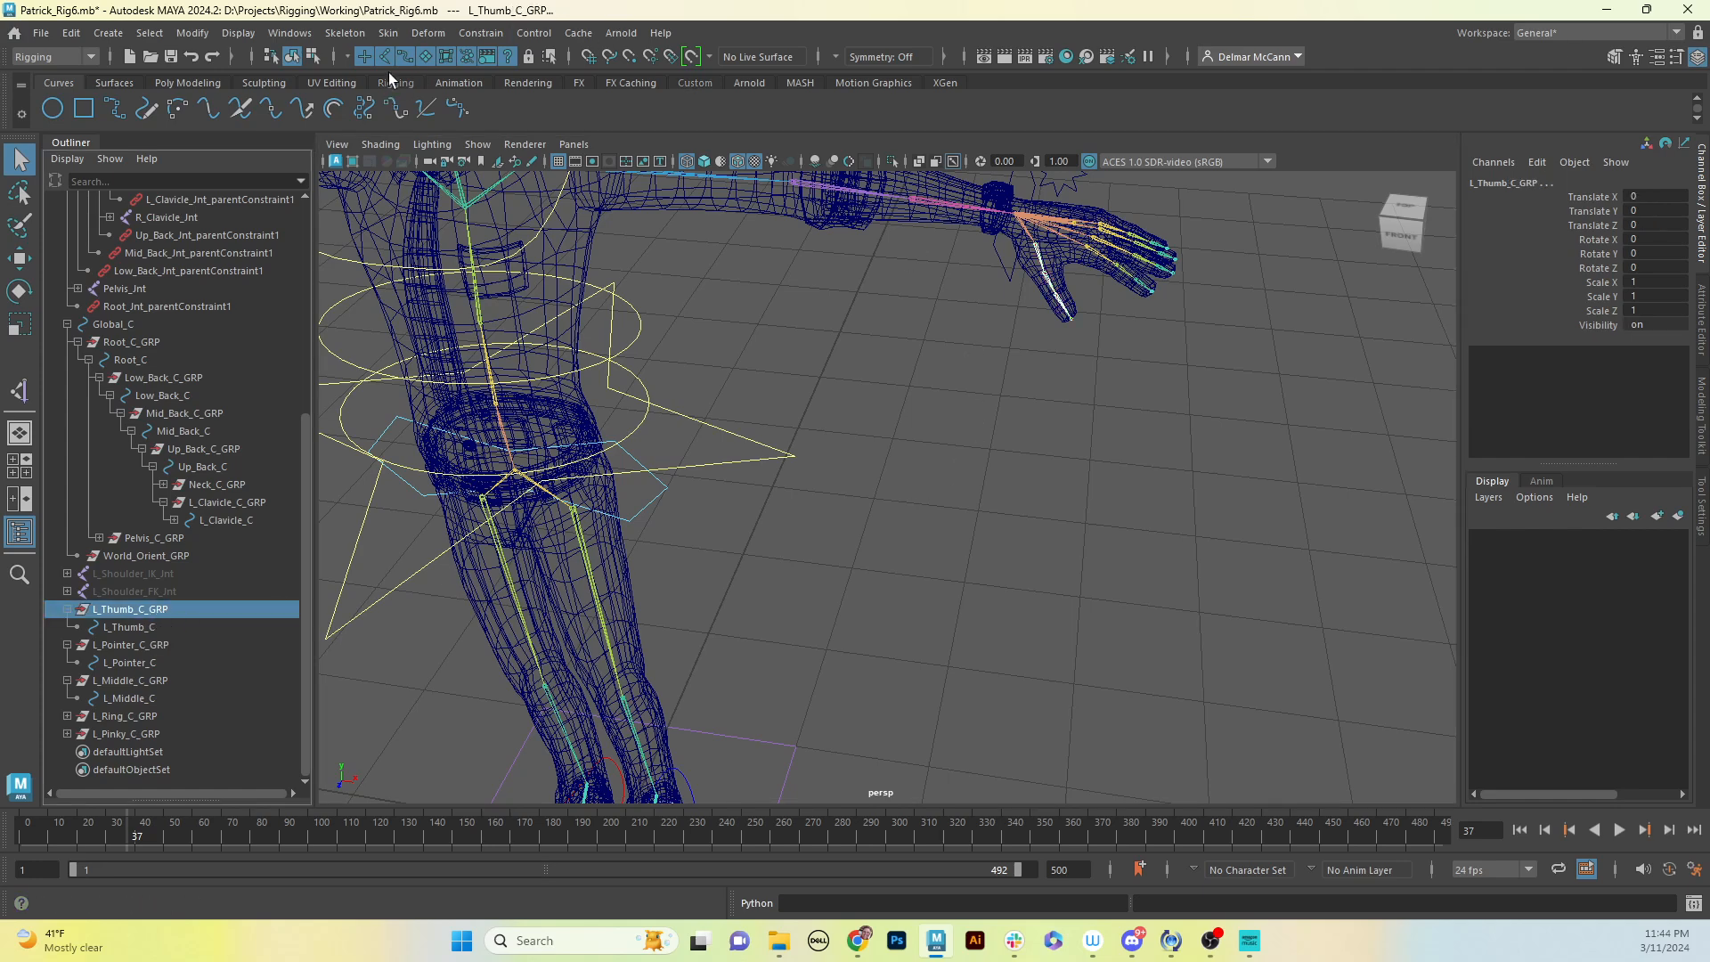
pyautogui.click(481, 33)
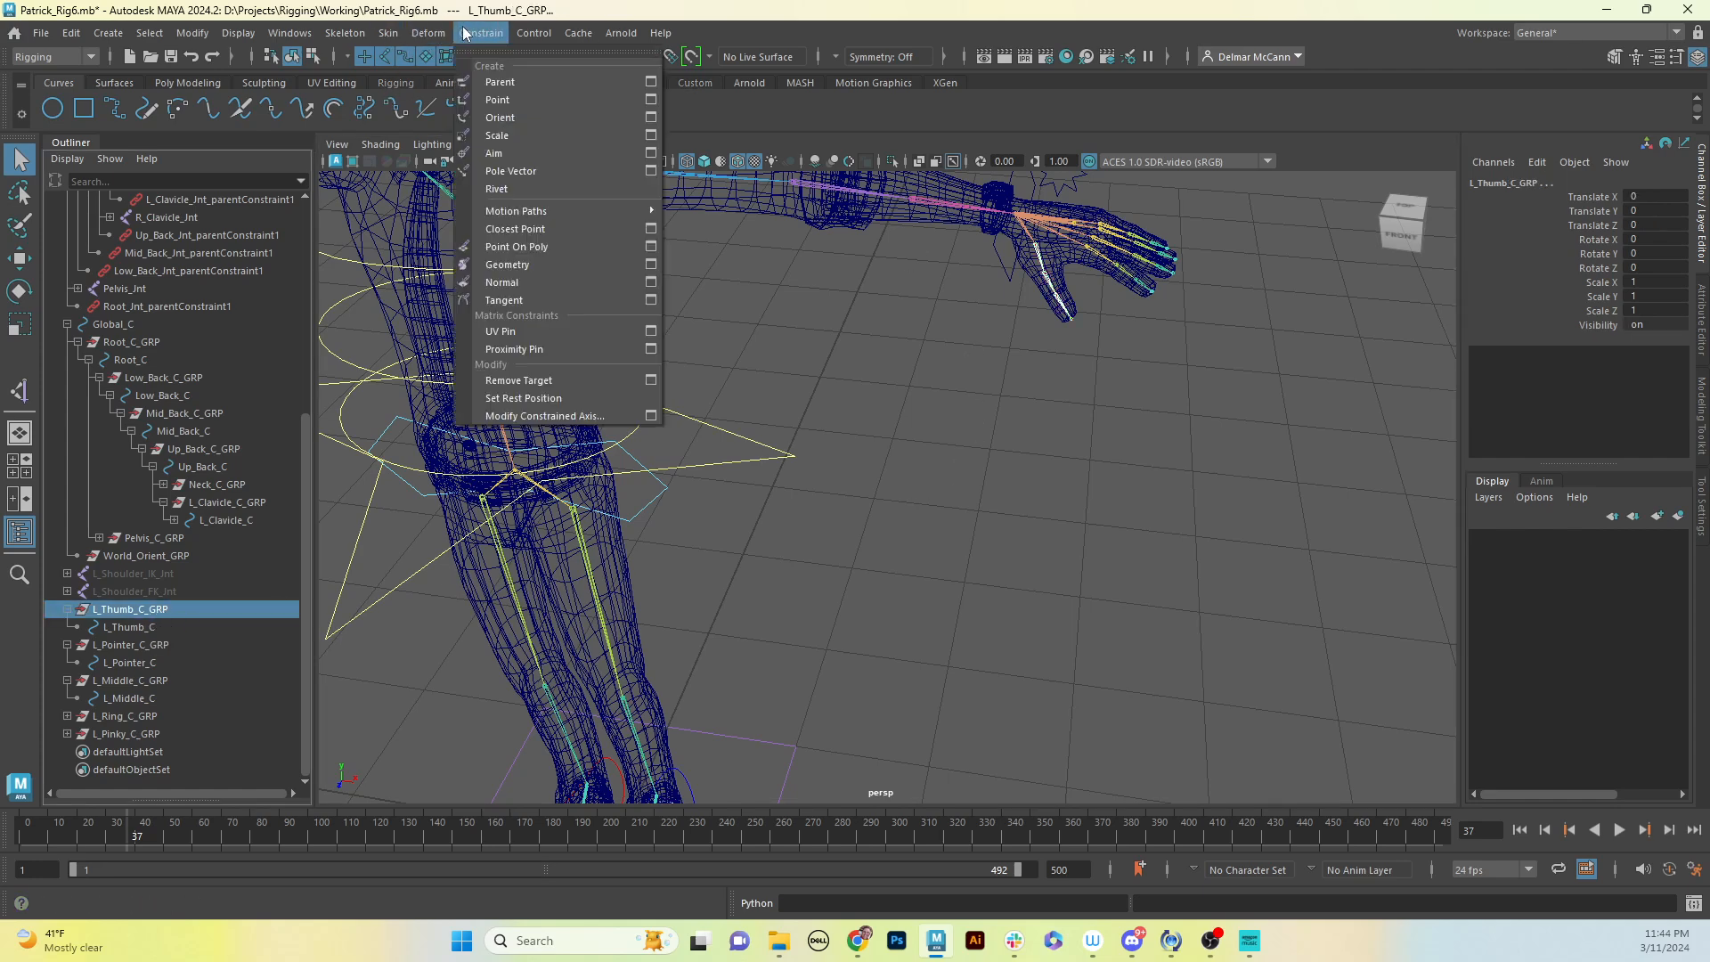
pyautogui.click(651, 83)
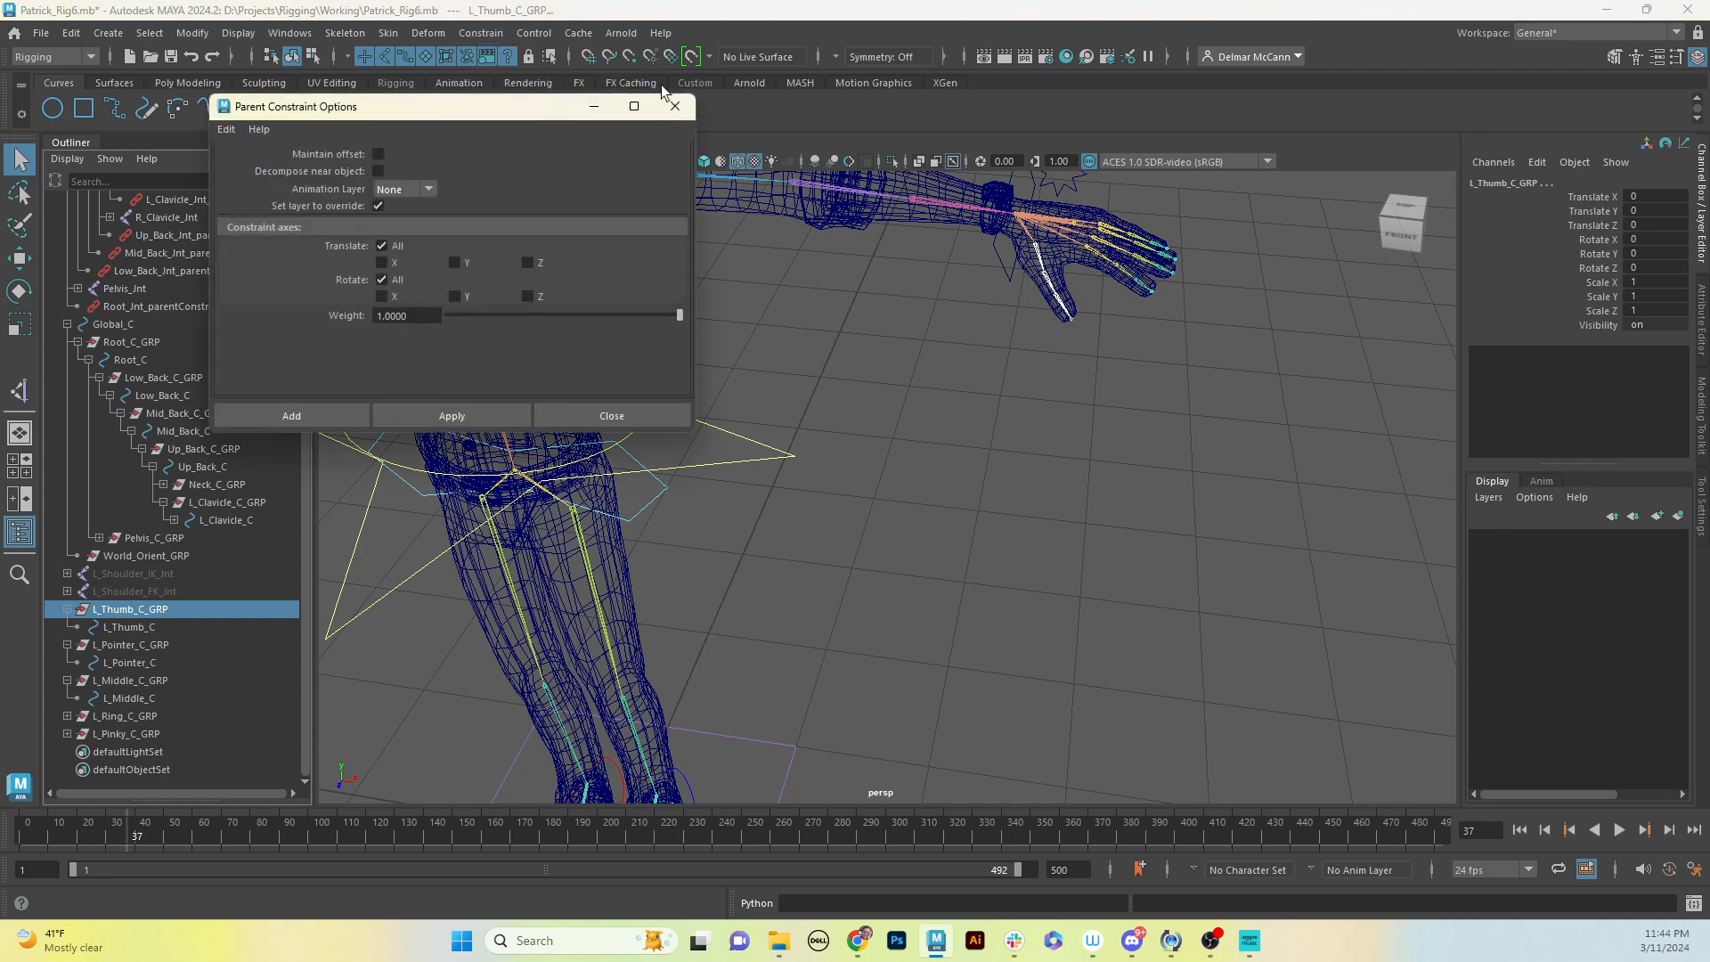
pyautogui.click(375, 154)
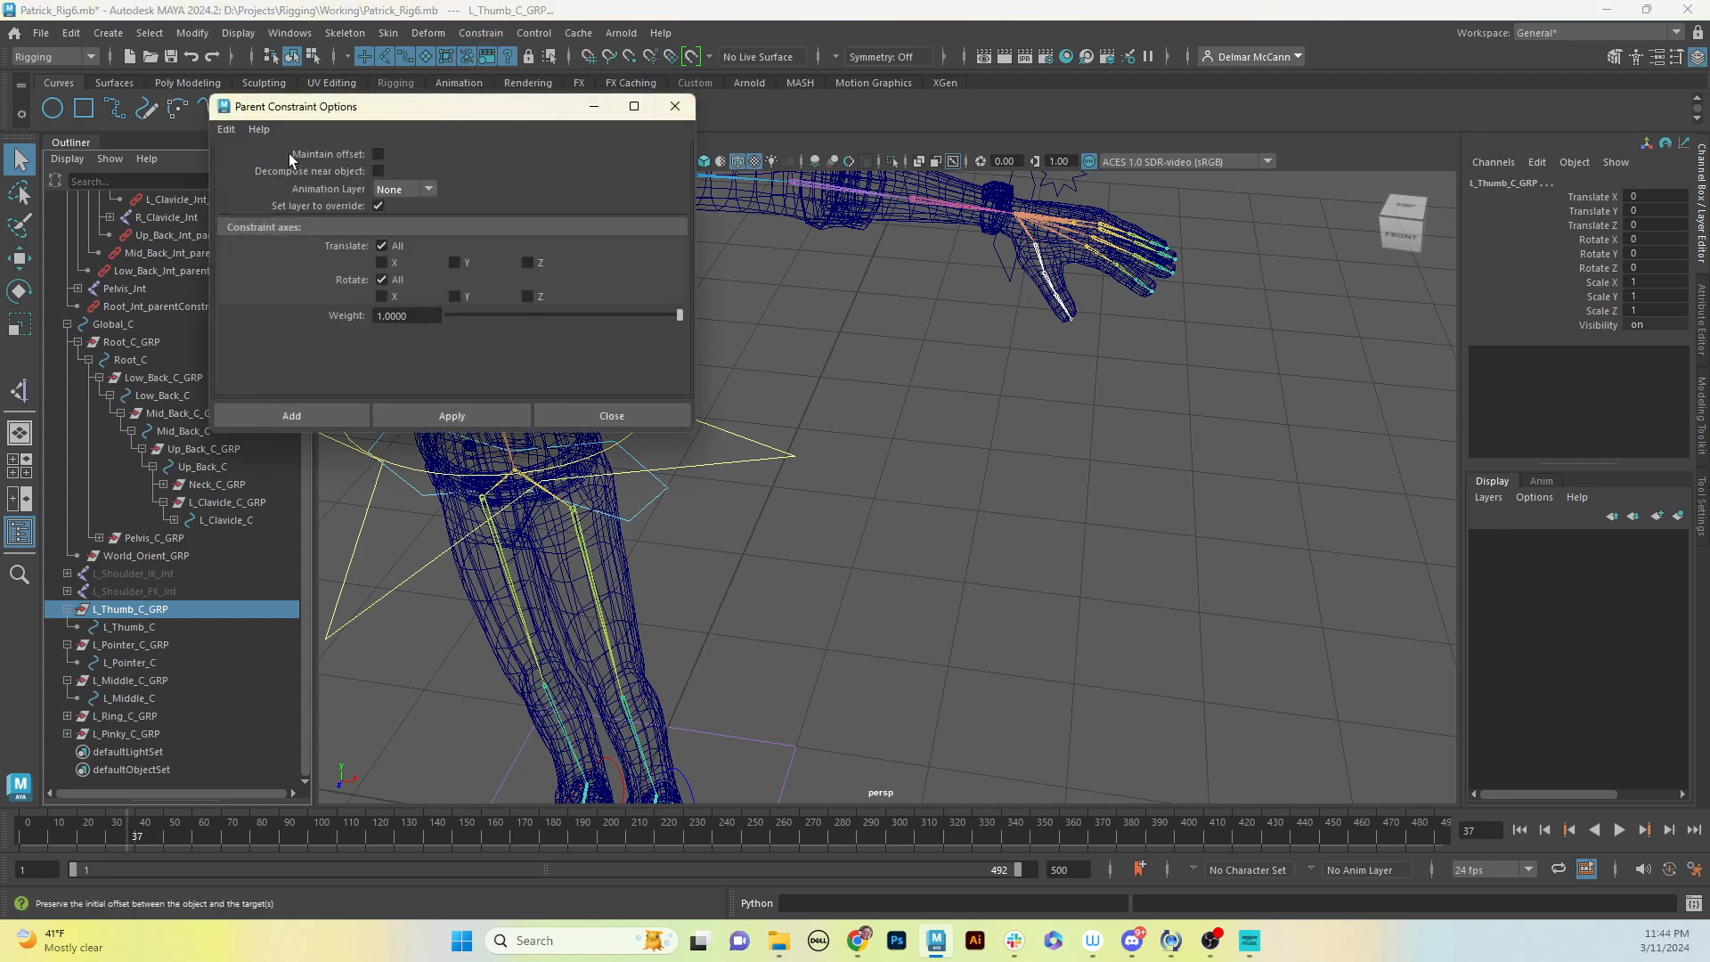
pyautogui.click(479, 415)
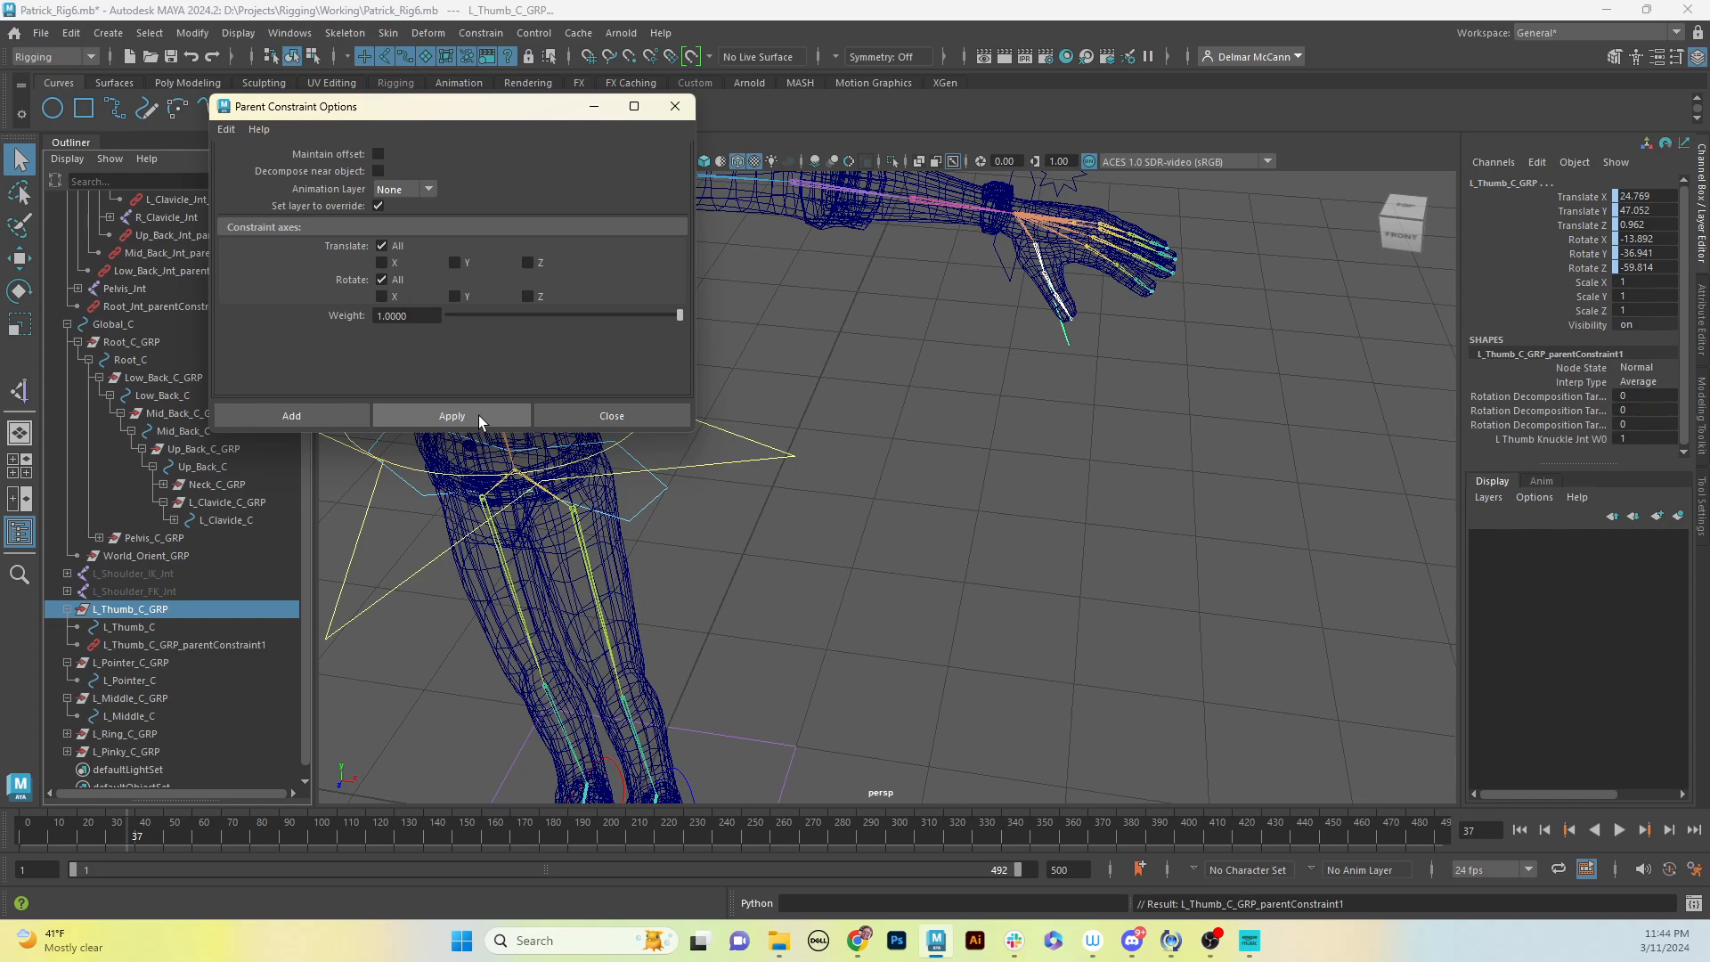
pyautogui.keyDown('alt'); pyautogui.moveTo(1149, 376); pyautogui.dragTo(1140, 312); pyautogui.keyUp('alt')
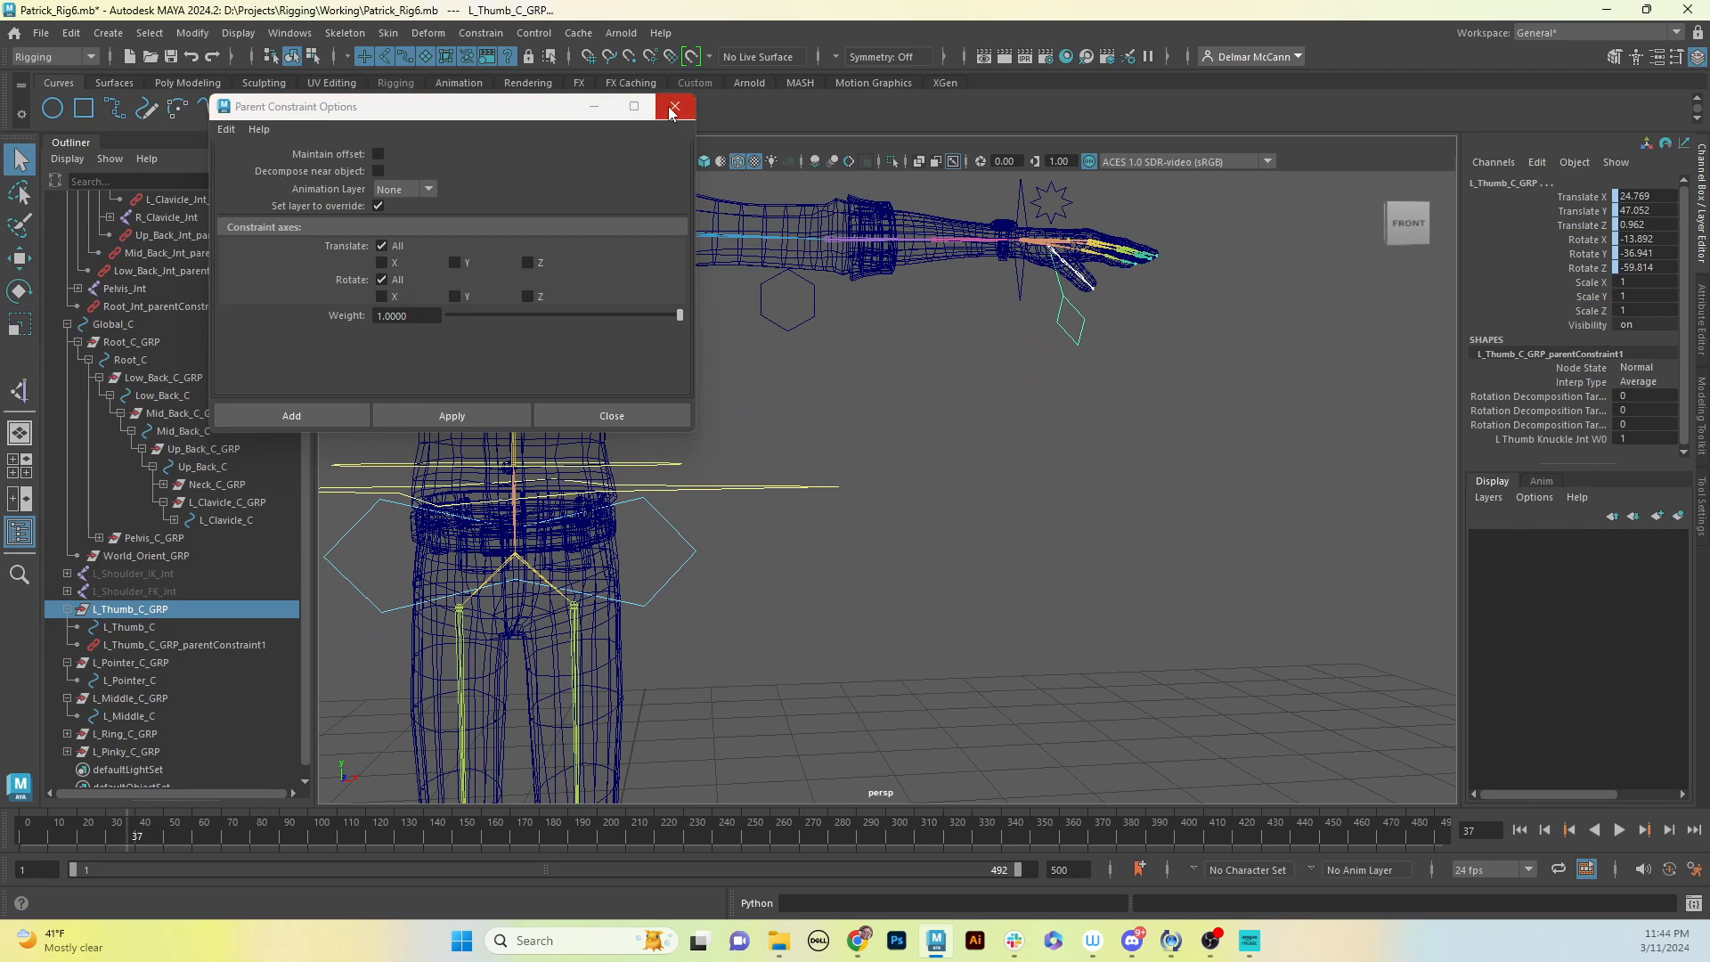
pyautogui.click(675, 106)
# Step: Parent-constrain L_Pointer_C_GRP to the L_PointerKnuckle_Jnt joint using the same constraint settings
pyautogui.click(407, 84)
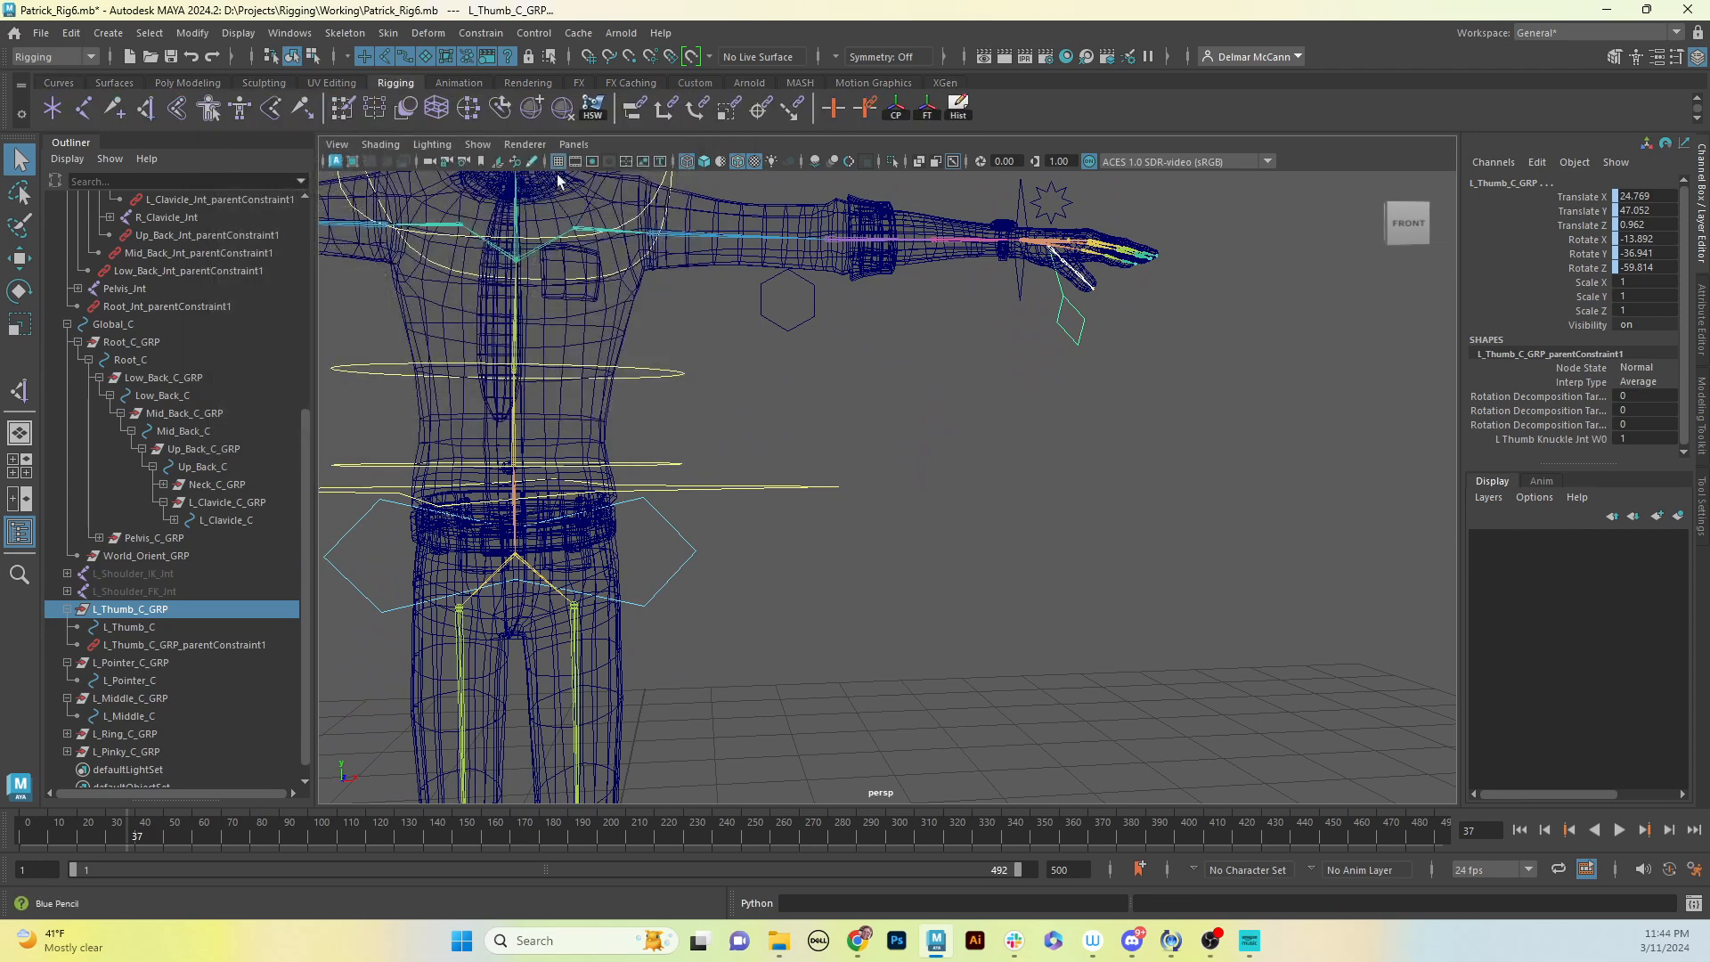
pyautogui.keyDown('alt'); pyautogui.moveTo(813, 541); pyautogui.dragTo(862, 303, button='middle'); pyautogui.keyUp('alt')
pyautogui.keyDown('alt'); pyautogui.moveTo(861, 303); pyautogui.dragTo(654, 553, button='right'); pyautogui.keyUp('alt')
pyautogui.keyDown('alt'); pyautogui.moveTo(697, 503); pyautogui.dragTo(733, 553); pyautogui.keyUp('alt')
pyautogui.keyDown('alt'); pyautogui.moveTo(800, 611); pyautogui.dragTo(812, 417, button='middle'); pyautogui.keyUp('alt')
pyautogui.keyDown('alt'); pyautogui.moveTo(940, 363); pyautogui.dragTo(850, 698, button='middle'); pyautogui.keyUp('alt')
pyautogui.keyDown('alt'); pyautogui.moveTo(869, 401); pyautogui.dragTo(905, 471); pyautogui.keyUp('alt')
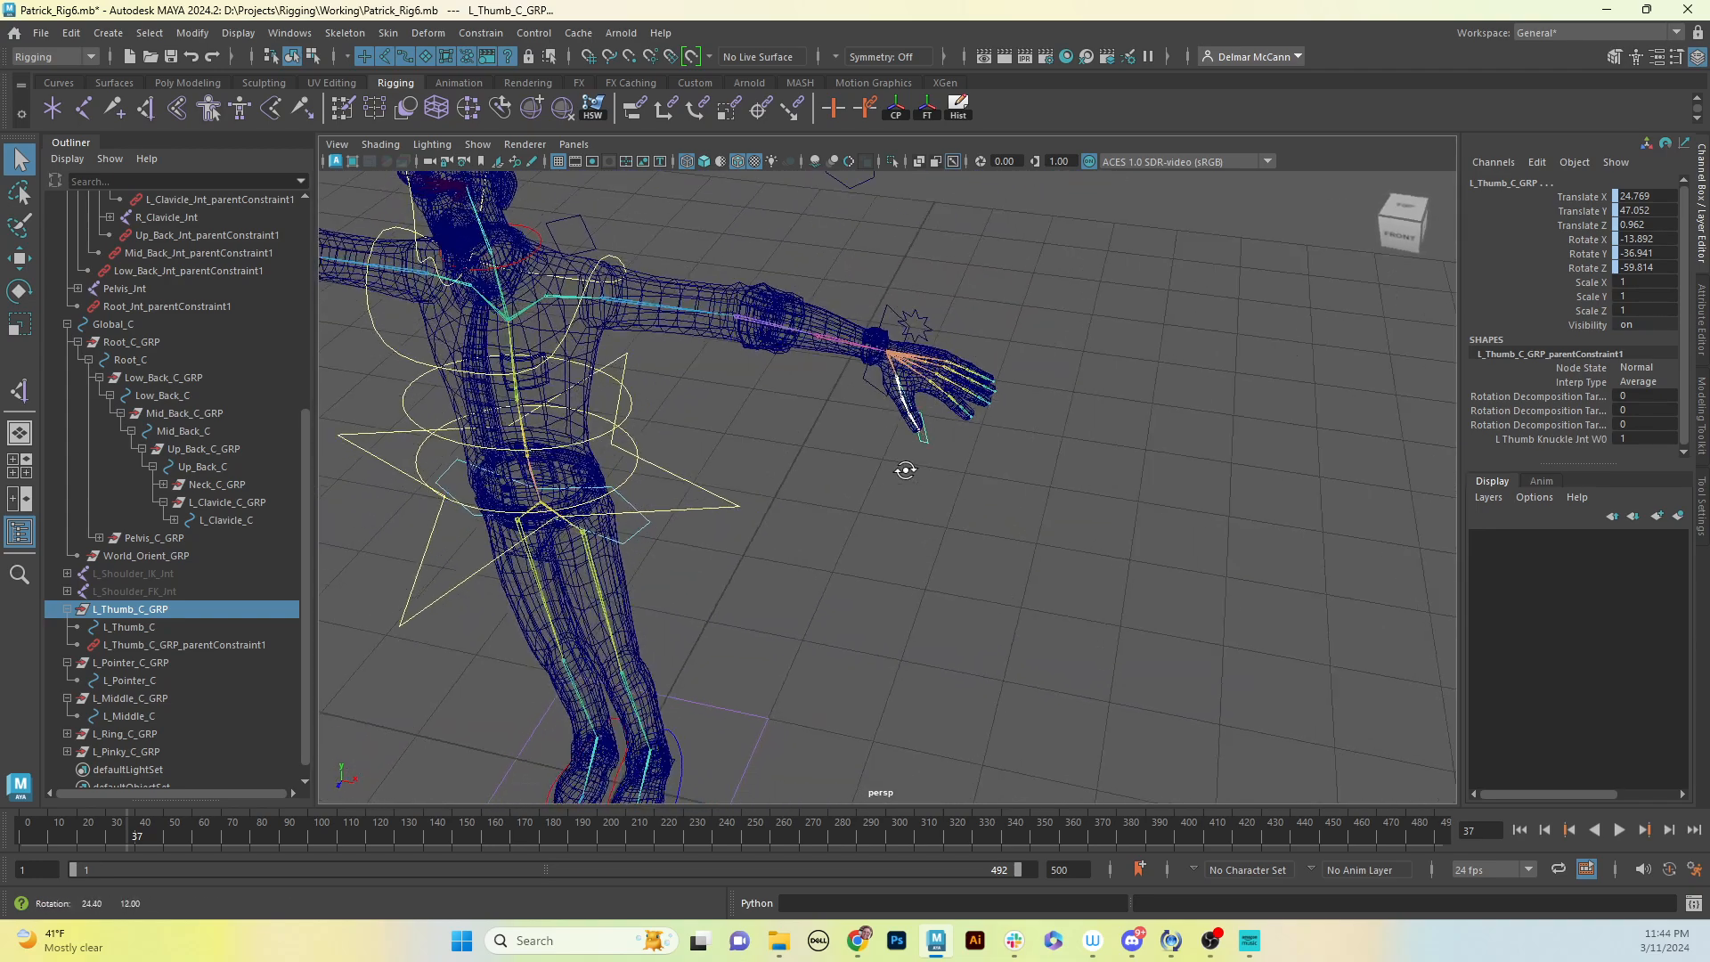
pyautogui.keyDown('alt'); pyautogui.moveTo(833, 477); pyautogui.dragTo(1094, 433, button='right'); pyautogui.keyUp('alt')
pyautogui.click(969, 312)
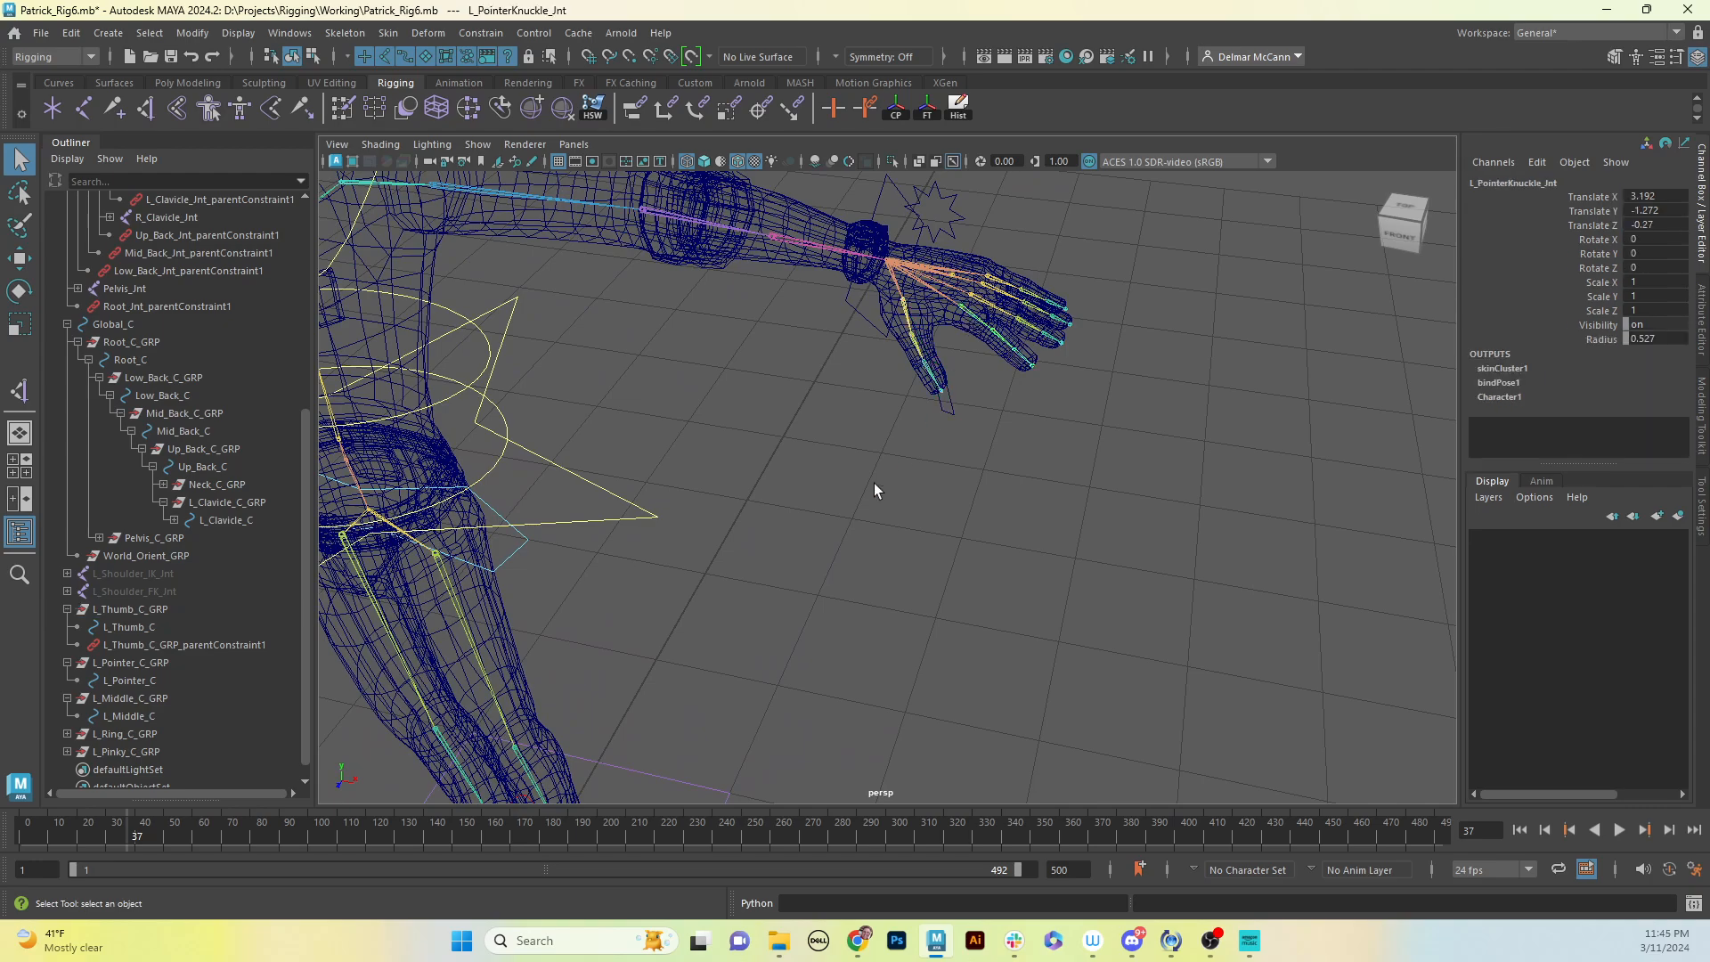
pyautogui.keyDown('alt'); pyautogui.moveTo(874, 483); pyautogui.dragTo(898, 447, button='middle'); pyautogui.keyUp('alt')
pyautogui.keyDown('alt'); pyautogui.moveTo(859, 456); pyautogui.dragTo(898, 444); pyautogui.keyUp('alt')
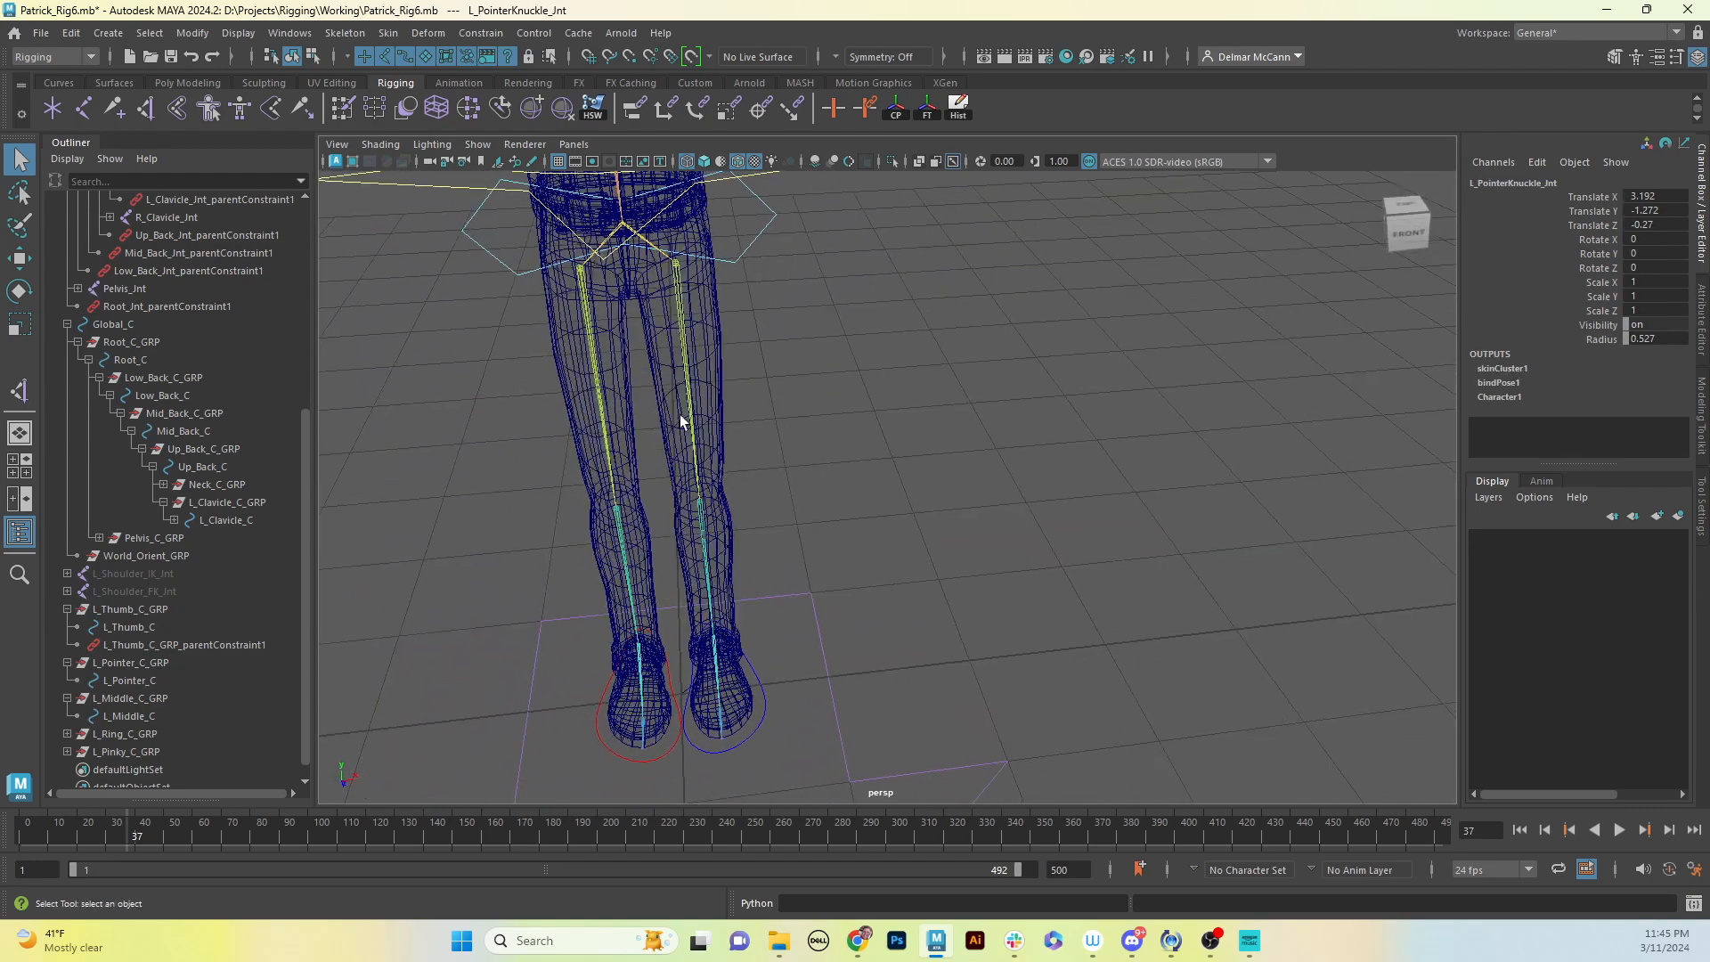
pyautogui.click(145, 664)
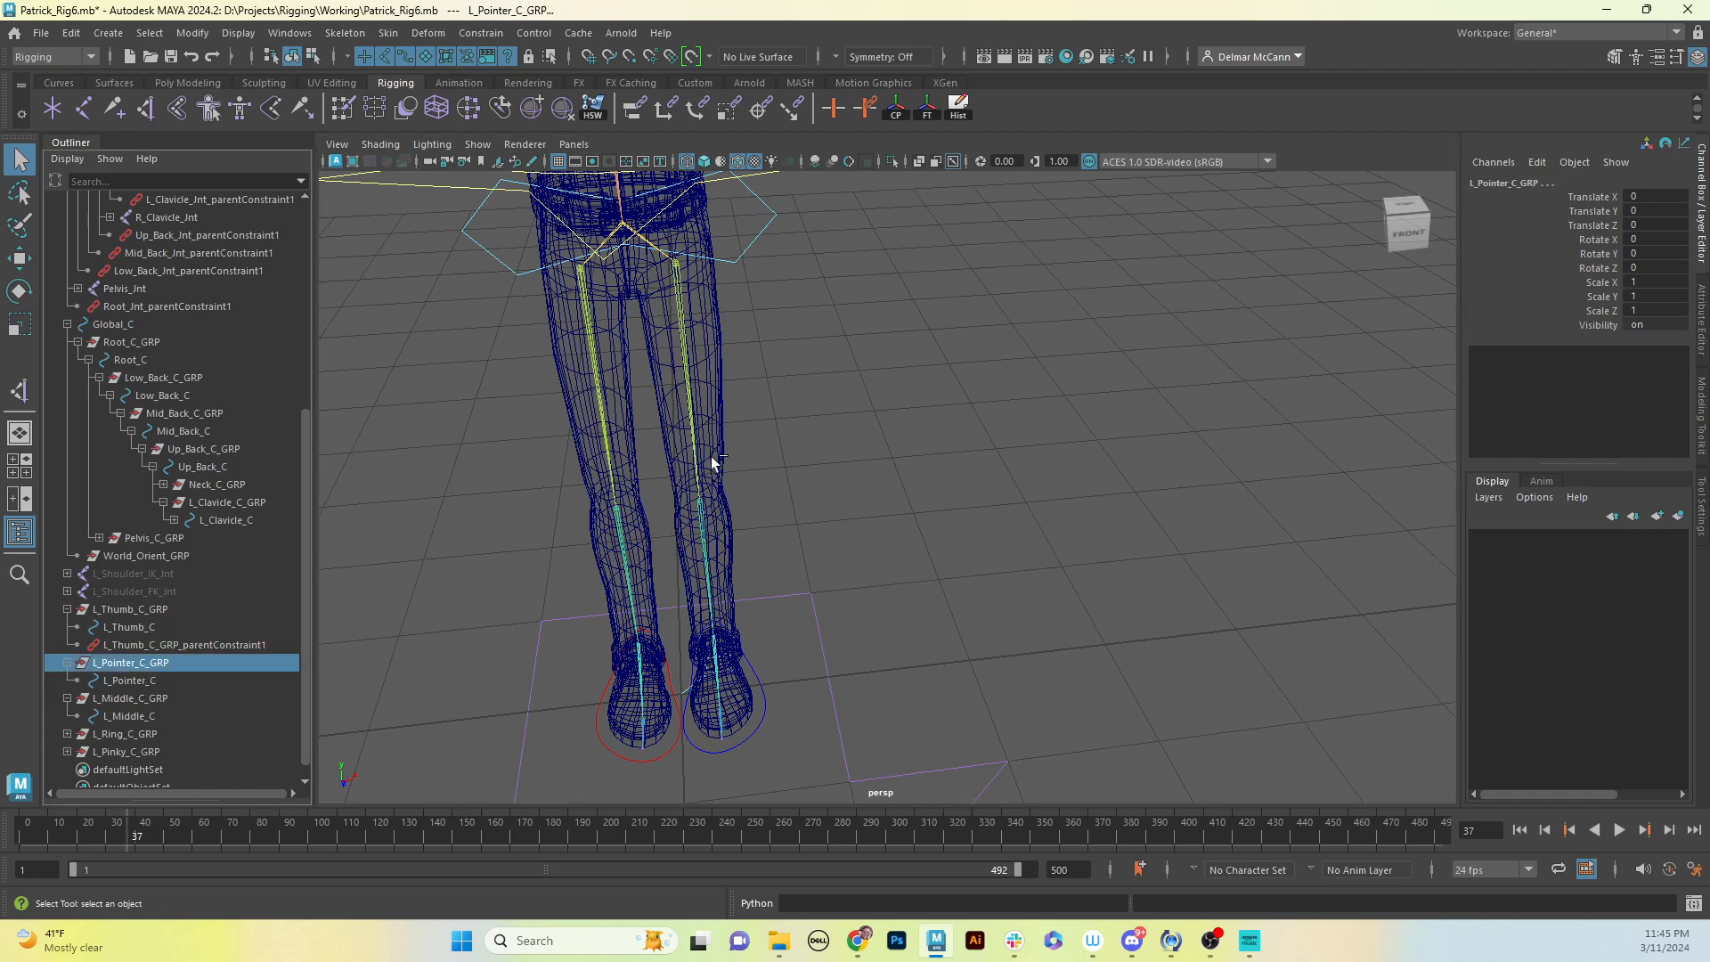
pyautogui.click(635, 109)
# Step: Parent-constrain L_Middle_C_GRP to the L_MiddleKnuckle_Jnt joint using the same constraint settings
pyautogui.keyDown('alt'); pyautogui.moveTo(1078, 361); pyautogui.dragTo(968, 488); pyautogui.keyUp('alt')
pyautogui.keyDown('alt'); pyautogui.moveTo(918, 572); pyautogui.dragTo(633, 557); pyautogui.keyUp('alt')
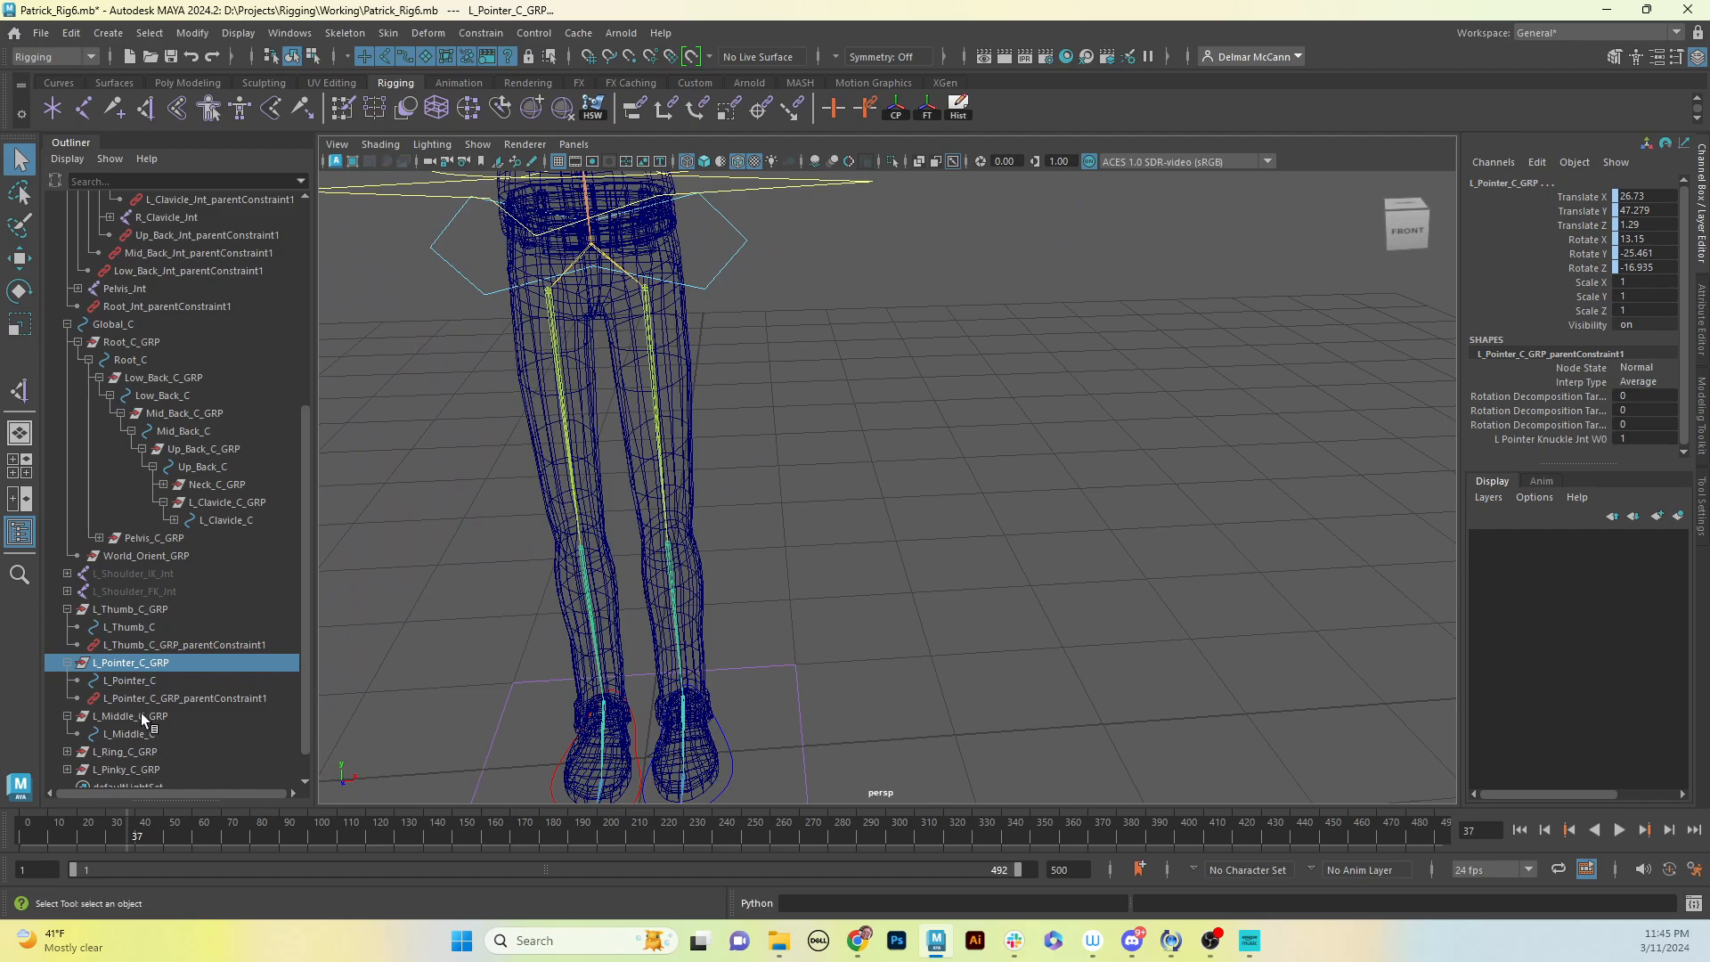
pyautogui.keyDown('alt'); pyautogui.moveTo(793, 535); pyautogui.dragTo(878, 513); pyautogui.keyUp('alt')
pyautogui.click(1018, 433)
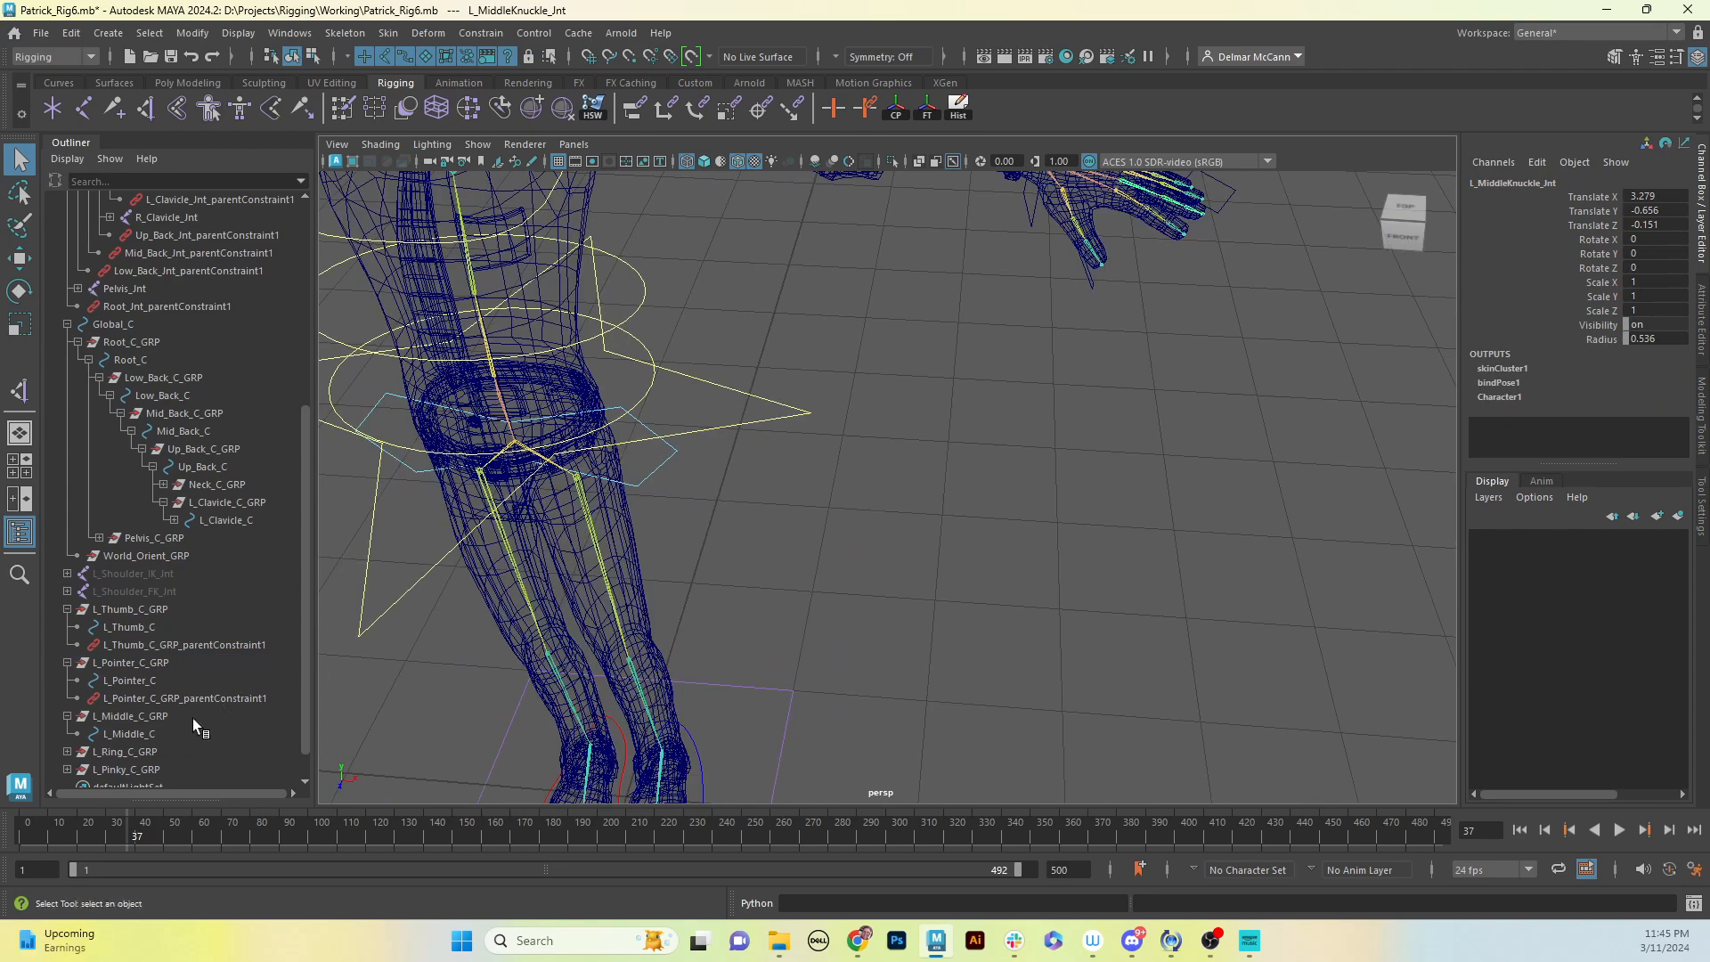
pyautogui.click(146, 718)
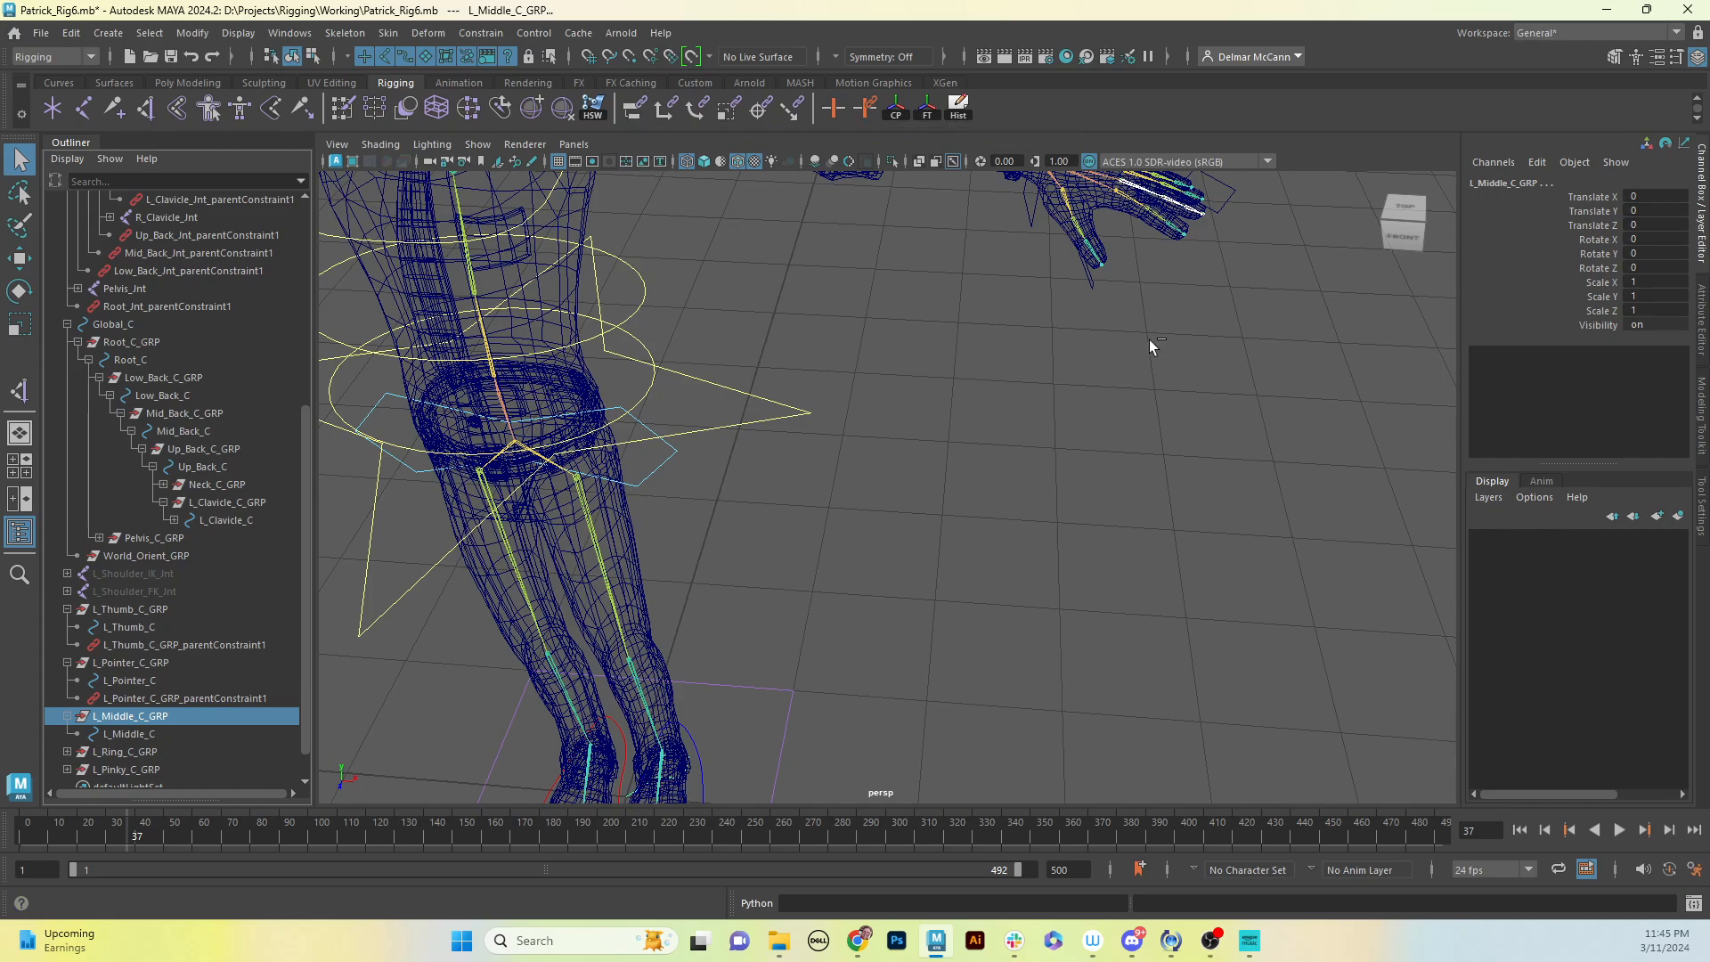
pyautogui.keyDown('alt'); pyautogui.moveTo(1149, 340); pyautogui.dragTo(1089, 515, button='middle'); pyautogui.keyUp('alt')
pyautogui.keyDown('alt'); pyautogui.moveTo(1088, 515); pyautogui.dragTo(1127, 447); pyautogui.keyUp('alt')
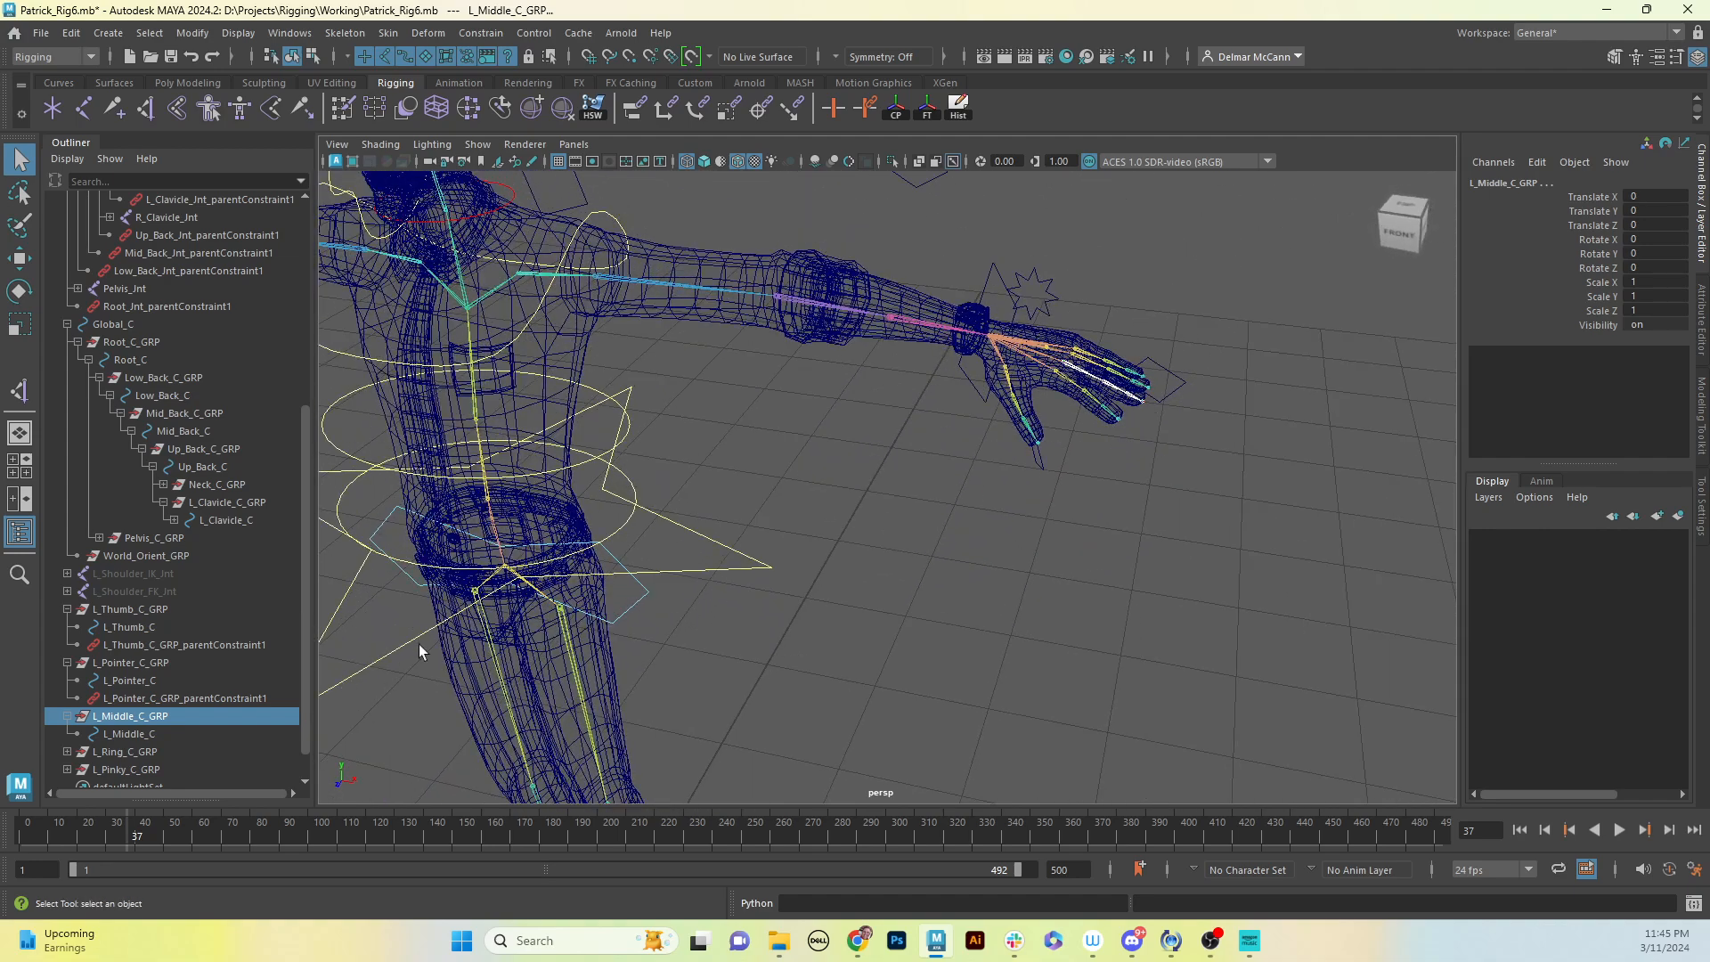
pyautogui.click(635, 109)
pyautogui.keyDown('alt'); pyautogui.moveTo(1069, 600); pyautogui.dragTo(1062, 559); pyautogui.keyUp('alt')
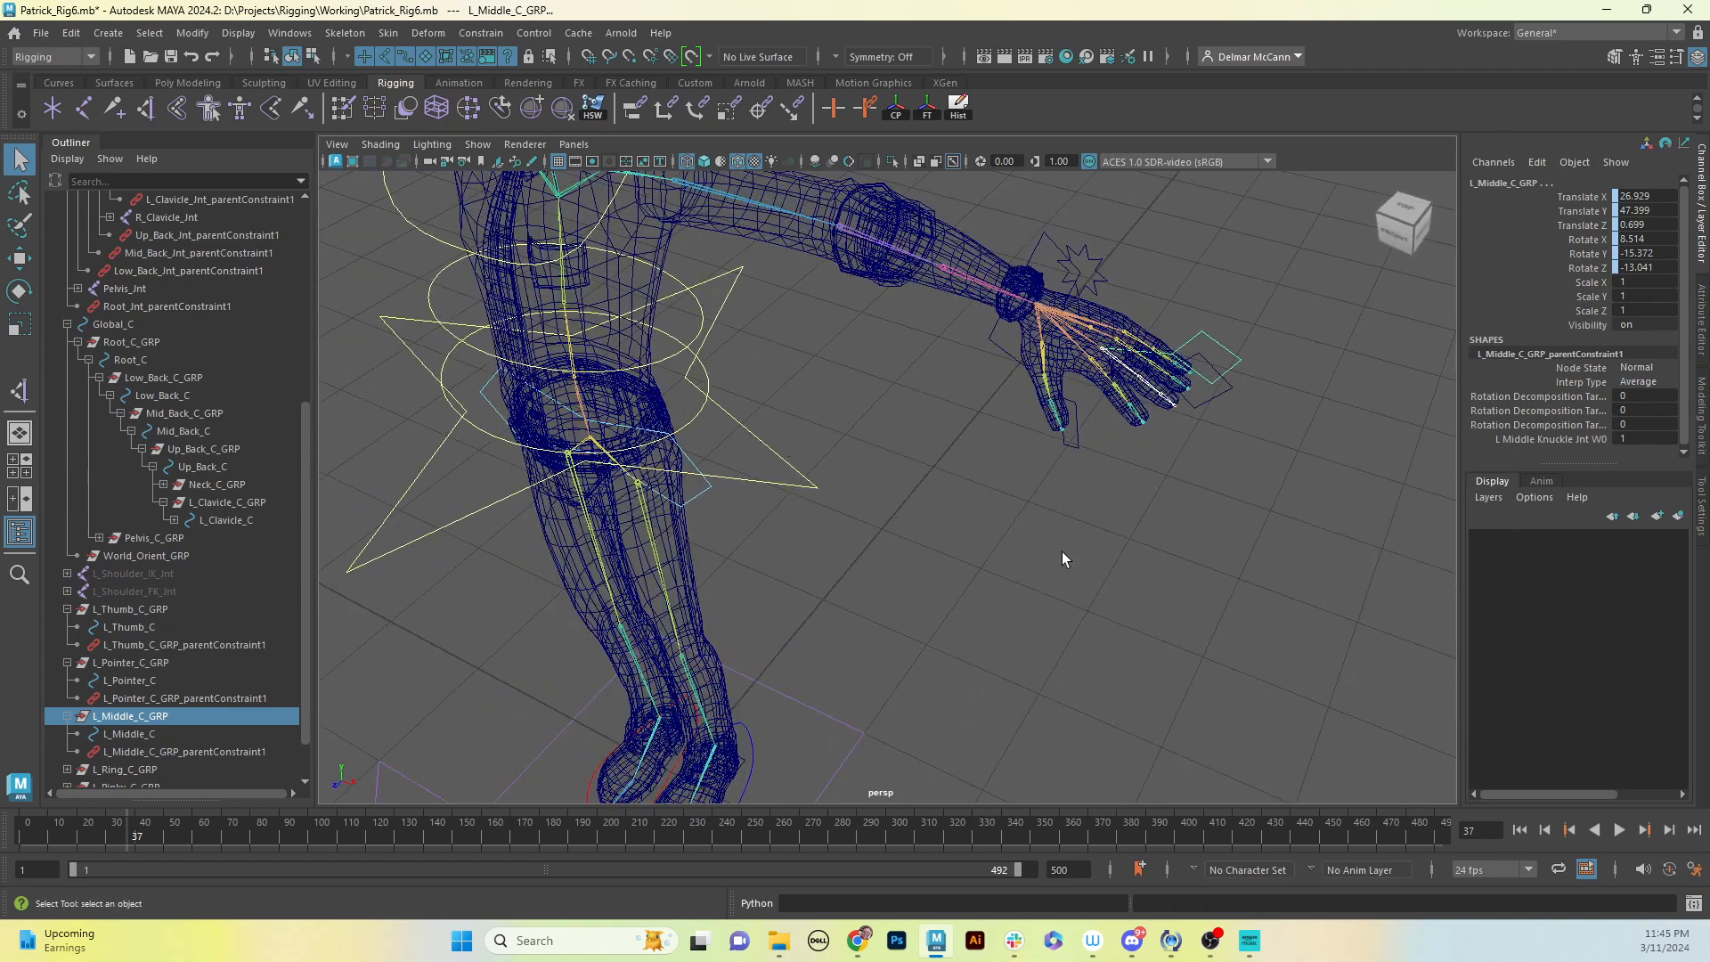
# Step: Parent-constrain L_Ring_C_GRP to the L_RingKnuckle_Jnt joint using the same constraint settings
pyautogui.moveTo(1119, 443)
pyautogui.keyDown('alt'); pyautogui.mouseDown()
pyautogui.moveTo(1084, 457)
pyautogui.moveTo(1090, 442)
pyautogui.mouseUp(); pyautogui.keyUp('alt')
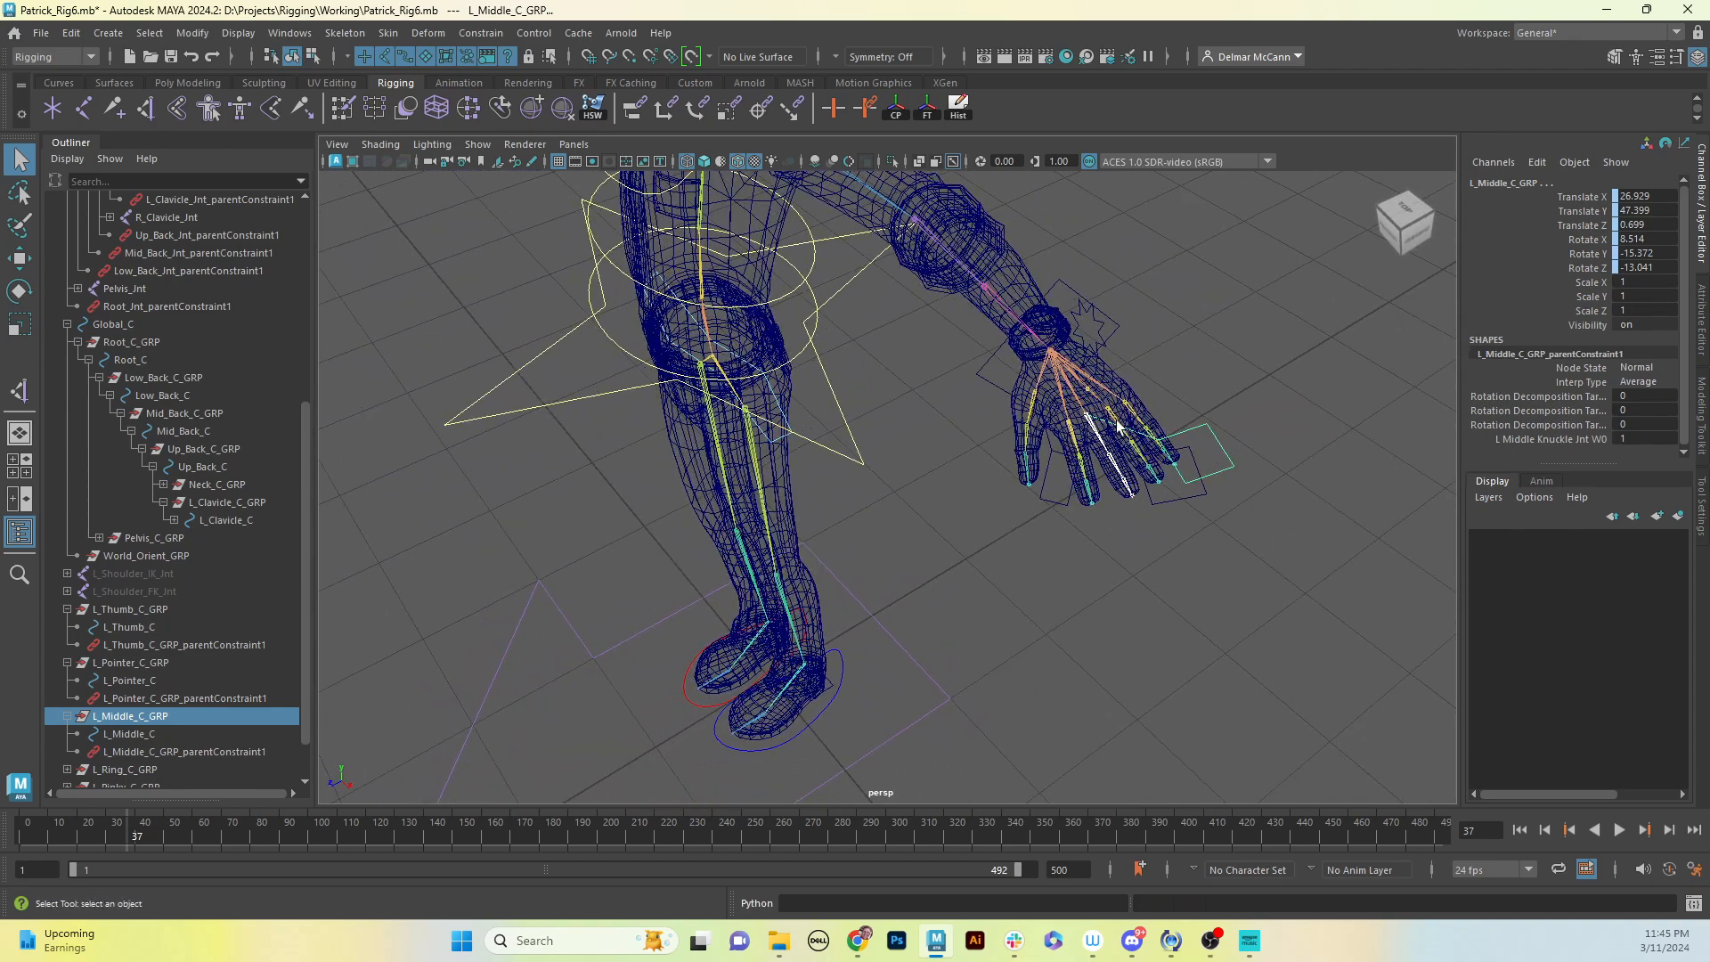
pyautogui.click(1136, 417)
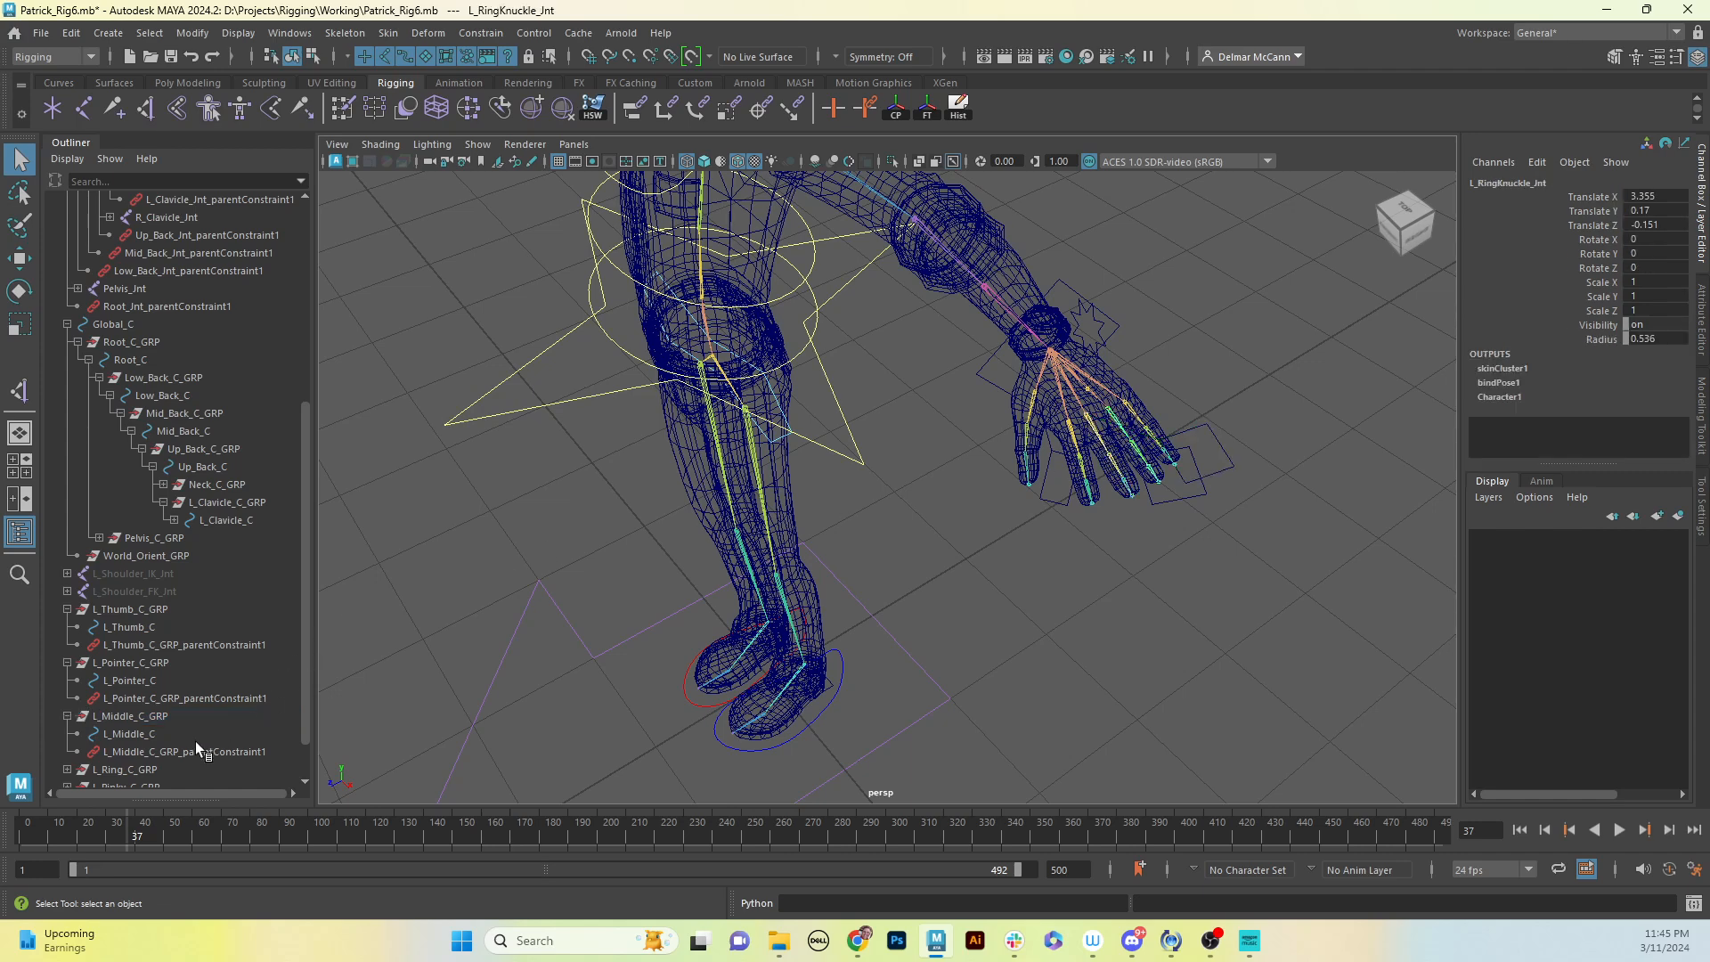
pyautogui.click(146, 768)
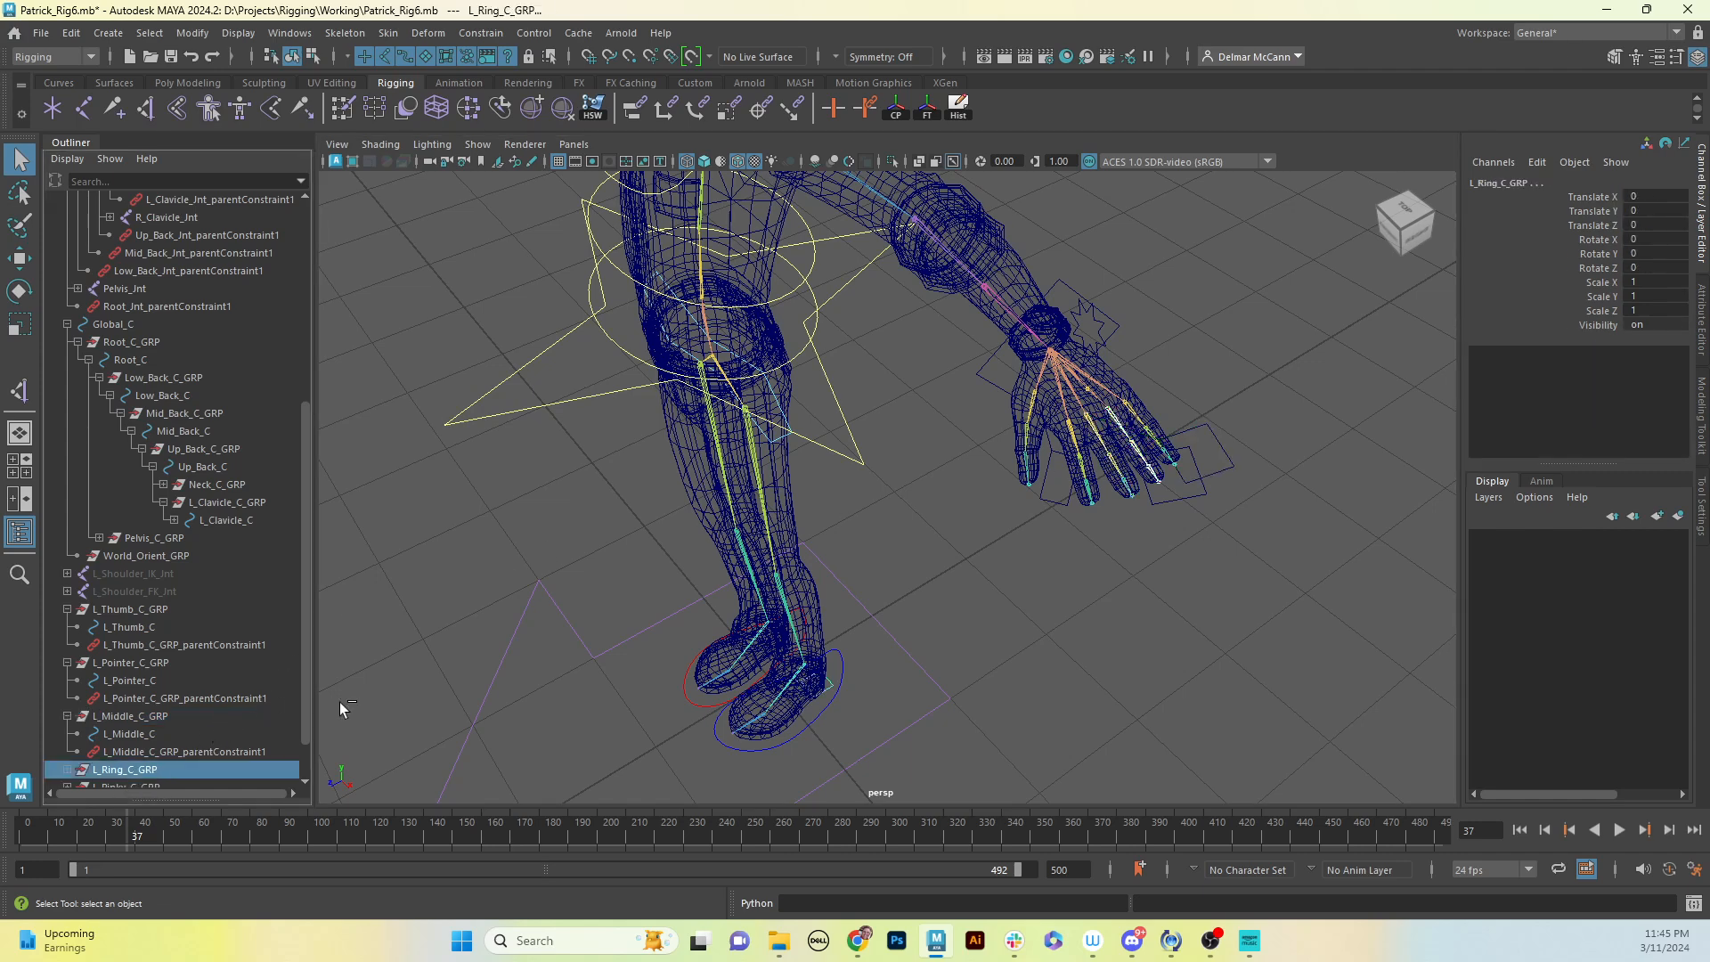
pyautogui.click(637, 114)
pyautogui.keyDown('alt'); pyautogui.moveTo(1063, 544); pyautogui.dragTo(1116, 466, button='middle'); pyautogui.keyUp('alt')
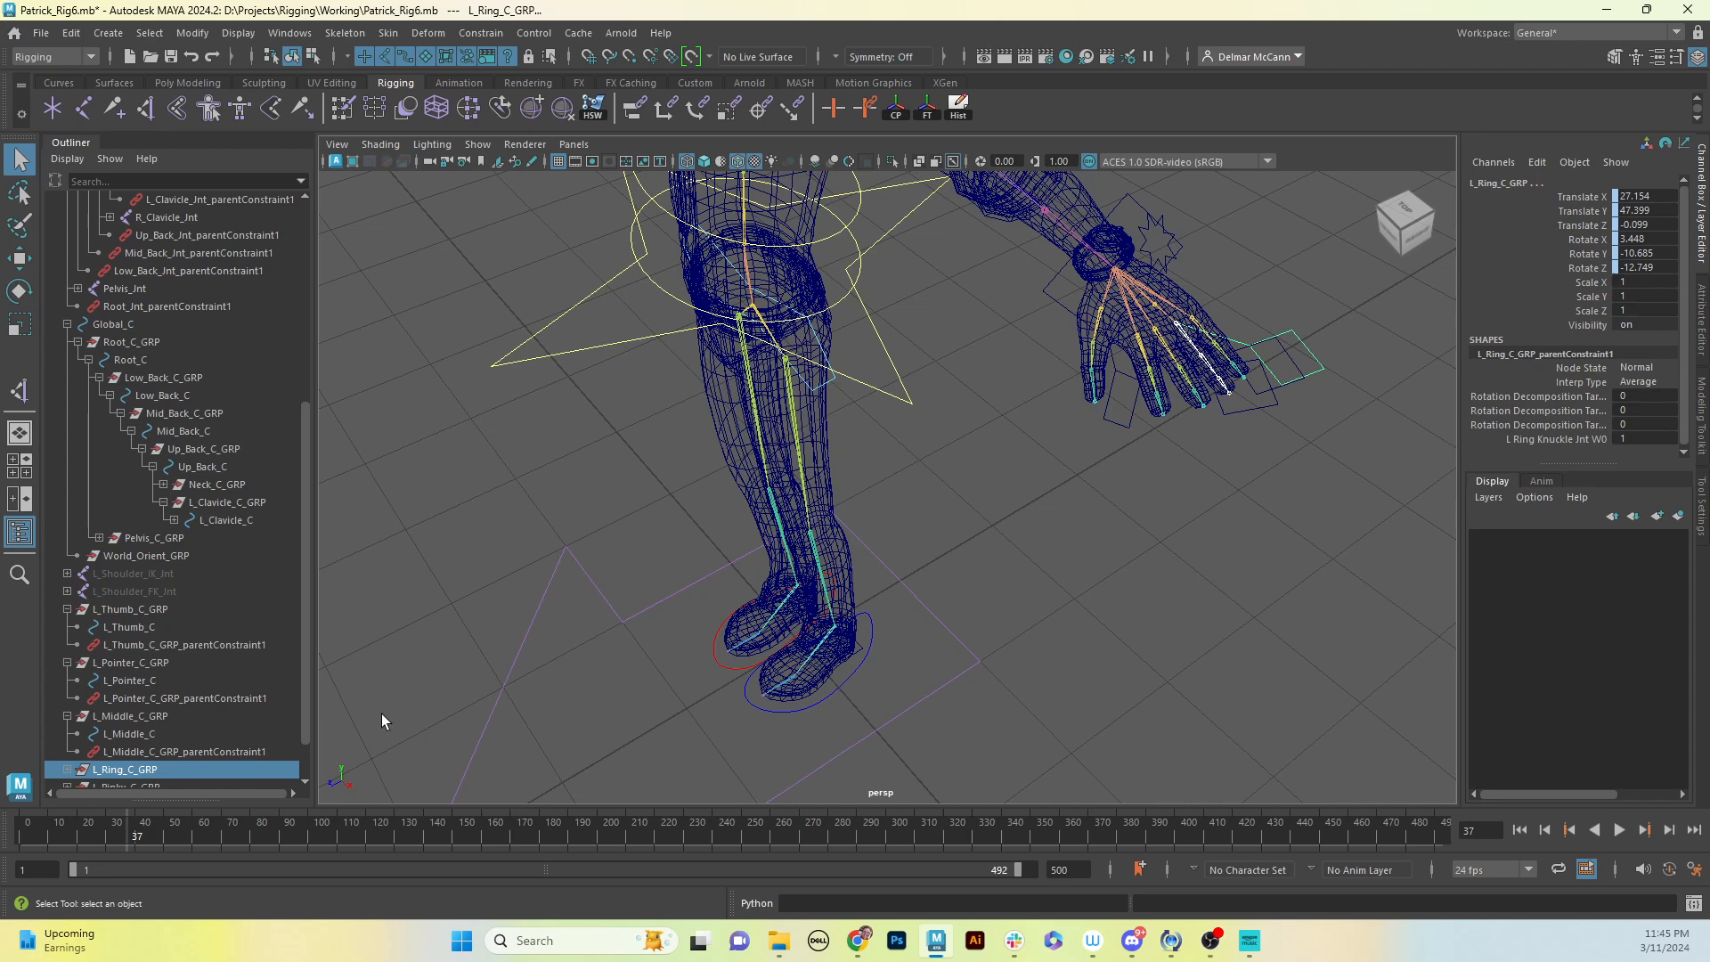
# Step: Parent-constrain L_Pinky_C_GRP to the L_PinkyKnuckle_Jnt joint using the same constraint settings
pyautogui.click(1199, 325)
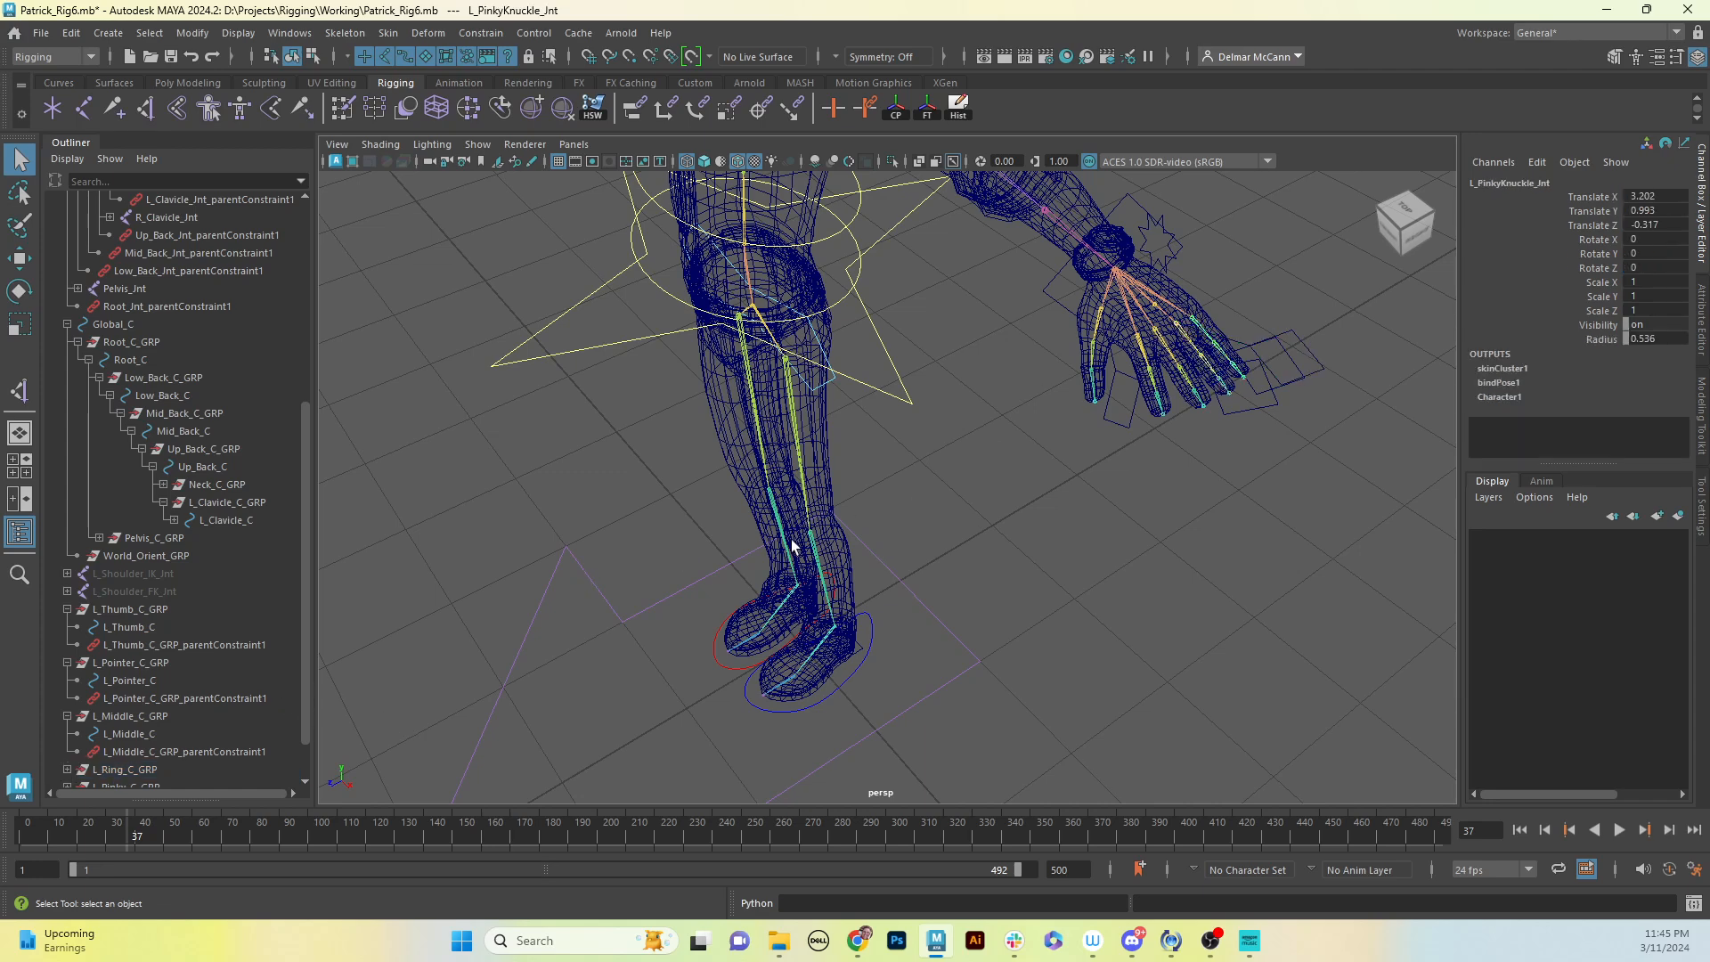
pyautogui.moveTo(305, 674); pyautogui.dragTo(308, 745)
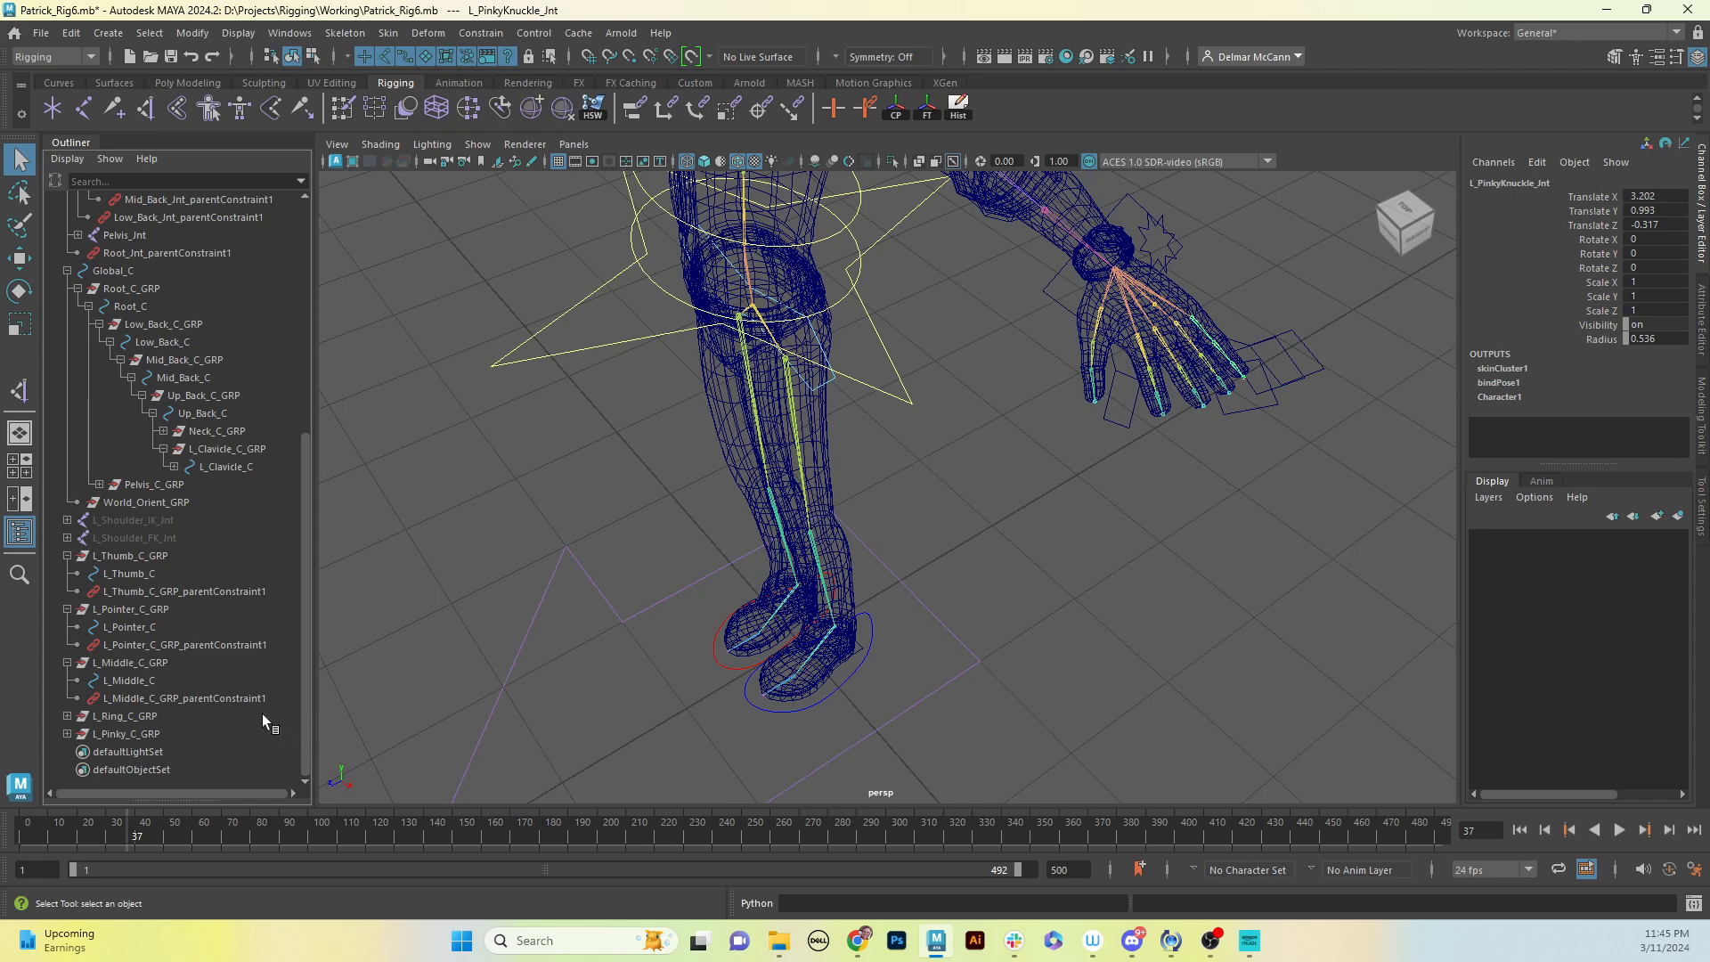
pyautogui.click(131, 736)
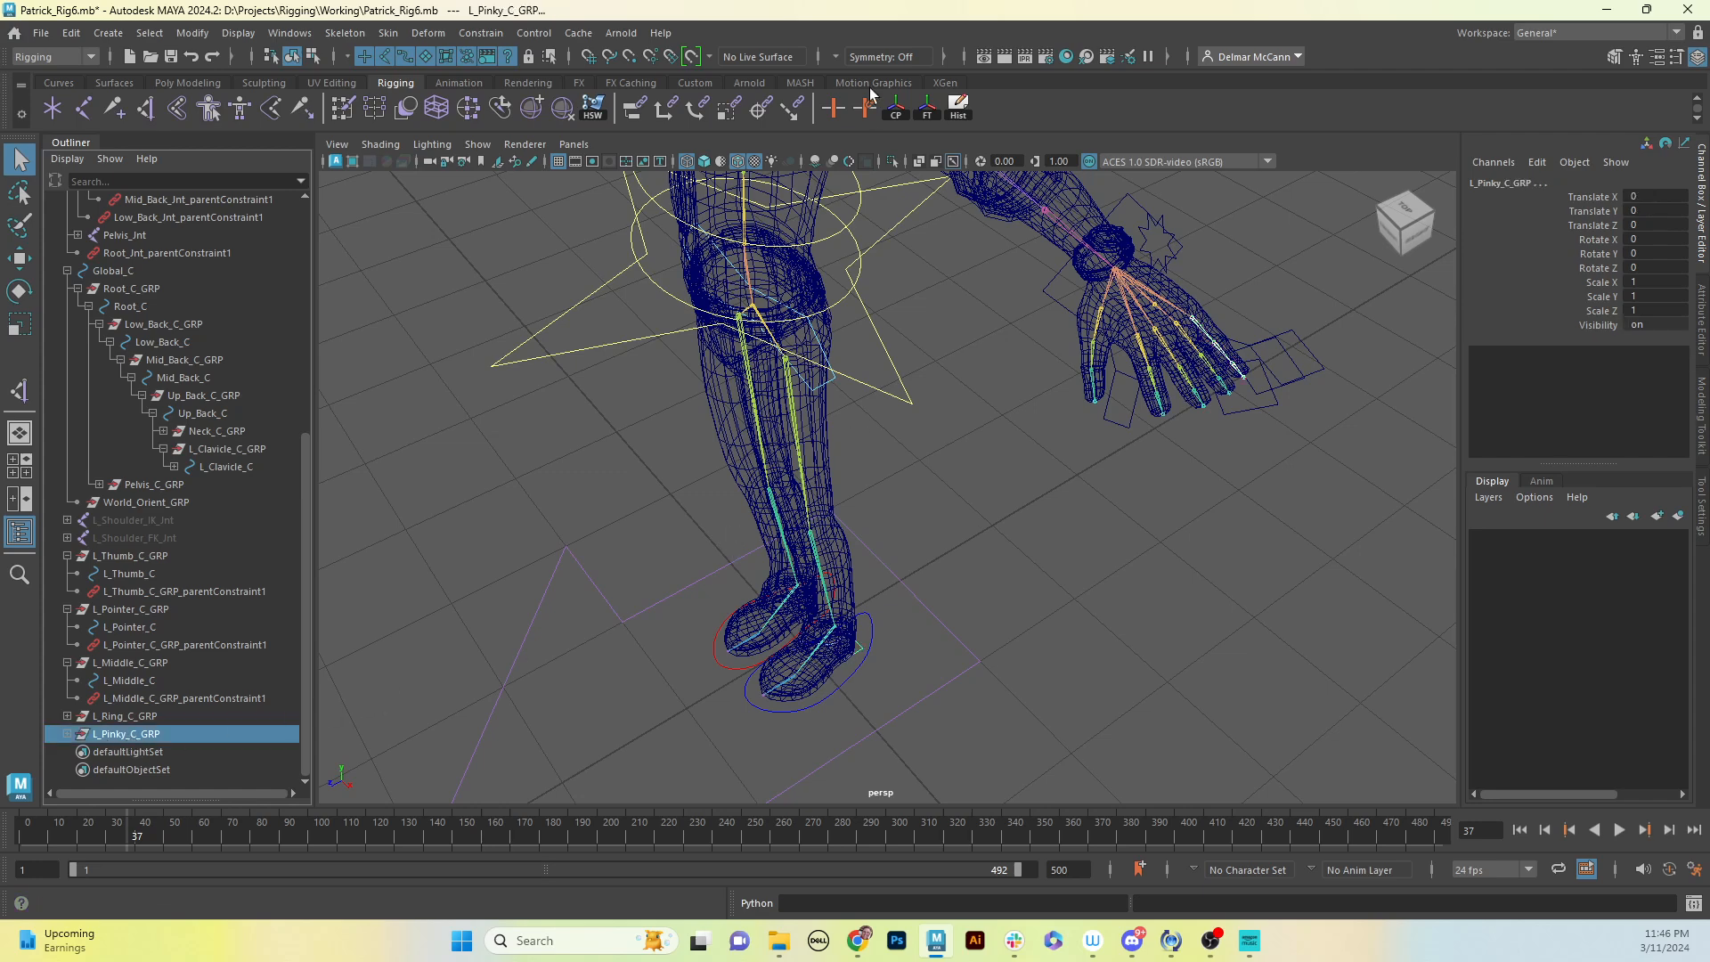
pyautogui.click(633, 115)
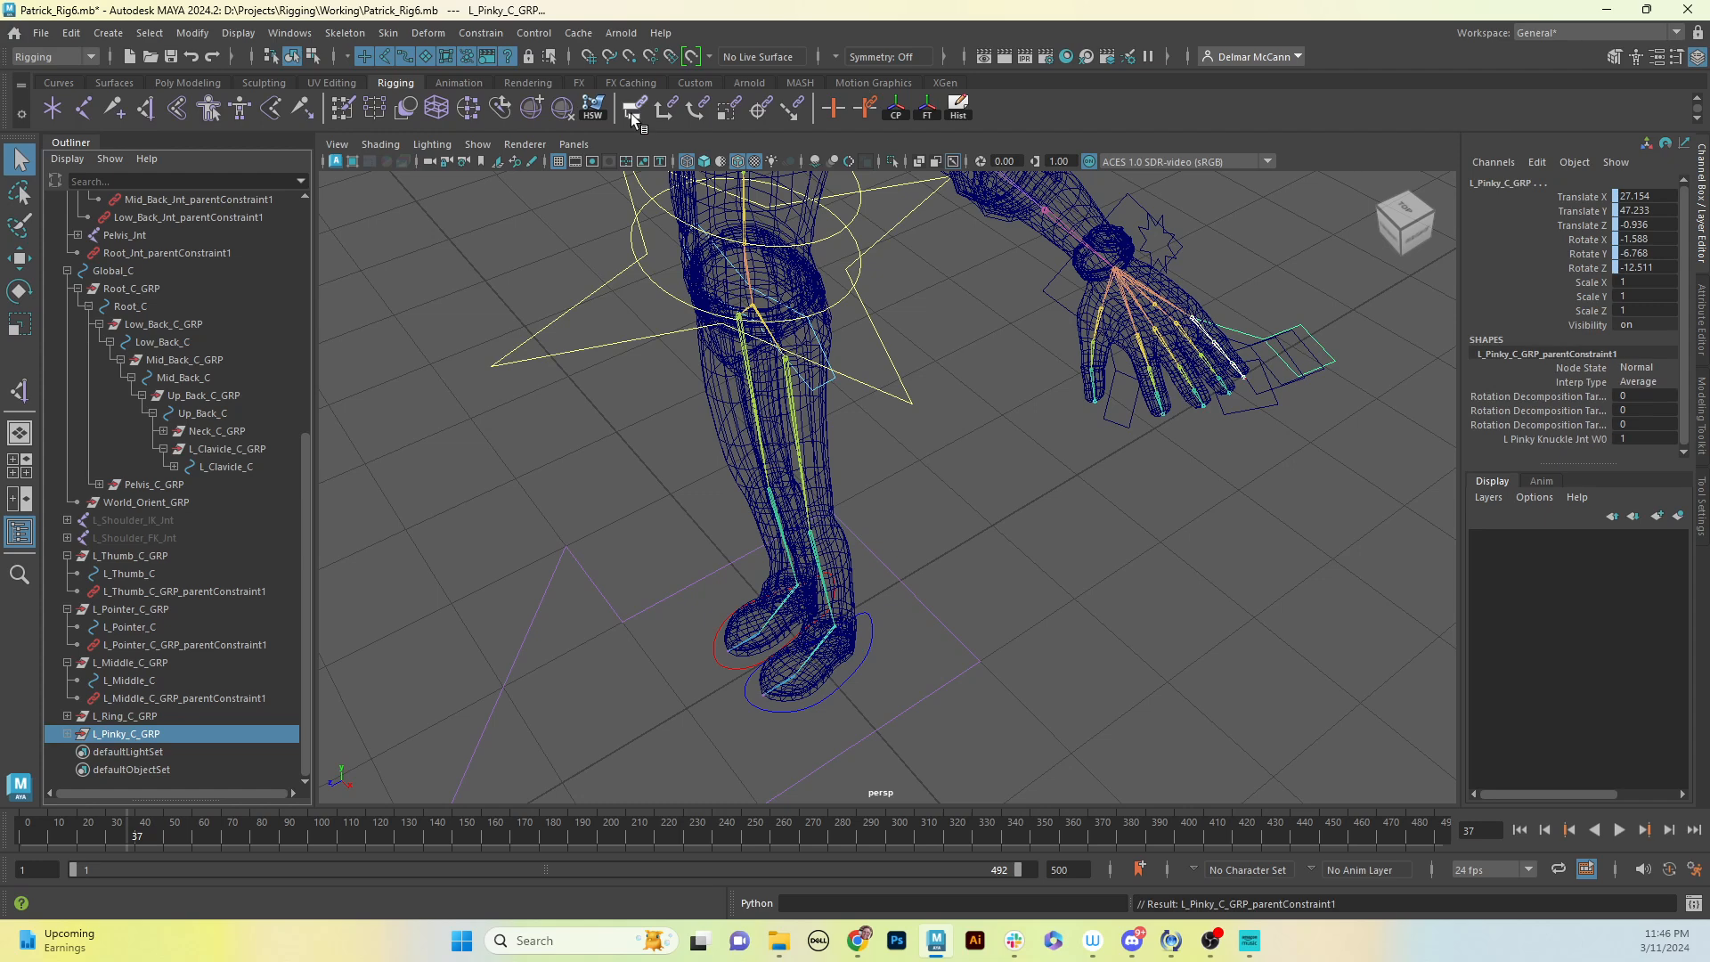
# Step: Delete the parentConstraint1 nodes under the L_Pinky, L_Ring, L_Middle, L_Pointer and L_Thumb control groups
pyautogui.click(67, 735)
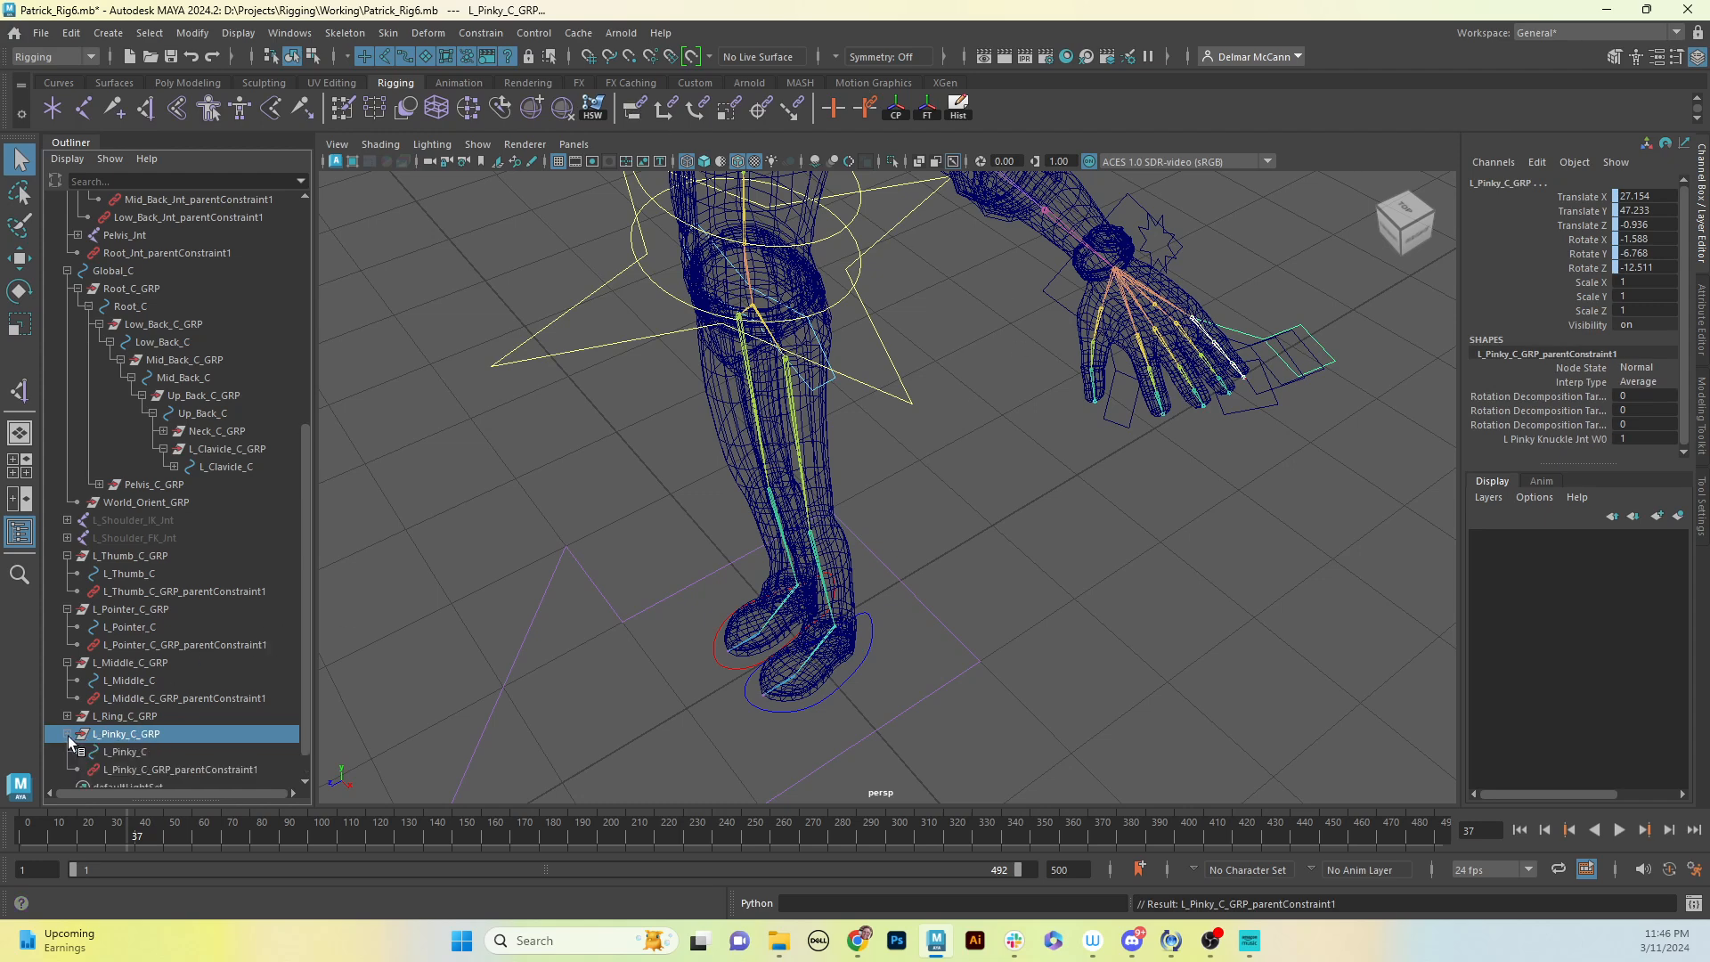
pyautogui.scroll(-1, 302, 666)
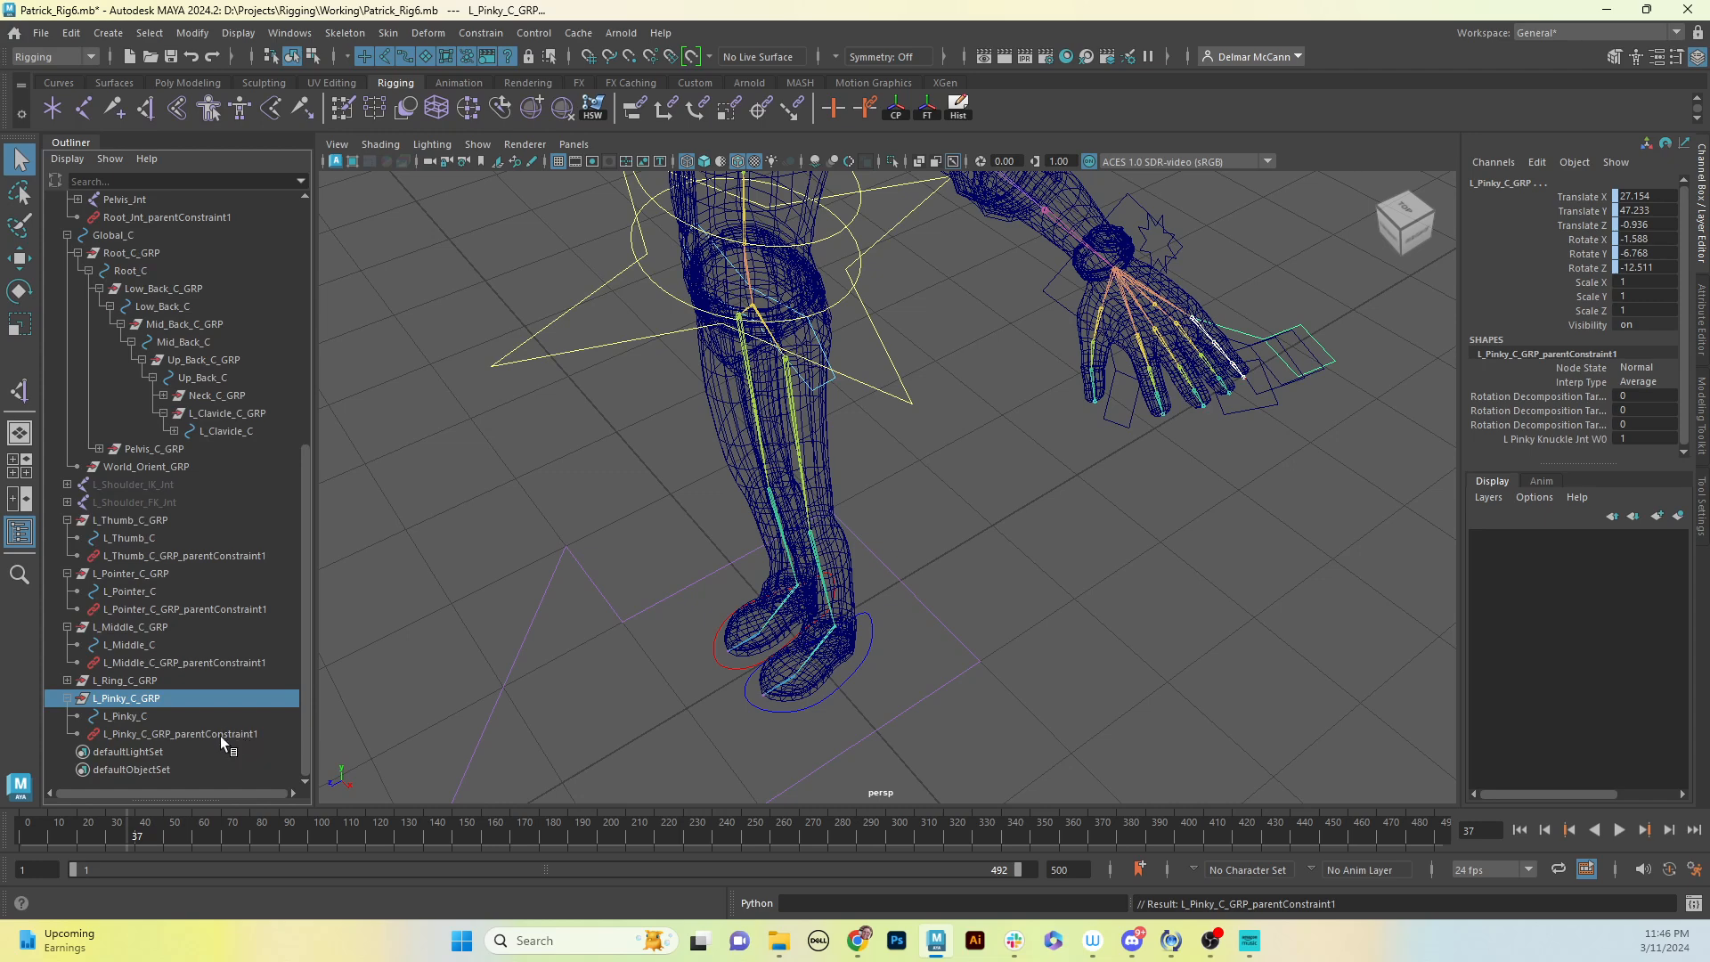
pyautogui.click(68, 680)
pyautogui.scroll(-2, 303, 666)
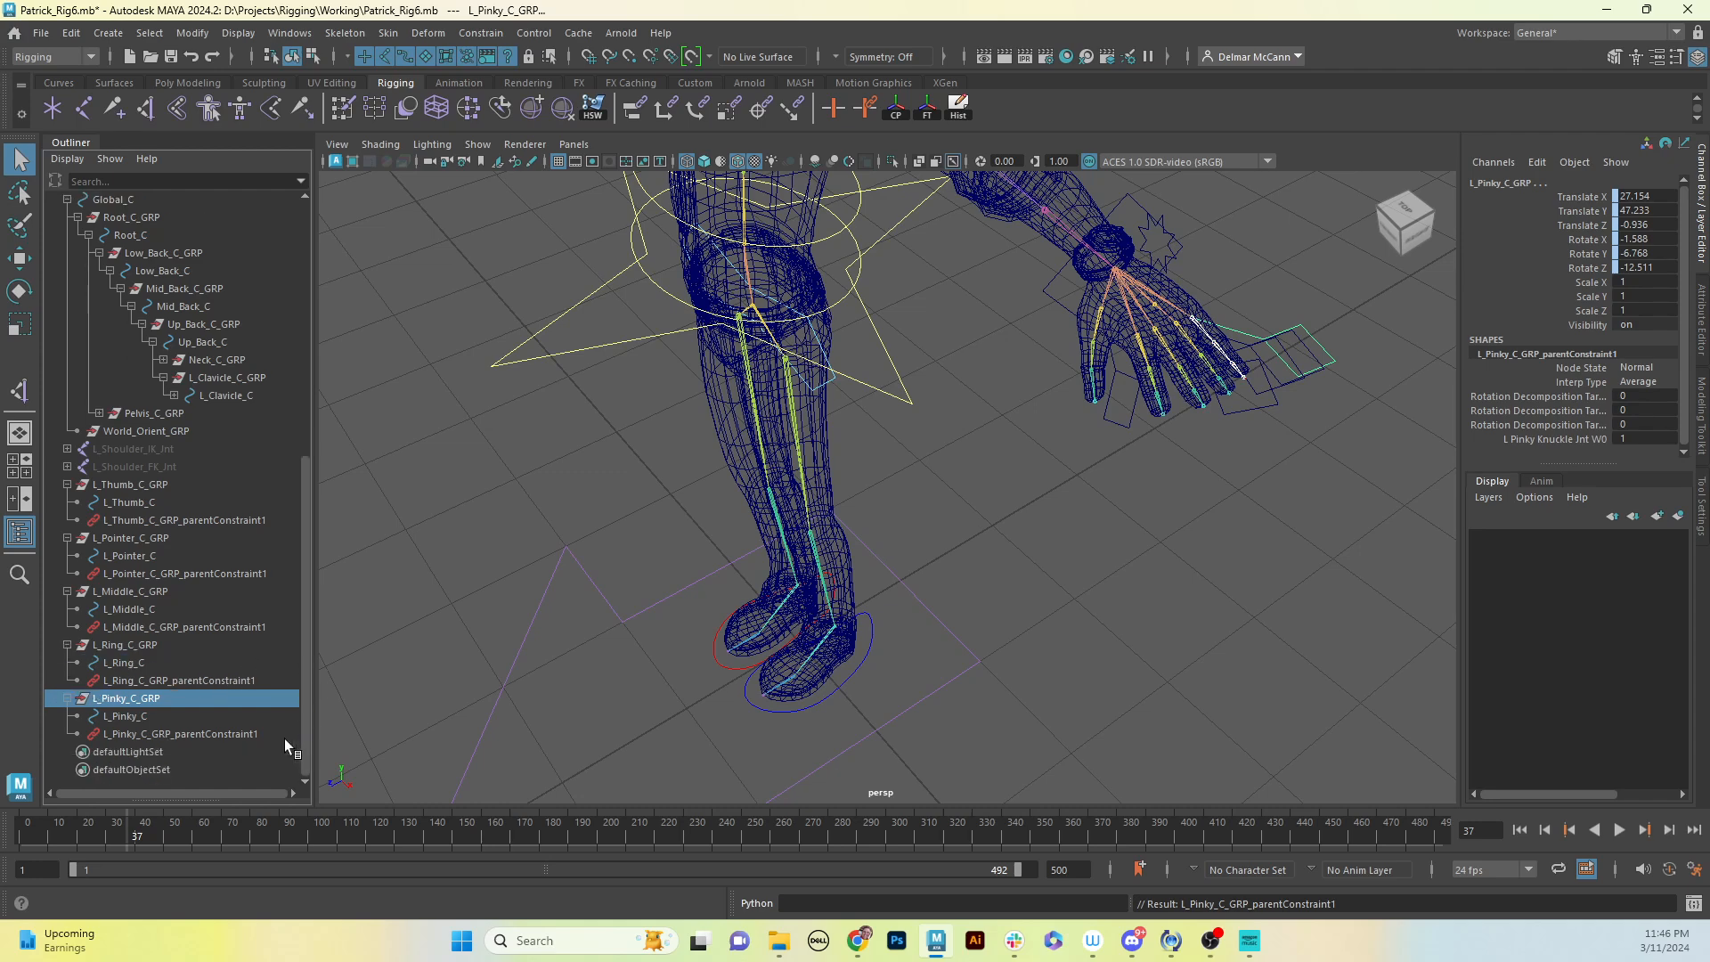
pyautogui.click(227, 731)
pyautogui.press('Delete')
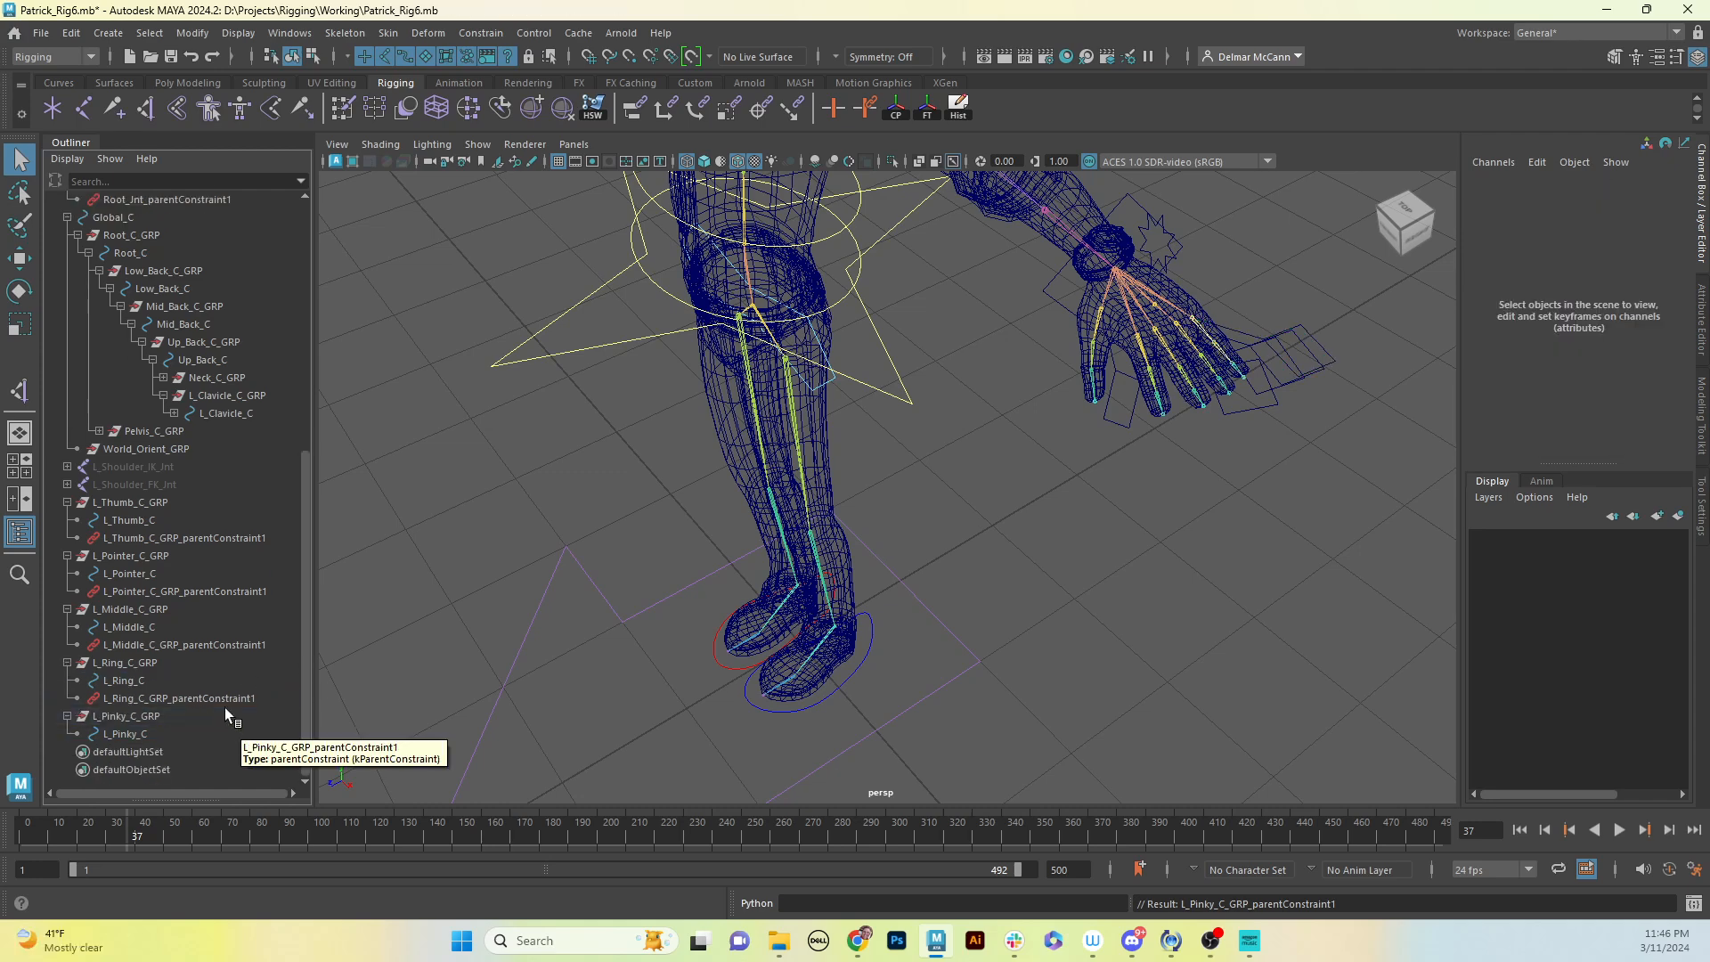
pyautogui.click(222, 697)
pyautogui.press('Delete')
pyautogui.click(239, 661)
pyautogui.press('Delete')
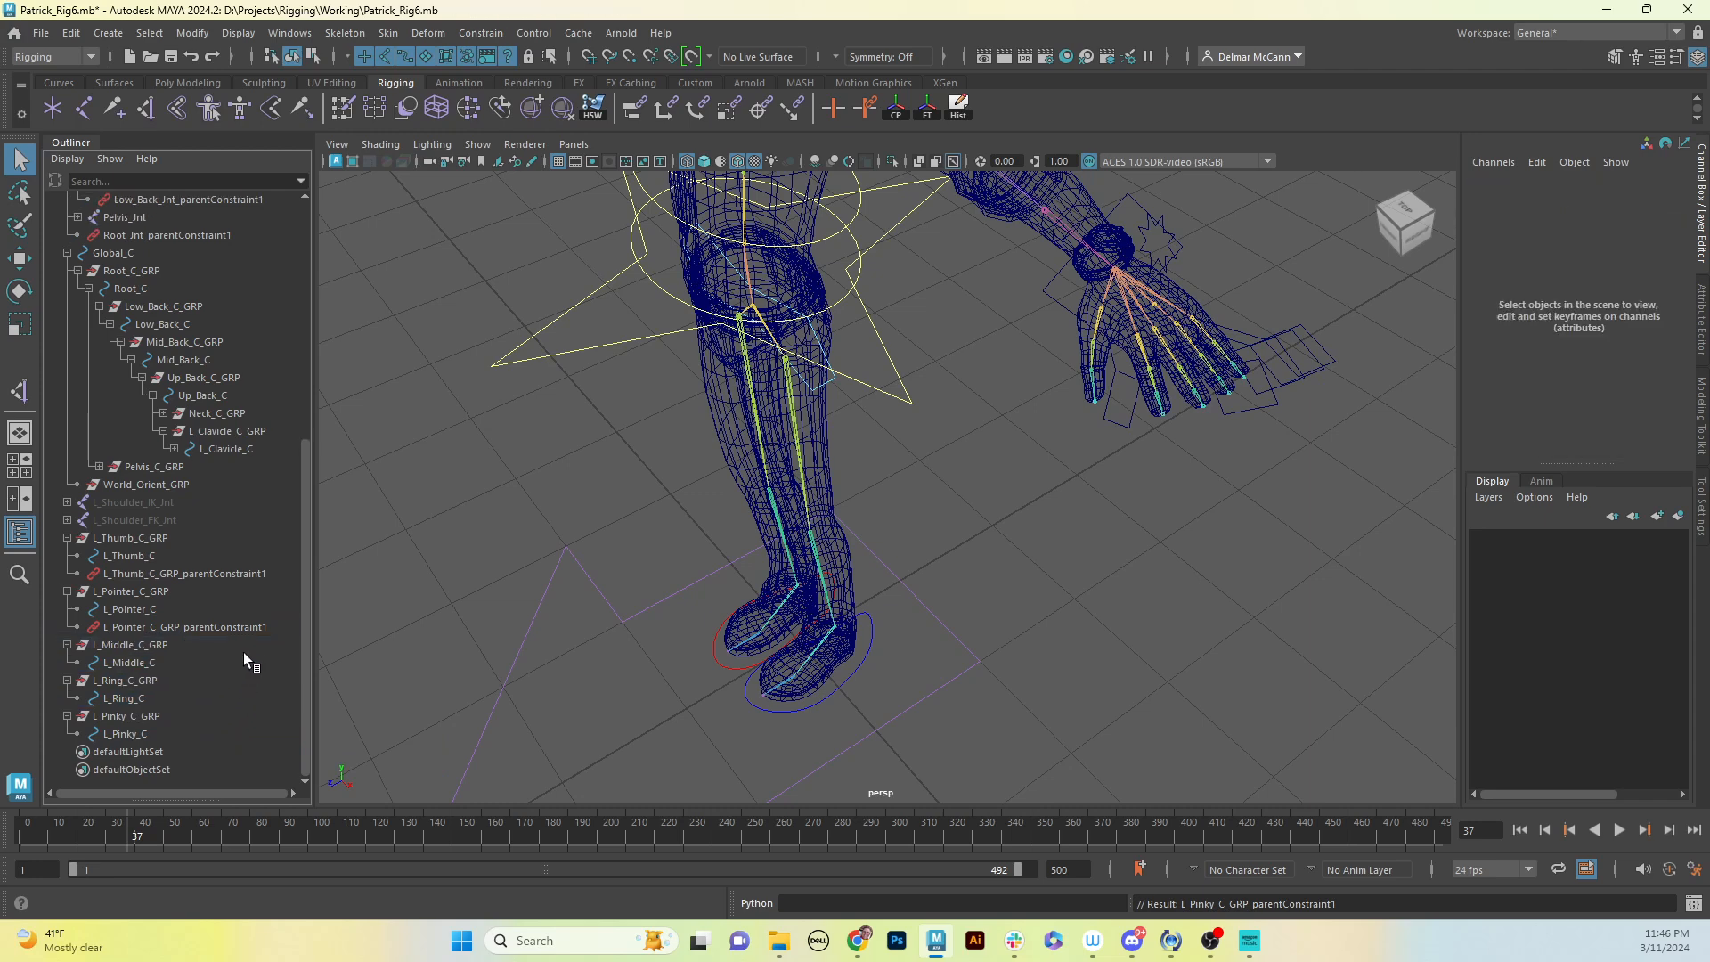
pyautogui.click(237, 623)
pyautogui.press('Delete')
pyautogui.click(241, 591)
pyautogui.press('Delete')
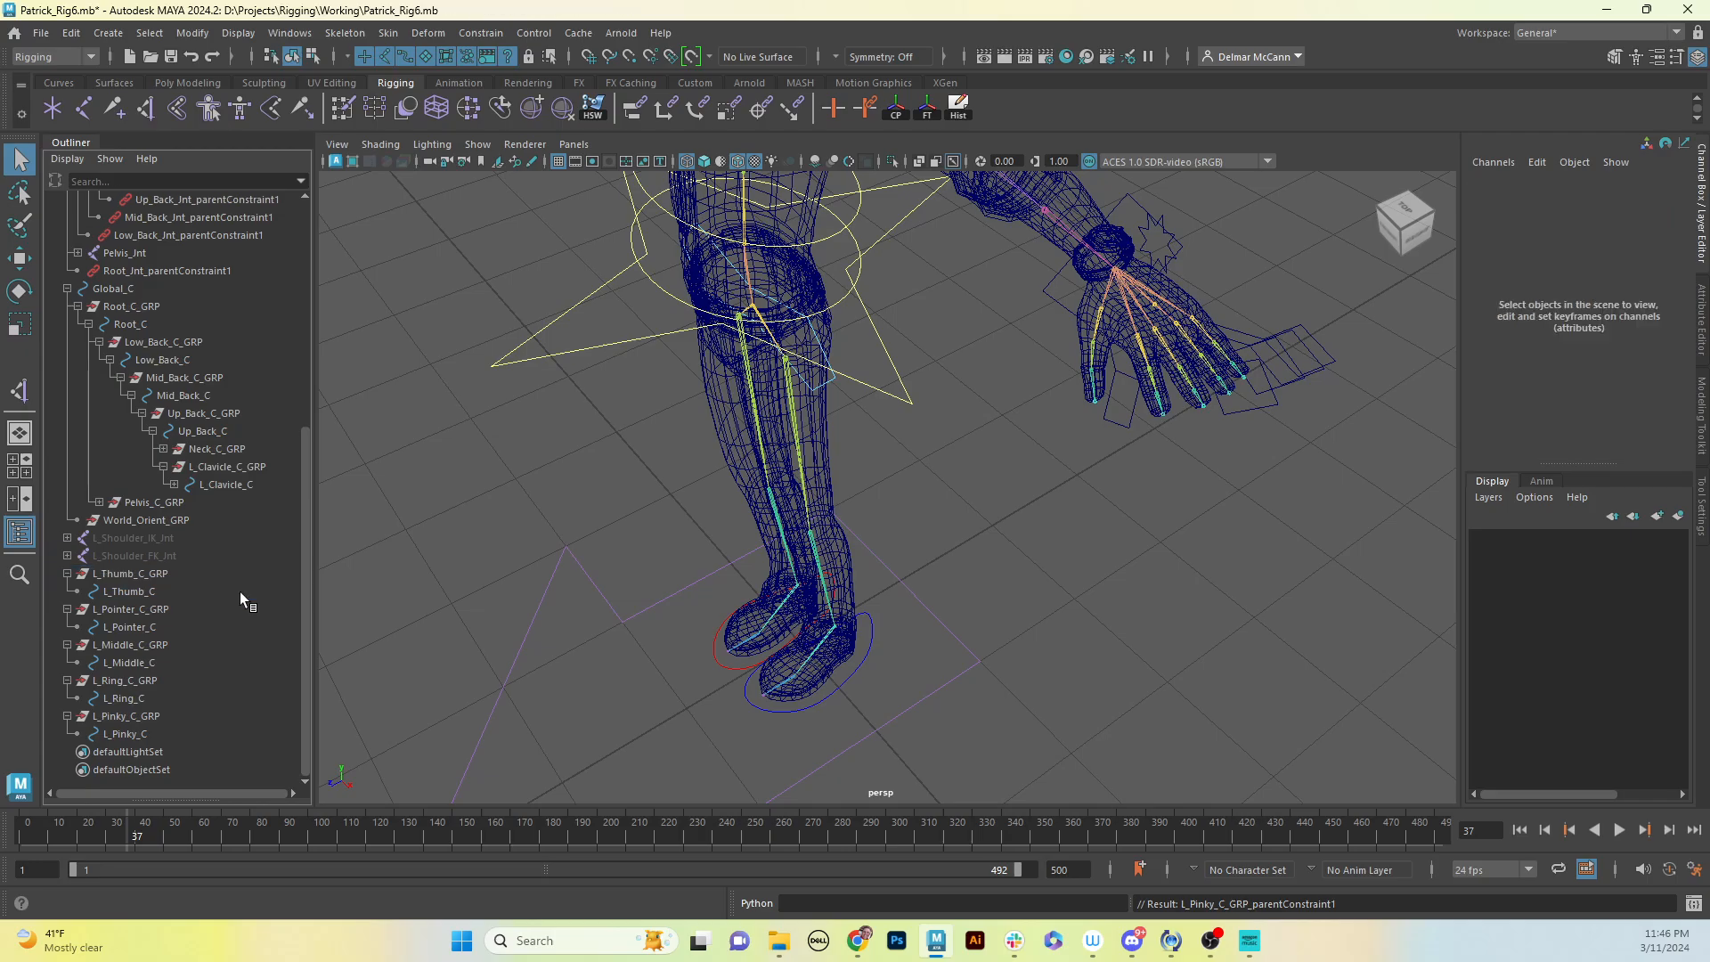
# Step: Switch to component selection and select all CVs of the pointer, middle, ring and pinky control curves for rotation
pyautogui.keyDown('alt'); pyautogui.moveTo(1259, 417); pyautogui.dragTo(1222, 383); pyautogui.keyUp('alt')
pyautogui.press('F8')
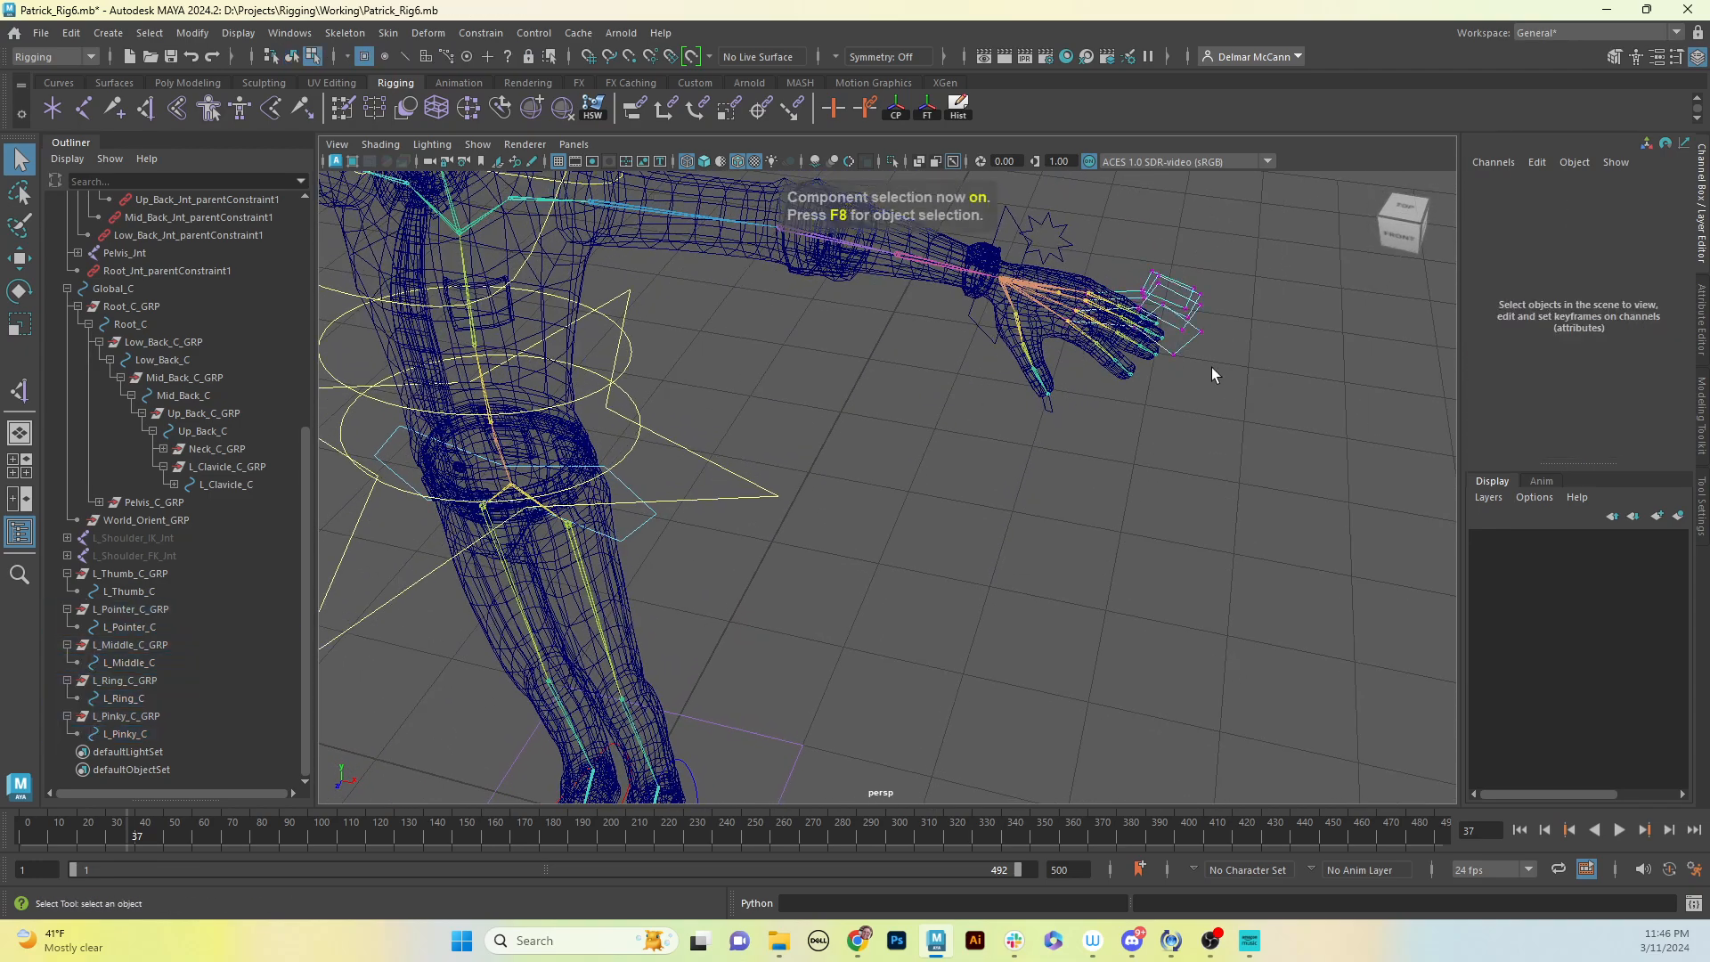
pyautogui.keyDown('alt'); pyautogui.moveTo(1212, 375); pyautogui.dragTo(1197, 445, button='middle'); pyautogui.keyUp('alt')
pyautogui.moveTo(1017, 279); pyautogui.dragTo(1247, 468)
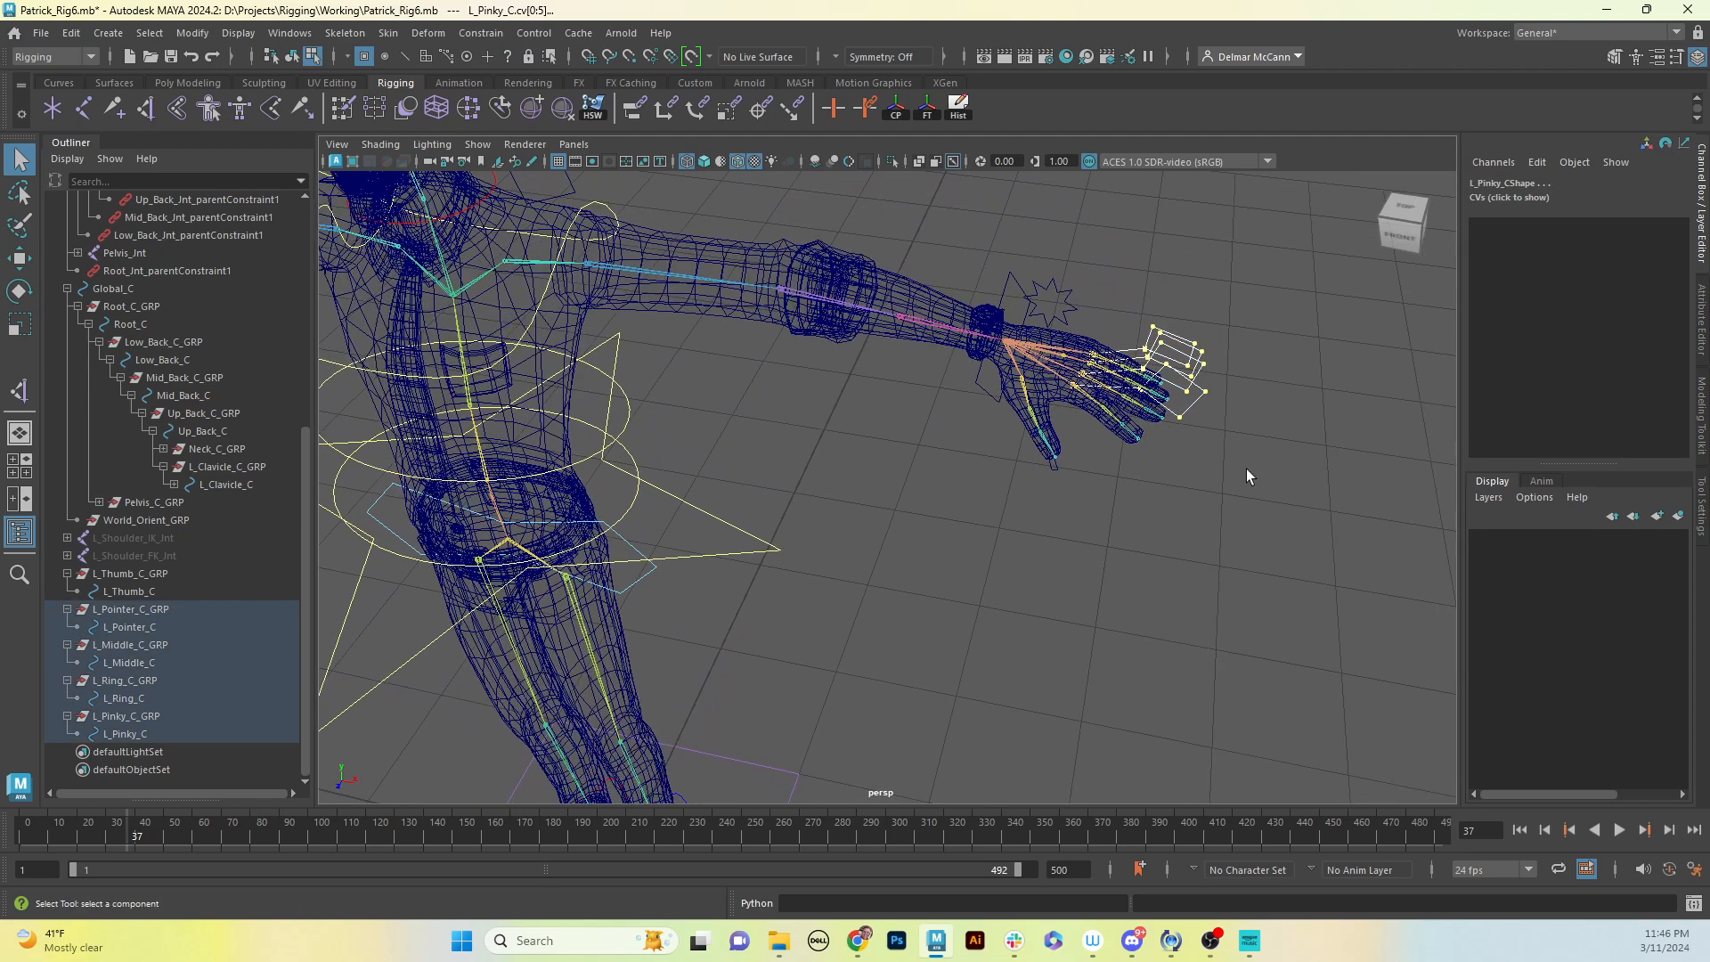
pyautogui.press('e')
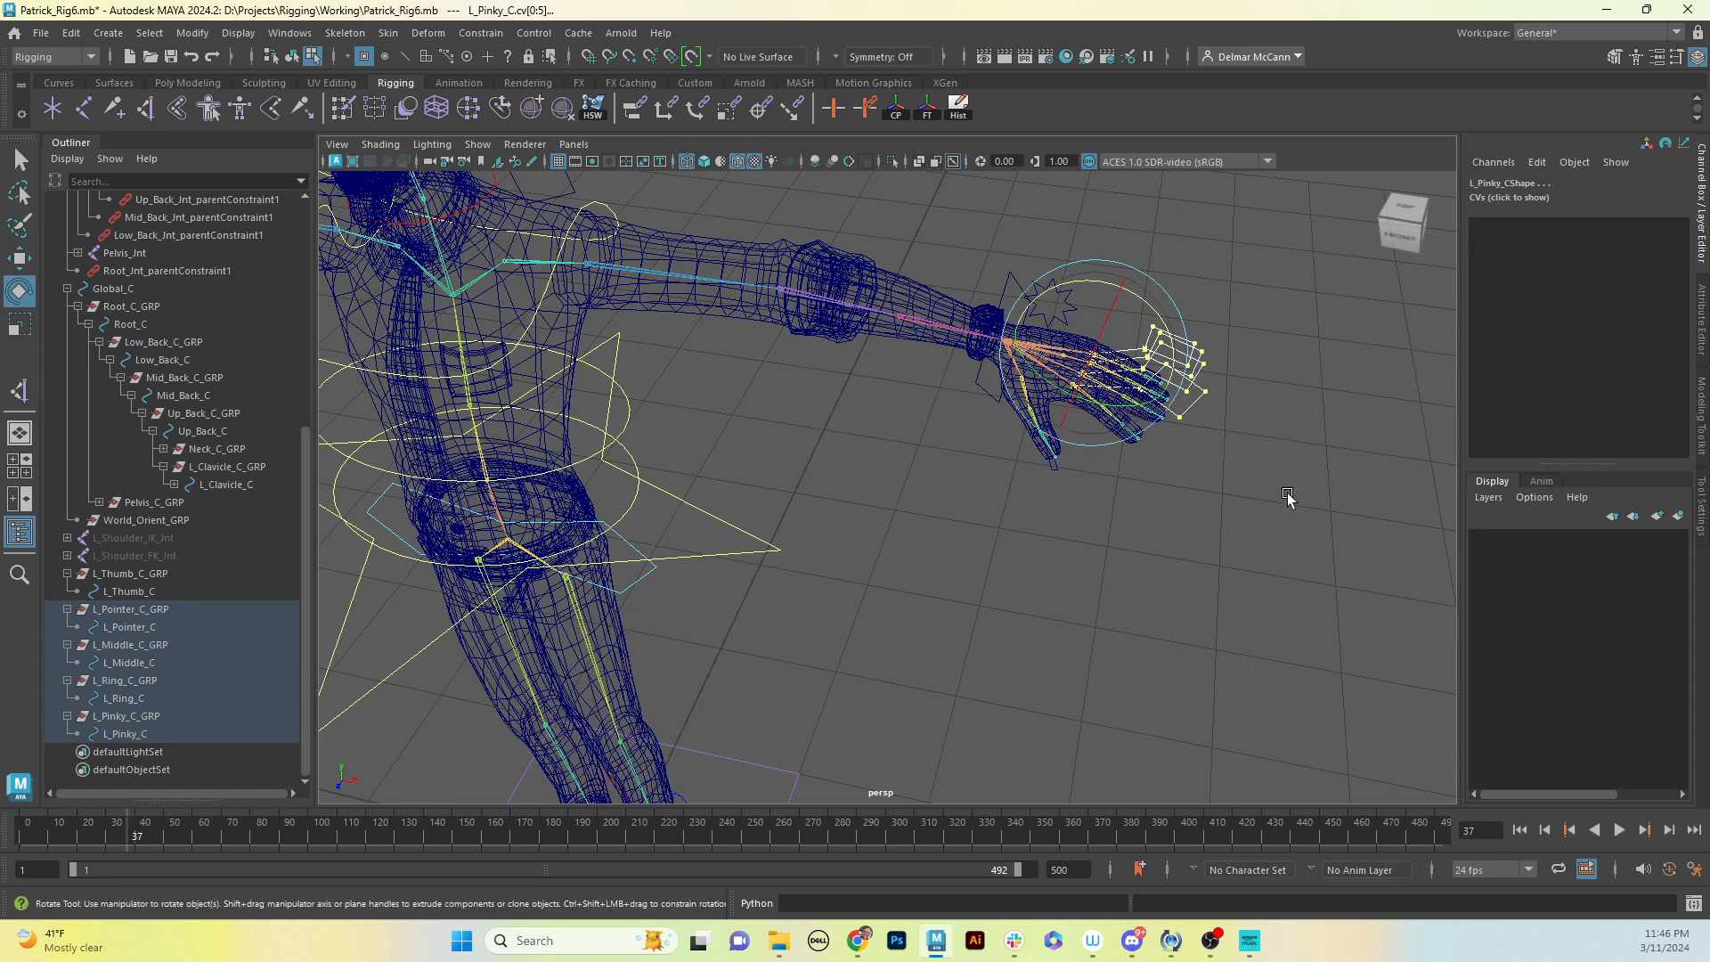
# Step: Set the Rotate Tool's axis orientation to Gimbal in its tool settings
pyautogui.click(1704, 509)
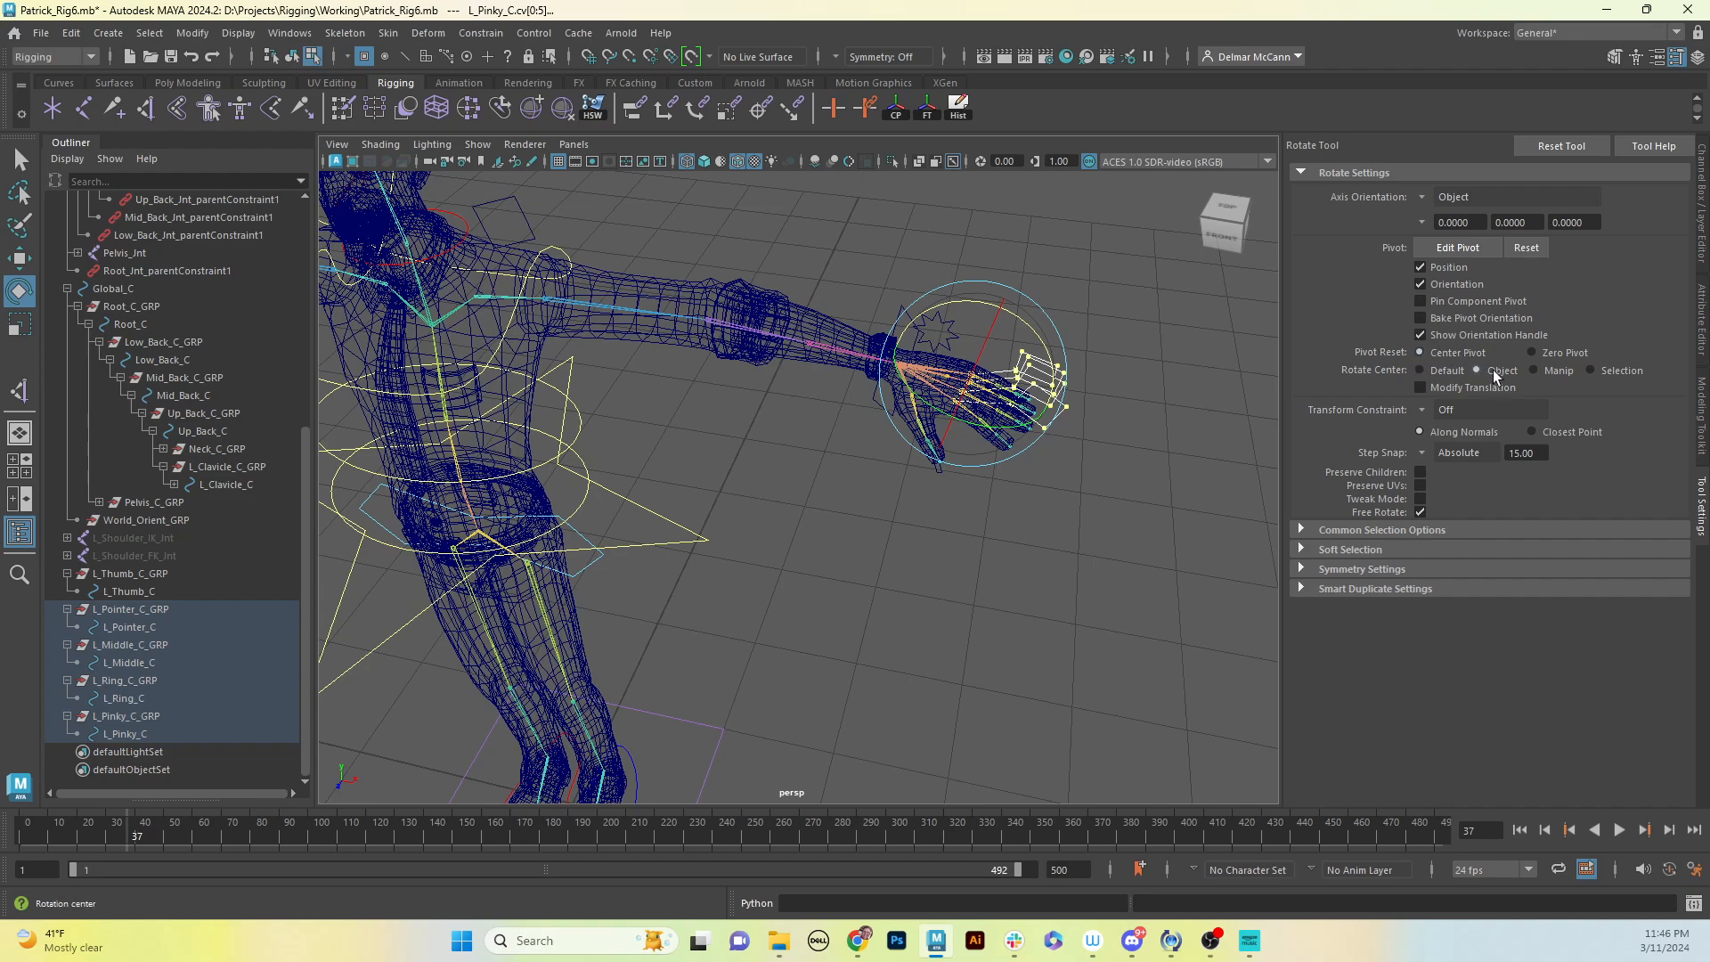
pyautogui.keyDown('alt'); pyautogui.moveTo(1077, 473); pyautogui.dragTo(1062, 521, button='middle'); pyautogui.keyUp('alt')
pyautogui.keyDown('alt'); pyautogui.moveTo(879, 576); pyautogui.dragTo(1155, 480, button='right'); pyautogui.keyUp('alt')
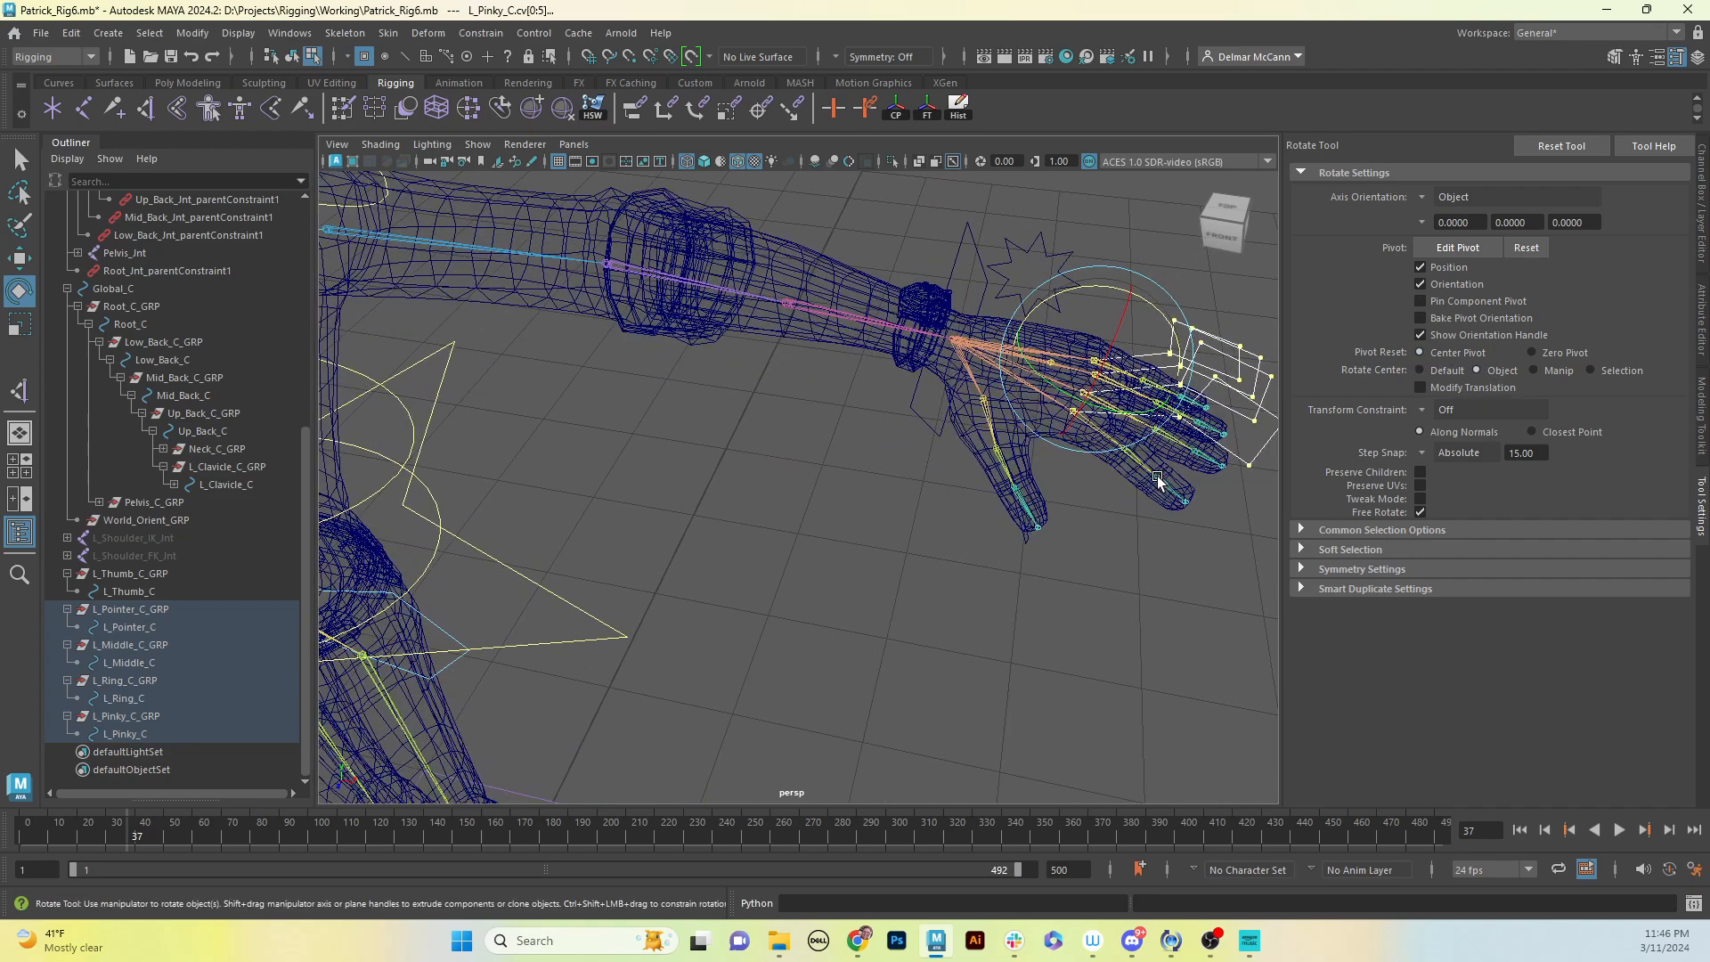
pyautogui.keyDown('alt'); pyautogui.moveTo(1158, 481); pyautogui.dragTo(1002, 485); pyautogui.keyUp('alt')
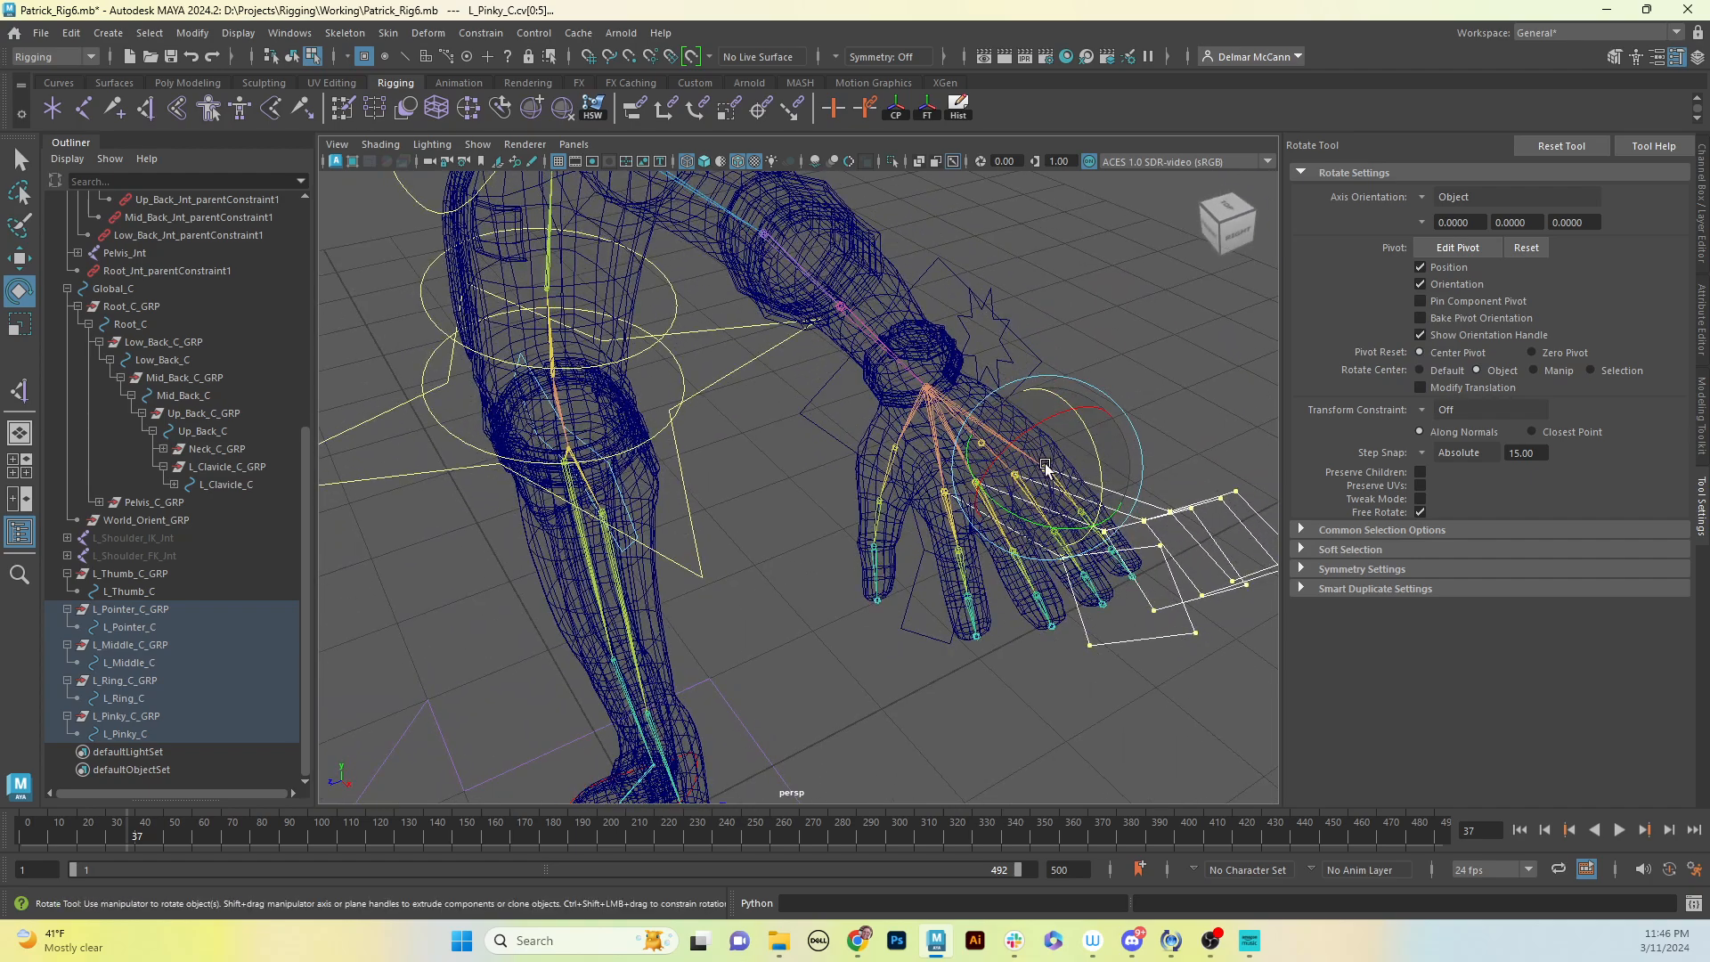
pyautogui.keyDown('alt'); pyautogui.moveTo(971, 542); pyautogui.dragTo(947, 312); pyautogui.keyUp('alt')
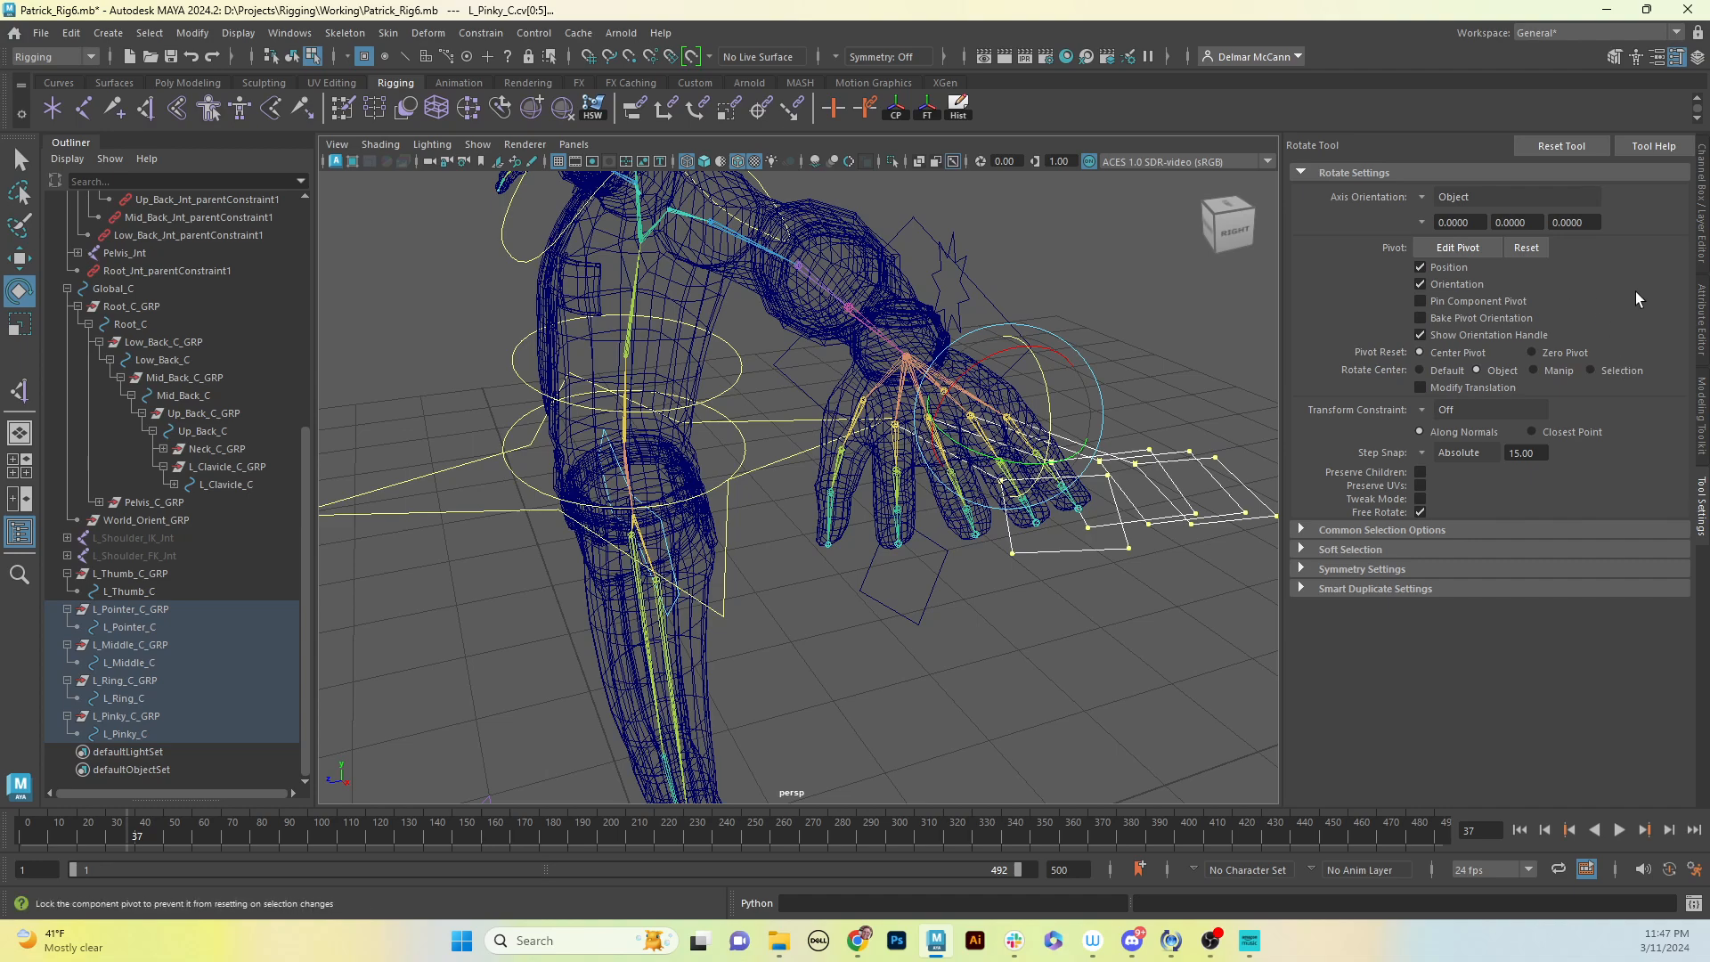
pyautogui.click(1424, 195)
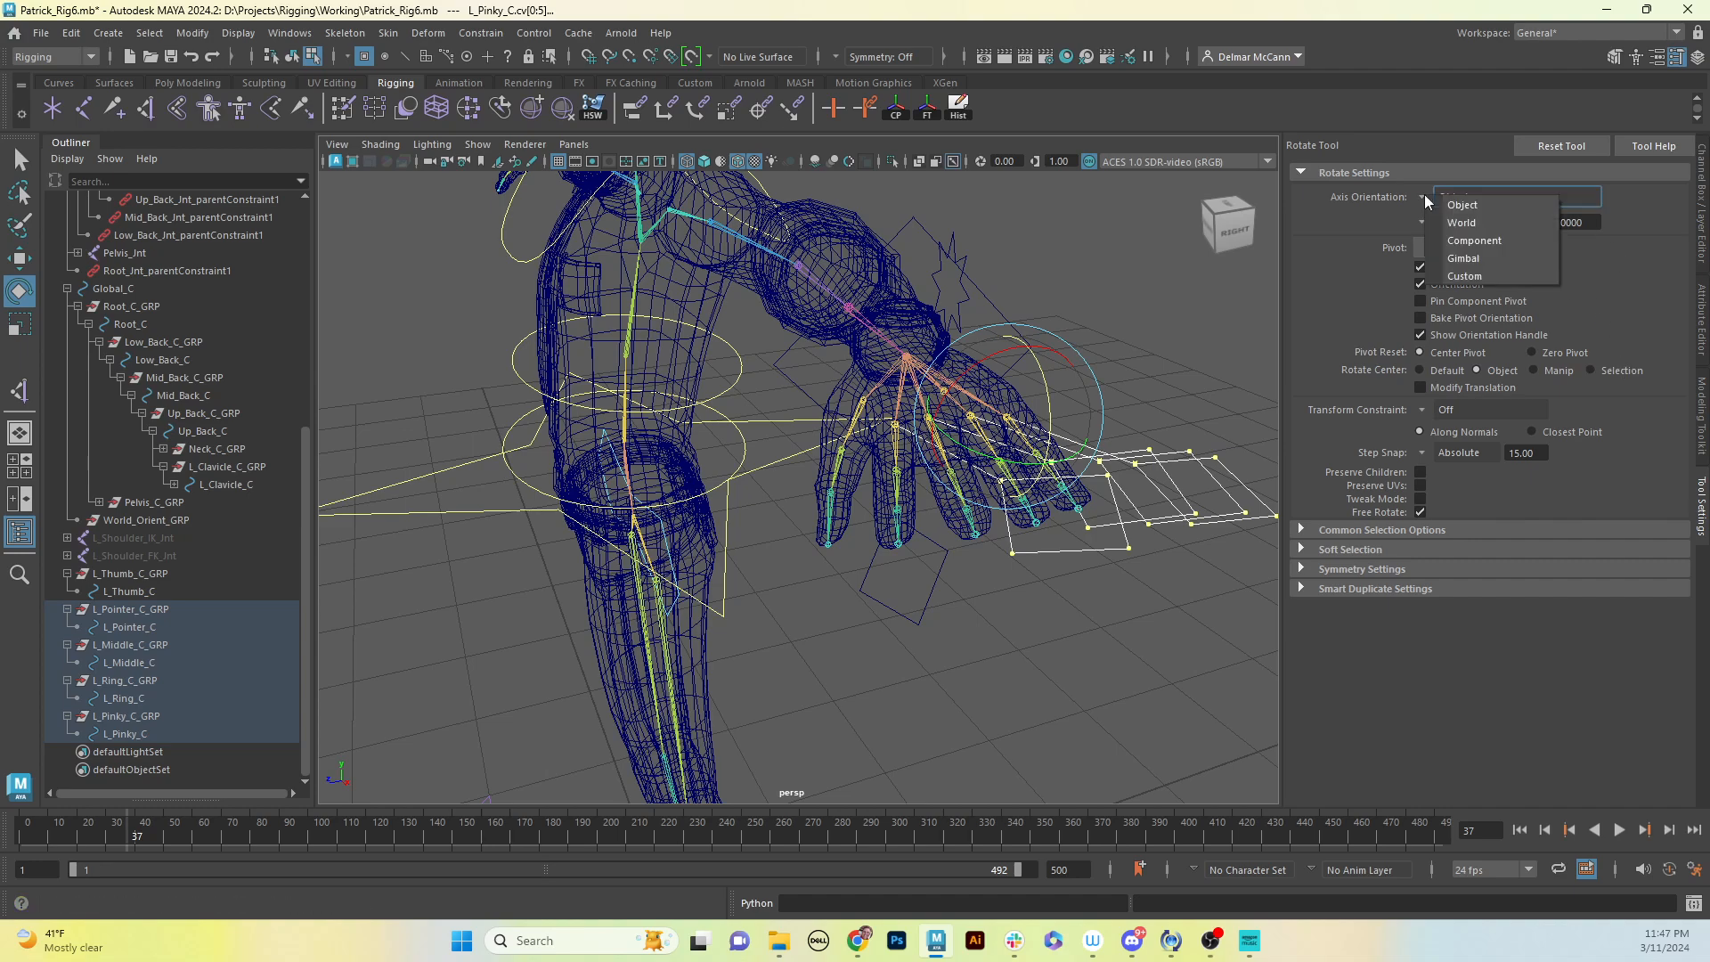
pyautogui.click(1476, 260)
# Step: Rotate the selected CVs of the four finger curves upward about their knuckles so the controls stand above the hand
pyautogui.keyDown('alt'); pyautogui.moveTo(1018, 445); pyautogui.dragTo(1069, 438); pyautogui.keyUp('alt')
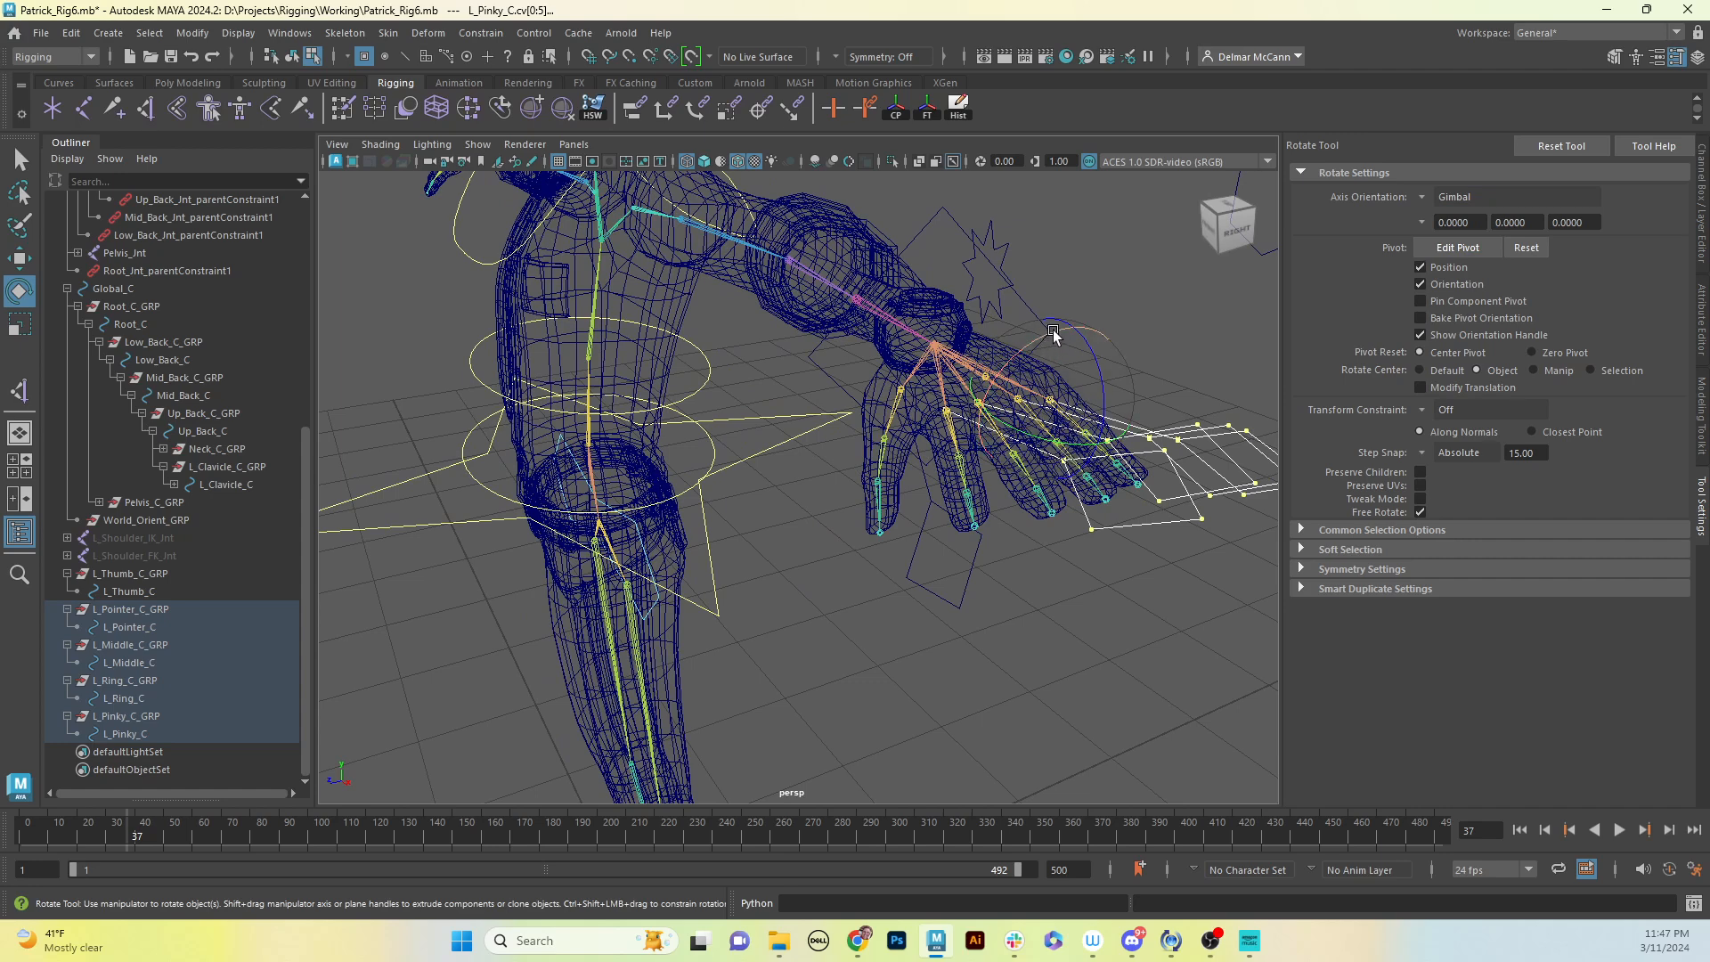
pyautogui.moveTo(1053, 335); pyautogui.dragTo(1077, 369)
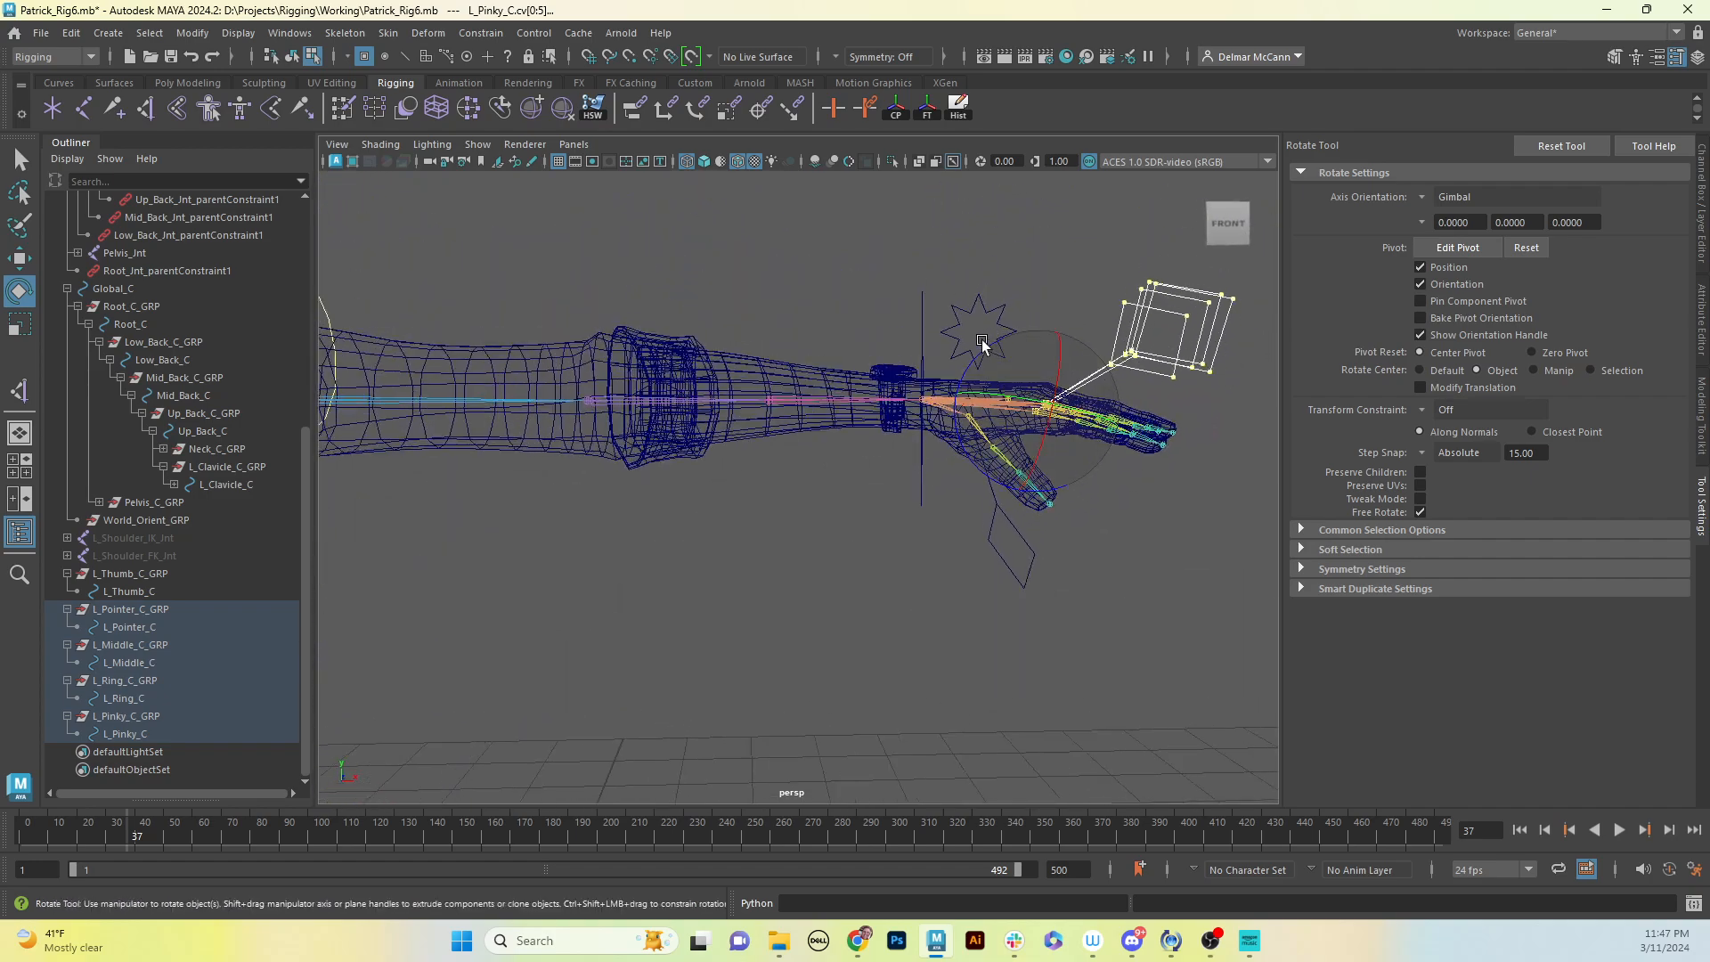
pyautogui.moveTo(971, 372); pyautogui.dragTo(952, 392)
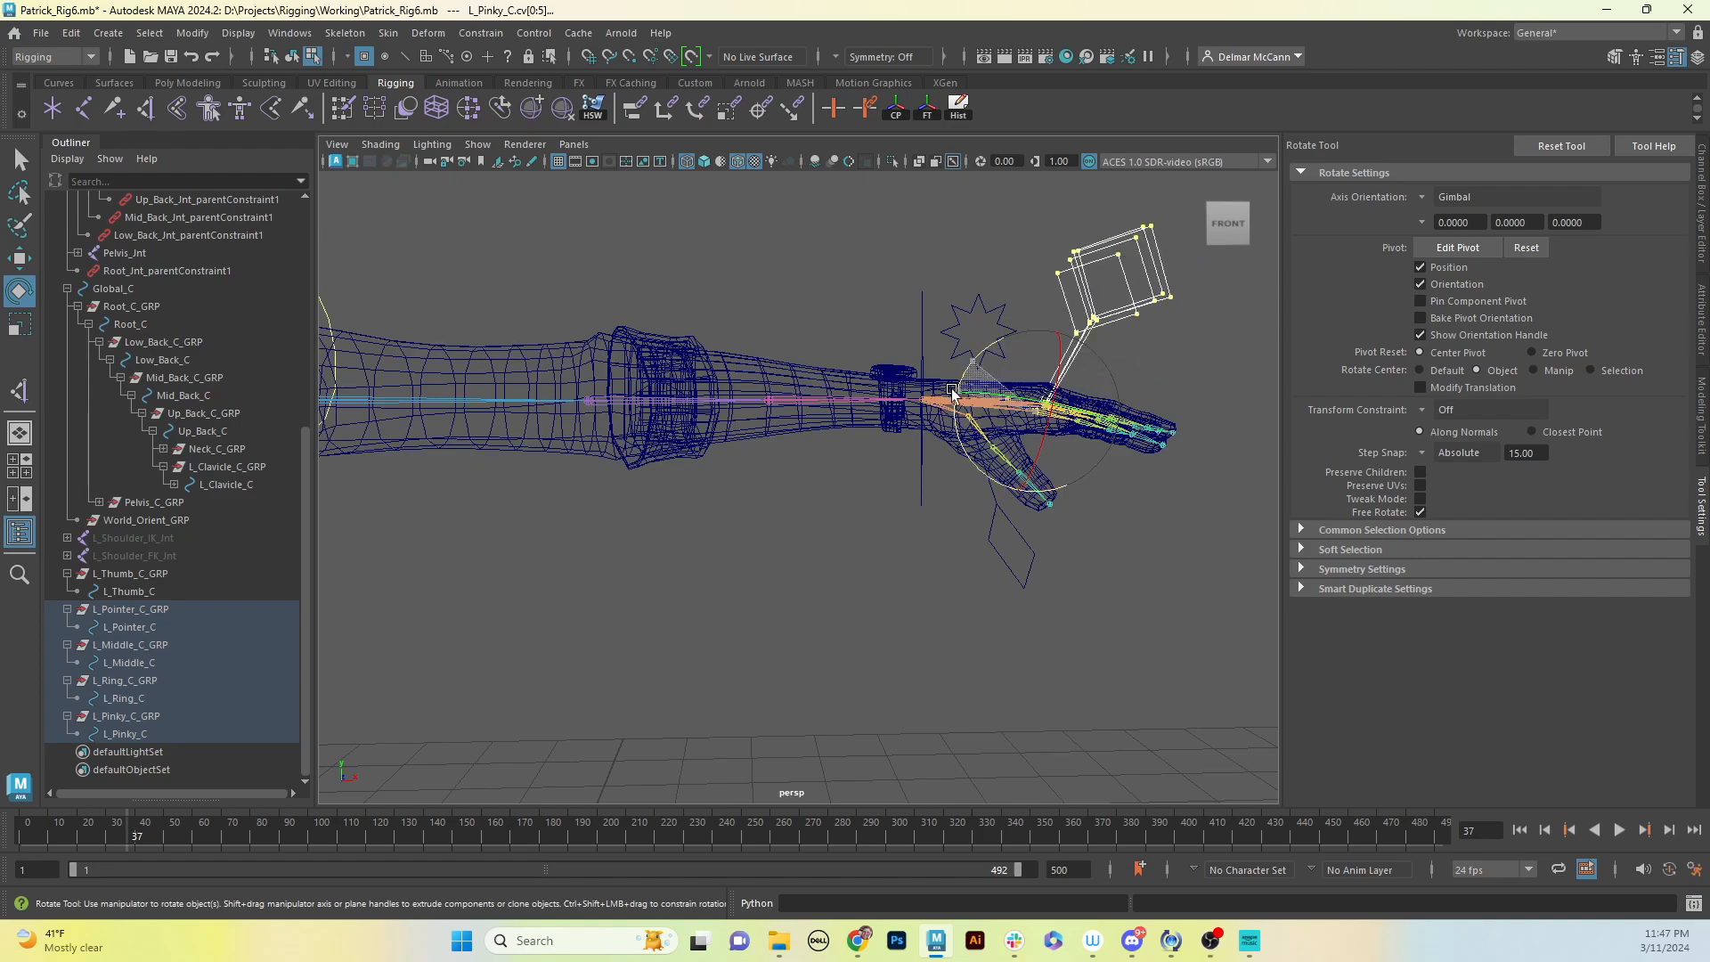
pyautogui.keyDown('alt'); pyautogui.moveTo(1055, 398); pyautogui.dragTo(1061, 450, button='middle'); pyautogui.keyUp('alt')
pyautogui.moveTo(1061, 450)
pyautogui.keyDown('alt'); pyautogui.mouseDown()
pyautogui.moveTo(996, 488)
pyautogui.moveTo(1069, 457)
pyautogui.mouseUp(); pyautogui.keyUp('alt')
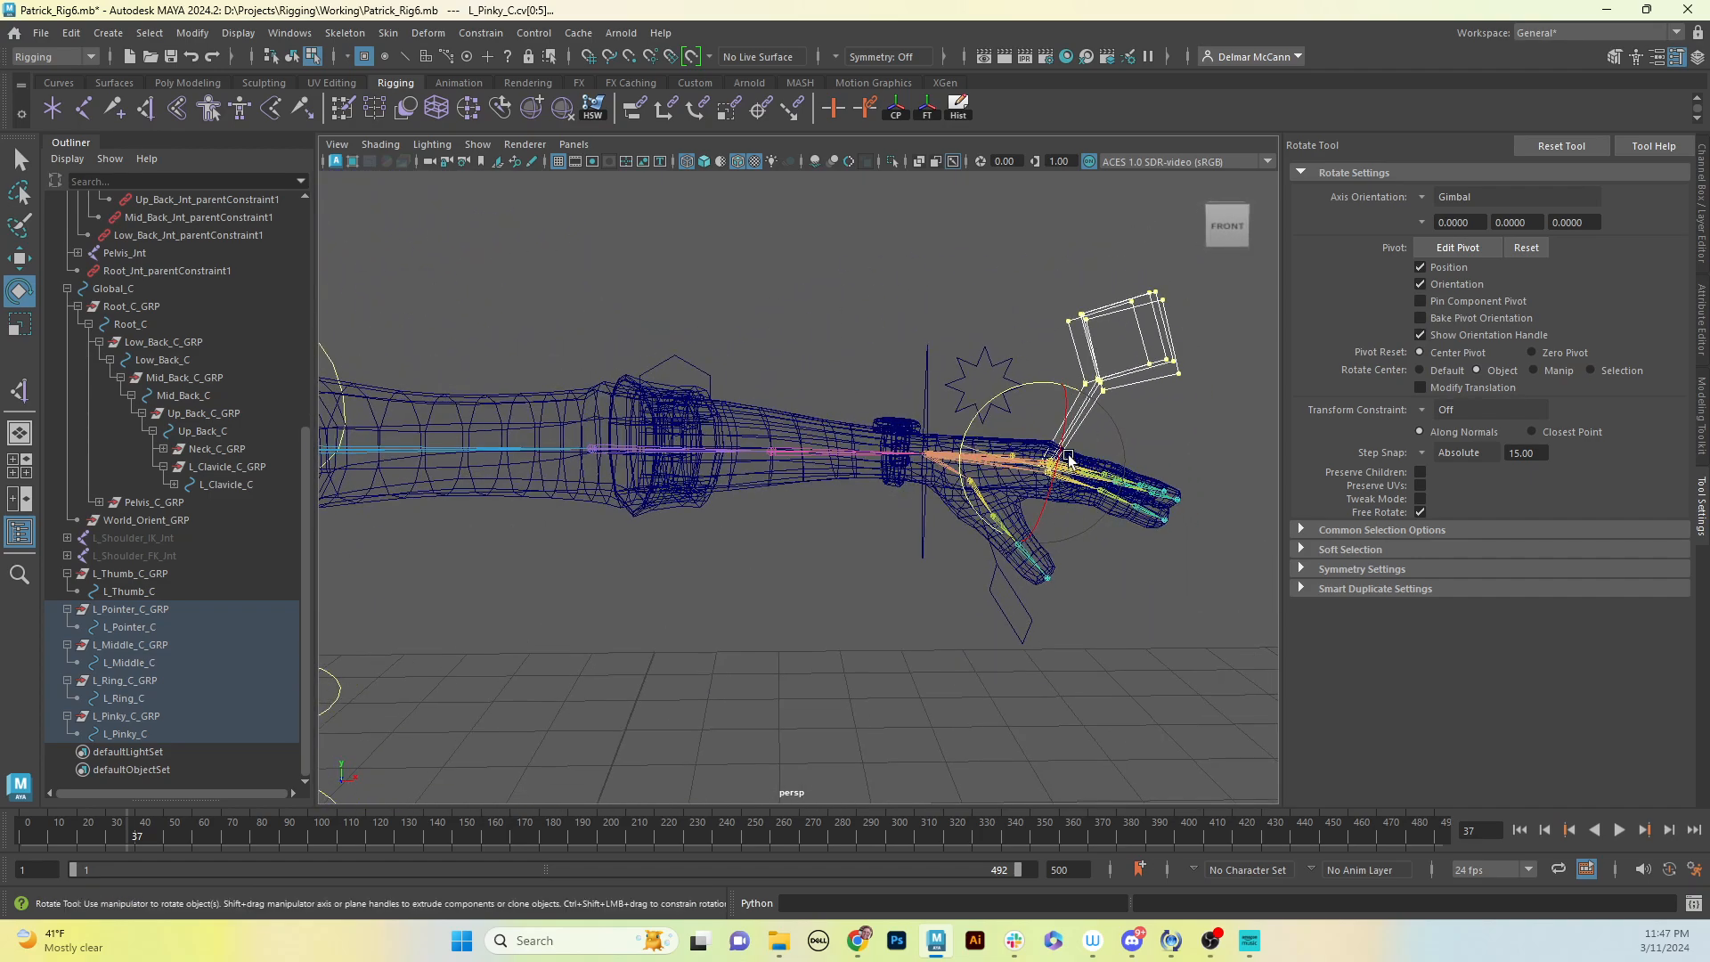
pyautogui.keyDown('alt'); pyautogui.moveTo(1069, 457); pyautogui.dragTo(1045, 473, button='middle'); pyautogui.keyUp('alt')
# Step: Set the Scale Tool's scale center to Object and scale the four finger curves' CVs down close to the knuckles
pyautogui.press('r')
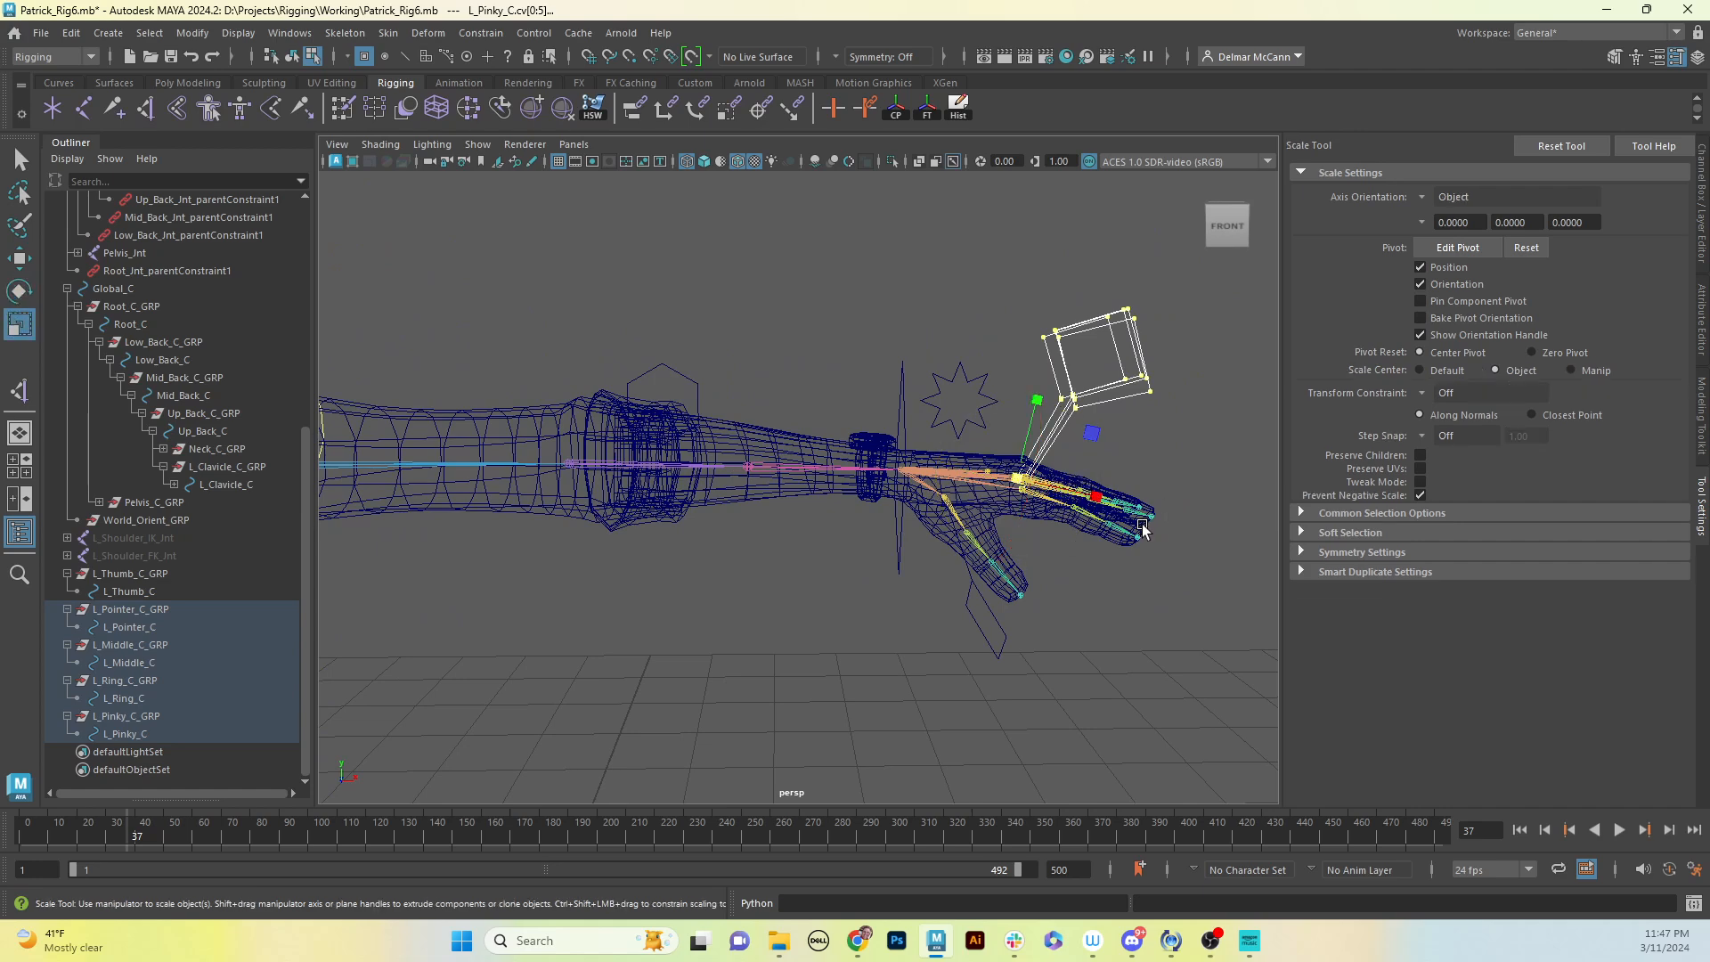
pyautogui.keyDown('alt'); pyautogui.moveTo(1143, 527); pyautogui.dragTo(1146, 520); pyautogui.keyUp('alt')
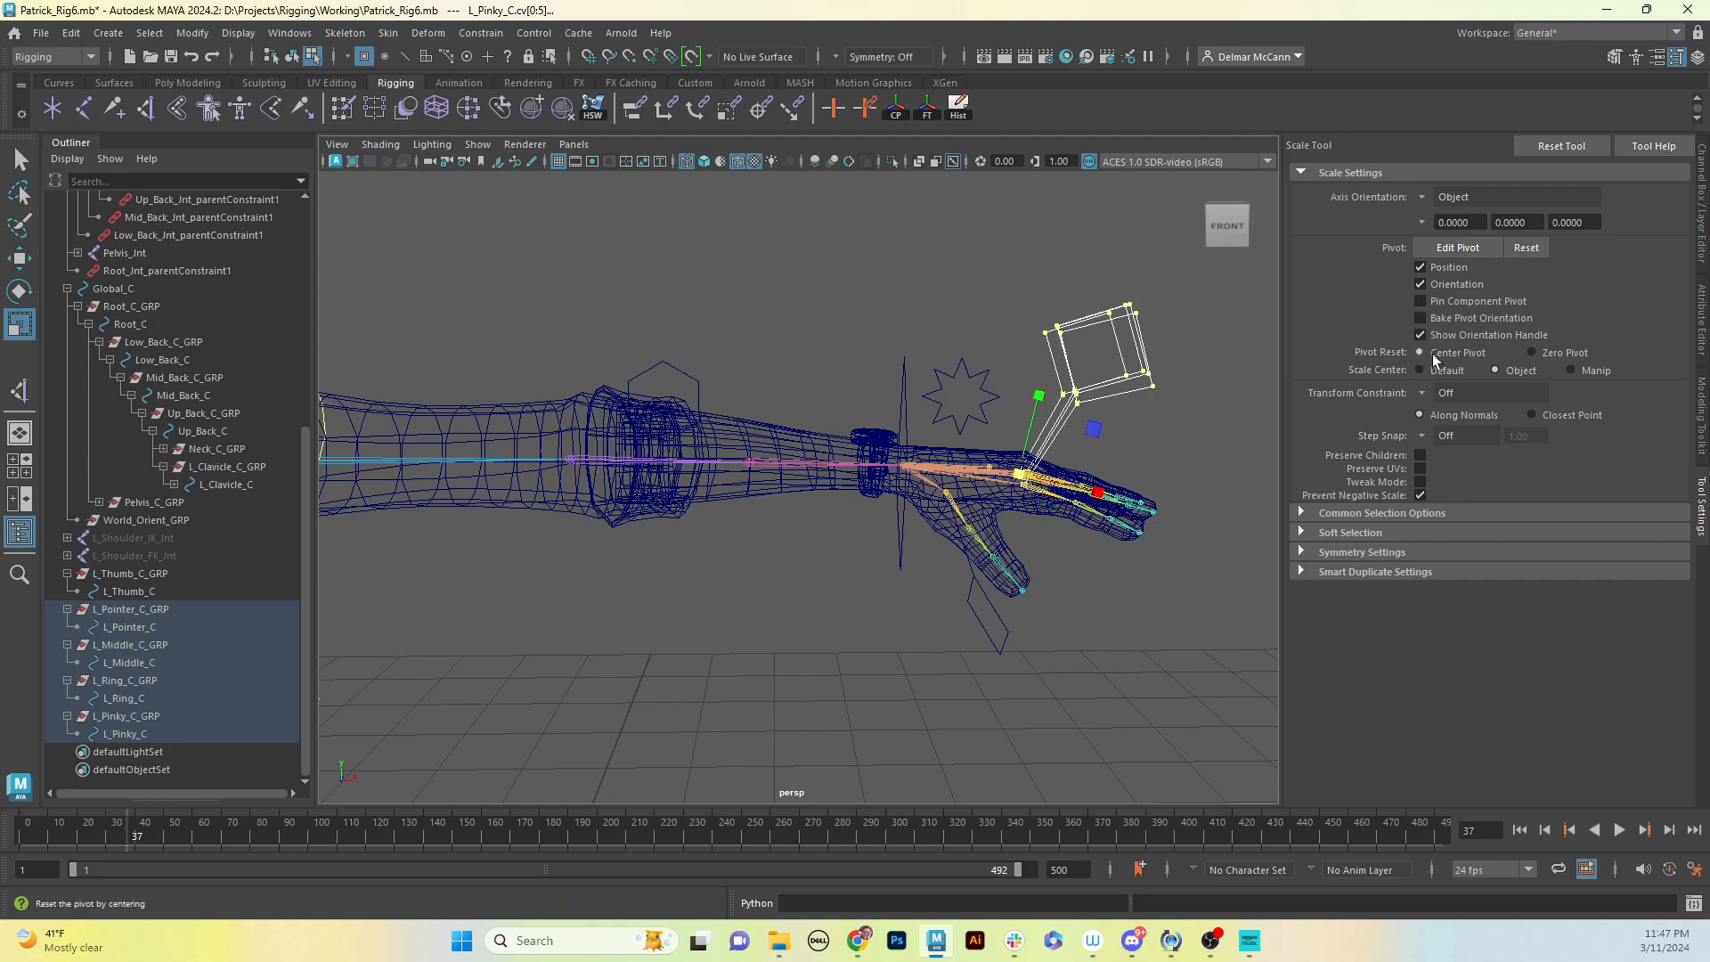
pyautogui.click(1495, 371)
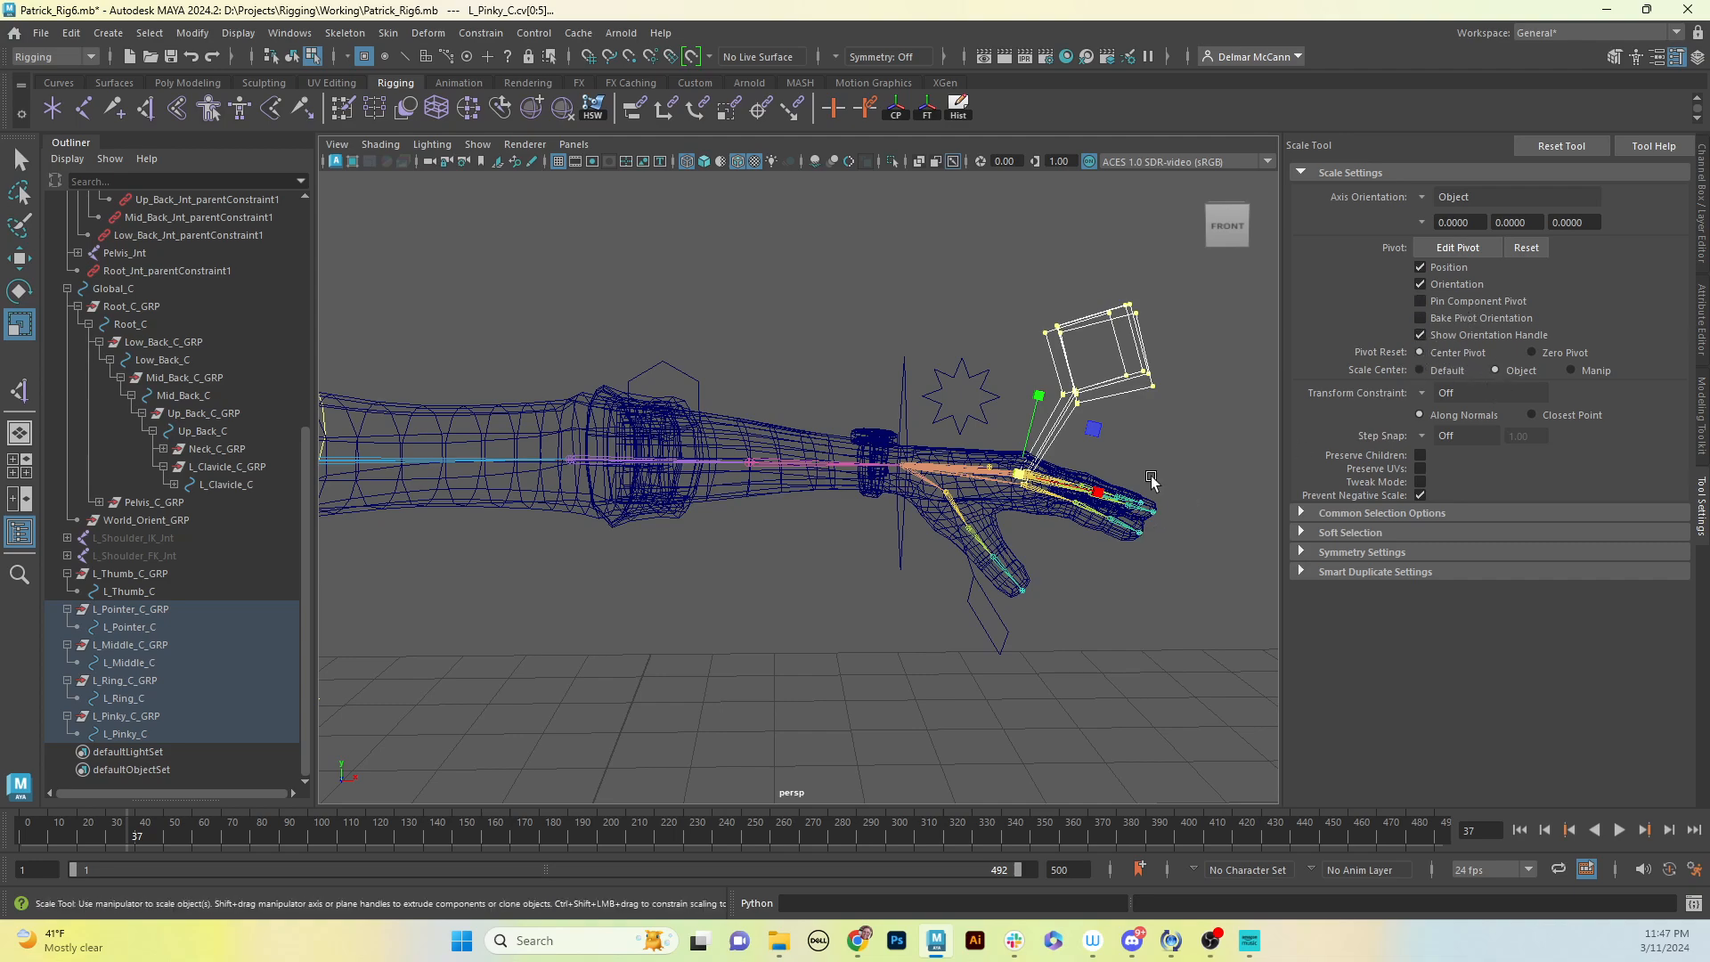
pyautogui.moveTo(1147, 496)
pyautogui.keyDown('alt'); pyautogui.mouseDown()
pyautogui.moveTo(1148, 522)
pyautogui.moveTo(991, 448)
pyautogui.moveTo(837, 539)
pyautogui.moveTo(928, 481)
pyautogui.moveTo(1156, 508)
pyautogui.moveTo(935, 463)
pyautogui.moveTo(1020, 471)
pyautogui.moveTo(1085, 479)
pyautogui.moveTo(1056, 515)
pyautogui.moveTo(1029, 501)
pyautogui.moveTo(1060, 551)
pyautogui.moveTo(1120, 568)
pyautogui.mouseUp(); pyautogui.keyUp('alt')
# Step: Display the model shaded and textured, and return to object selection with the four finger controls selected
pyautogui.press('5')
pyautogui.press('6')
pyautogui.press('F8')
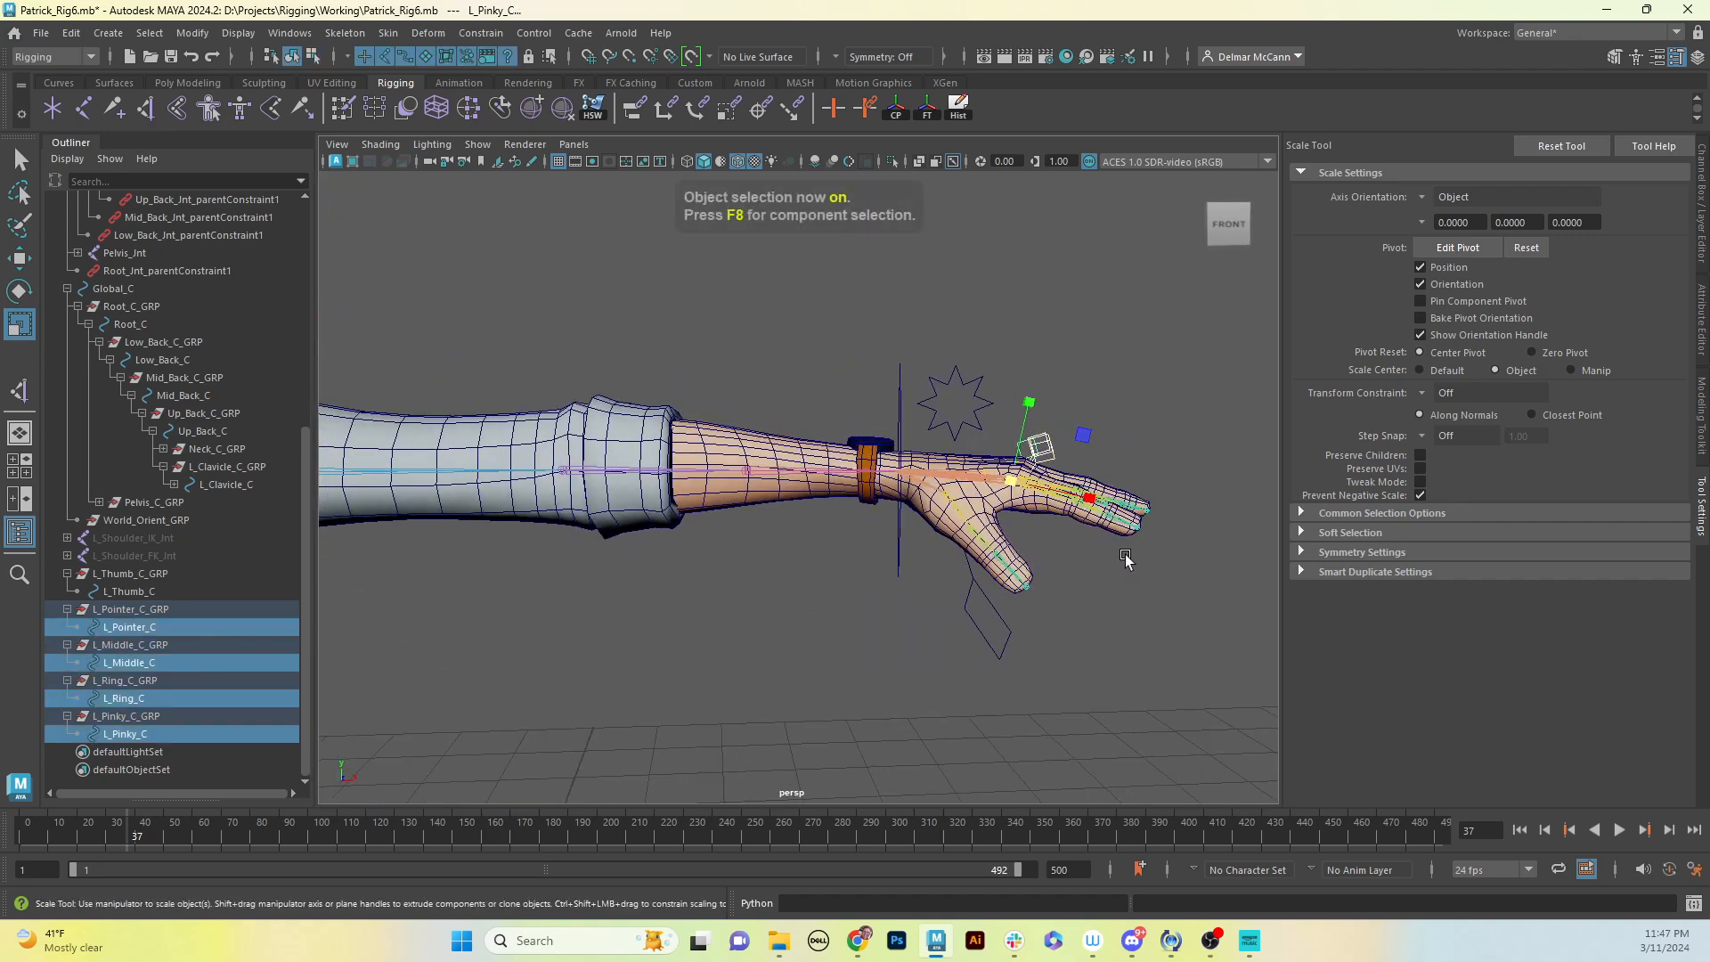
# Step: Rotate all CVs of the L_Thumb_C curve about the thumb knuckle so the control stands off the outer side of the thumb
pyautogui.click(1006, 626)
pyautogui.keyDown('alt'); pyautogui.moveTo(1087, 638); pyautogui.dragTo(1111, 597); pyautogui.keyUp('alt')
pyautogui.click(1111, 598)
pyautogui.press('F8')
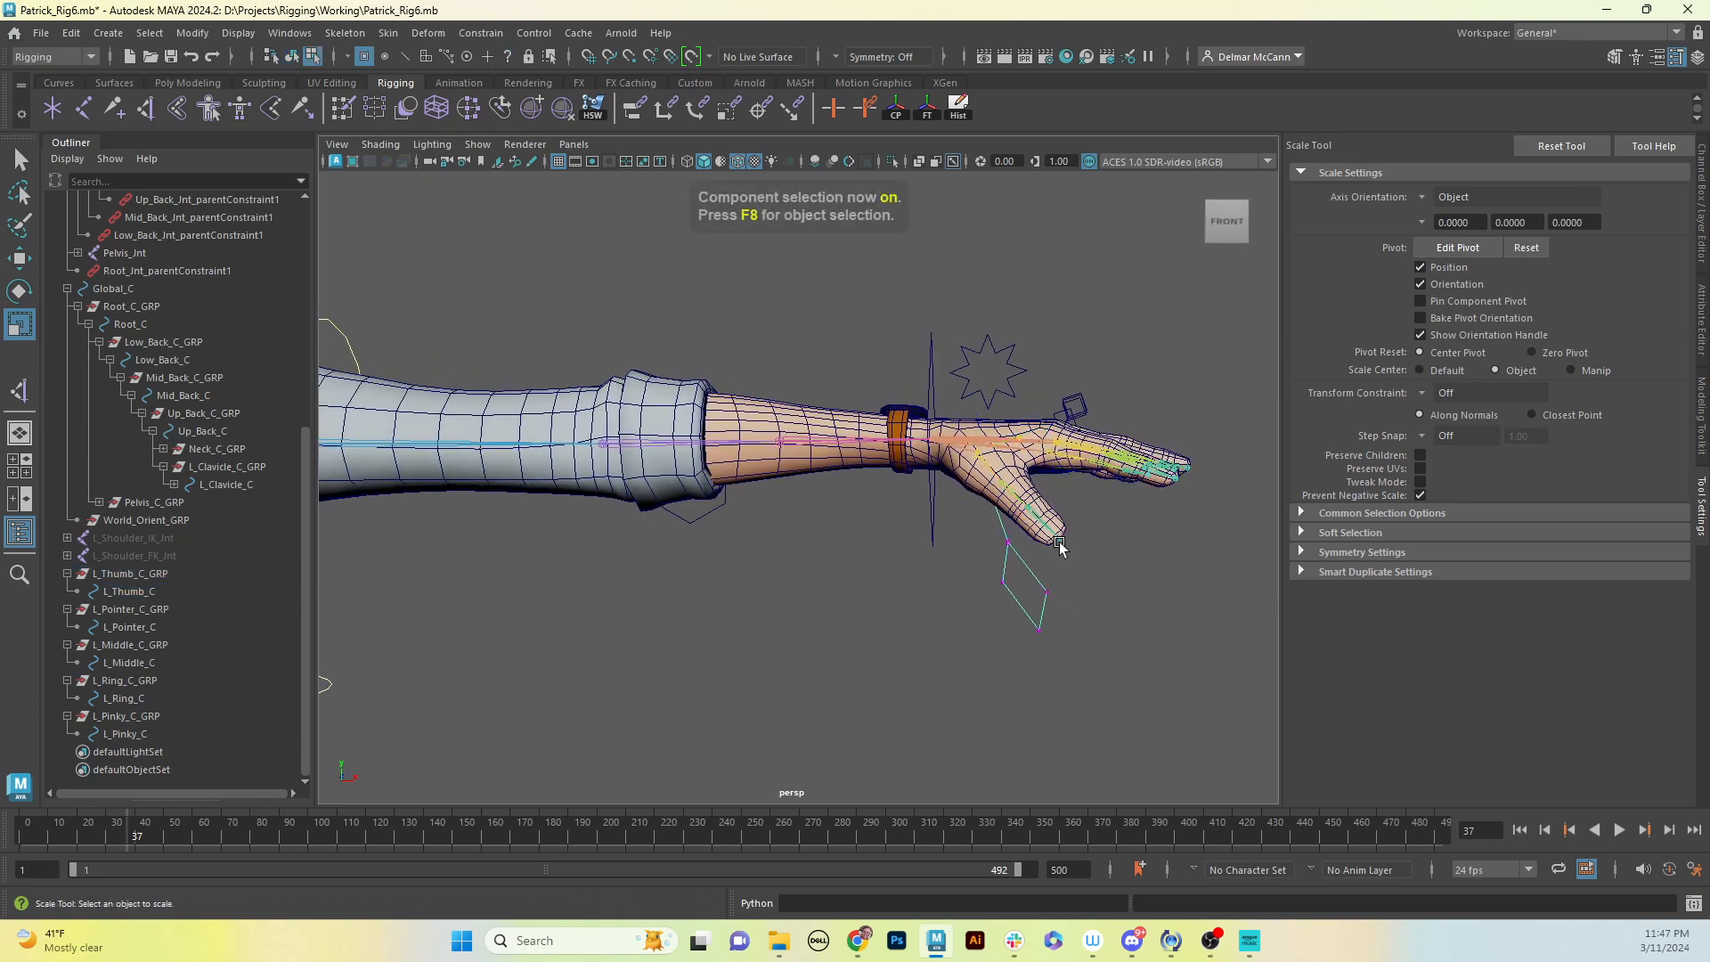
pyautogui.click(1031, 567)
pyautogui.keyDown('alt'); pyautogui.moveTo(1037, 556); pyautogui.dragTo(1073, 579, button='middle'); pyautogui.keyUp('alt')
pyautogui.keyDown('alt'); pyautogui.moveTo(1074, 579); pyautogui.dragTo(1129, 718); pyautogui.keyUp('alt')
pyautogui.keyDown('alt'); pyautogui.moveTo(1168, 638); pyautogui.dragTo(1126, 660); pyautogui.keyUp('alt')
pyautogui.press('e')
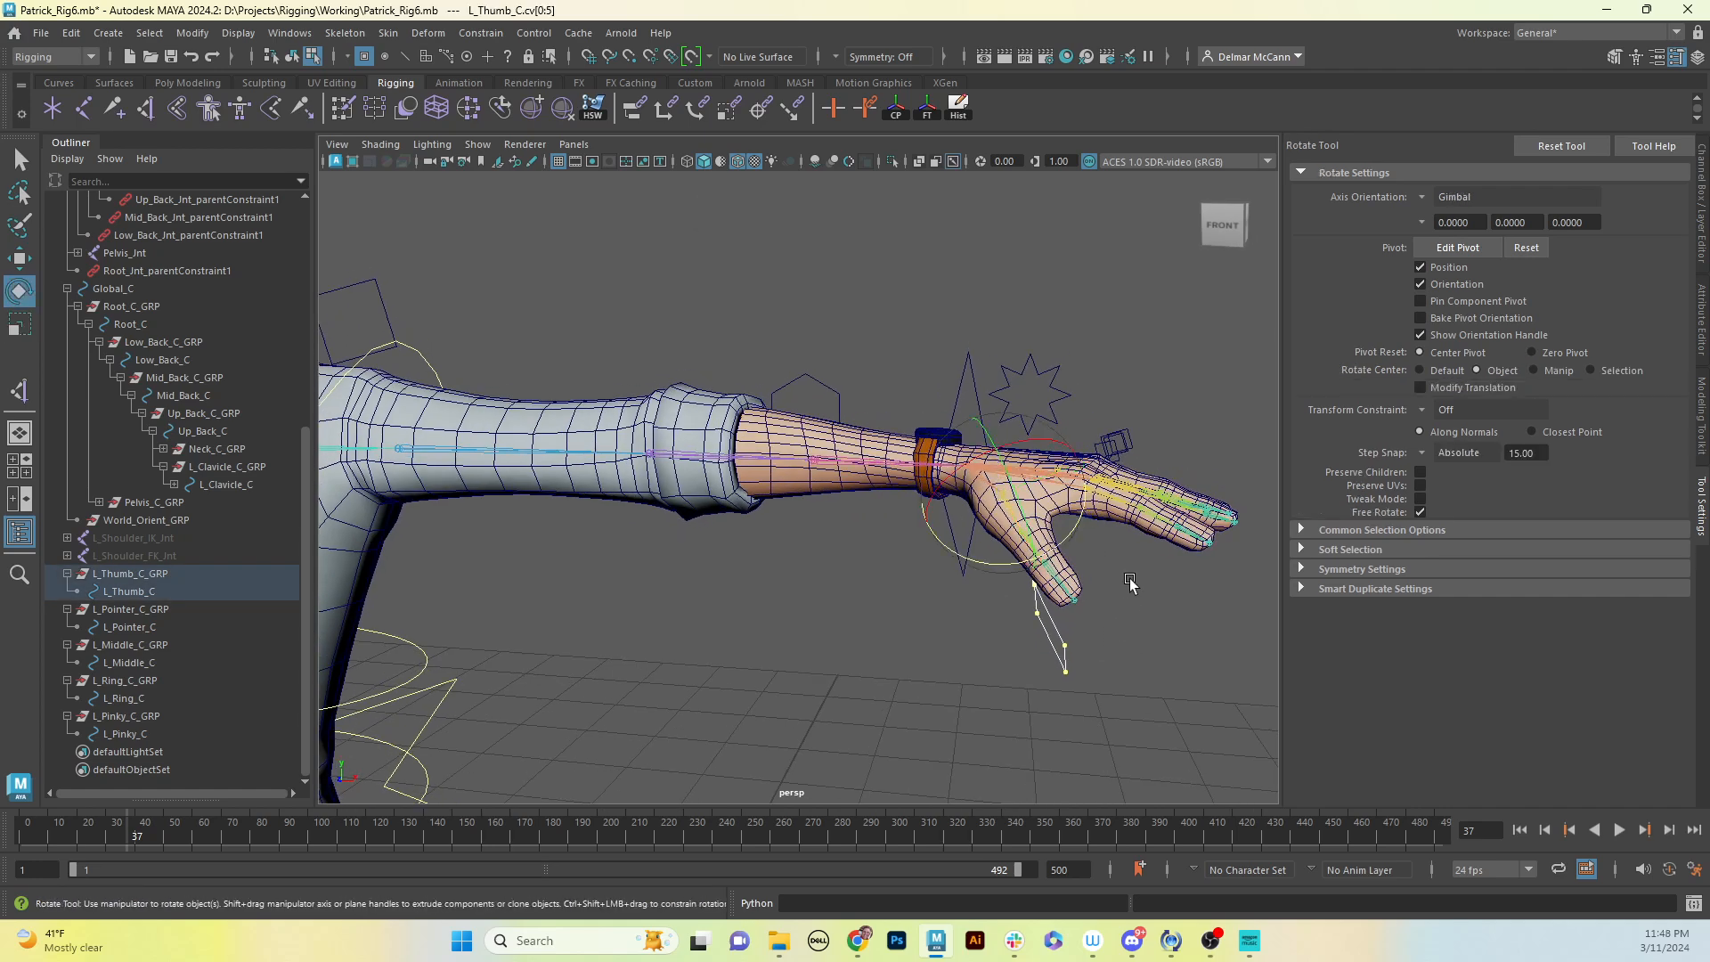
pyautogui.keyDown('alt'); pyautogui.moveTo(1129, 583); pyautogui.dragTo(1089, 570); pyautogui.keyUp('alt')
pyautogui.moveTo(977, 435); pyautogui.dragTo(1172, 454)
pyautogui.keyDown('alt'); pyautogui.moveTo(1067, 488); pyautogui.dragTo(1112, 481); pyautogui.keyUp('alt')
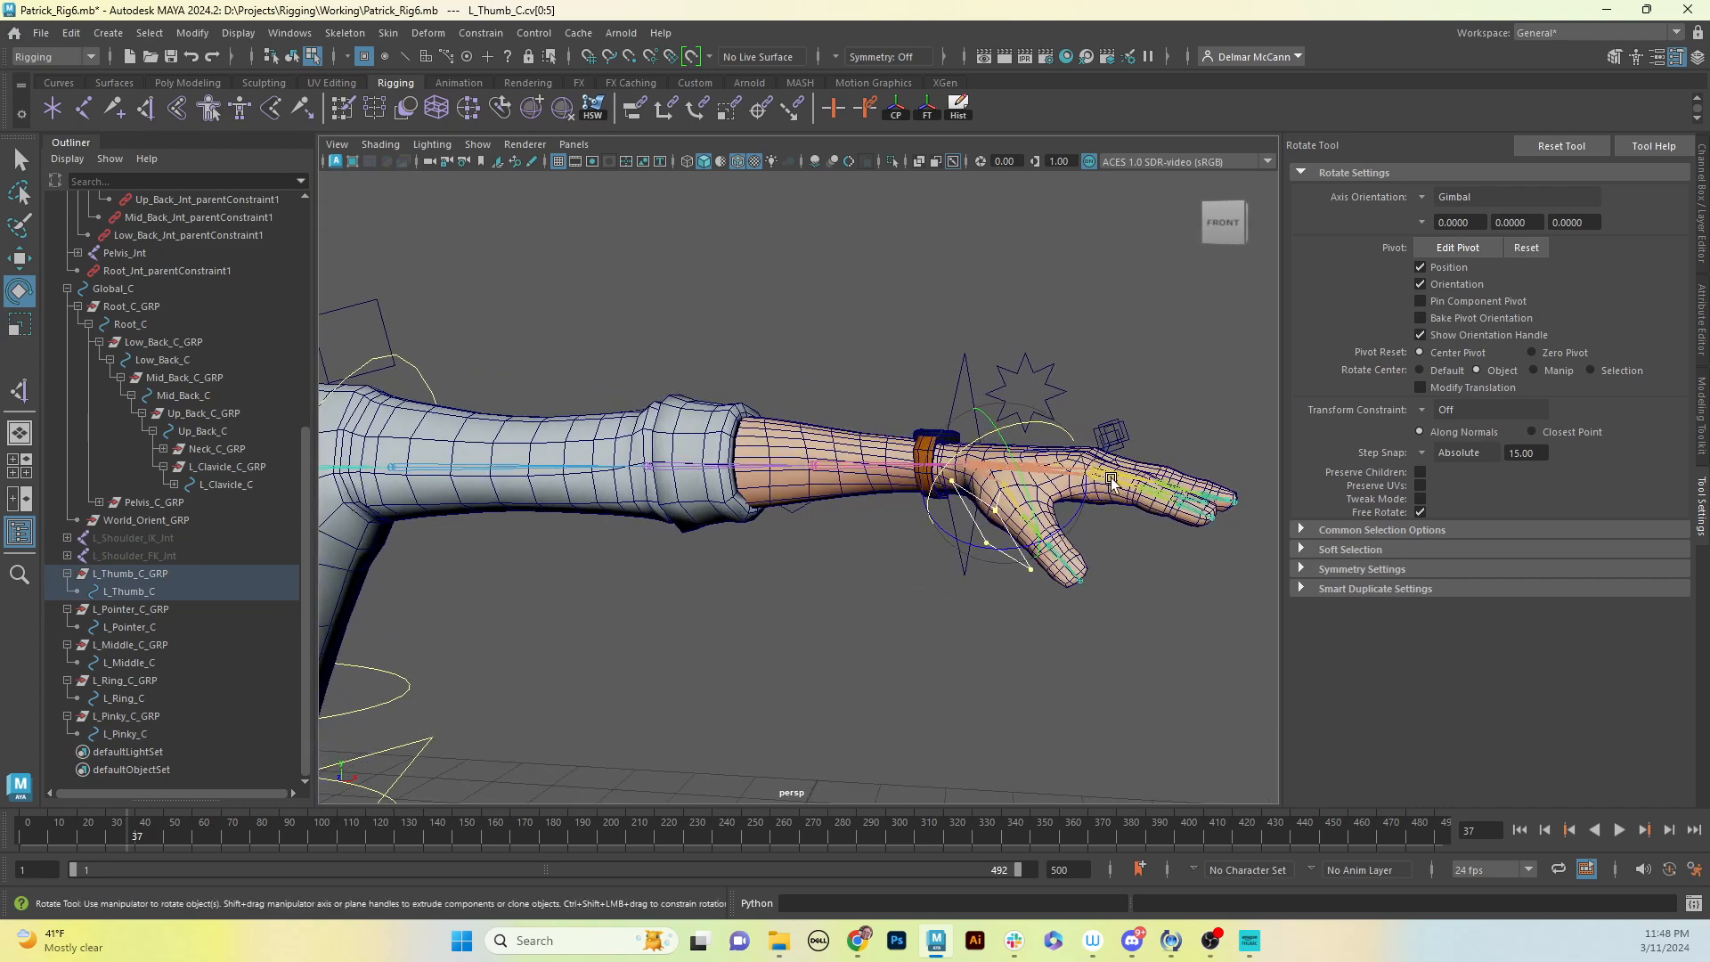
pyautogui.keyDown('alt'); pyautogui.moveTo(1051, 428); pyautogui.dragTo(1031, 468); pyautogui.keyUp('alt')
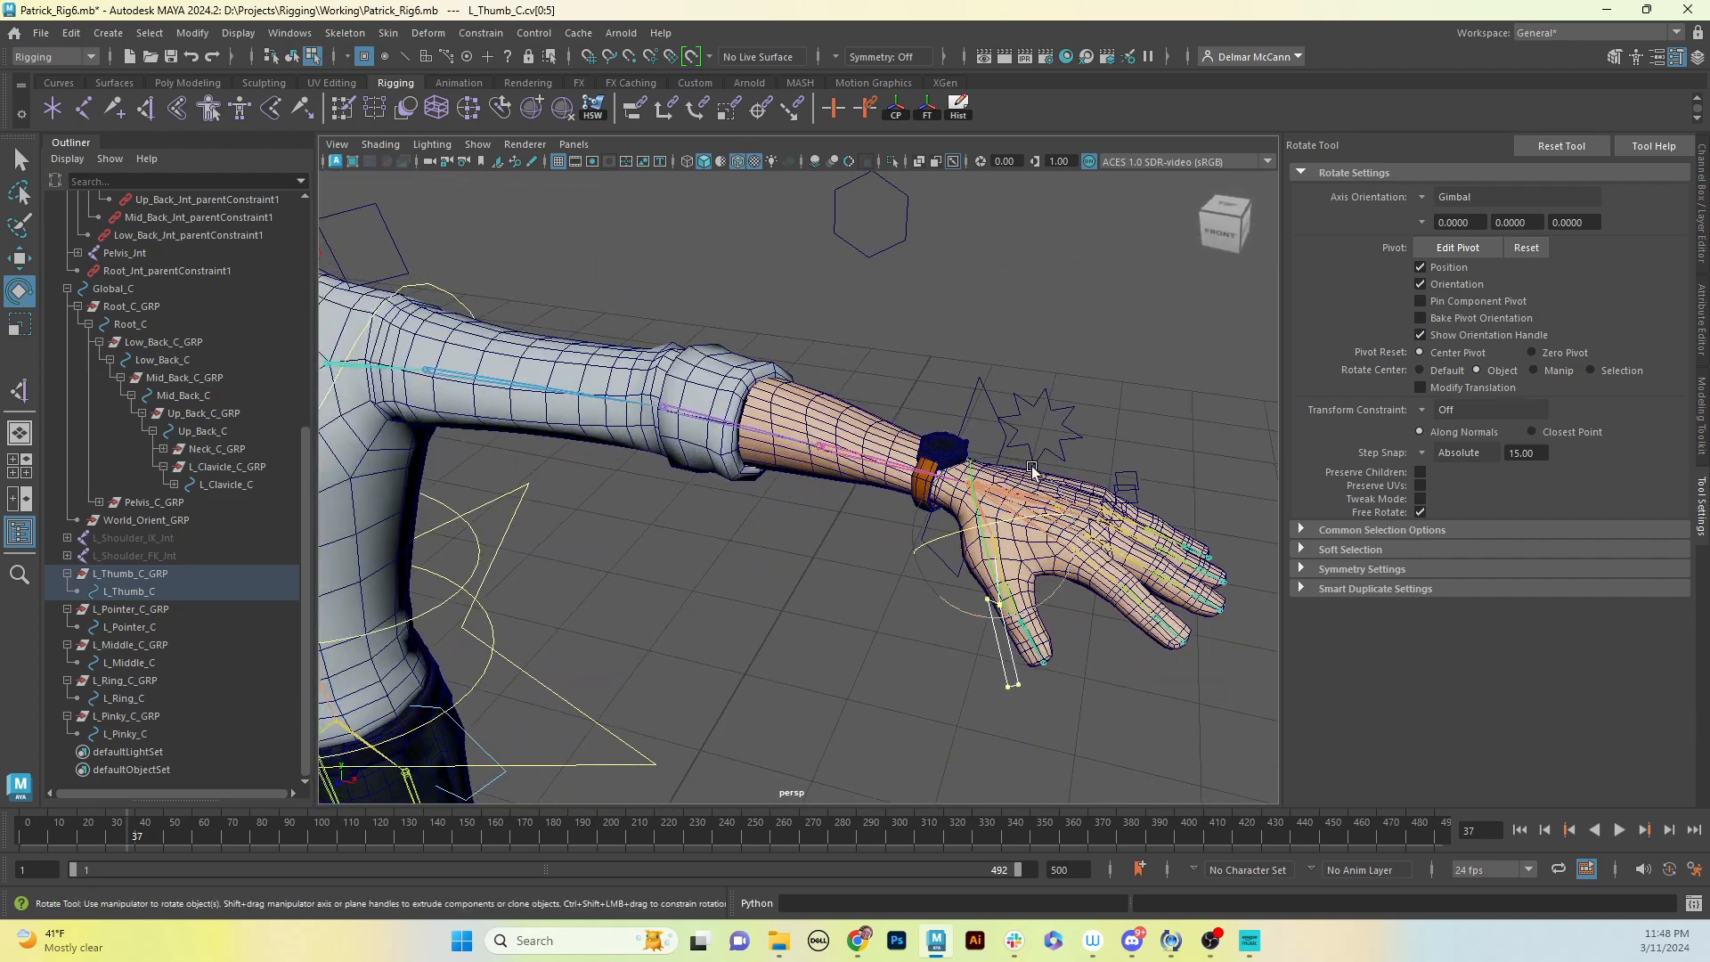
pyautogui.keyDown('alt'); pyautogui.moveTo(1031, 572); pyautogui.dragTo(1046, 491); pyautogui.keyUp('alt')
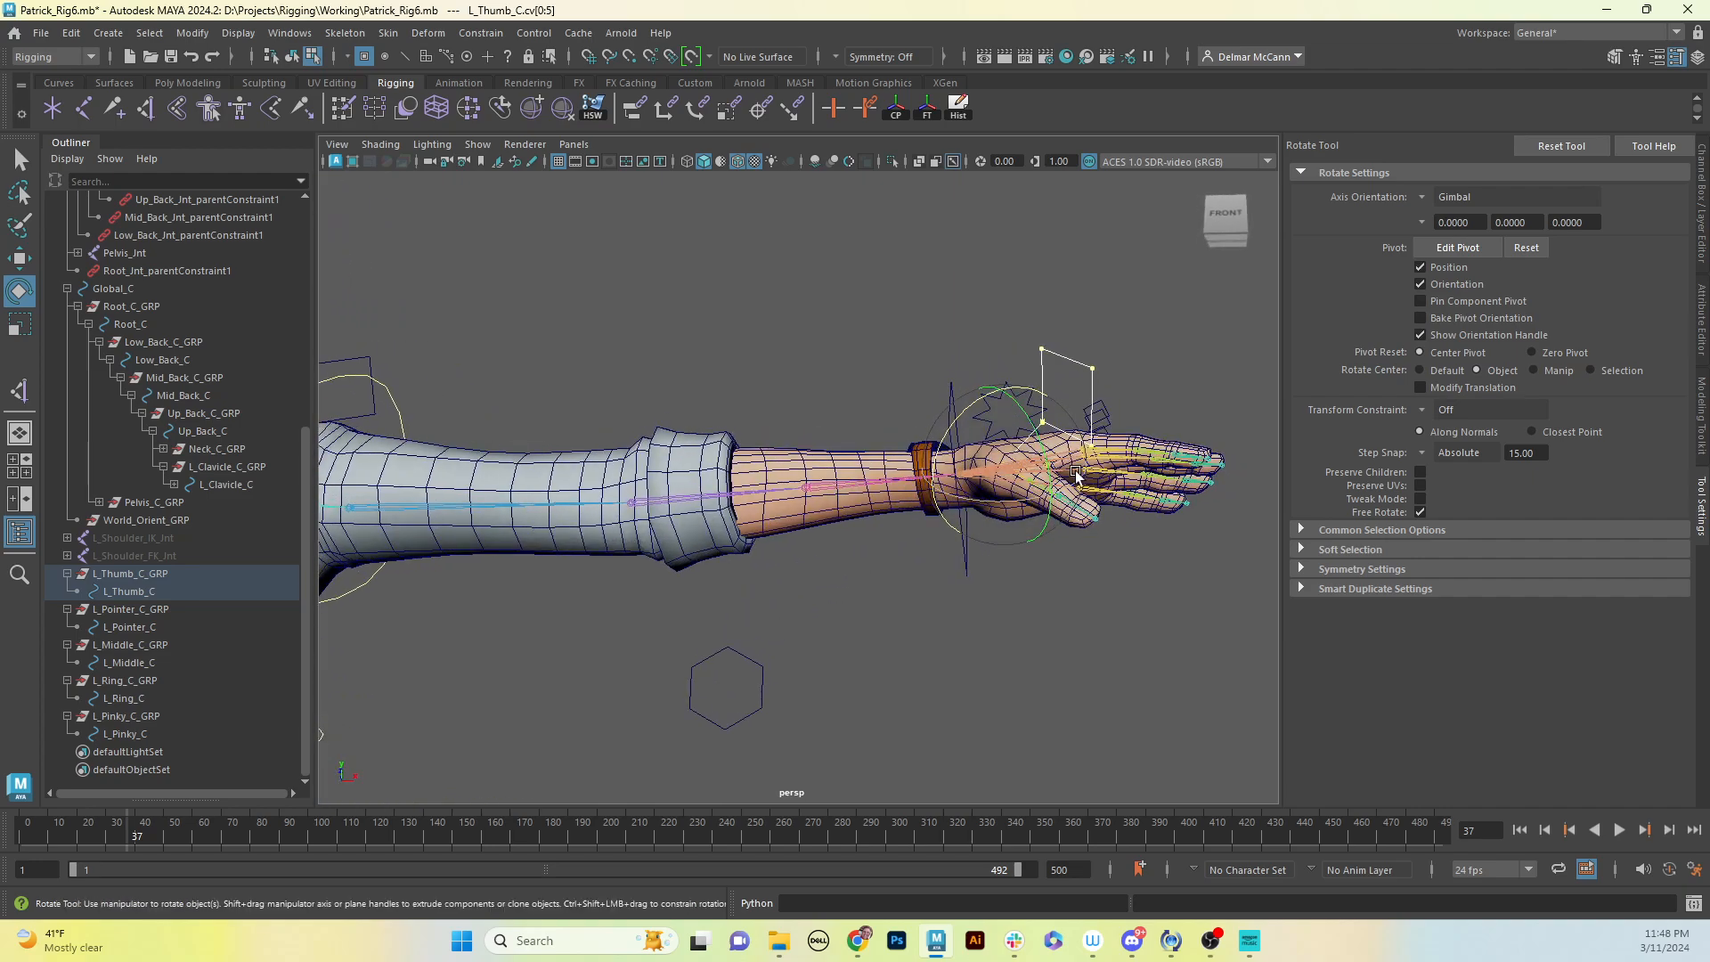
pyautogui.moveTo(1020, 425)
pyautogui.keyDown('alt'); pyautogui.mouseDown()
pyautogui.moveTo(1046, 505)
pyautogui.moveTo(987, 422)
pyautogui.mouseUp(); pyautogui.keyUp('alt')
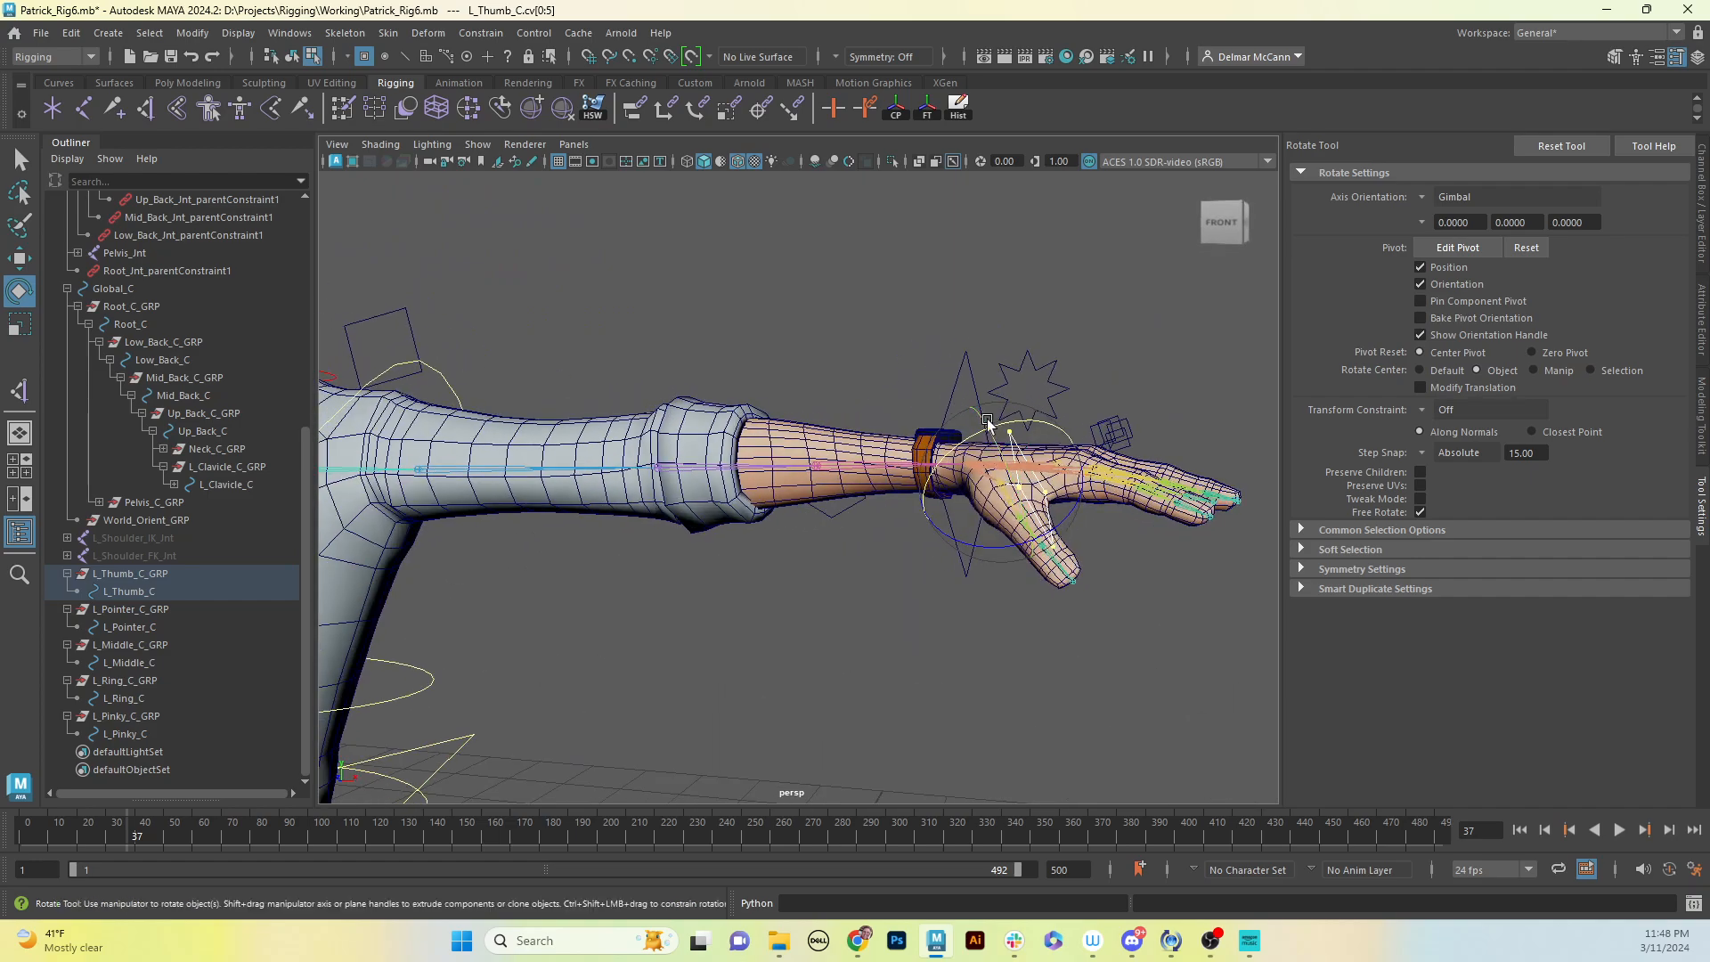
pyautogui.keyDown('alt'); pyautogui.moveTo(1024, 496); pyautogui.dragTo(1072, 522); pyautogui.keyUp('alt')
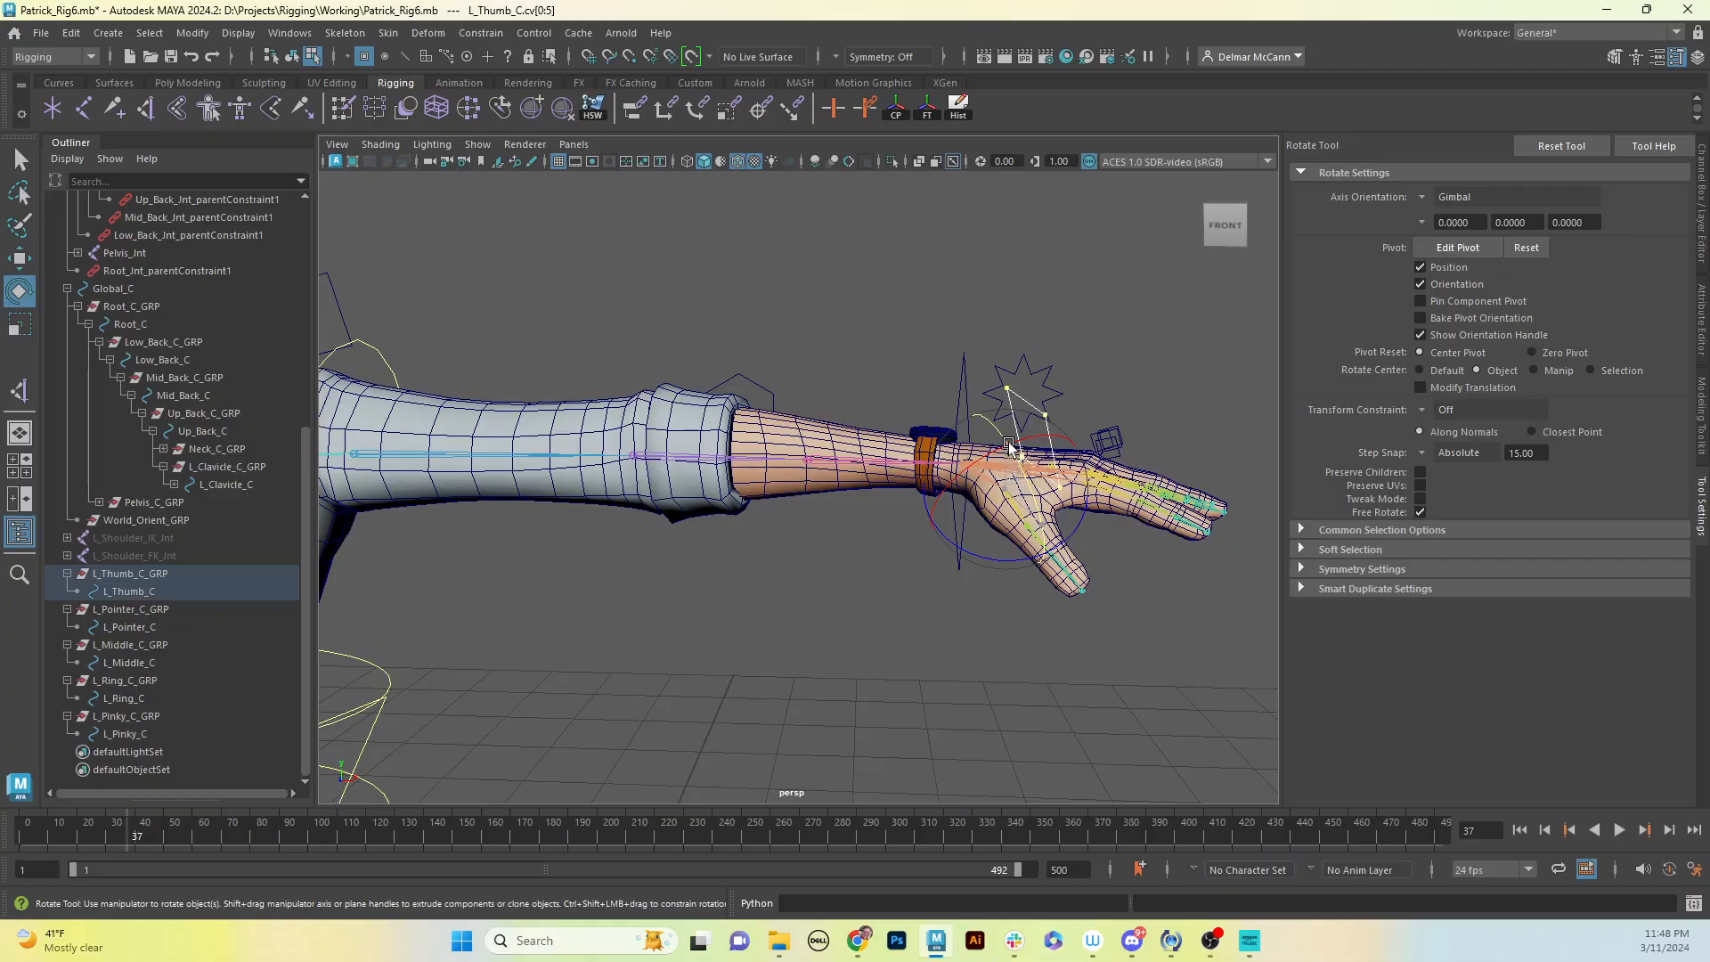
pyautogui.keyDown('alt'); pyautogui.moveTo(1083, 516); pyautogui.dragTo(778, 584); pyautogui.keyUp('alt')
# Step: Scale the thumb curve's CVs down toward the knuckle and return to object selection
pyautogui.press('r')
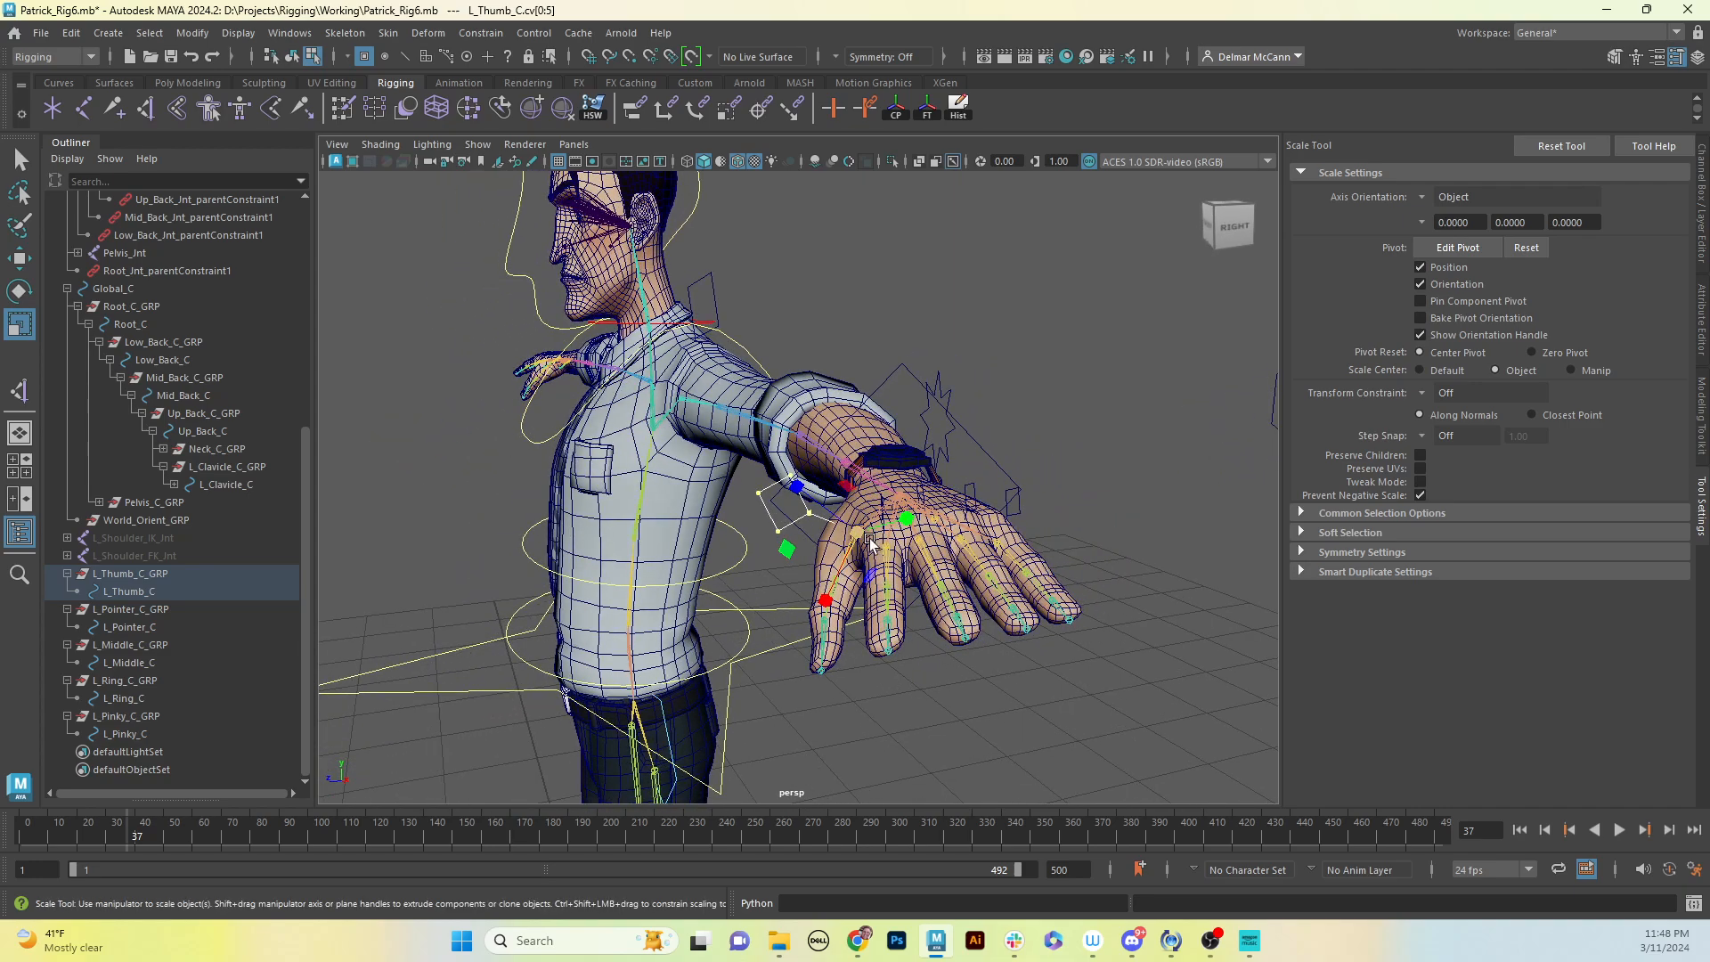
pyautogui.moveTo(862, 536); pyautogui.dragTo(978, 646)
pyautogui.press('F8')
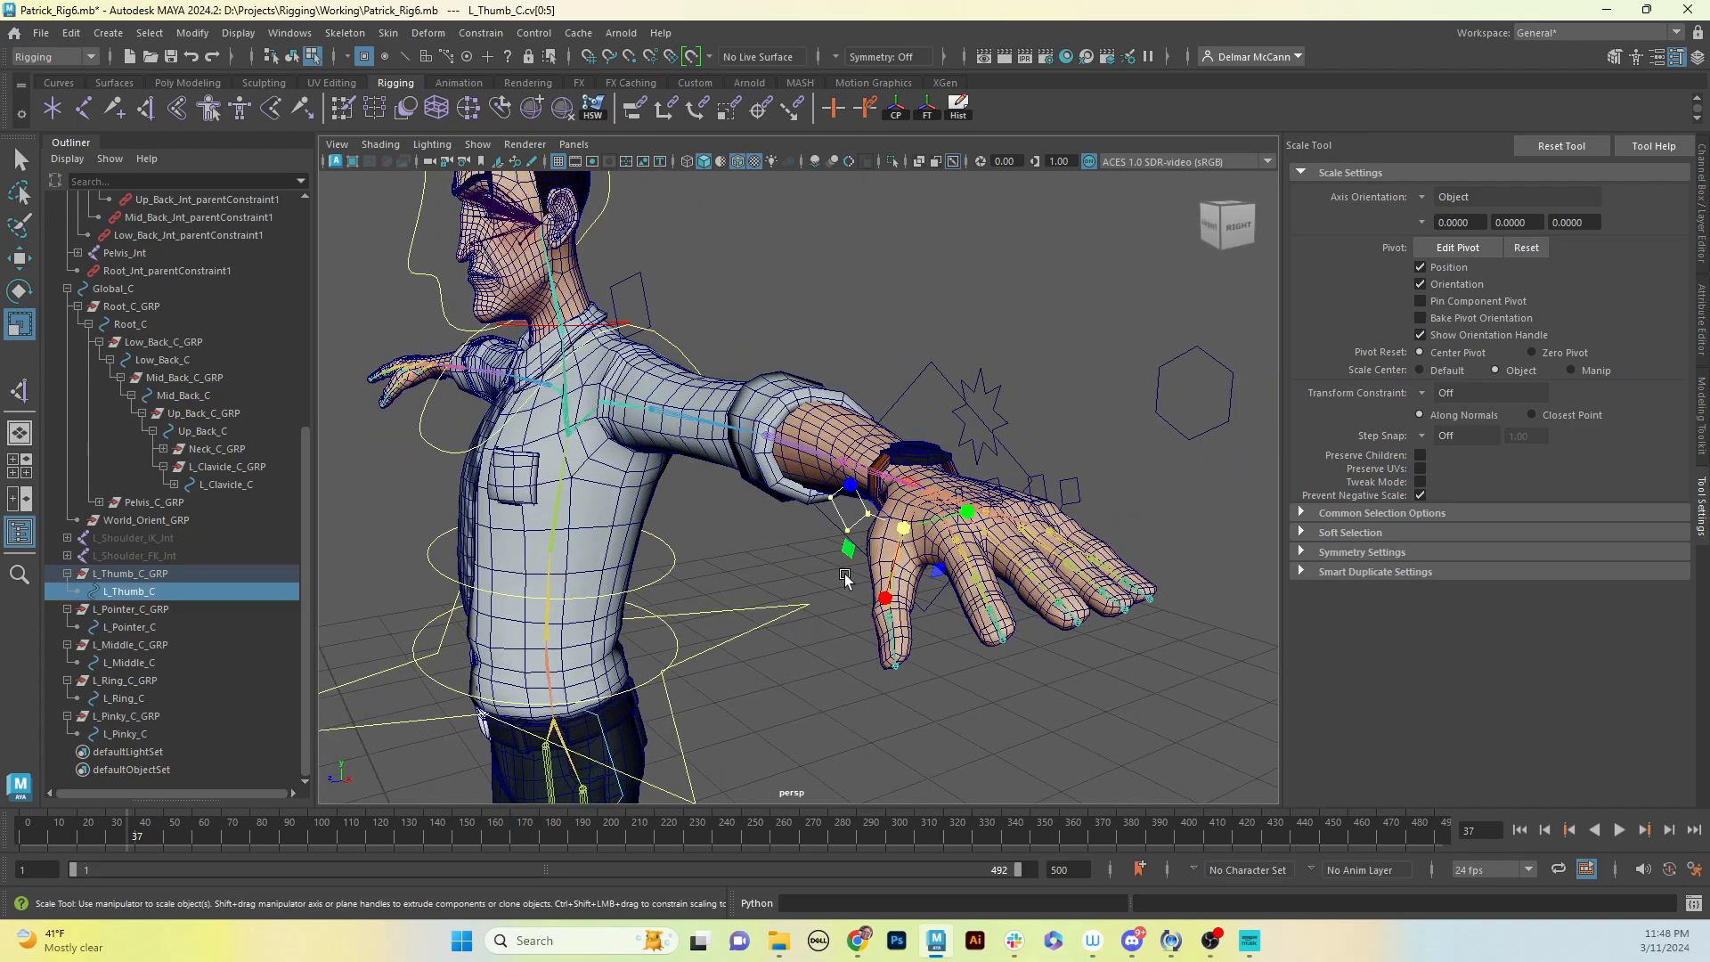
pyautogui.keyDown('alt'); pyautogui.moveTo(880, 673); pyautogui.dragTo(1078, 717); pyautogui.keyUp('alt')
pyautogui.click(1078, 717)
# Step: Parent-constrain the left thumb knuckle joint to the L_Thumb_C control
pyautogui.keyDown('alt'); pyautogui.moveTo(1016, 573); pyautogui.dragTo(829, 623); pyautogui.keyUp('alt')
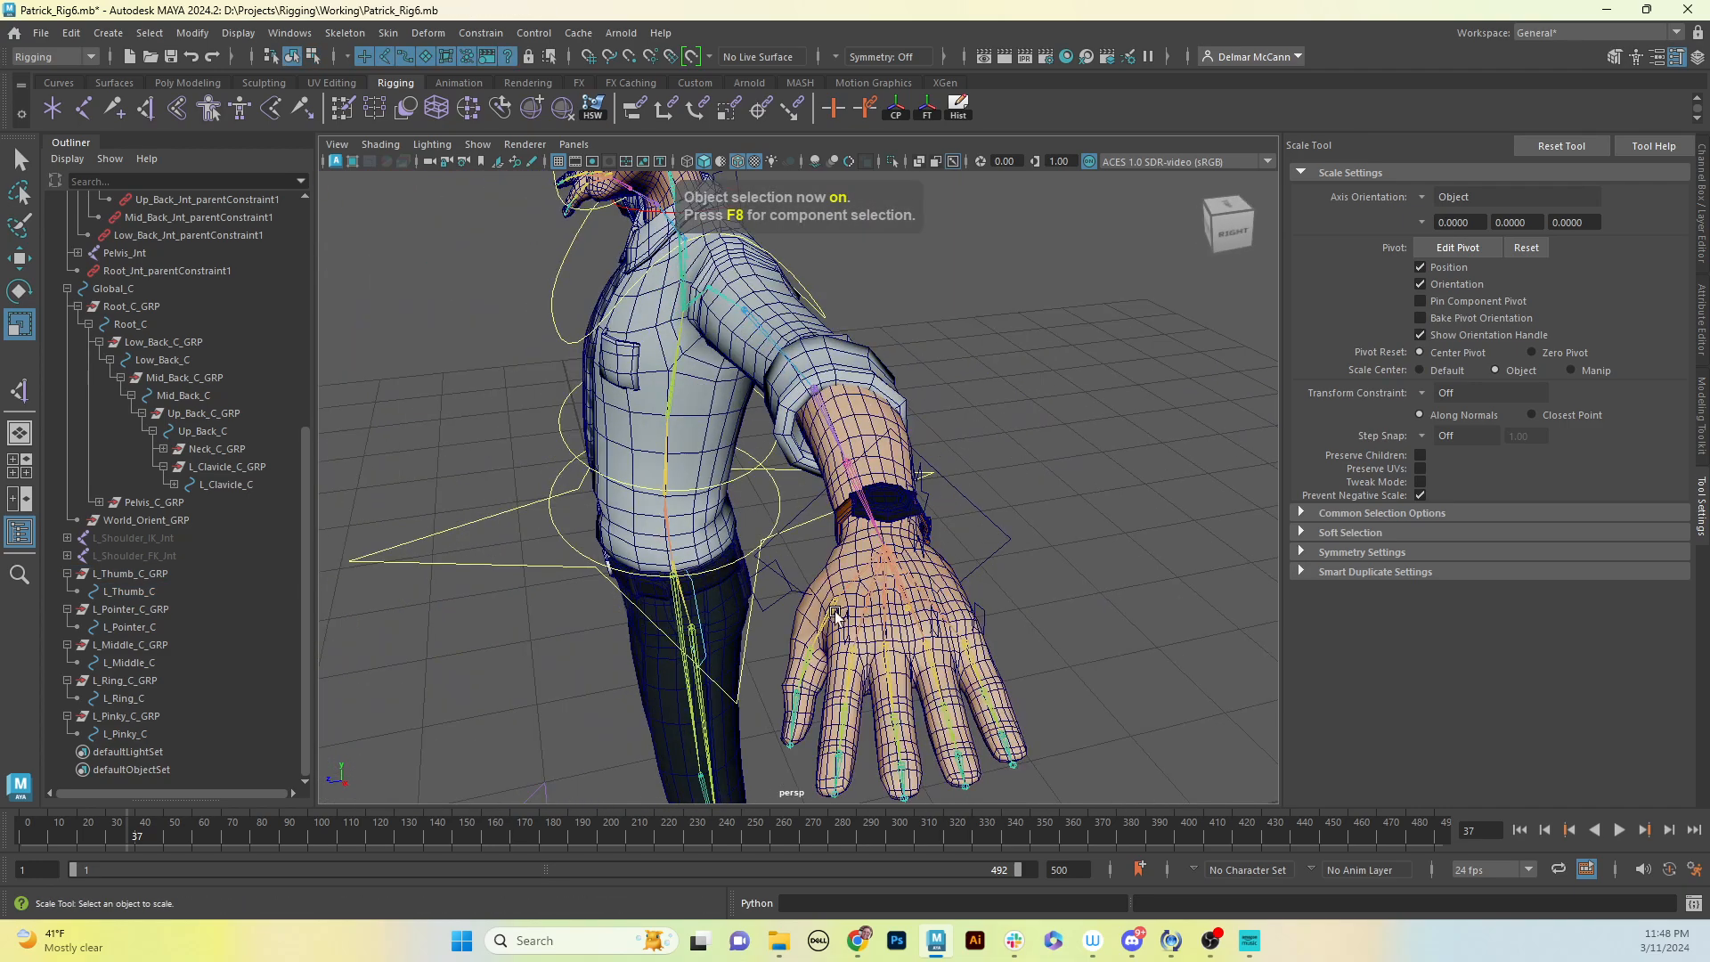
pyautogui.keyDown('alt'); pyautogui.moveTo(802, 650); pyautogui.dragTo(873, 673, button='right'); pyautogui.keyUp('alt')
pyautogui.keyDown('alt'); pyautogui.moveTo(846, 681); pyautogui.dragTo(1057, 517, button='middle'); pyautogui.keyUp('alt')
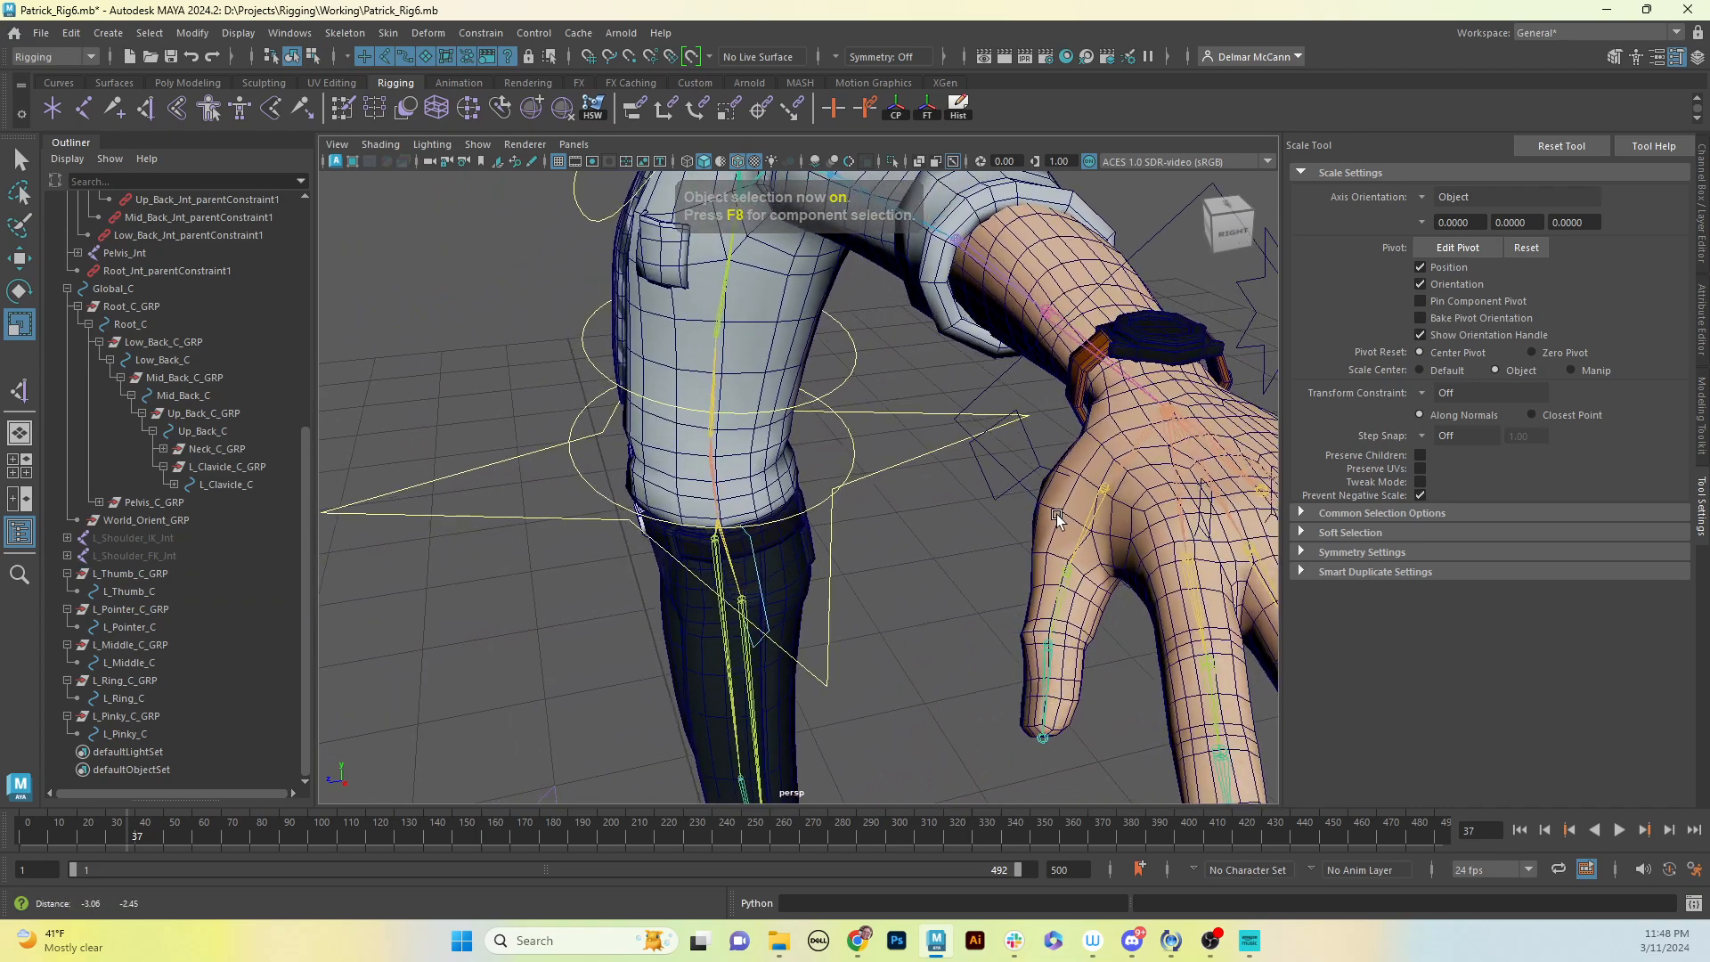
pyautogui.click(1033, 452)
pyautogui.press('q')
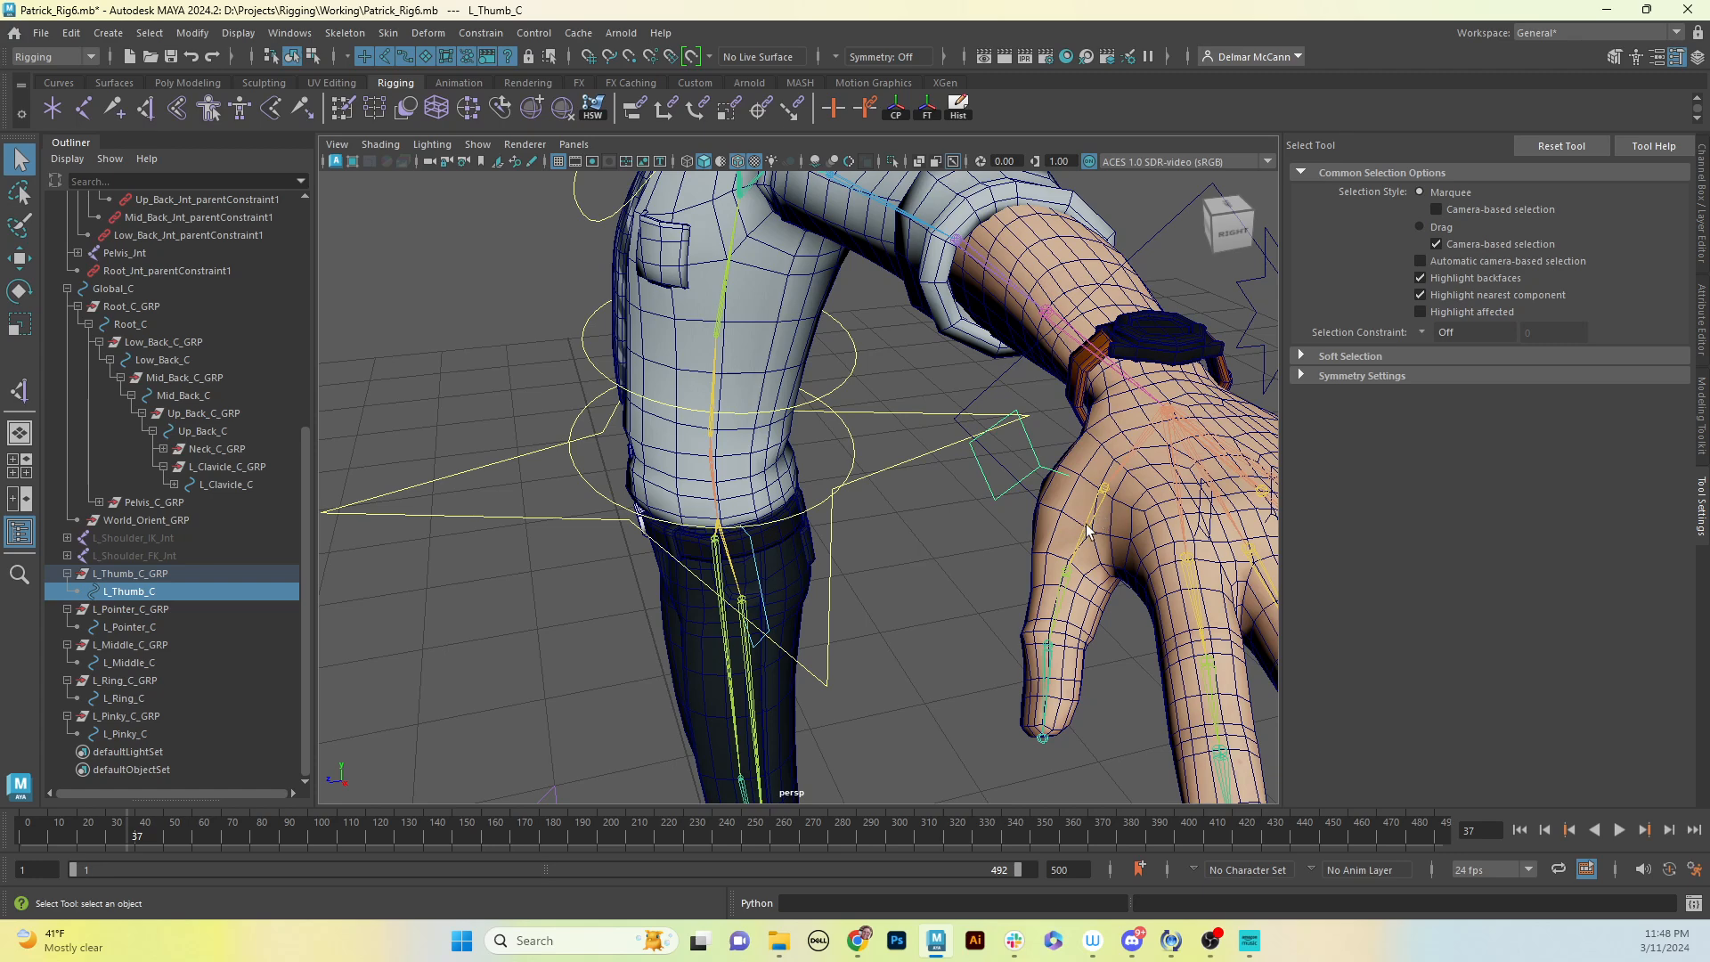
pyautogui.click(979, 540)
pyautogui.click(1037, 463)
pyautogui.keyDown('shift'); pyautogui.click(1099, 508); pyautogui.keyUp('shift')
pyautogui.click(641, 113)
# Step: Parent-constrain the left pointer knuckle joint to the L_Pointer_C control
pyautogui.keyDown('alt'); pyautogui.moveTo(1084, 520); pyautogui.dragTo(1064, 469); pyautogui.keyUp('alt')
pyautogui.keyDown('alt'); pyautogui.moveTo(1192, 458); pyautogui.dragTo(1142, 447, button='middle'); pyautogui.keyUp('alt')
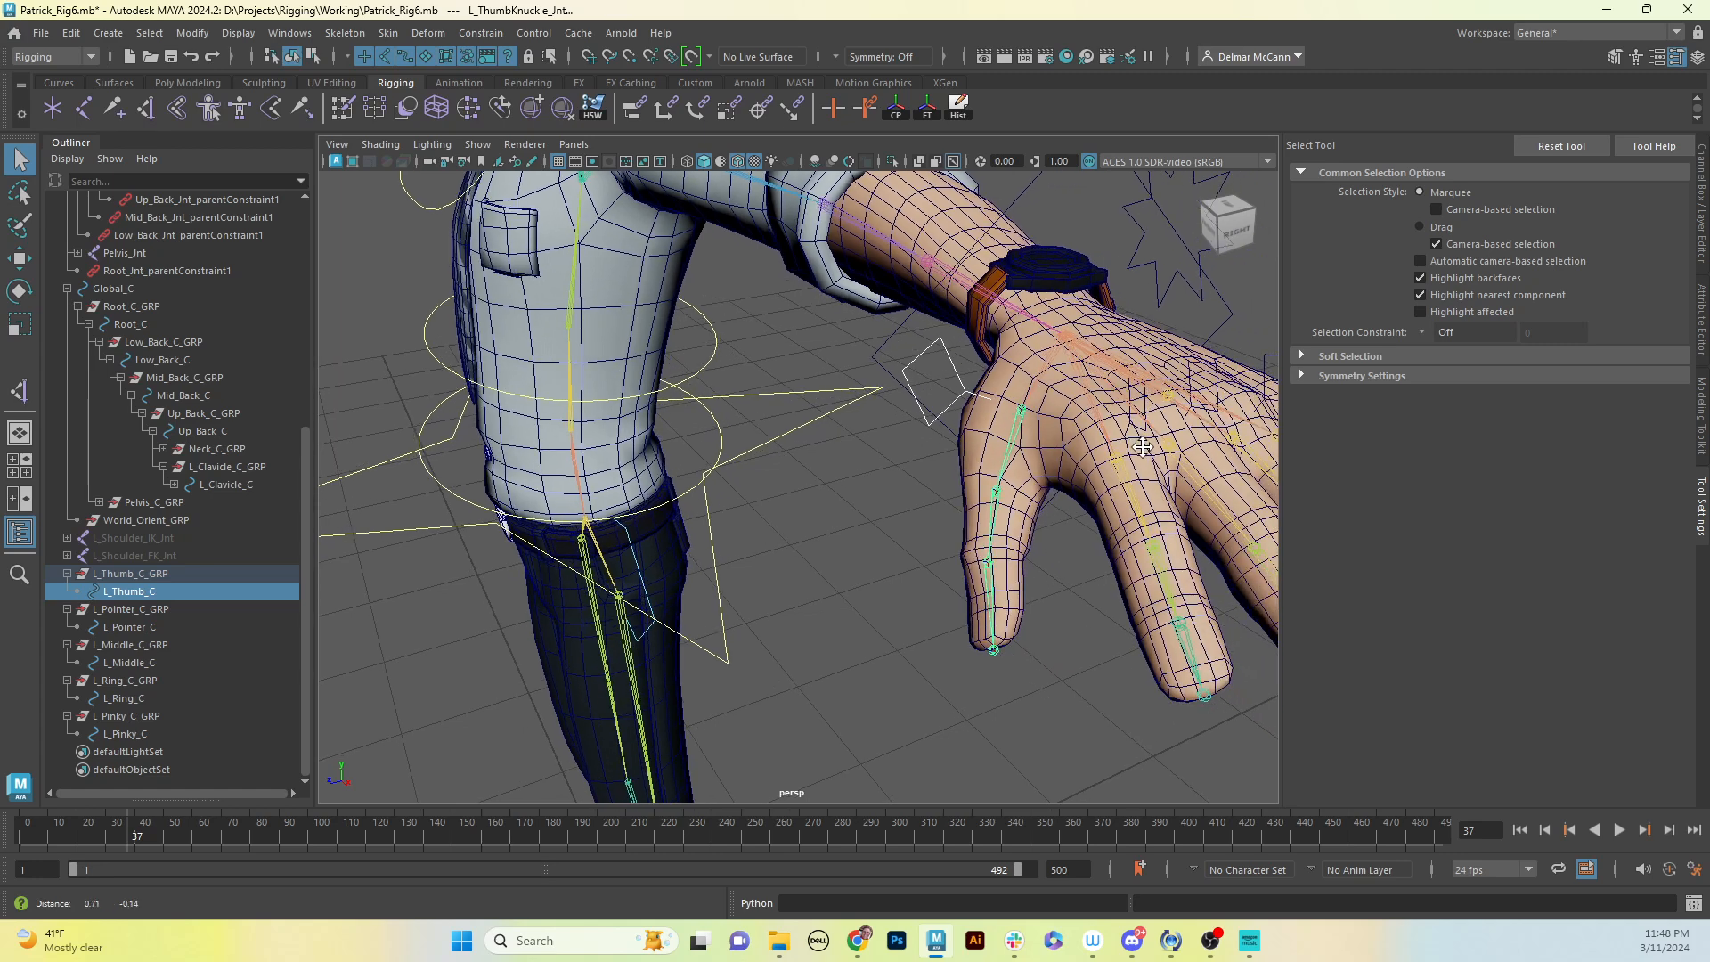
pyautogui.click(1142, 435)
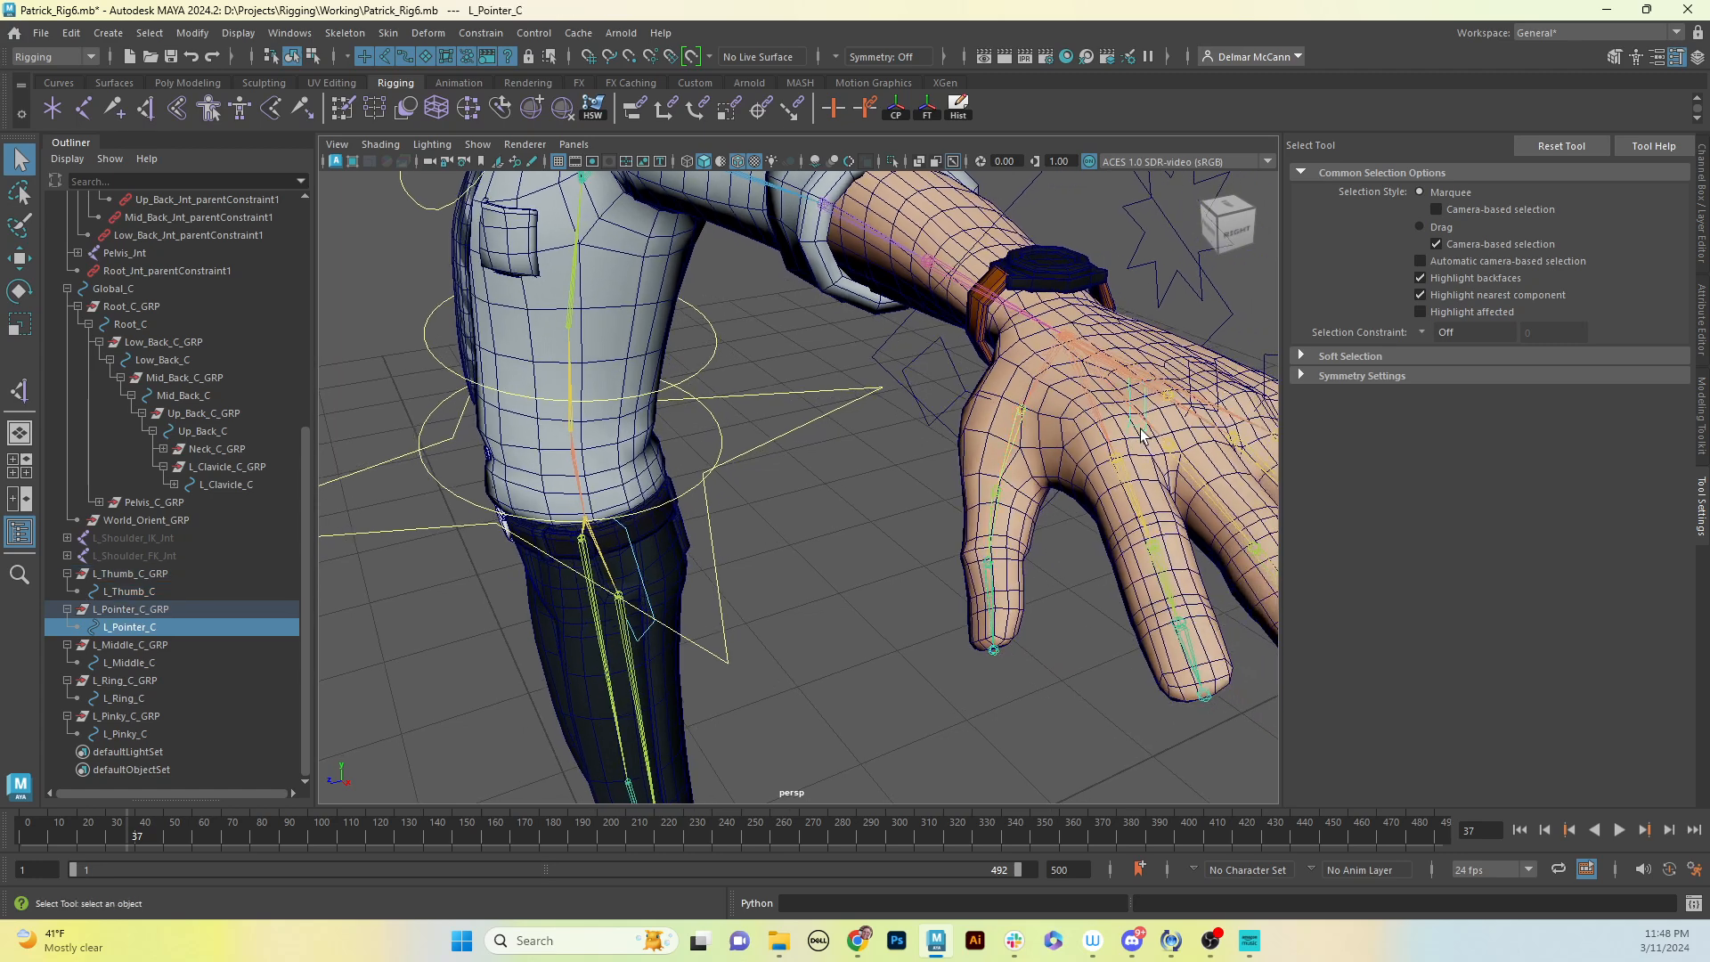
pyautogui.keyDown('shift'); pyautogui.click(1134, 496); pyautogui.keyUp('shift')
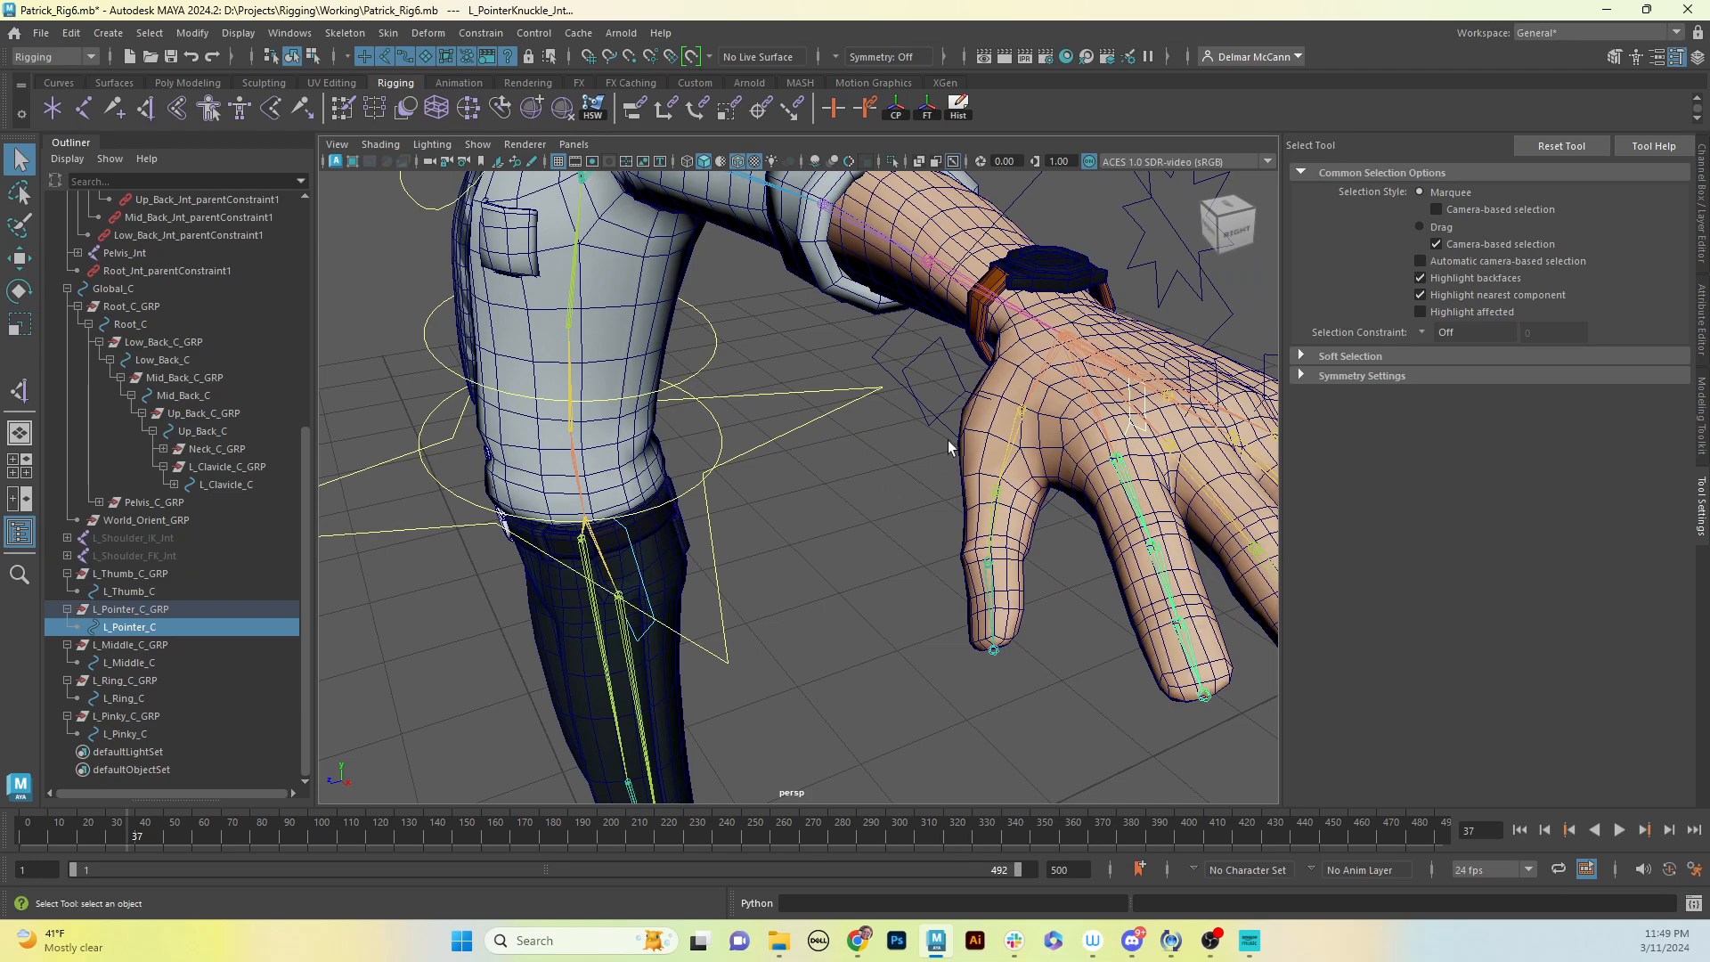
pyautogui.moveTo(1052, 477)
pyautogui.keyDown('alt'); pyautogui.mouseDown()
pyautogui.moveTo(1096, 470)
pyautogui.moveTo(1033, 454)
pyautogui.mouseUp(); pyautogui.keyUp('alt')
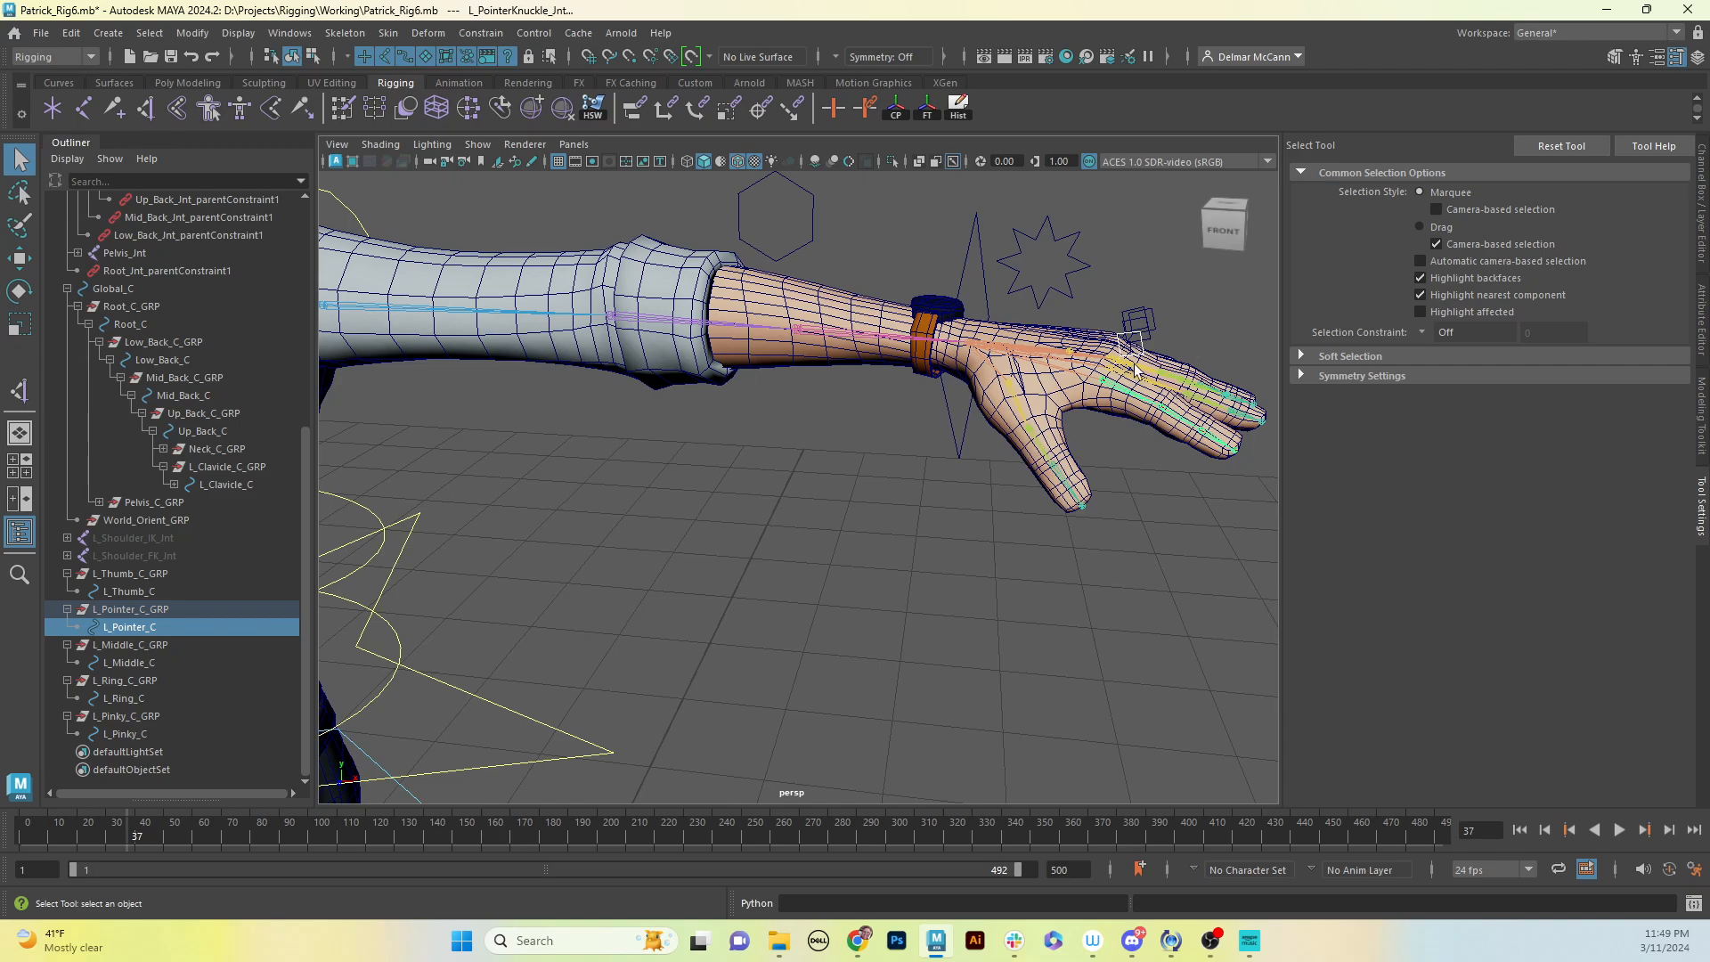
pyautogui.keyDown('alt'); pyautogui.moveTo(1241, 471); pyautogui.dragTo(1188, 483); pyautogui.keyUp('alt')
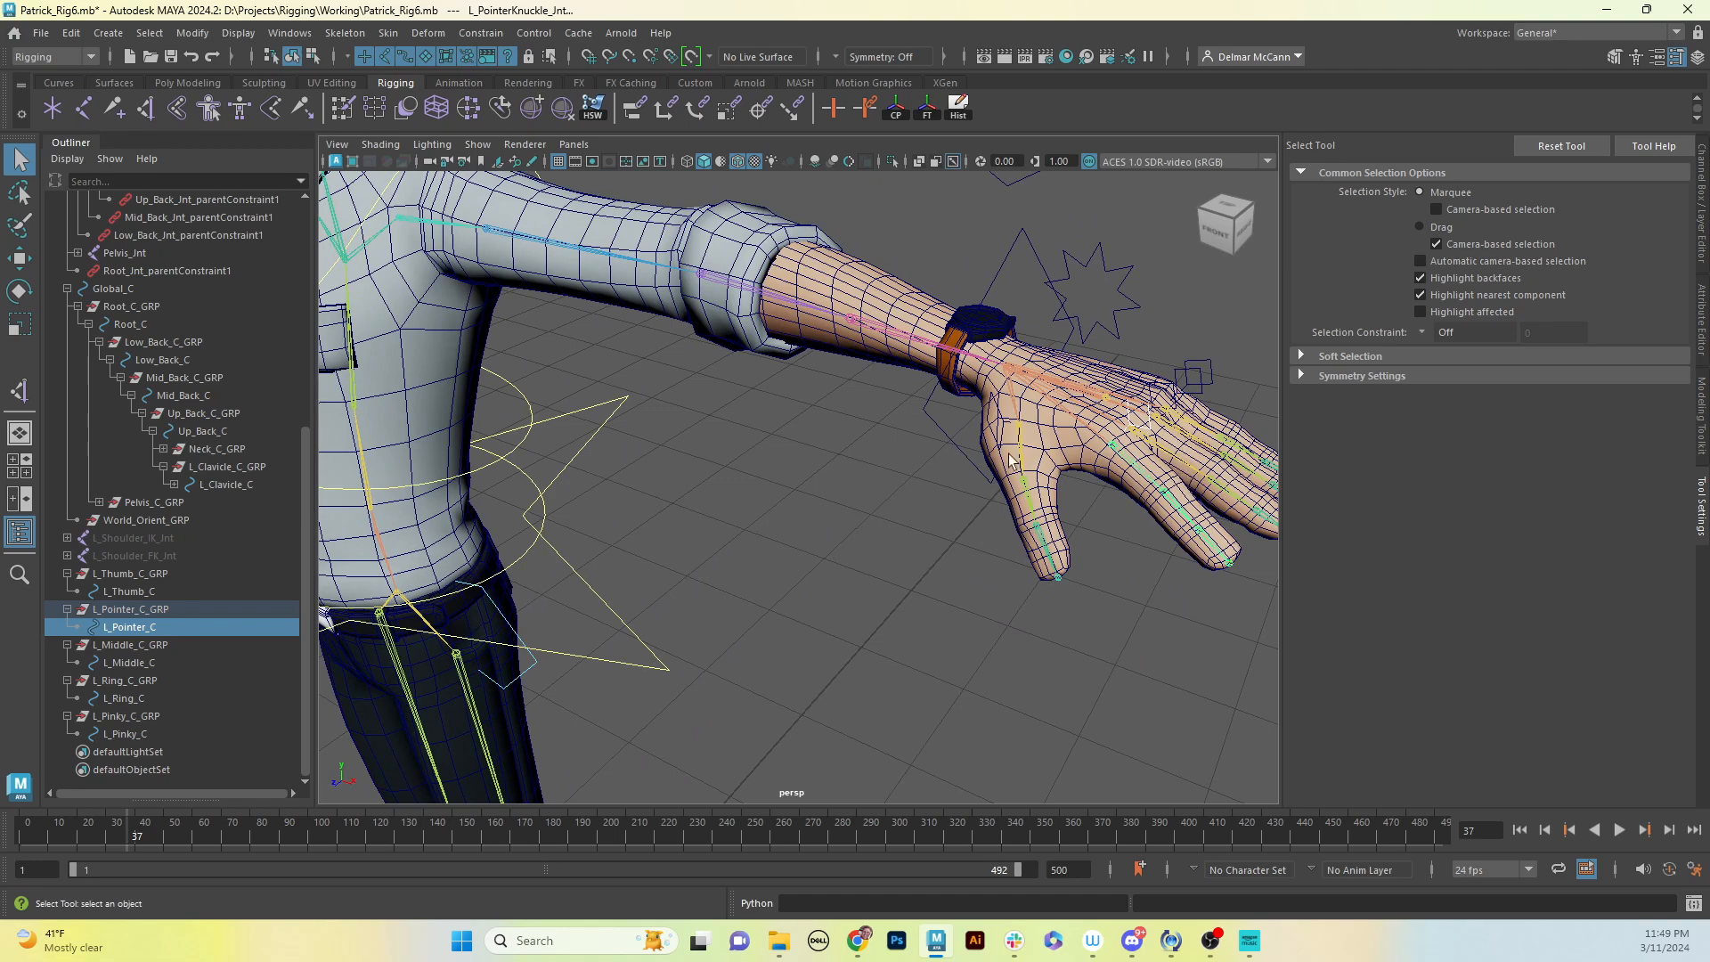
pyautogui.keyDown('alt'); pyautogui.moveTo(1011, 458); pyautogui.dragTo(1104, 389); pyautogui.keyUp('alt')
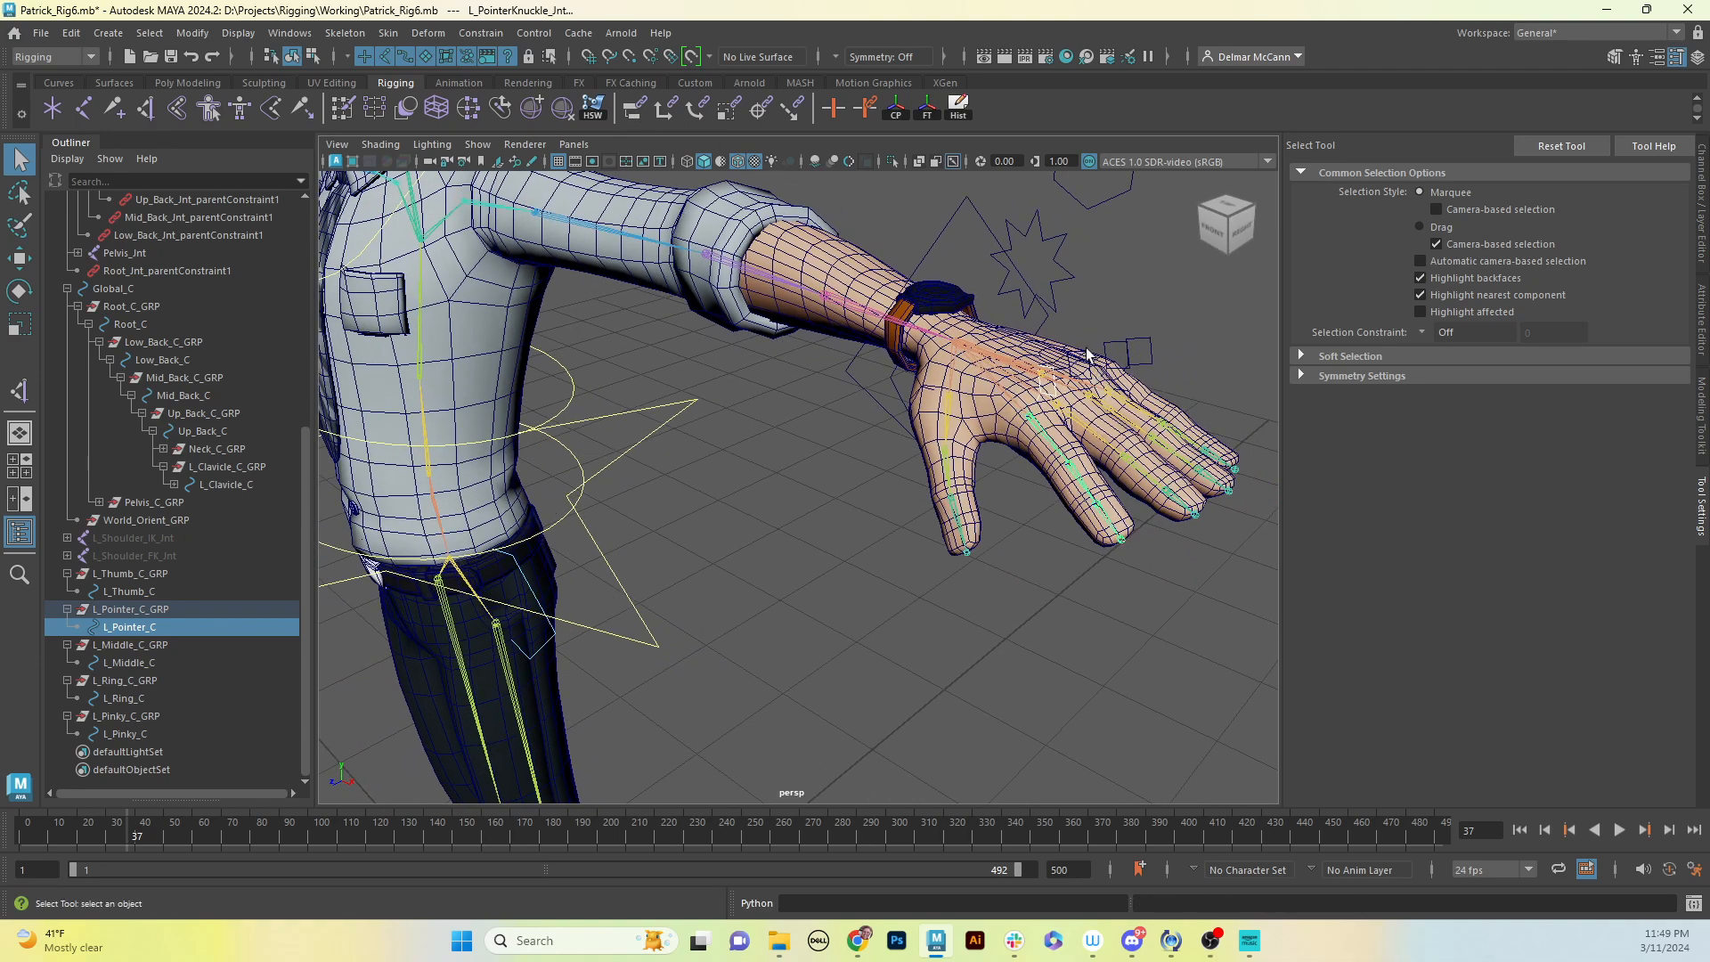
# Step: Parent-constrain the left middle finger's knuckle joint to the L_Middle_C control
pyautogui.click(1088, 357)
pyautogui.keyDown('shift'); pyautogui.click(1089, 428); pyautogui.keyUp('shift')
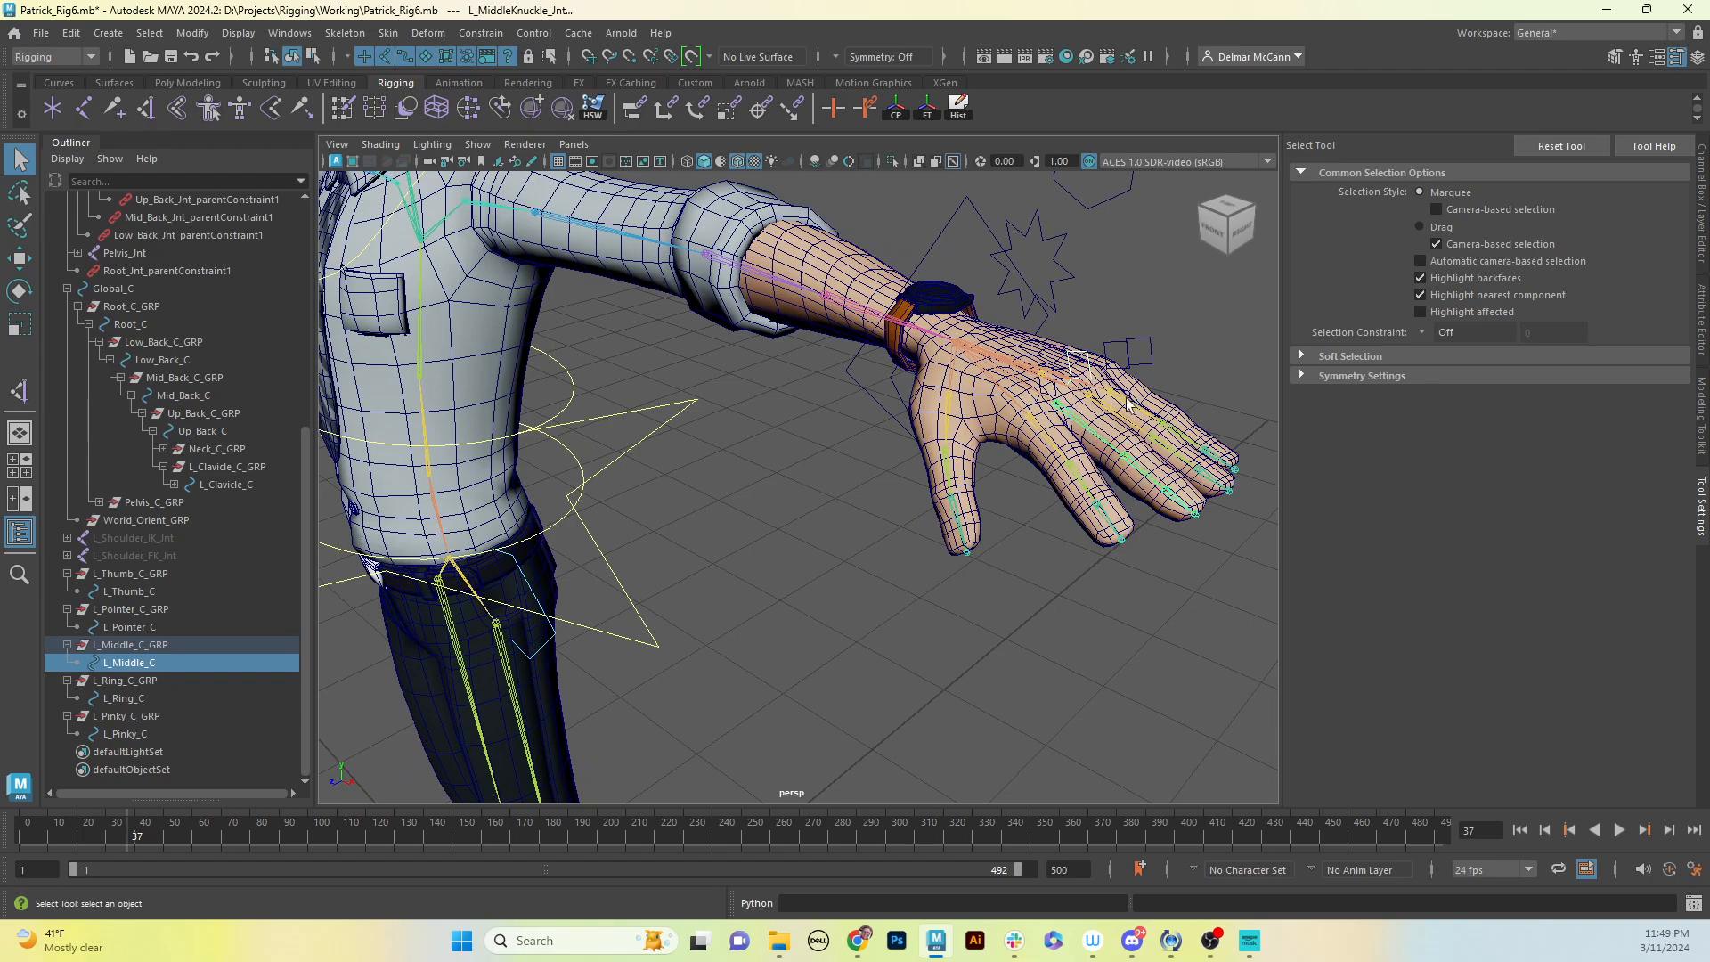
pyautogui.keyDown('alt'); pyautogui.moveTo(1126, 397); pyautogui.dragTo(1080, 386); pyautogui.keyUp('alt')
pyautogui.keyDown('alt'); pyautogui.moveTo(1078, 386); pyautogui.dragTo(1172, 397, button='right'); pyautogui.keyUp('alt')
pyautogui.keyDown('alt'); pyautogui.moveTo(1176, 398); pyautogui.dragTo(1158, 398); pyautogui.keyUp('alt')
pyautogui.keyDown('alt'); pyautogui.moveTo(1158, 398); pyautogui.dragTo(1157, 419, button='middle'); pyautogui.keyUp('alt')
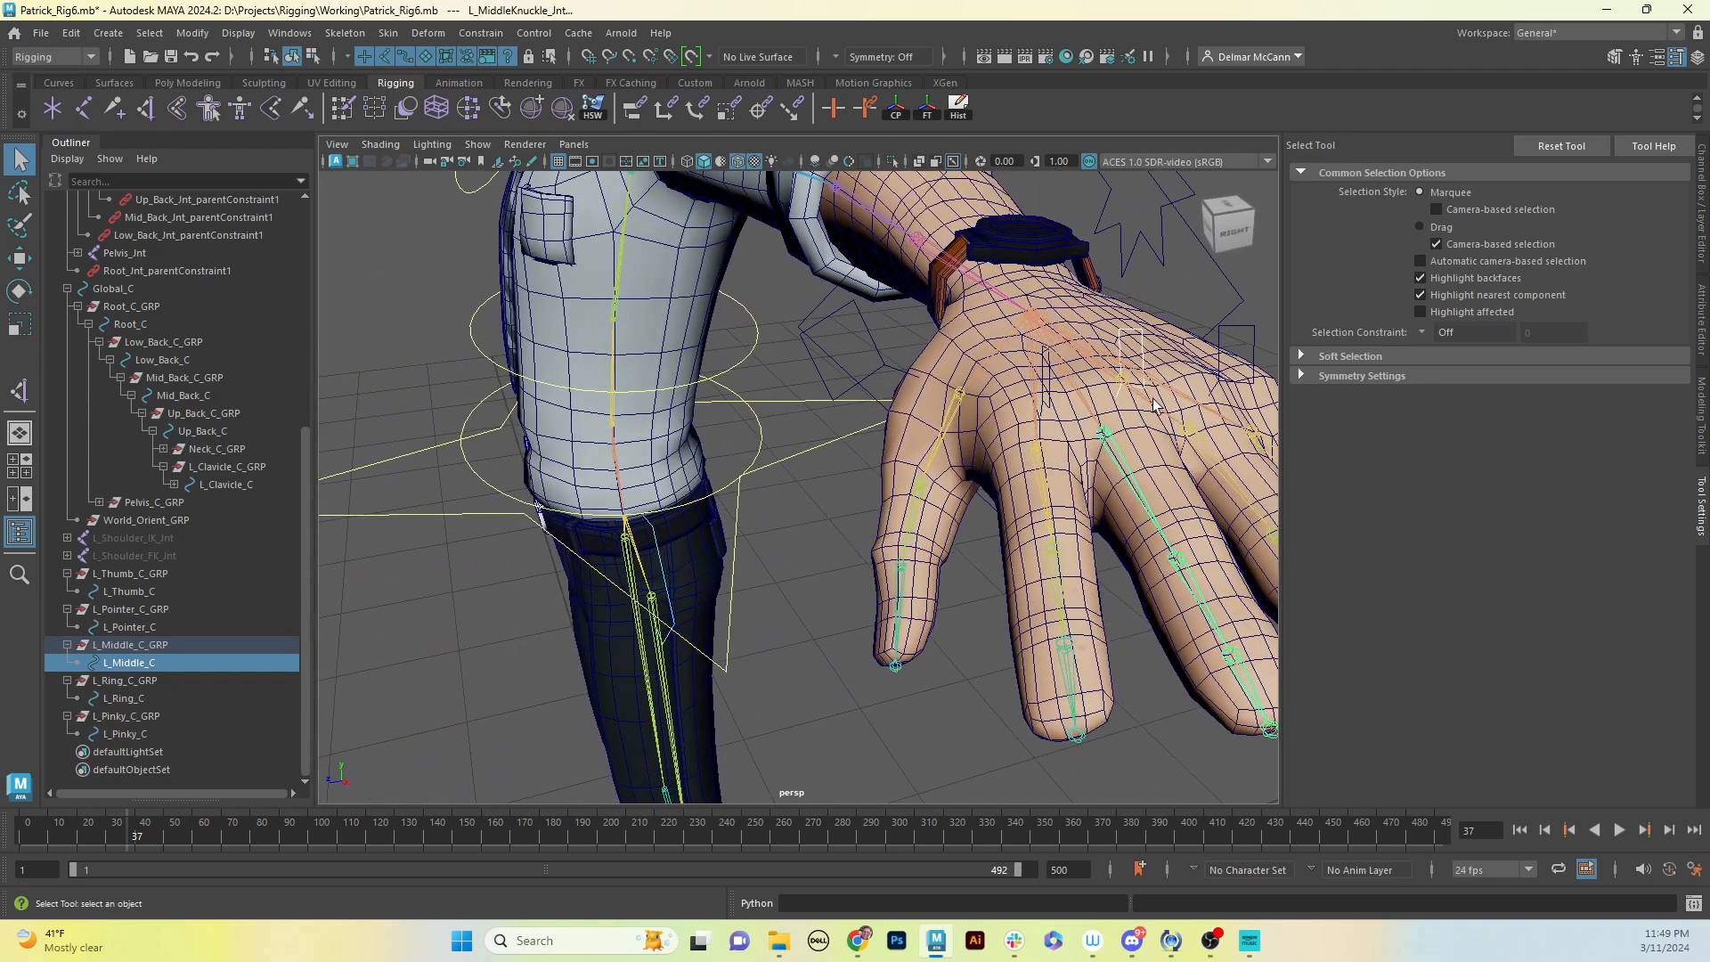
pyautogui.keyDown('alt'); pyautogui.moveTo(1157, 418); pyautogui.dragTo(1062, 408, button='right'); pyautogui.keyUp('alt')
pyautogui.keyDown('alt'); pyautogui.moveTo(1060, 408); pyautogui.dragTo(1086, 403); pyautogui.keyUp('alt')
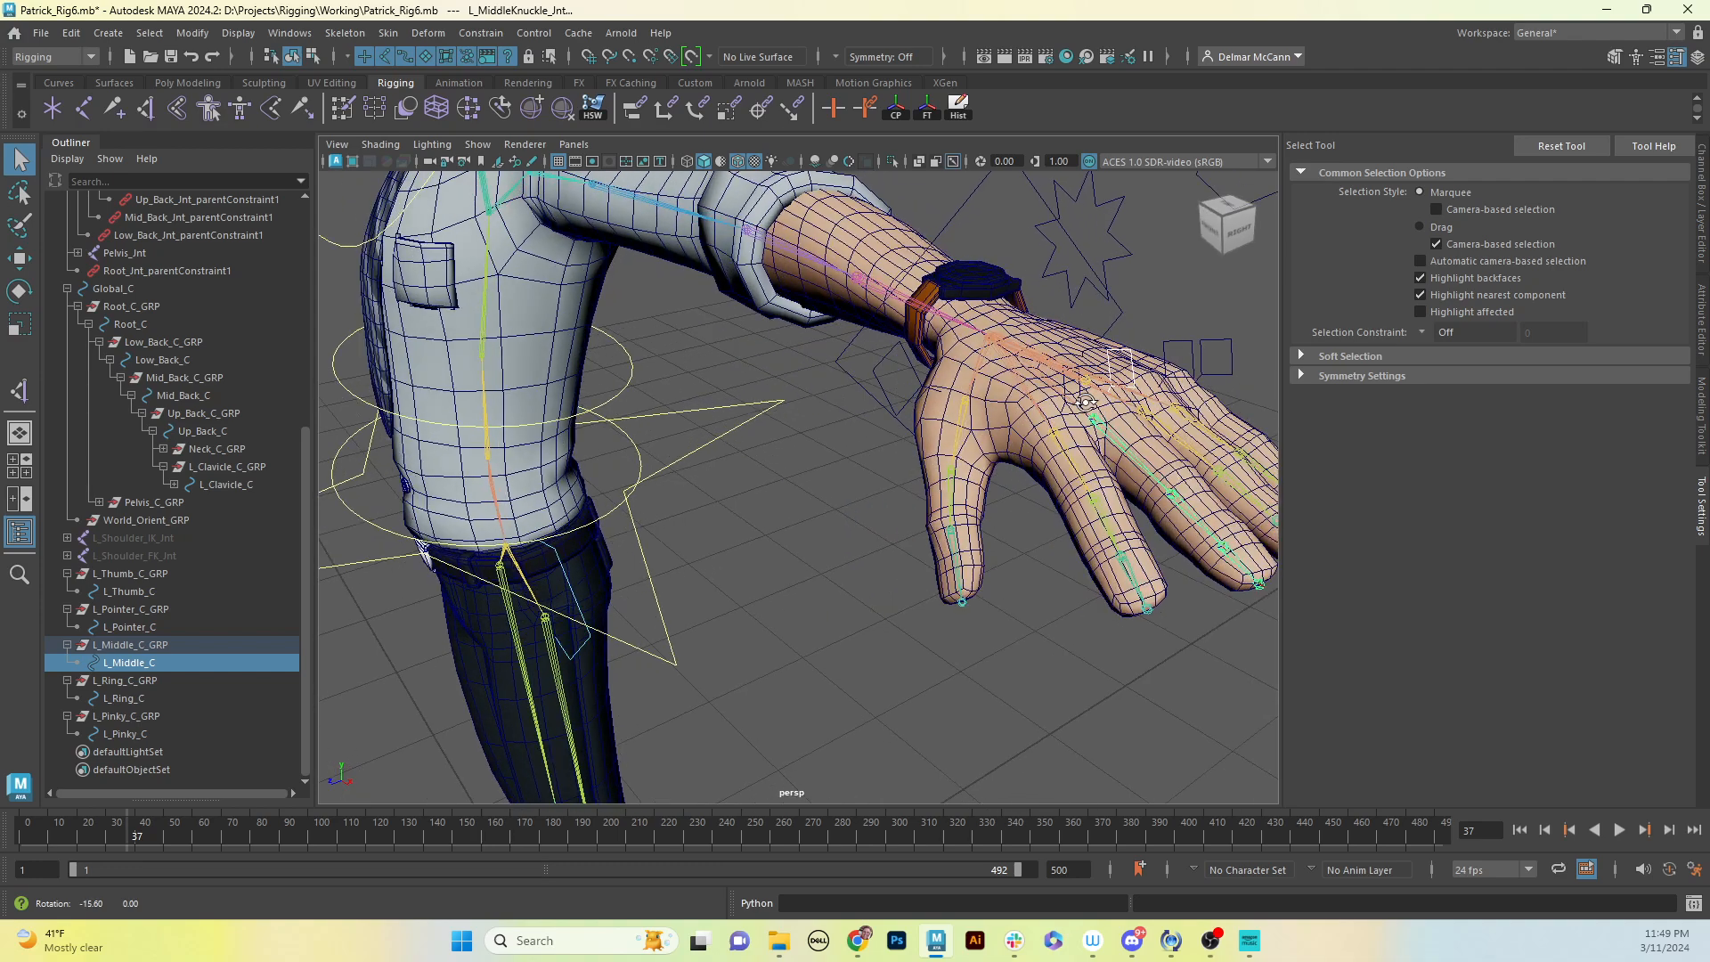
pyautogui.click(636, 109)
# Step: Parent-constrain the left ring finger's knuckle joint to the L_Ring_C control
pyautogui.click(1181, 348)
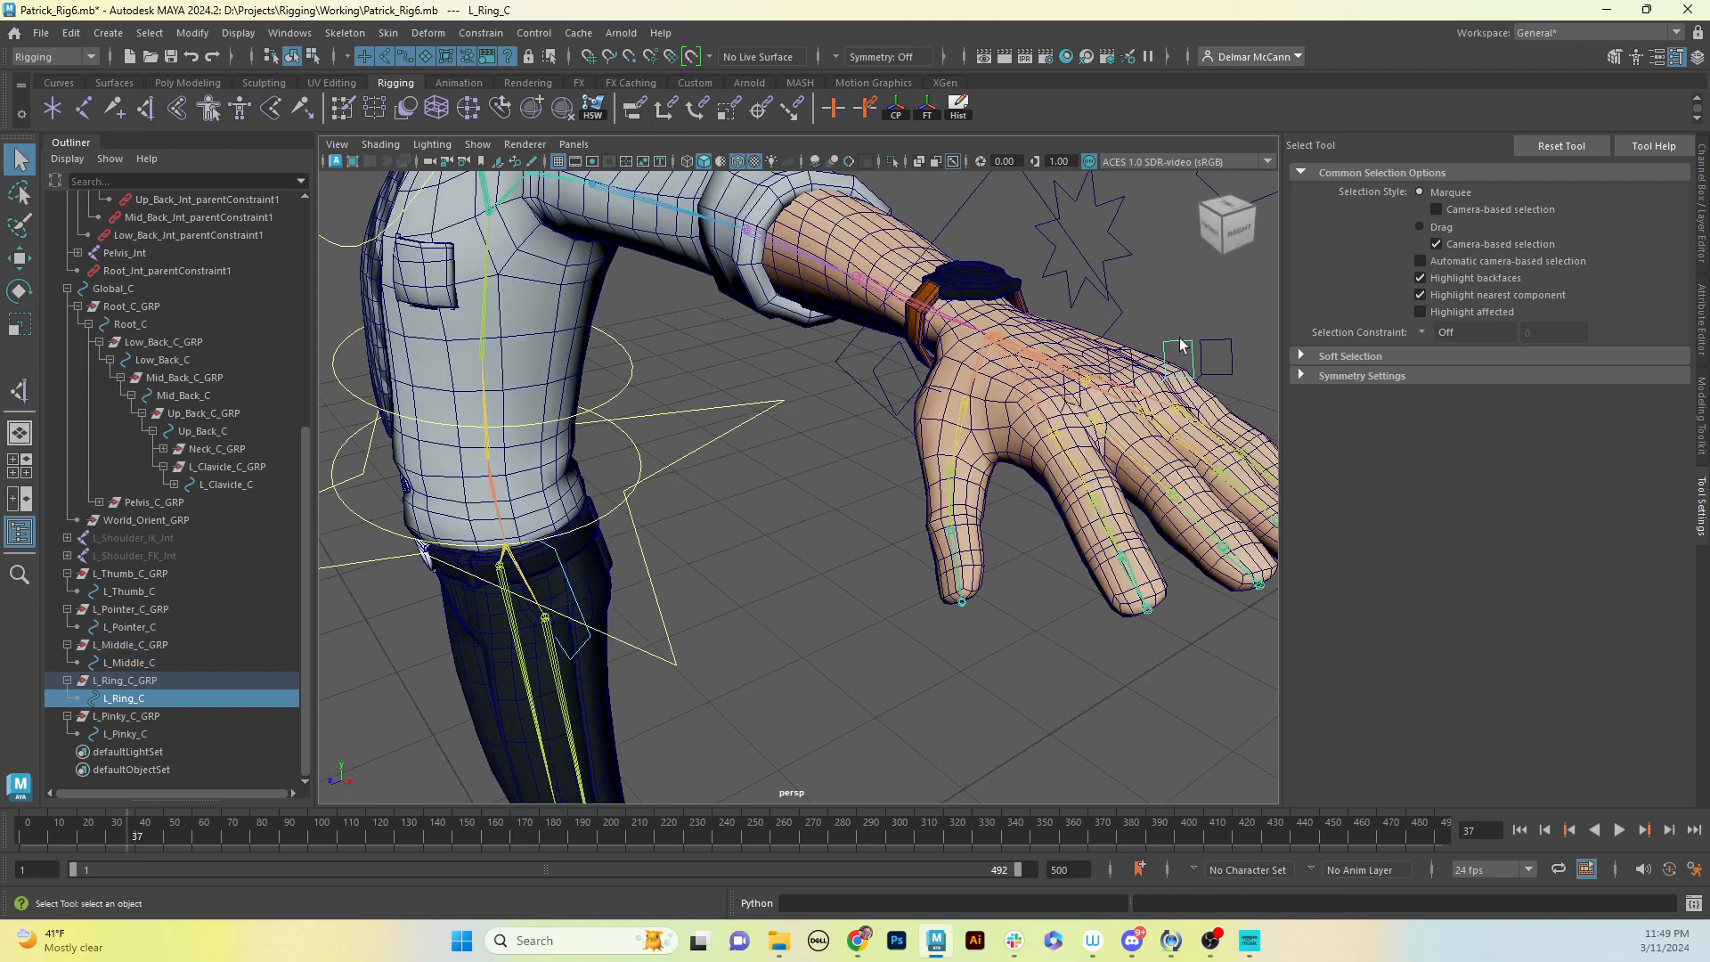
pyautogui.keyDown('alt'); pyautogui.moveTo(1192, 426); pyautogui.dragTo(1149, 465); pyautogui.keyUp('alt')
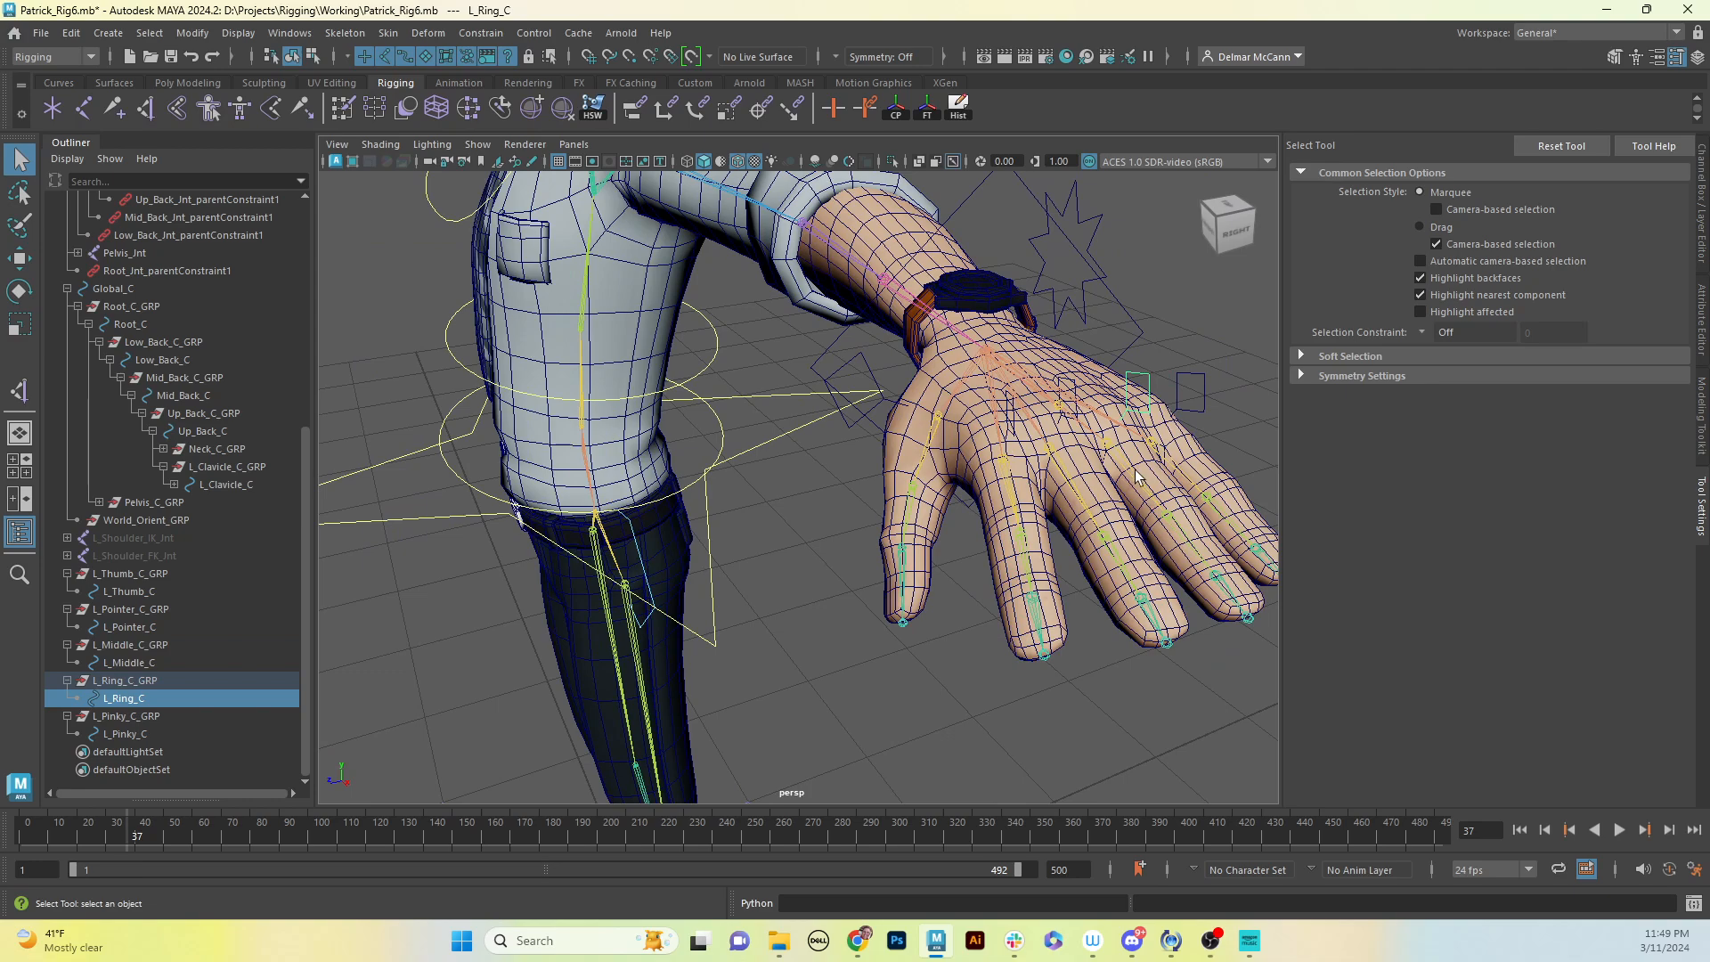
pyautogui.keyDown('shift'); pyautogui.click(1138, 473); pyautogui.keyUp('shift')
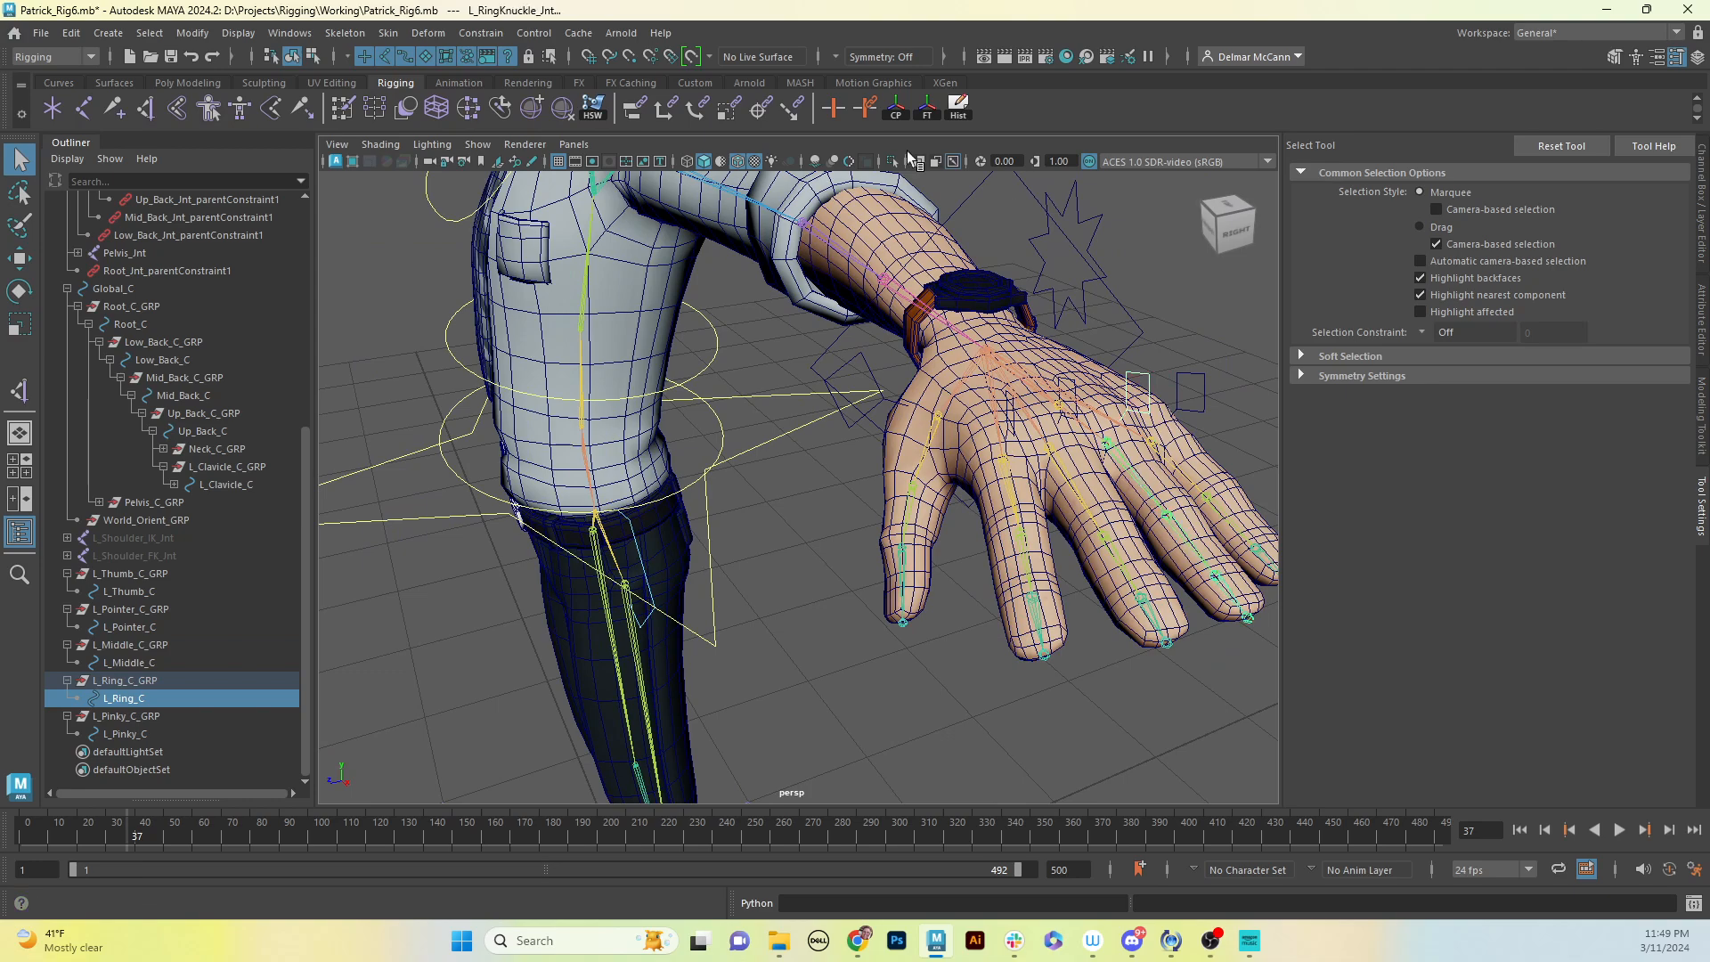
pyautogui.click(636, 116)
# Step: Parent-constrain the left pinky knuckle joint to the L_Pinky_C control
pyautogui.keyDown('alt'); pyautogui.moveTo(1185, 406); pyautogui.dragTo(1097, 389, button='middle'); pyautogui.keyUp('alt')
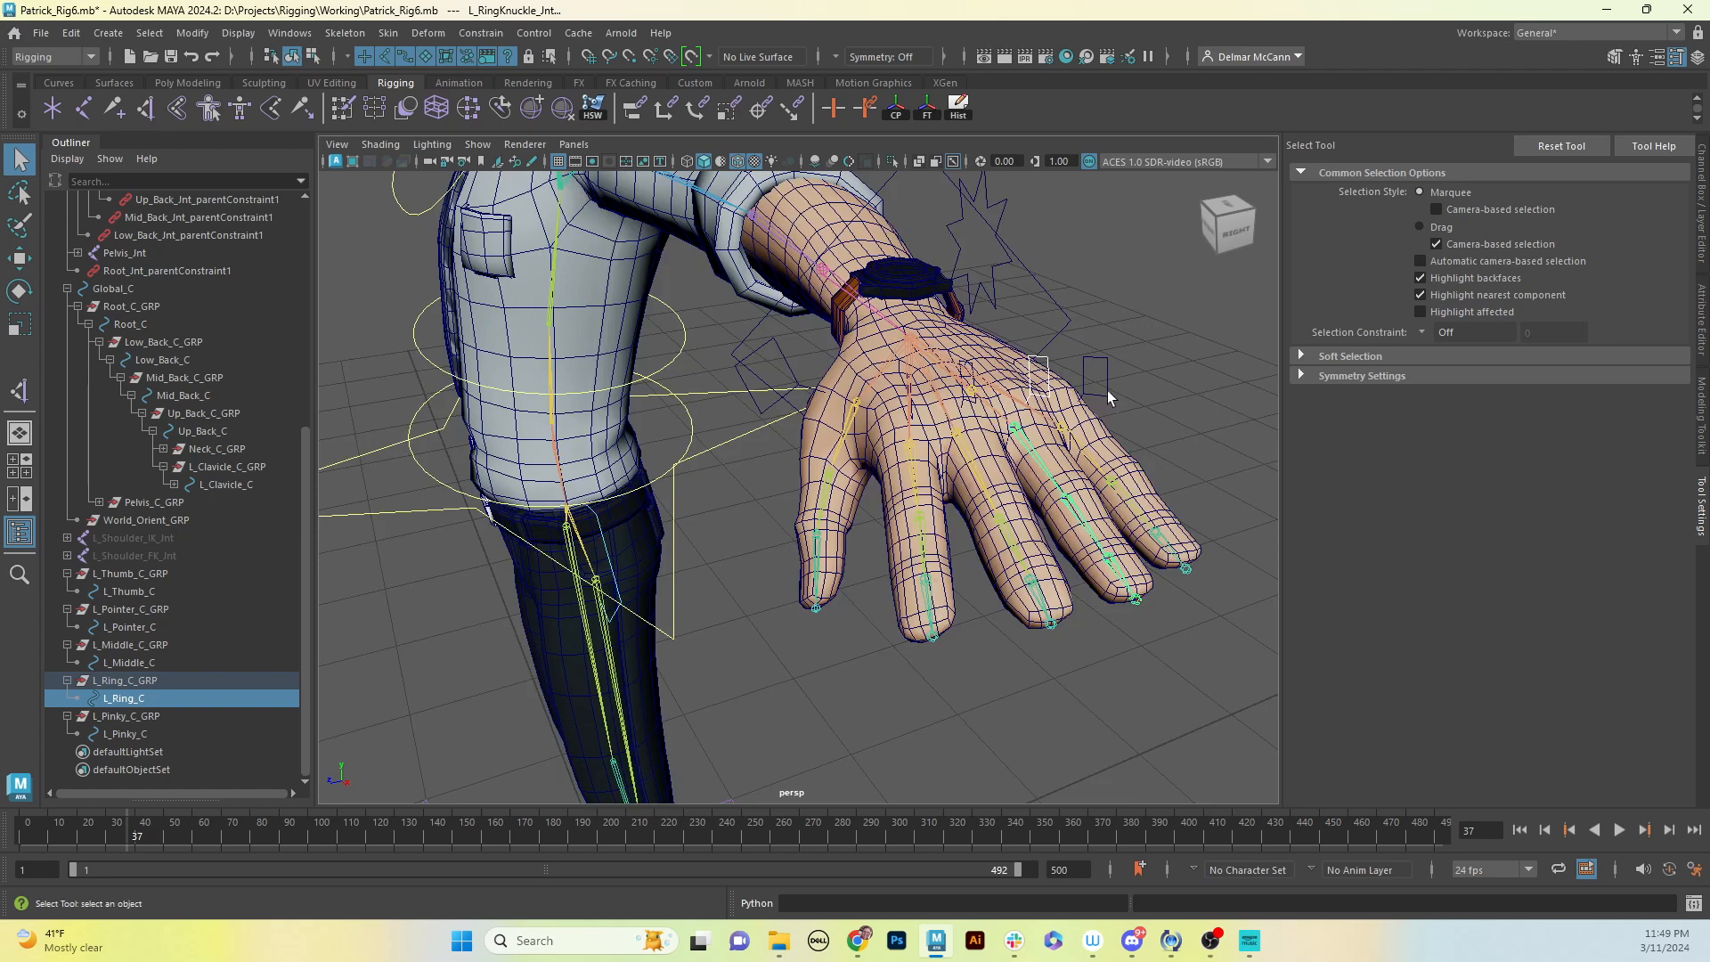
pyautogui.click(1108, 390)
pyautogui.keyDown('shift'); pyautogui.click(1085, 453); pyautogui.keyUp('shift')
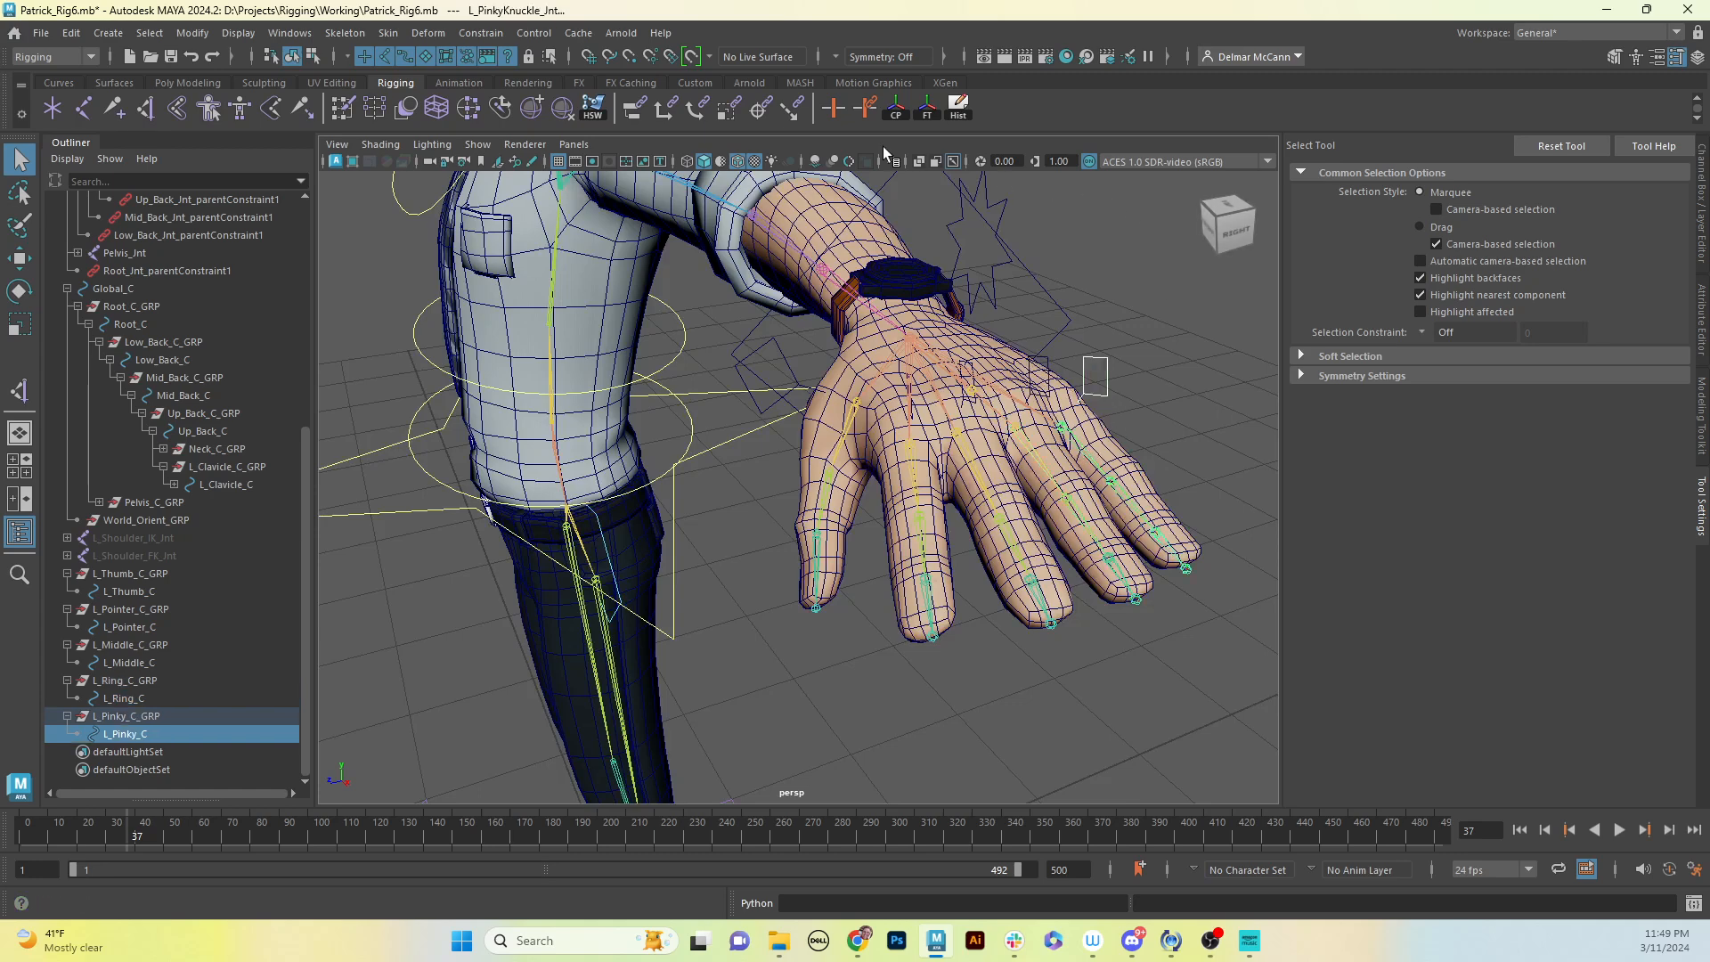
pyautogui.click(629, 116)
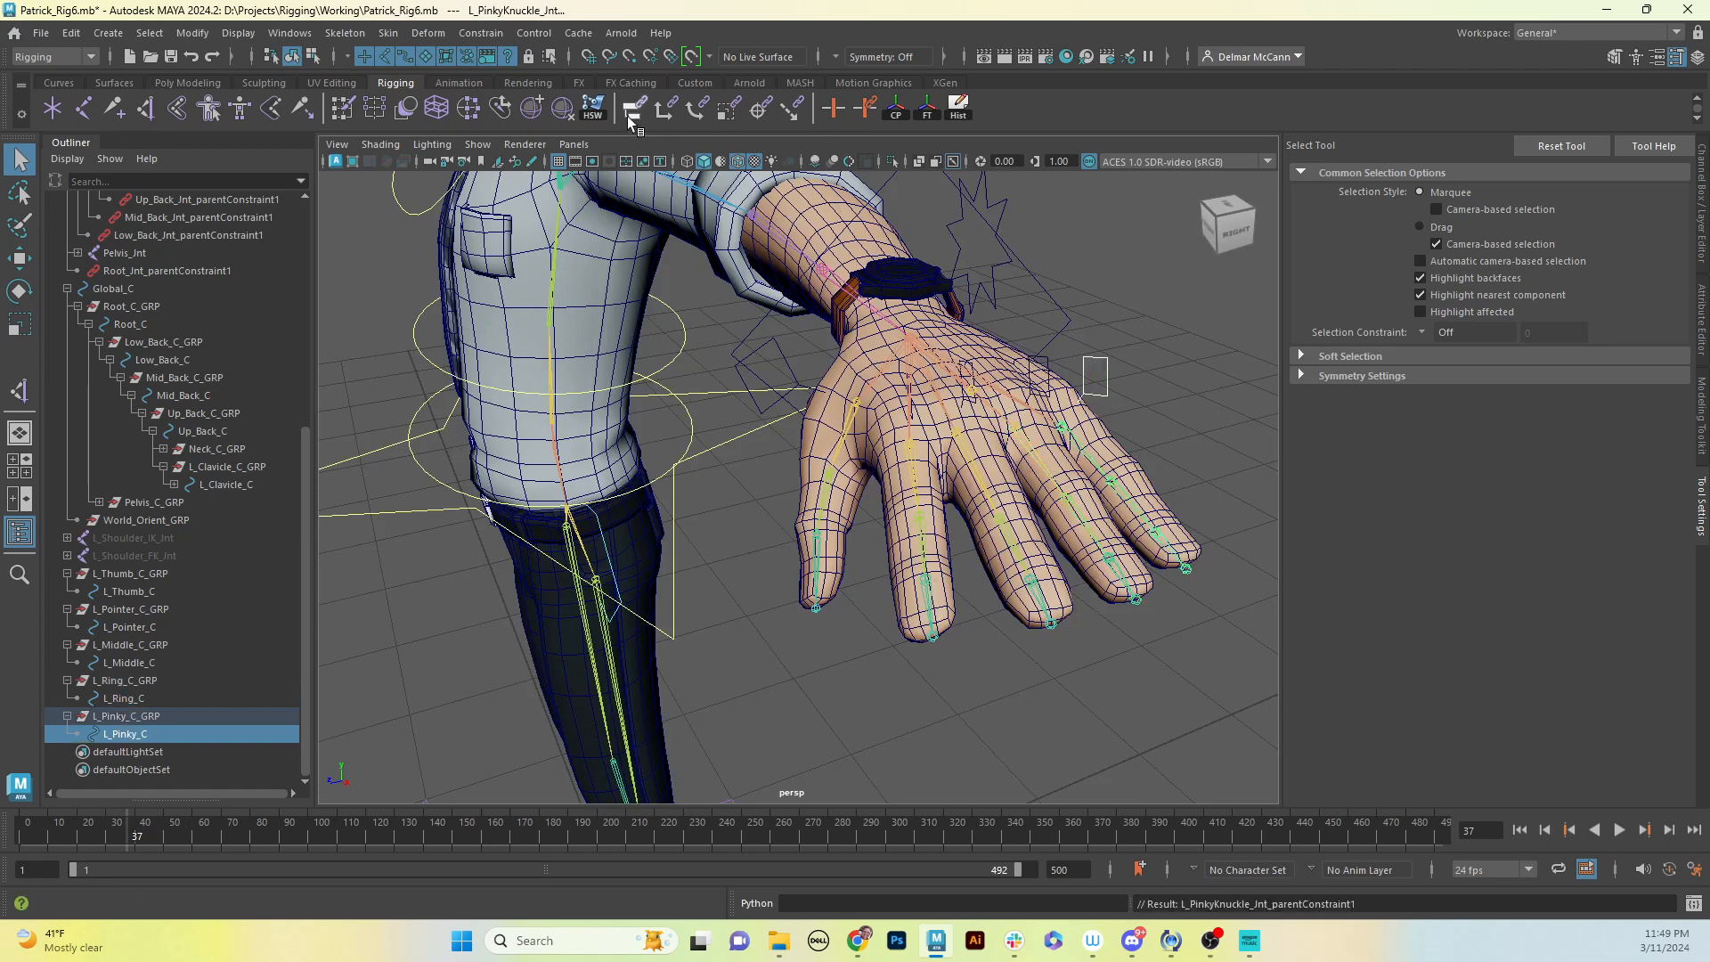
# Step: Test the finger constraints by rotating the pointer, middle, ring and pinky controls together -30 degrees about Z, and undo the rotation
pyautogui.keyDown('alt'); pyautogui.moveTo(944, 445); pyautogui.dragTo(1137, 413); pyautogui.keyUp('alt')
pyautogui.keyDown('alt'); pyautogui.moveTo(1114, 352); pyautogui.dragTo(1193, 378); pyautogui.keyUp('alt')
pyautogui.click(1114, 236)
pyautogui.press('e')
pyautogui.hotkey('ctrl', 'z')
pyautogui.hotkey('ctrl', 'z')
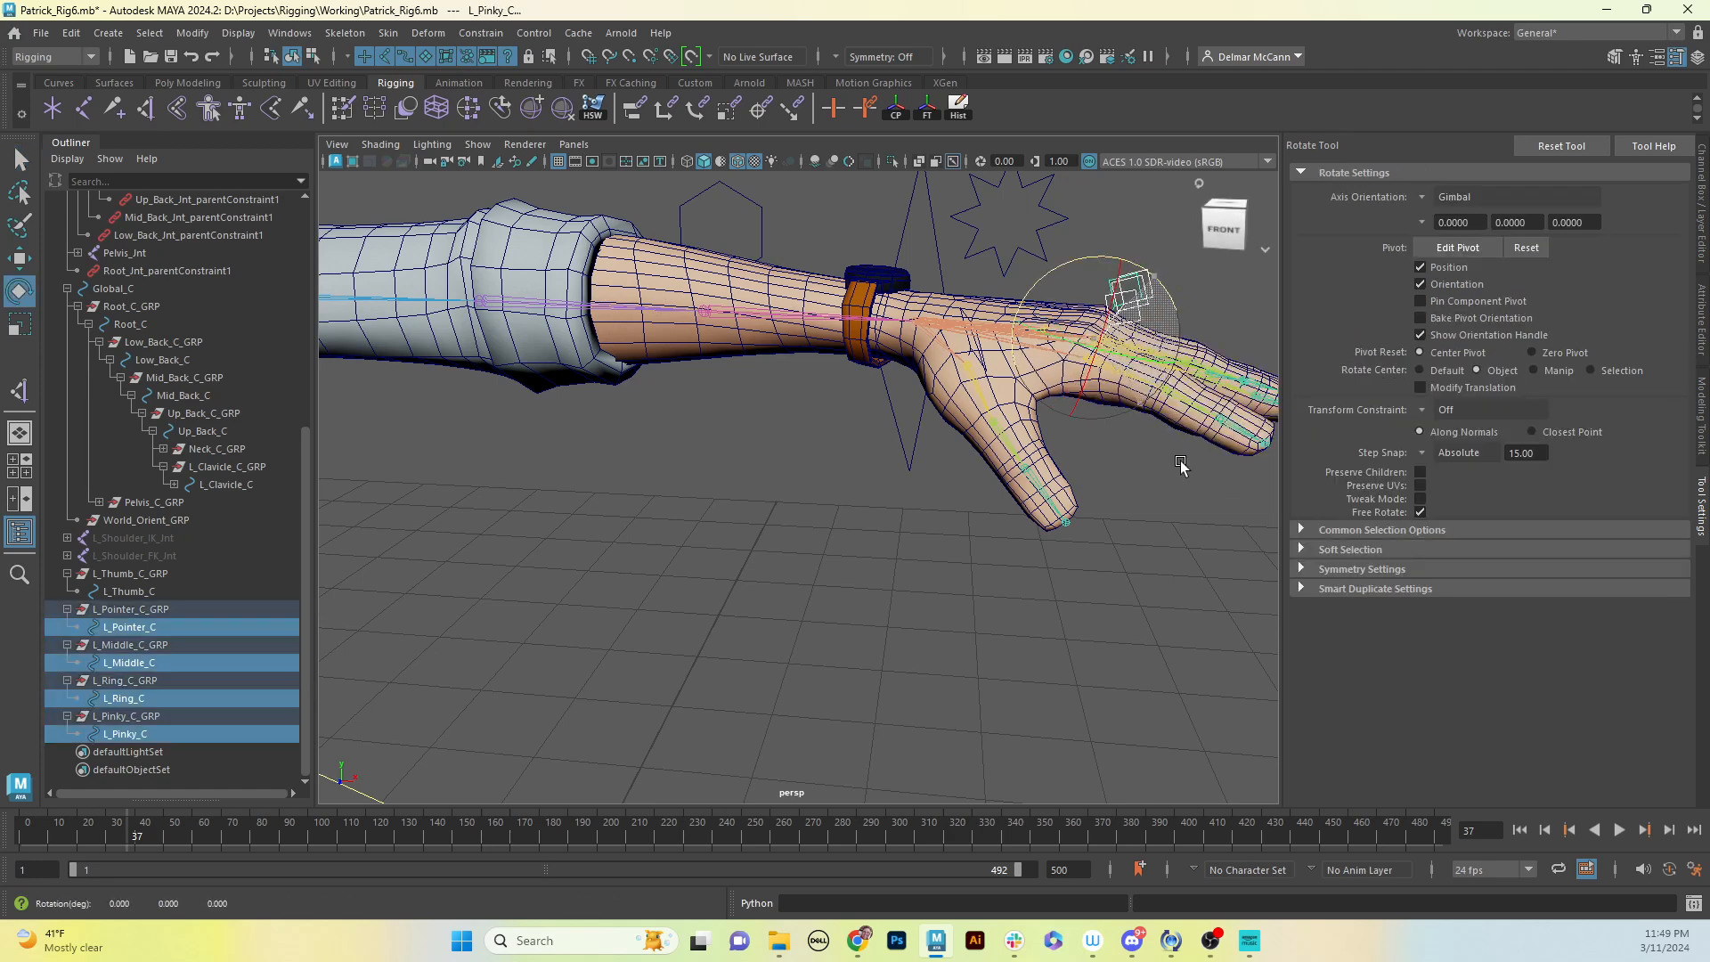
pyautogui.moveTo(1141, 268); pyautogui.dragTo(1197, 390)
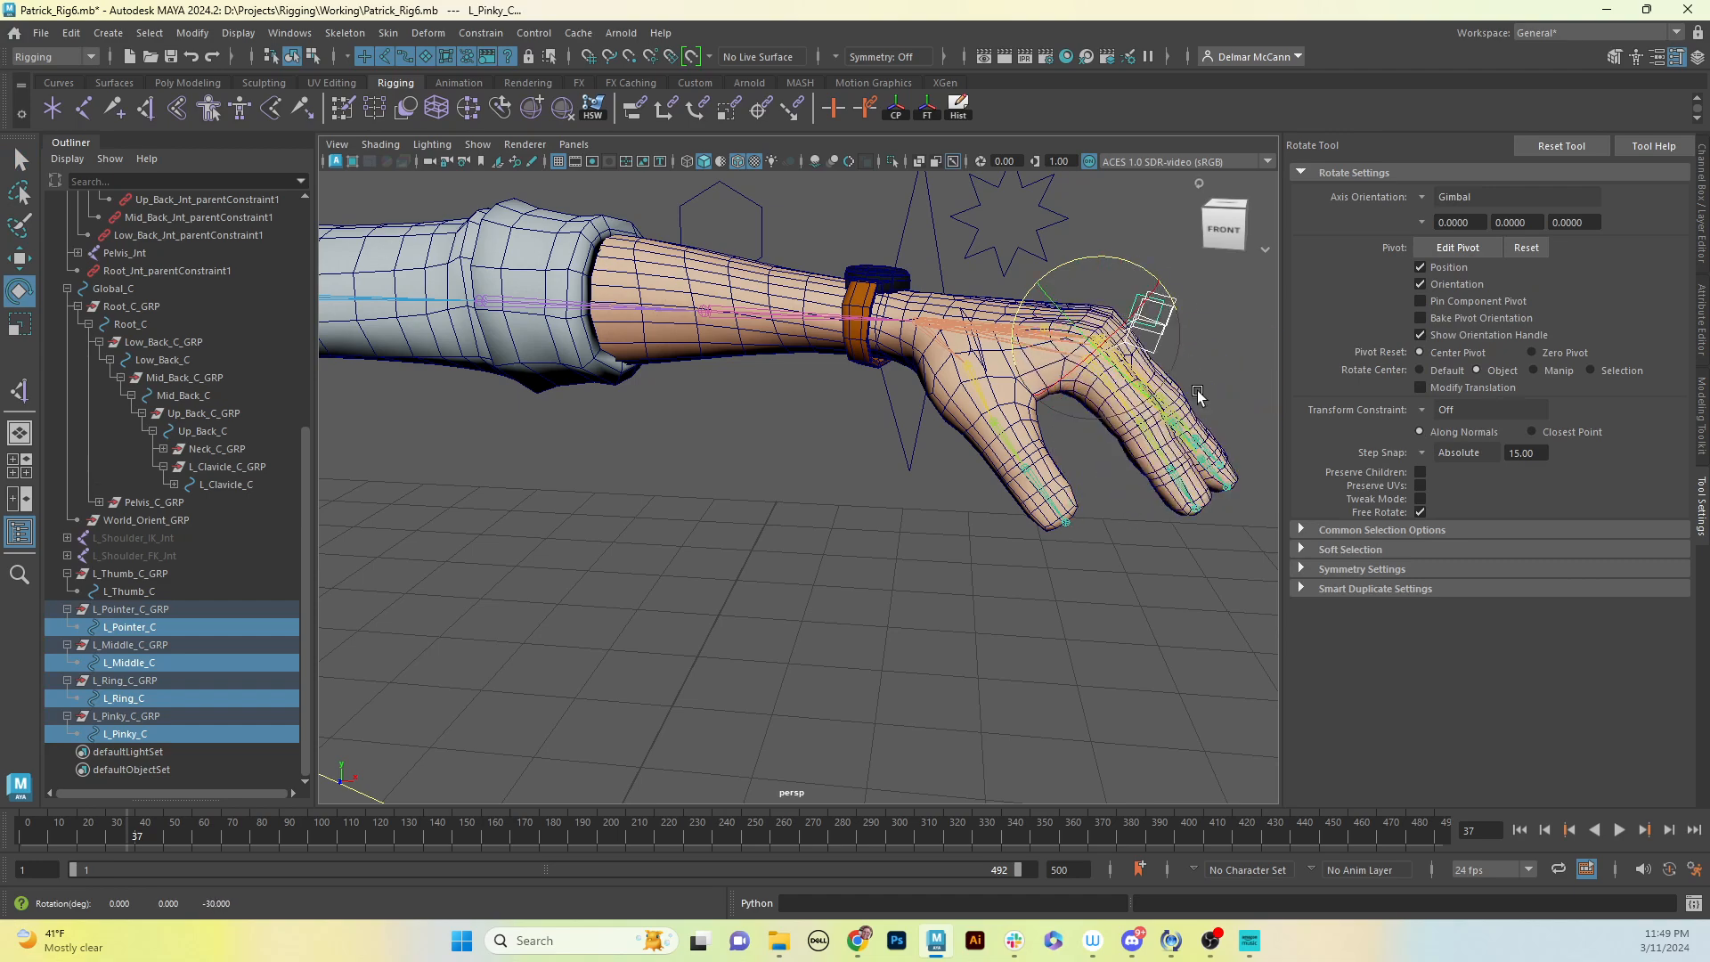
pyautogui.hotkey('ctrl', 'z')
# Step: Test the thumb constraint by rotating L_Thumb_C, including -15 degrees about X and -45 degrees about Z, and undo the rotations
pyautogui.keyDown('alt'); pyautogui.moveTo(946, 491); pyautogui.dragTo(866, 496); pyautogui.keyUp('alt')
pyautogui.click(850, 457)
pyautogui.hotkey('ctrl', 'z')
pyautogui.hotkey('ctrl', 'z')
pyautogui.hotkey('ctrl', 'z')
pyautogui.hotkey('ctrl', 'z')
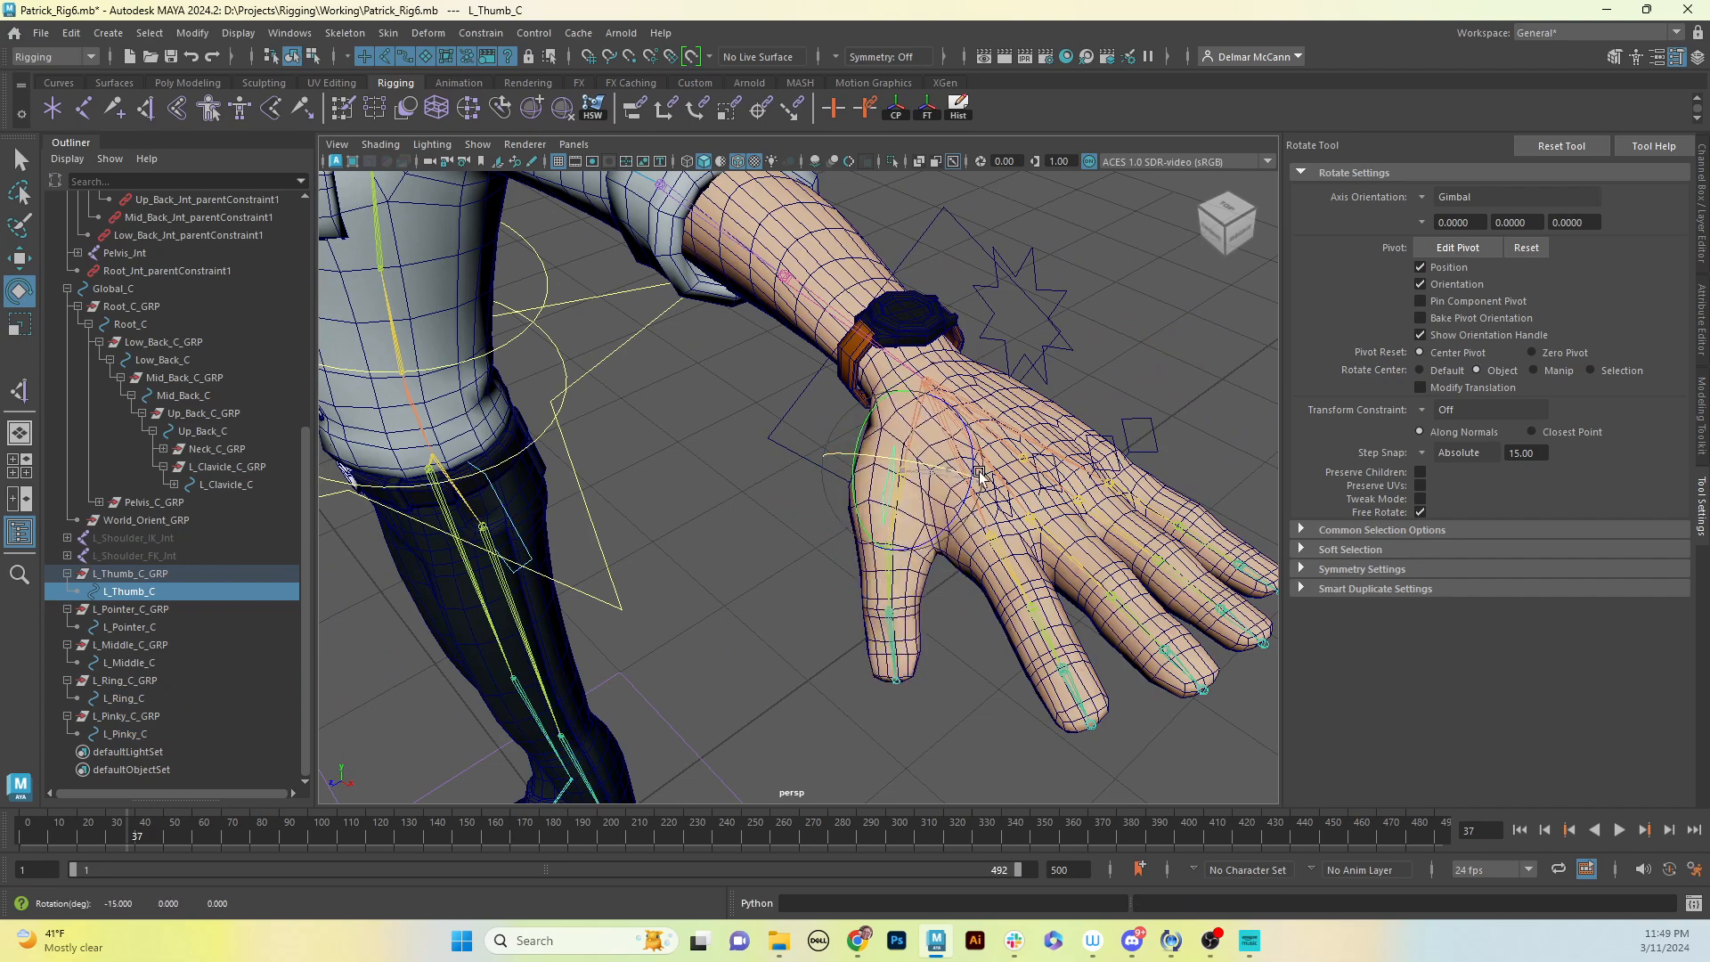
pyautogui.hotkey('ctrl', 'z')
pyautogui.hotkey('ctrl', 'z')
pyautogui.hotkey('ctrl', 'z')
pyautogui.hotkey('ctrl', 'z')
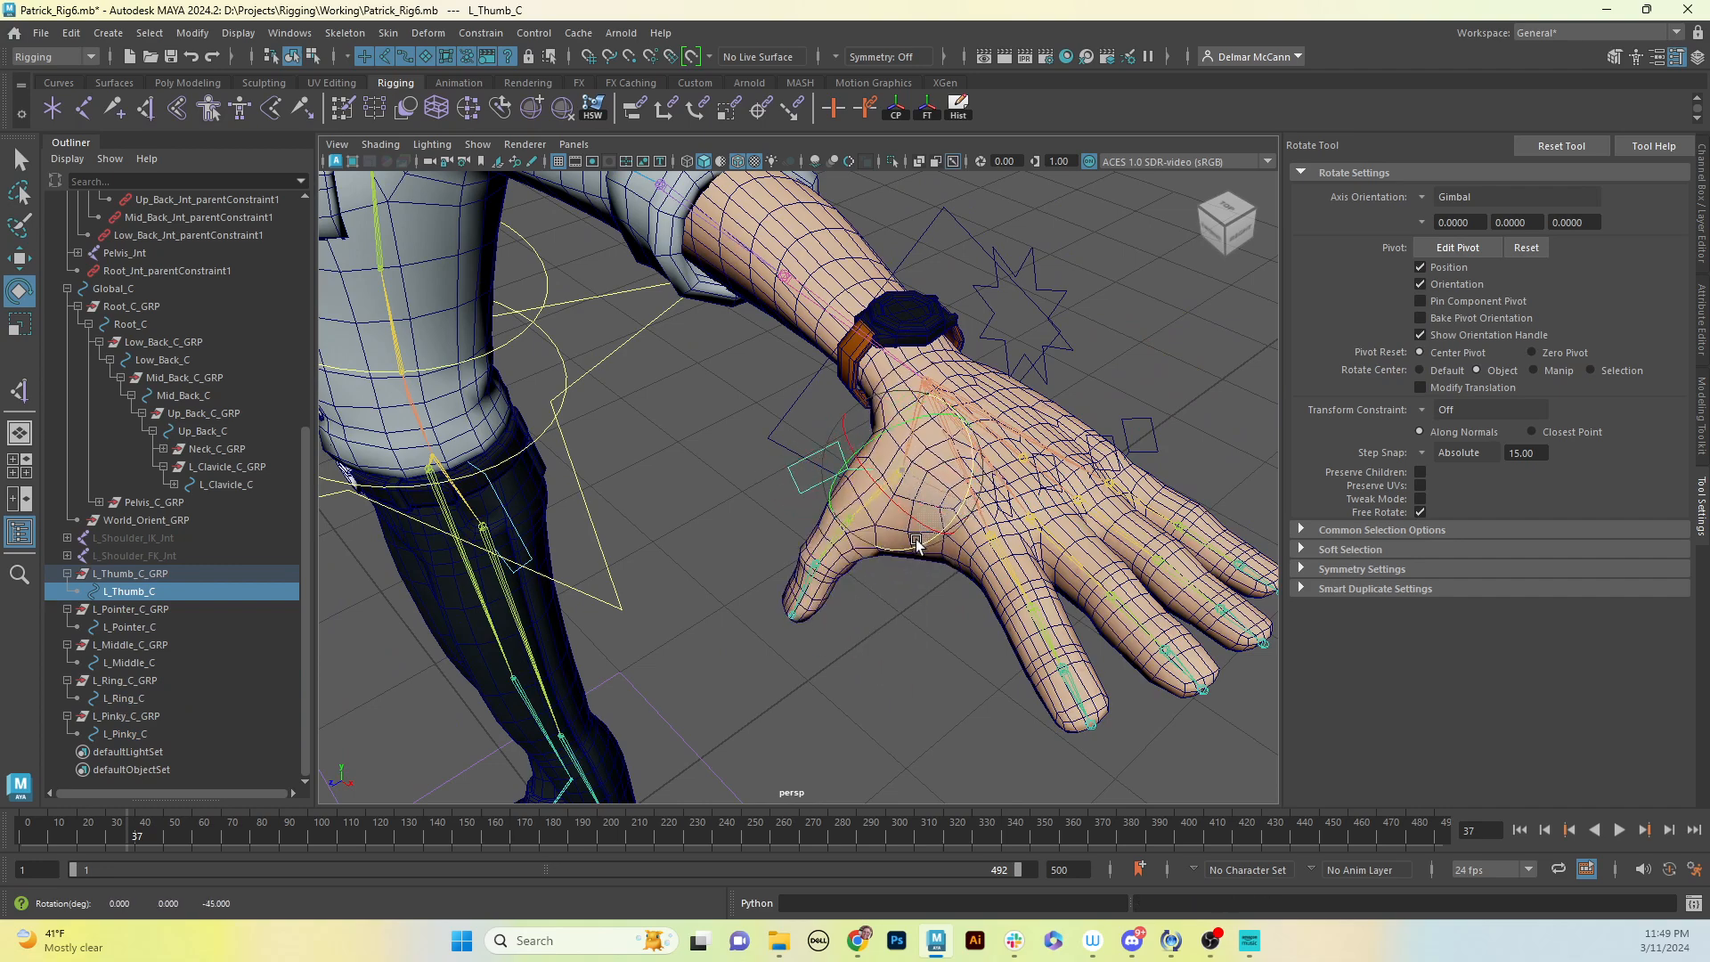
# Step: Collapse the L_Thumb_C_GRP, L_Pointer_C_GRP, L_Middle_C_GRP, L_Ring_C_GRP and L_Pinky_C_GRP hierarchies in the Outliner
pyautogui.keyDown('alt'); pyautogui.moveTo(941, 532); pyautogui.dragTo(1077, 432); pyautogui.keyUp('alt')
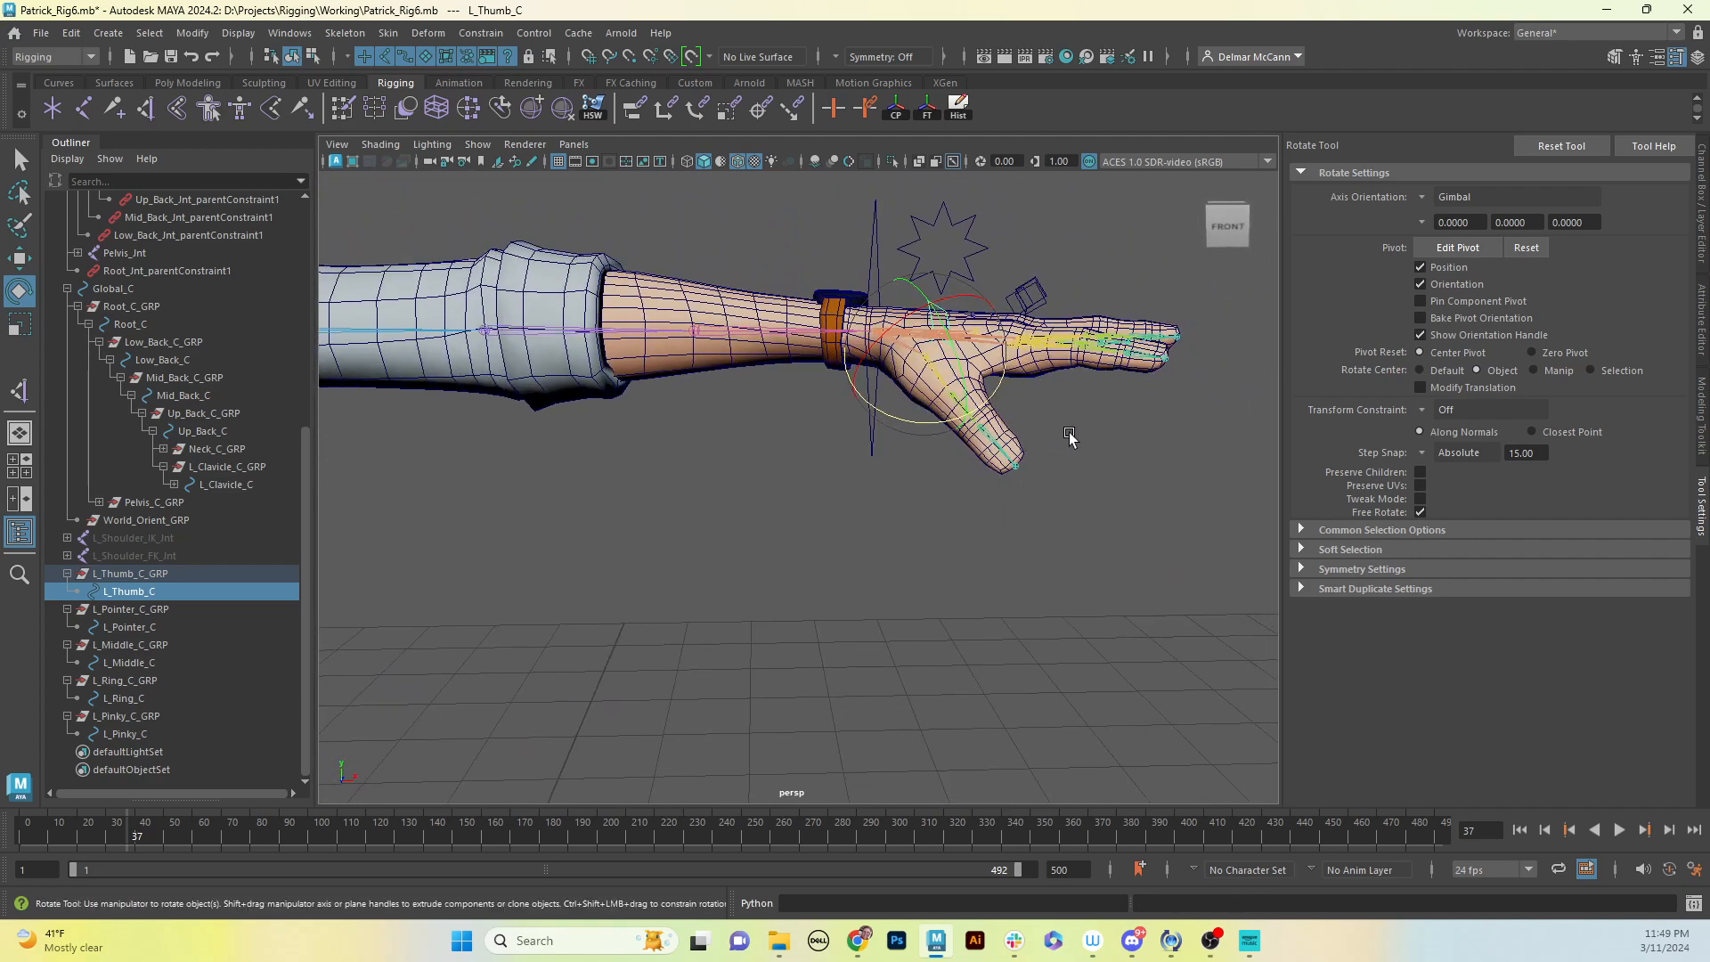
pyautogui.click(69, 576)
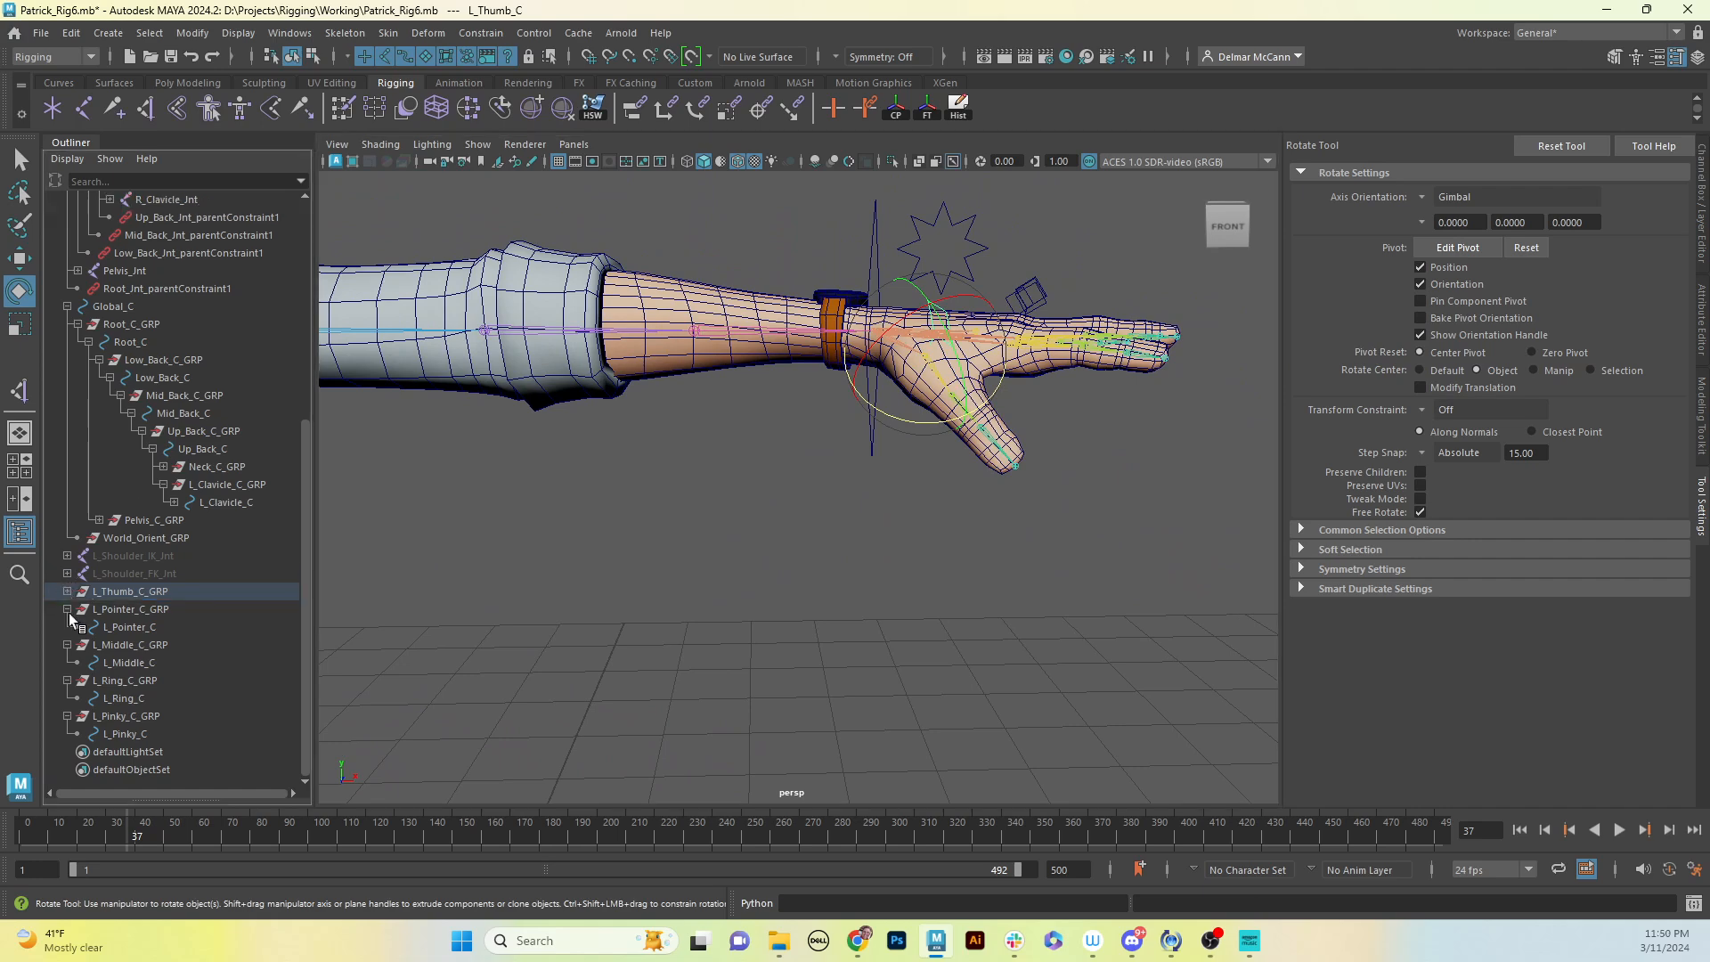
pyautogui.click(69, 608)
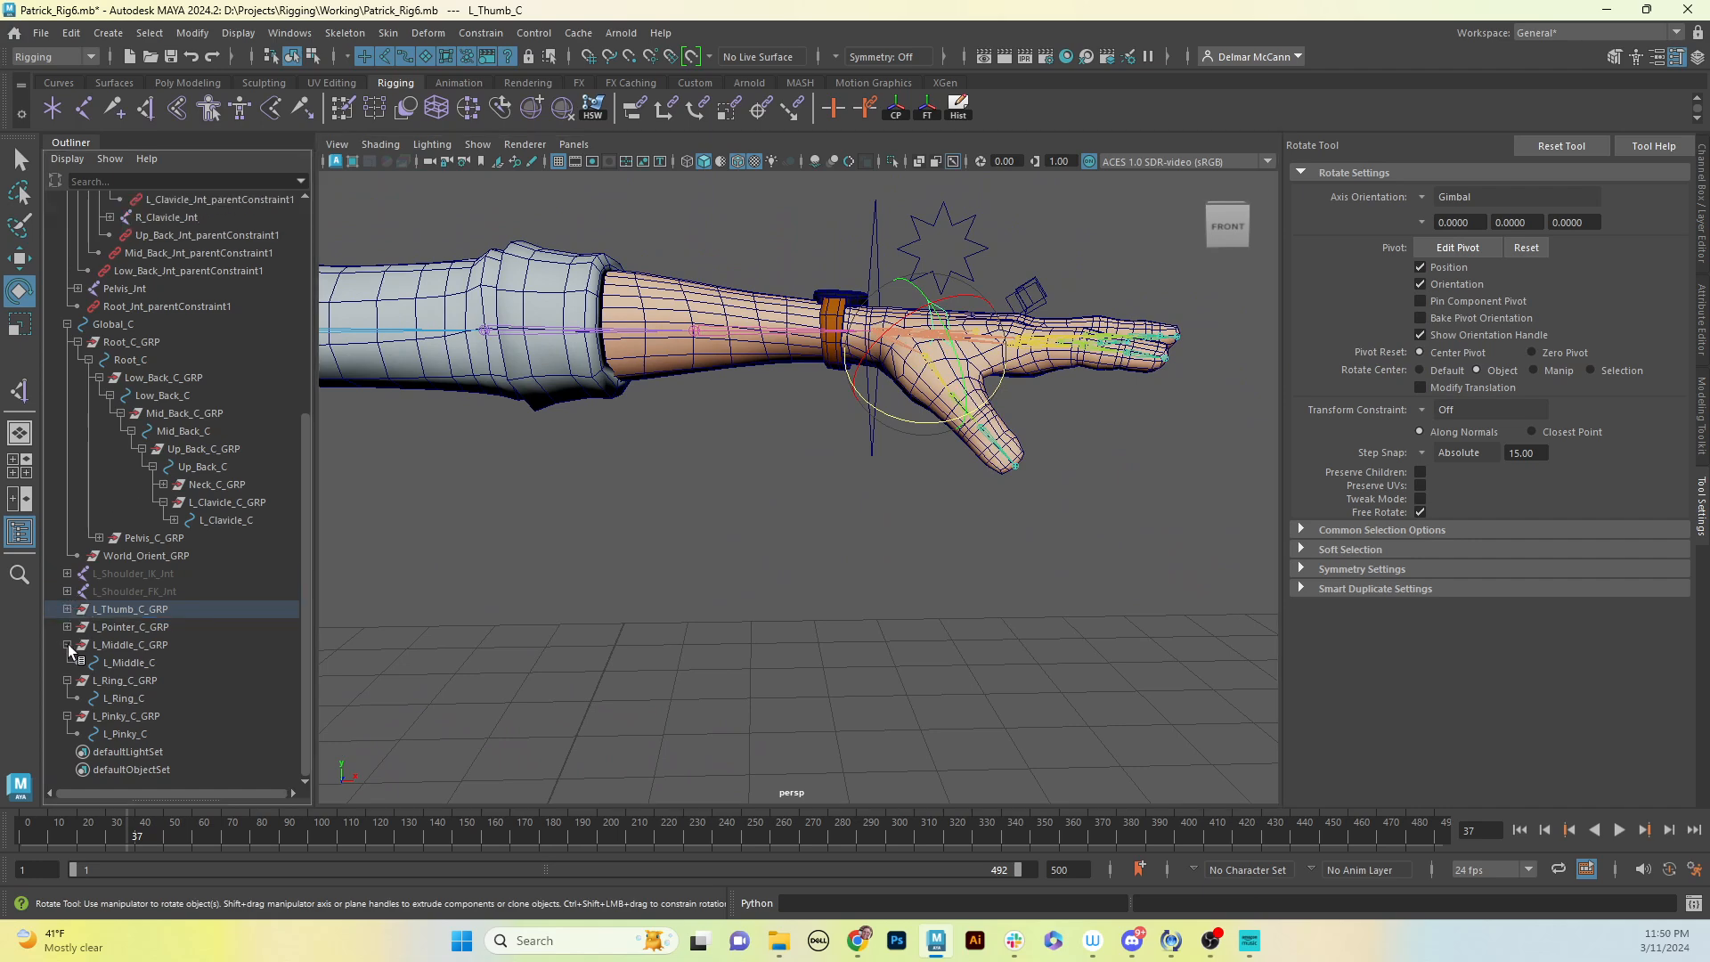
pyautogui.click(68, 644)
pyautogui.click(69, 680)
pyautogui.click(68, 716)
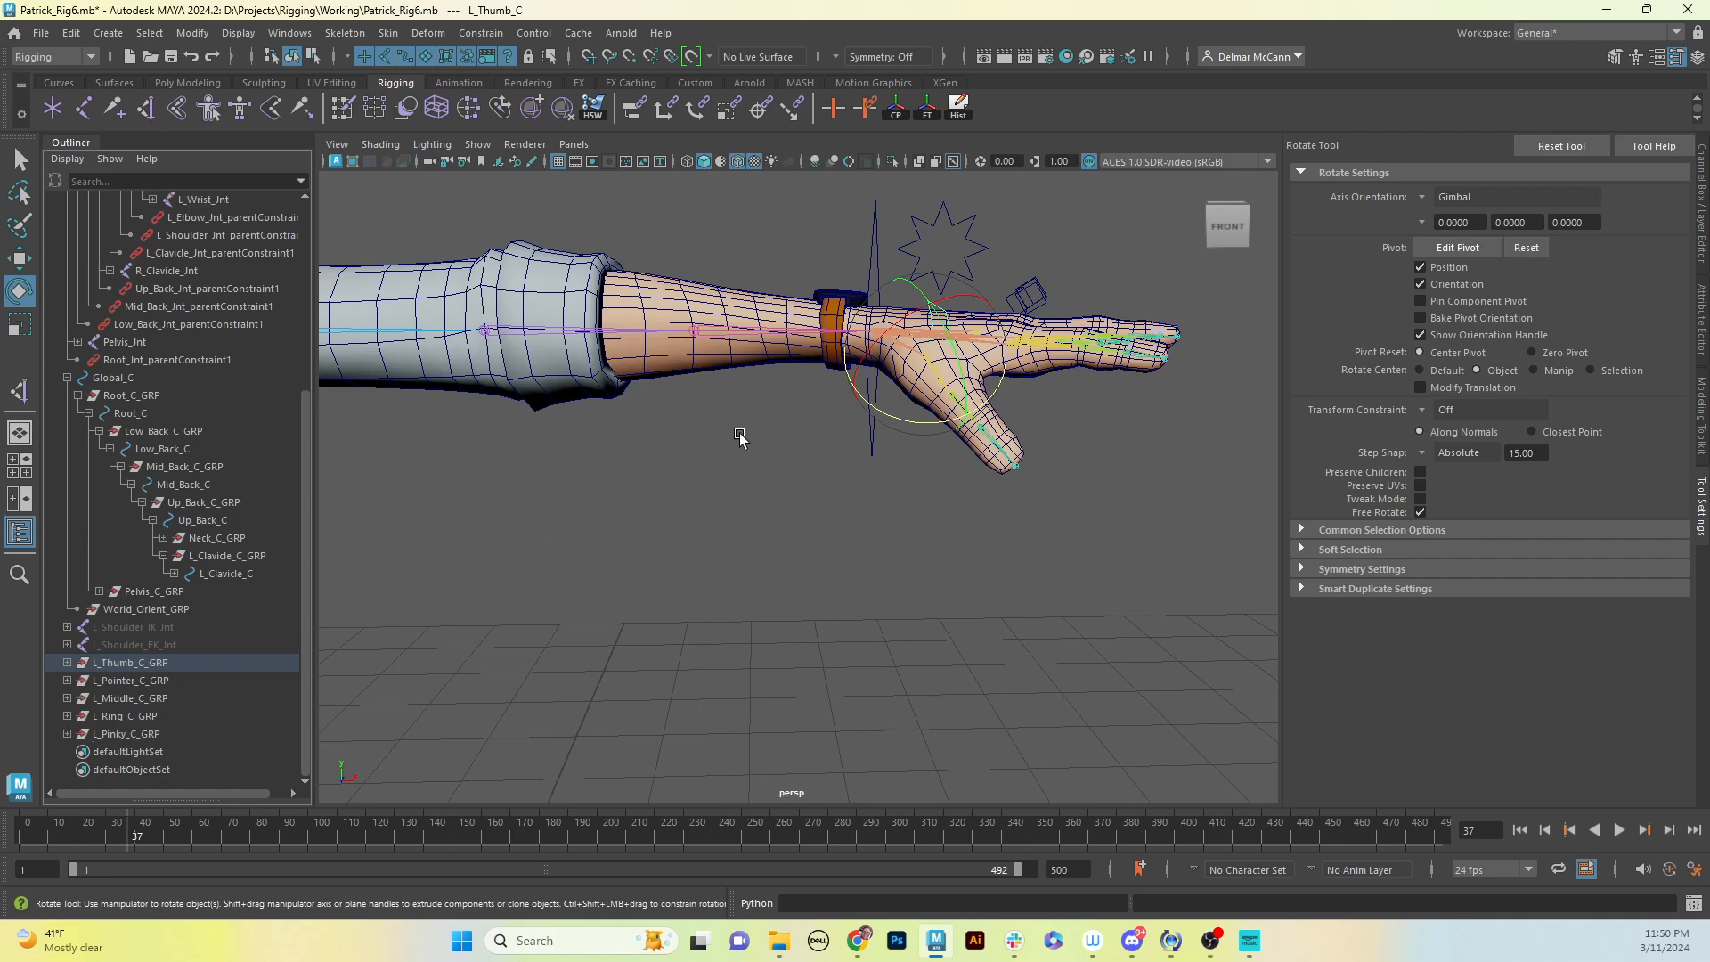
# Step: Parent the L_Thumb_C_GRP, L_Pointer_C_GRP, L_Middle_C_GRP, L_Ring_C_GRP and L_Pinky_C_GRP groups under the star-shaped IK_FK_Switch_C control
pyautogui.keyDown('alt'); pyautogui.moveTo(693, 397); pyautogui.dragTo(814, 424); pyautogui.keyUp('alt')
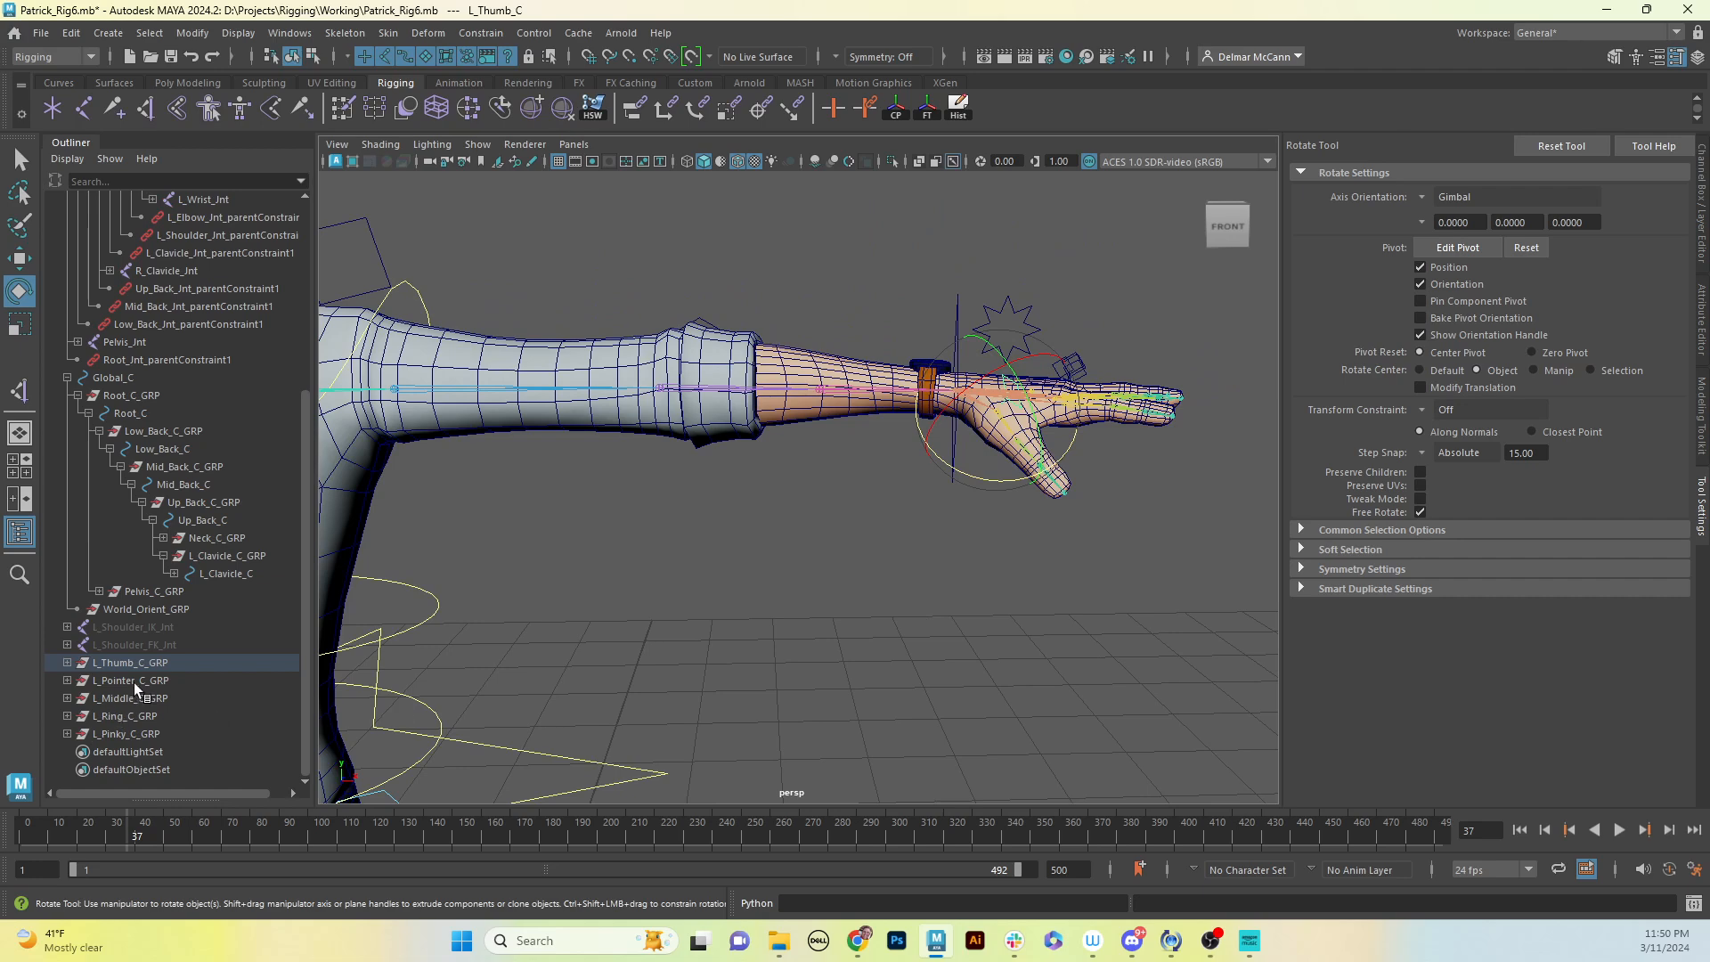
pyautogui.moveTo(151, 666); pyautogui.dragTo(159, 734)
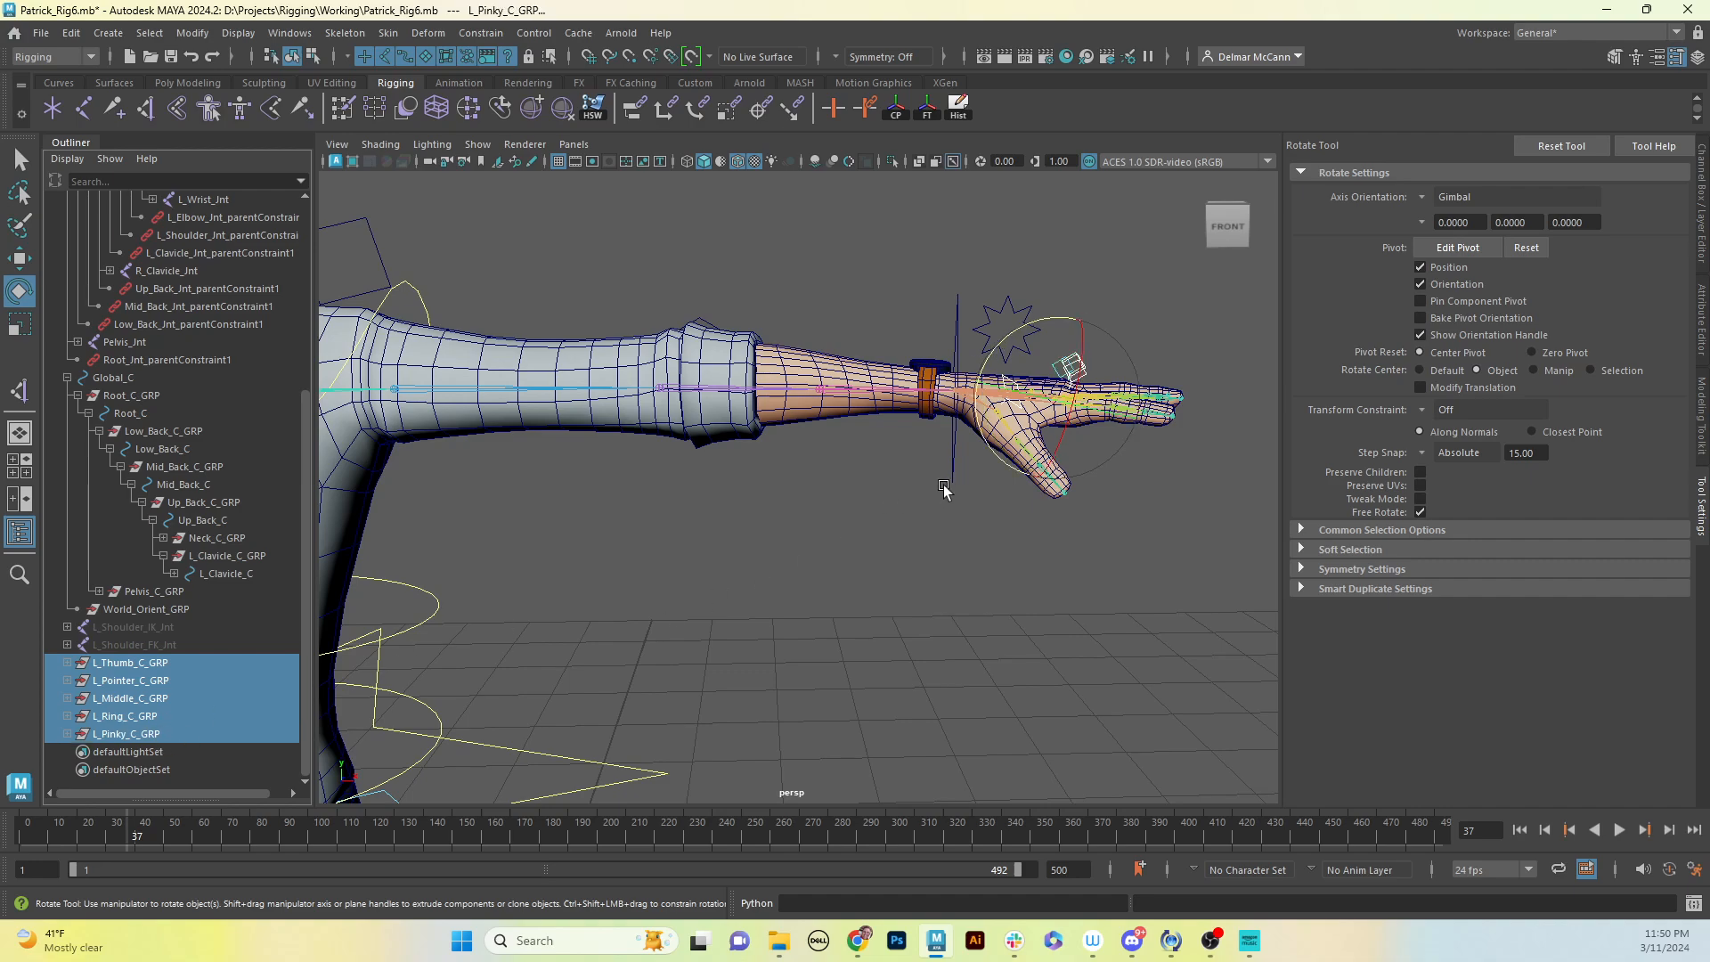
pyautogui.keyDown('alt'); pyautogui.moveTo(944, 490); pyautogui.dragTo(870, 602, button='middle'); pyautogui.keyUp('alt')
pyautogui.keyDown('alt'); pyautogui.moveTo(733, 630); pyautogui.dragTo(1135, 517, button='right'); pyautogui.keyUp('alt')
pyautogui.keyDown('alt'); pyautogui.moveTo(1125, 382); pyautogui.dragTo(1019, 423, button='middle'); pyautogui.keyUp('alt')
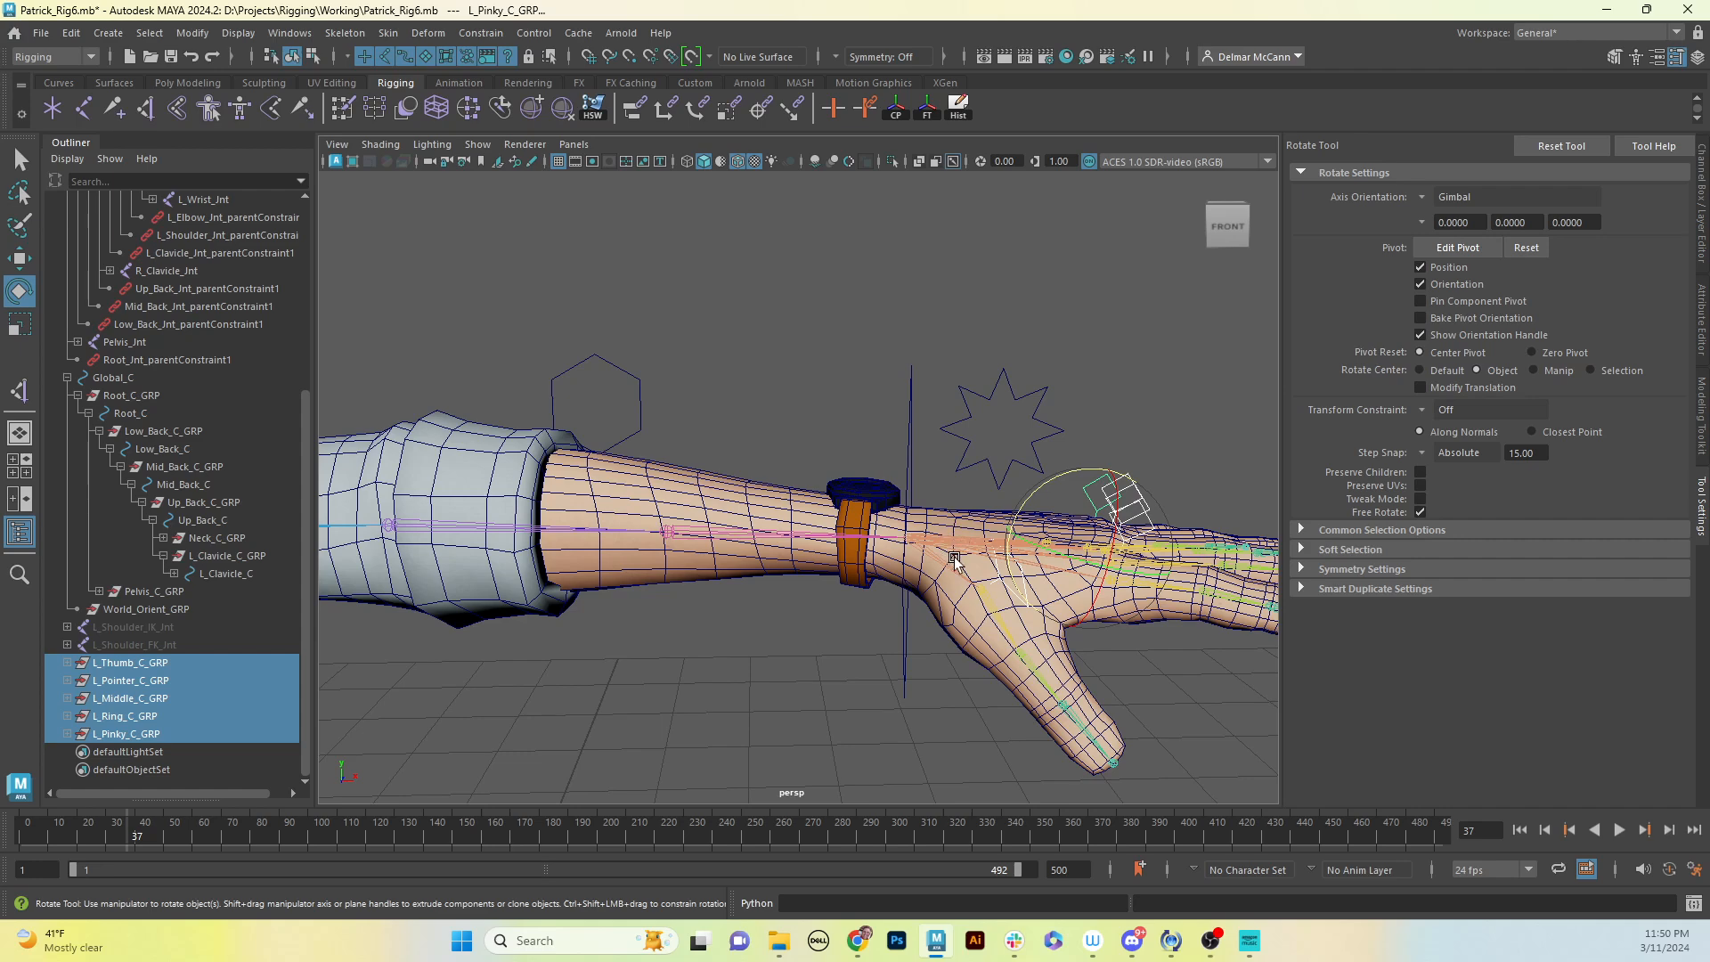
pyautogui.click(1047, 424)
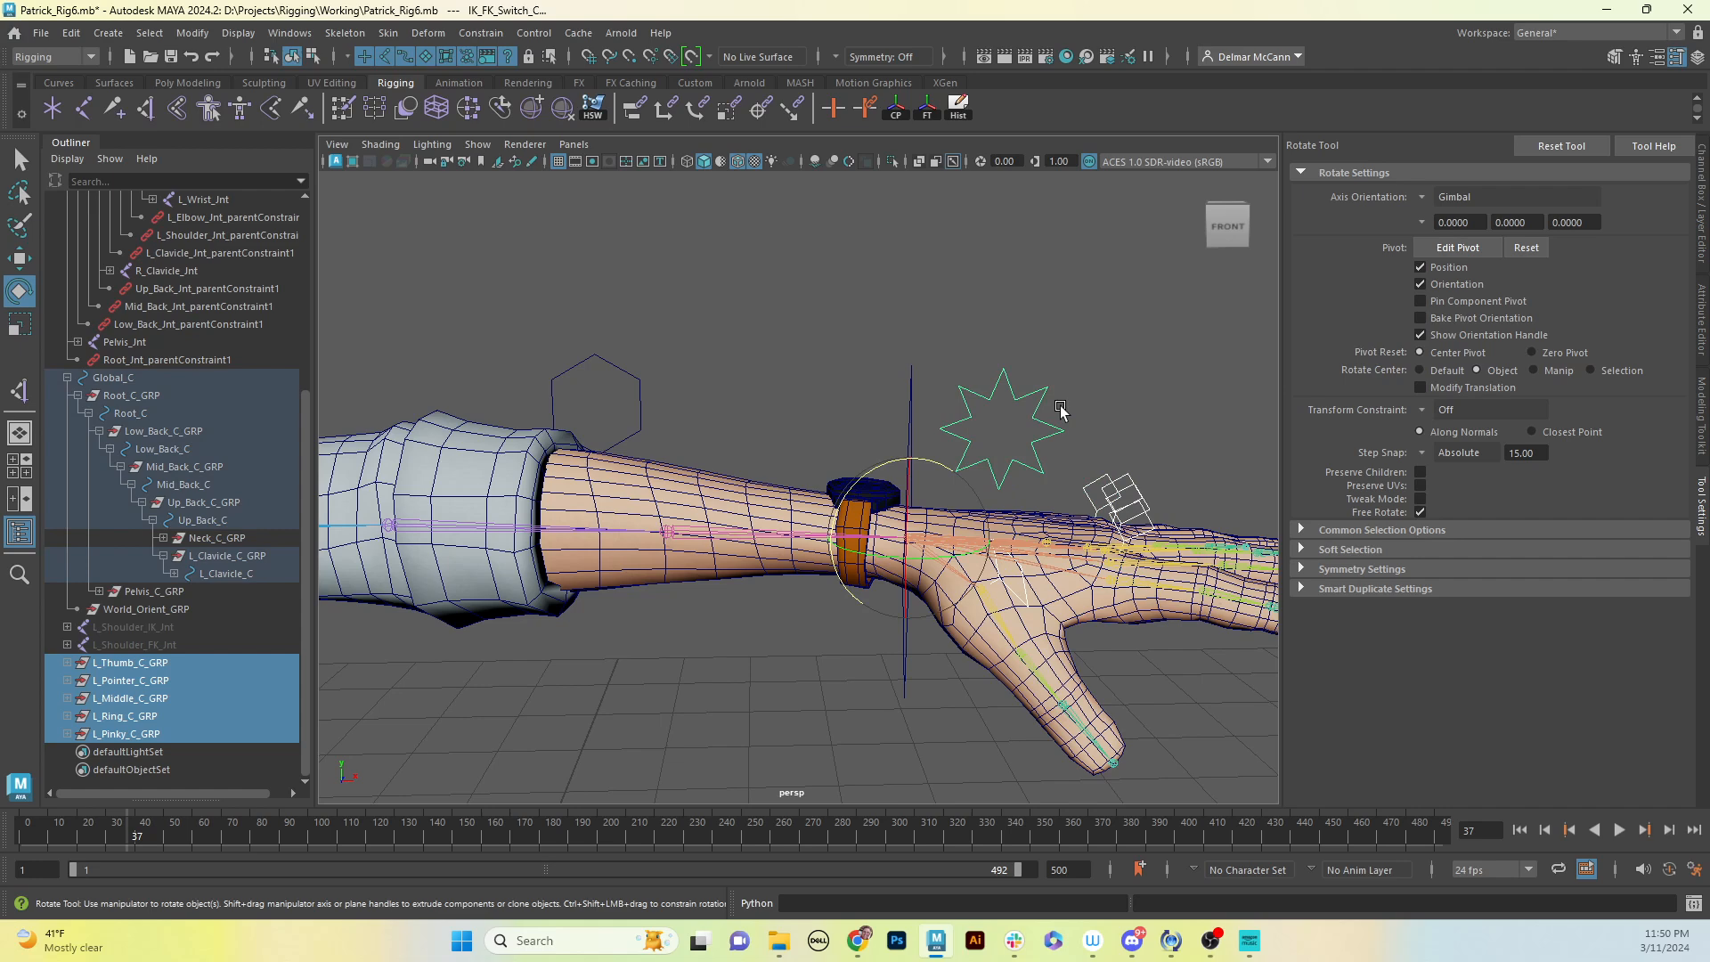
pyautogui.press('p')
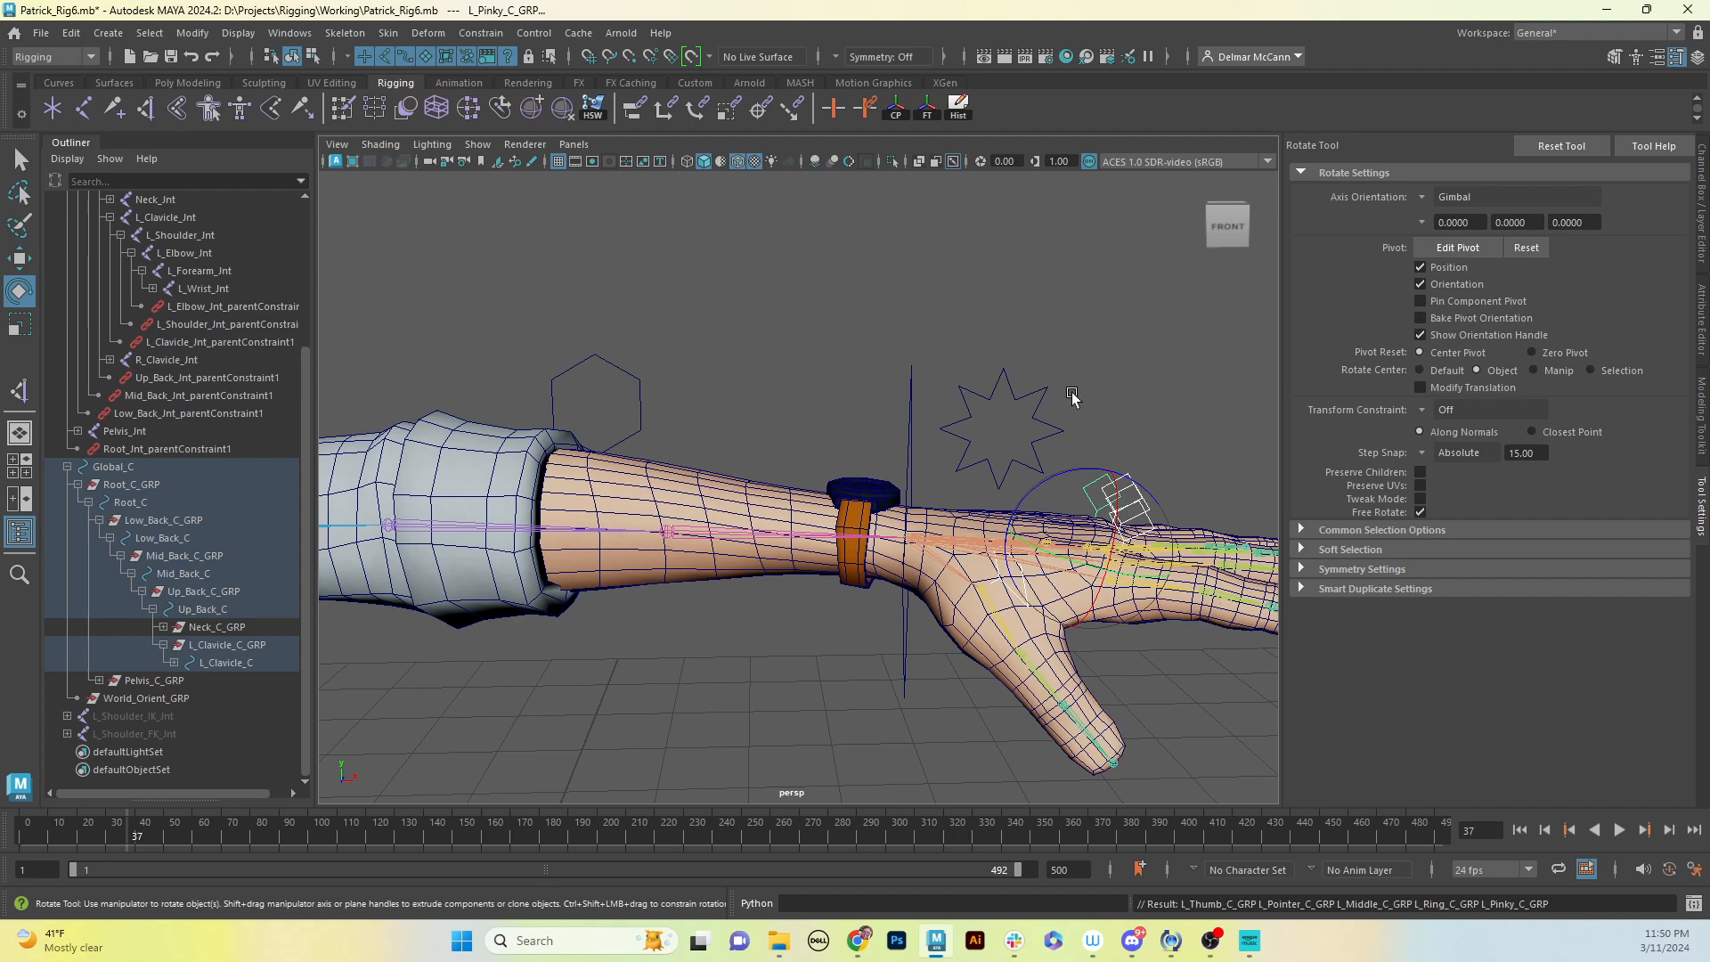
# Step: Examine the left hand's arm and pointer controls and the mid and tip joints of its thumb, pointer and middle fingers
pyautogui.click(1073, 398)
pyautogui.click(911, 415)
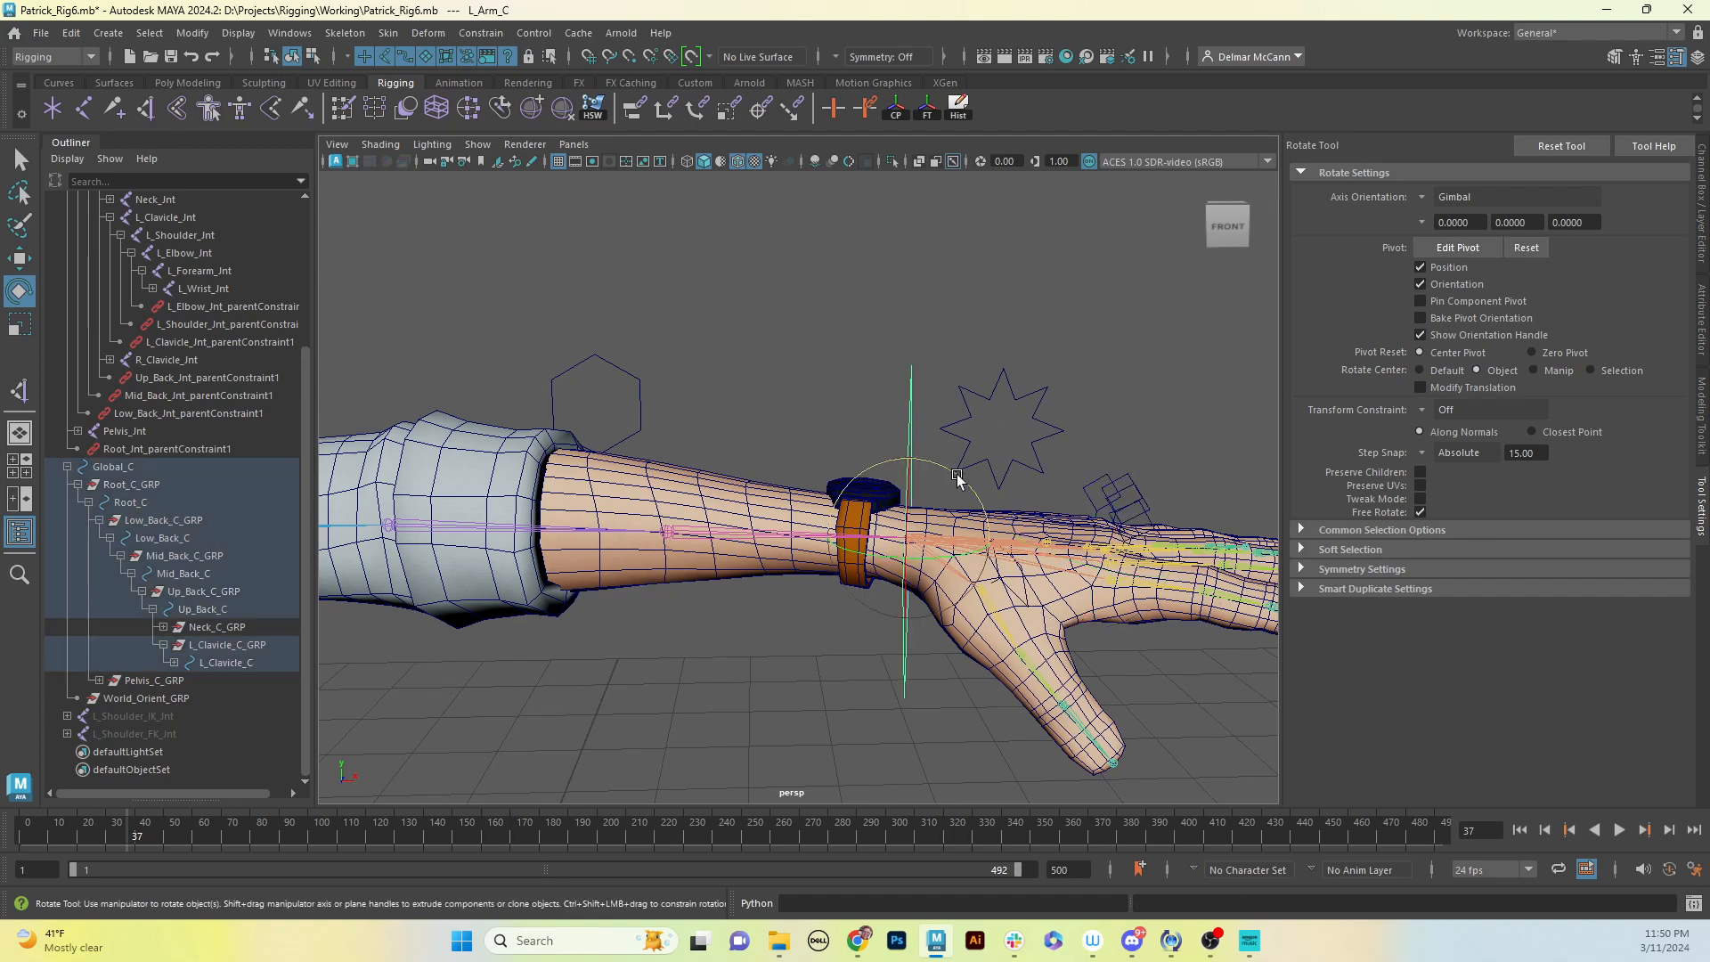
pyautogui.moveTo(961, 477); pyautogui.dragTo(989, 603)
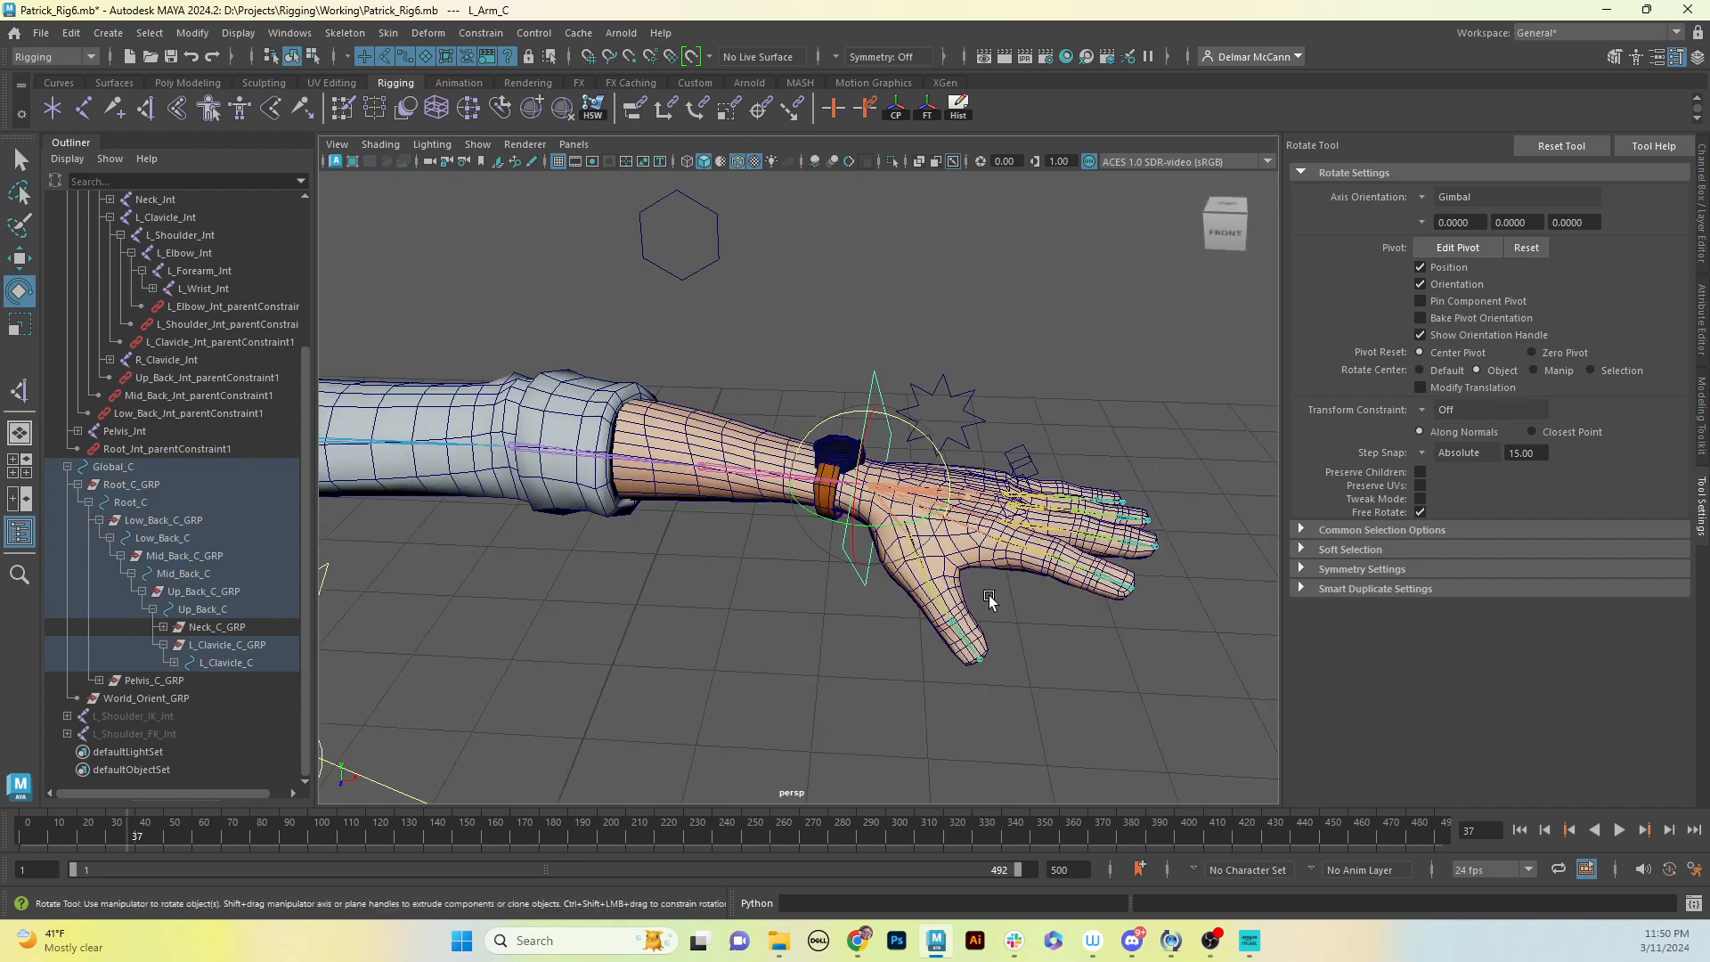
pyautogui.keyDown('alt'); pyautogui.moveTo(989, 603); pyautogui.dragTo(1058, 623, button='right'); pyautogui.keyUp('alt')
pyautogui.keyDown('alt'); pyautogui.moveTo(1057, 623); pyautogui.dragTo(932, 551, button='middle'); pyautogui.keyUp('alt')
pyautogui.keyDown('alt'); pyautogui.moveTo(932, 550); pyautogui.dragTo(971, 508); pyautogui.keyUp('alt')
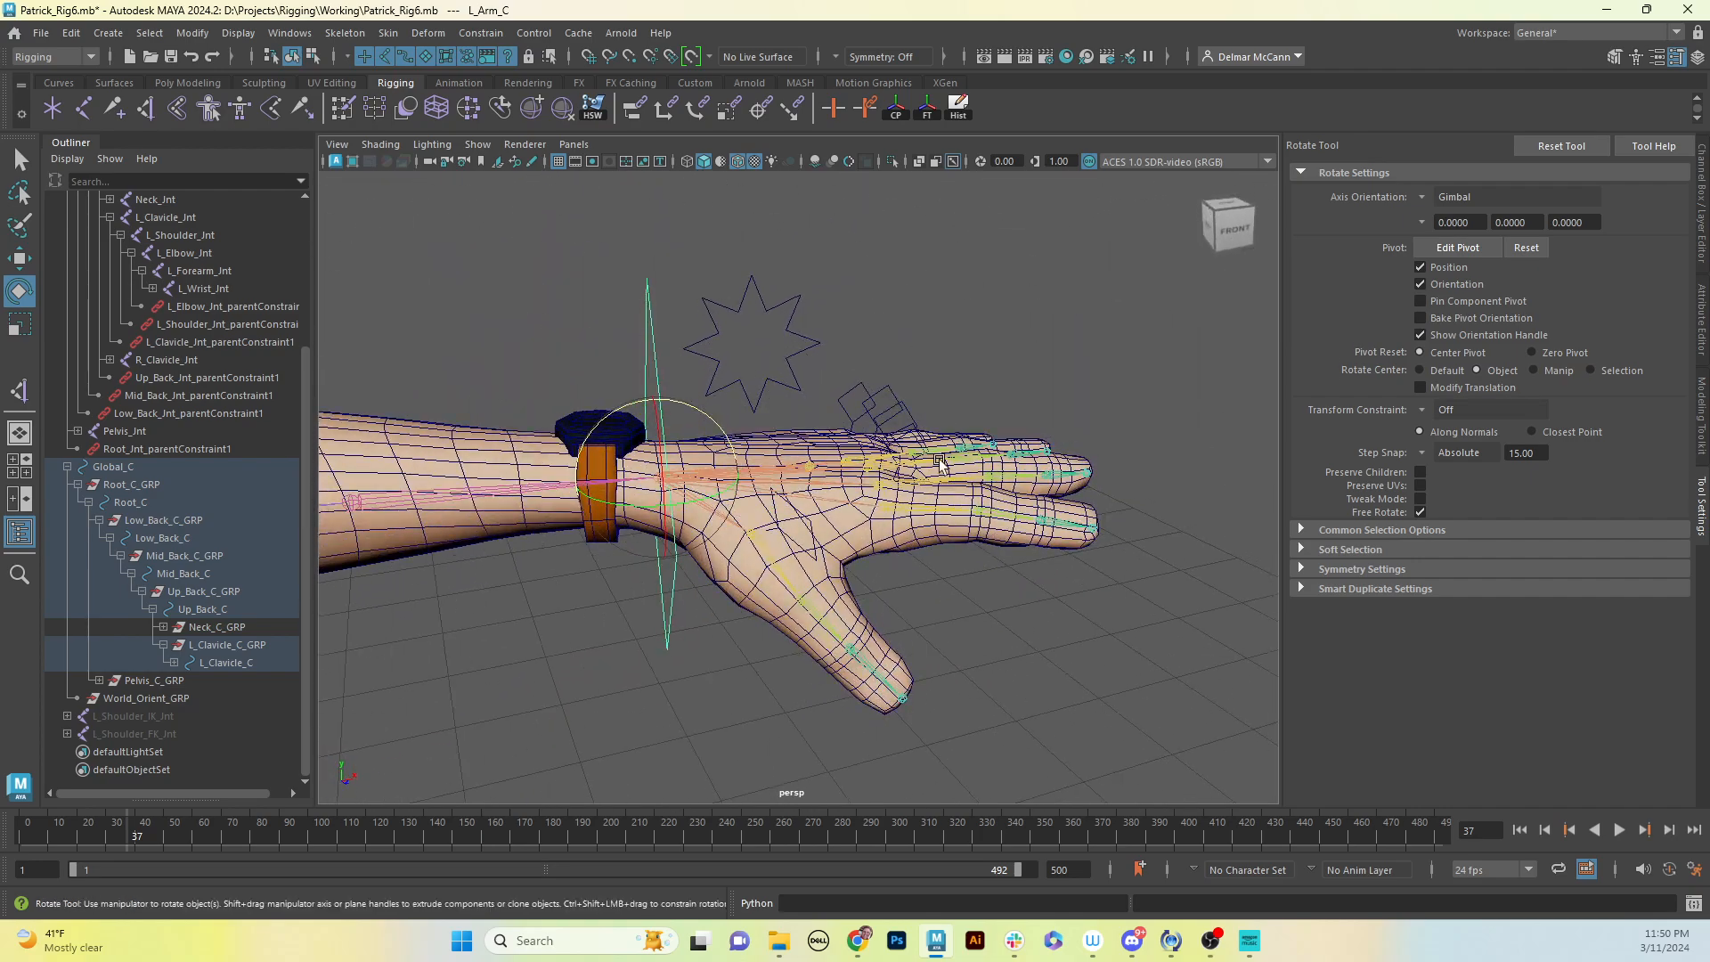
pyautogui.click(996, 488)
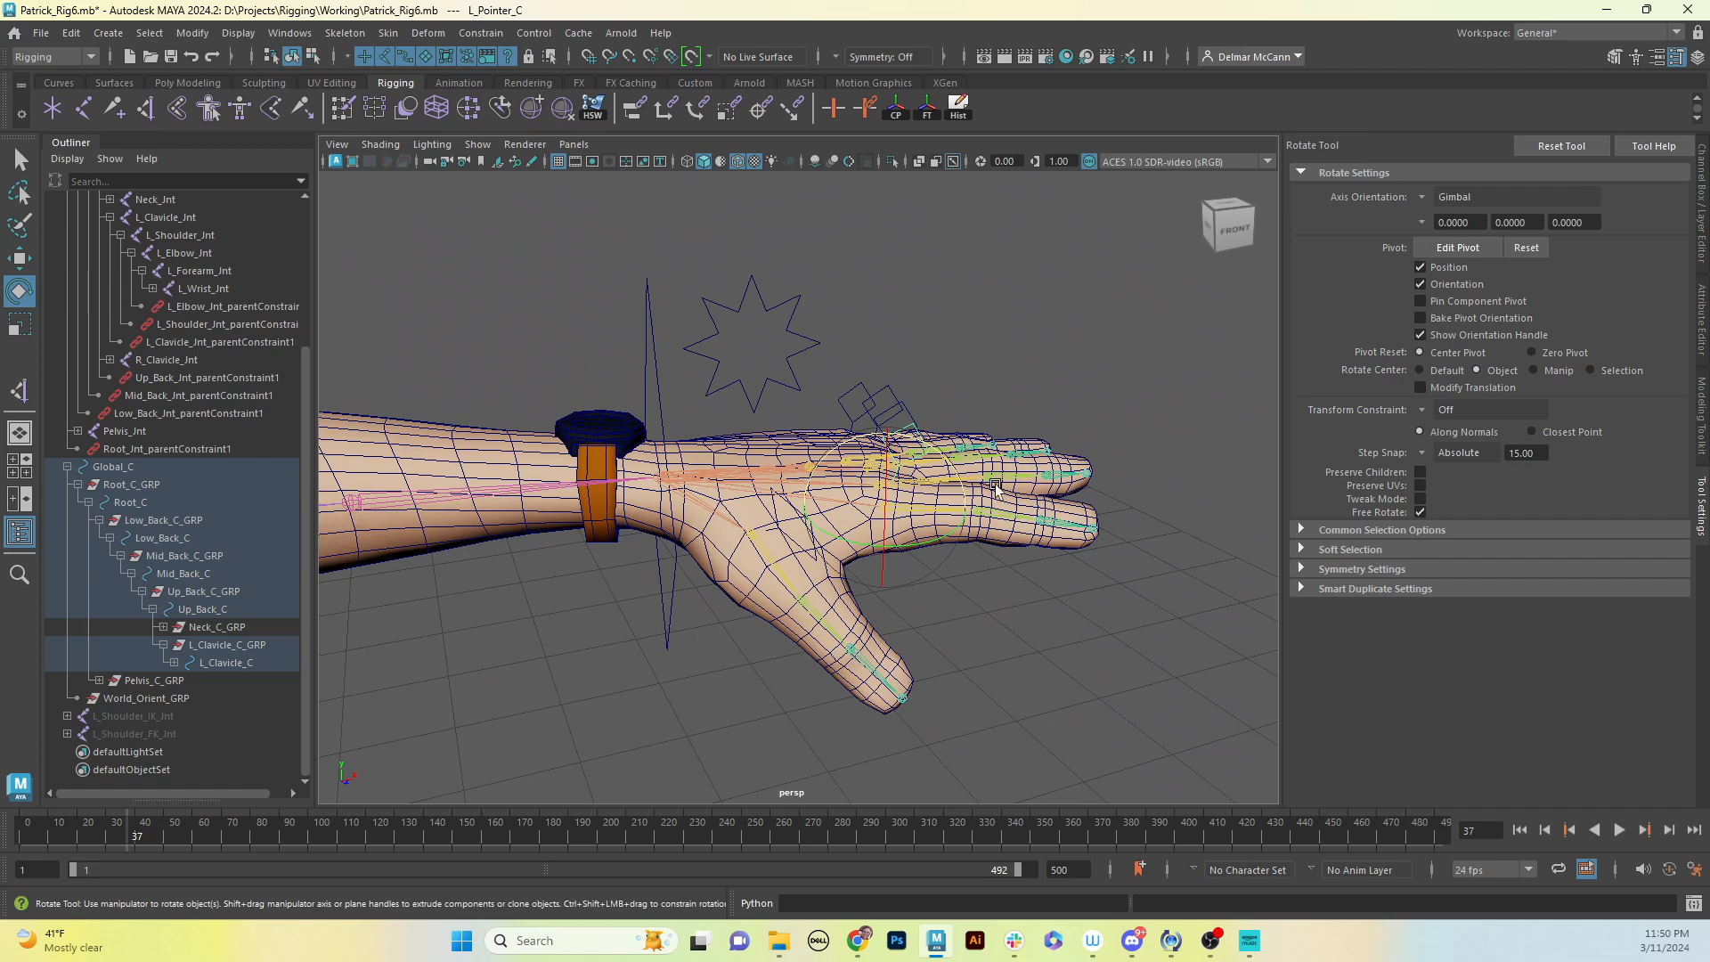
pyautogui.click(1031, 517)
pyautogui.click(1166, 526)
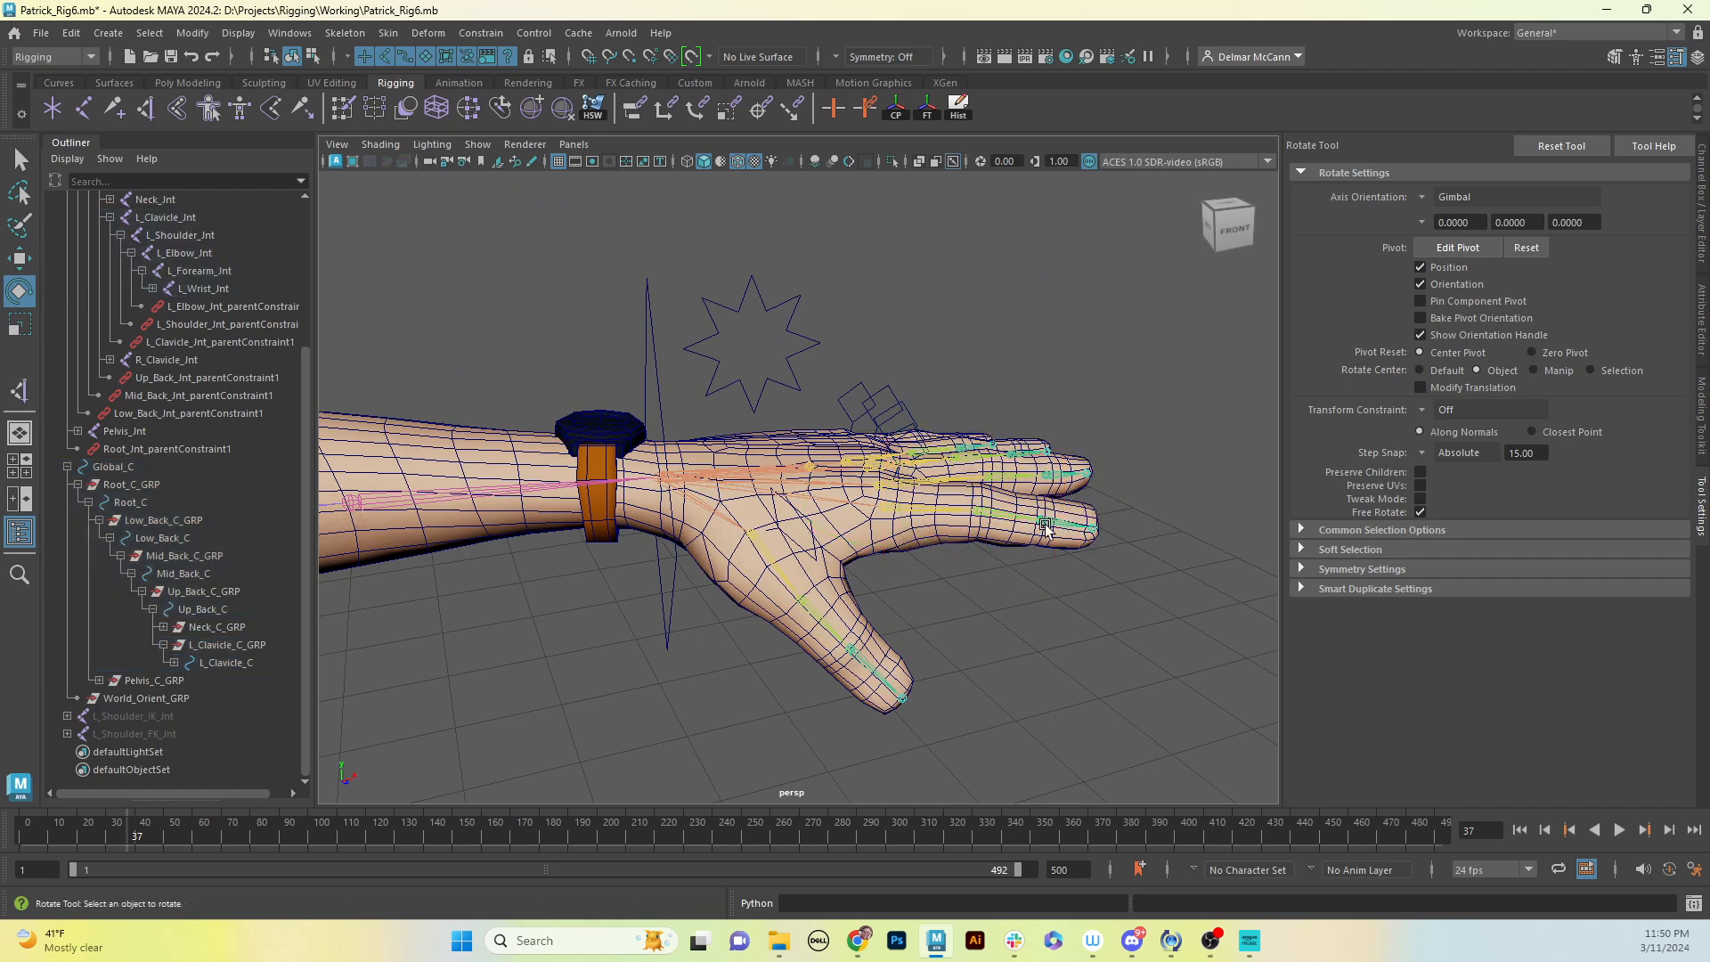
pyautogui.click(1006, 515)
pyautogui.keyDown('alt'); pyautogui.moveTo(1127, 563); pyautogui.dragTo(1074, 623); pyautogui.keyUp('alt')
pyautogui.click(1128, 597)
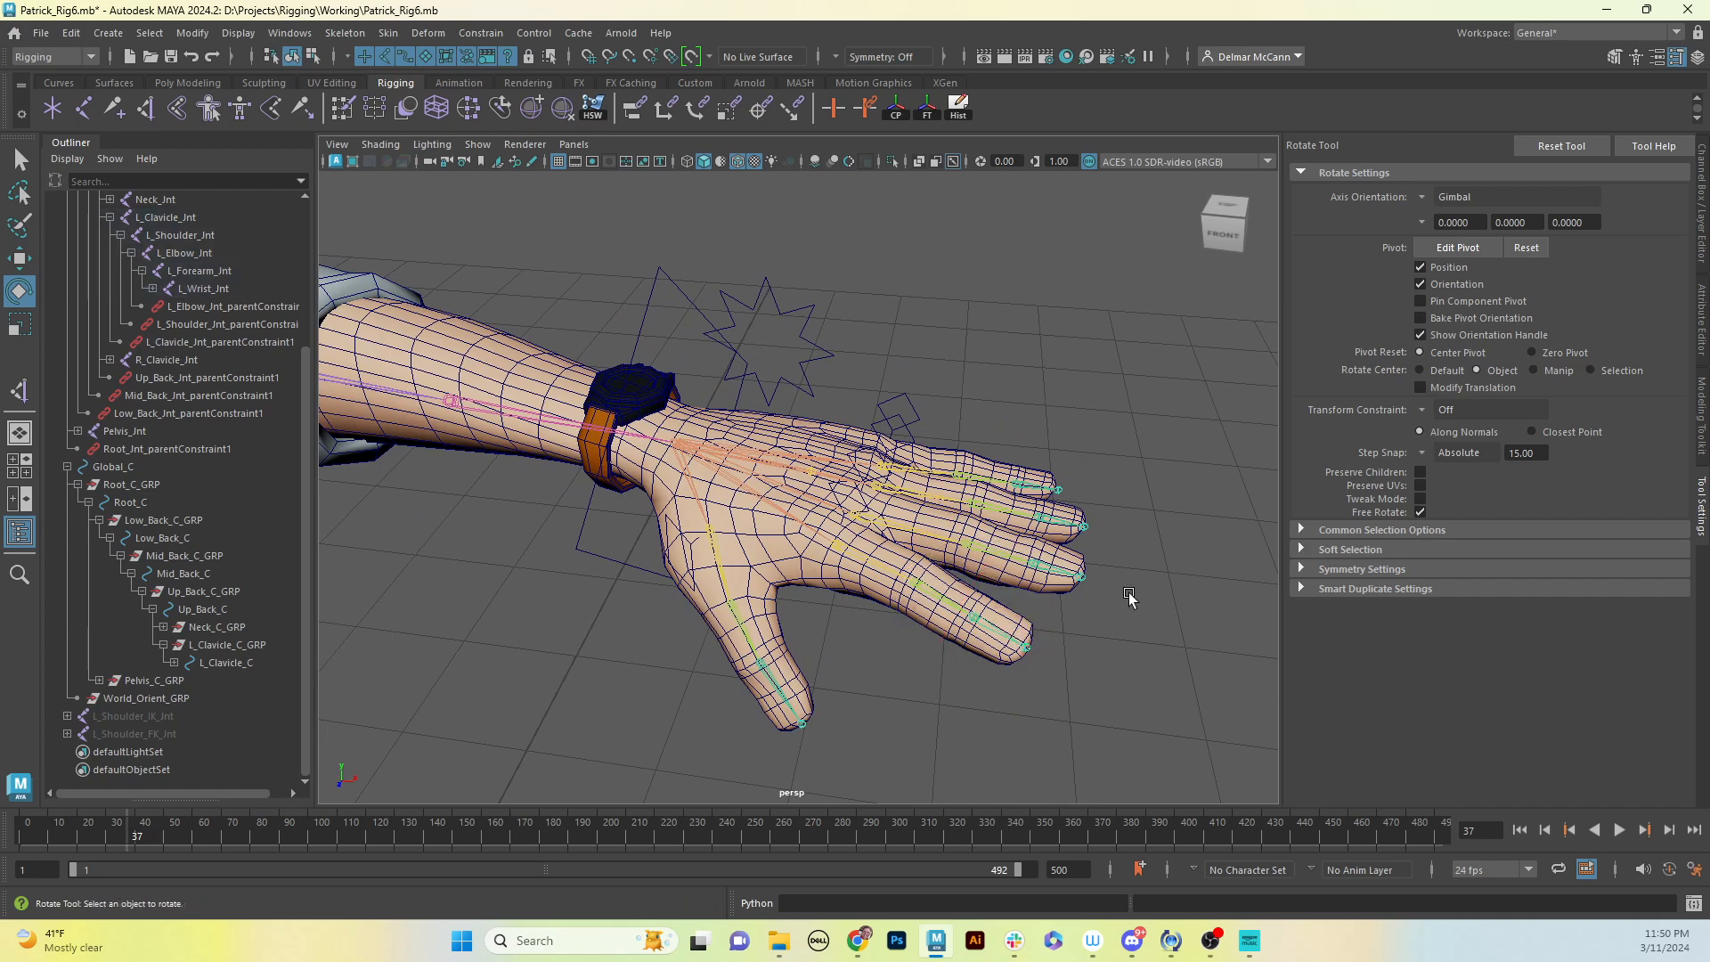
pyautogui.click(987, 552)
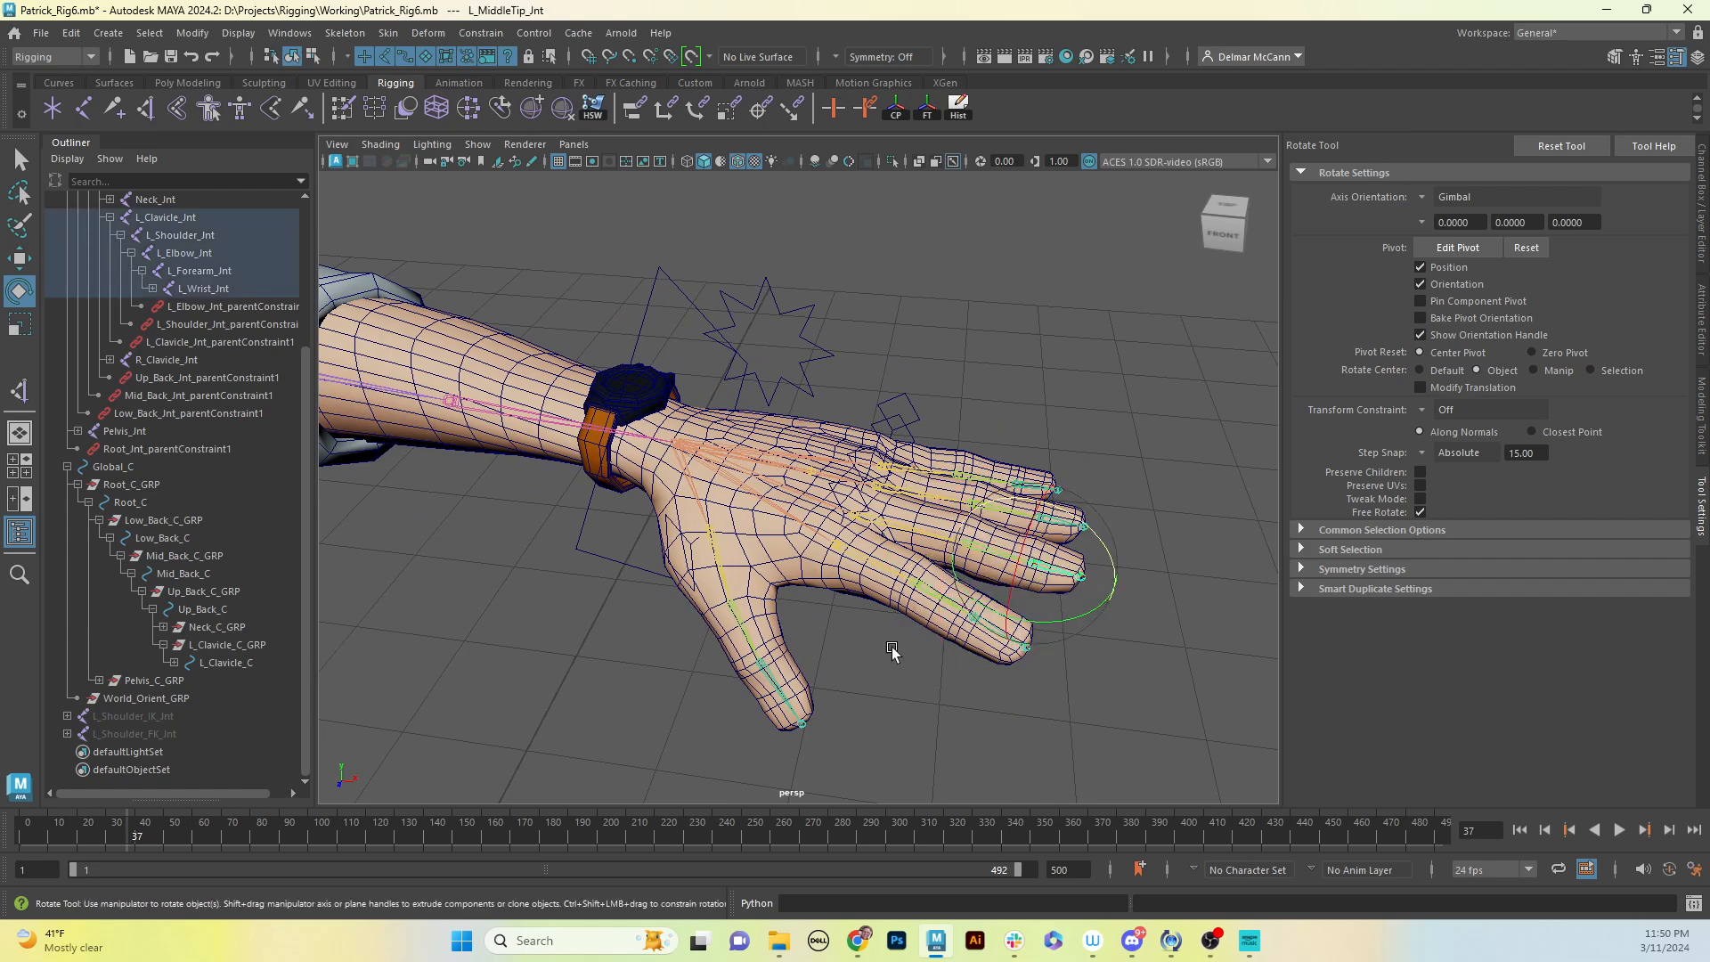
pyautogui.click(753, 634)
pyautogui.keyDown('alt'); pyautogui.moveTo(797, 679); pyautogui.dragTo(825, 631); pyautogui.keyUp('alt')
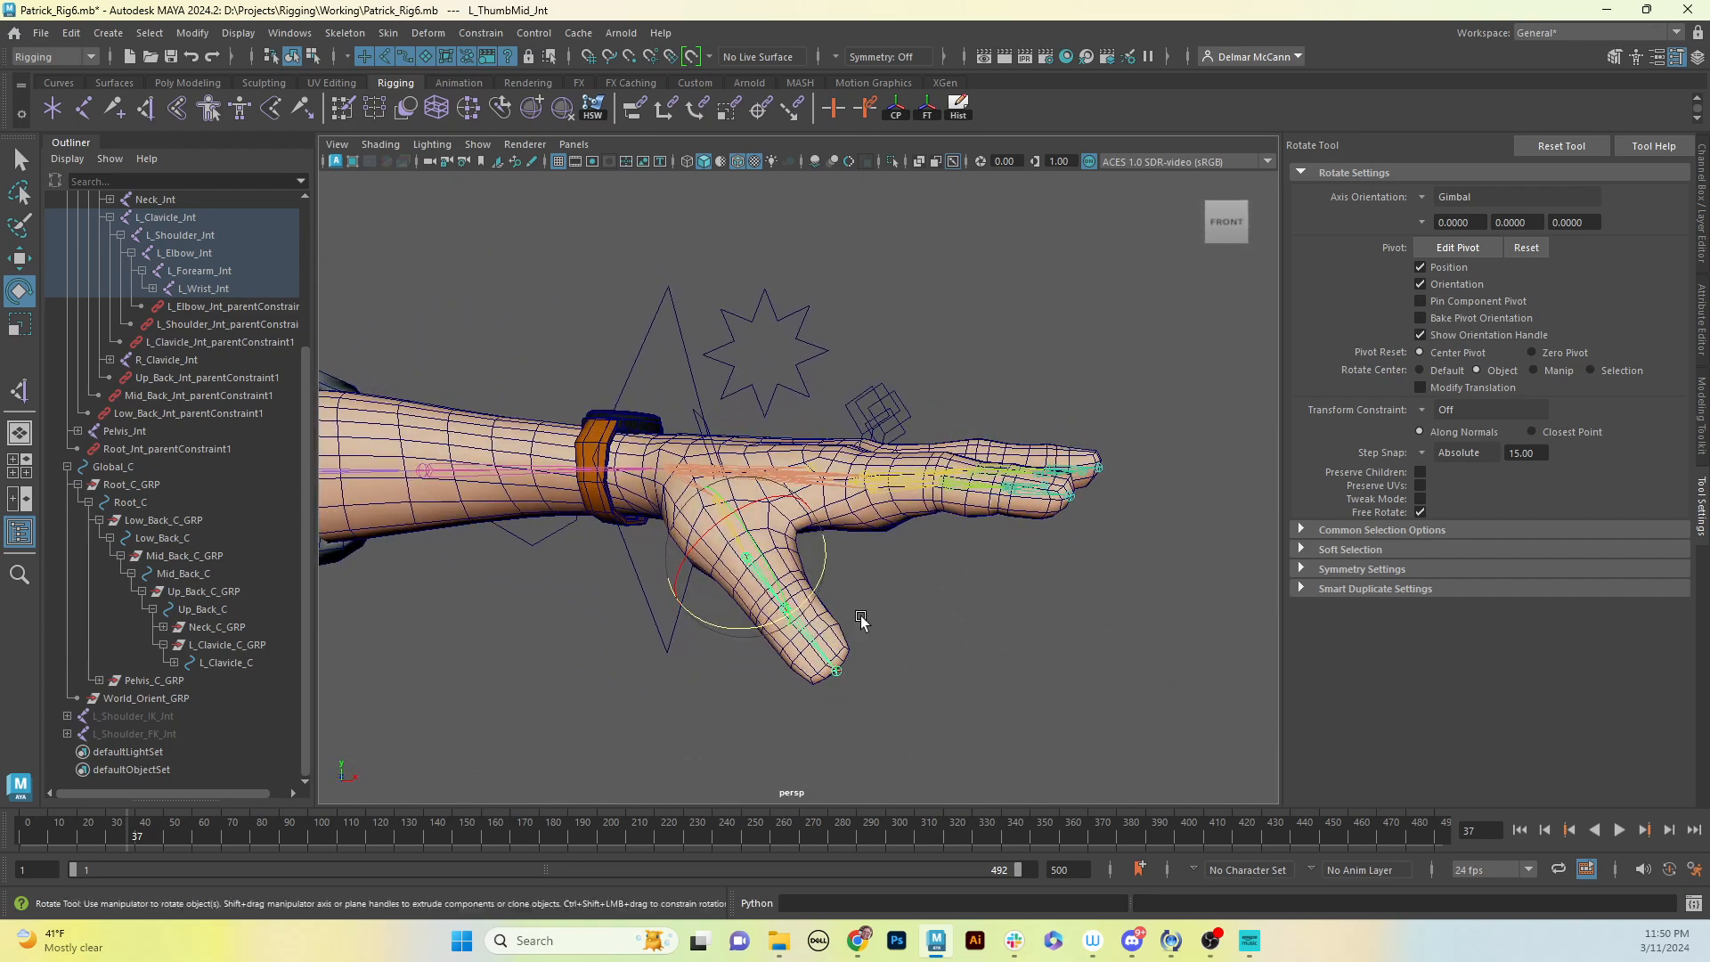
pyautogui.keyDown('alt'); pyautogui.moveTo(977, 580); pyautogui.dragTo(920, 640); pyautogui.keyUp('alt')
pyautogui.click(991, 551)
pyautogui.keyDown('alt'); pyautogui.moveTo(920, 640); pyautogui.dragTo(981, 657, button='right'); pyautogui.keyUp('alt')
pyautogui.keyDown('alt'); pyautogui.moveTo(980, 657); pyautogui.dragTo(954, 691, button='middle'); pyautogui.keyUp('alt')
pyautogui.keyDown('alt'); pyautogui.moveTo(954, 693); pyautogui.dragTo(1012, 718); pyautogui.keyUp('alt')
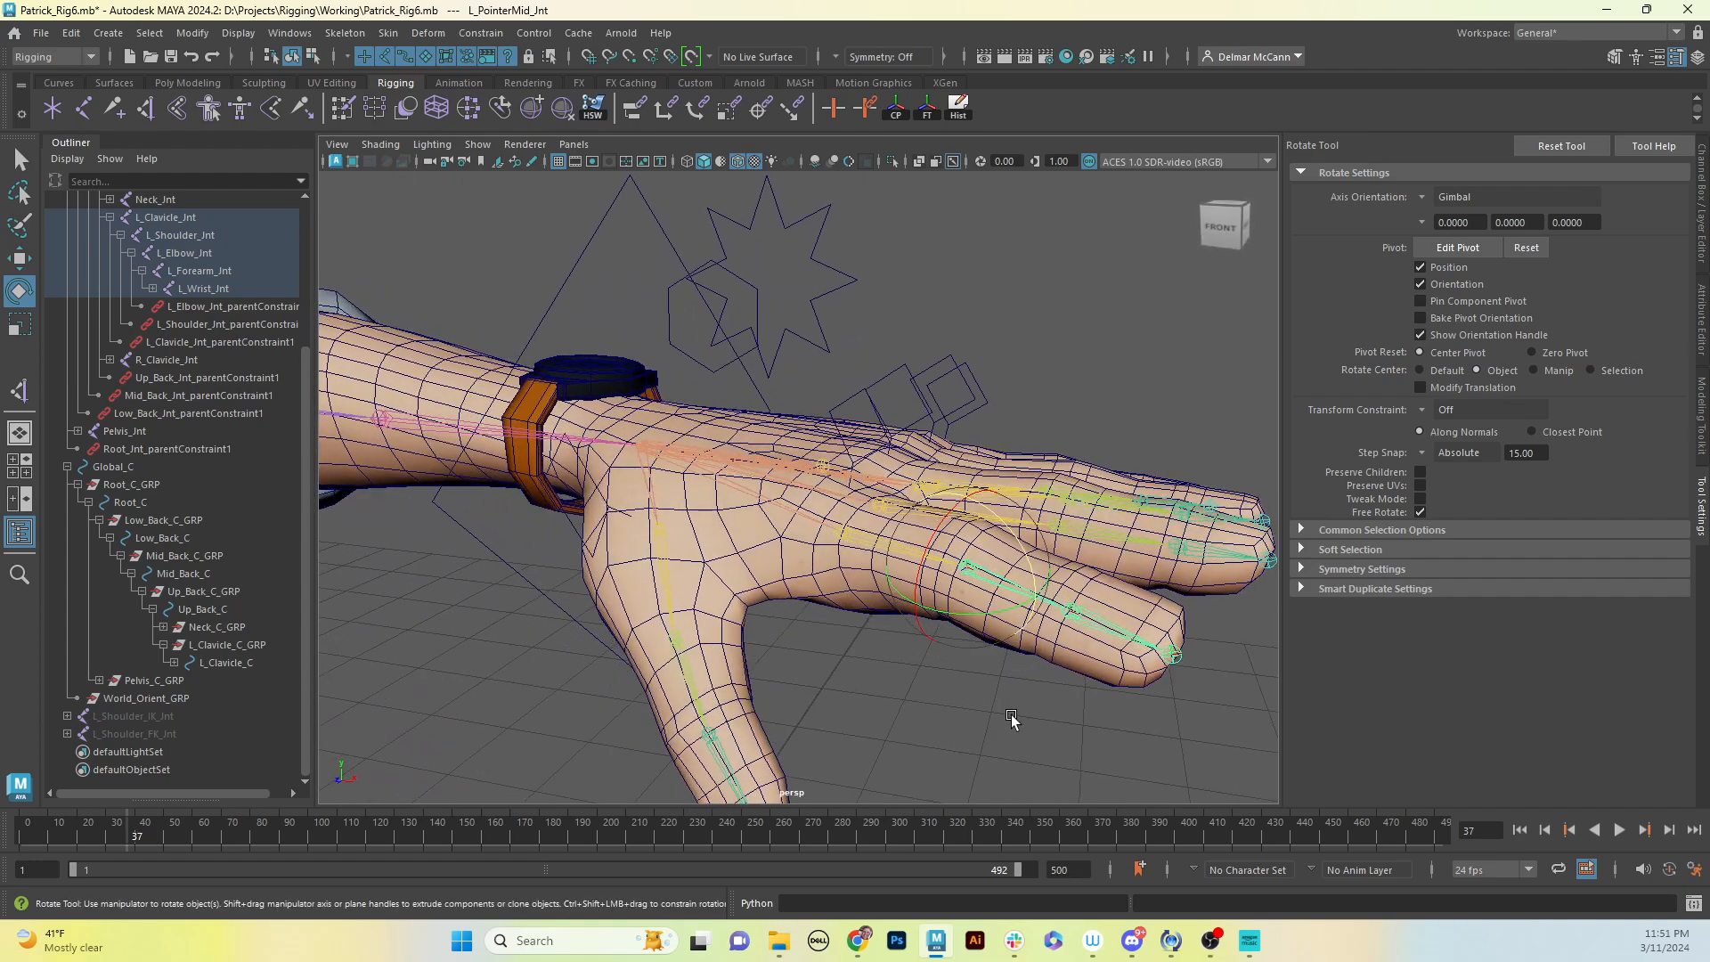
# Step: Load L_Pointer_C as the source and the left pointer mid joint as the target in the Connection Editor
pyautogui.click(851, 408)
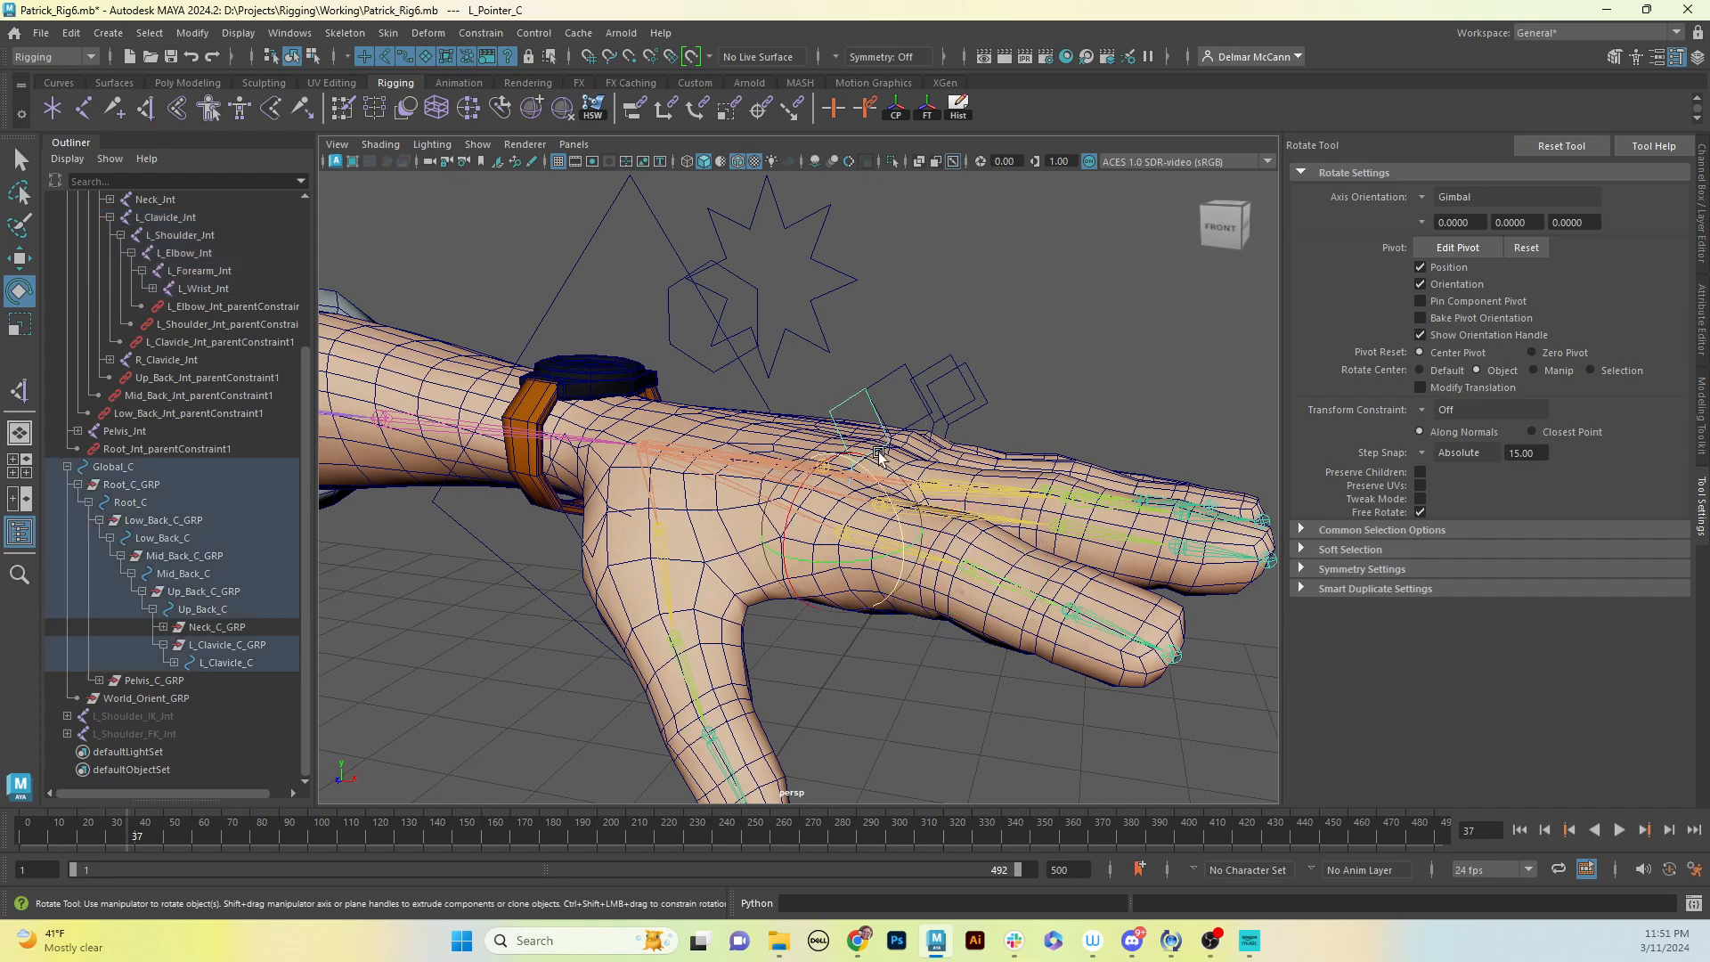
pyautogui.keyDown('alt'); pyautogui.moveTo(929, 431); pyautogui.dragTo(891, 430); pyautogui.keyUp('alt')
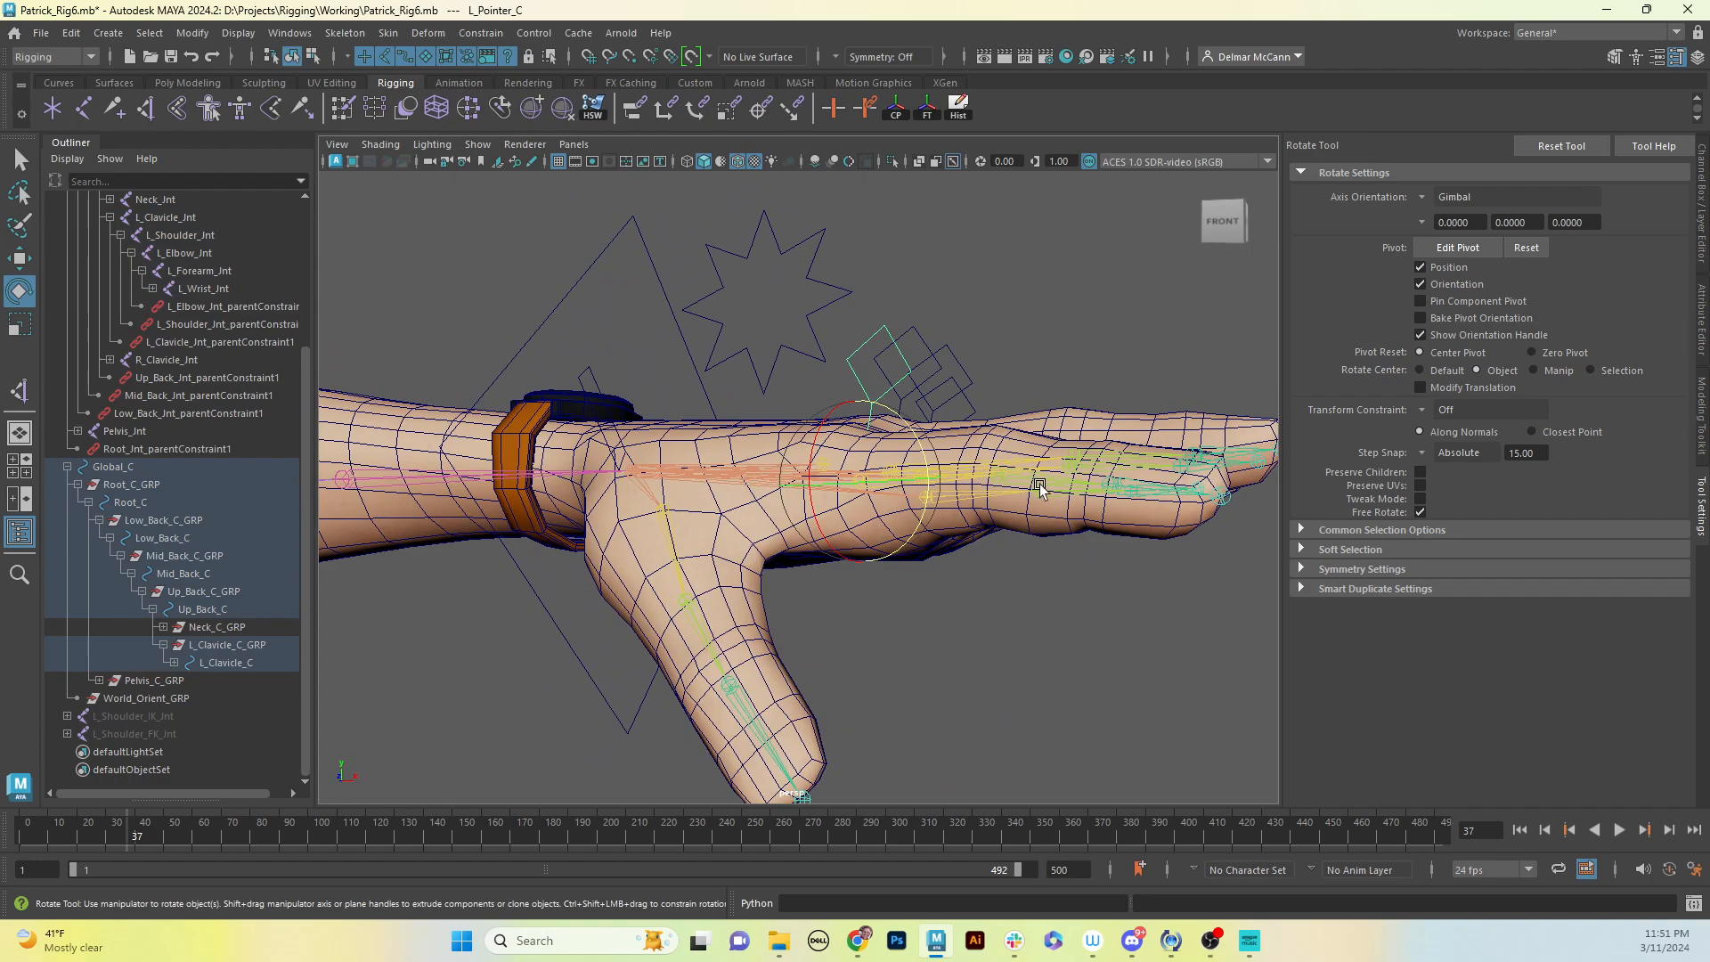
pyautogui.keyDown('alt'); pyautogui.moveTo(1007, 506); pyautogui.dragTo(1038, 557); pyautogui.keyUp('alt')
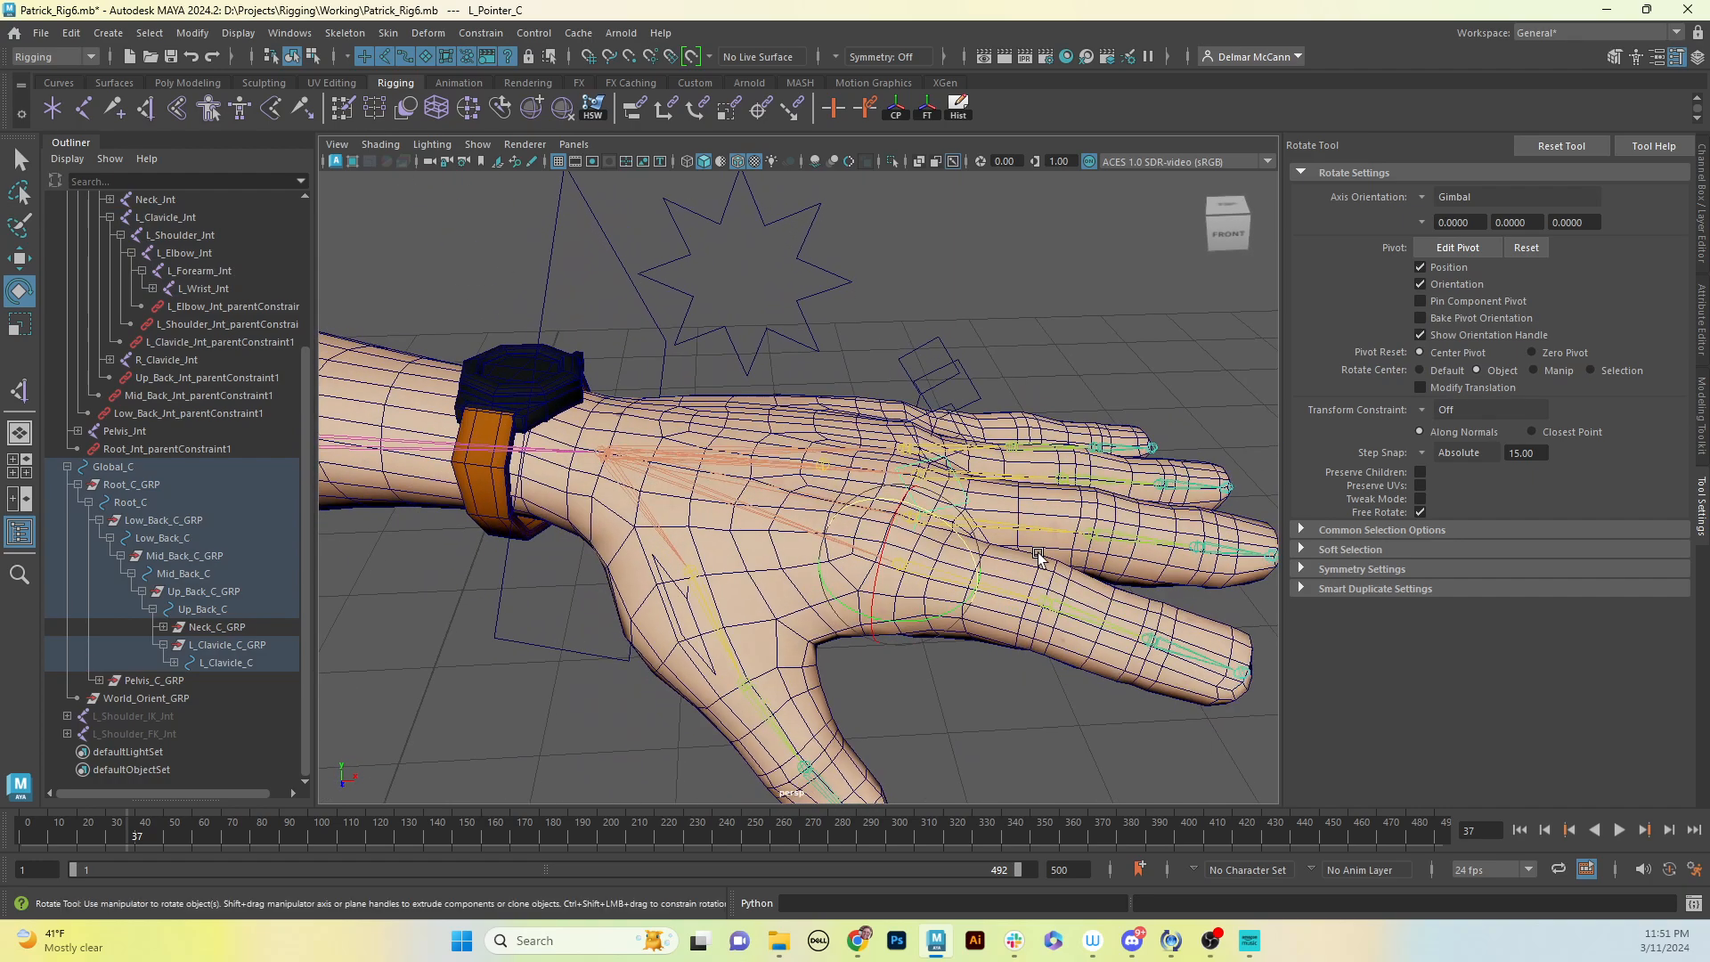
pyautogui.click(1078, 613)
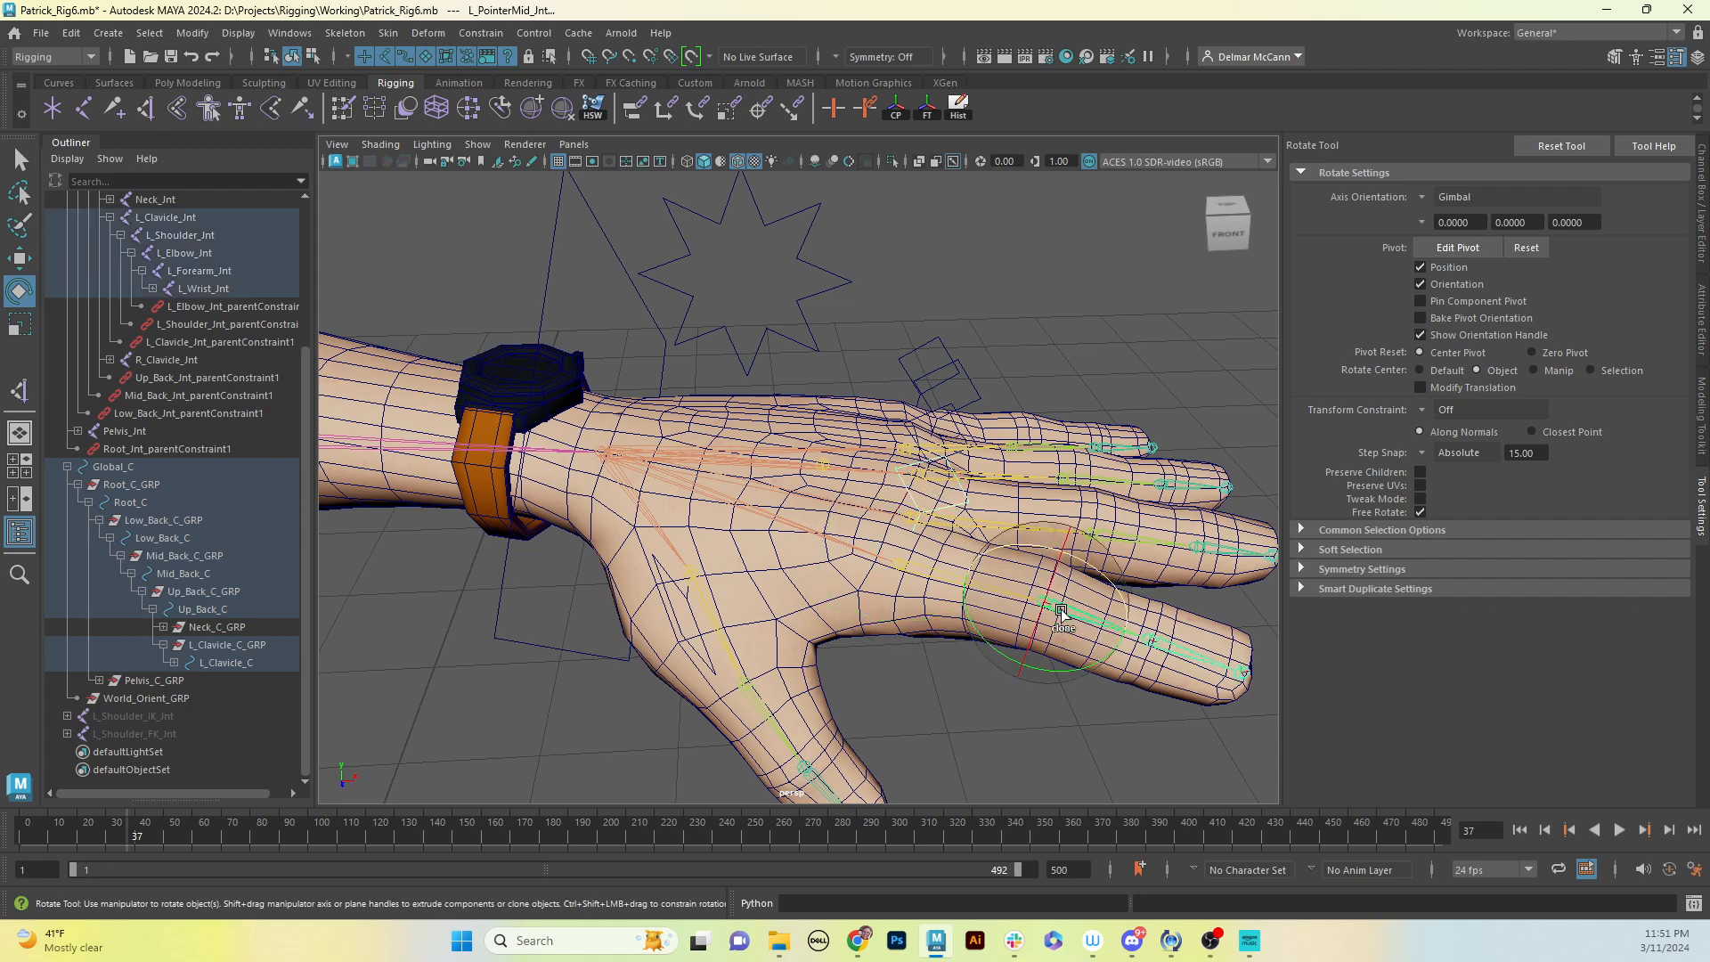
pyautogui.click(299, 34)
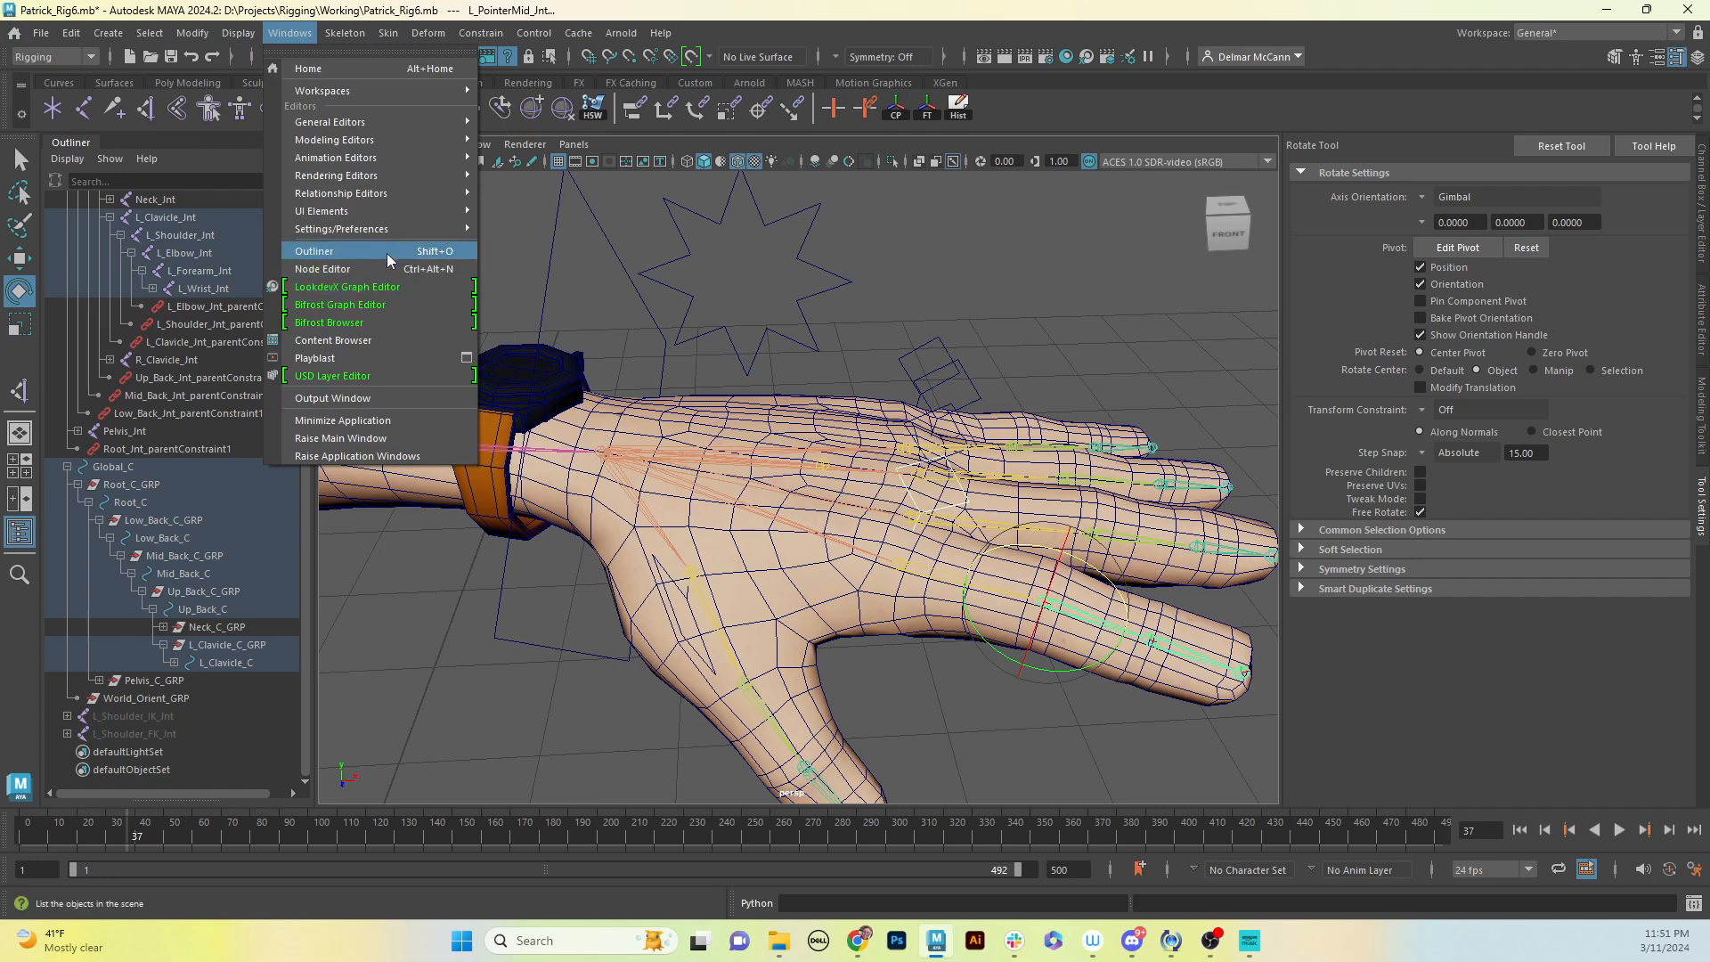
pyautogui.moveTo(370, 125)
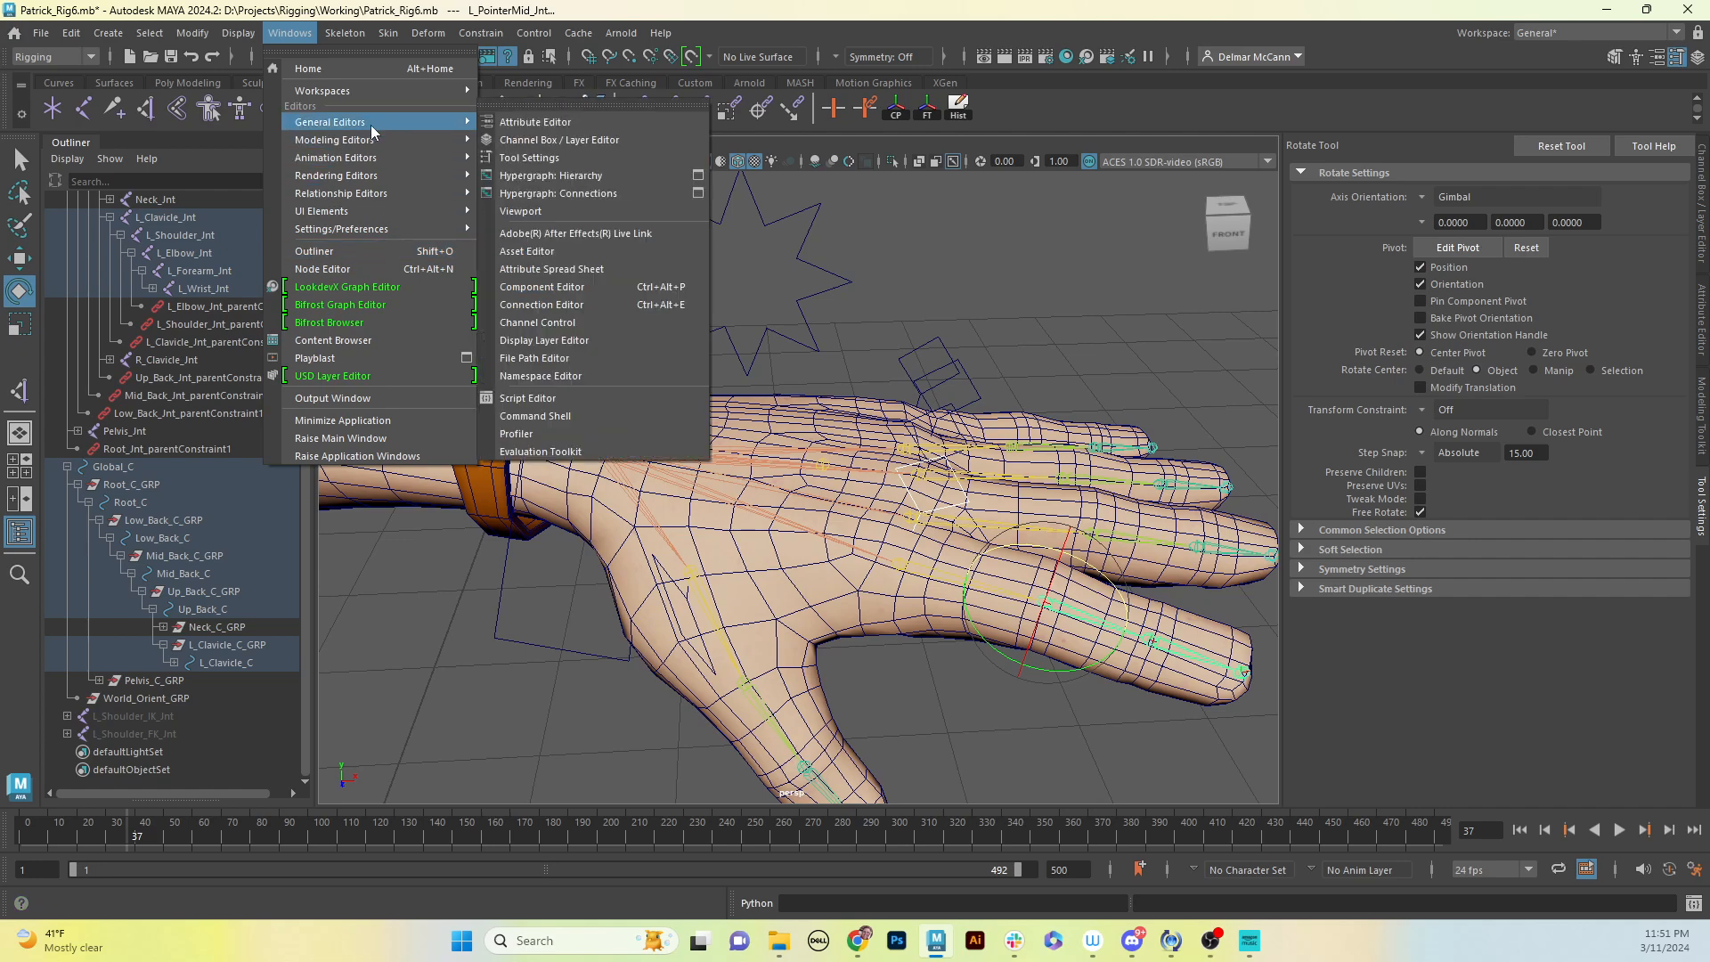
pyautogui.click(574, 307)
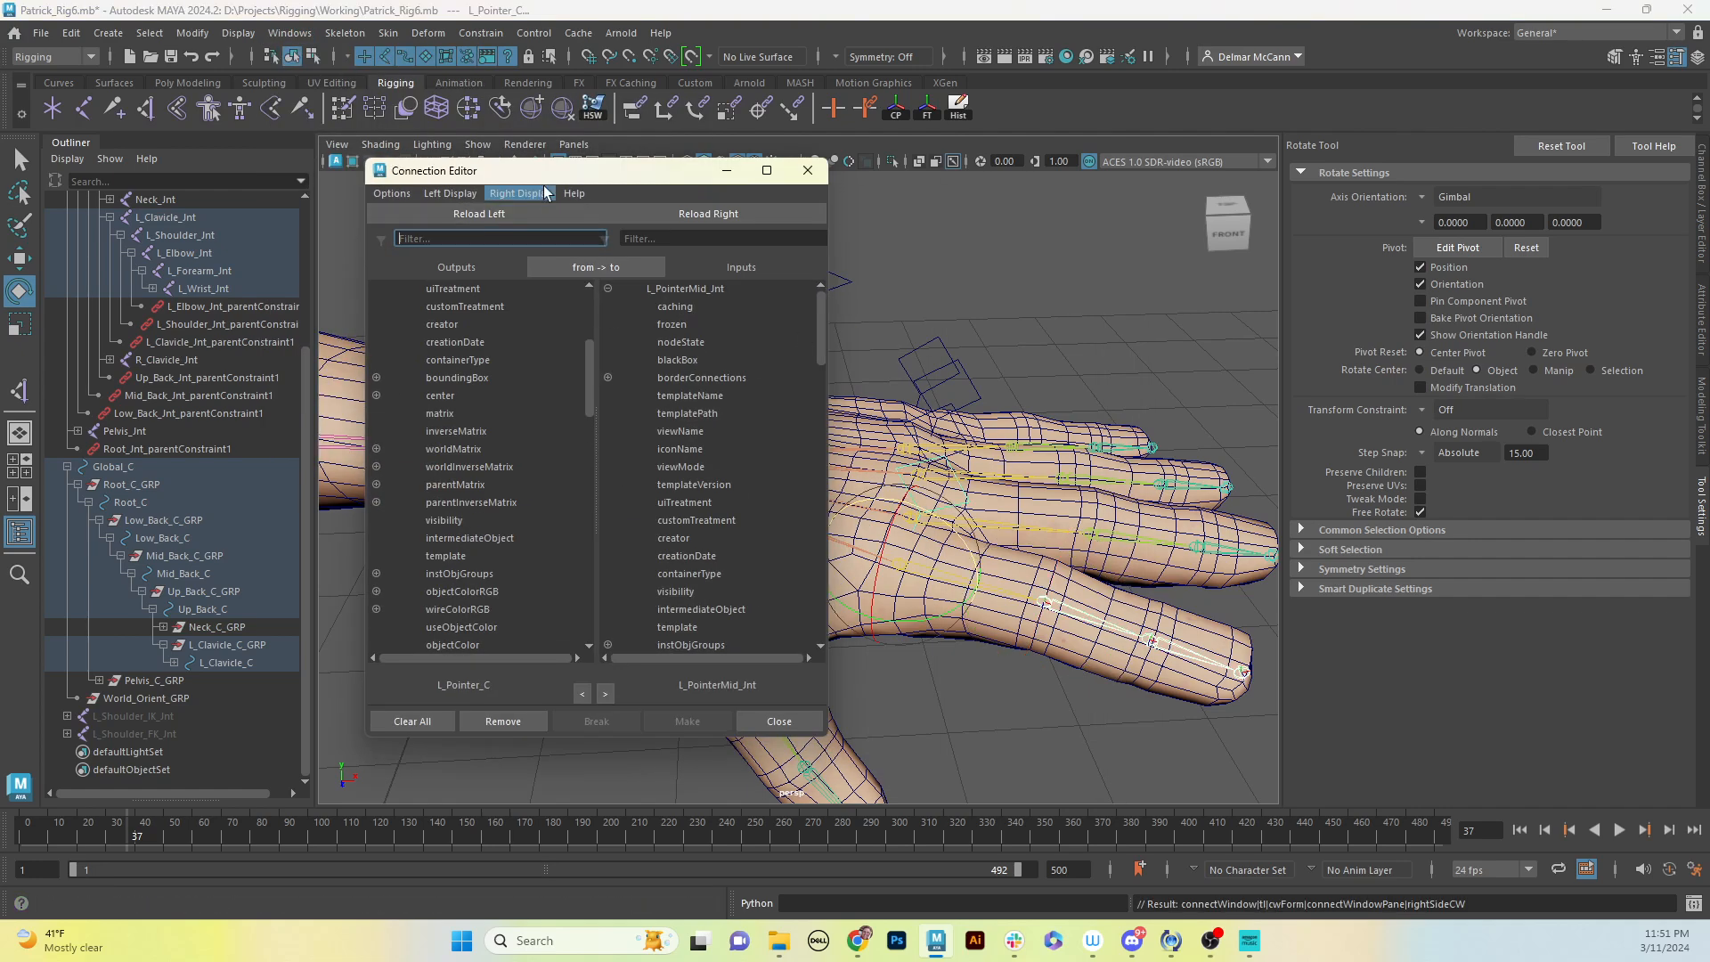
pyautogui.moveTo(551, 171); pyautogui.dragTo(486, 173)
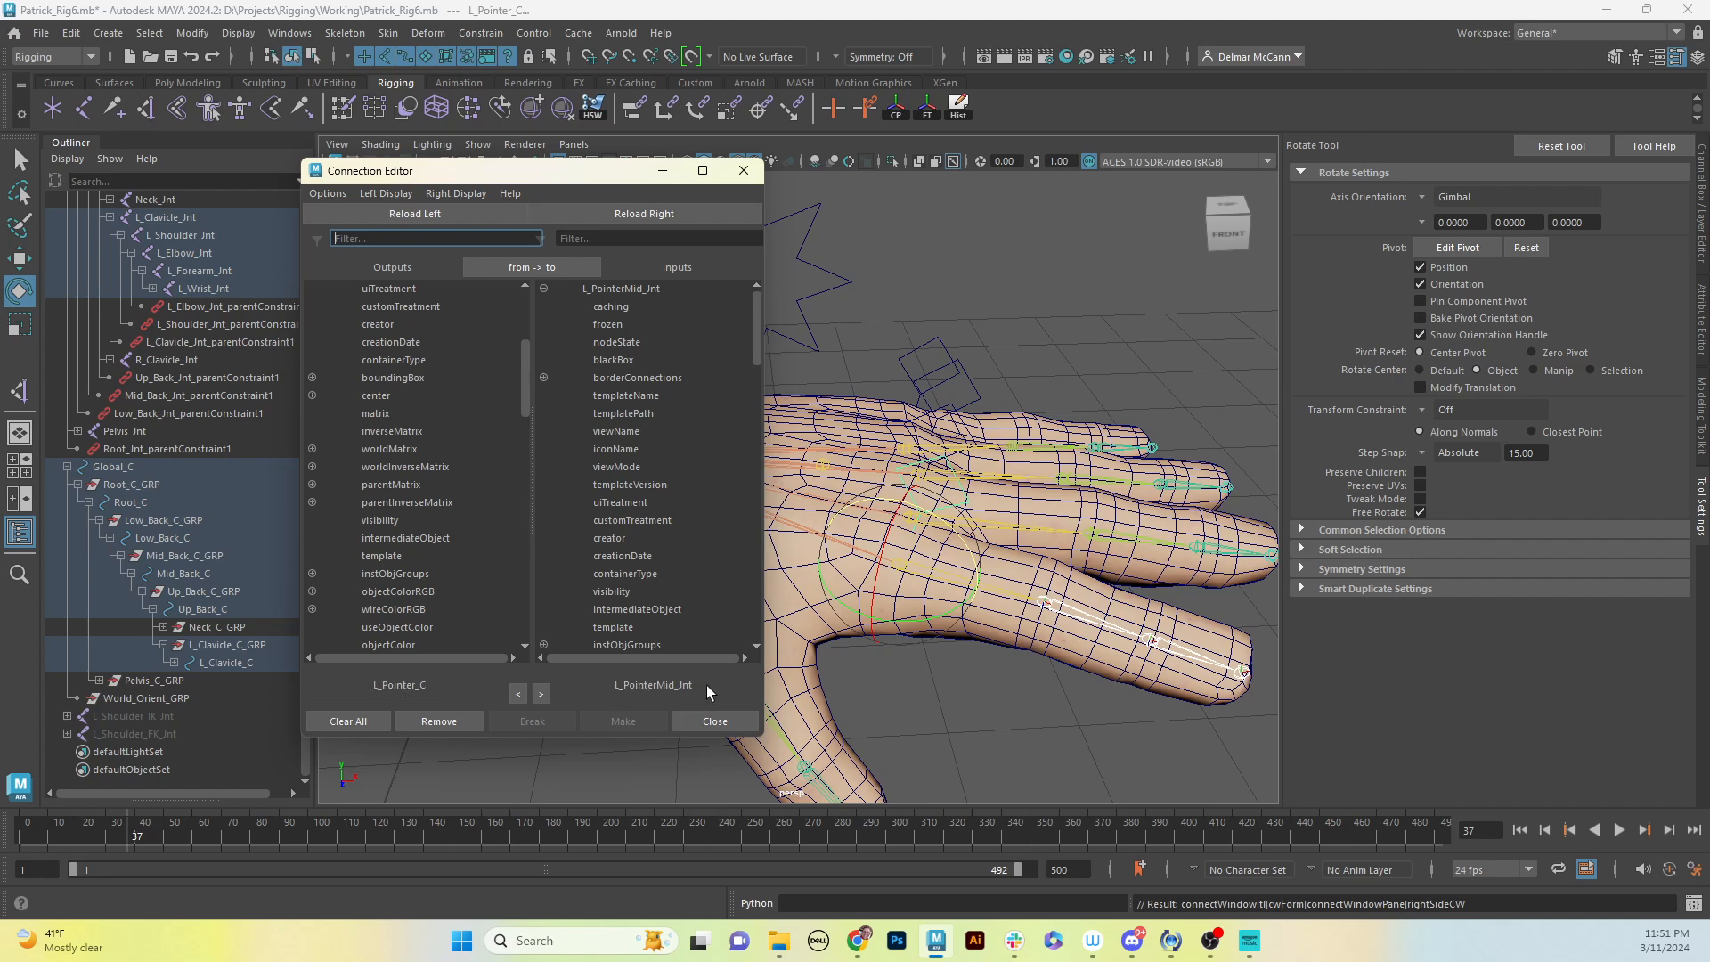
# Step: Connect the Mid_Knuckle attribute of L_Pointer_C to rotateZ of the left pointer mid joint
pyautogui.moveTo(522, 372); pyautogui.dragTo(516, 629)
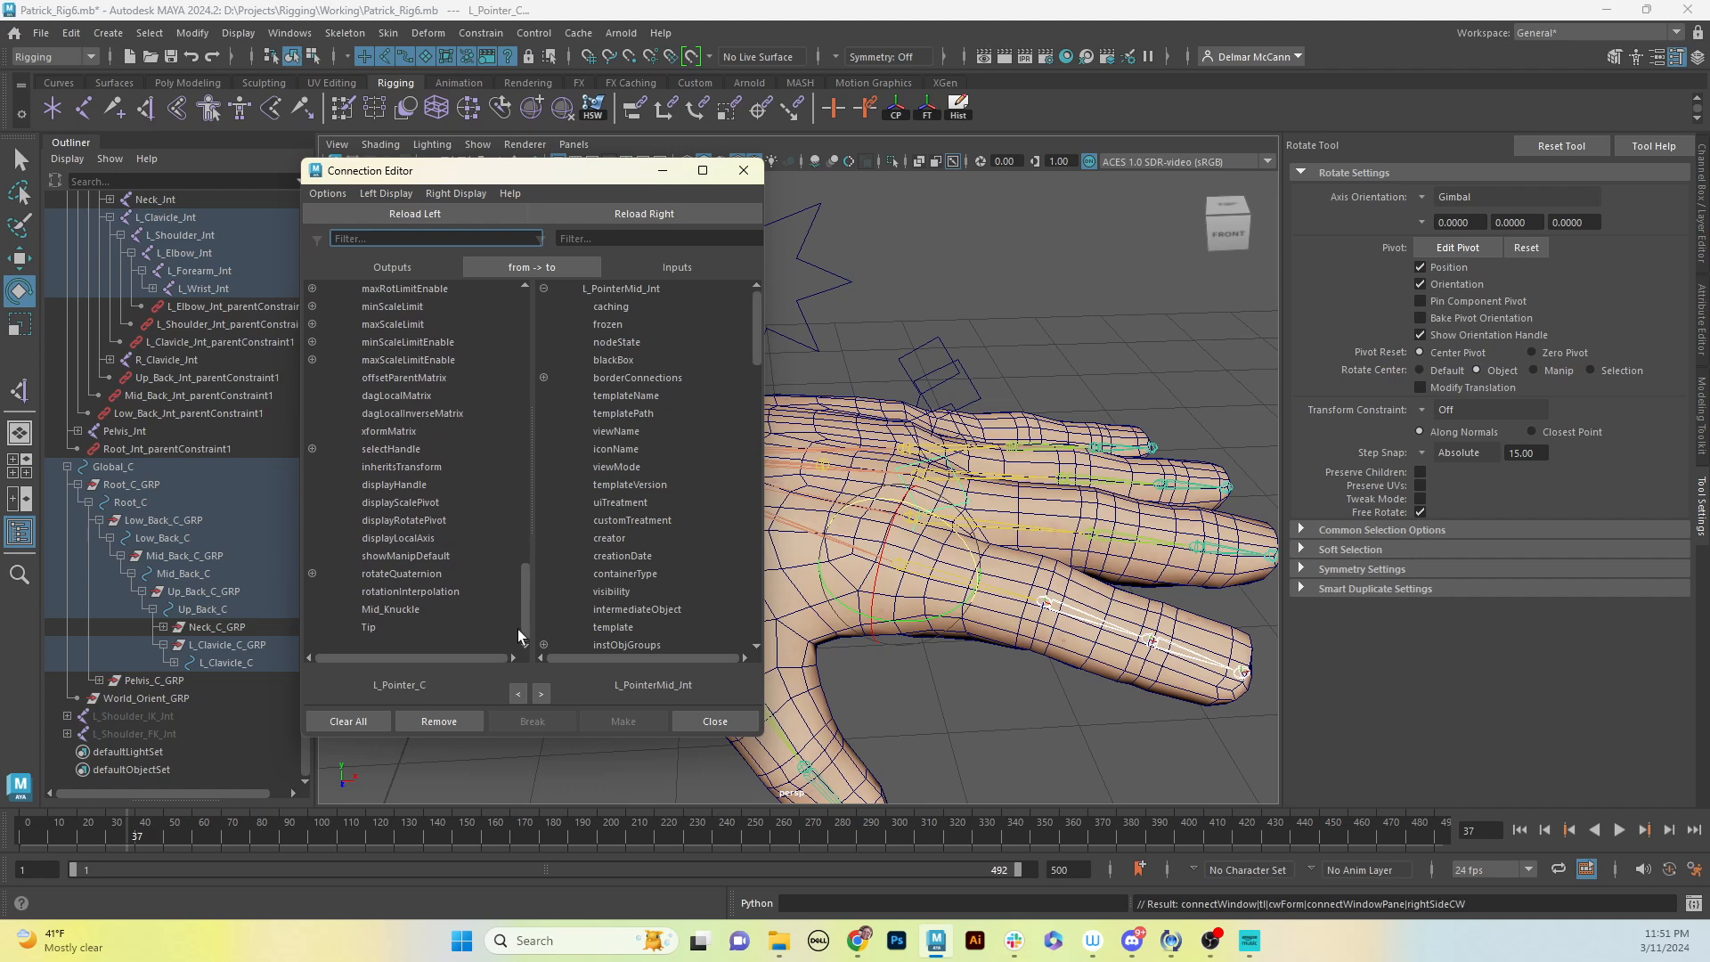
pyautogui.click(376, 610)
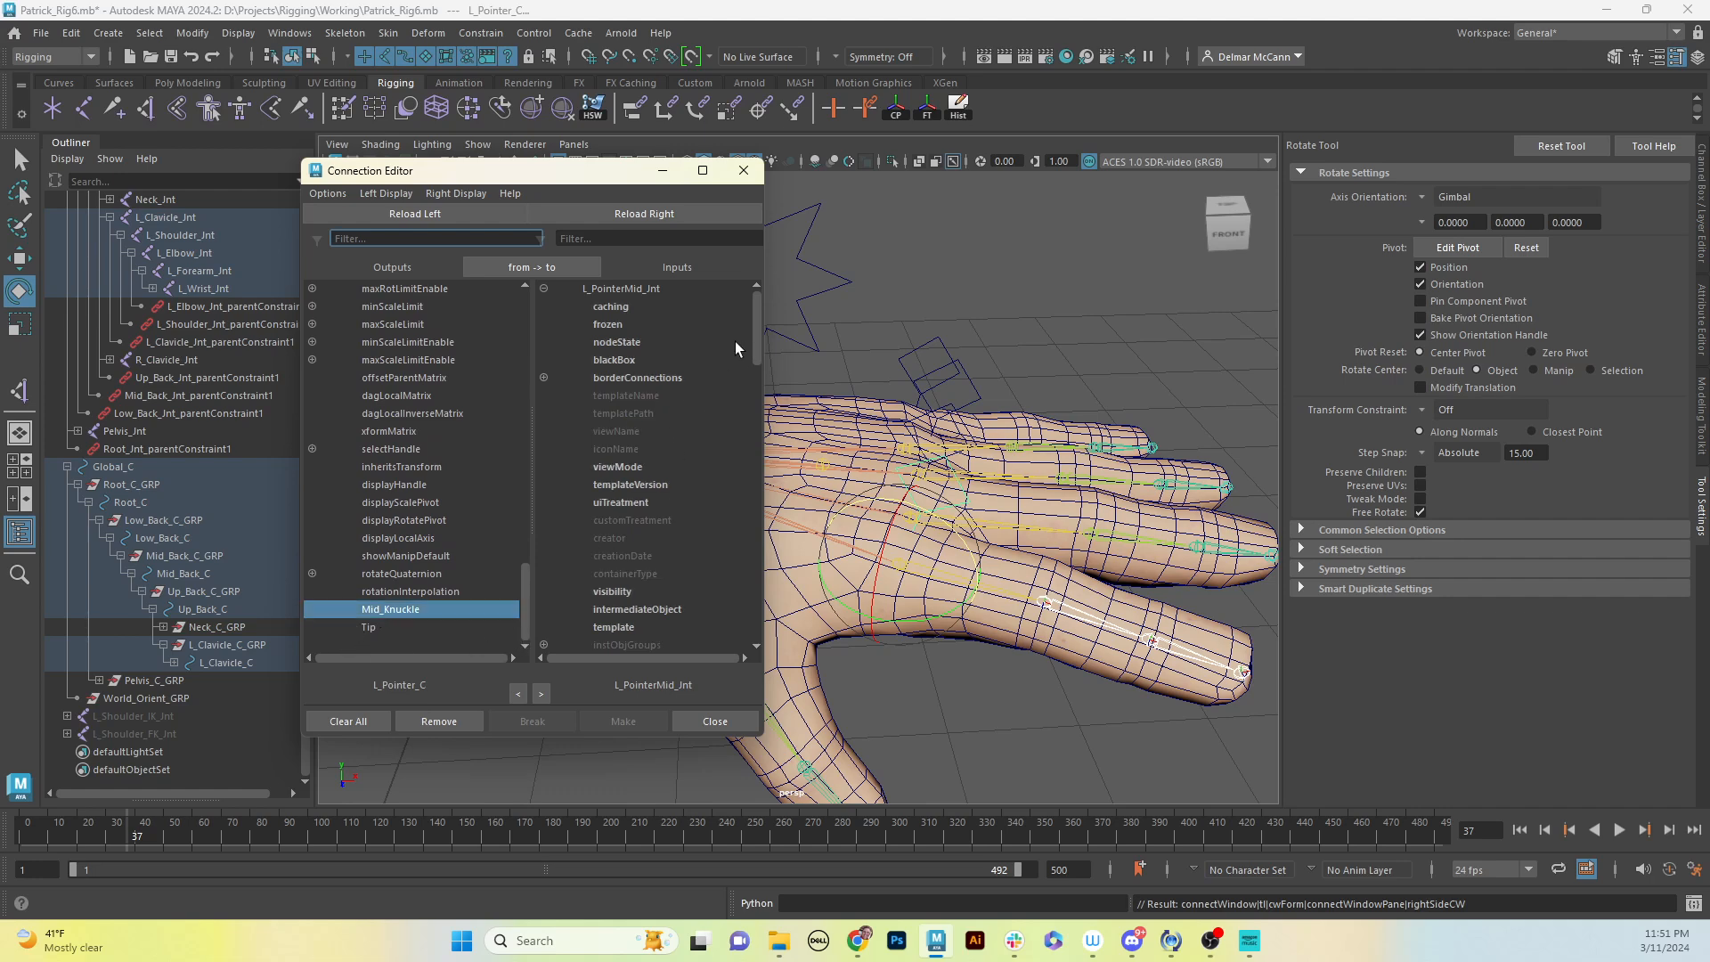
pyautogui.moveTo(757, 346); pyautogui.dragTo(750, 451)
pyautogui.click(544, 538)
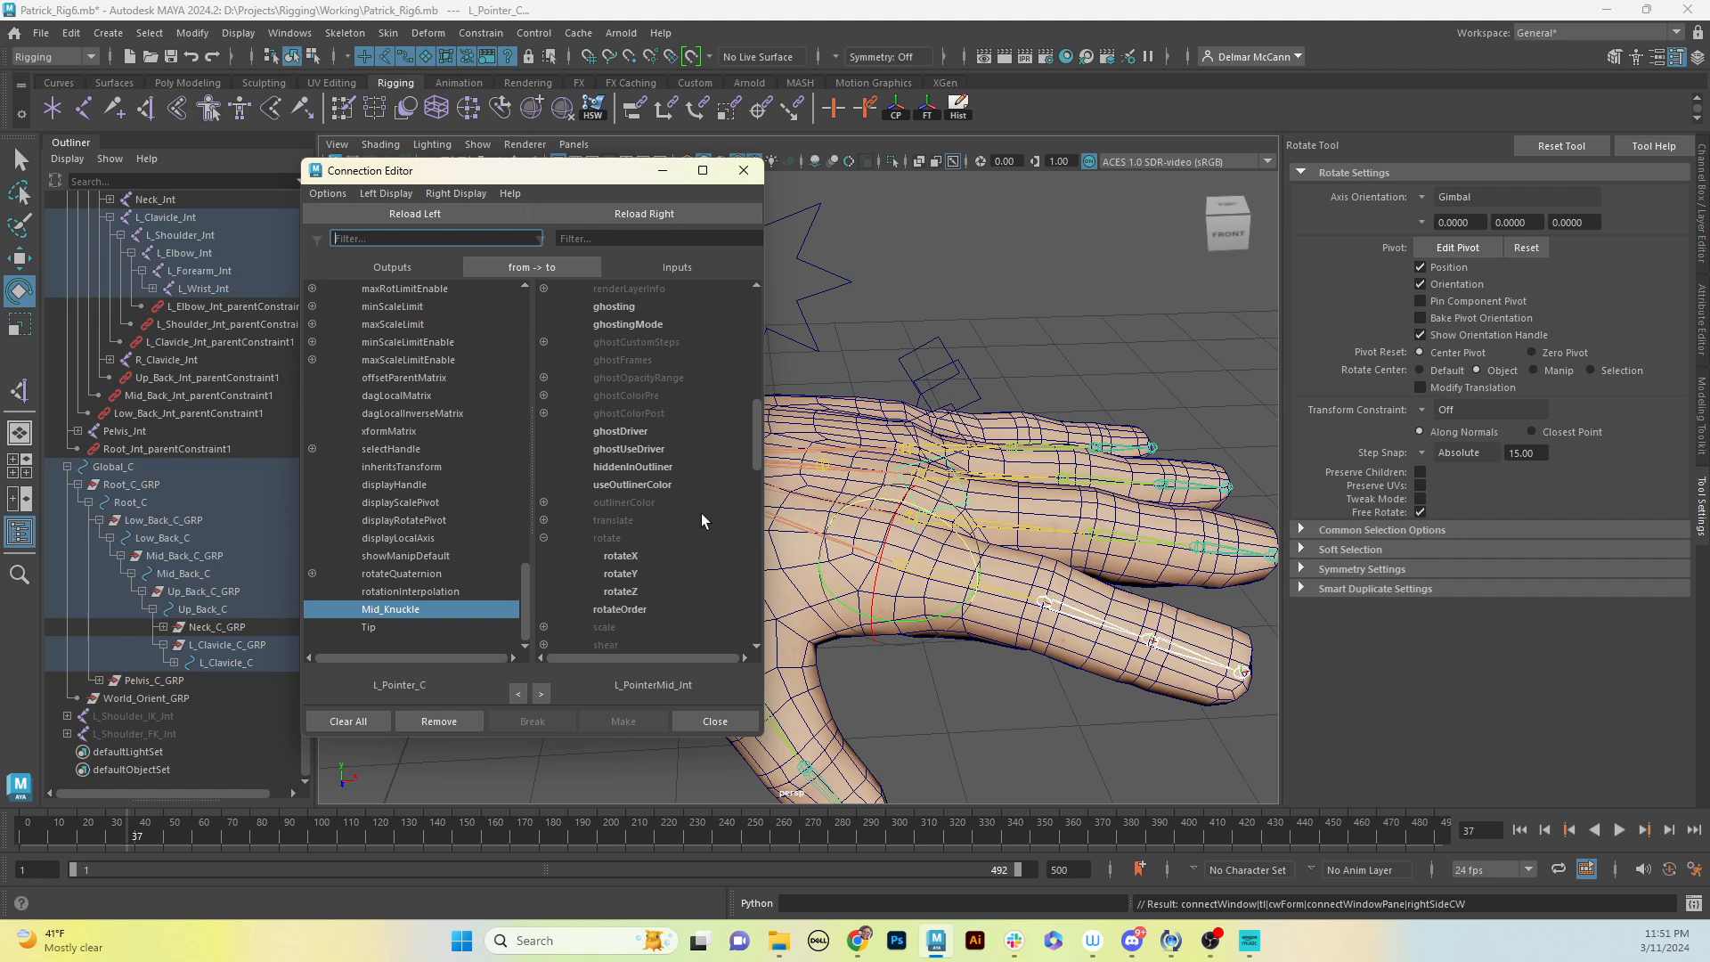
pyautogui.click(623, 591)
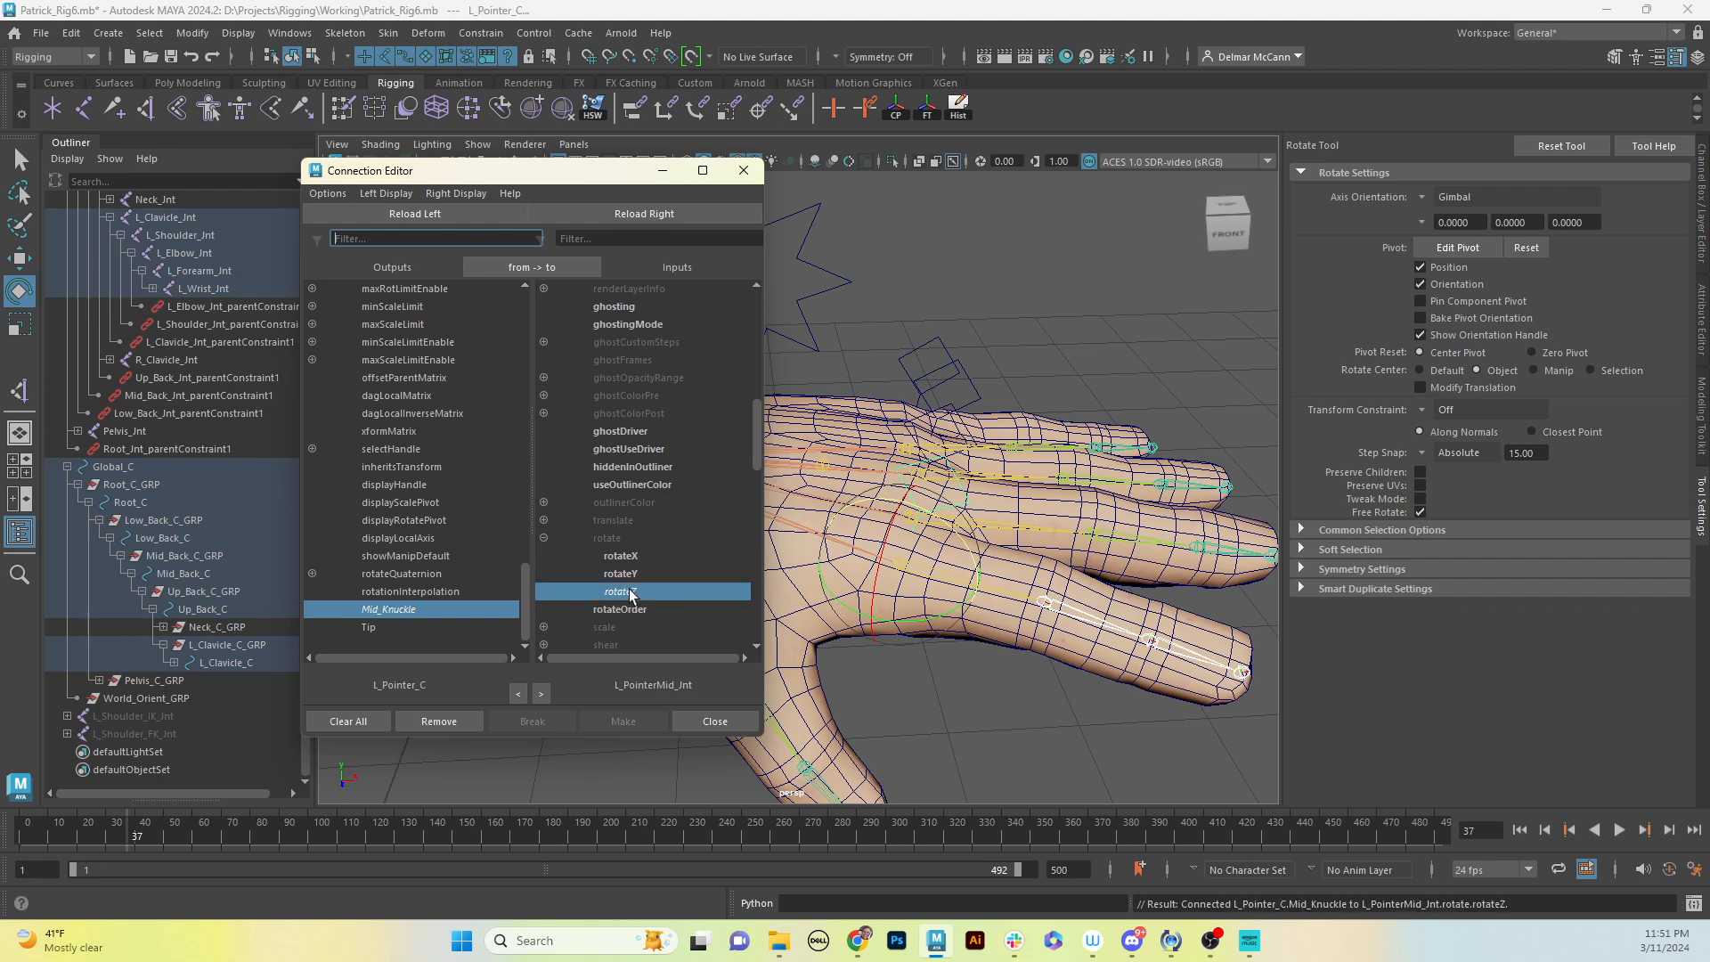
# Step: Load the left pointer tip joint as the new target and connect L_Pointer_C's Tip attribute to its rotateZ
pyautogui.click(1184, 656)
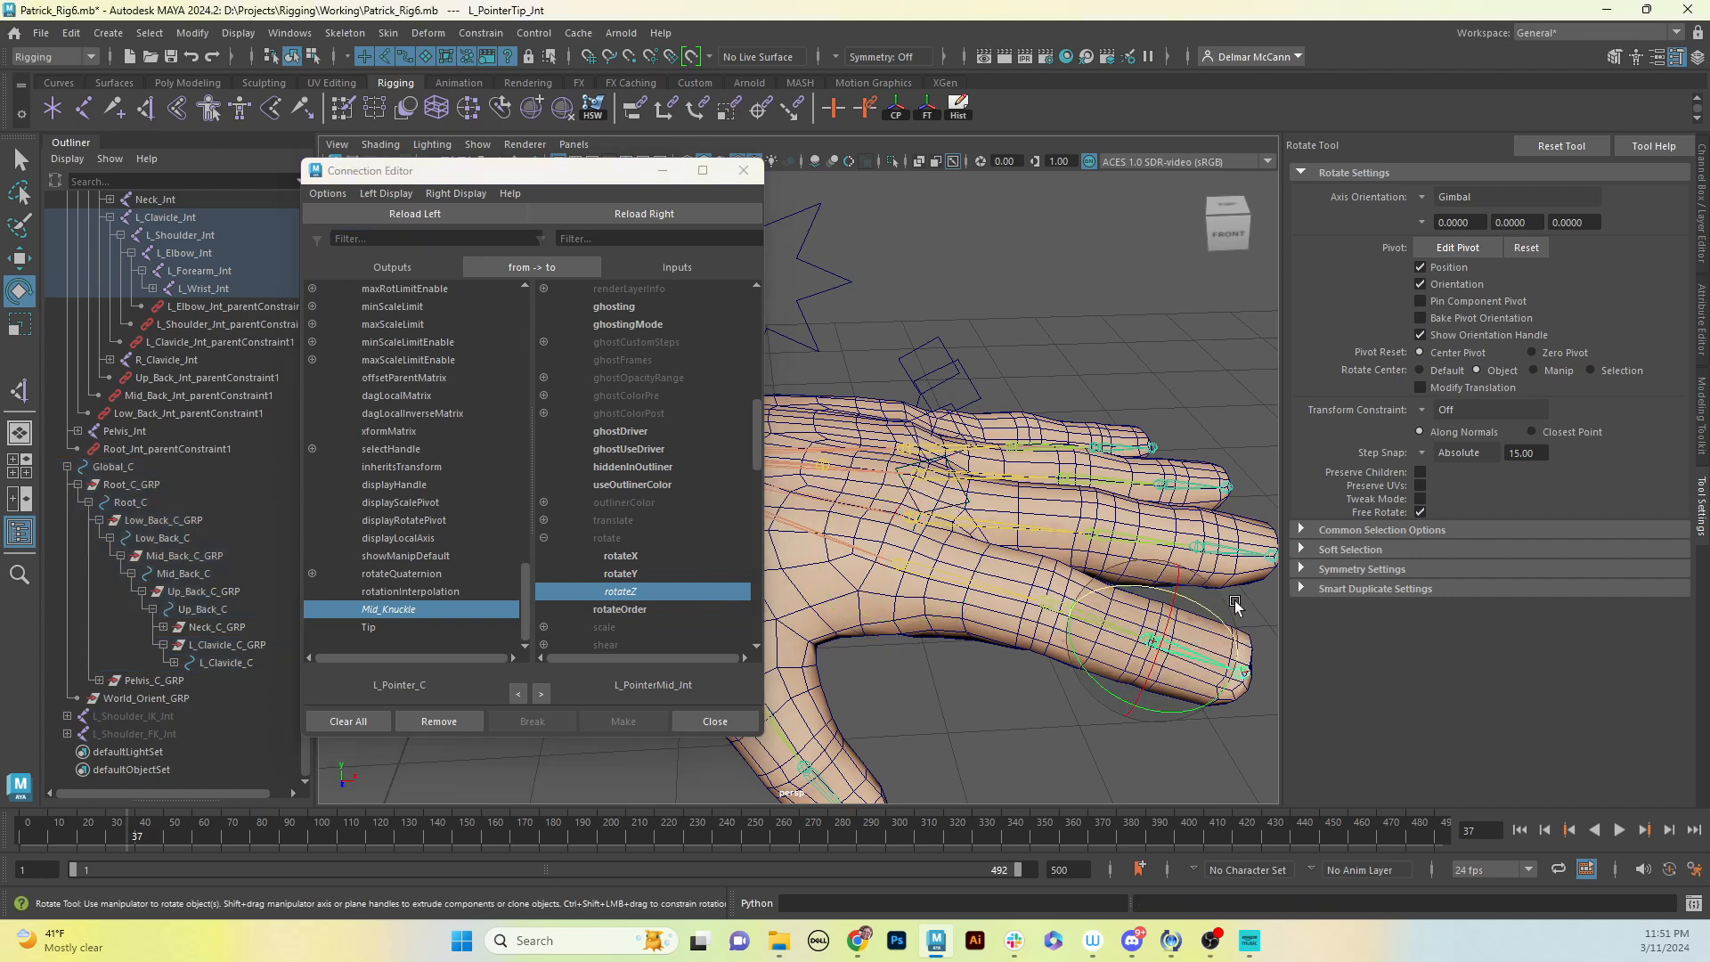
pyautogui.click(676, 215)
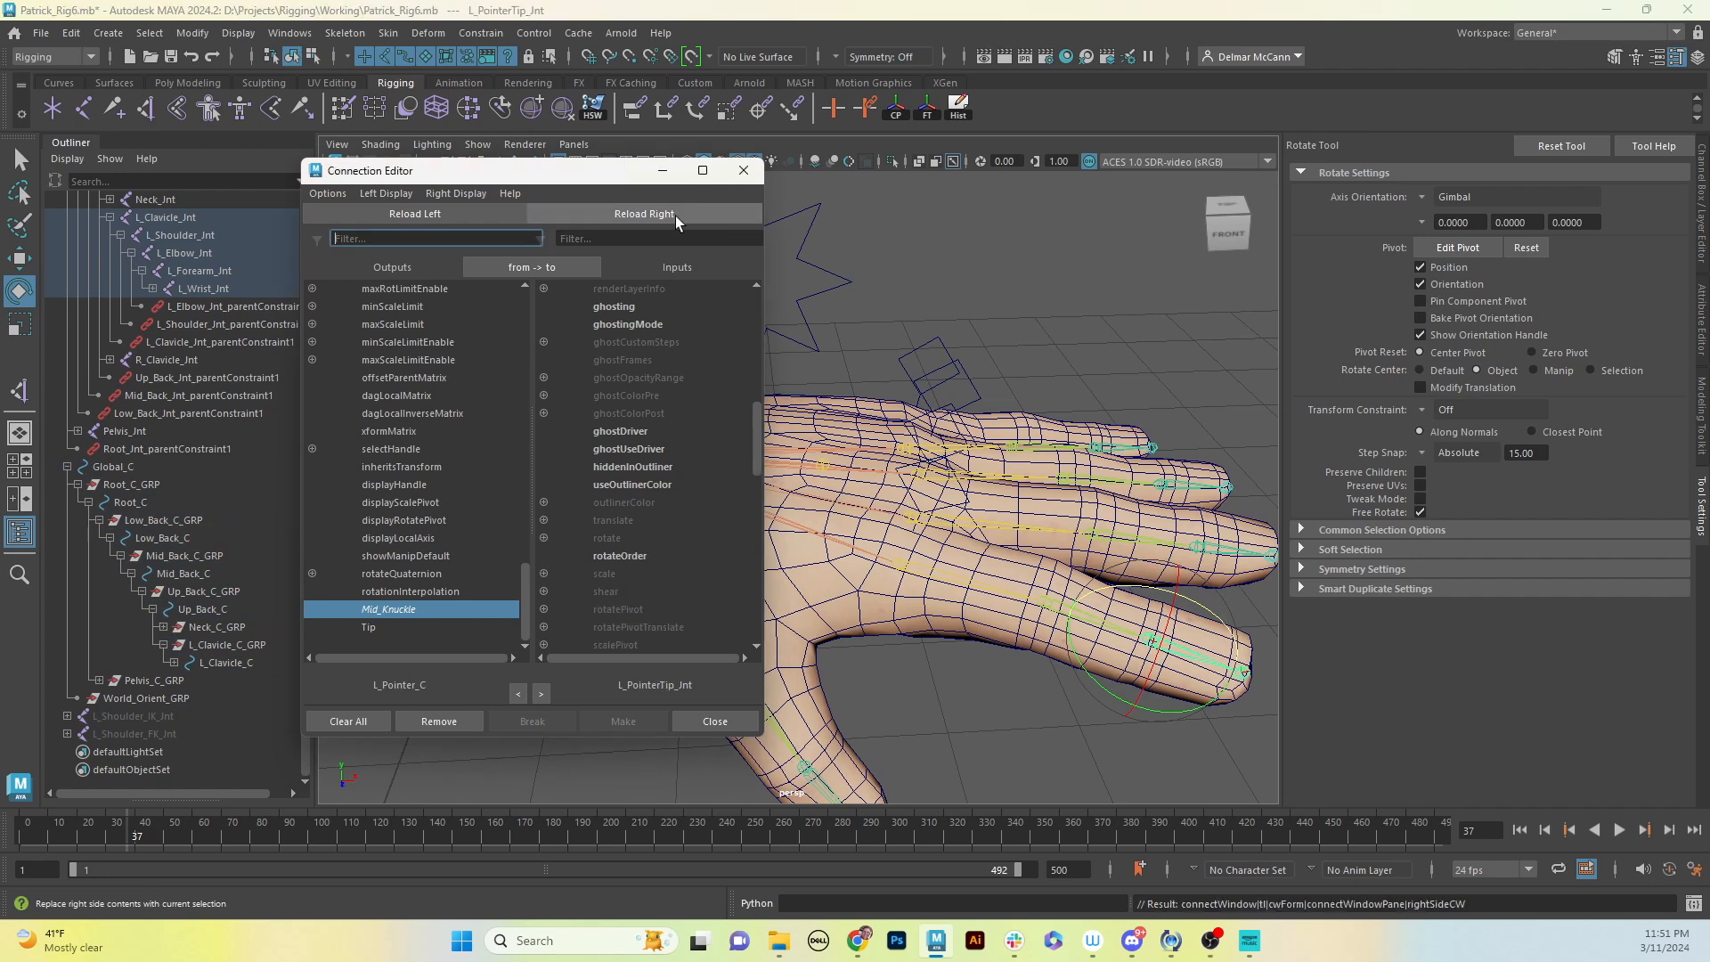
pyautogui.click(543, 538)
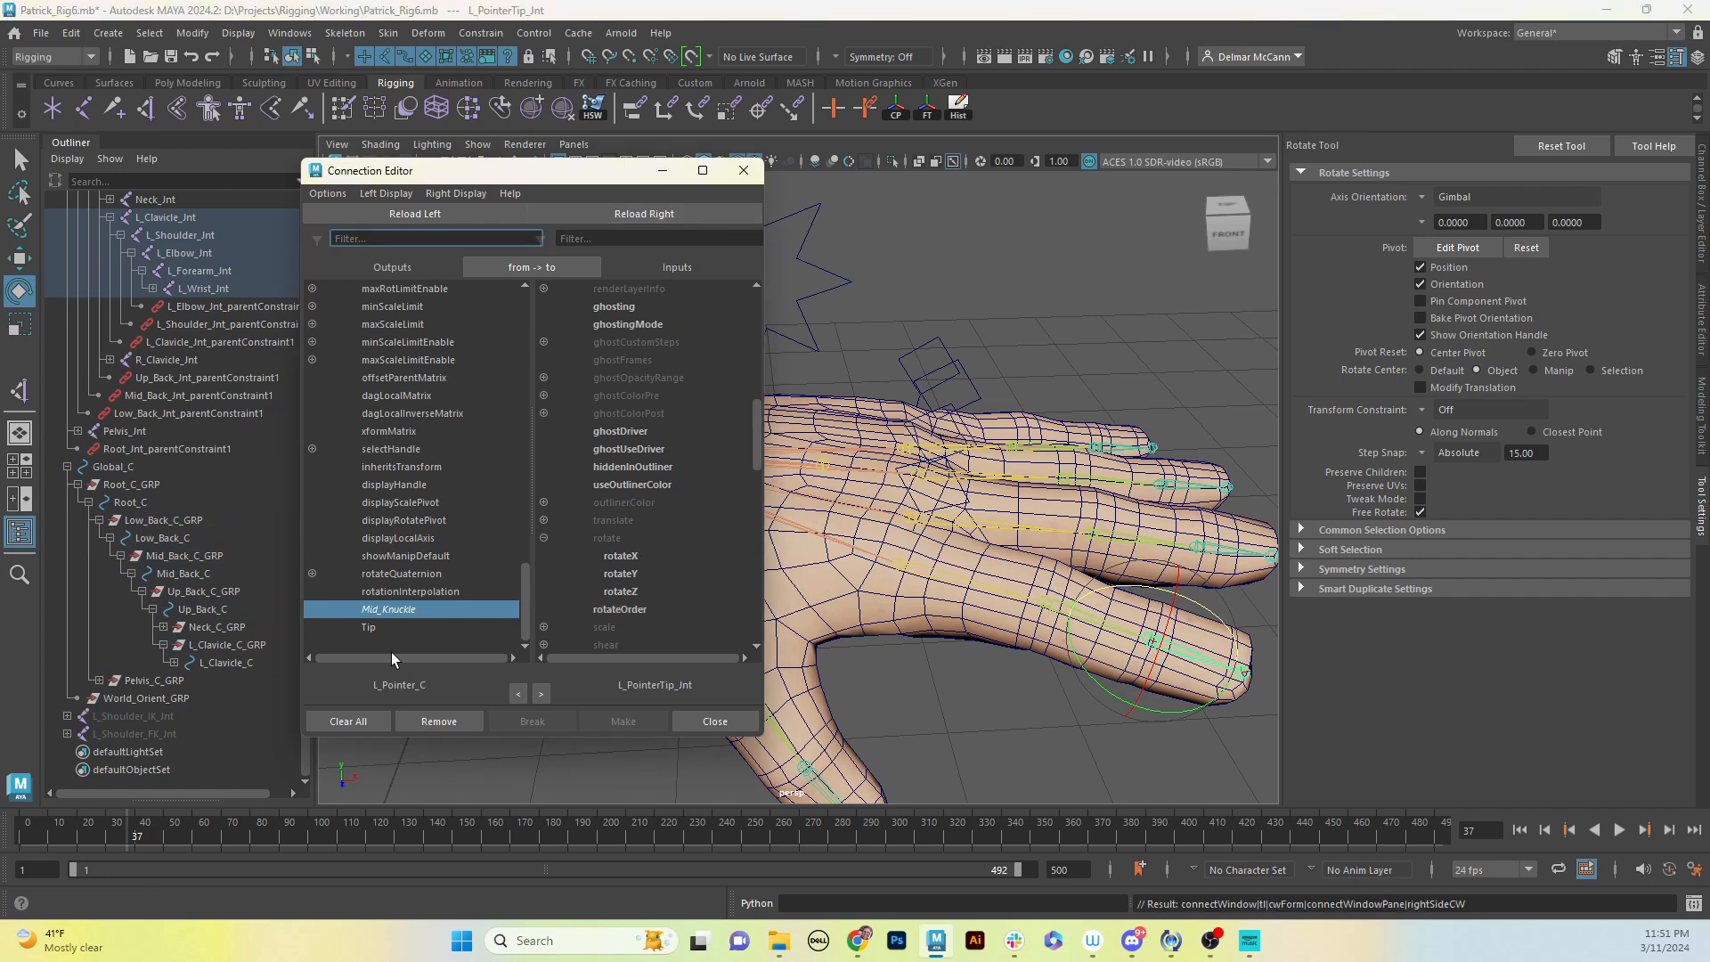
pyautogui.click(376, 628)
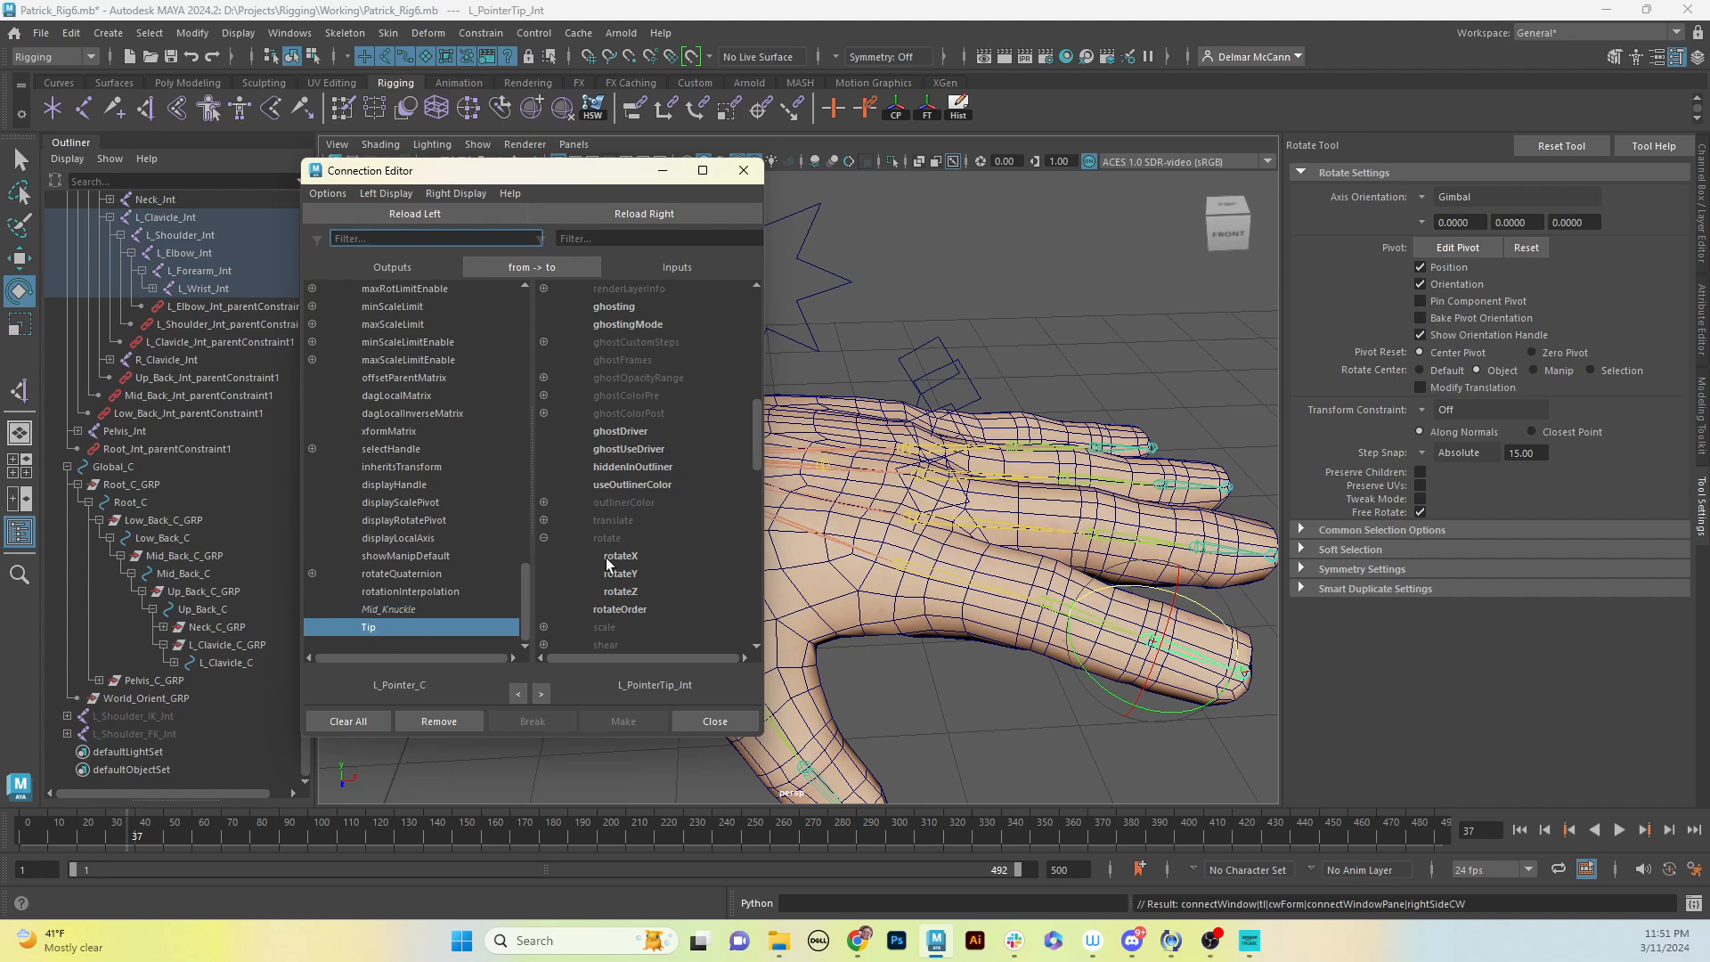
pyautogui.click(623, 592)
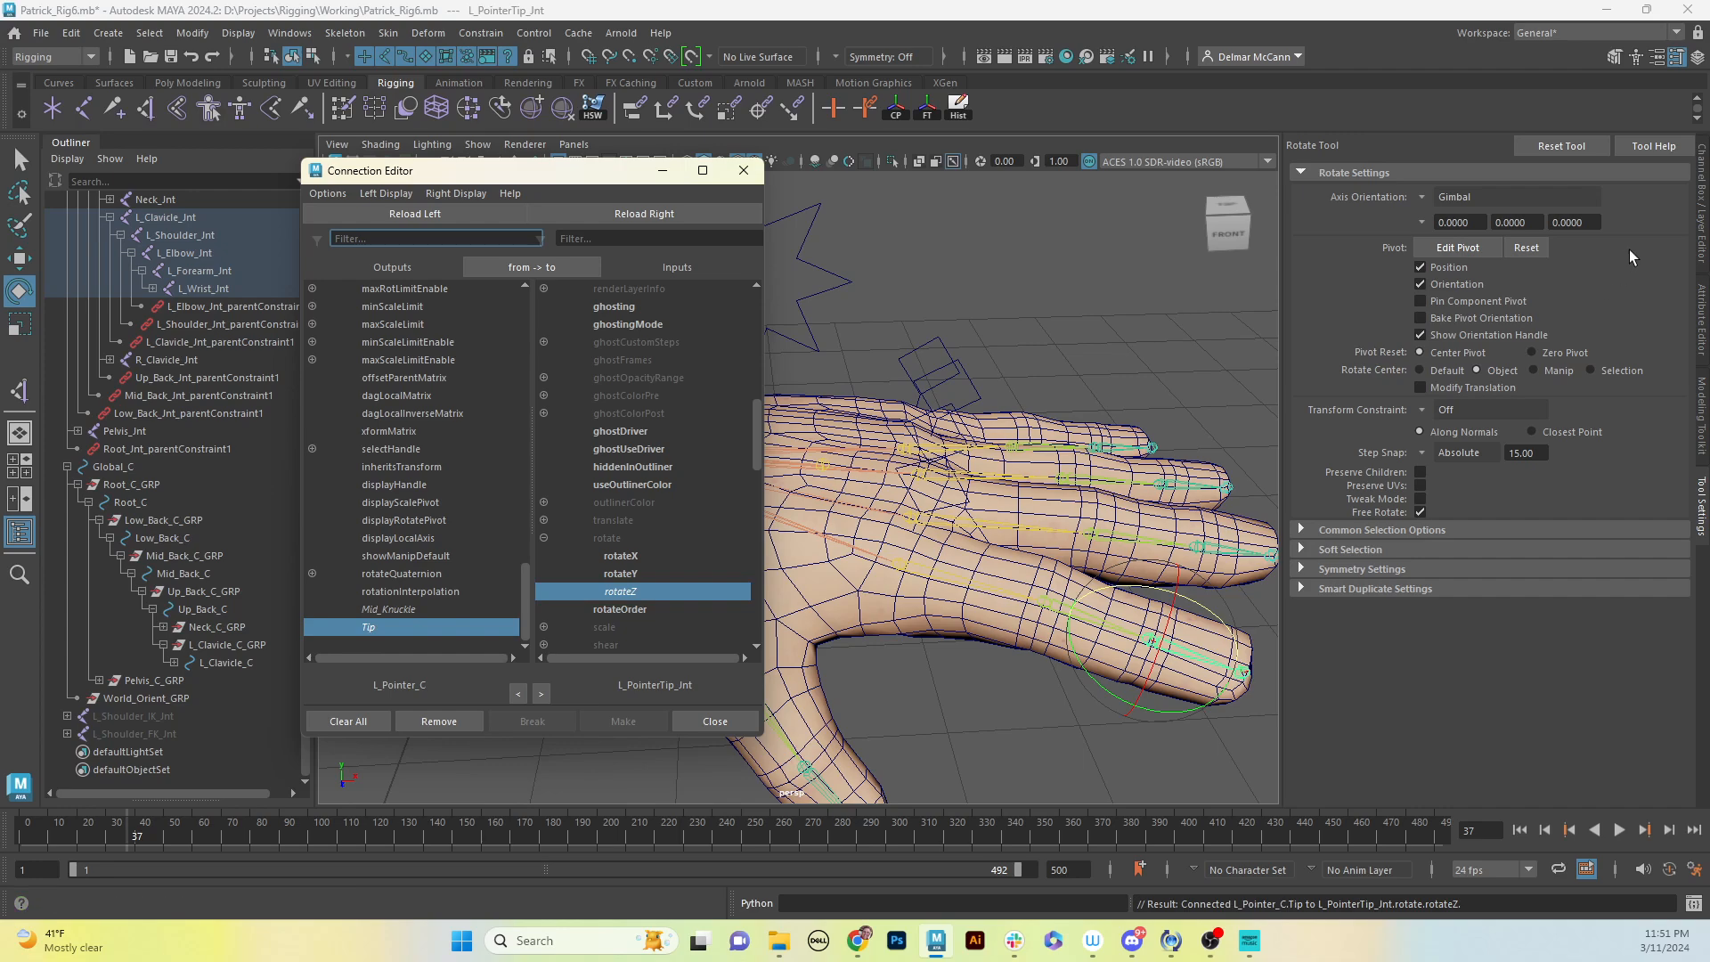
# Step: Test the left pointer fingertip's bend with L_Pointer_C's Tip attribute, then reset Tip to 0
pyautogui.click(1701, 237)
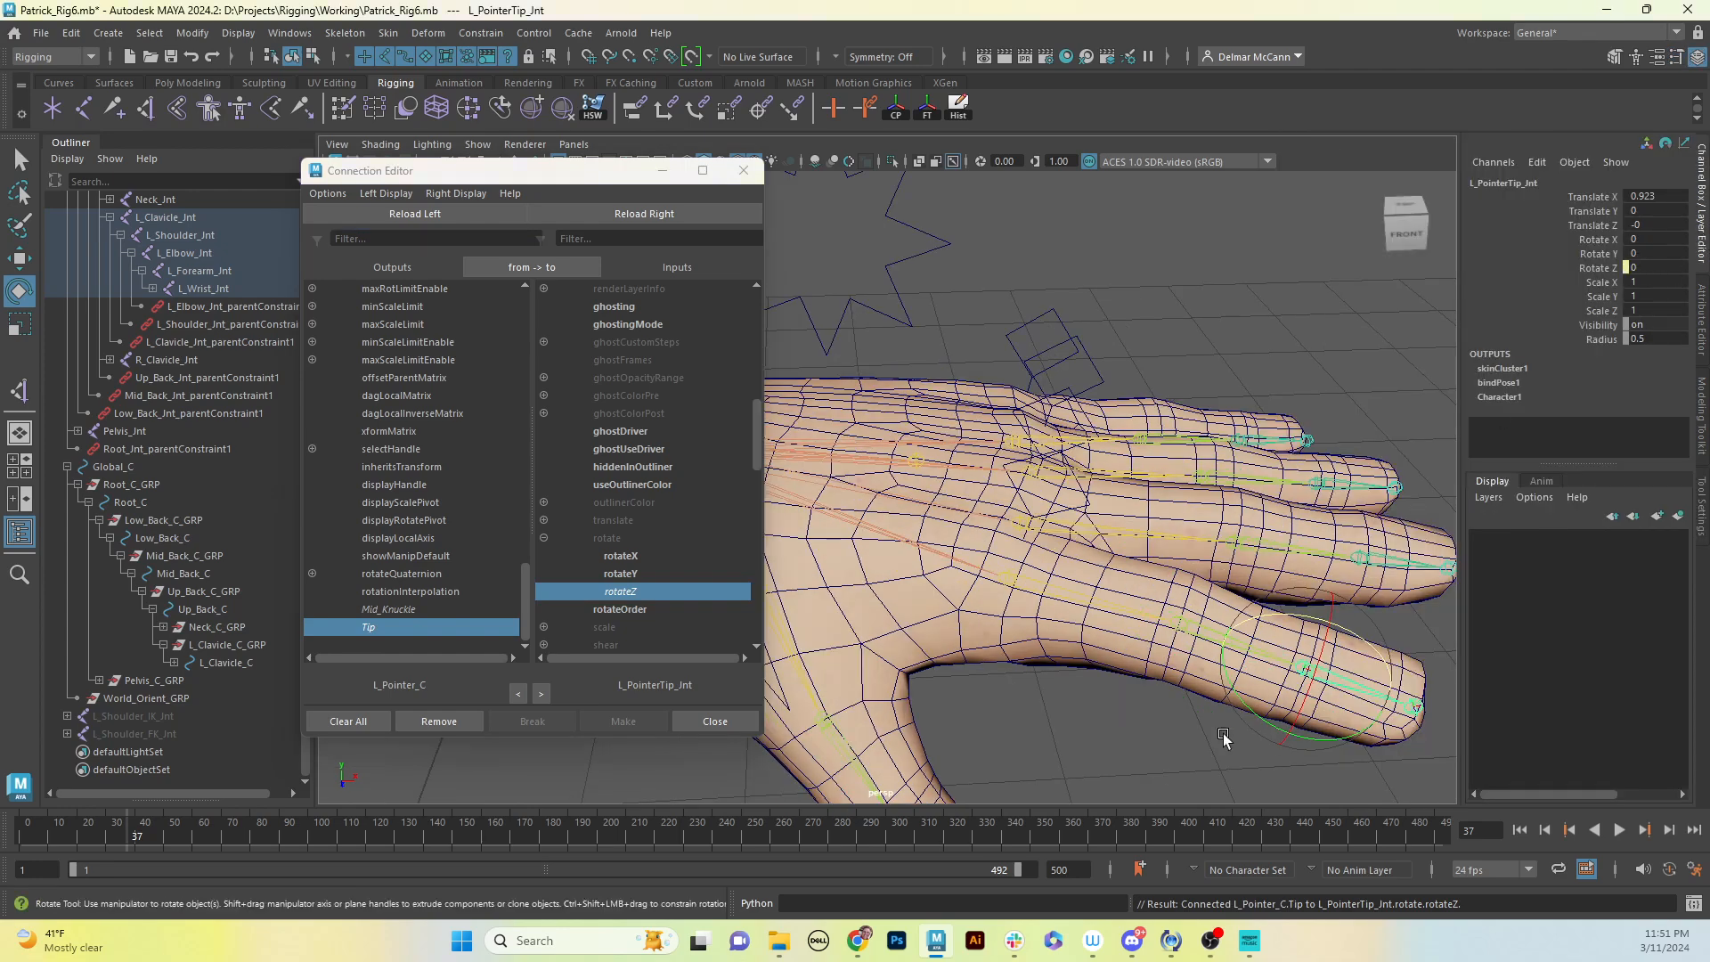
pyautogui.click(1086, 500)
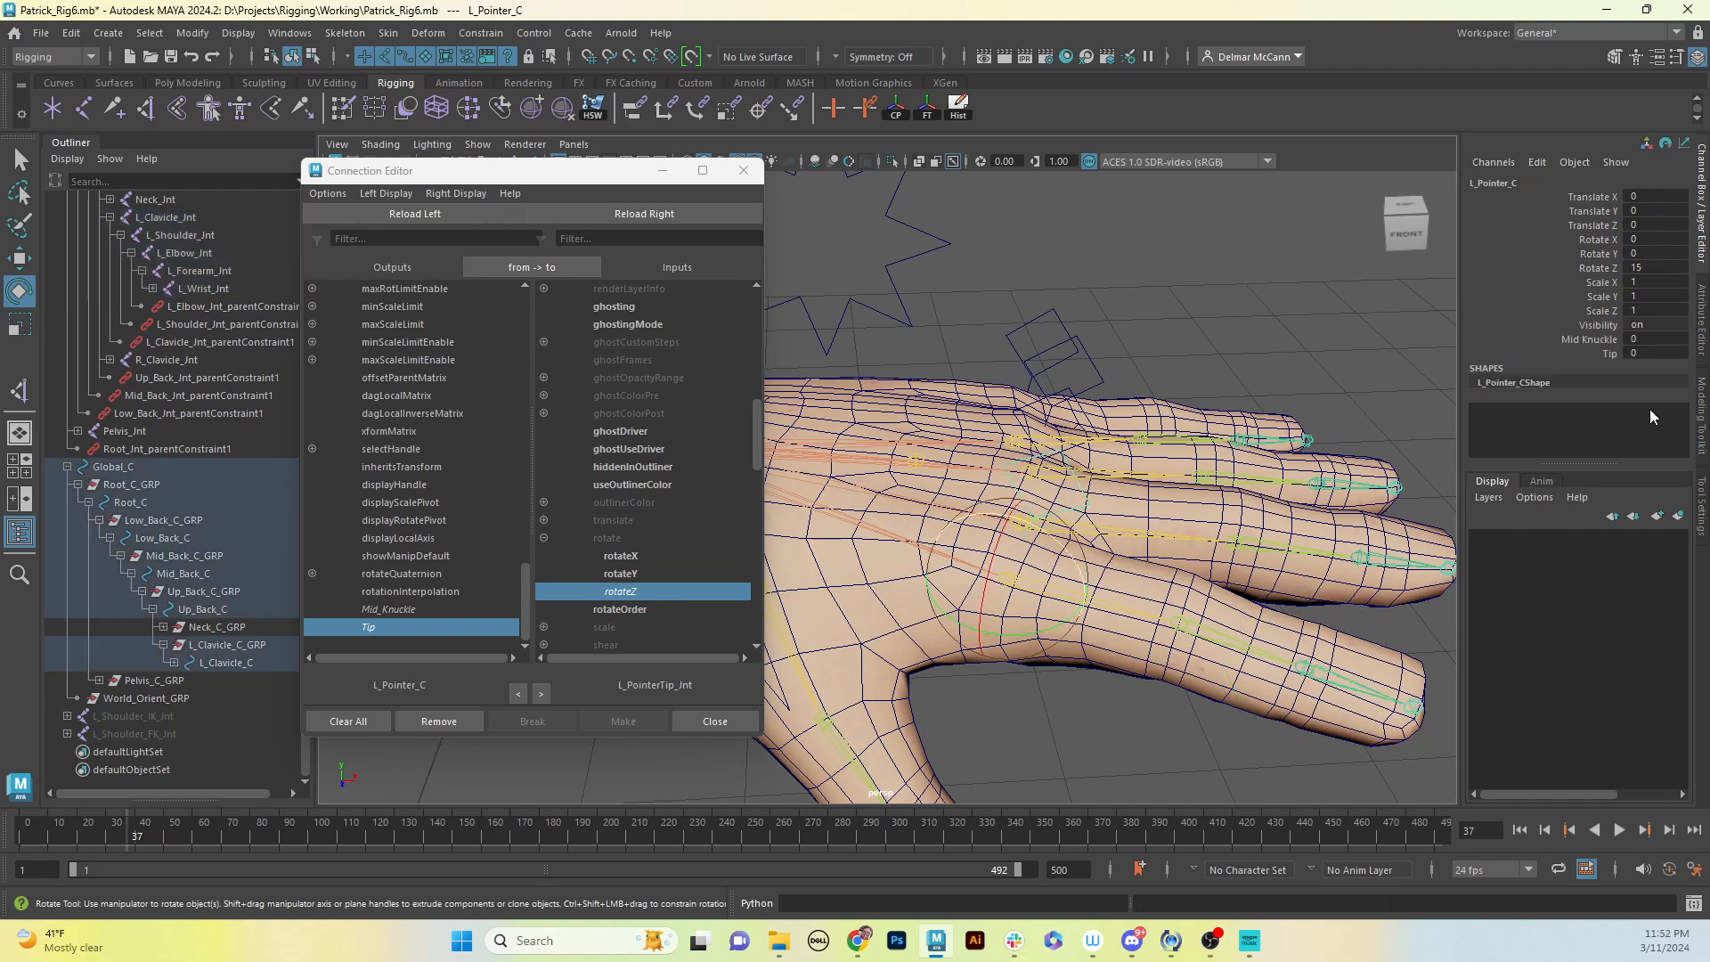
pyautogui.click(1610, 354)
pyautogui.moveTo(1106, 533); pyautogui.dragTo(991, 543, button='middle')
pyautogui.keyDown('alt'); pyautogui.moveTo(1134, 652); pyautogui.dragTo(1114, 570); pyautogui.keyUp('alt')
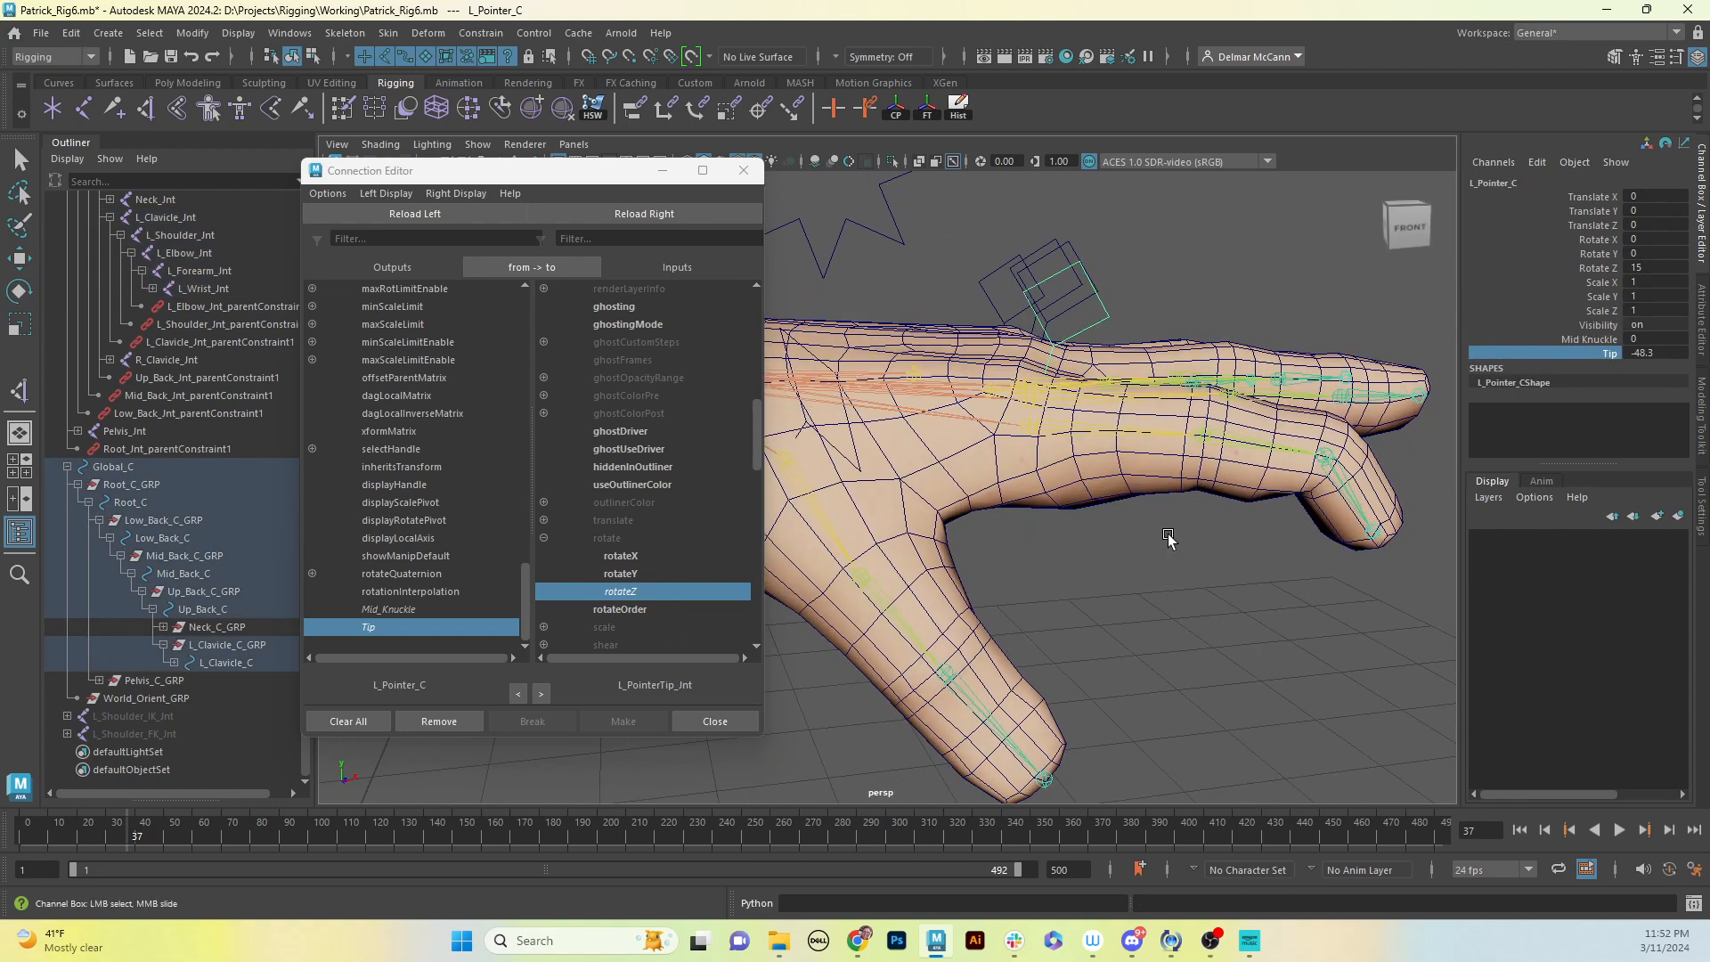
pyautogui.moveTo(1113, 570); pyautogui.dragTo(1016, 577, button='middle')
pyautogui.moveTo(1613, 357); pyautogui.dragTo(1628, 506, button='middle')
pyautogui.hotkey('ctrl', 'z')
pyautogui.doubleClick(1666, 355)
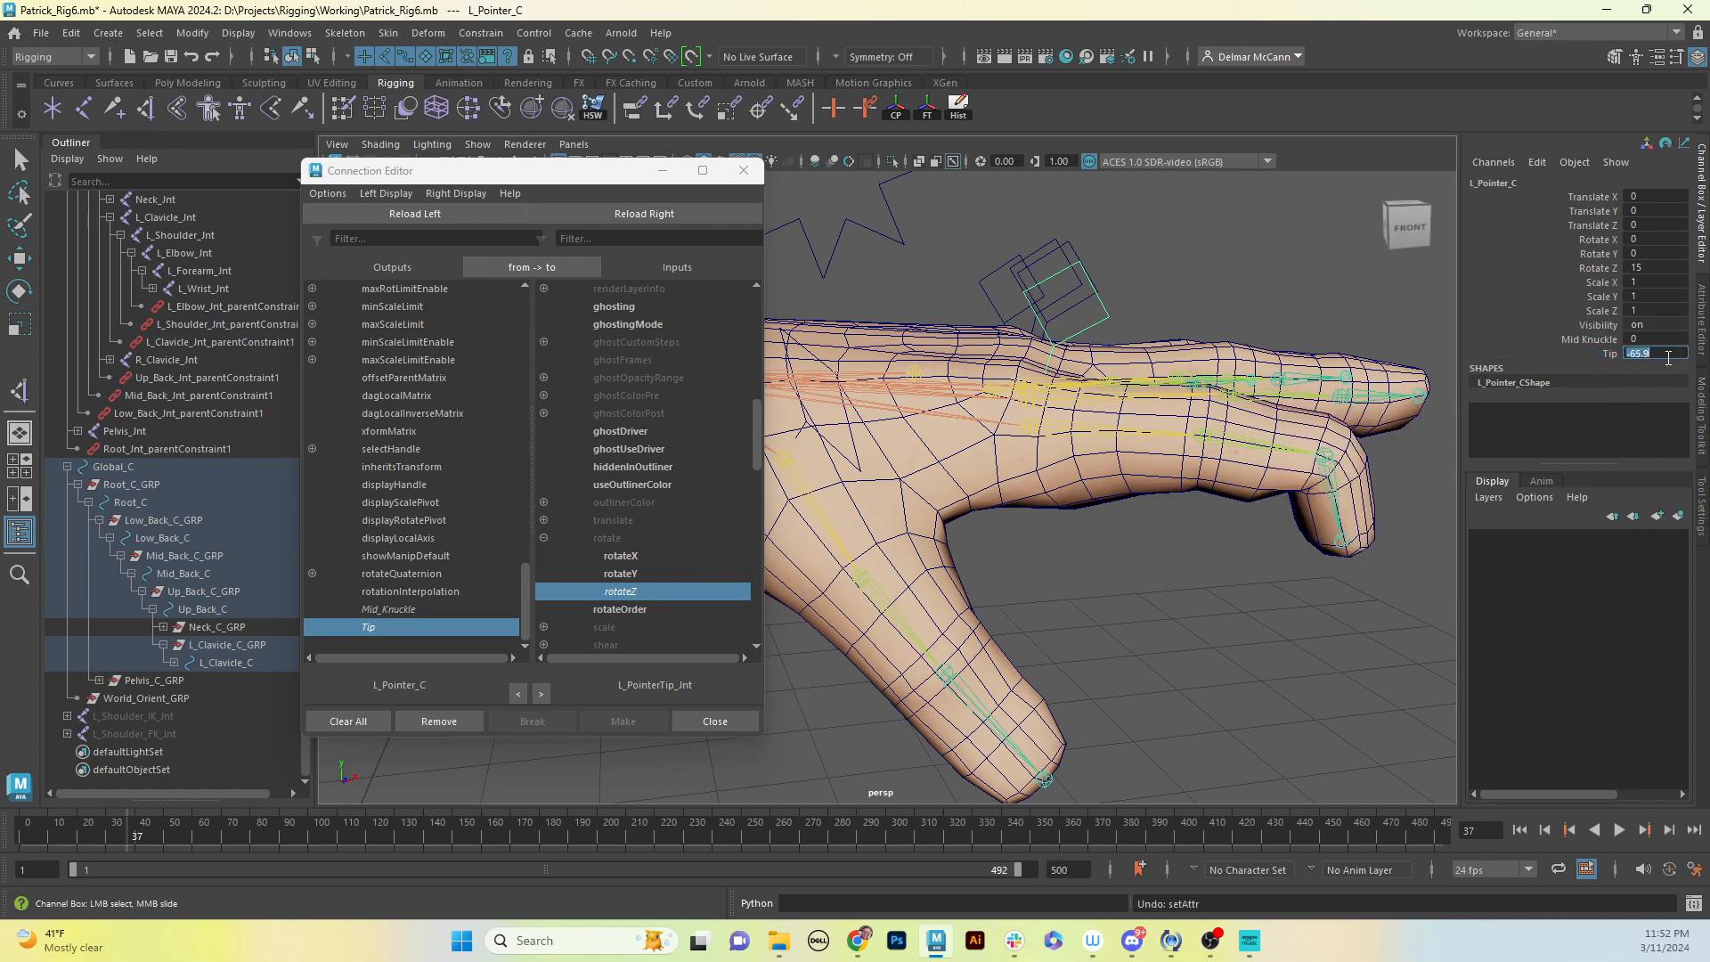
pyautogui.press('Return')
# Step: Test L_Pointer_C's curl with Mid Knuckle at about -53.2 and Tip at about -87.4, then undo both changes
pyautogui.click(1590, 339)
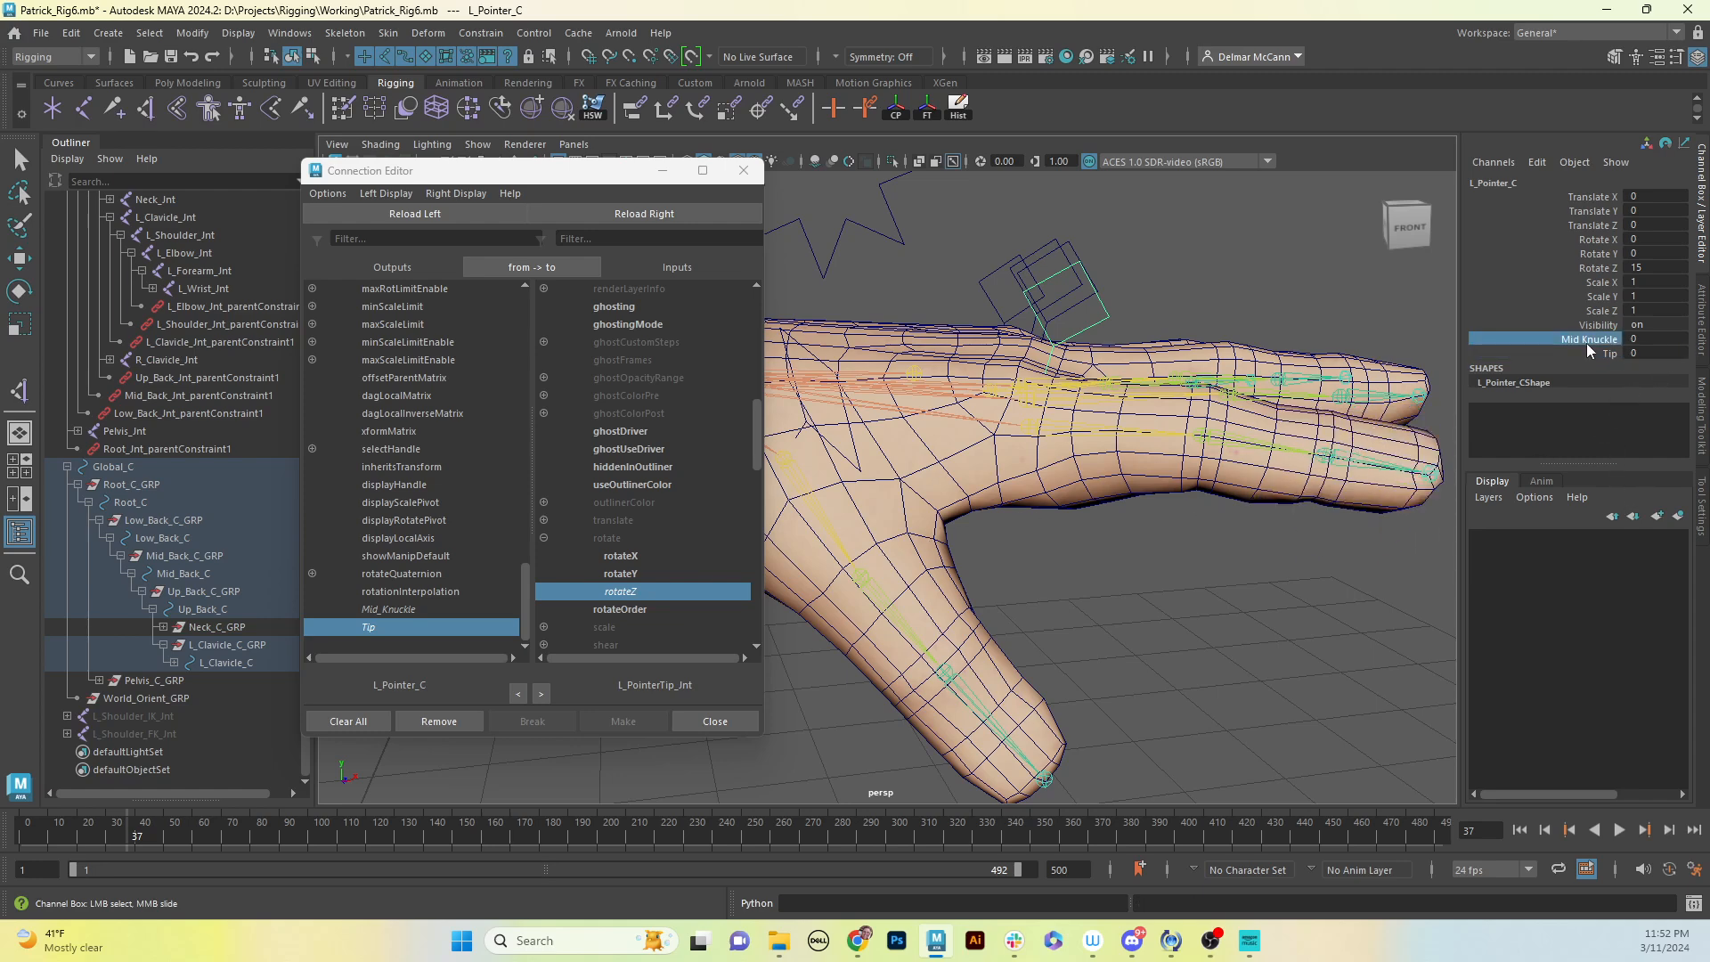
pyautogui.moveTo(1388, 477); pyautogui.dragTo(1165, 554, button='middle')
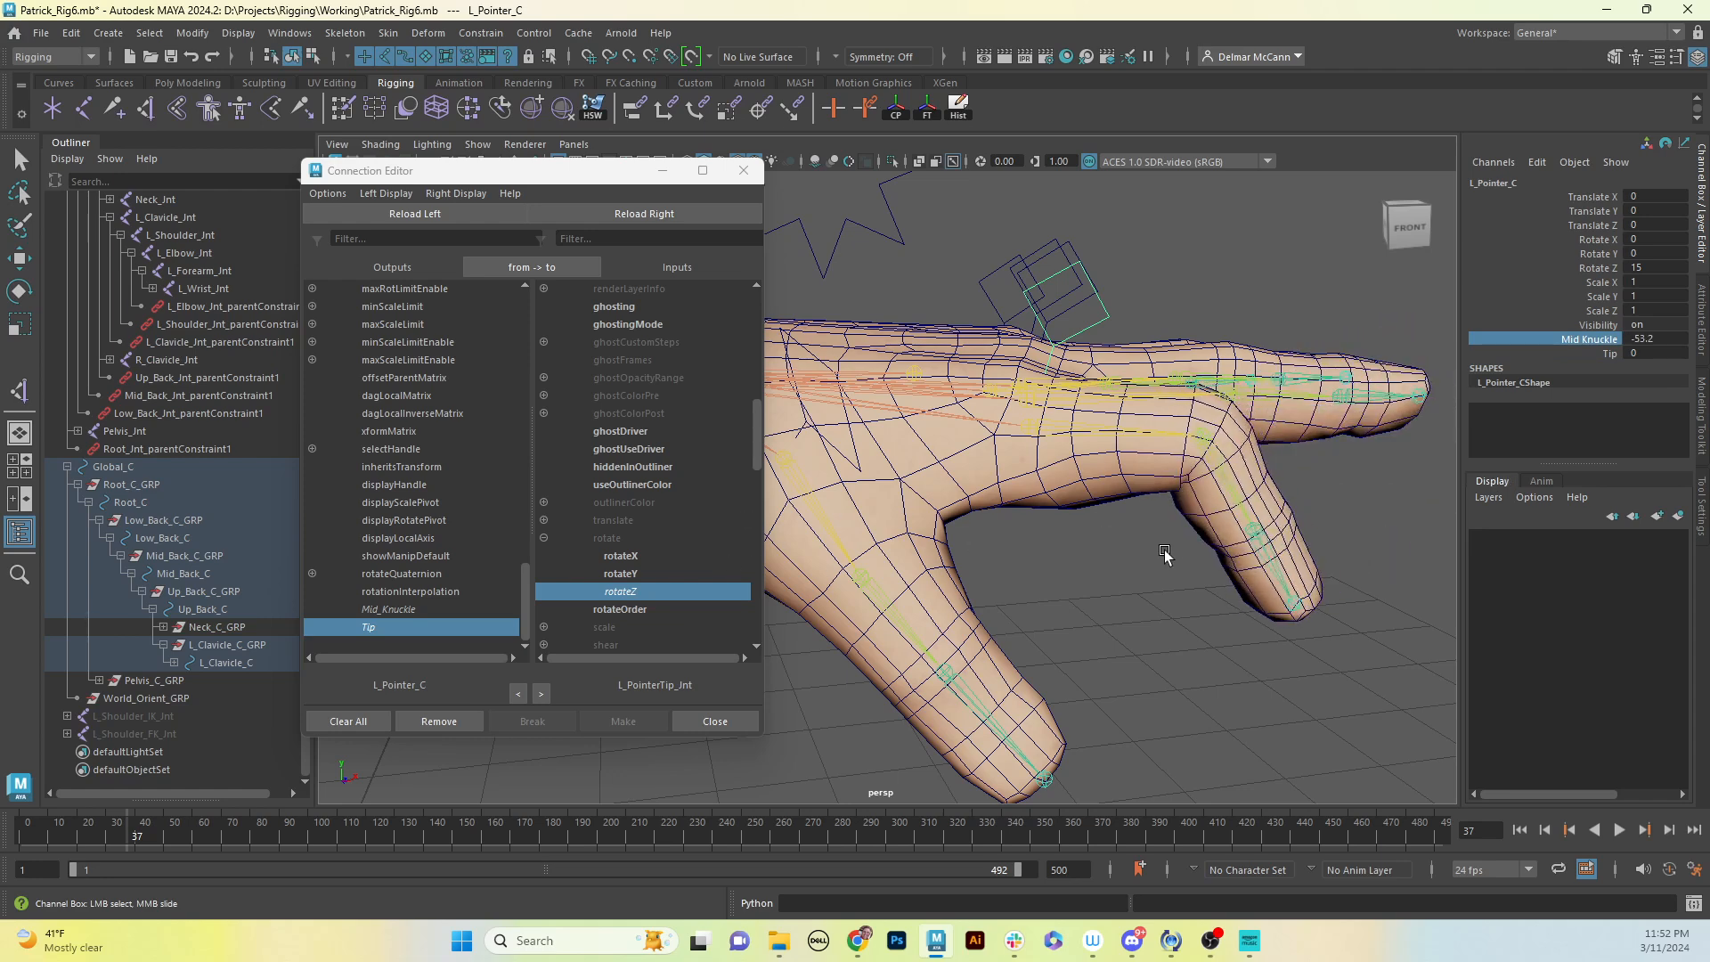
pyautogui.click(1601, 354)
pyautogui.moveTo(1390, 482); pyautogui.dragTo(453, 544, button='middle')
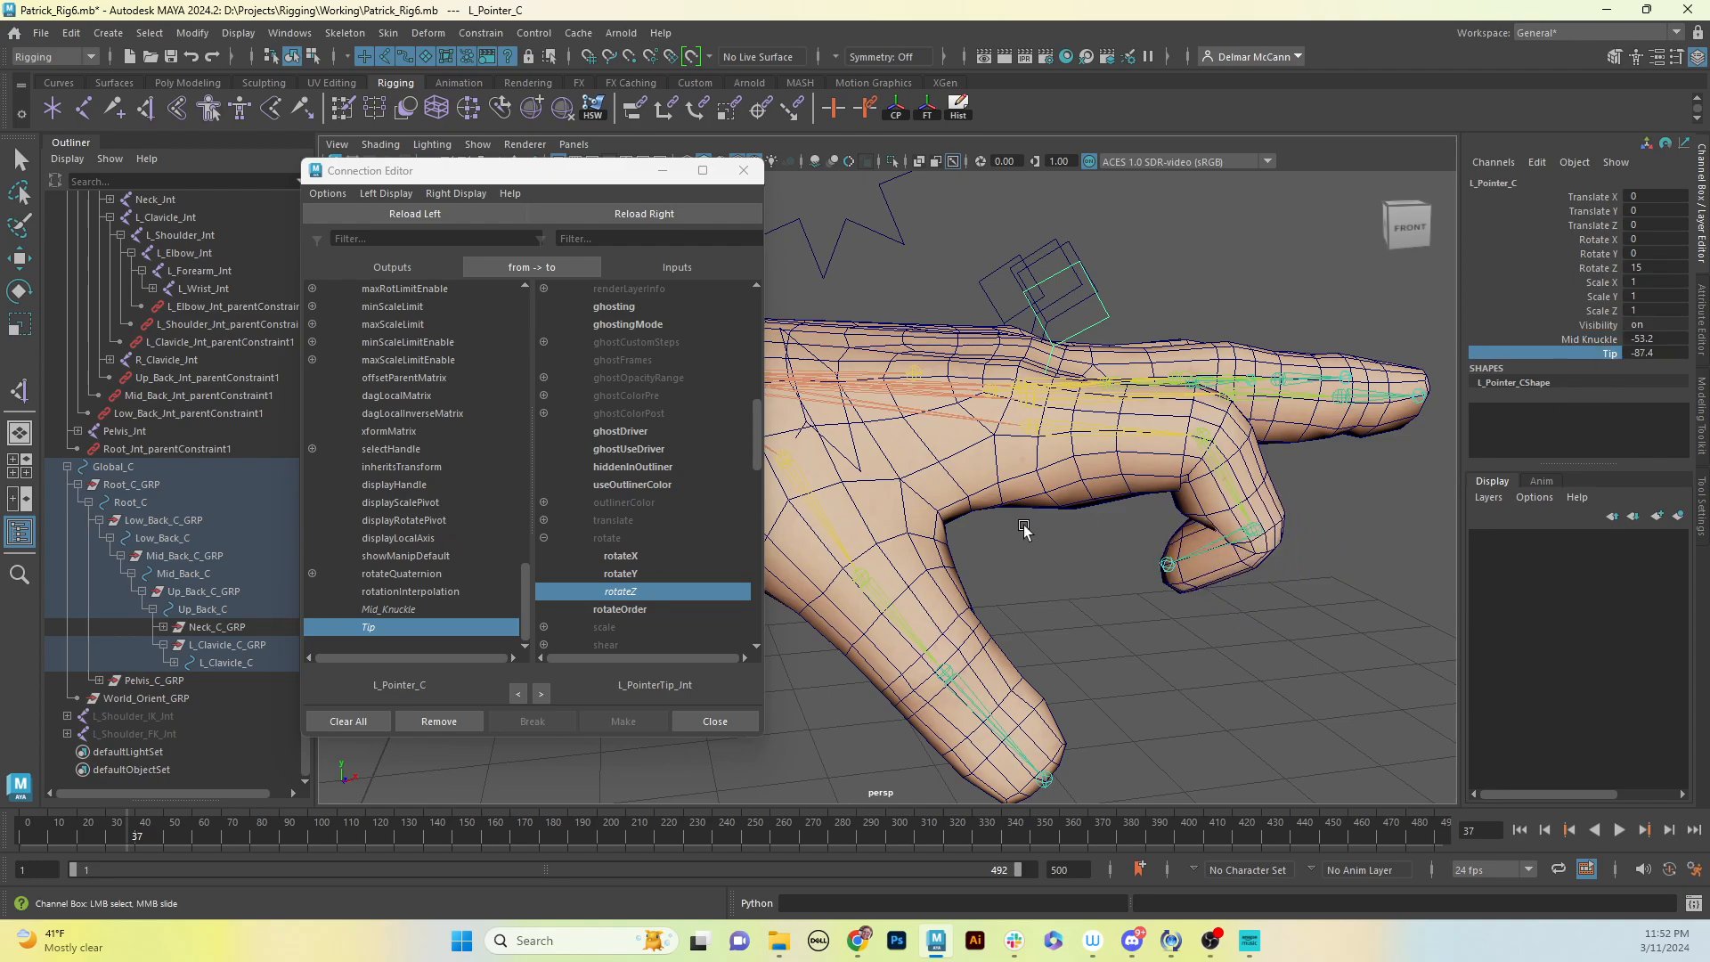
pyautogui.keyDown('alt'); pyautogui.moveTo(1024, 531); pyautogui.dragTo(1151, 515); pyautogui.keyUp('alt')
pyautogui.hotkey('ctrl', 'z')
pyautogui.hotkey('ctrl', 'z')
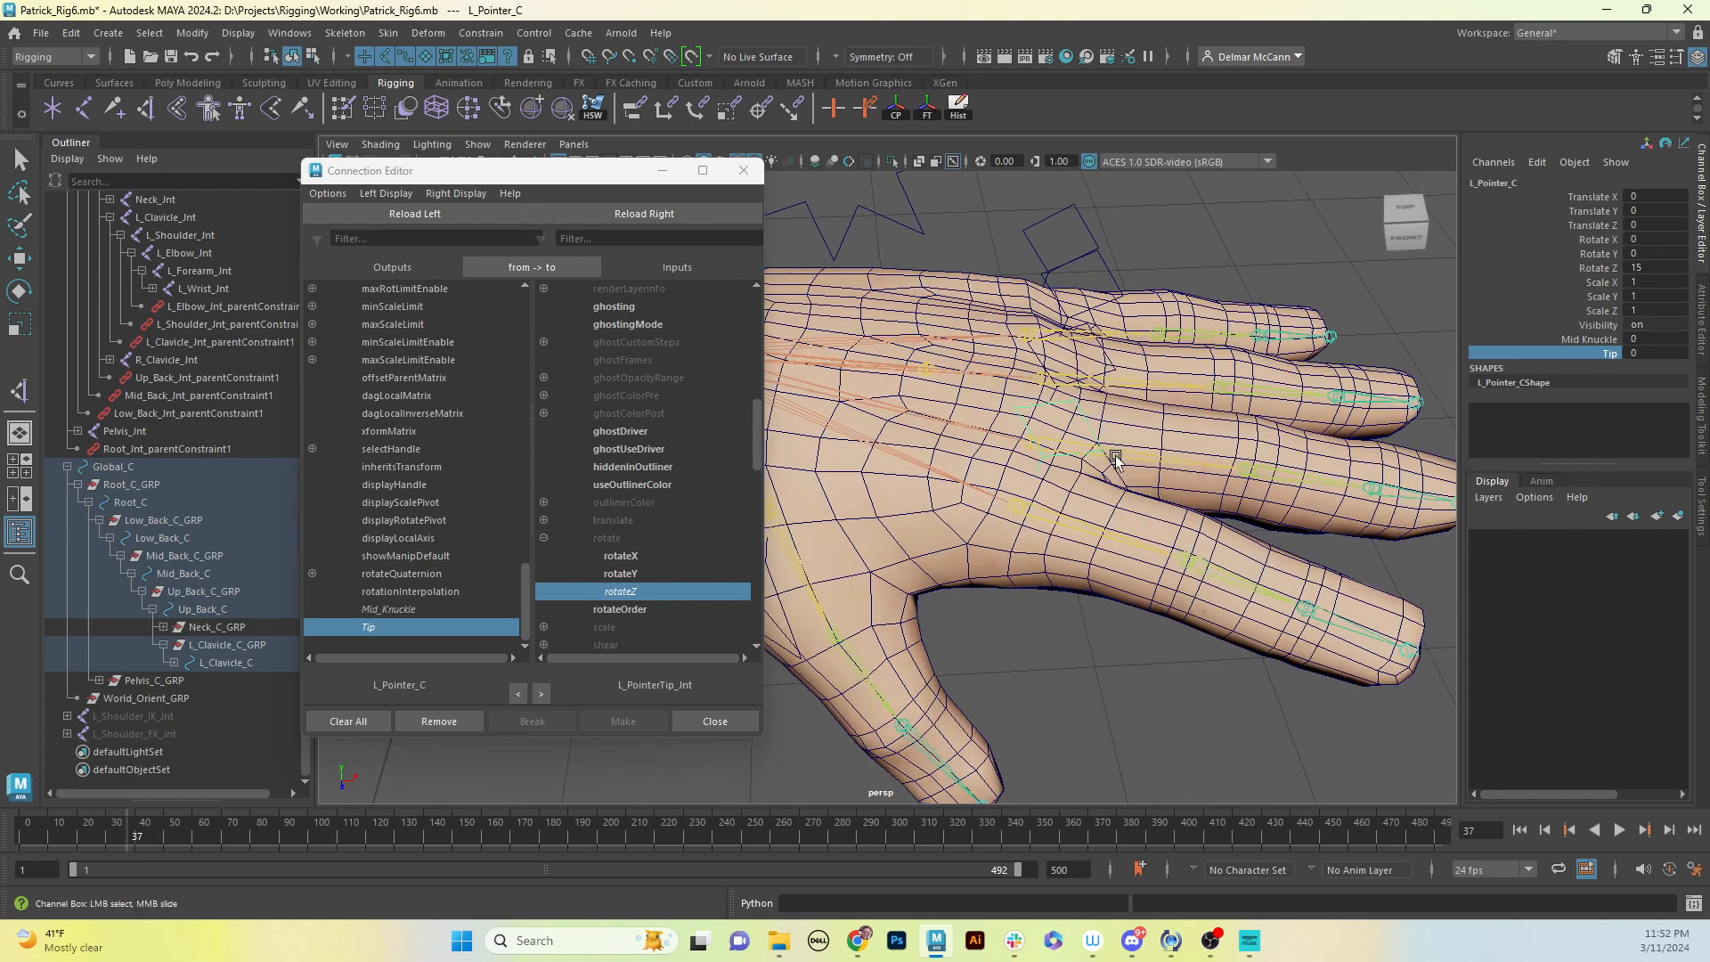
# Step: Test-rotate the L_Pointer_C control around its different axes, undoing each rotation
pyautogui.click(1104, 634)
pyautogui.press('e')
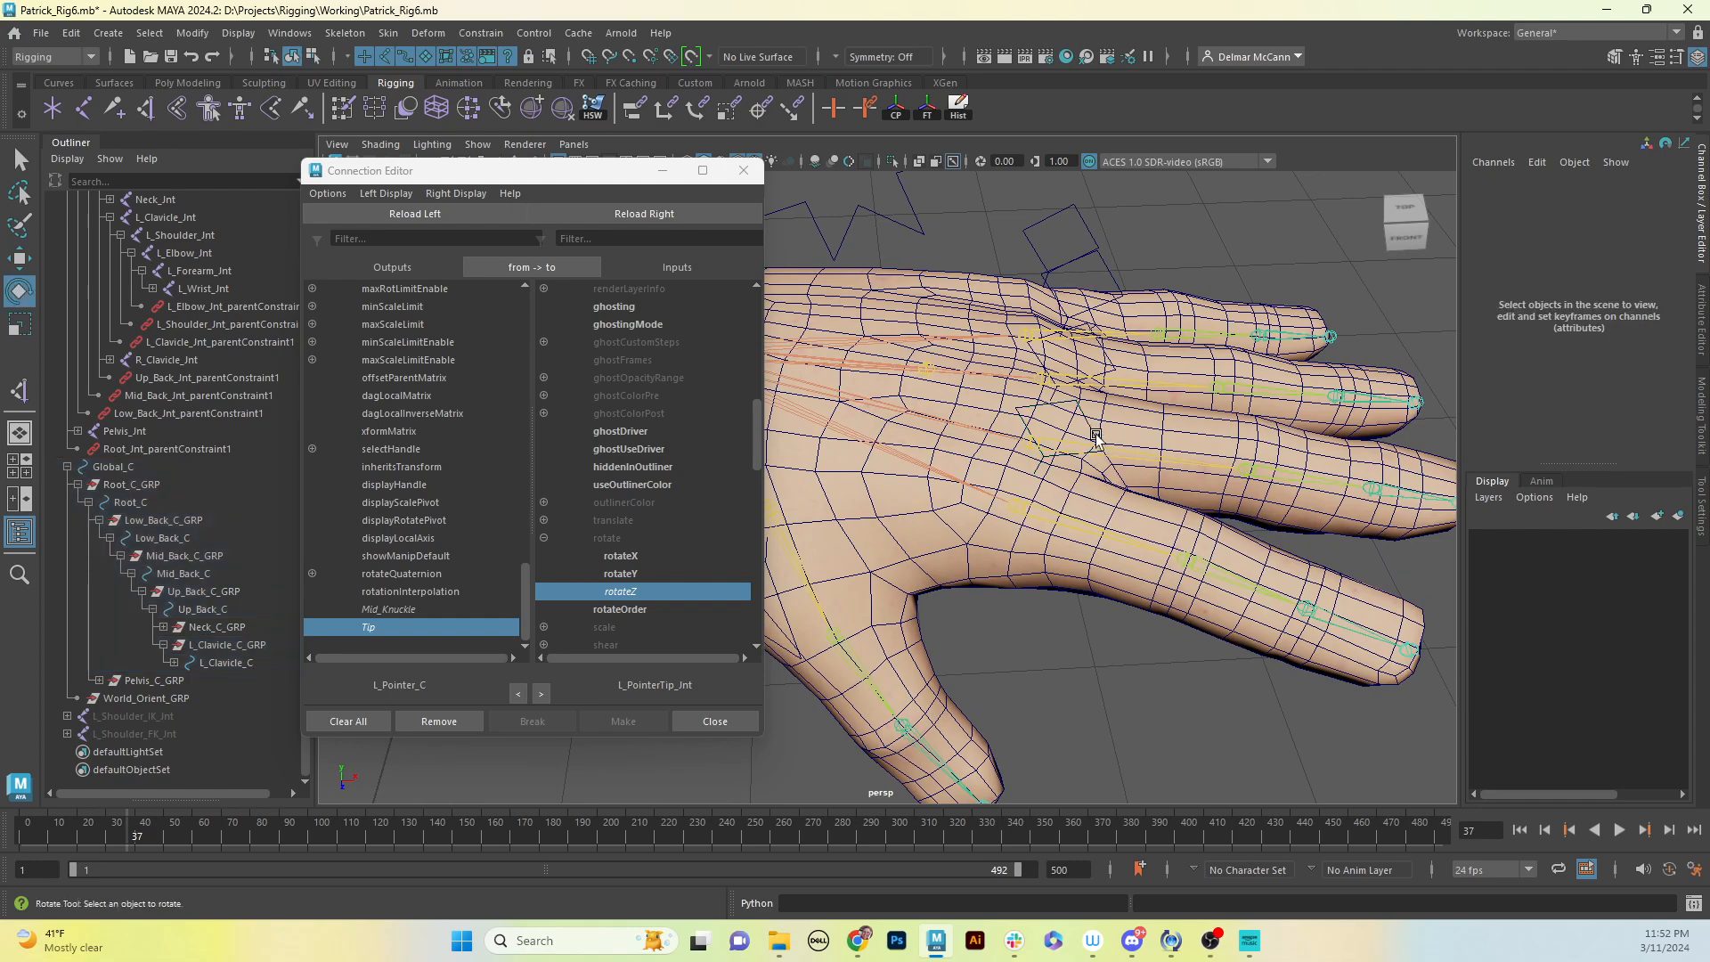
pyautogui.click(1095, 437)
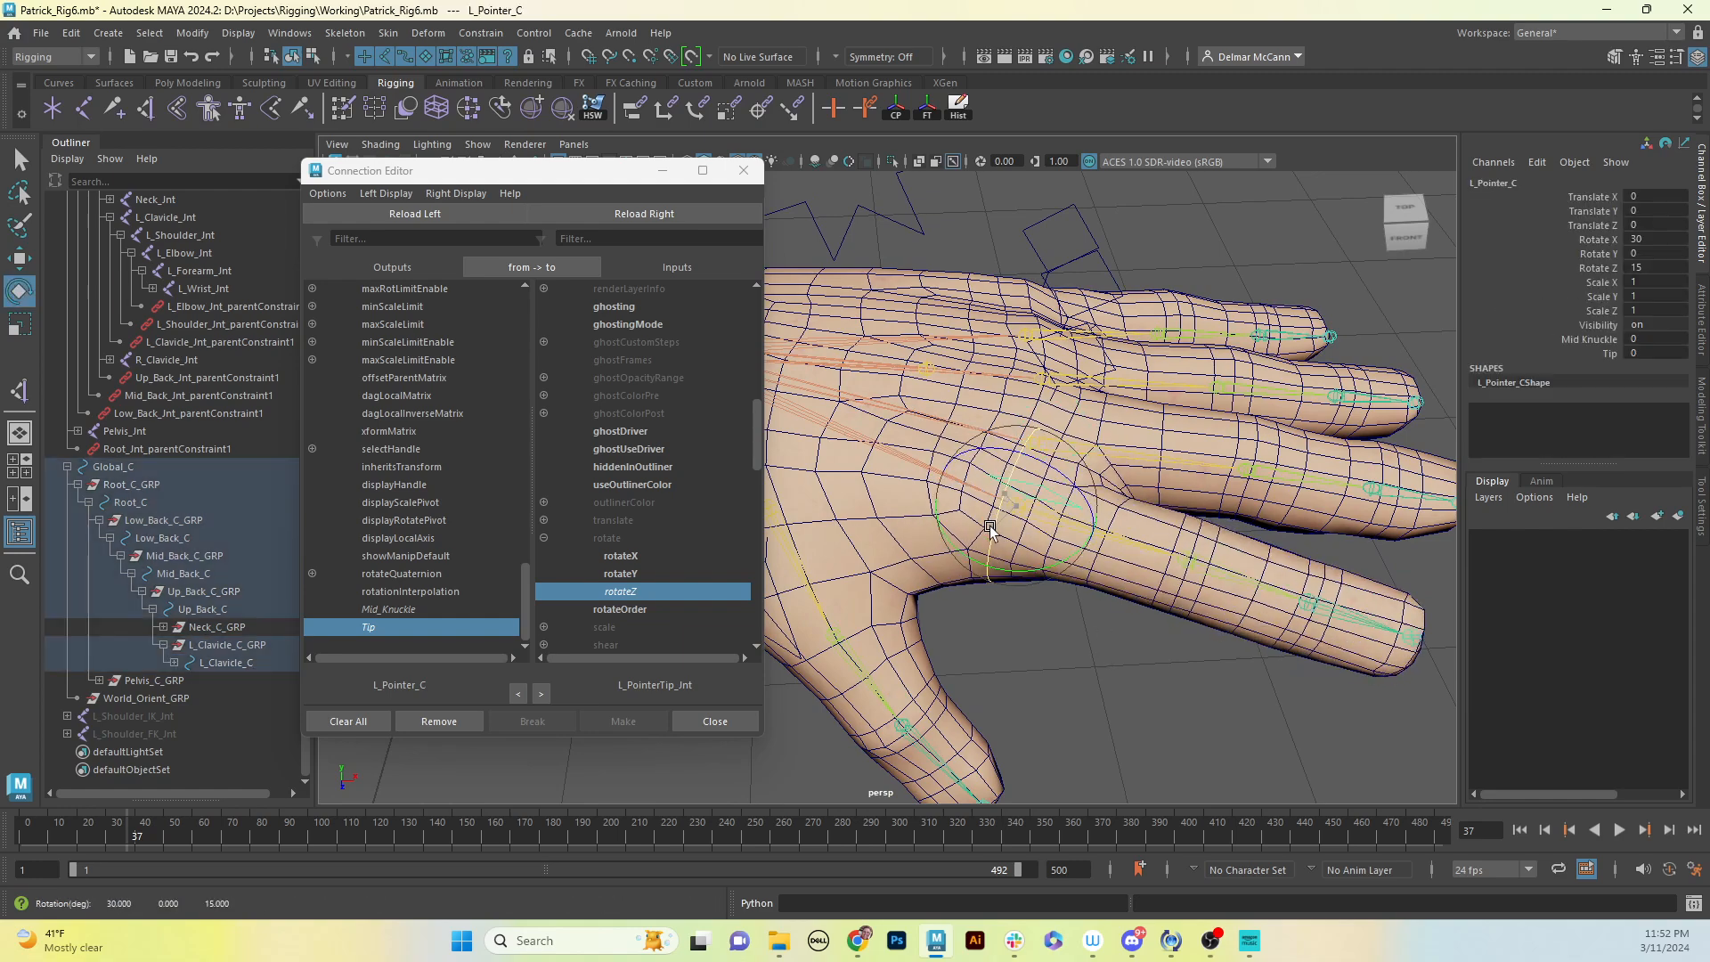
pyautogui.hotkey('ctrl', 'z')
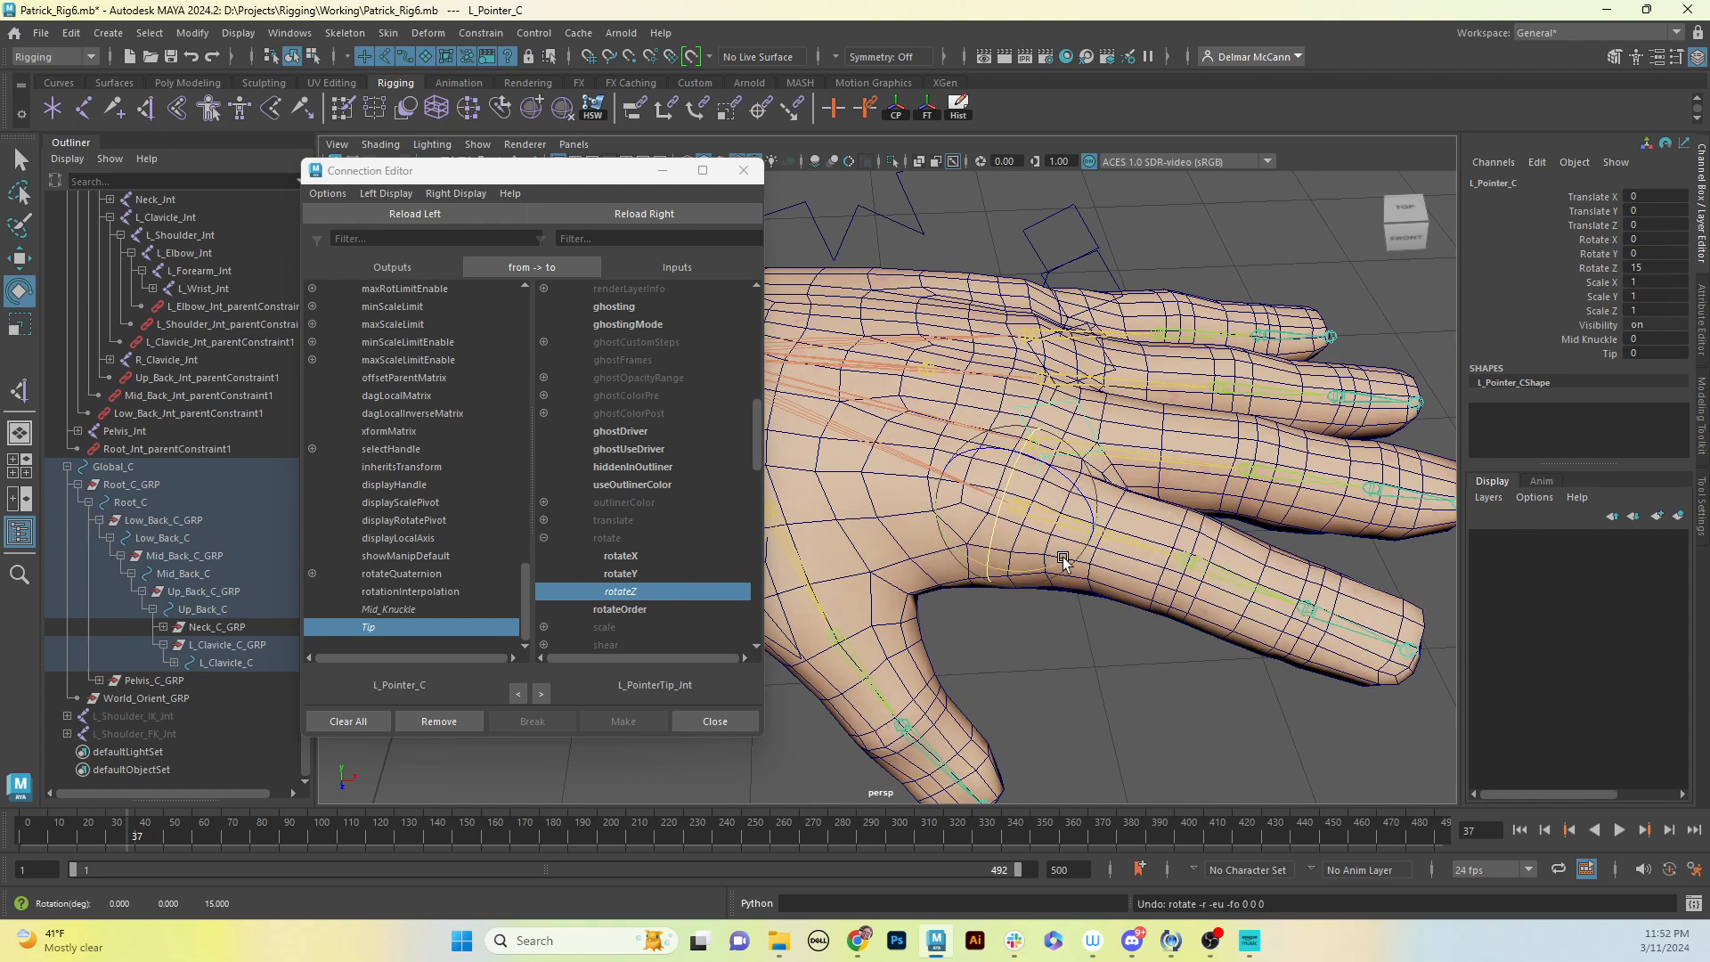
pyautogui.moveTo(1063, 559)
pyautogui.mouseDown()
pyautogui.moveTo(1108, 540)
pyautogui.moveTo(1050, 576)
pyautogui.mouseUp()
pyautogui.hotkey('ctrl', 'z')
pyautogui.keyDown('alt'); pyautogui.moveTo(1220, 607); pyautogui.dragTo(1245, 589); pyautogui.keyUp('alt')
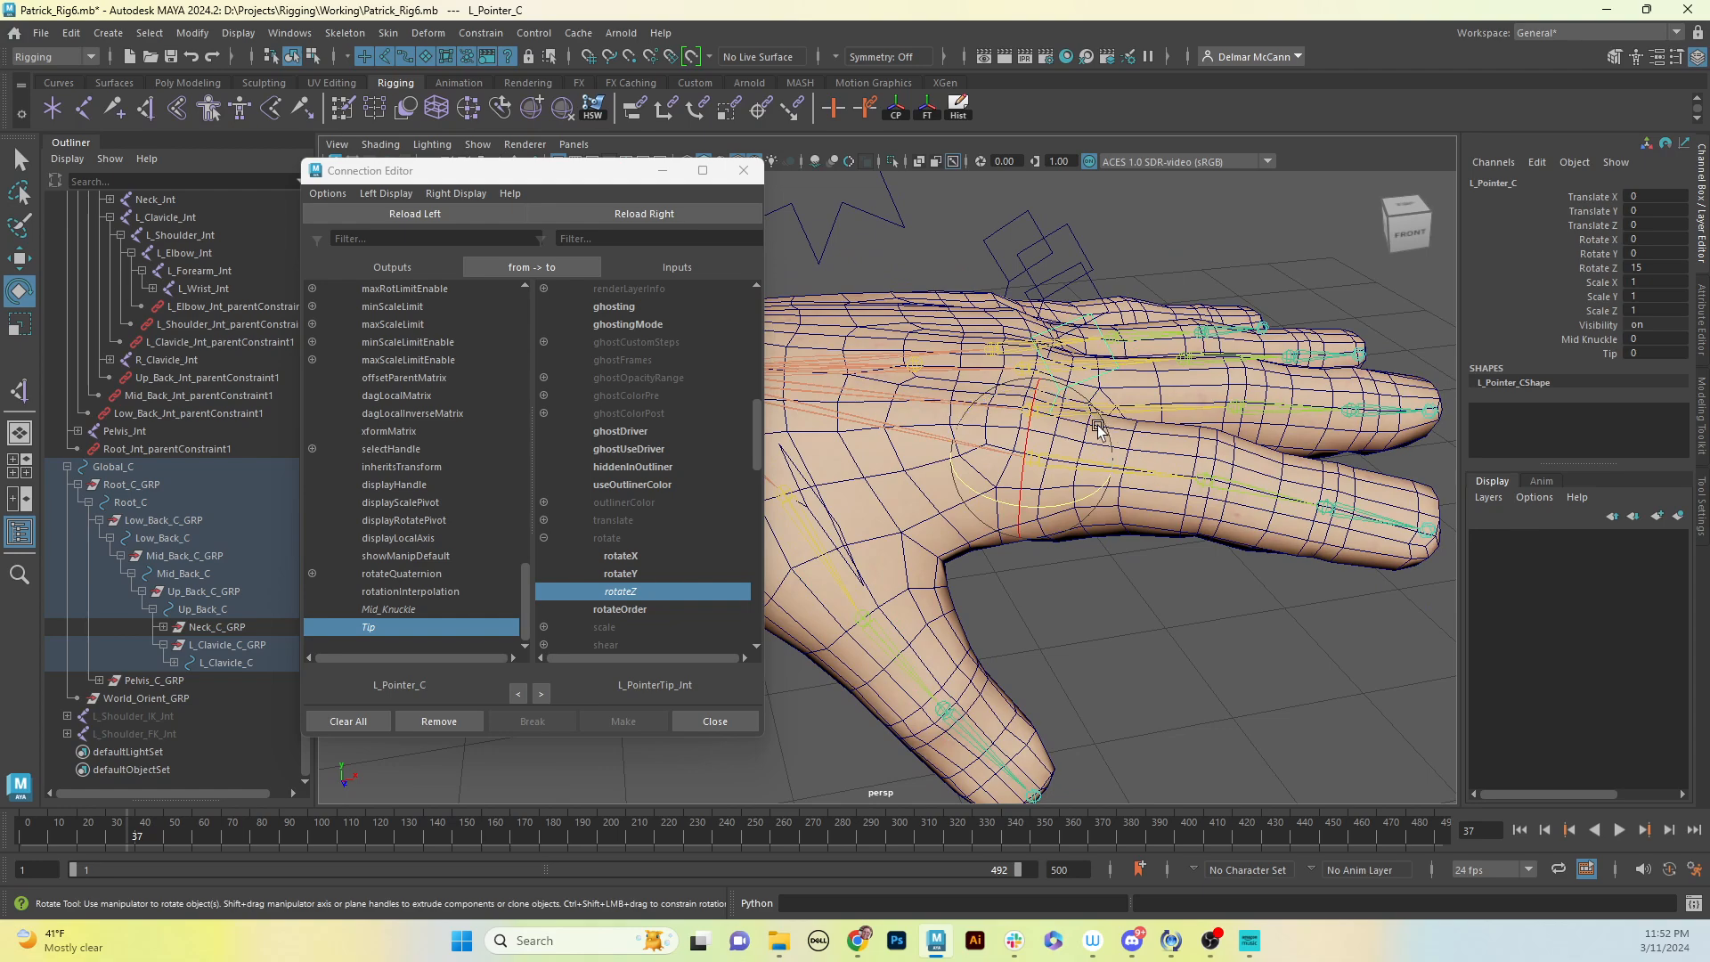
pyautogui.moveTo(1100, 425); pyautogui.dragTo(1109, 436)
pyautogui.hotkey('ctrl', 'z')
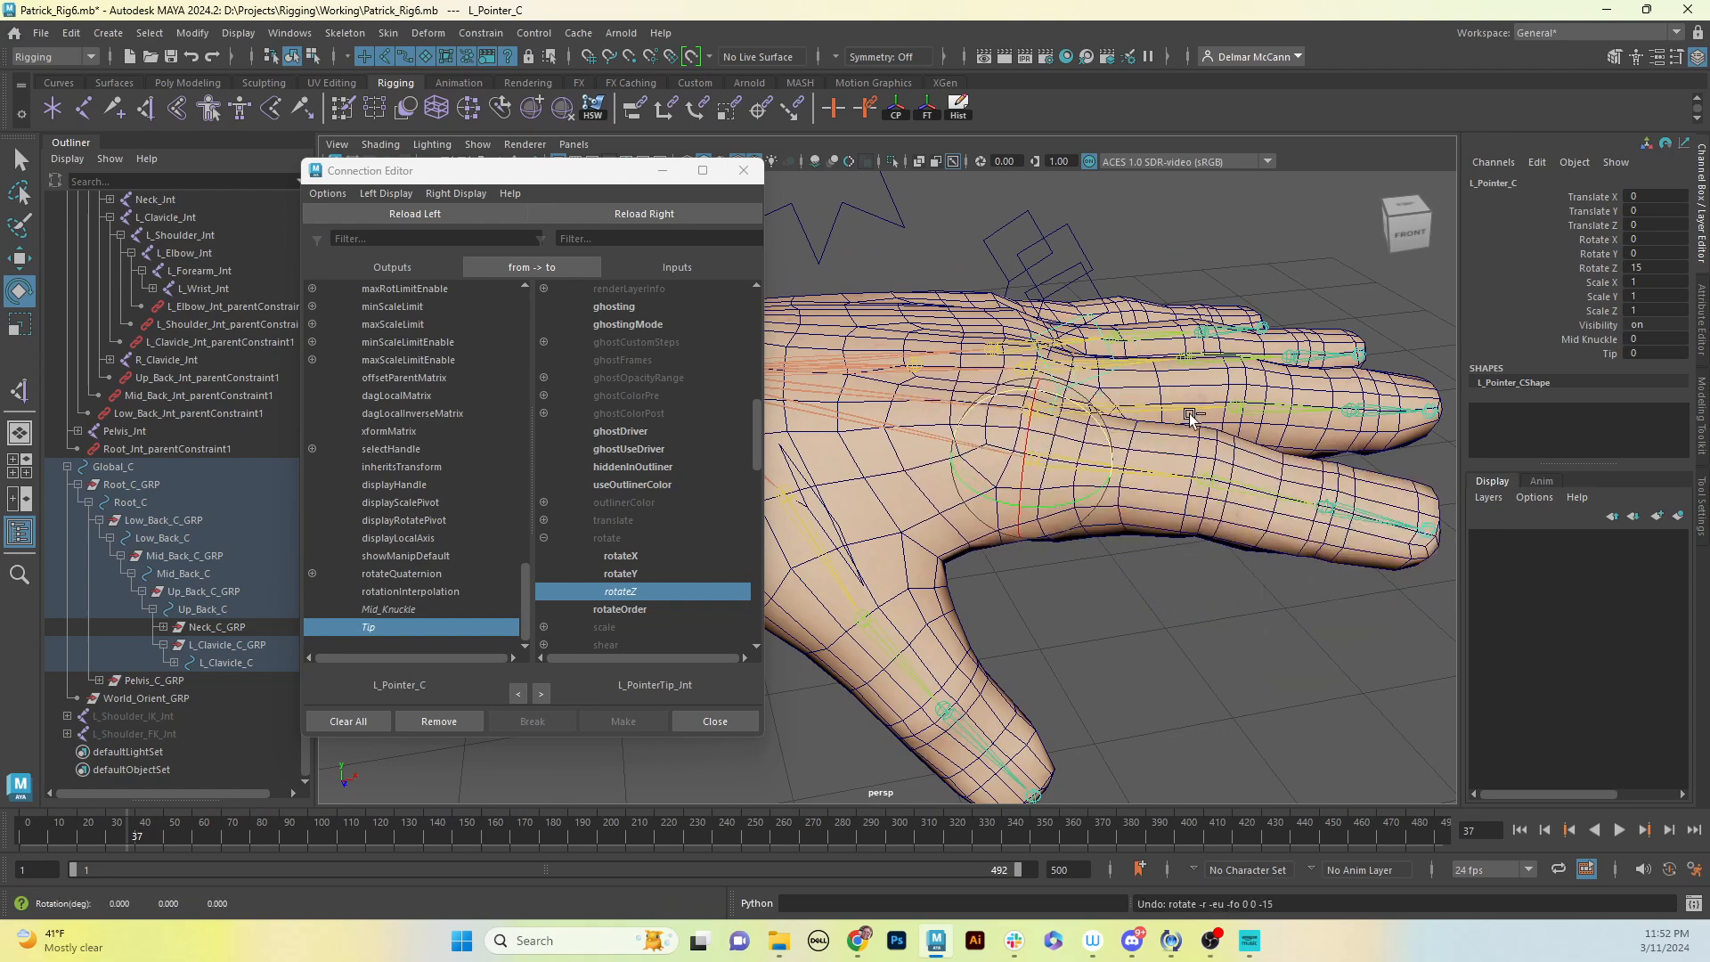
# Step: Set Rotate Z of the L_Pointer_C control to 0
pyautogui.doubleClick(1656, 268)
pyautogui.press('Return')
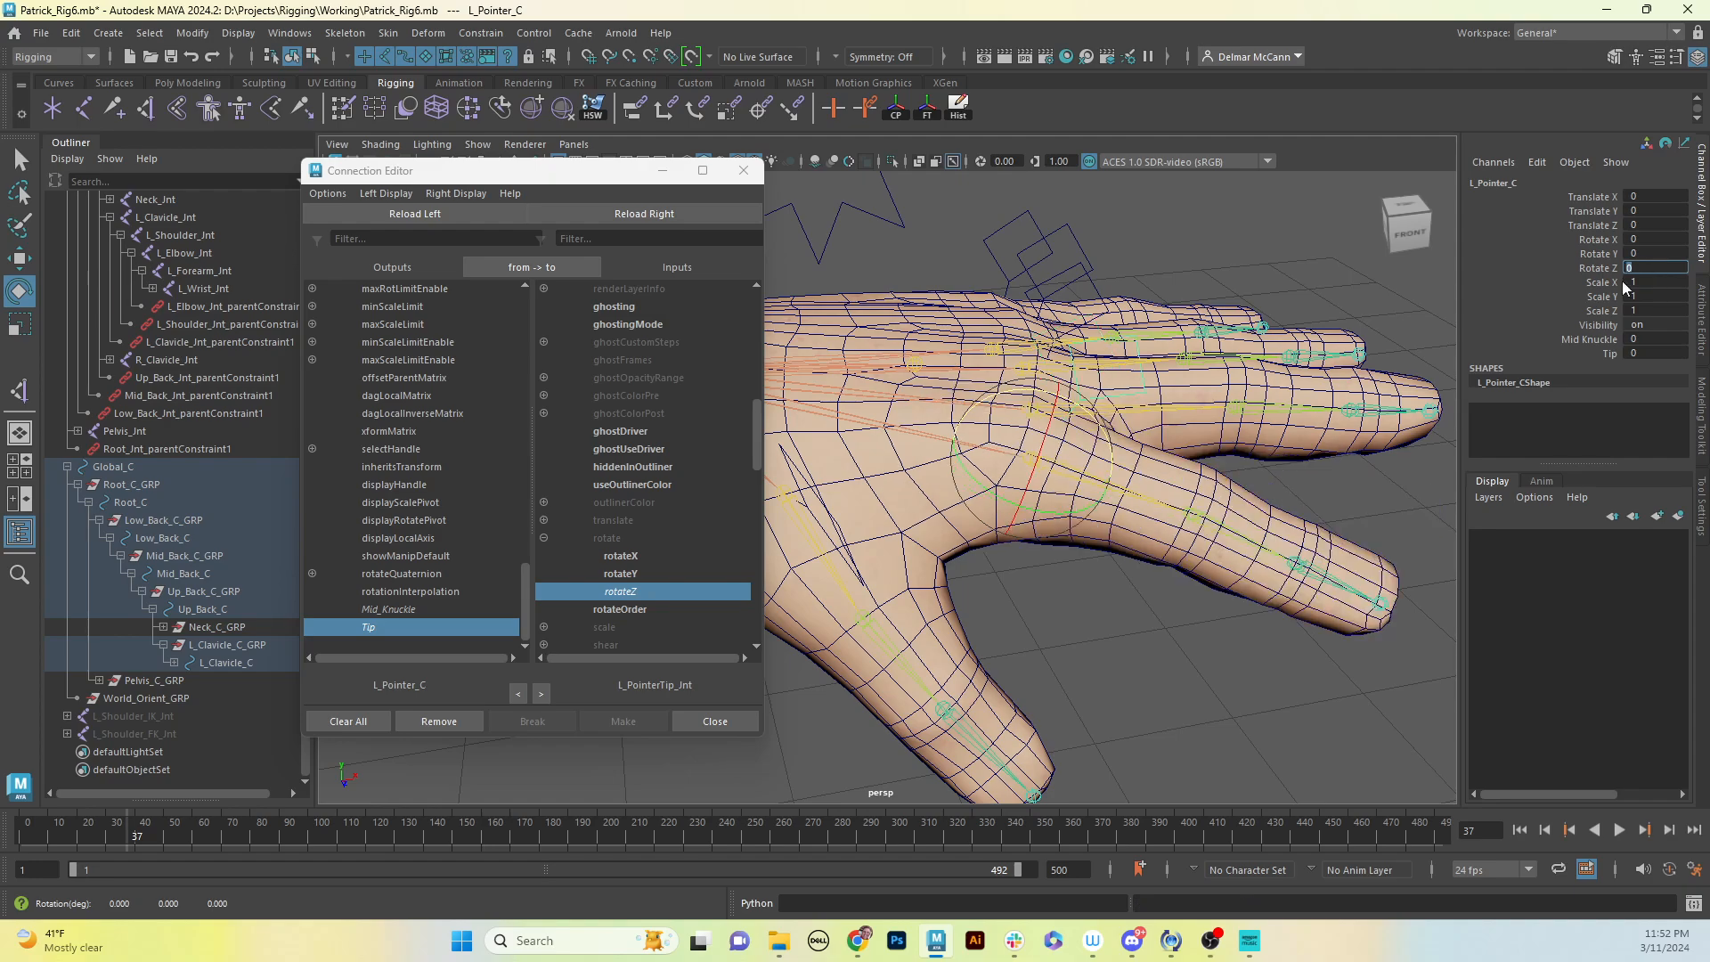
pyautogui.keyDown('alt'); pyautogui.moveTo(1256, 456); pyautogui.dragTo(1285, 429); pyautogui.keyUp('alt')
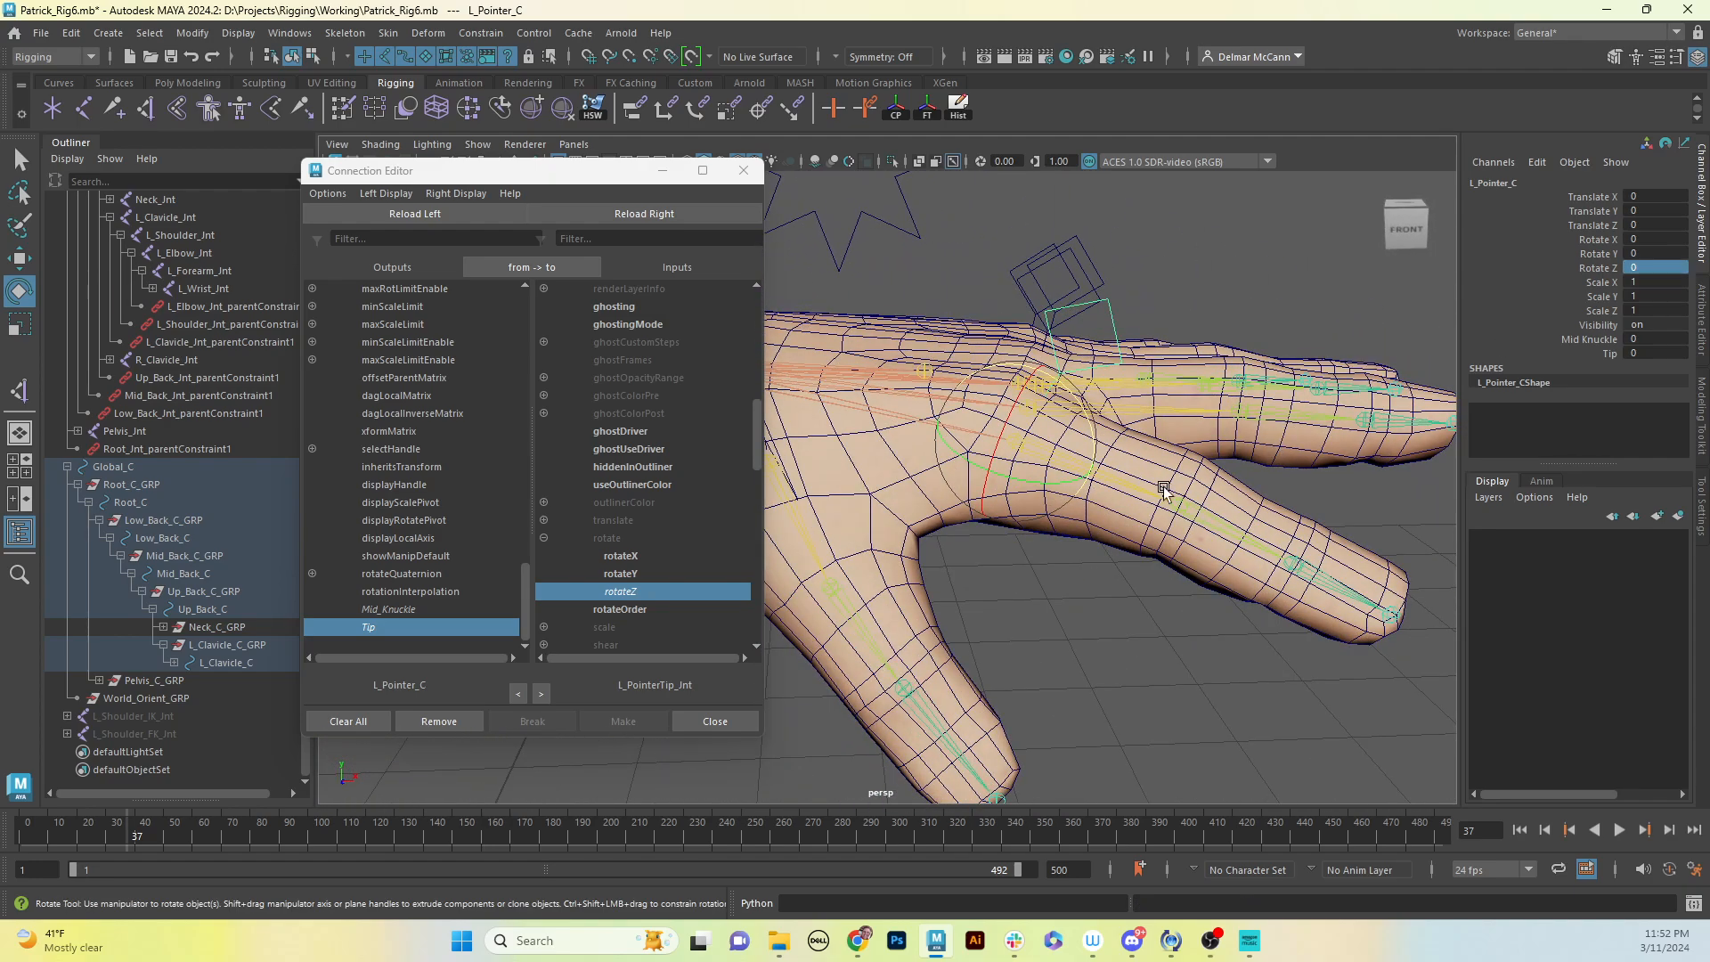
pyautogui.click(1151, 498)
pyautogui.keyDown('alt'); pyautogui.moveTo(1148, 505); pyautogui.dragTo(1176, 443); pyautogui.keyUp('alt')
# Step: Set Rotate Z to 0 on the remaining rotated finger controls, including L_Middle_C and L_Ring_C
pyautogui.click(1108, 290)
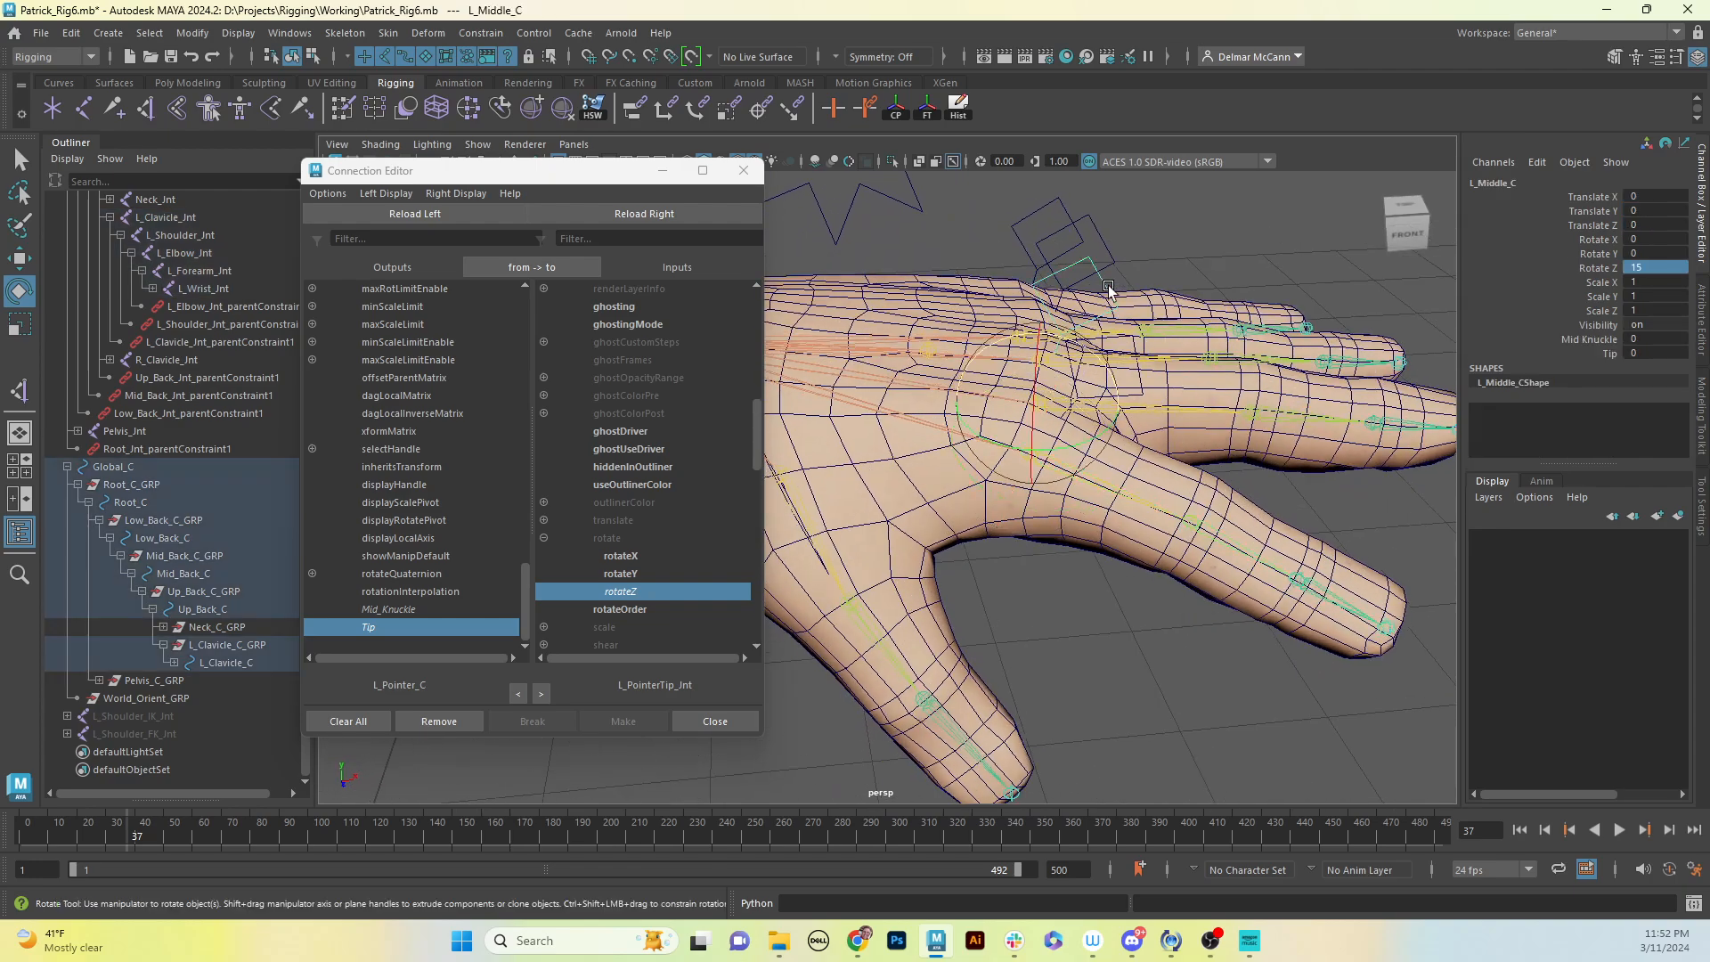
pyautogui.moveTo(1108, 289)
pyautogui.keyDown('alt'); pyautogui.mouseDown()
pyautogui.moveTo(1117, 255)
pyautogui.moveTo(1084, 272)
pyautogui.mouseUp(); pyautogui.keyUp('alt')
pyautogui.doubleClick(1665, 267)
pyautogui.write('0')
pyautogui.press('Return')
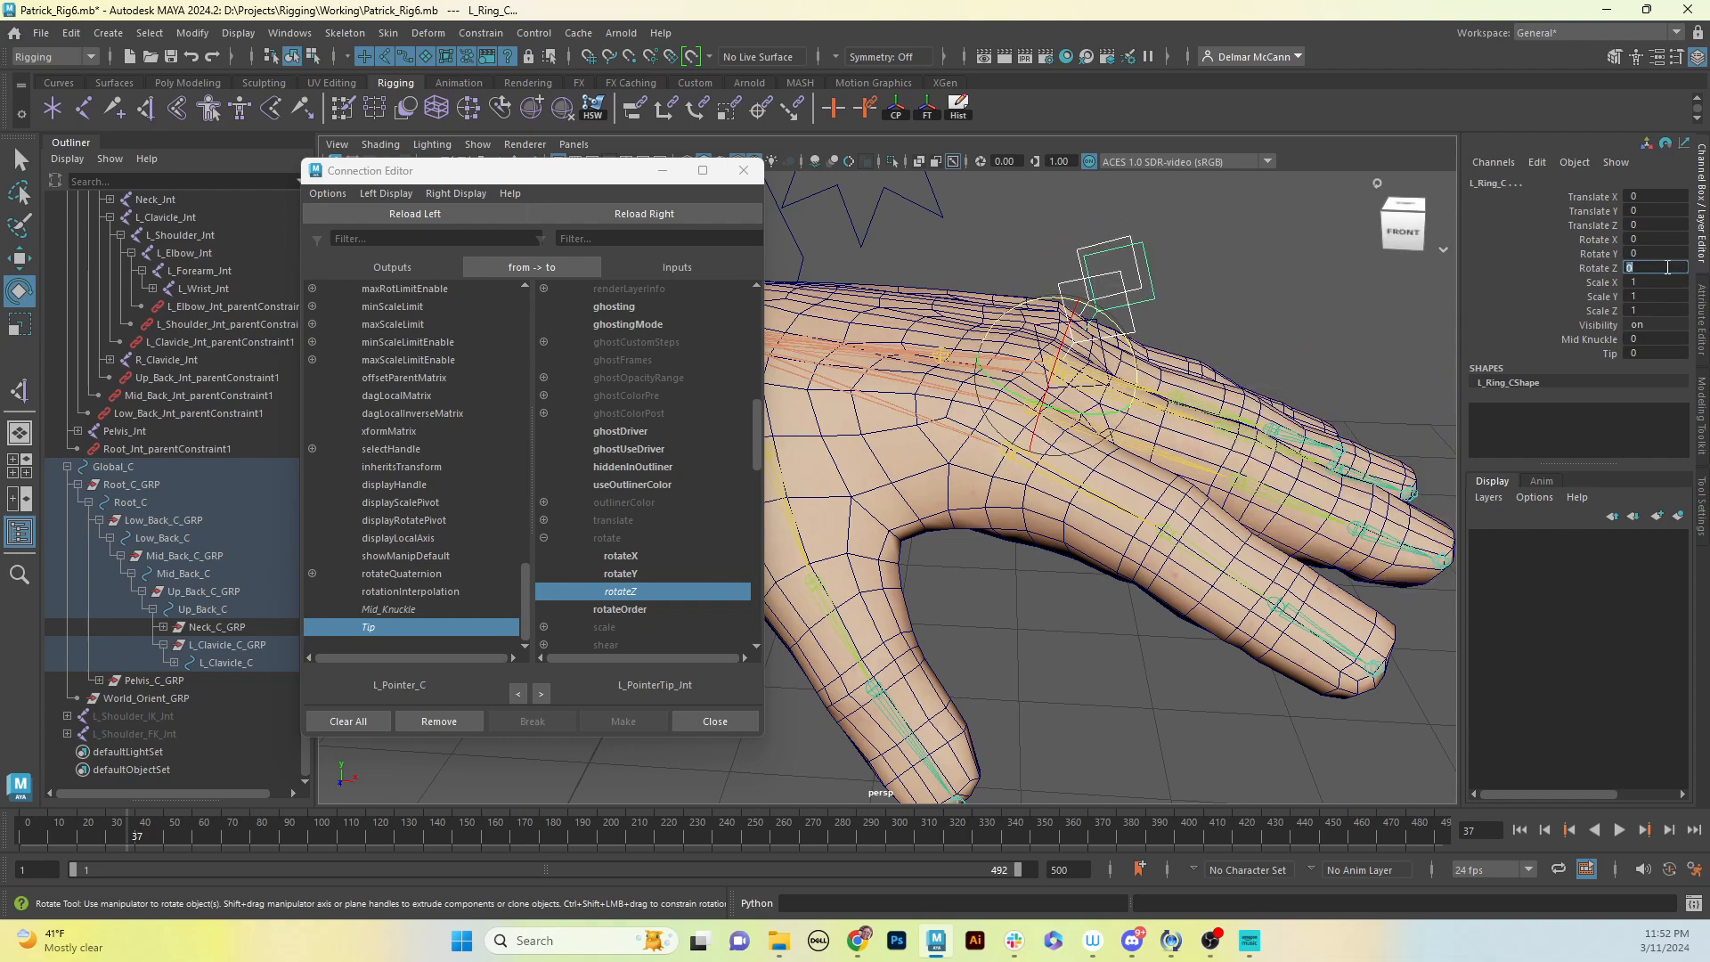
pyautogui.click(1283, 273)
# Step: Try moving the L_Pointer_C control, then undo the move
pyautogui.keyDown('alt'); pyautogui.moveTo(1240, 359); pyautogui.dragTo(1075, 455); pyautogui.keyUp('alt')
pyautogui.click(1075, 455)
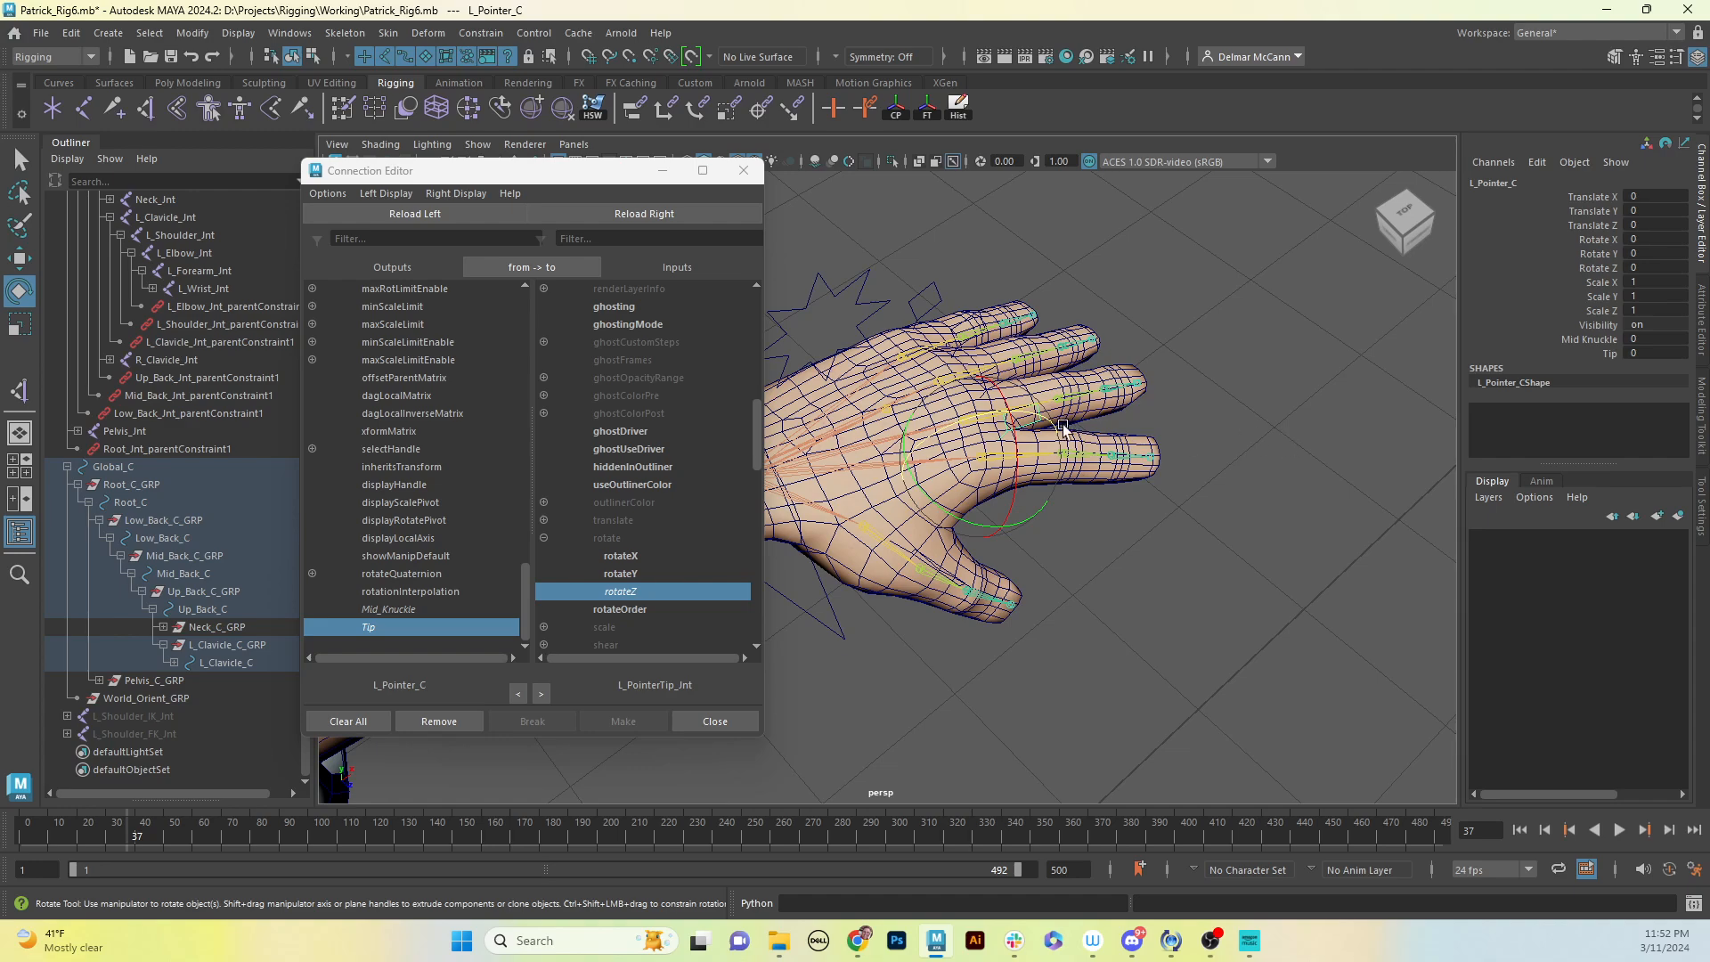
pyautogui.press('w')
pyautogui.keyDown('alt'); pyautogui.moveTo(1044, 454); pyautogui.dragTo(973, 484); pyautogui.keyUp('alt')
pyautogui.hotkey('ctrl', 'z')
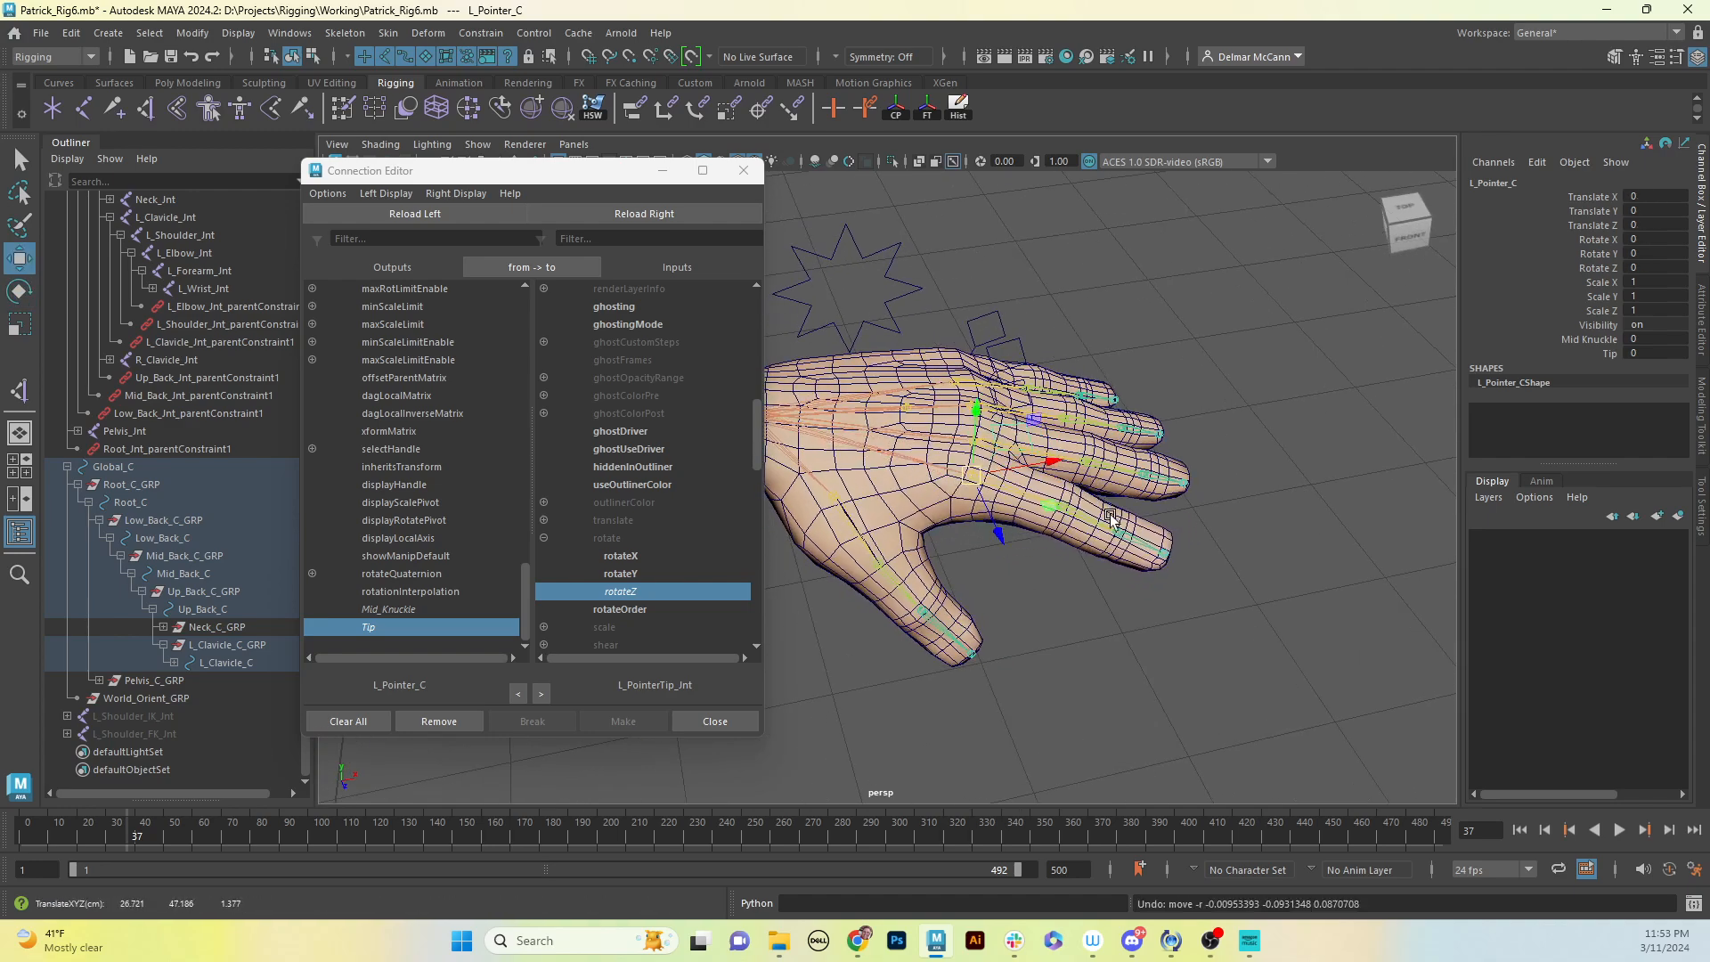
pyautogui.keyDown('alt'); pyautogui.moveTo(1079, 561); pyautogui.dragTo(1103, 554); pyautogui.keyUp('alt')
pyautogui.keyDown('alt'); pyautogui.moveTo(1103, 554); pyautogui.dragTo(1238, 491, button='right'); pyautogui.keyUp('alt')
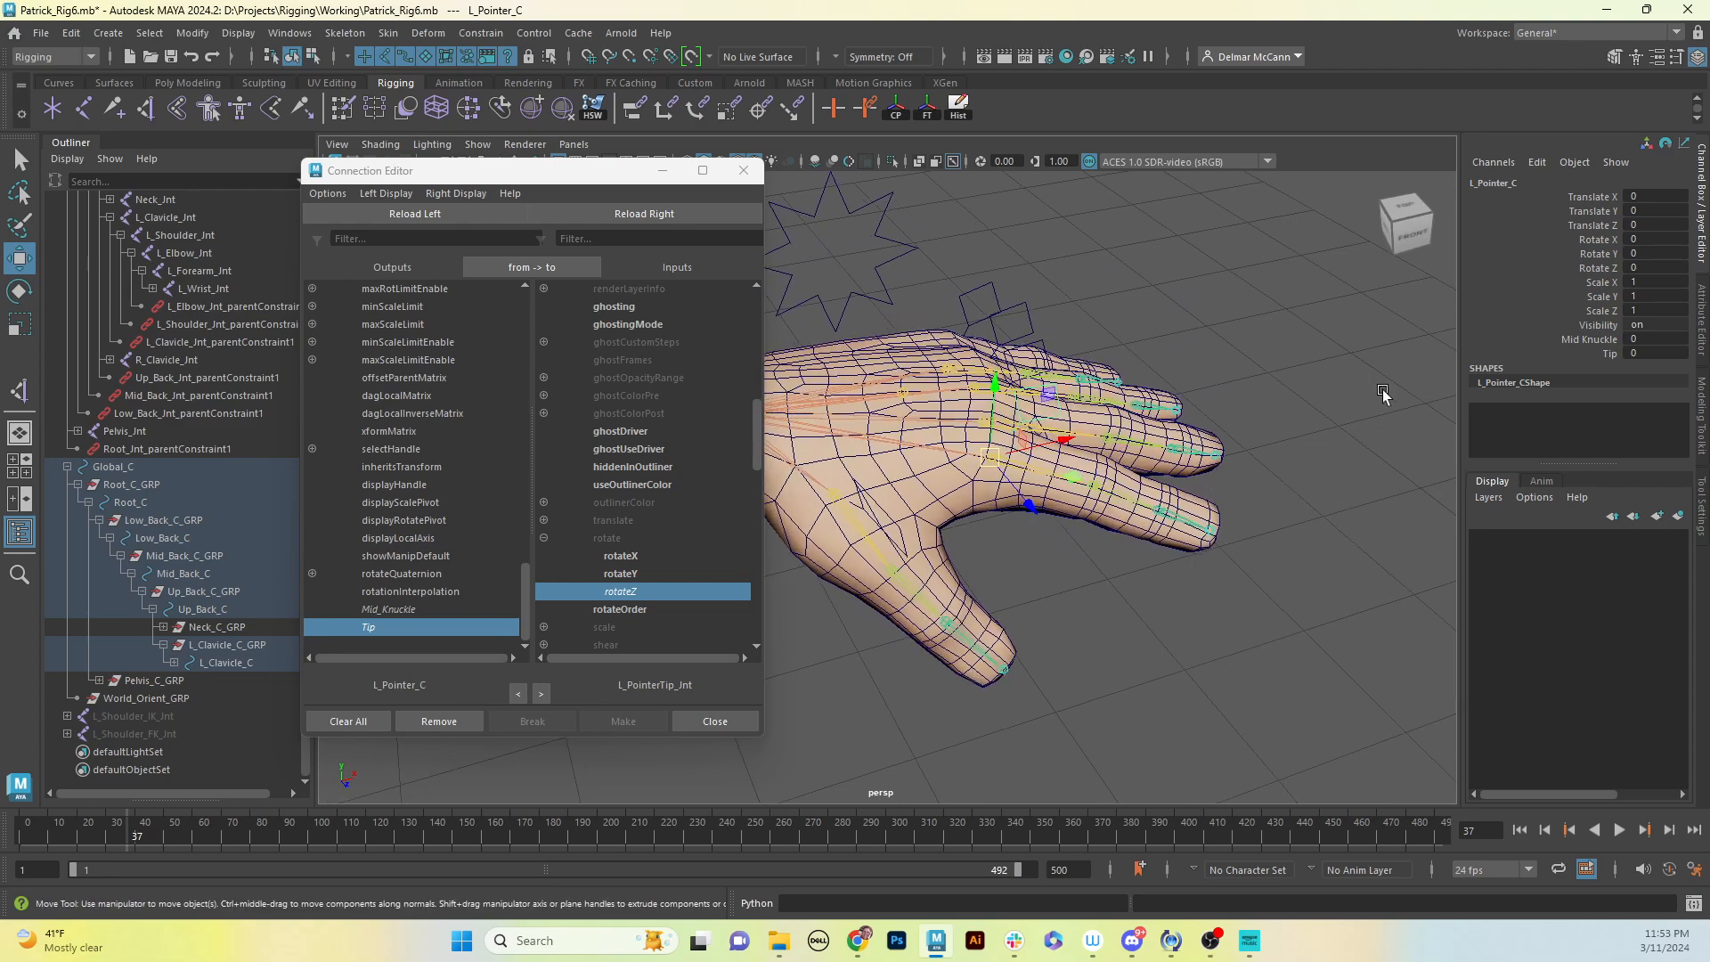
# Step: Test L_Pointer_C's Mid Knuckle at about -25.8 and its Tip at about -43.3, undoing each change
pyautogui.click(1589, 340)
pyautogui.moveTo(1339, 469); pyautogui.dragTo(952, 525, button='middle')
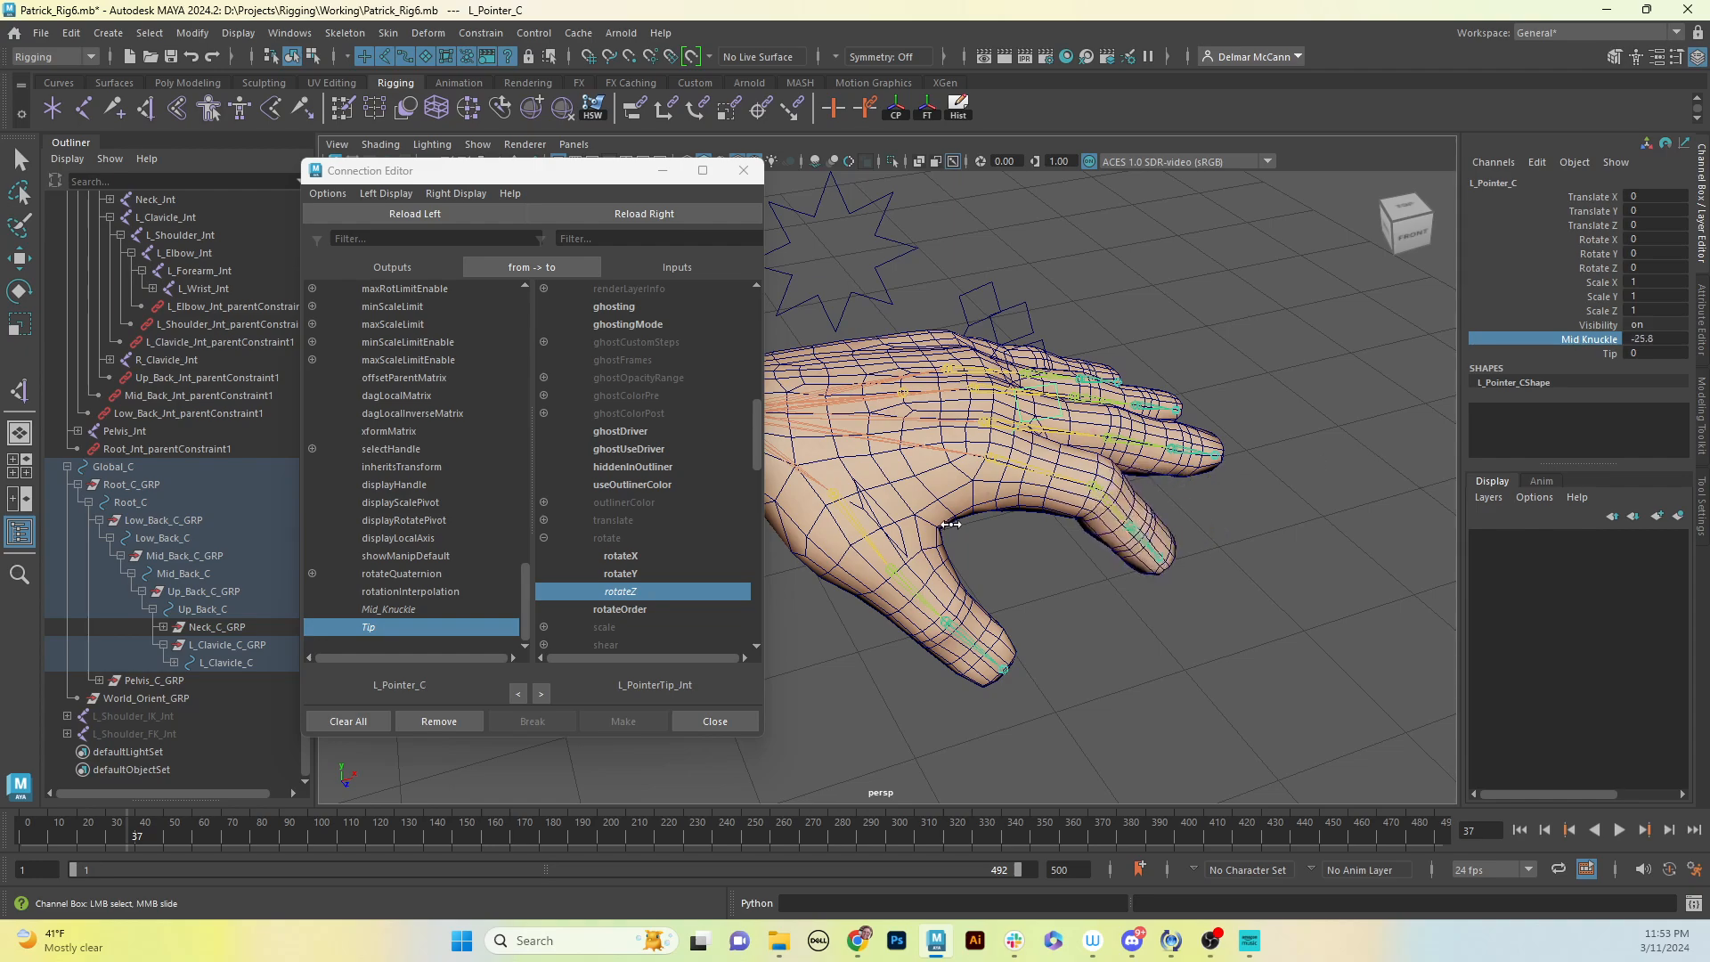
pyautogui.hotkey('ctrl', 'z')
pyautogui.click(1600, 354)
pyautogui.moveTo(1073, 541); pyautogui.dragTo(685, 584, button='middle')
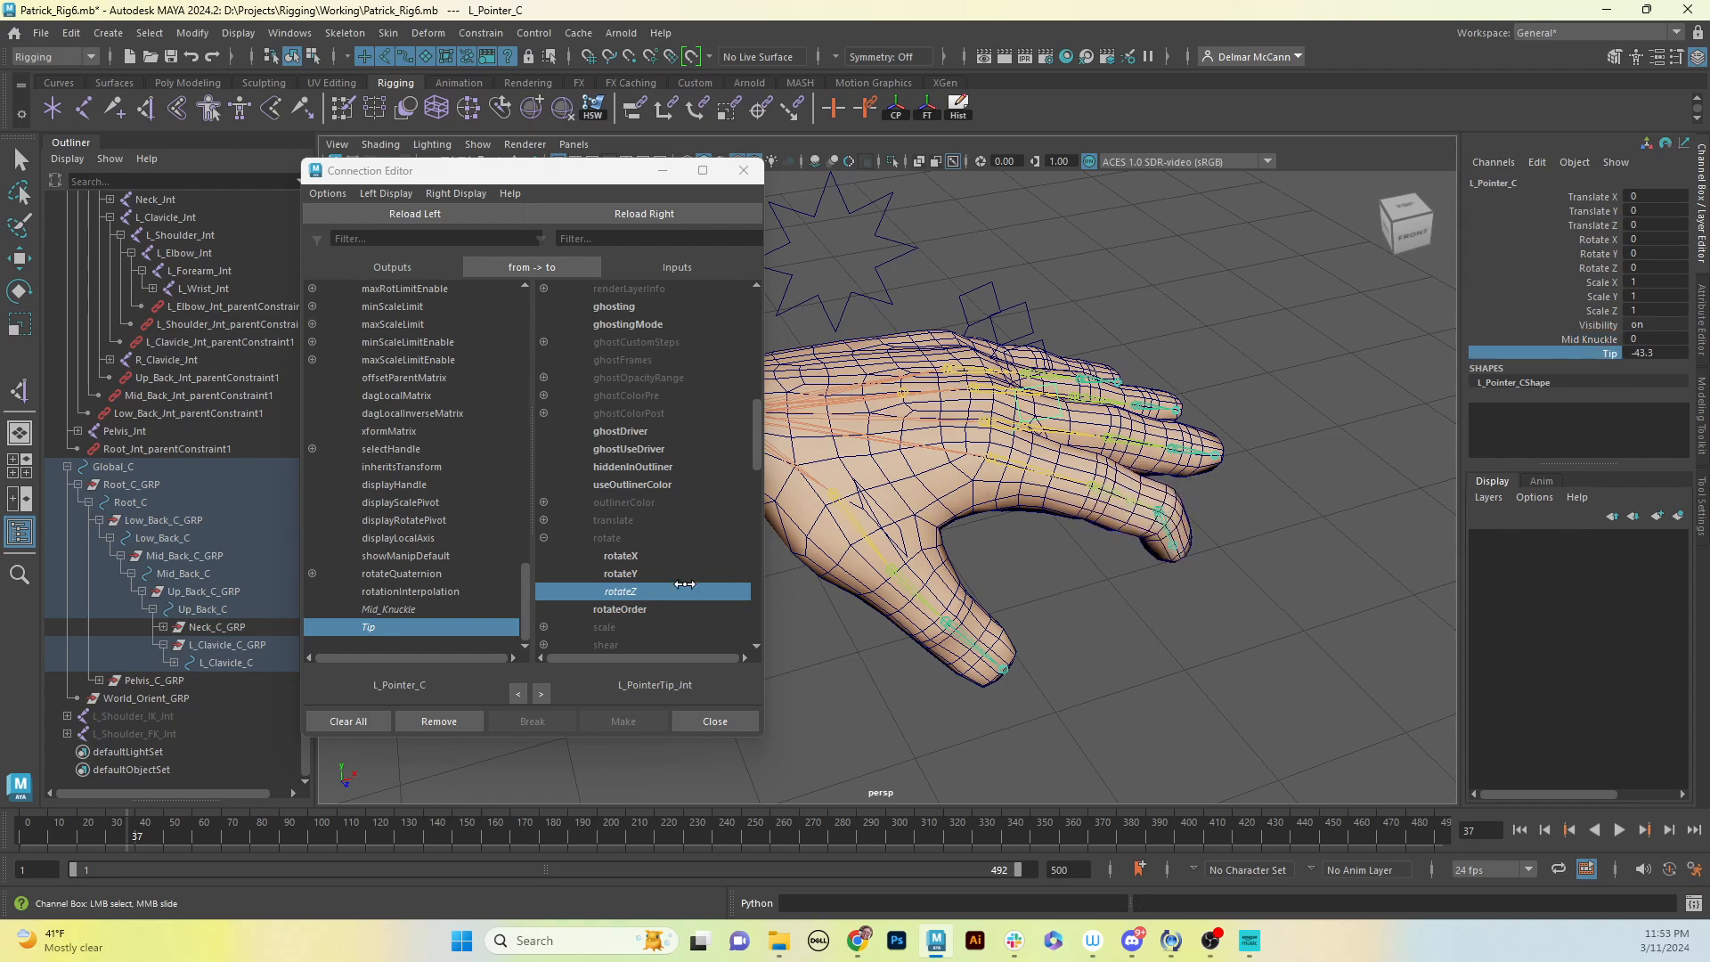
pyautogui.hotkey('ctrl', 'z')
# Step: Select the L_Middle_C control and load it as the source in the Connection Editor
pyautogui.keyDown('alt'); pyautogui.moveTo(1199, 569); pyautogui.dragTo(1226, 505, button='middle'); pyautogui.keyUp('alt')
pyautogui.keyDown('alt'); pyautogui.moveTo(1225, 505); pyautogui.dragTo(1111, 500); pyautogui.keyUp('alt')
pyautogui.keyDown('alt'); pyautogui.moveTo(1111, 500); pyautogui.dragTo(1124, 529, button='middle'); pyautogui.keyUp('alt')
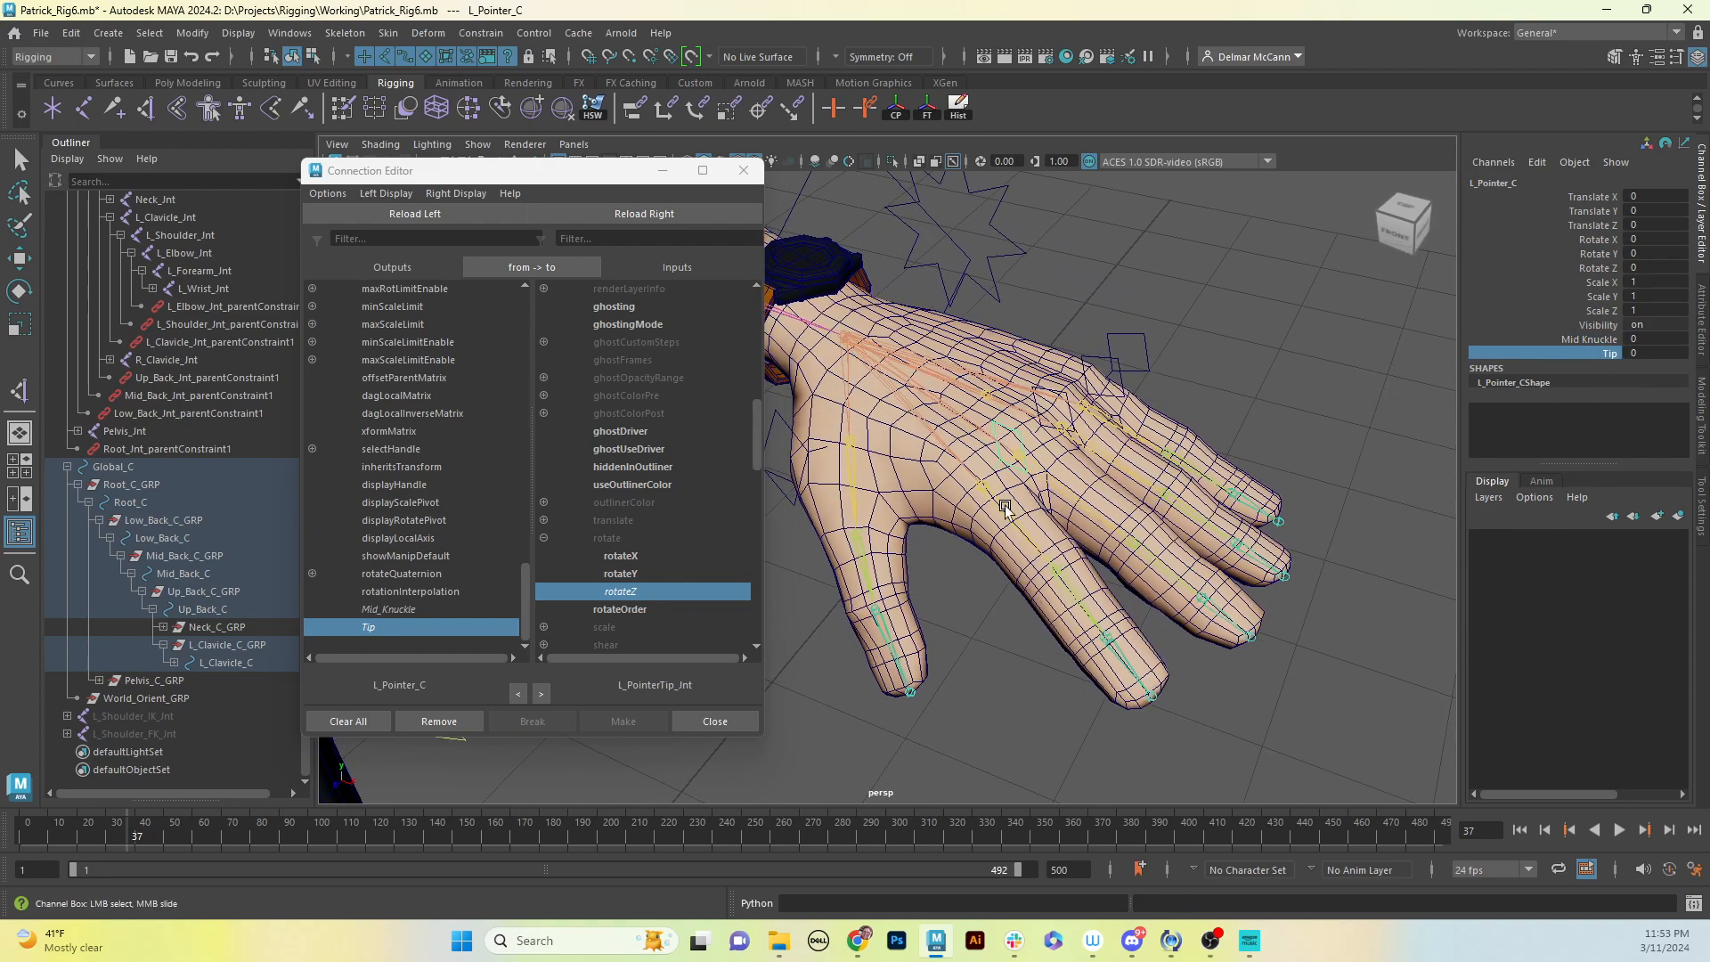
pyautogui.moveTo(1005, 508)
pyautogui.keyDown('alt'); pyautogui.mouseDown()
pyautogui.moveTo(1073, 485)
pyautogui.moveTo(1060, 453)
pyautogui.moveTo(1000, 481)
pyautogui.mouseUp(); pyautogui.keyUp('alt')
pyautogui.keyDown('alt'); pyautogui.moveTo(1000, 481); pyautogui.dragTo(987, 531, button='middle'); pyautogui.keyUp('alt')
pyautogui.keyDown('alt'); pyautogui.moveTo(987, 531); pyautogui.dragTo(1073, 464, button='right'); pyautogui.keyUp('alt')
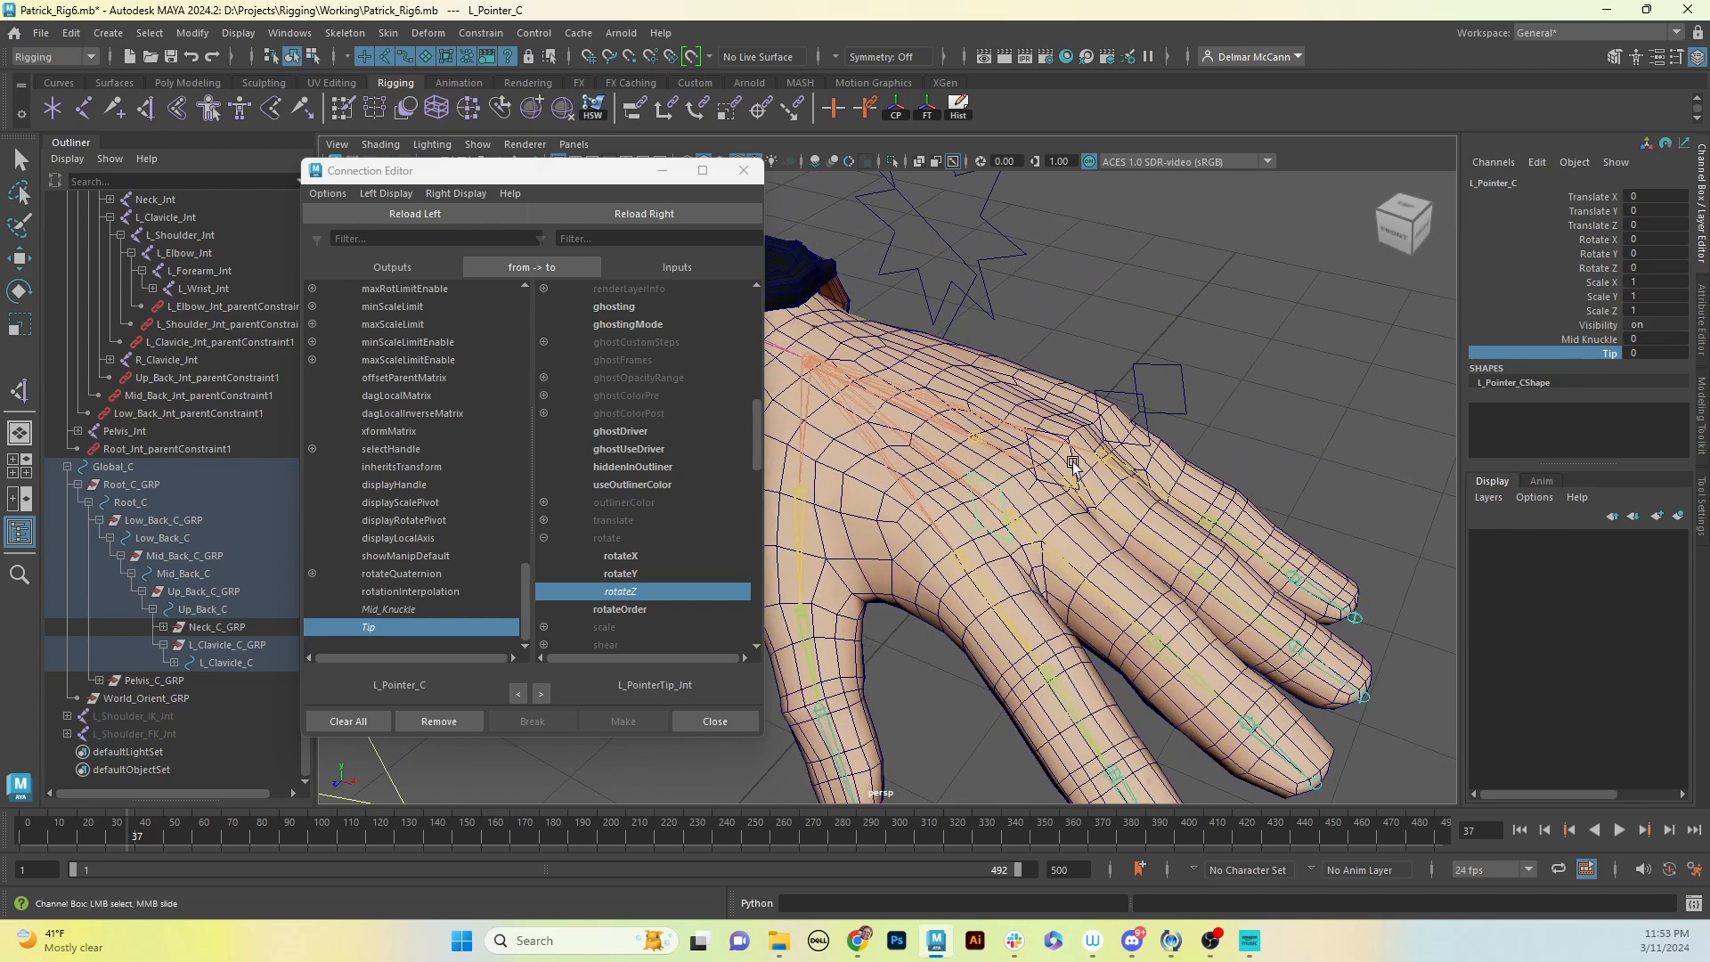
pyautogui.click(1074, 463)
pyautogui.press('w')
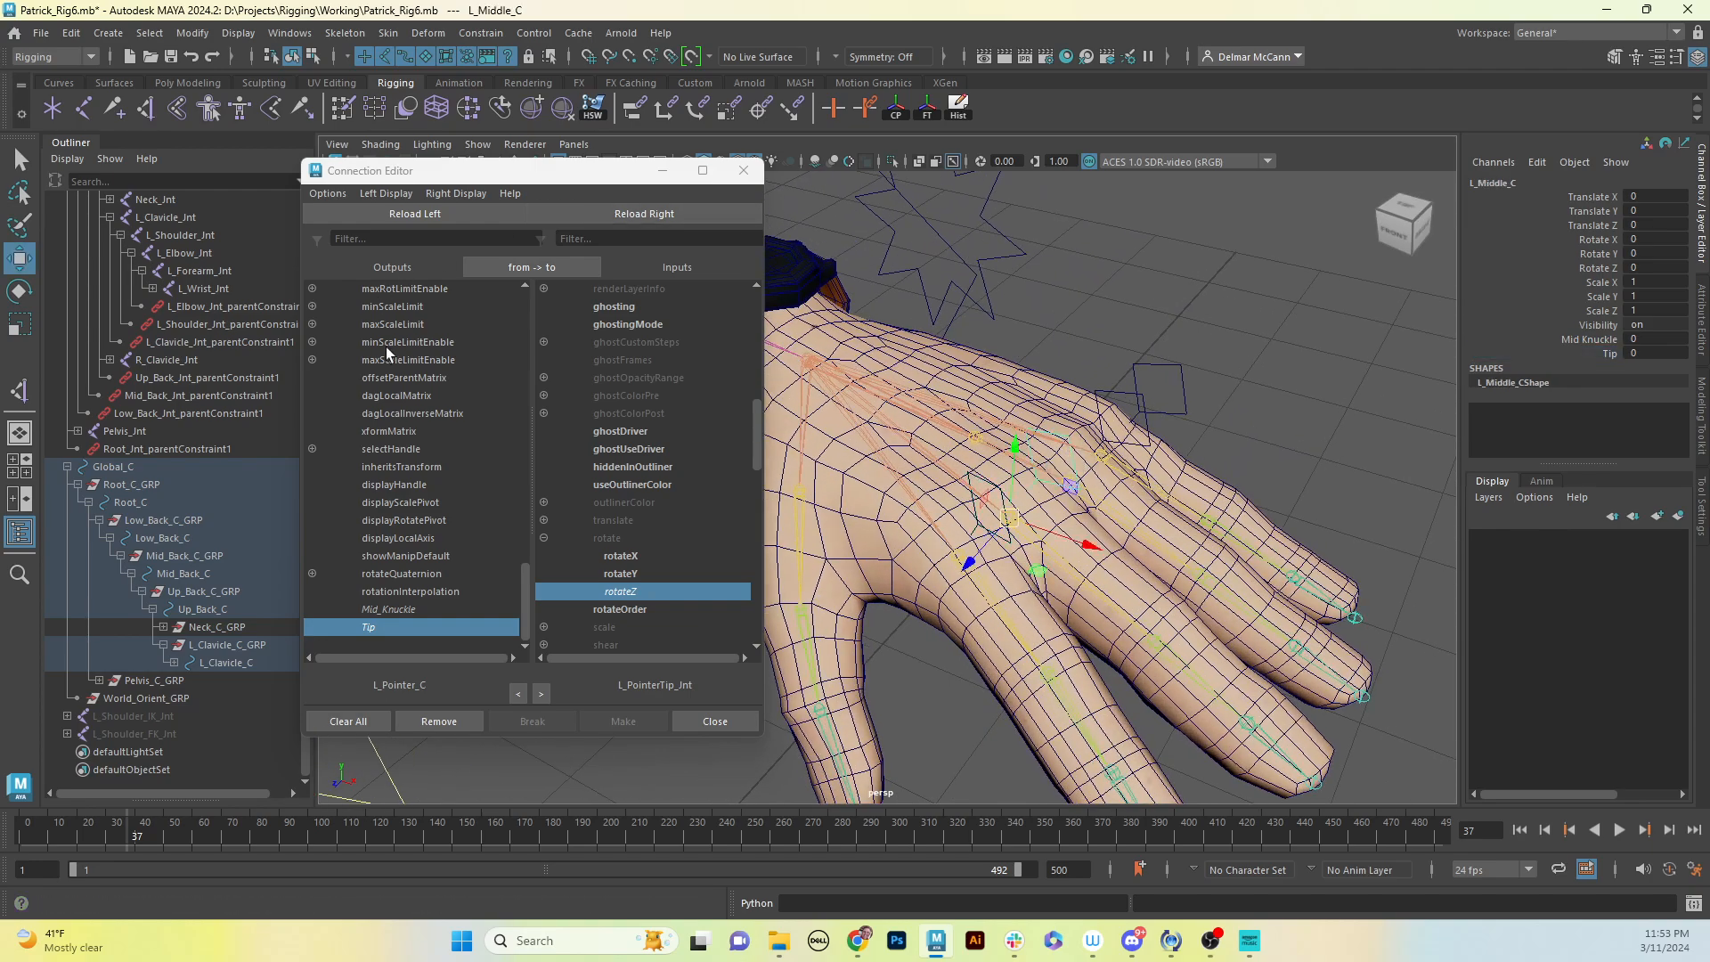
pyautogui.click(448, 211)
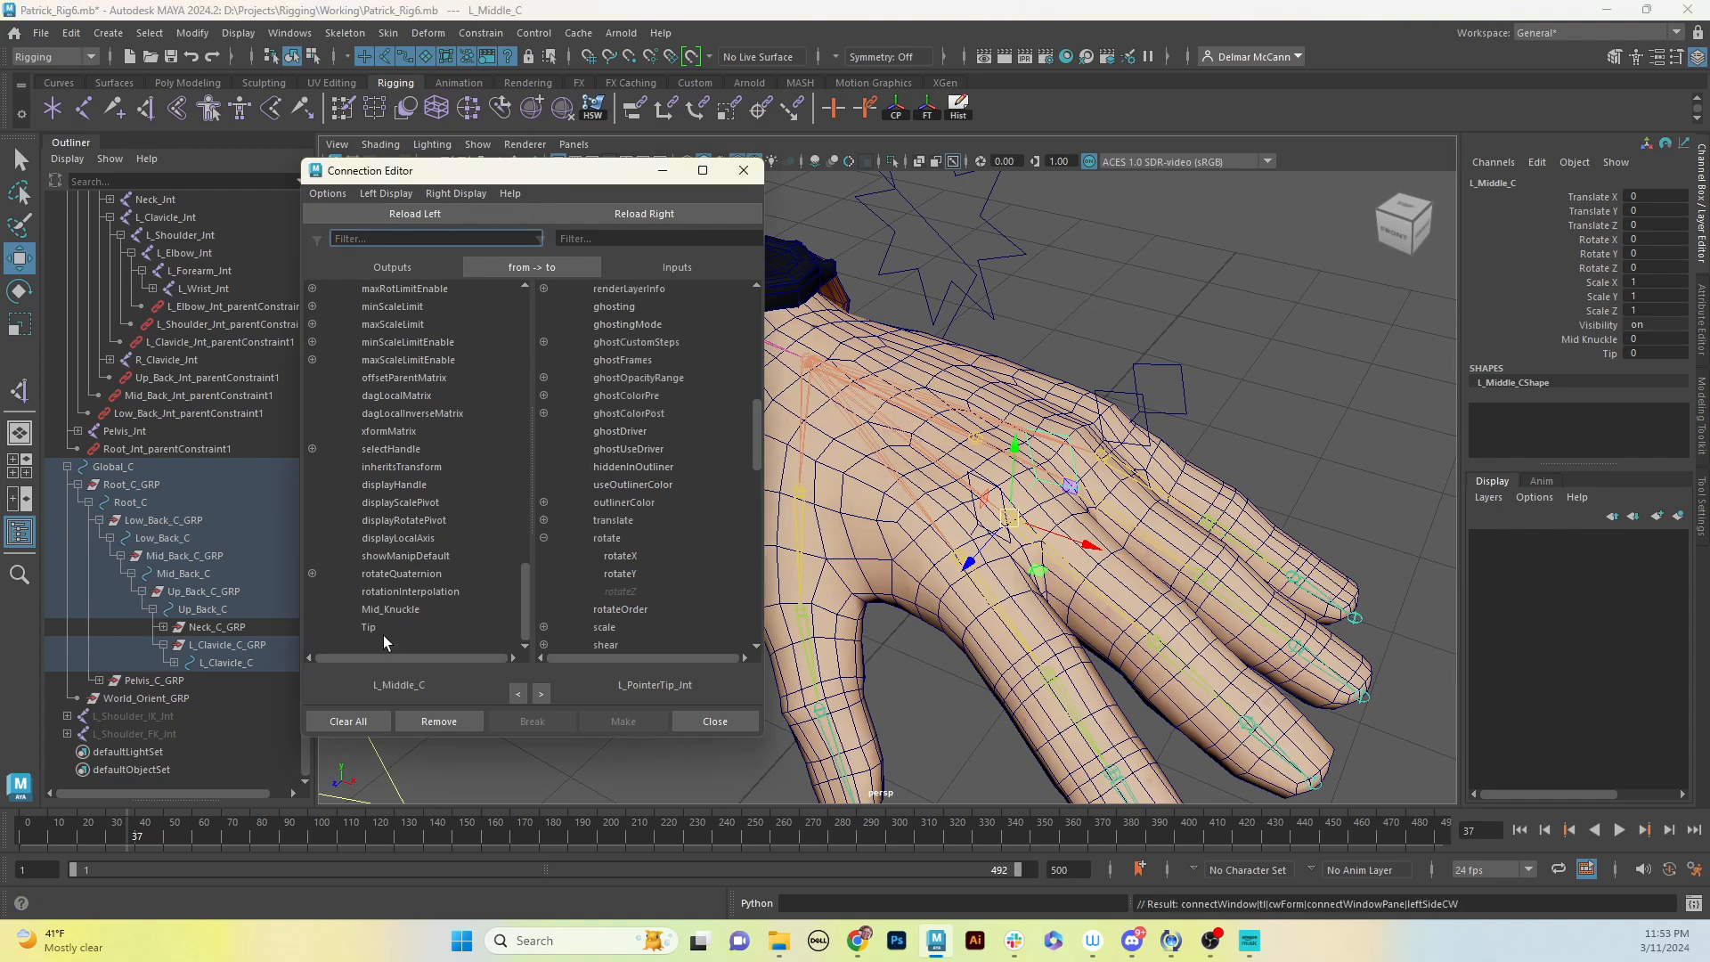
# Step: Load the left middle finger's mid joint as the target and connect L_Middle_C's Mid_Knuckle attribute to its rotateZ
pyautogui.keyDown('alt'); pyautogui.moveTo(1134, 606); pyautogui.dragTo(1192, 605); pyautogui.keyUp('alt')
pyautogui.click(1199, 612)
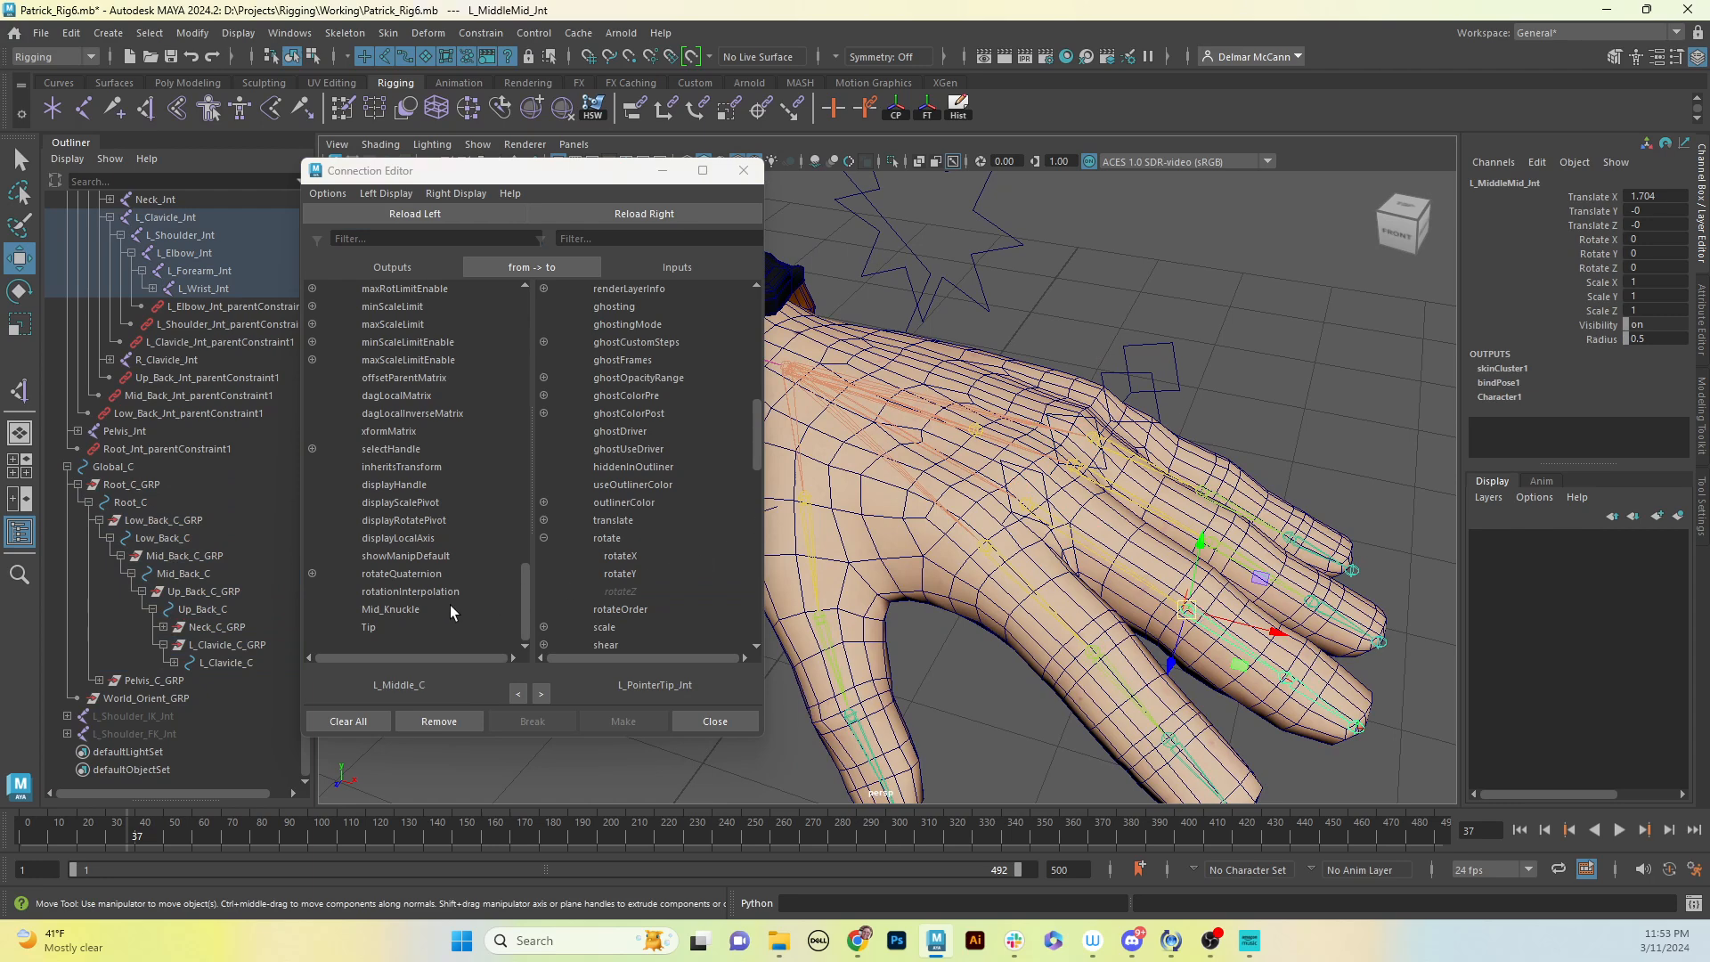
pyautogui.click(644, 214)
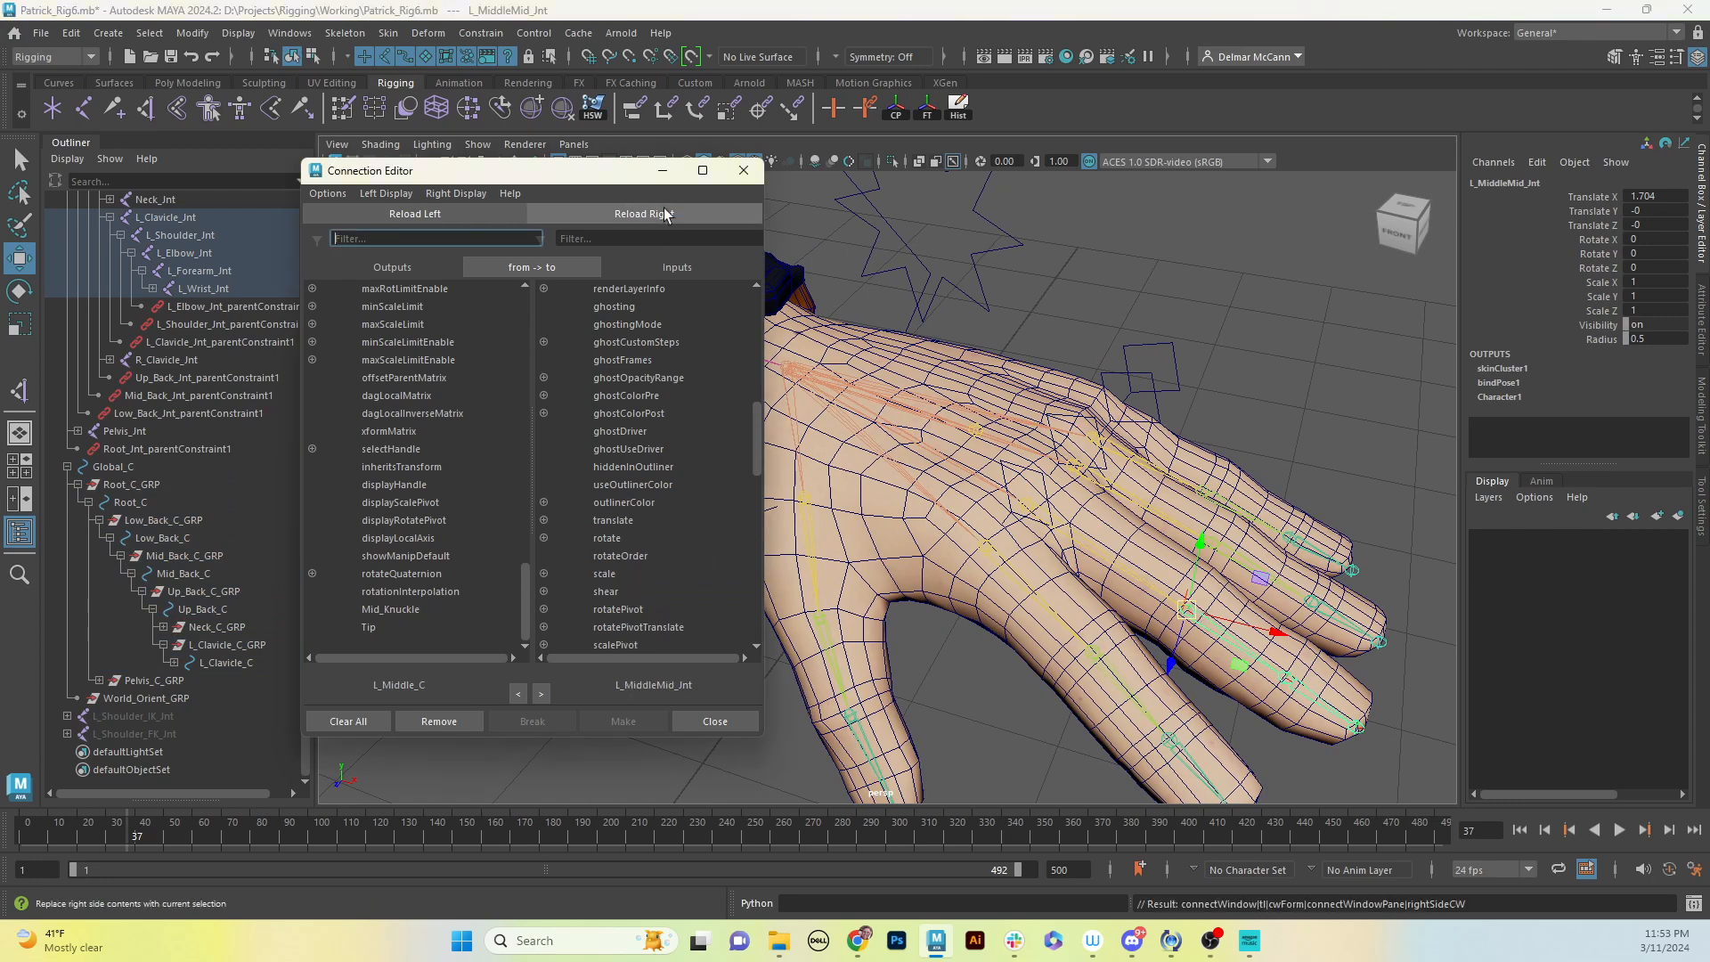
pyautogui.click(381, 612)
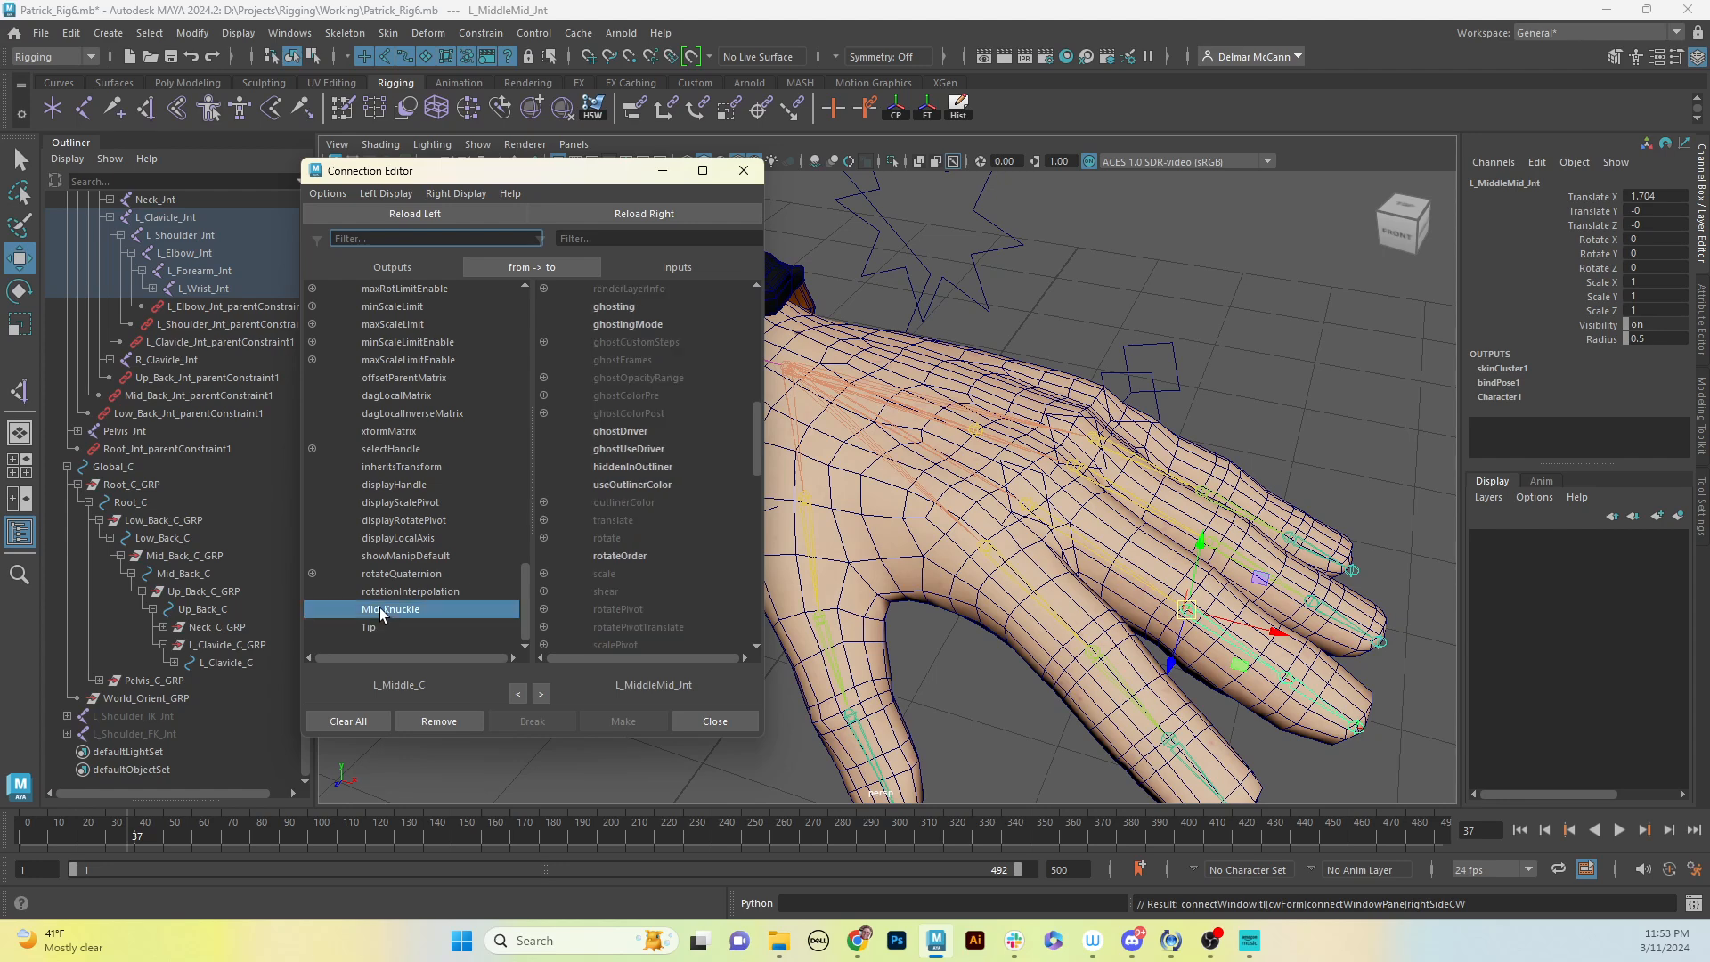
pyautogui.click(544, 539)
pyautogui.click(630, 592)
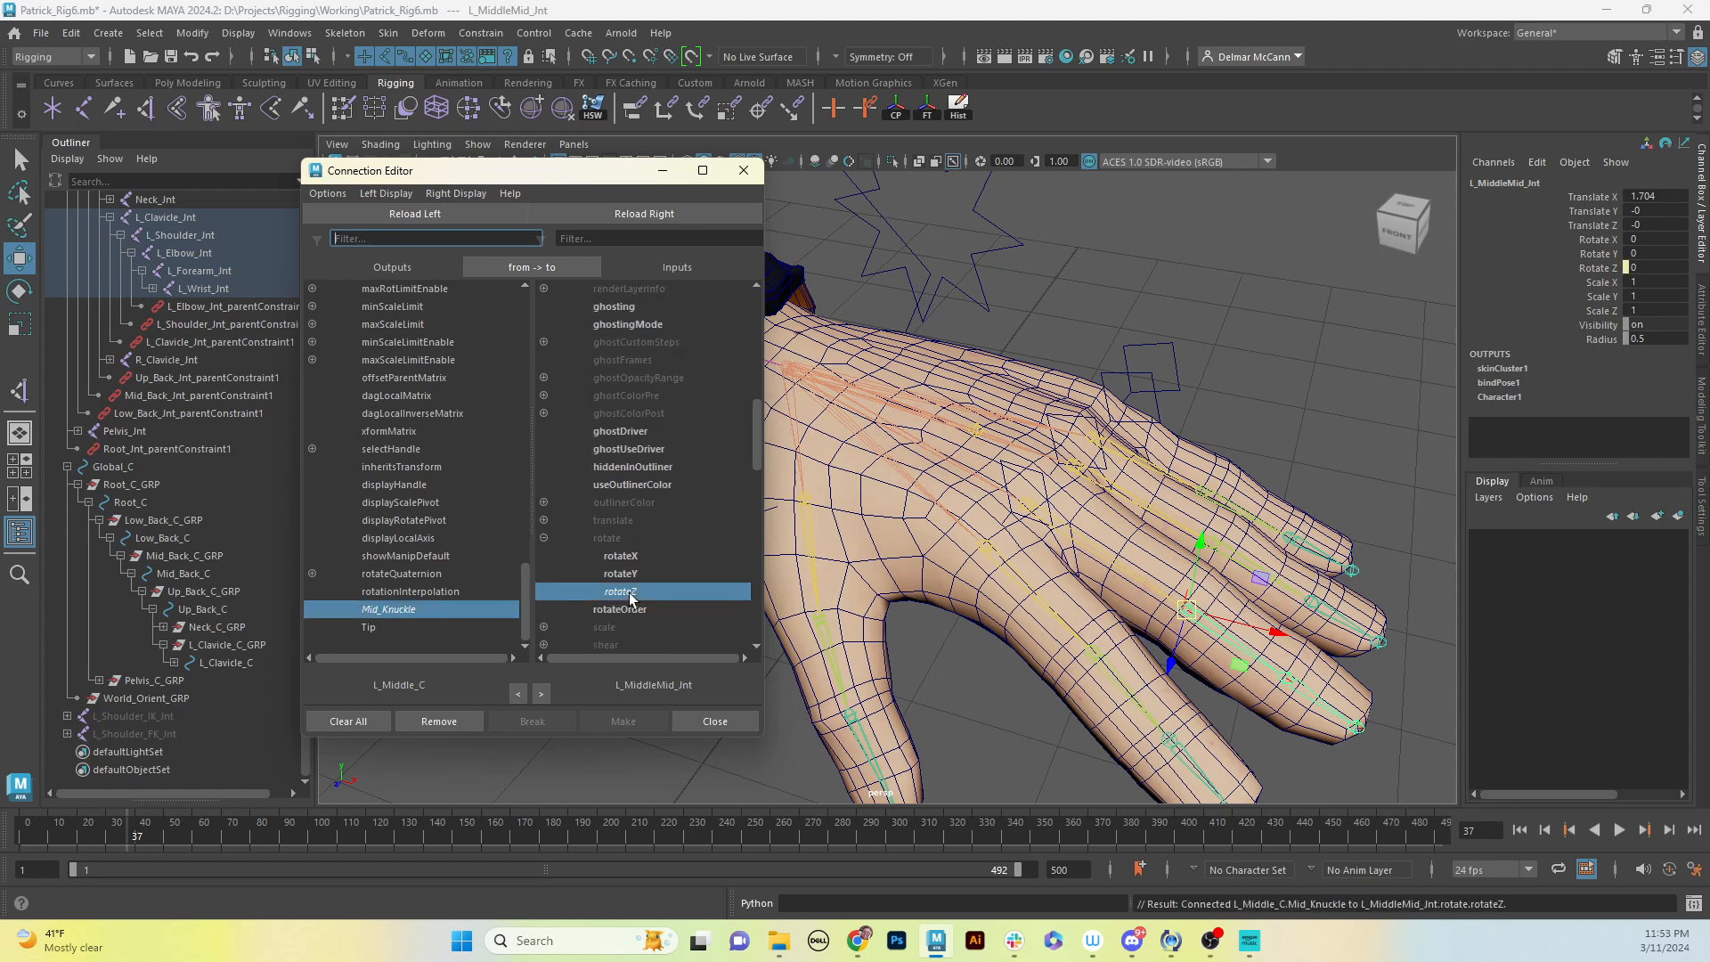
# Step: Load the left middle finger's tip joint as the target and connect L_Middle_C's Tip attribute to its rotateZ
pyautogui.click(1306, 660)
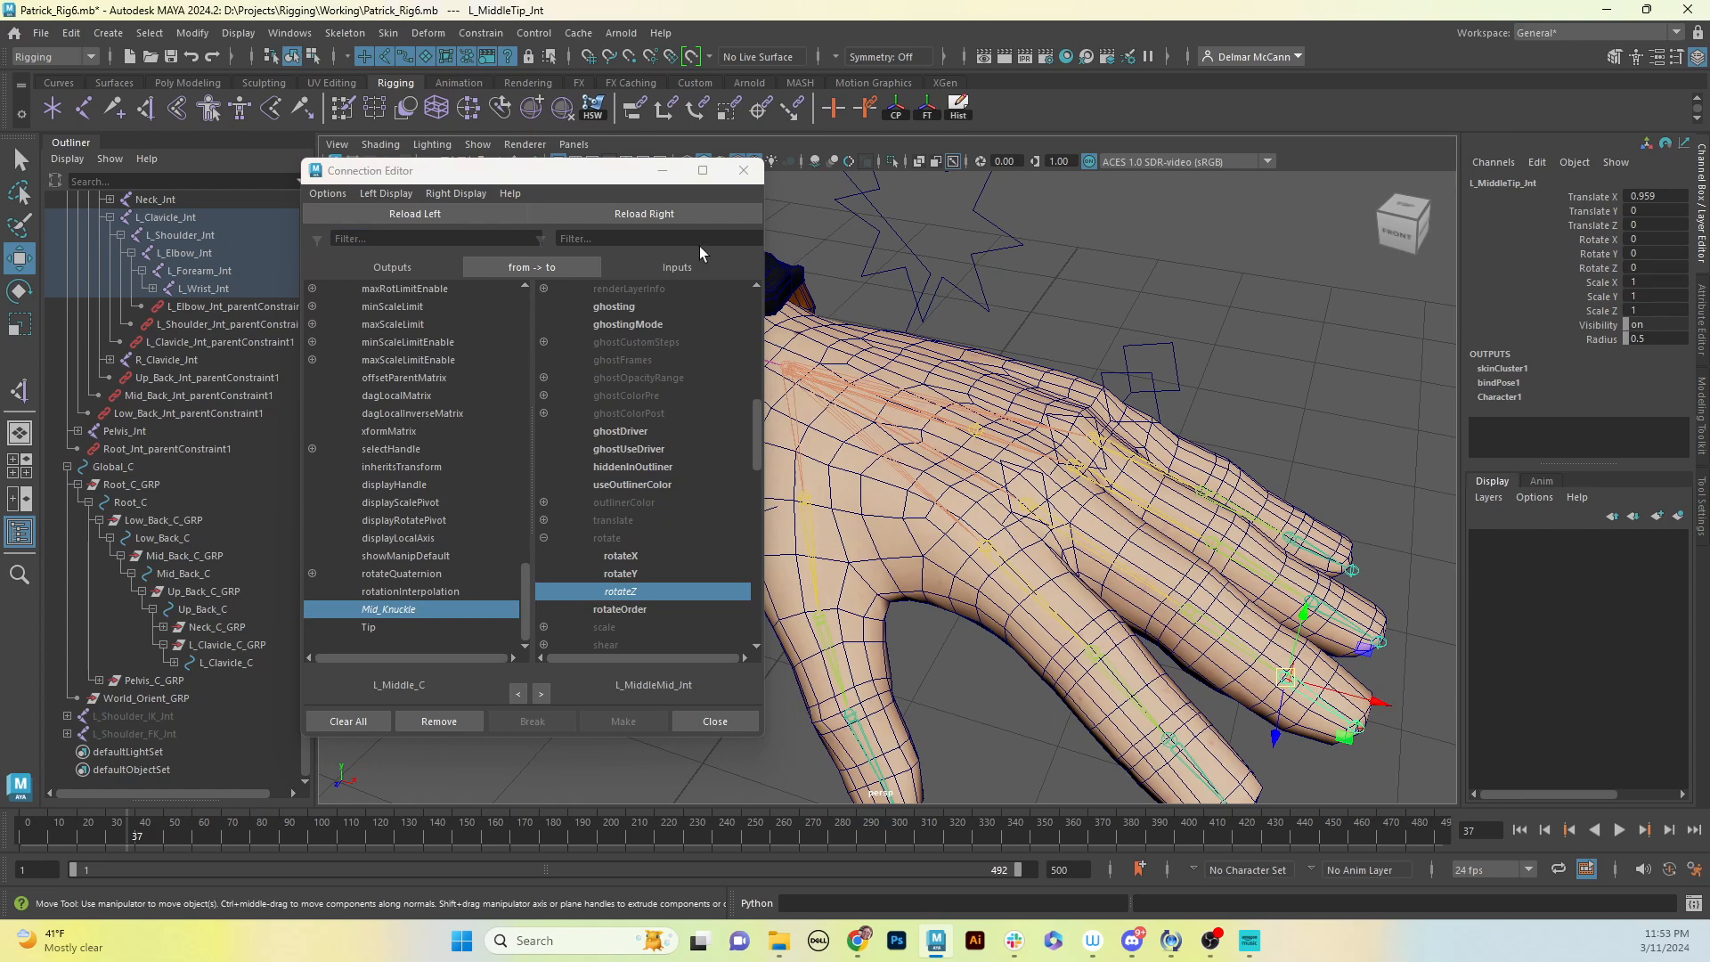
pyautogui.click(680, 218)
pyautogui.click(390, 629)
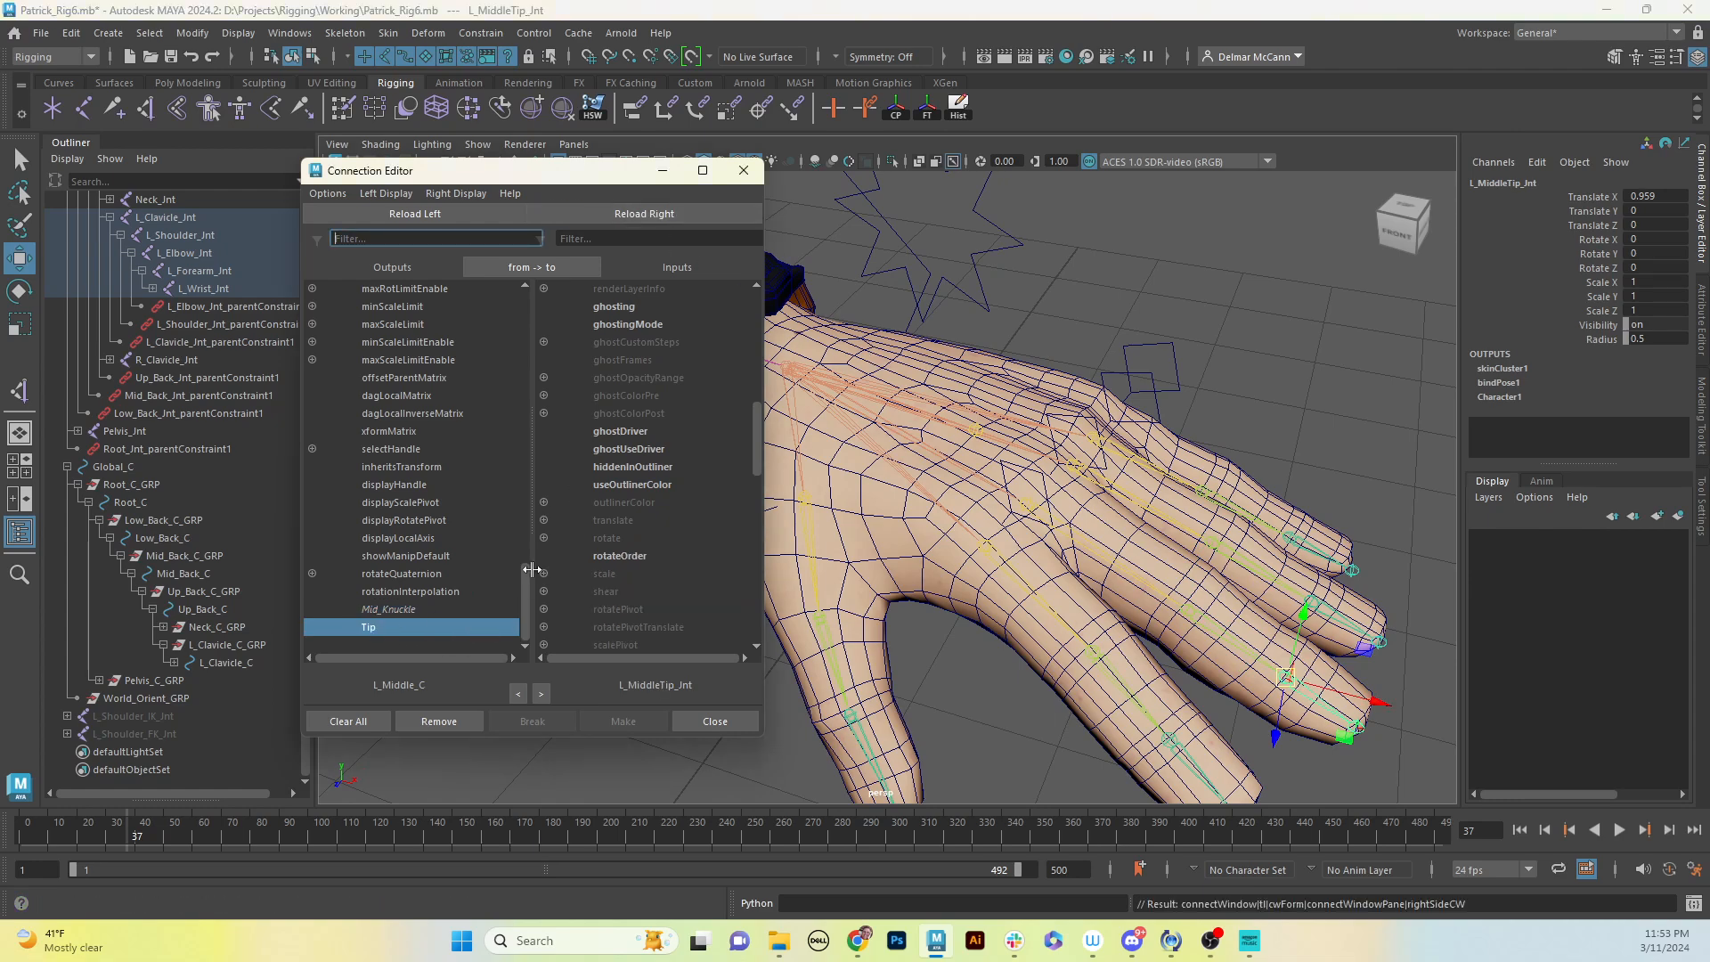
pyautogui.click(543, 539)
pyautogui.click(622, 594)
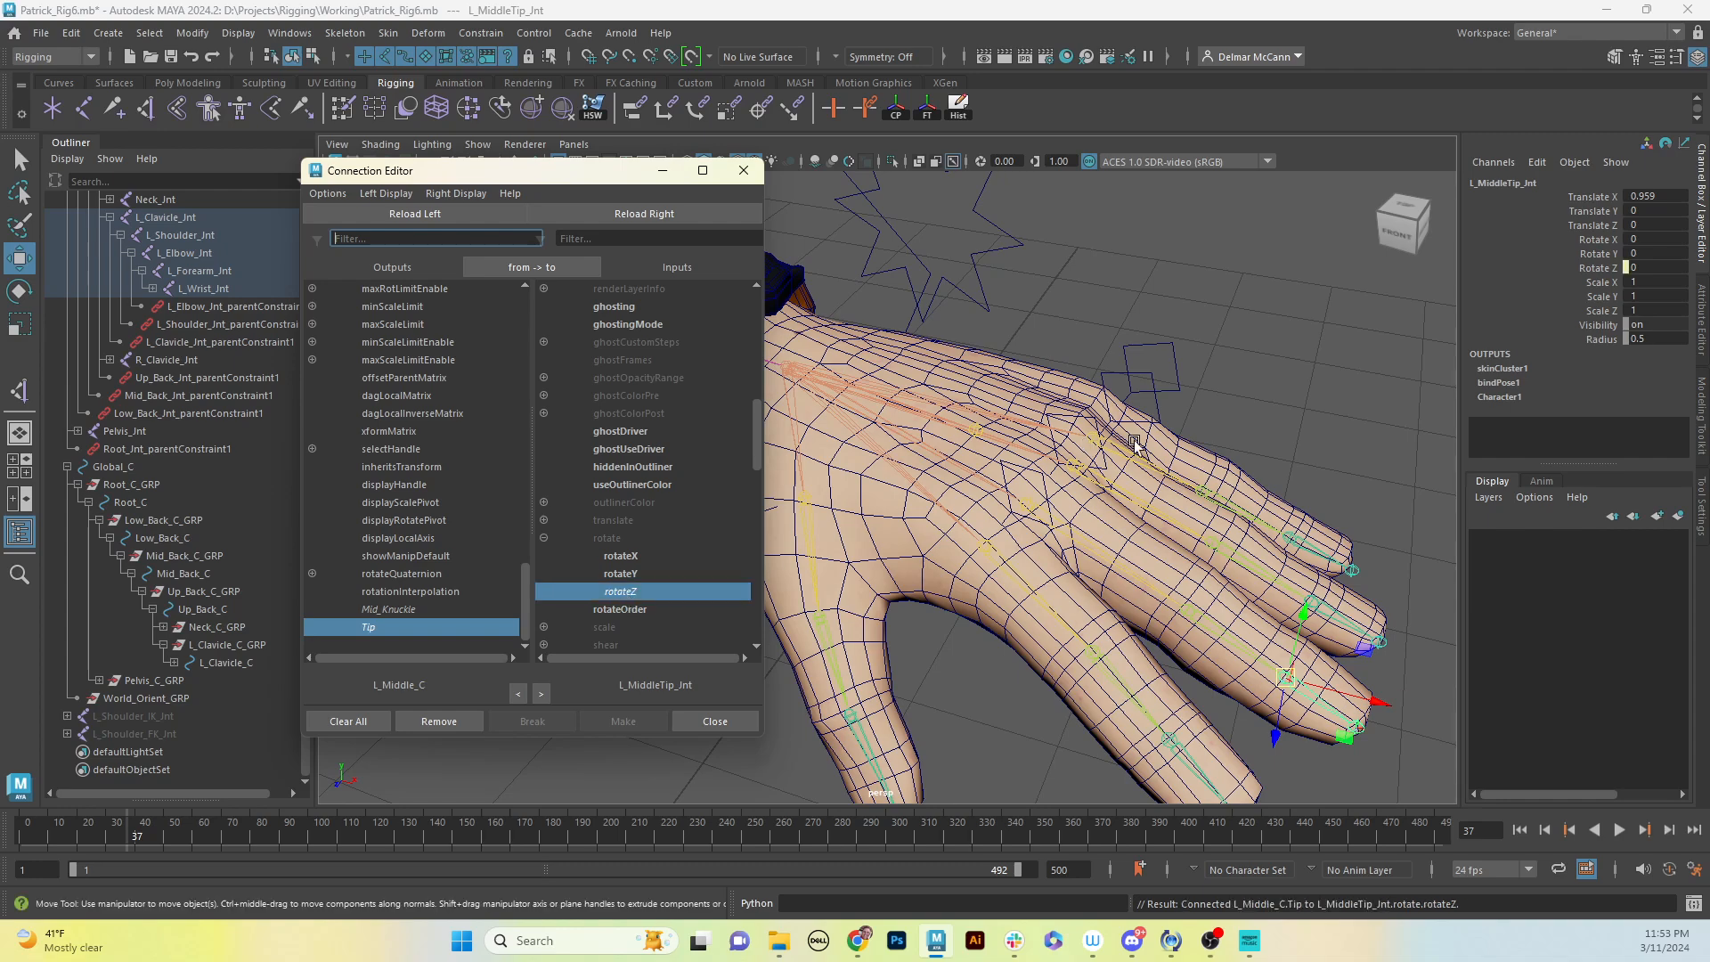
# Step: Load L_Ring_C as the Connection Editor source and connect its Mid_Knuckle attribute to the left ring finger mid joint's rotateZ
pyautogui.click(1177, 381)
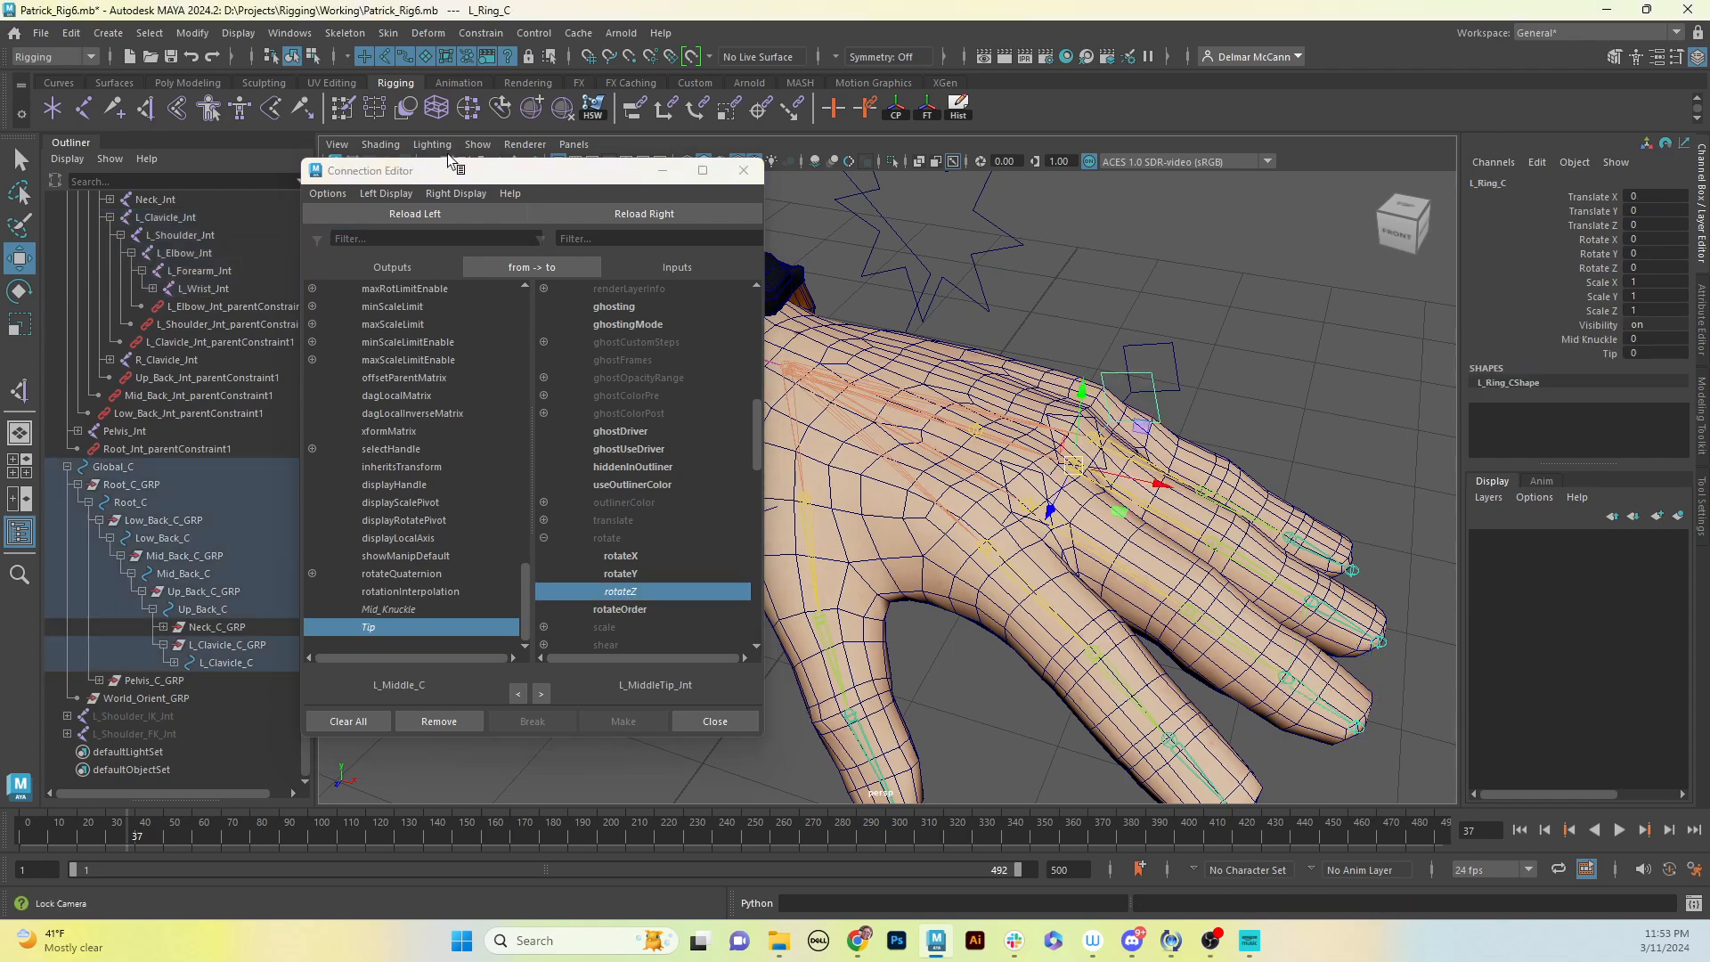
pyautogui.keyDown('alt'); pyautogui.moveTo(1212, 379); pyautogui.dragTo(926, 331); pyautogui.keyUp('alt')
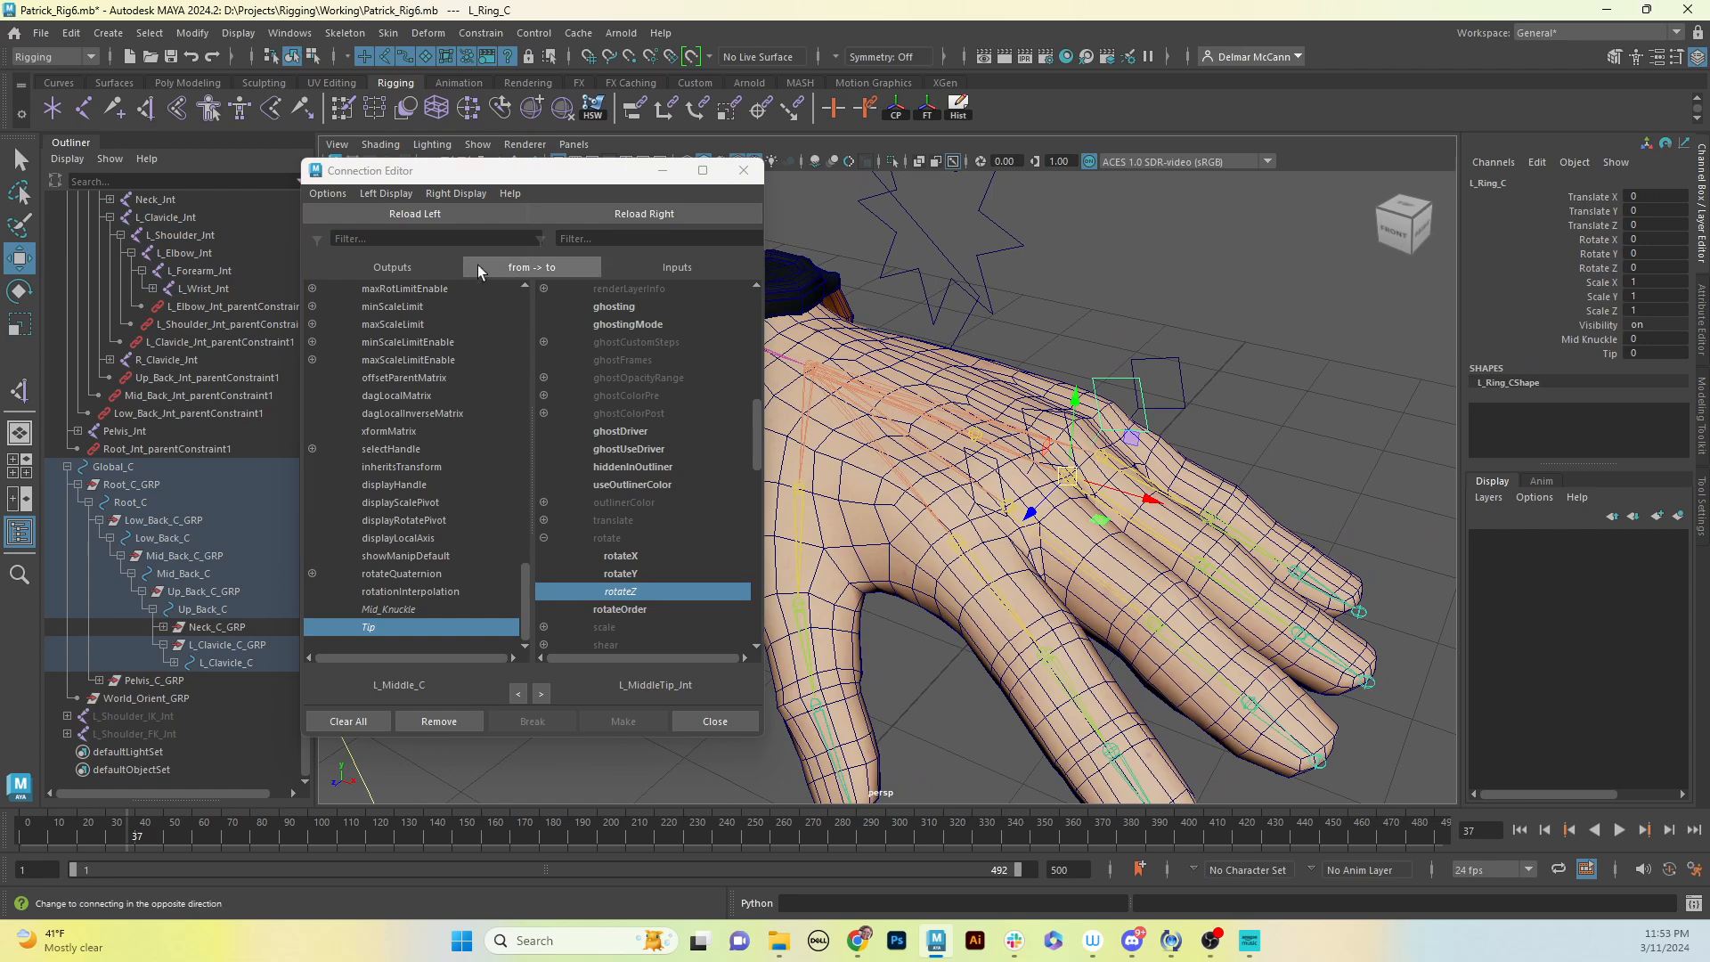
pyautogui.click(419, 216)
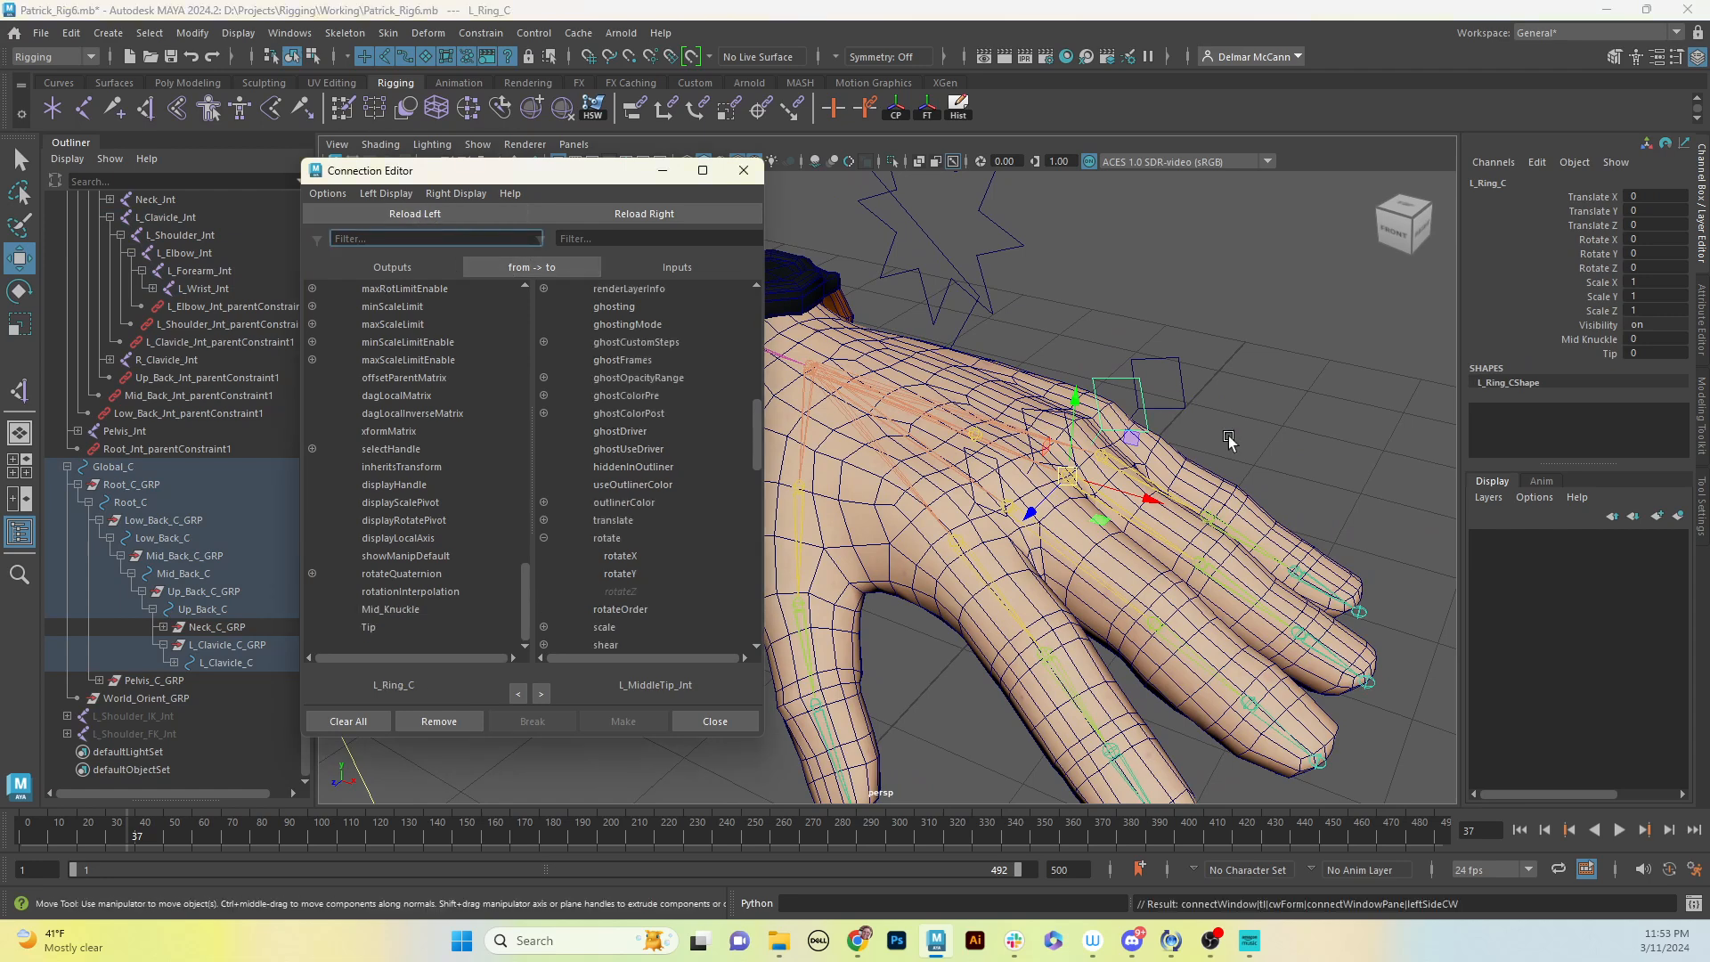
pyautogui.click(1216, 572)
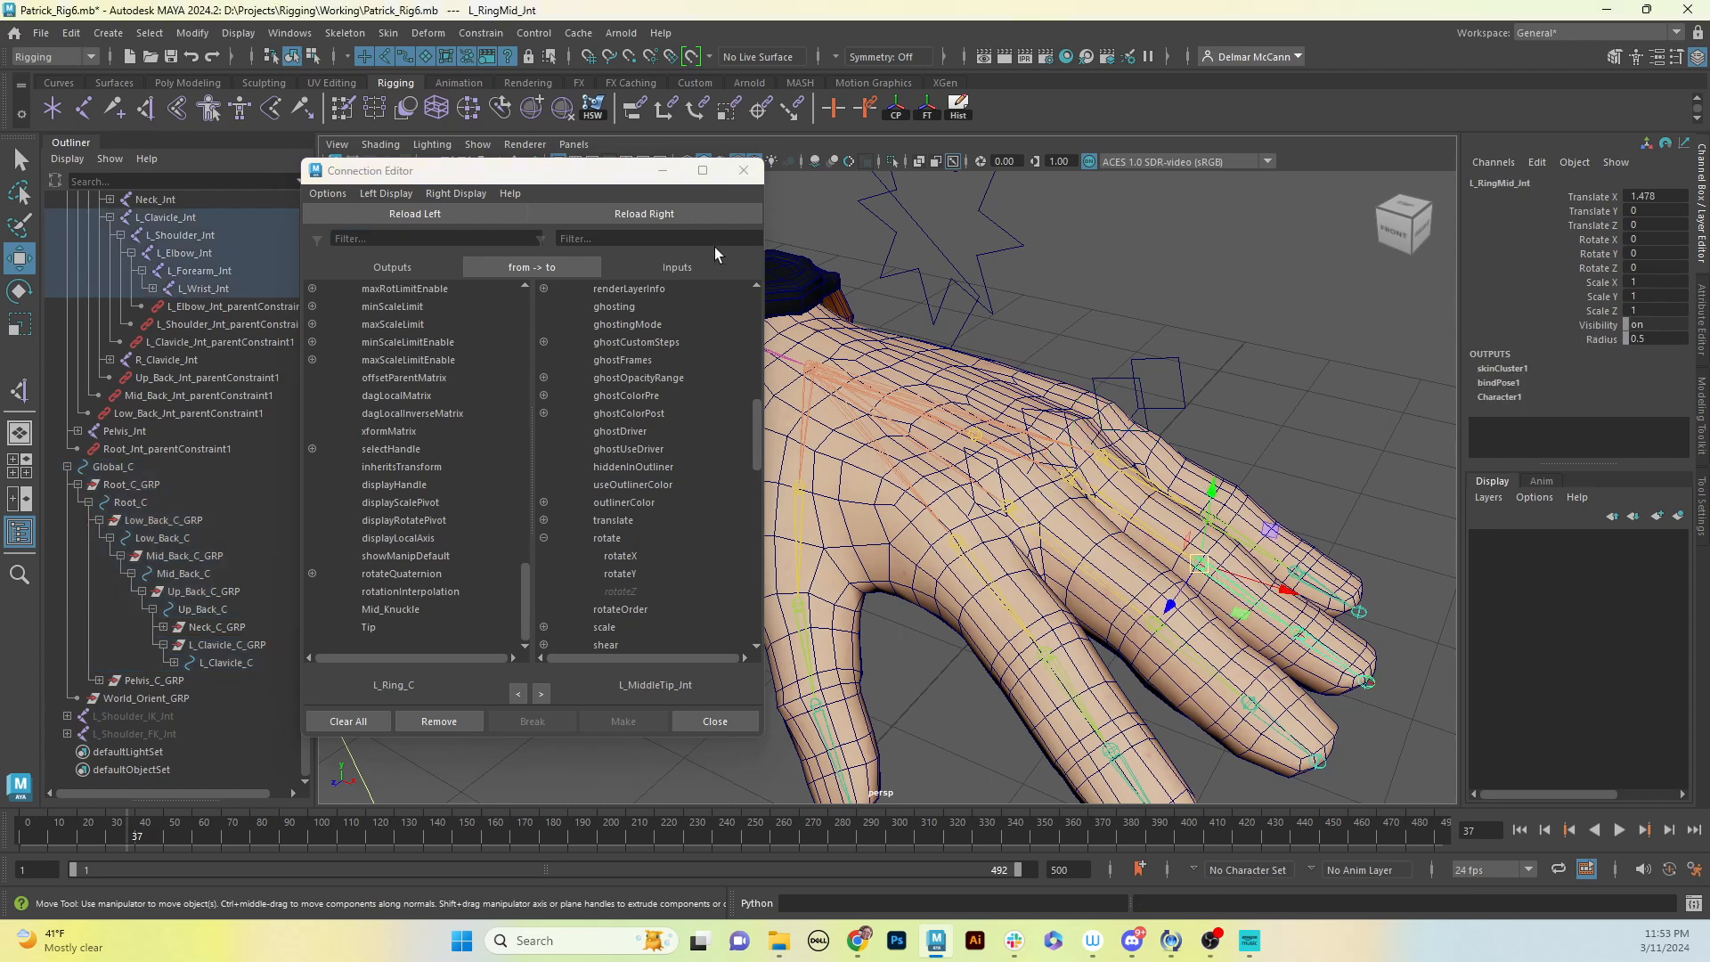
pyautogui.click(698, 214)
pyautogui.click(421, 611)
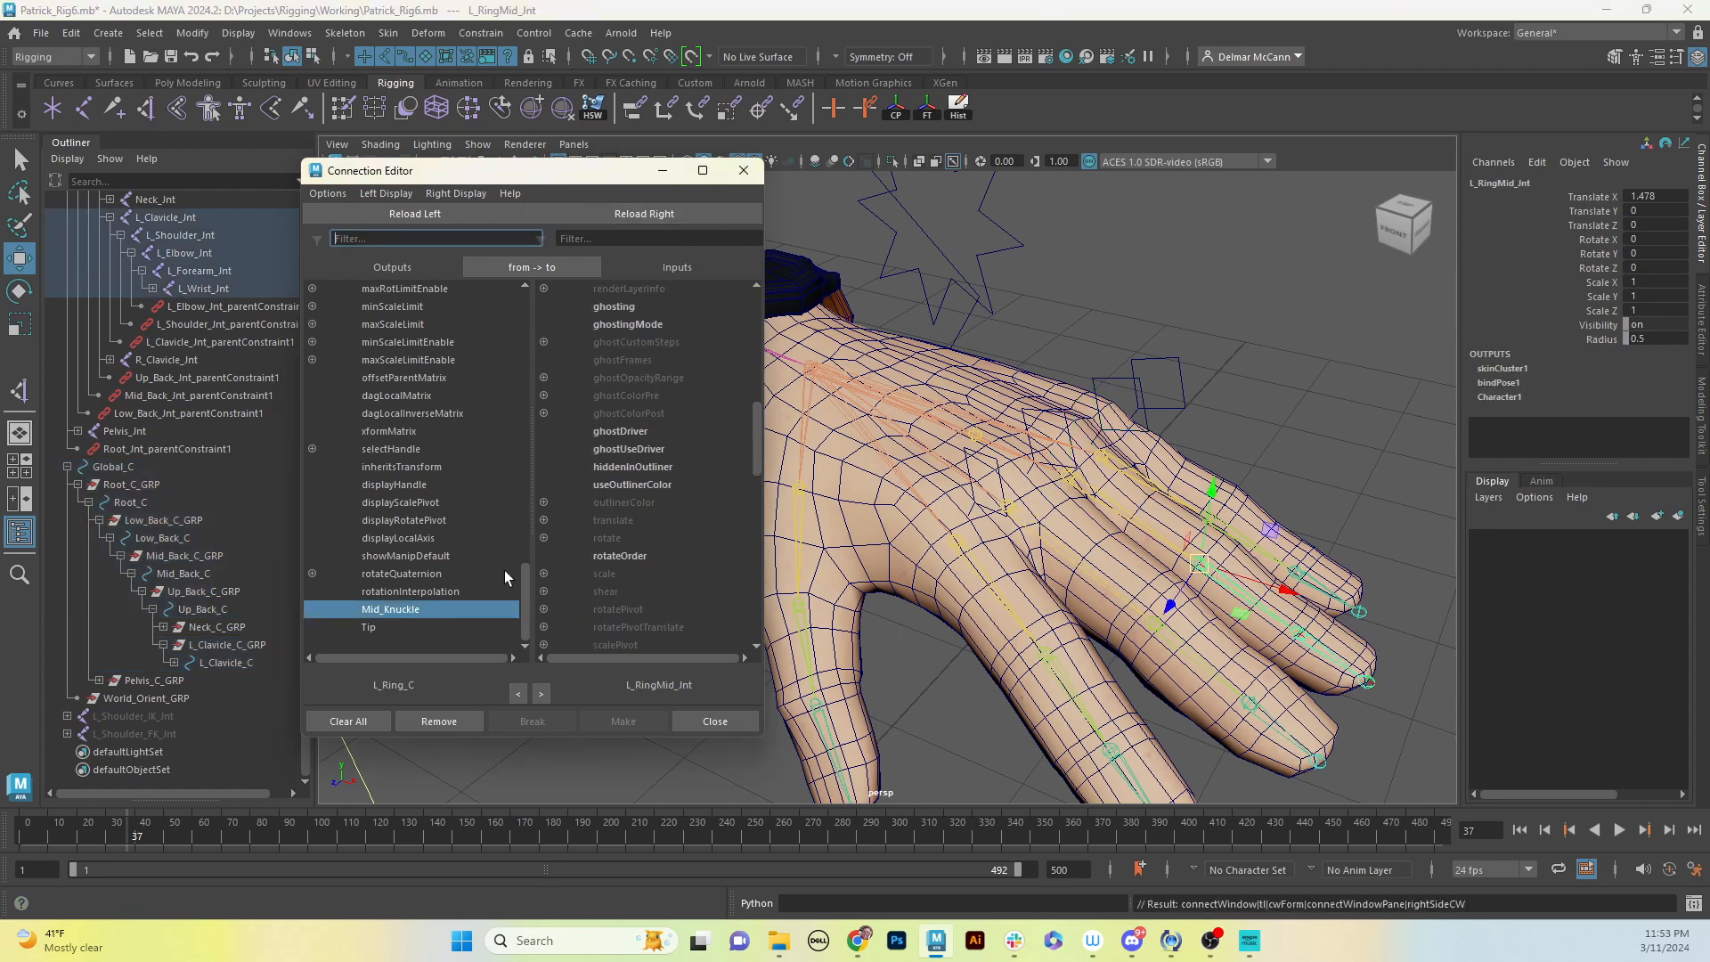
pyautogui.click(543, 537)
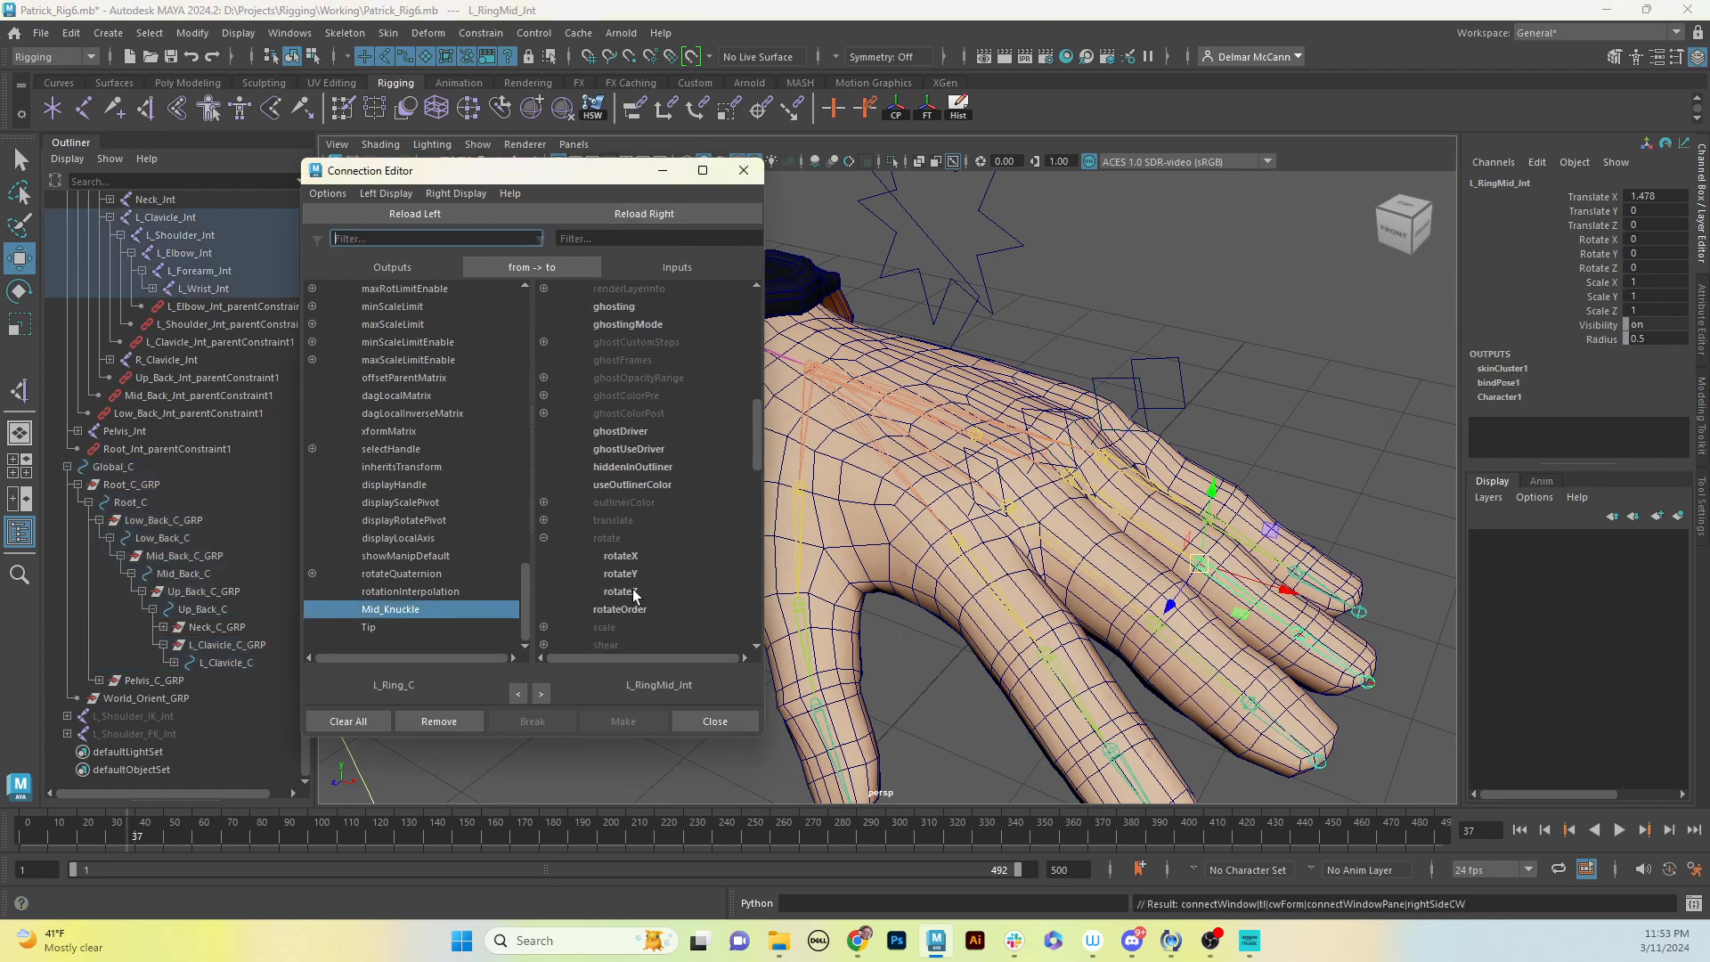
pyautogui.click(623, 591)
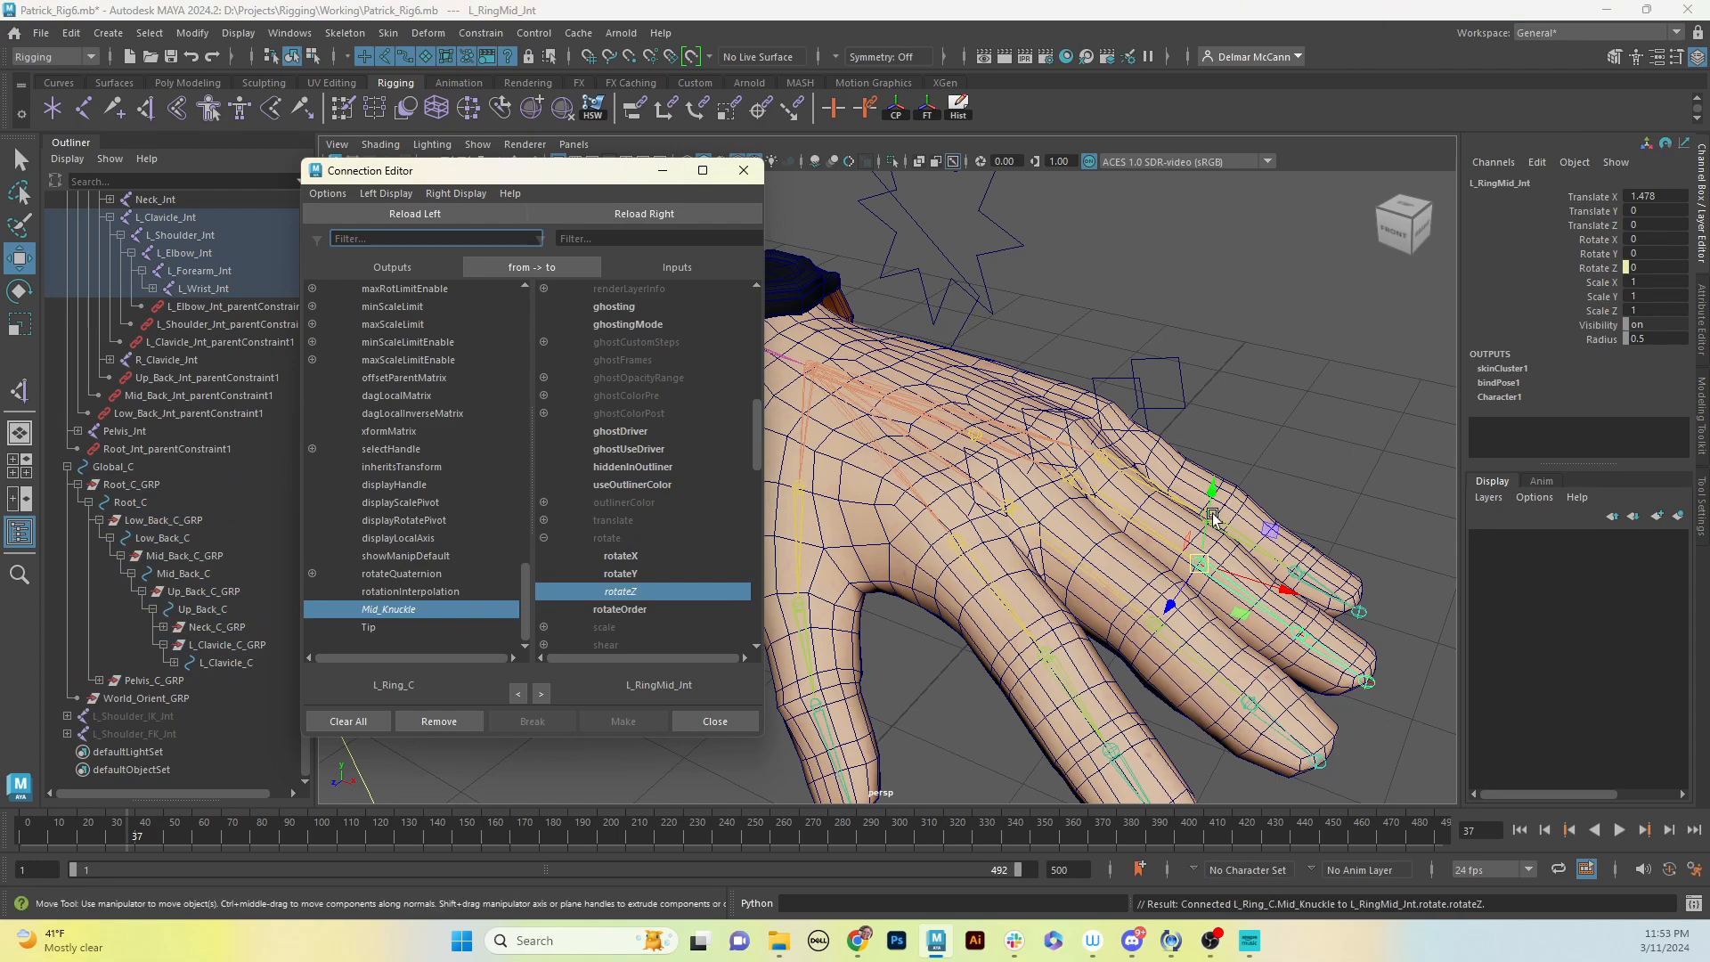
# Step: Load the left ring finger's tip joint as the target and connect L_Ring_C's Tip attribute to its rotateZ
pyautogui.click(1314, 640)
pyautogui.click(644, 214)
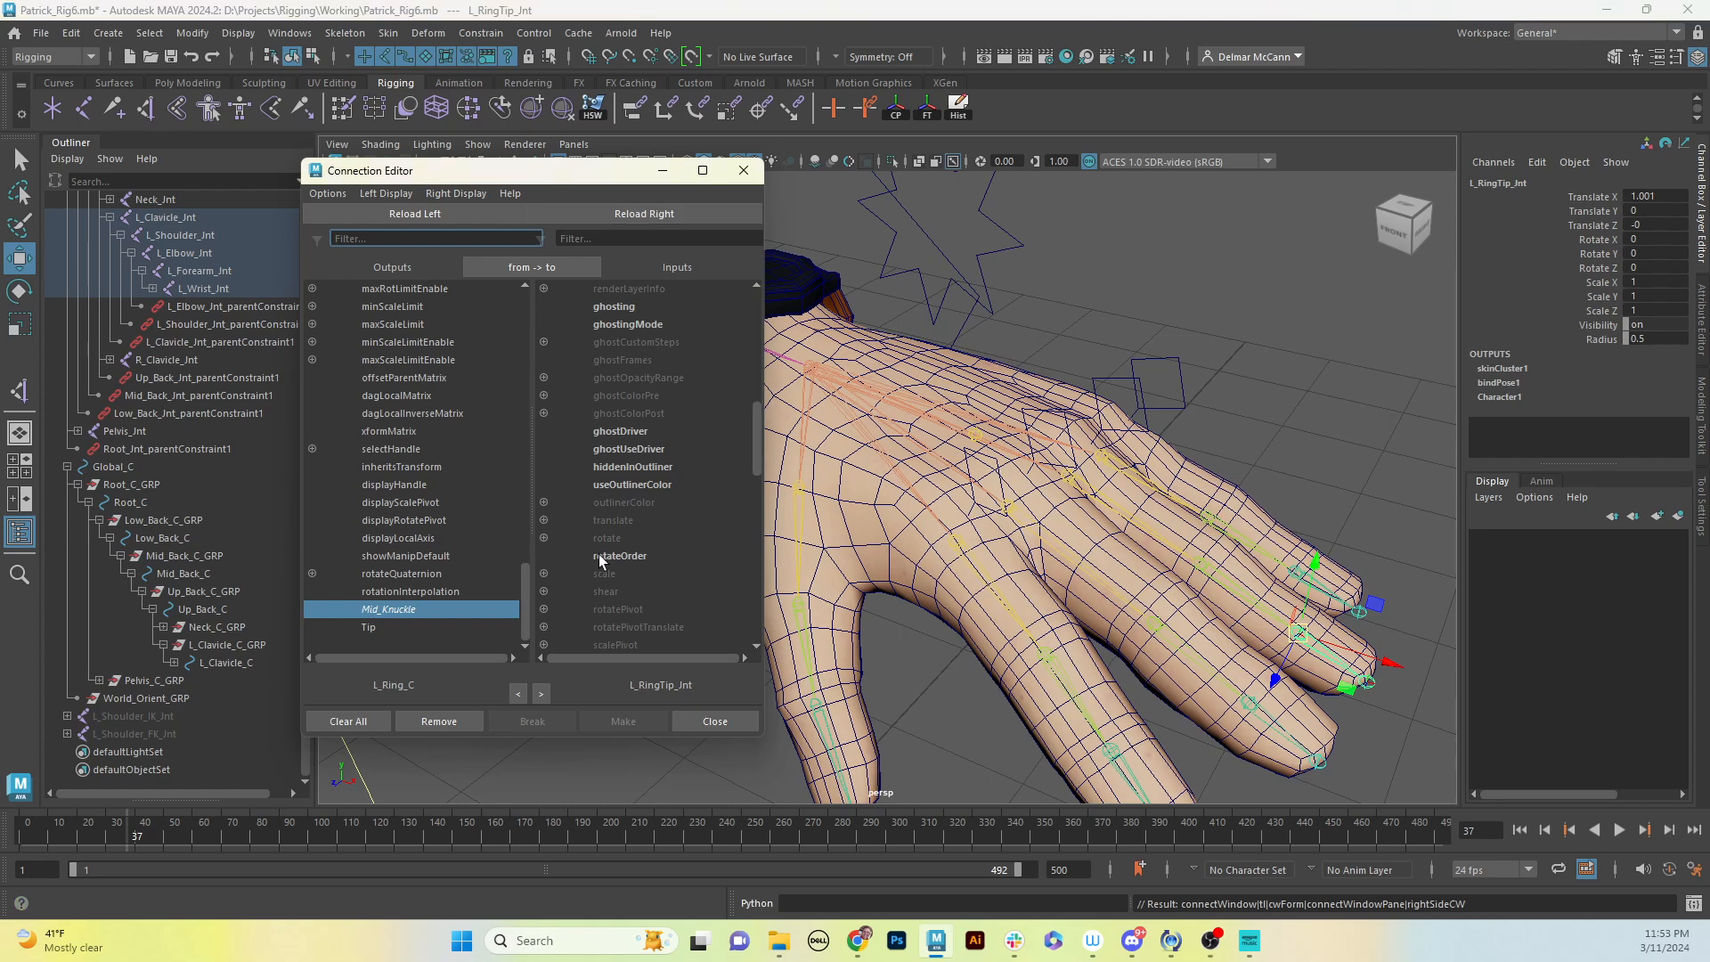
pyautogui.click(543, 537)
pyautogui.click(385, 628)
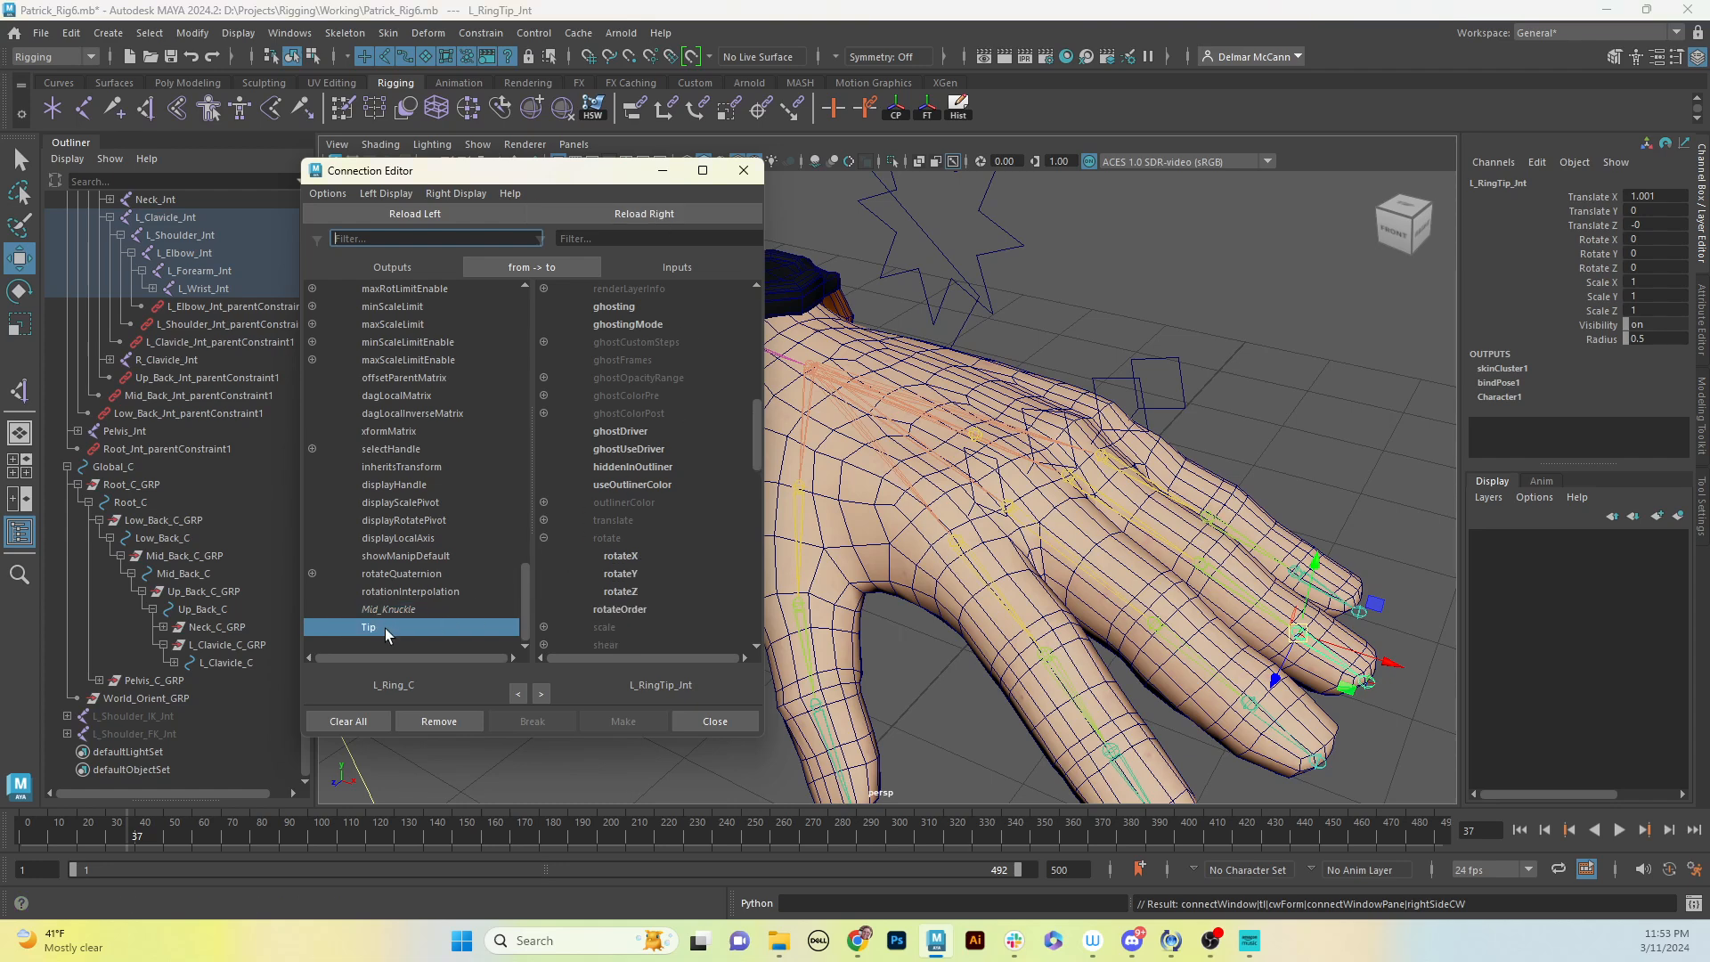
pyautogui.click(621, 592)
# Step: Load L_Pinky_C as the source and connect its Mid_Knuckle attribute to the left pinky mid joint's rotateZ
pyautogui.click(1185, 398)
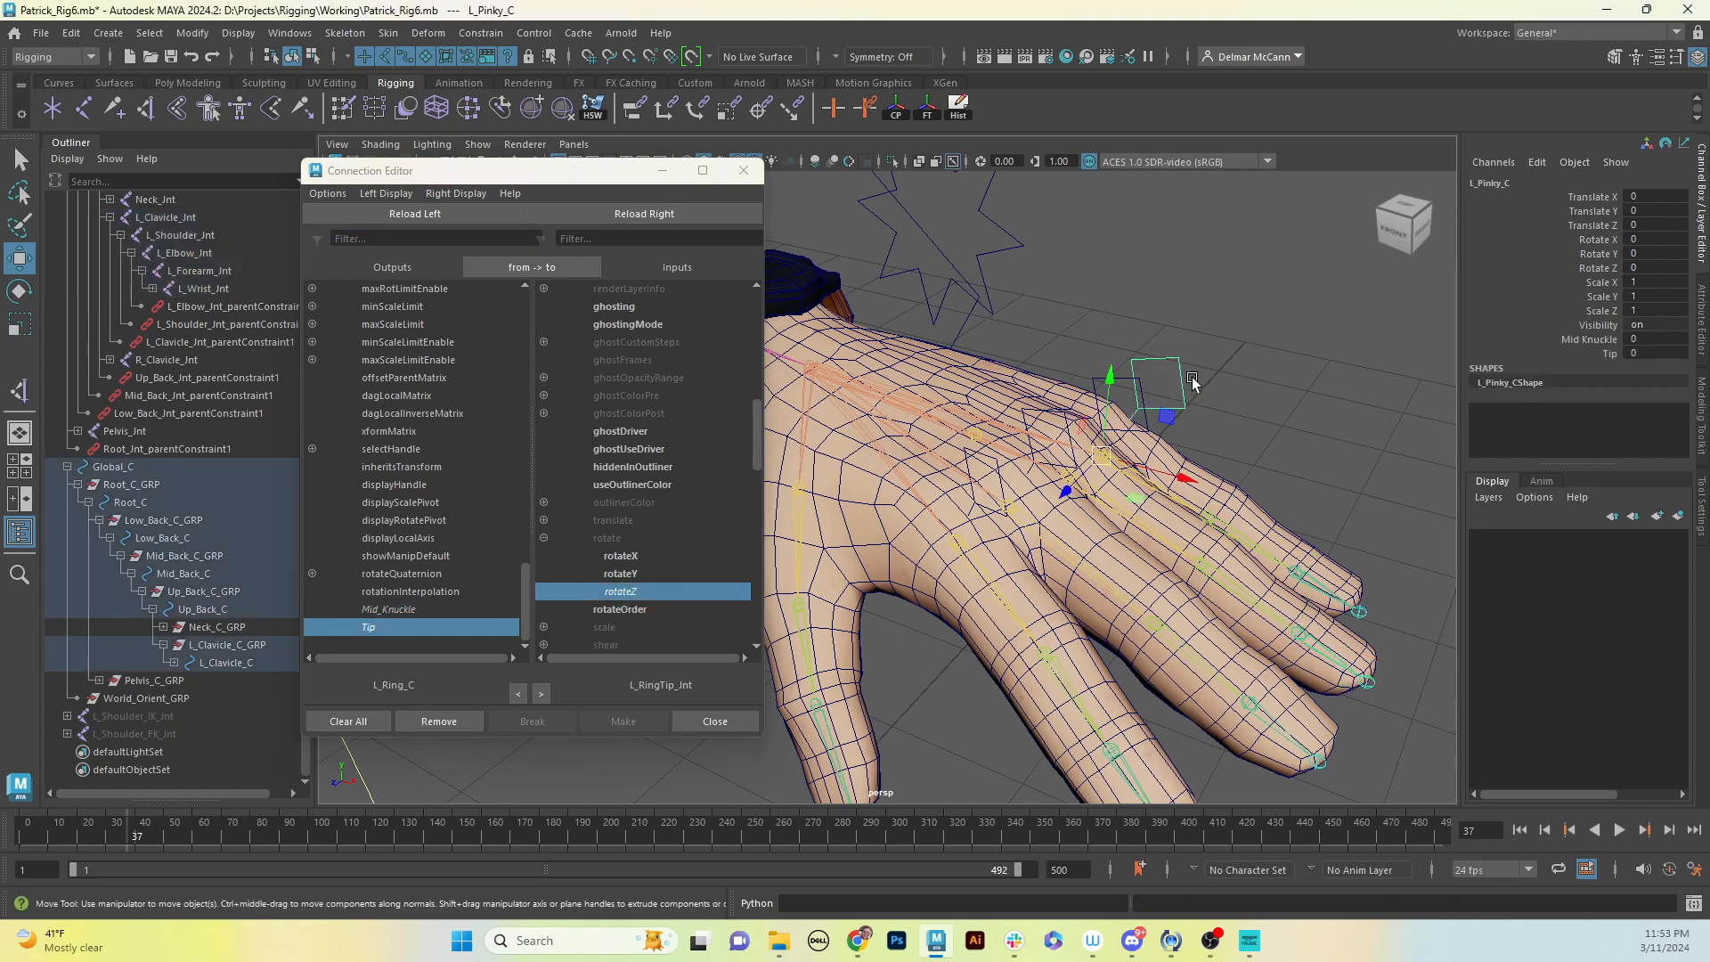
pyautogui.click(415, 213)
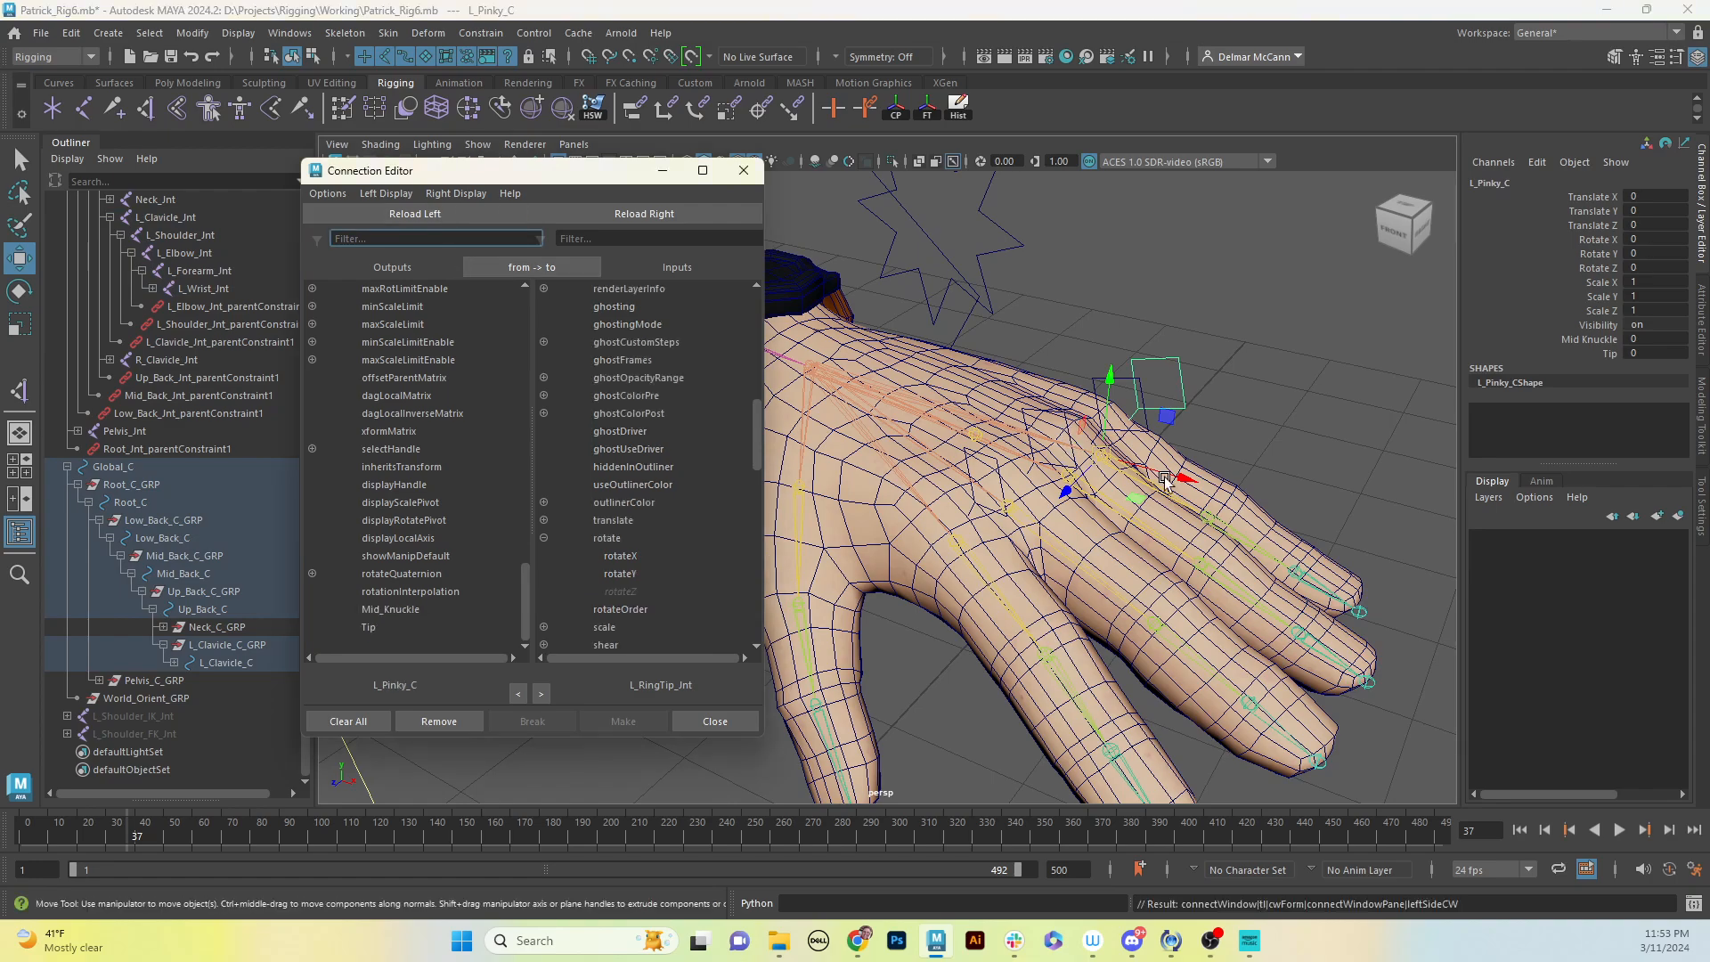
pyautogui.keyDown('alt'); pyautogui.moveTo(1189, 514); pyautogui.dragTo(1266, 508); pyautogui.keyUp('alt')
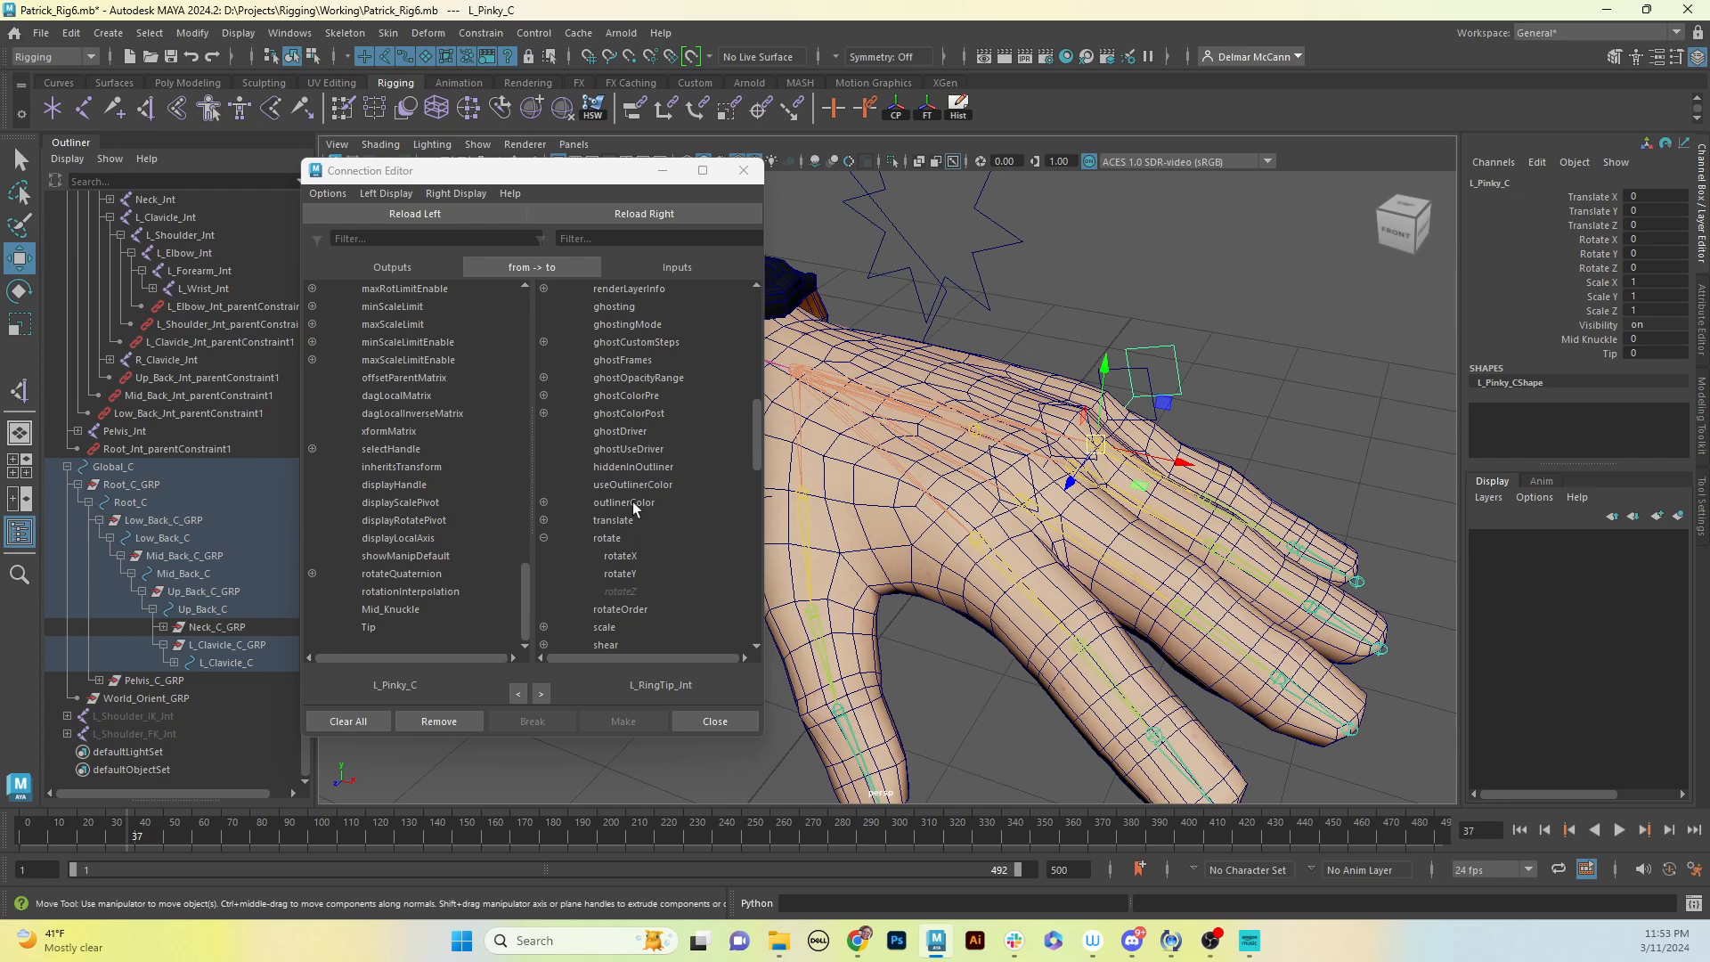
pyautogui.click(1245, 523)
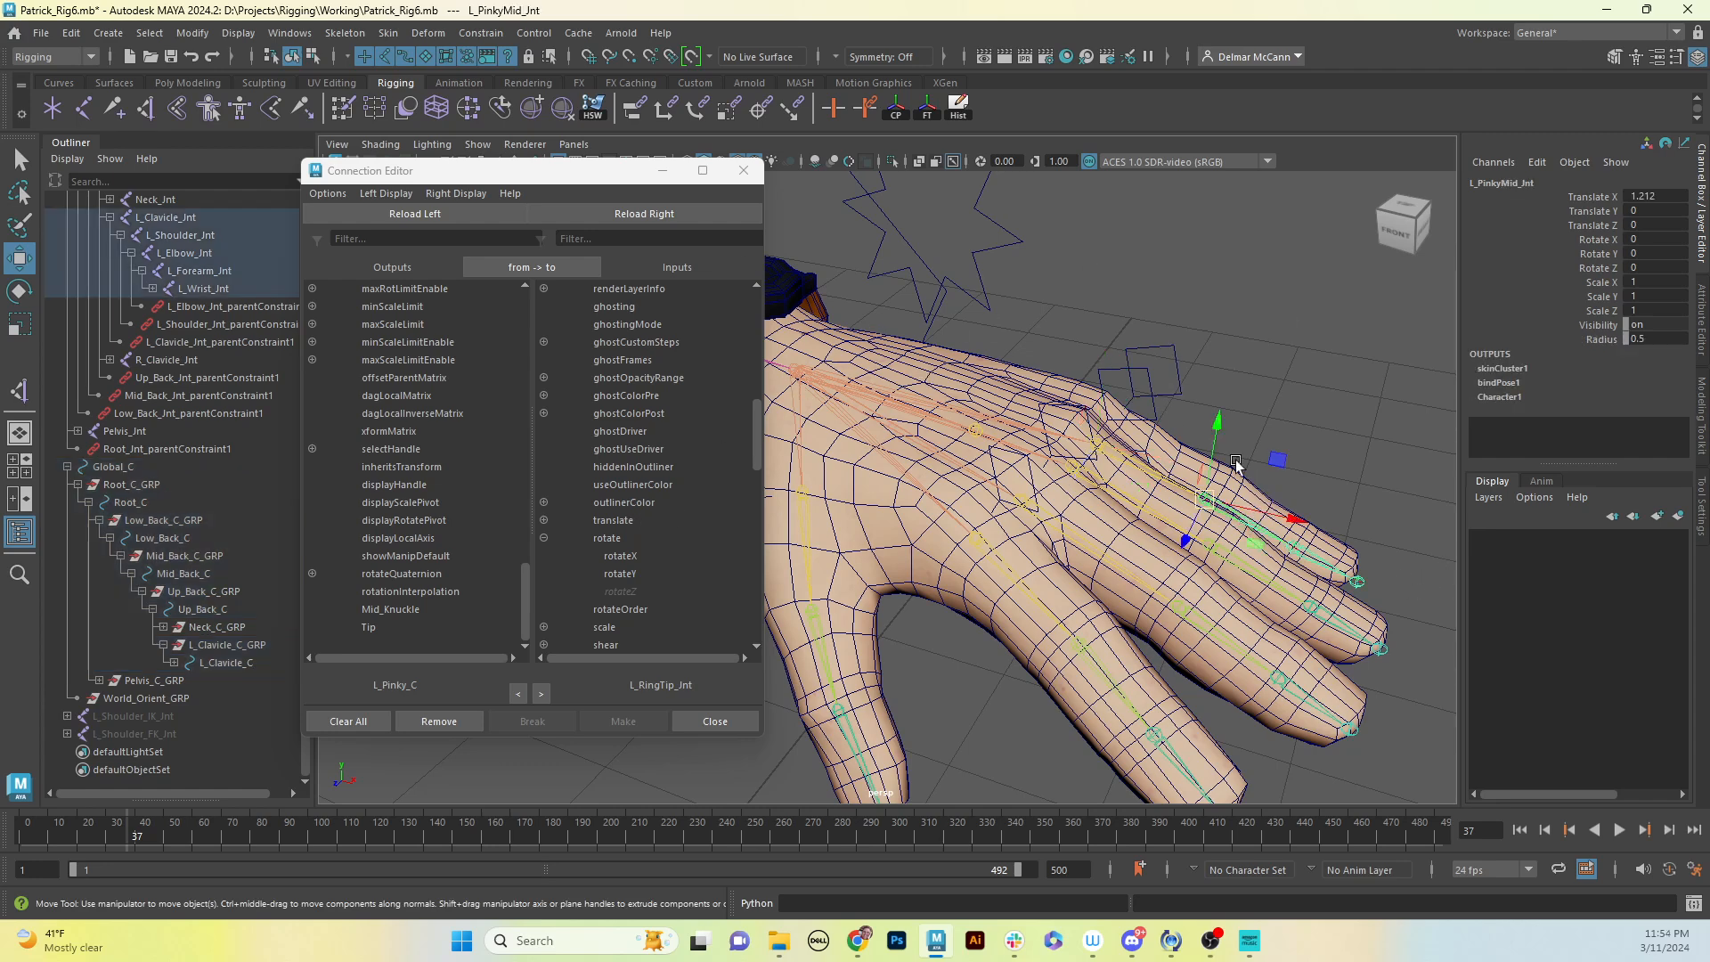
pyautogui.click(679, 218)
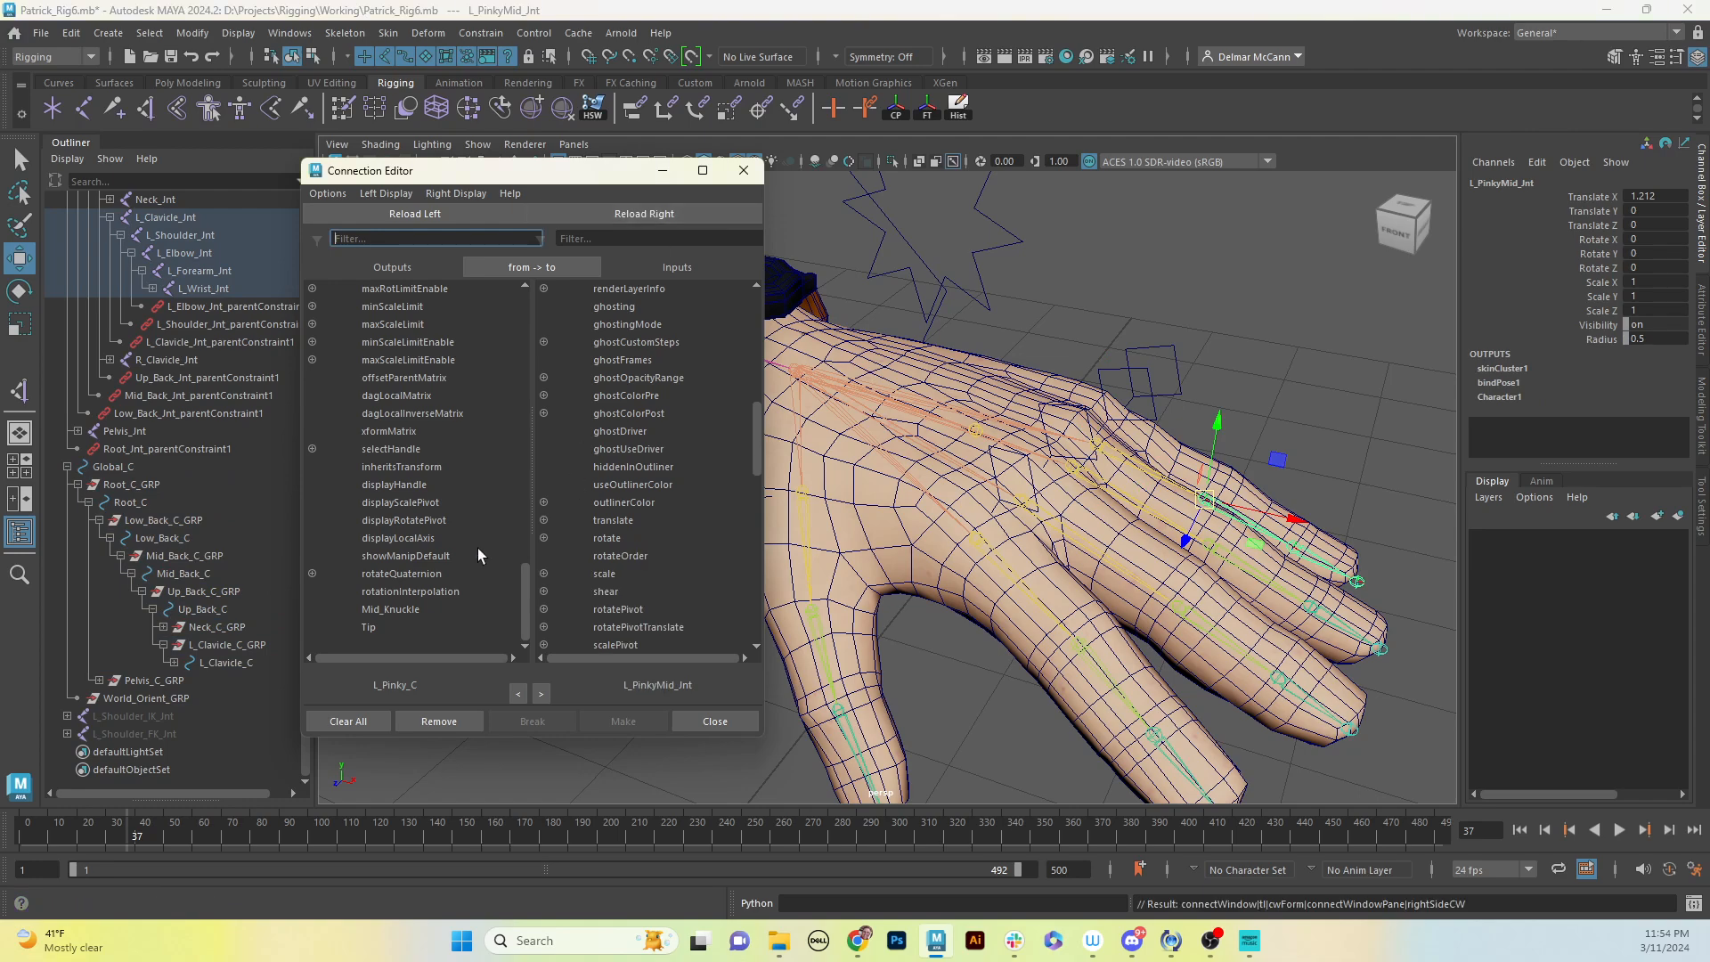
pyautogui.click(403, 610)
pyautogui.click(544, 539)
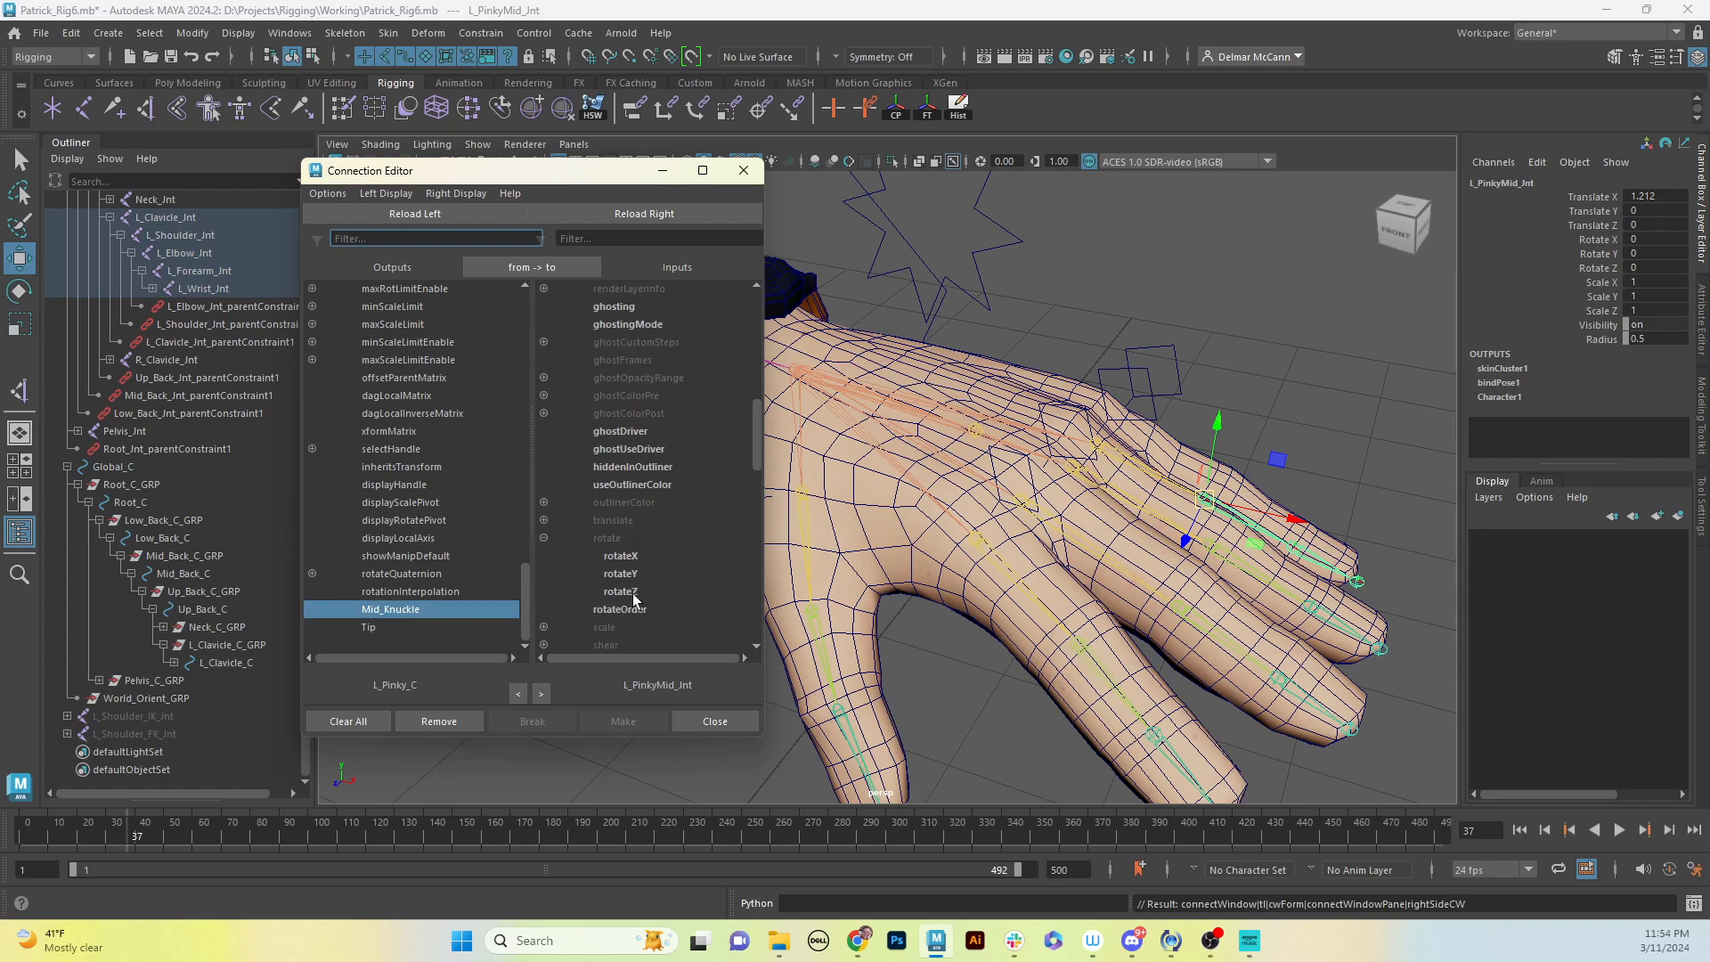
pyautogui.click(632, 592)
# Step: Load the left pinky's tip joint as the target and connect L_Pinky_C's Tip attribute to its rotateZ
pyautogui.click(1327, 570)
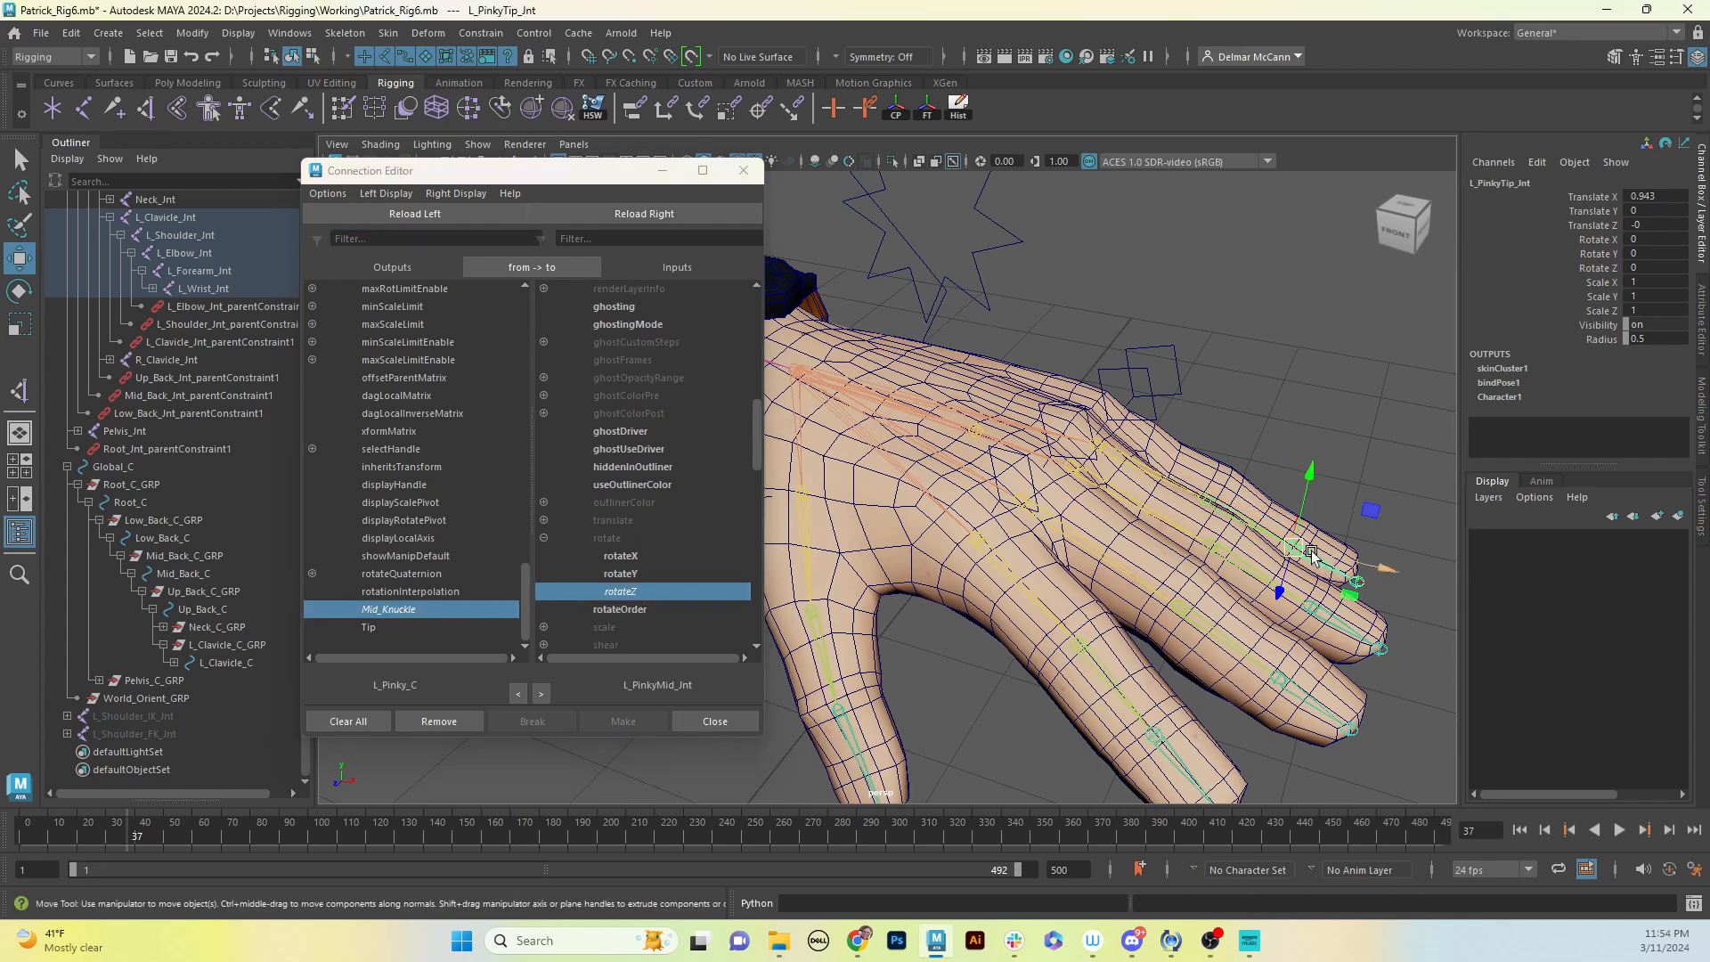
pyautogui.click(638, 217)
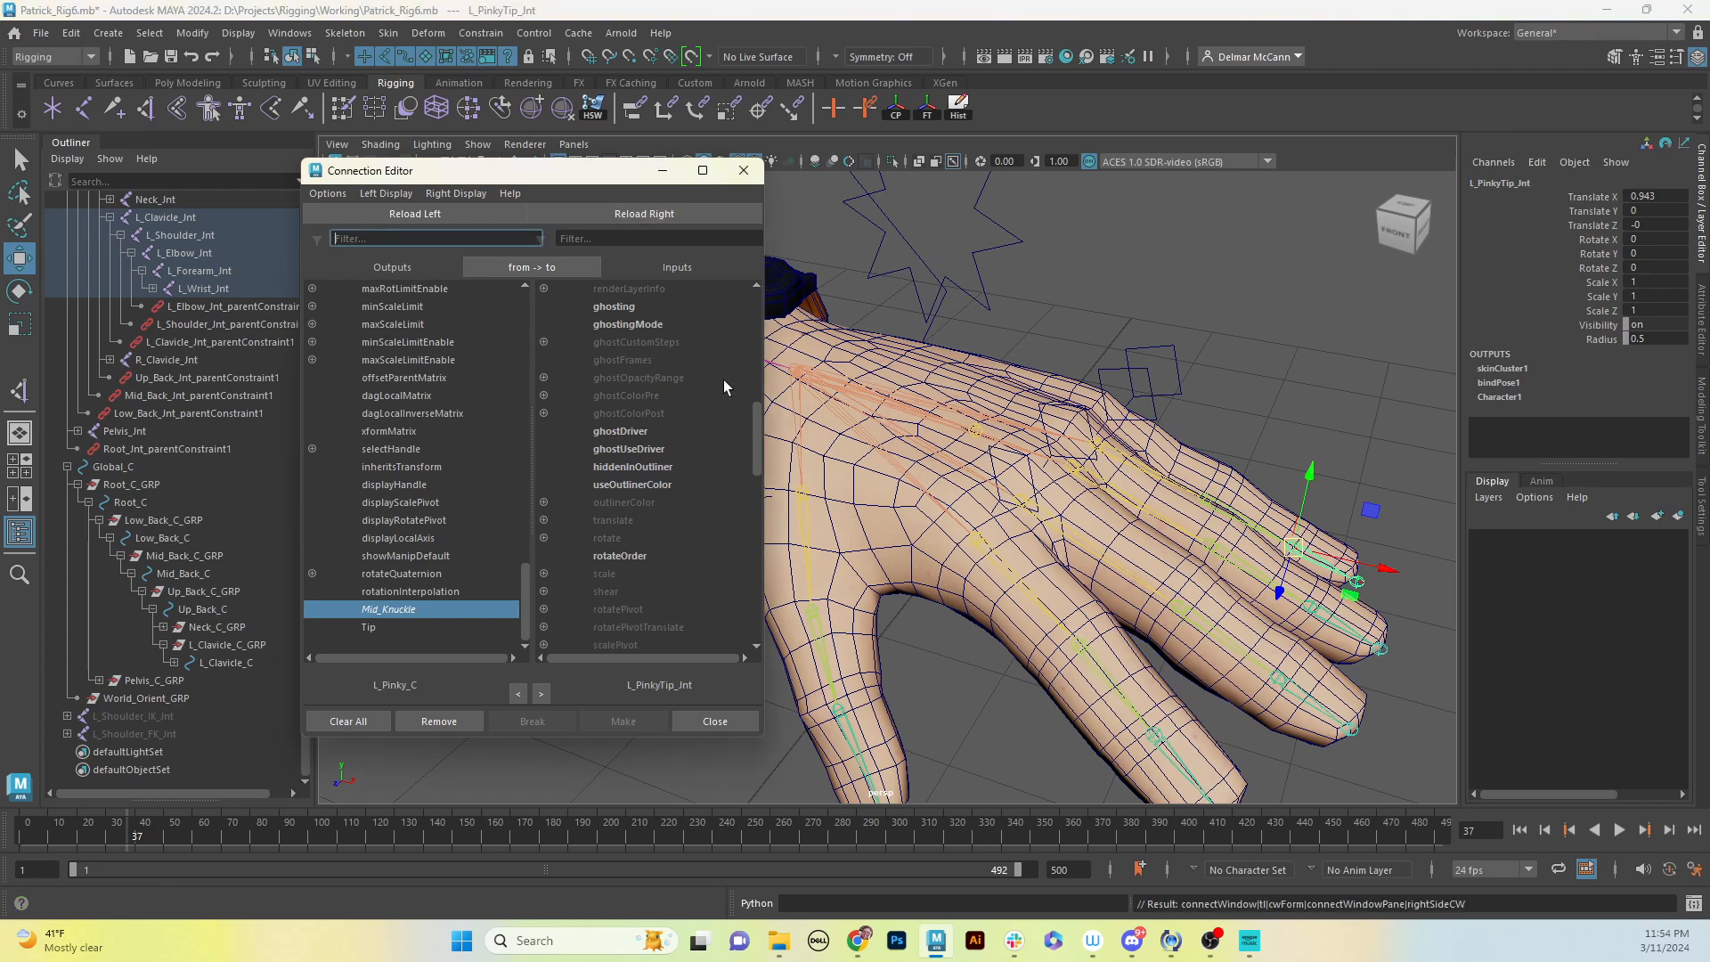
pyautogui.click(545, 539)
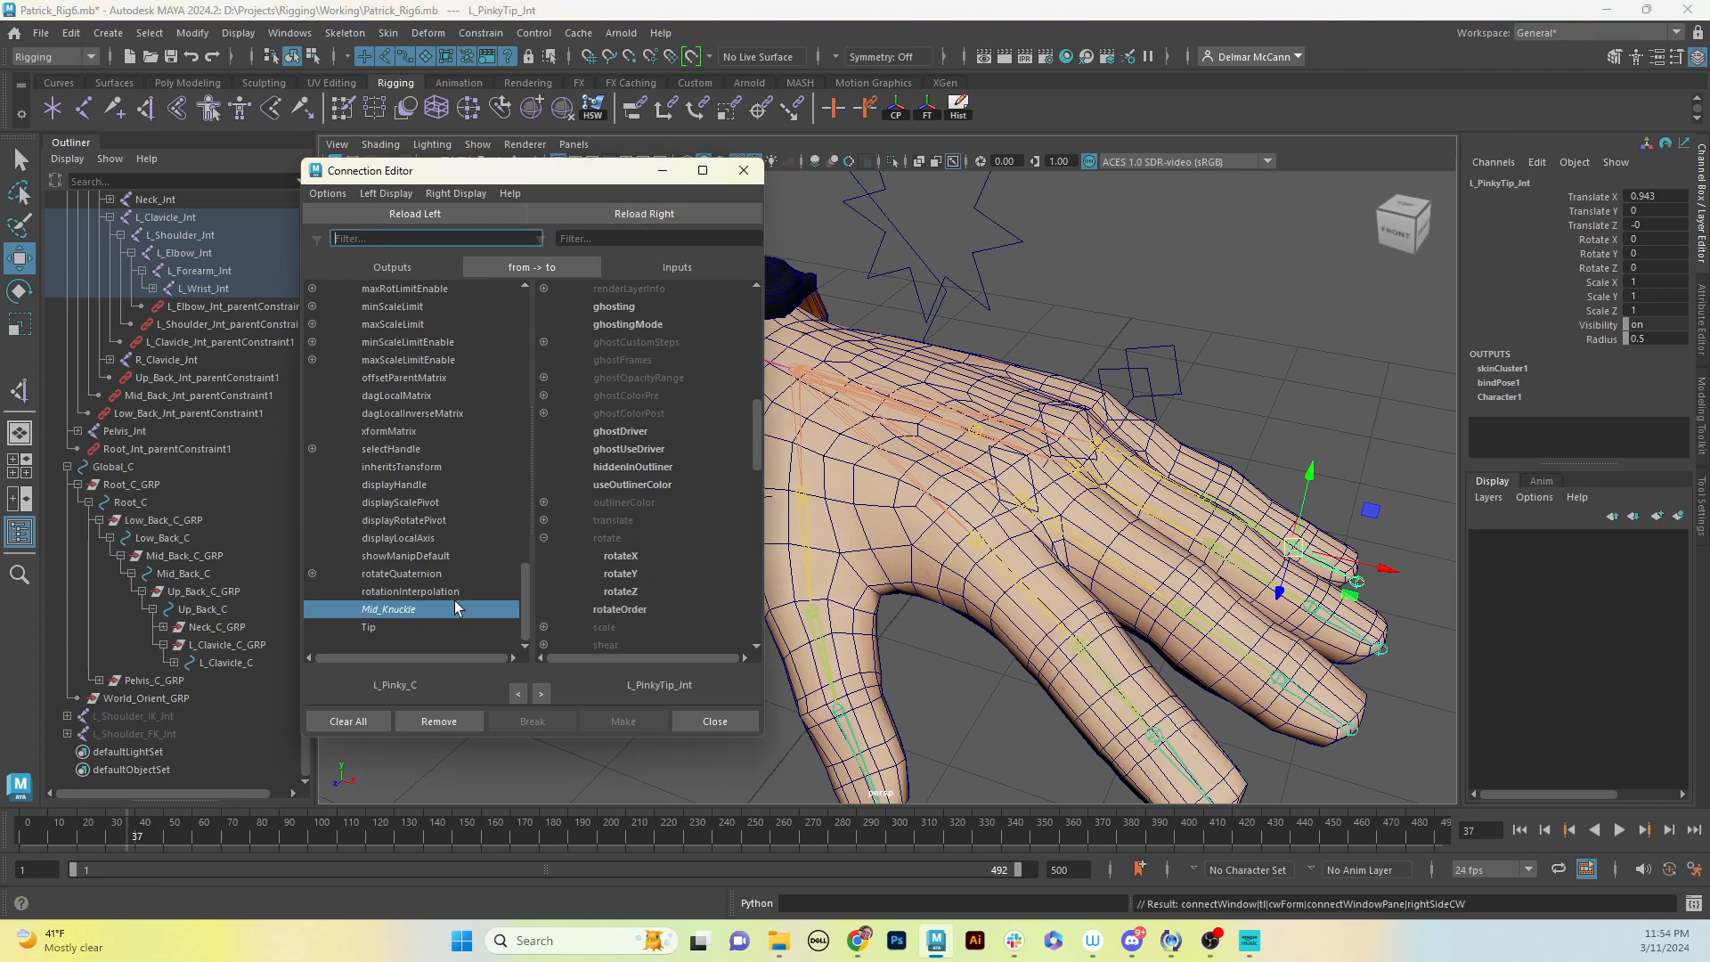
pyautogui.click(370, 628)
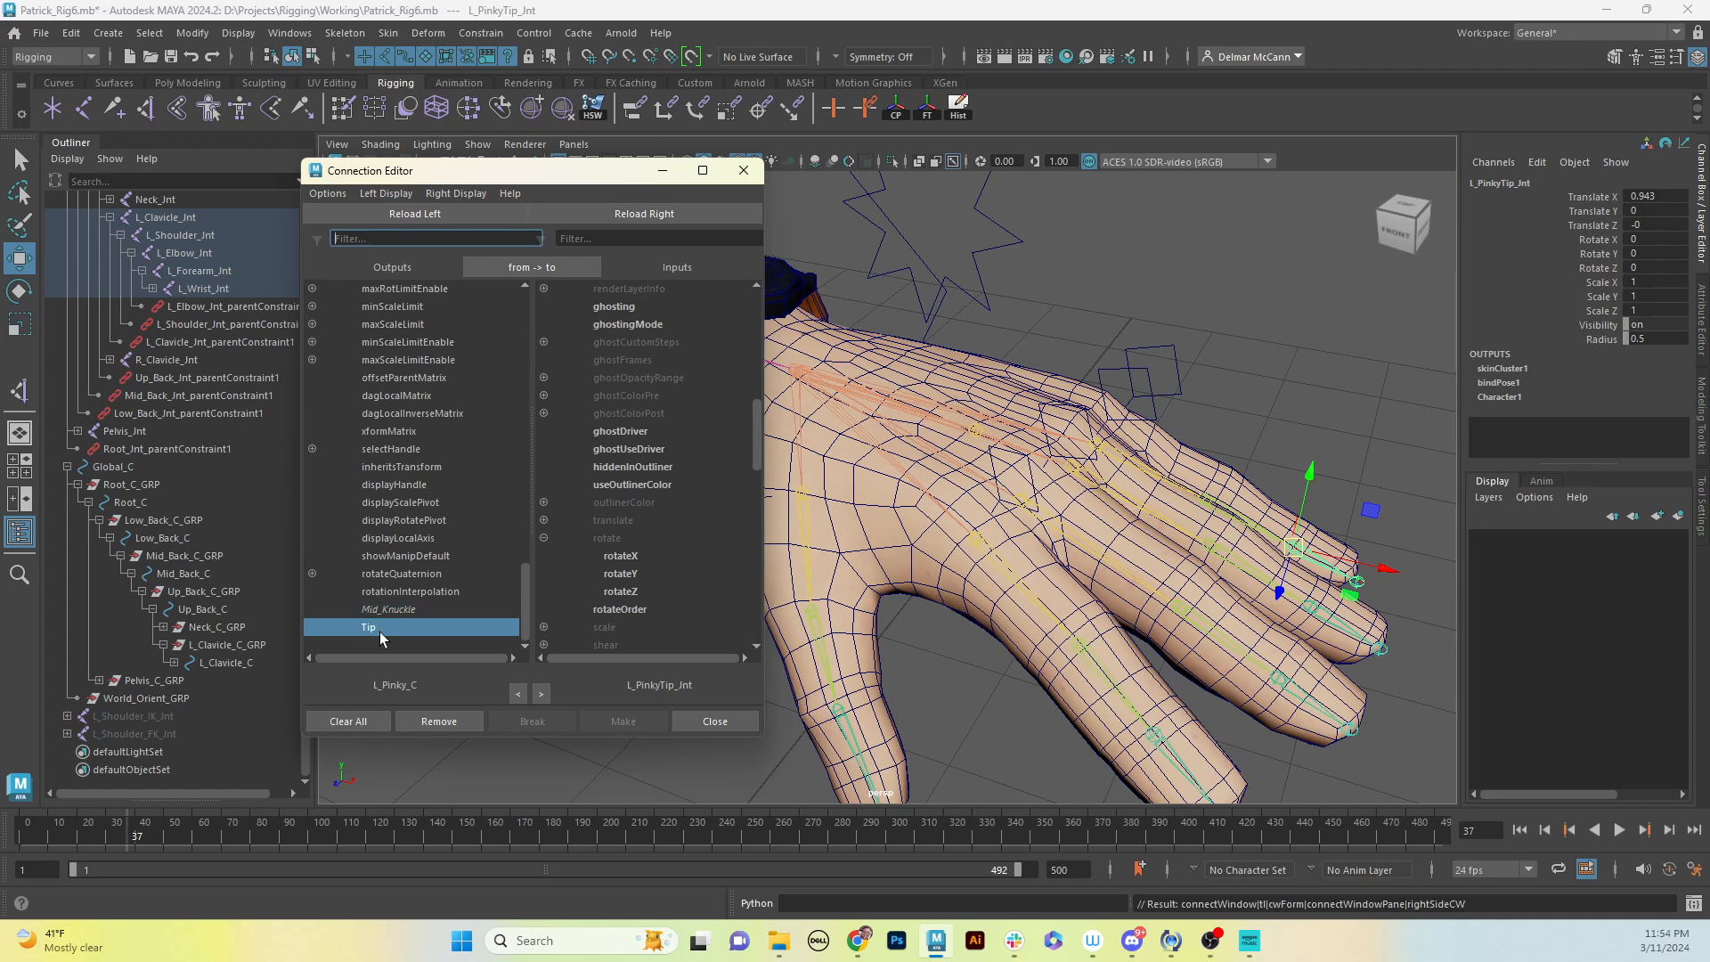
pyautogui.click(620, 592)
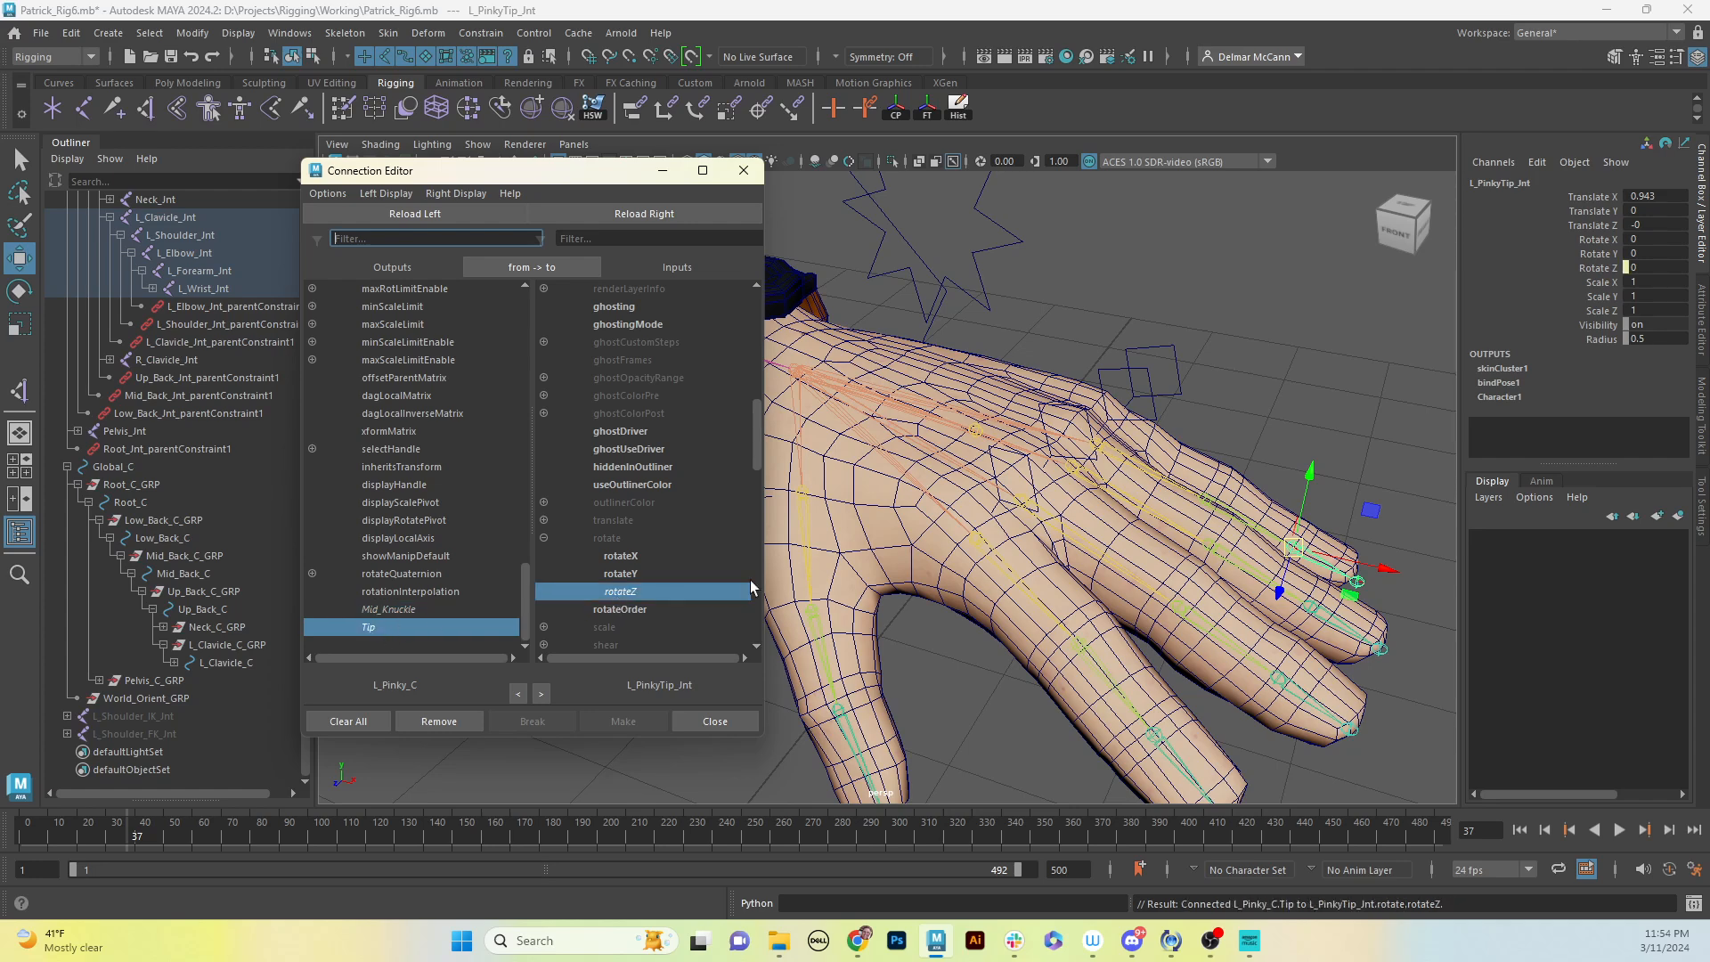
# Step: Test-rotate the left thumb's mid joint to check its bending axis and undo the rotation
pyautogui.keyDown('alt'); pyautogui.moveTo(938, 544); pyautogui.dragTo(1075, 532, button='middle'); pyautogui.keyUp('alt')
pyautogui.click(1004, 576)
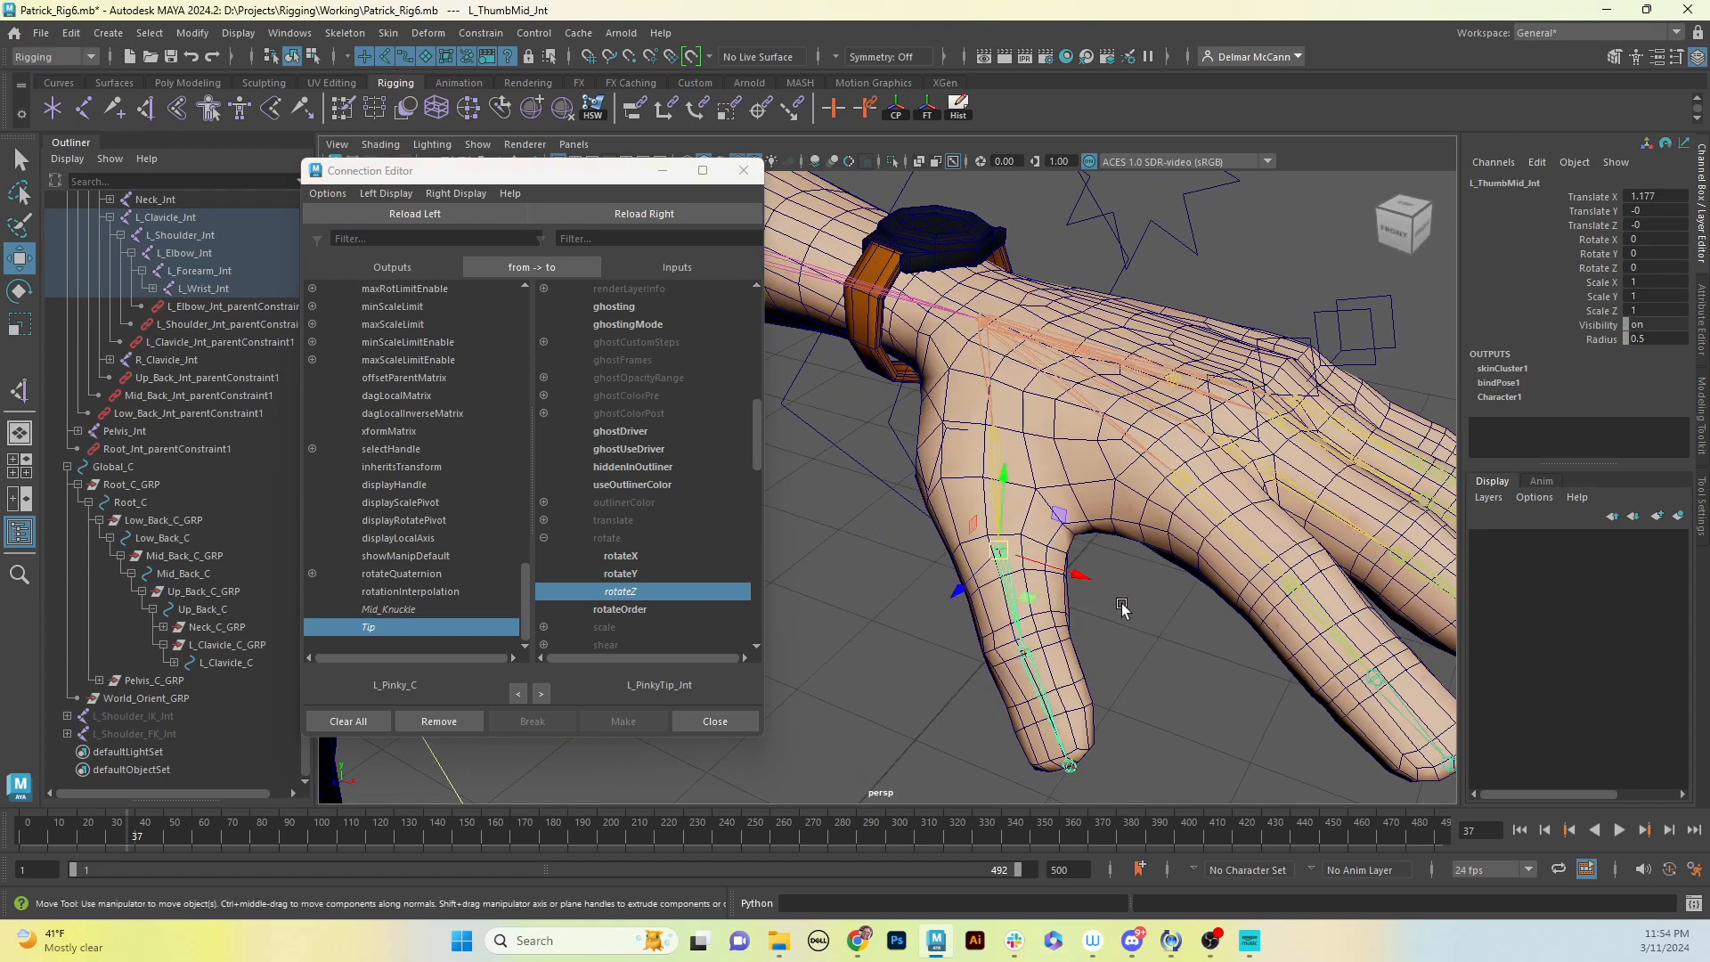
pyautogui.keyDown('alt'); pyautogui.moveTo(1119, 601); pyautogui.dragTo(1004, 374); pyautogui.keyUp('alt')
pyautogui.press('e')
pyautogui.hotkey('ctrl', 'z')
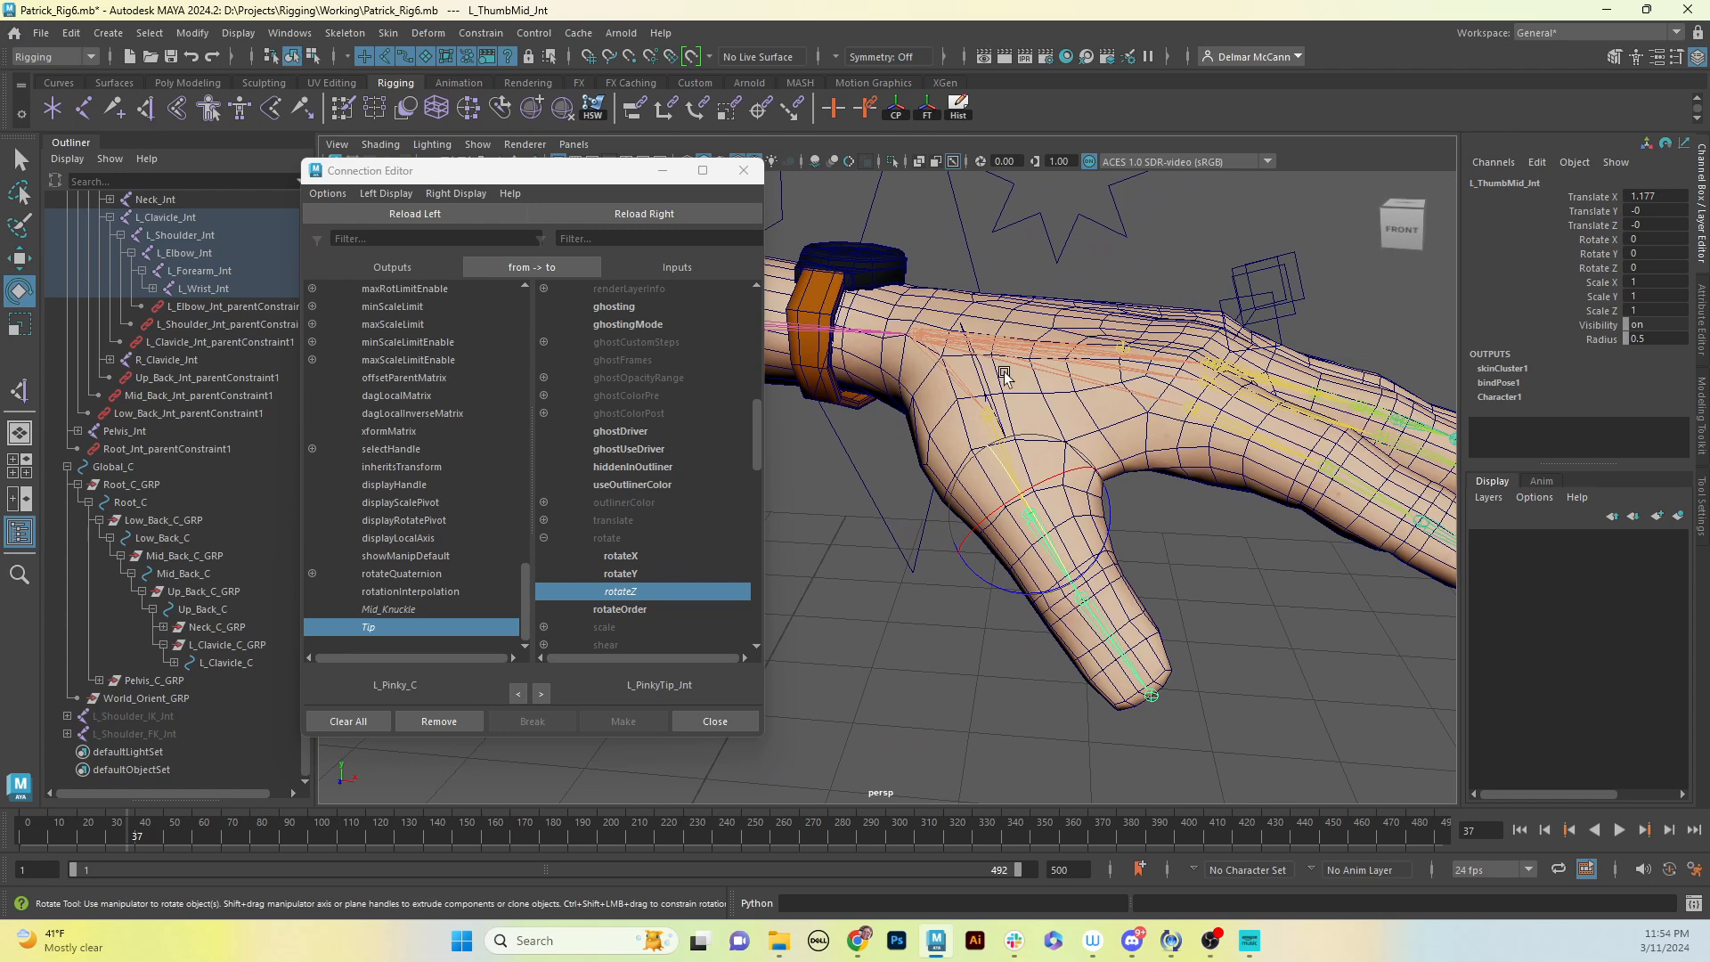
# Step: Load L_Thumb_C as the source and connect its Mid_Knuckle attribute to the left thumb mid joint's rotateY
pyautogui.click(986, 372)
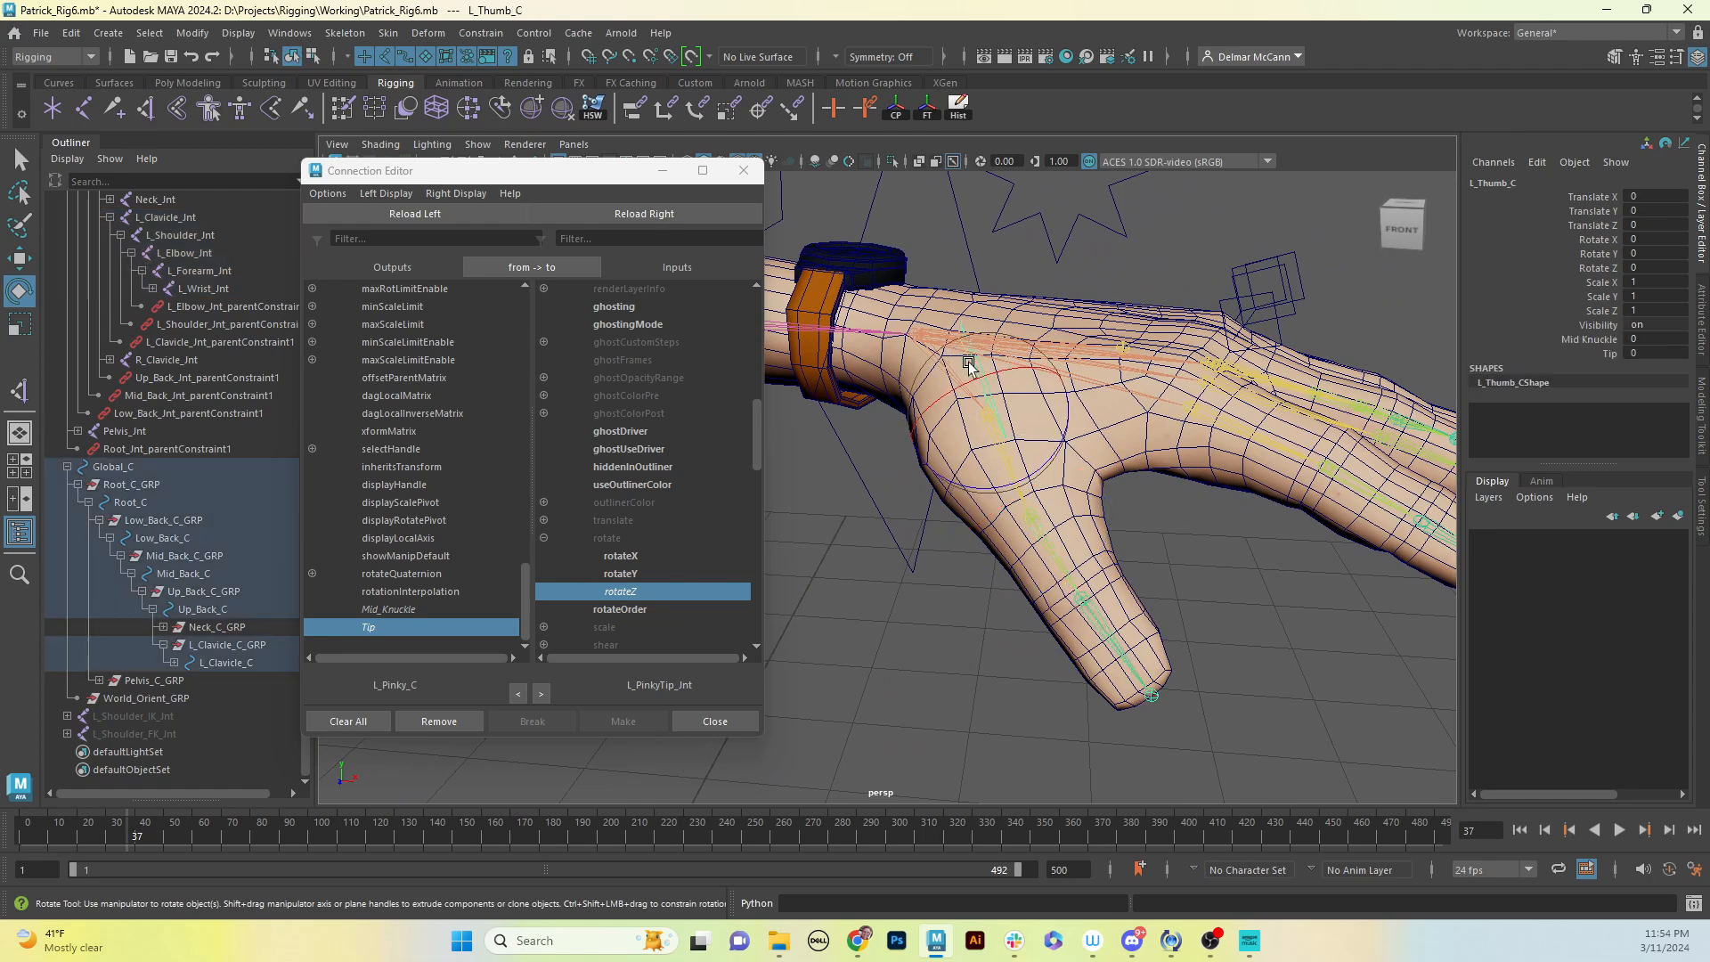
pyautogui.click(425, 216)
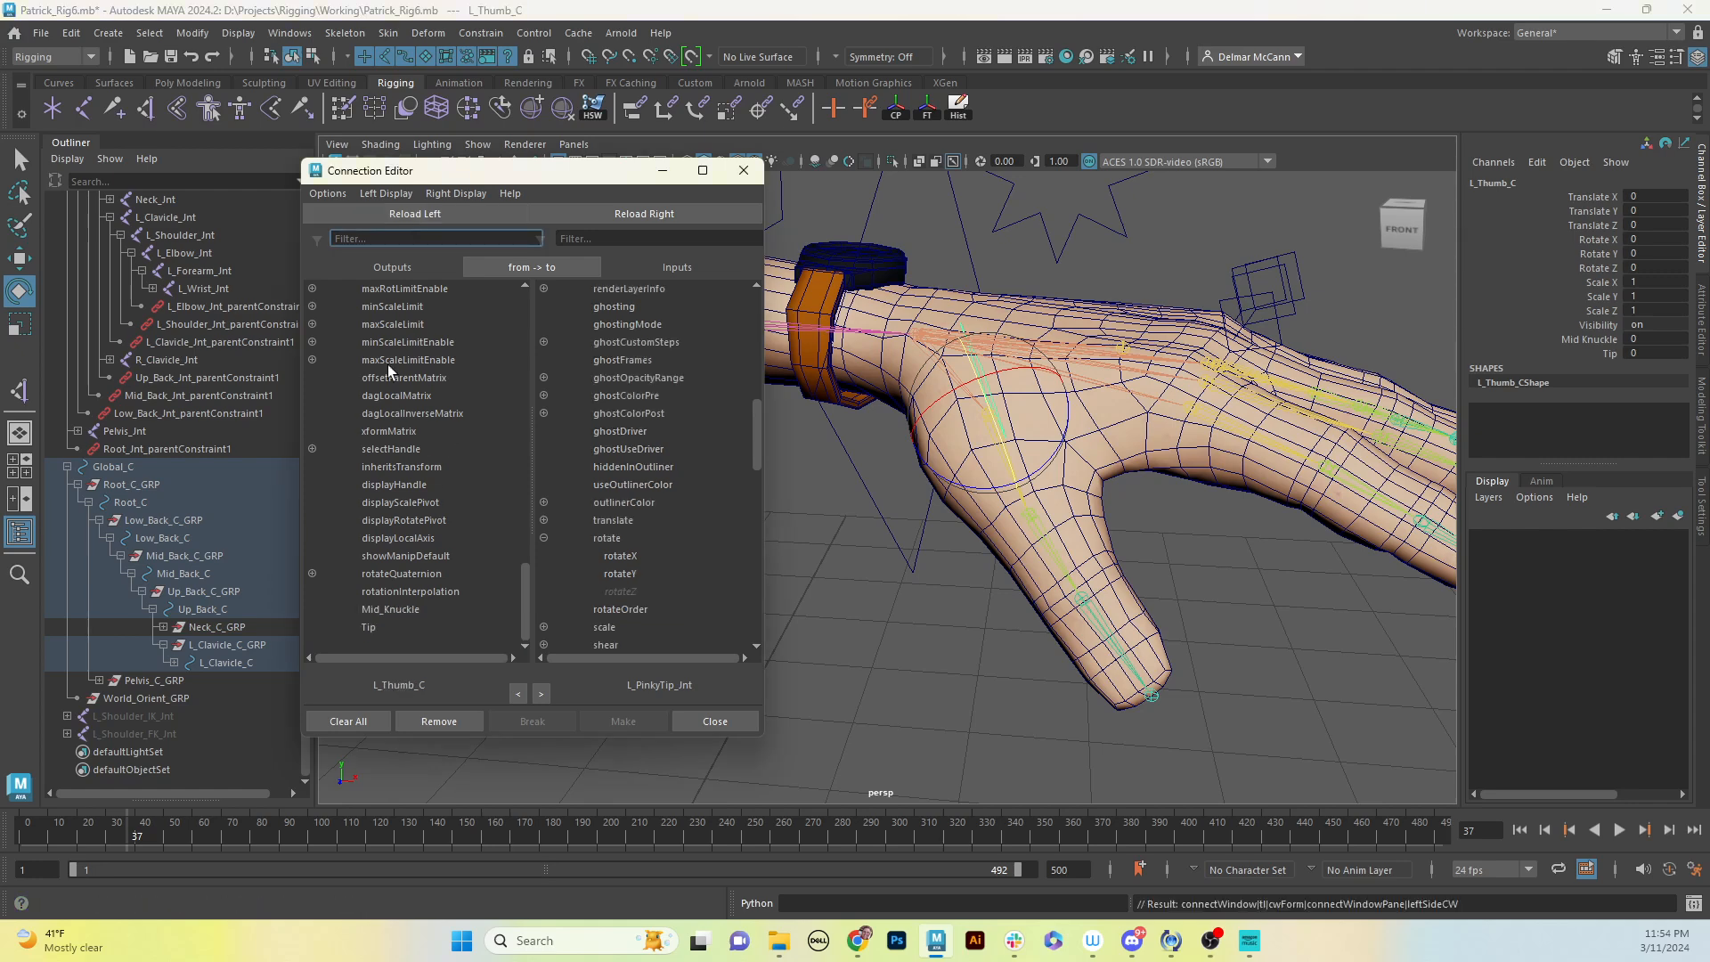
pyautogui.click(1064, 552)
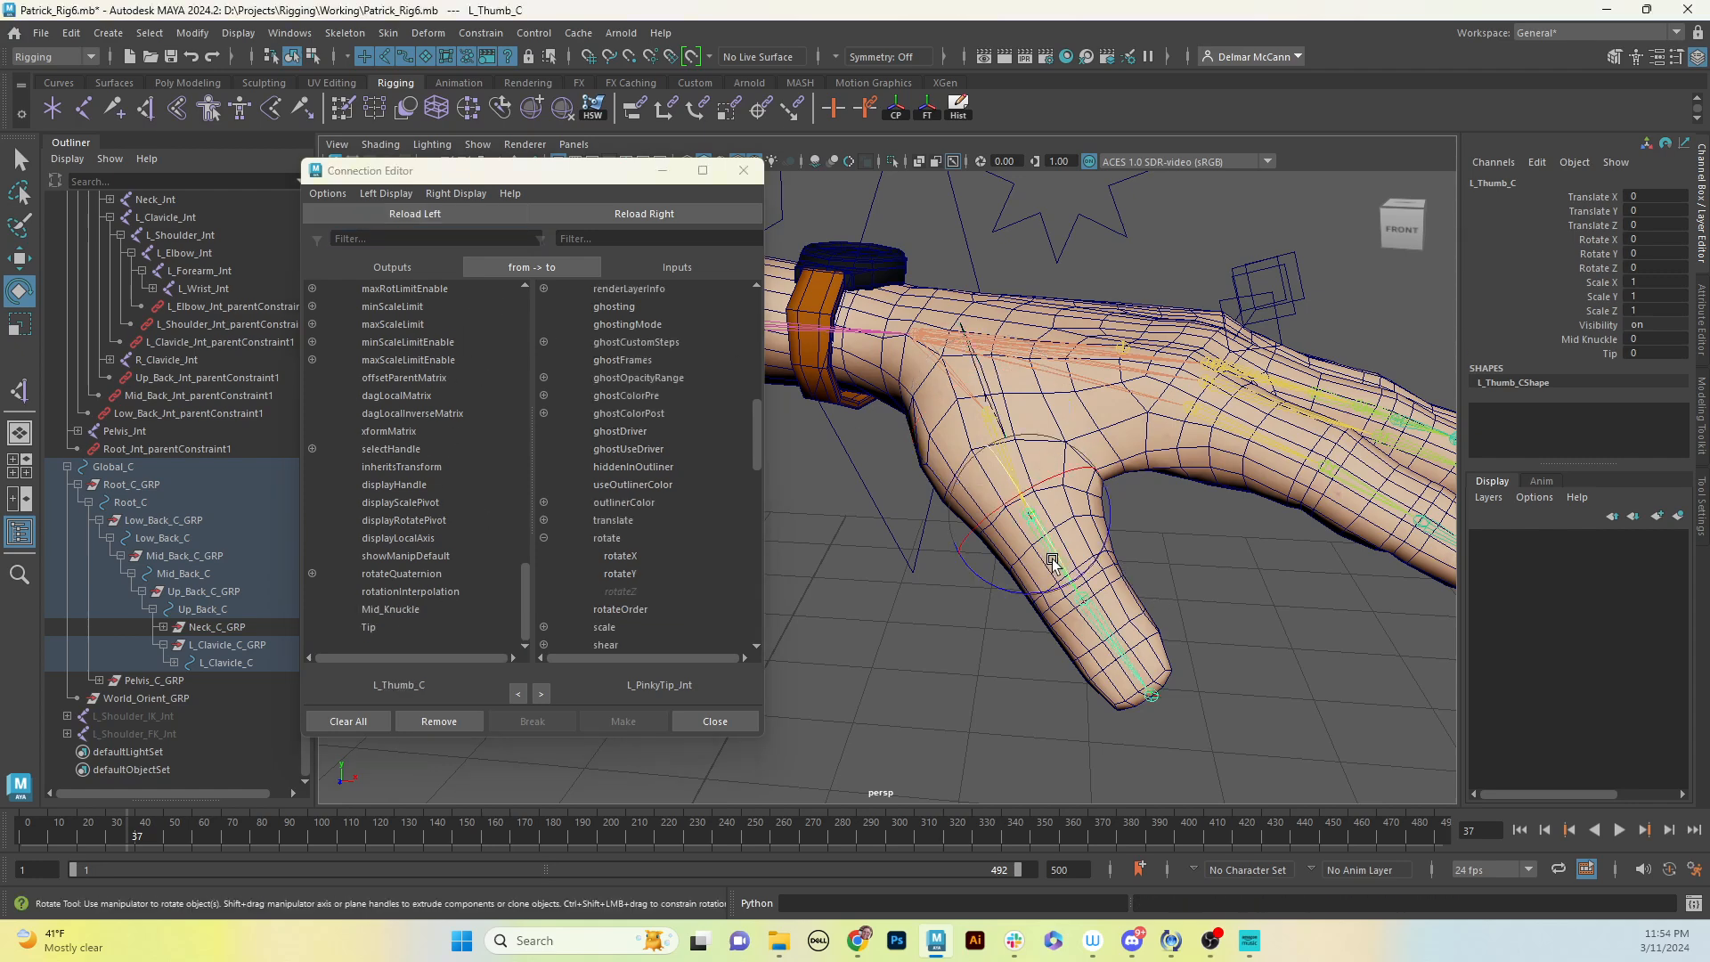
pyautogui.click(638, 215)
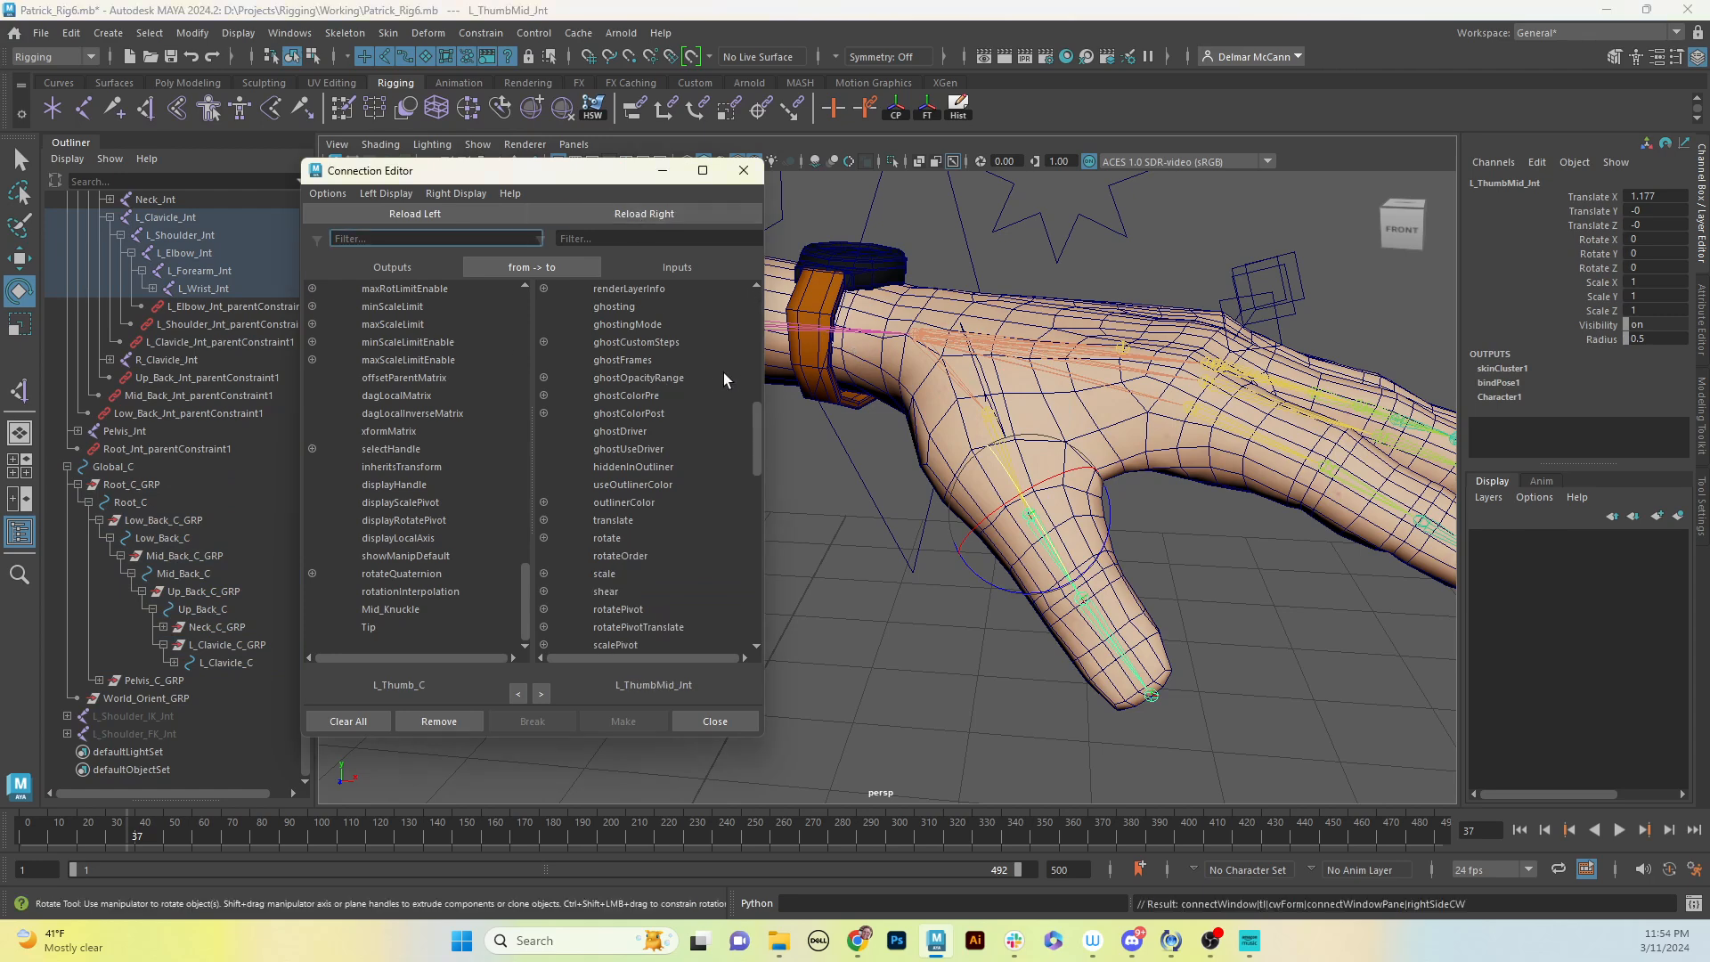
pyautogui.click(409, 610)
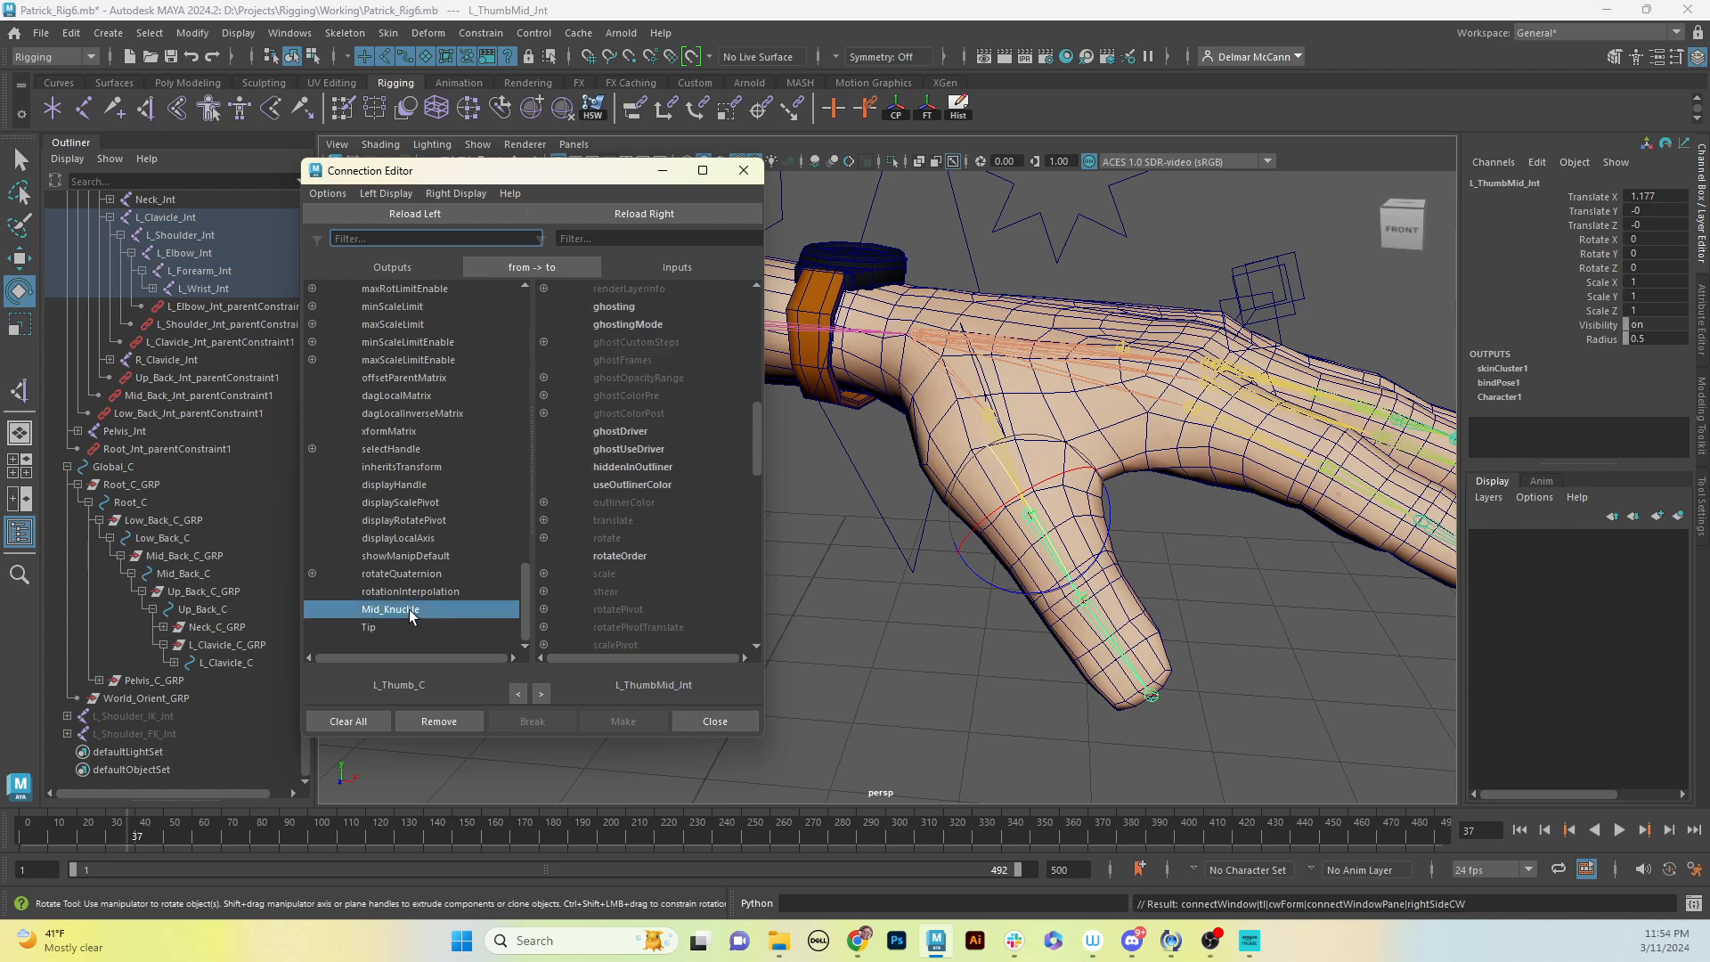
pyautogui.click(544, 538)
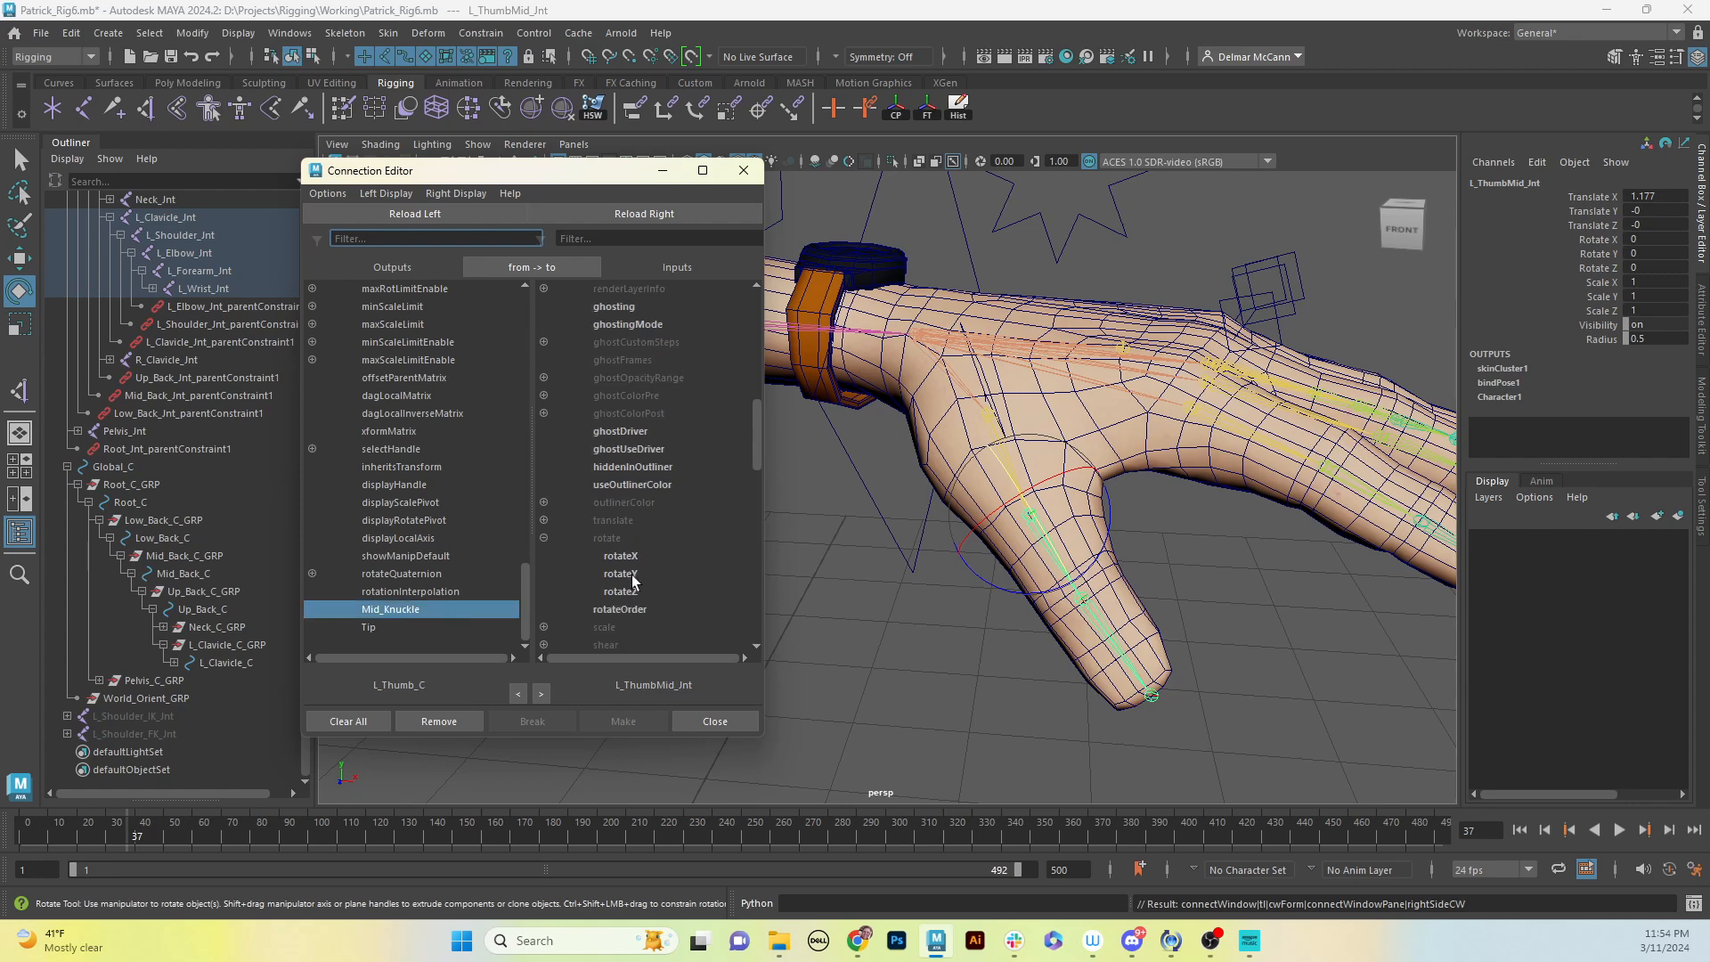
pyautogui.click(632, 575)
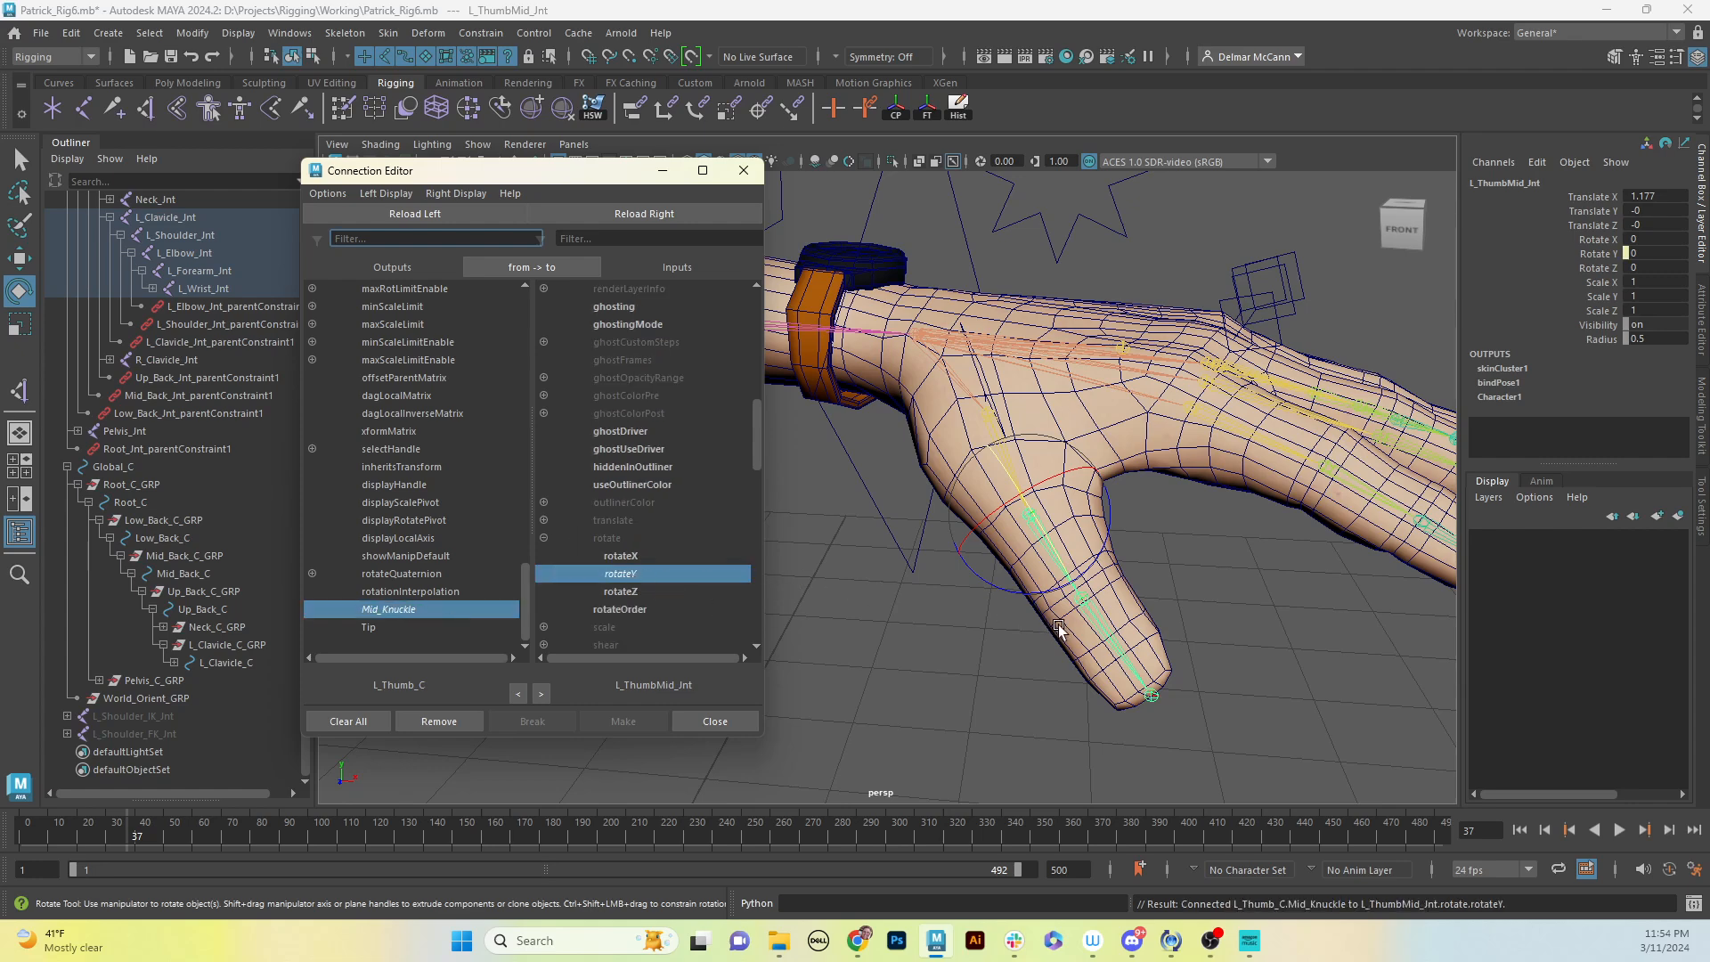
# Step: Load the left thumb's tip joint as the target, connect L_Thumb_C's Tip attribute to its rotateY, and clear the selection
pyautogui.click(1101, 634)
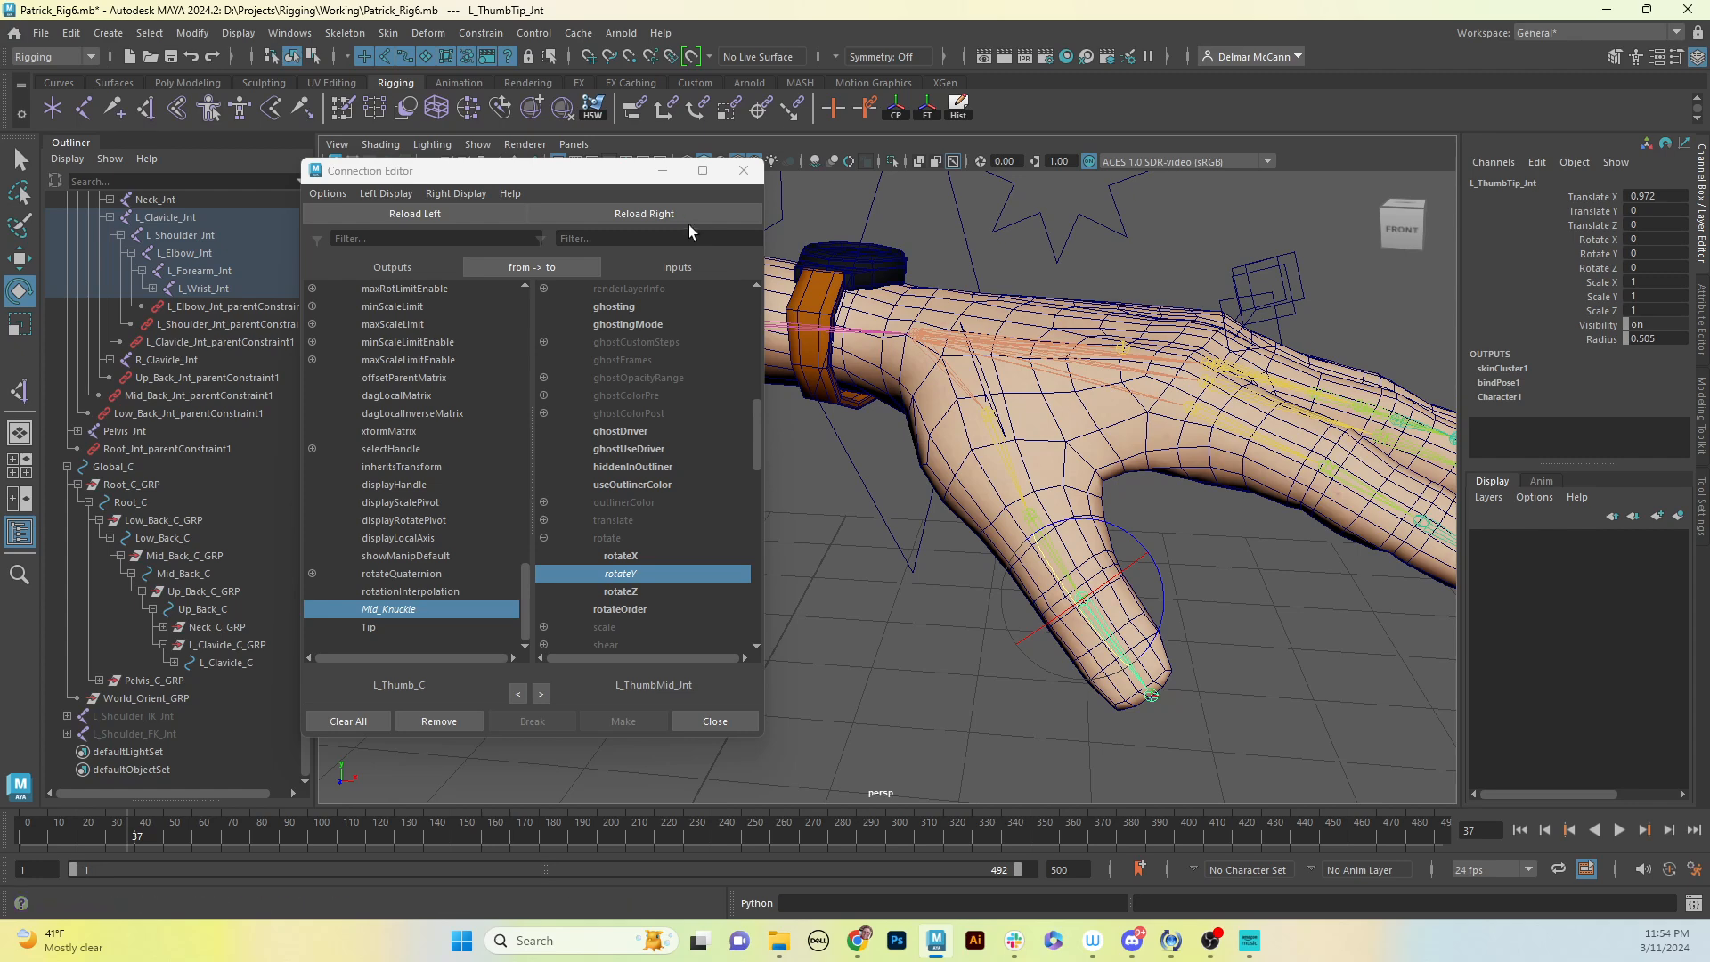
pyautogui.click(664, 217)
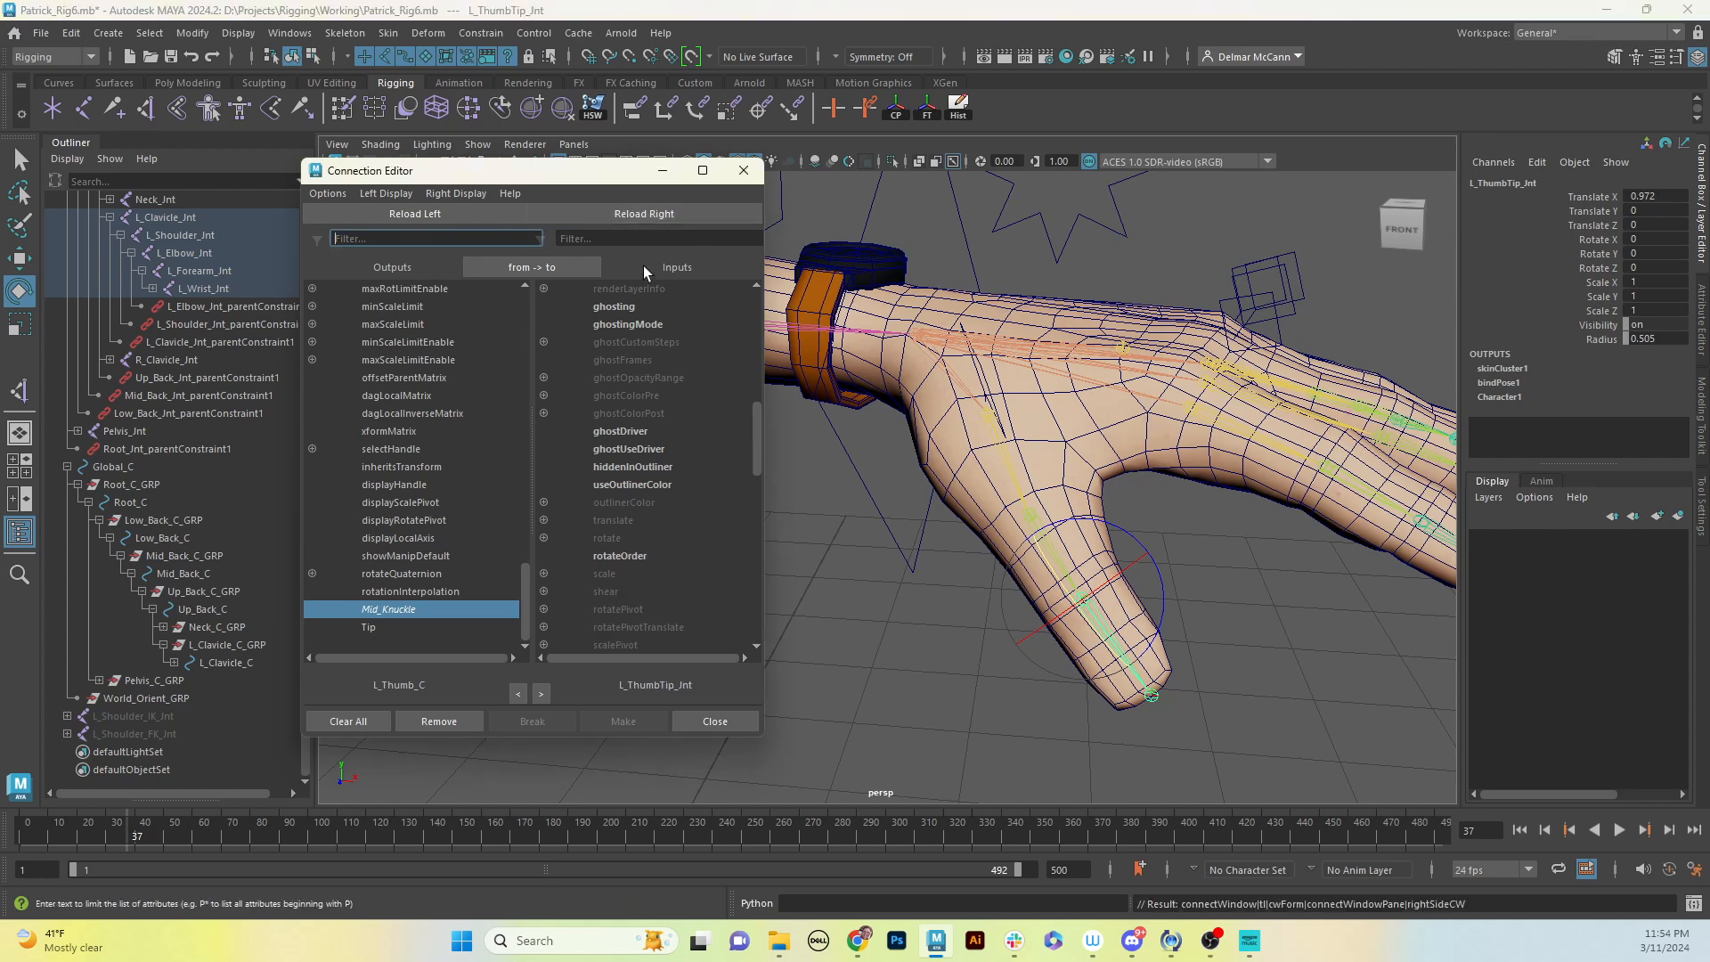
pyautogui.click(543, 538)
pyautogui.click(406, 629)
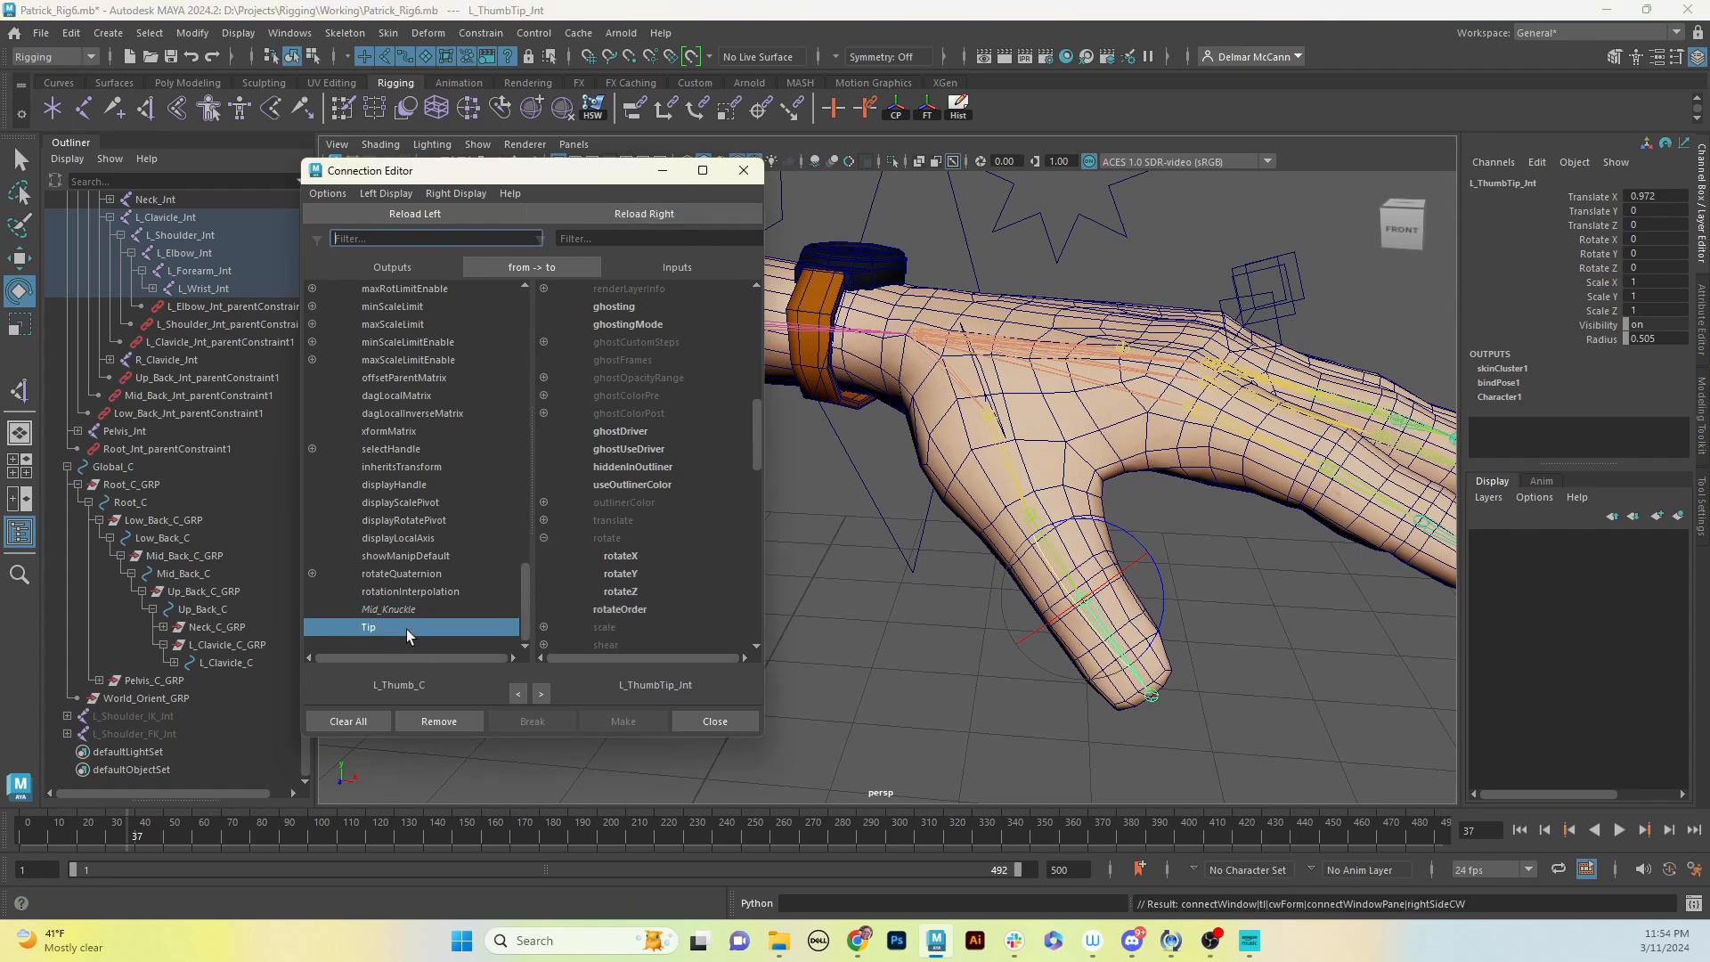
pyautogui.click(626, 575)
pyautogui.click(1256, 588)
# Step: Test L_Thumb_C's Mid Knuckle and Tip attributes on the thumb, undoing each change
pyautogui.click(1002, 415)
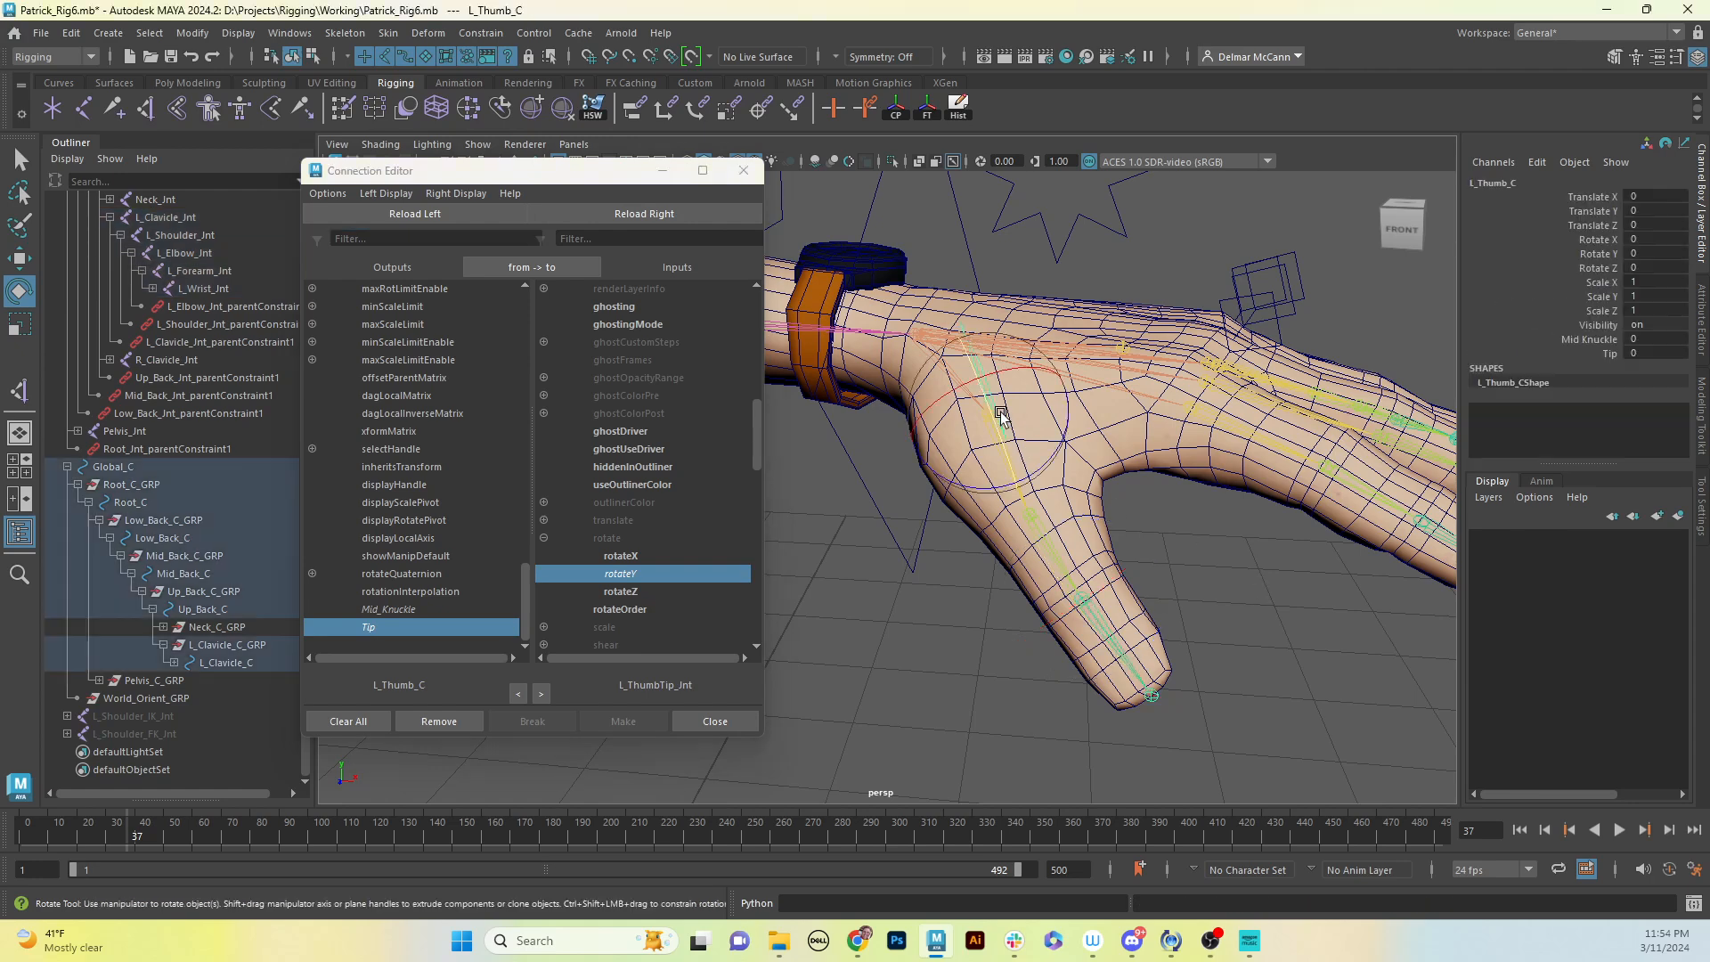
pyautogui.click(1600, 338)
pyautogui.moveTo(1600, 339); pyautogui.dragTo(1699, 515, button='middle')
pyautogui.hotkey('ctrl', 'z')
pyautogui.click(1610, 355)
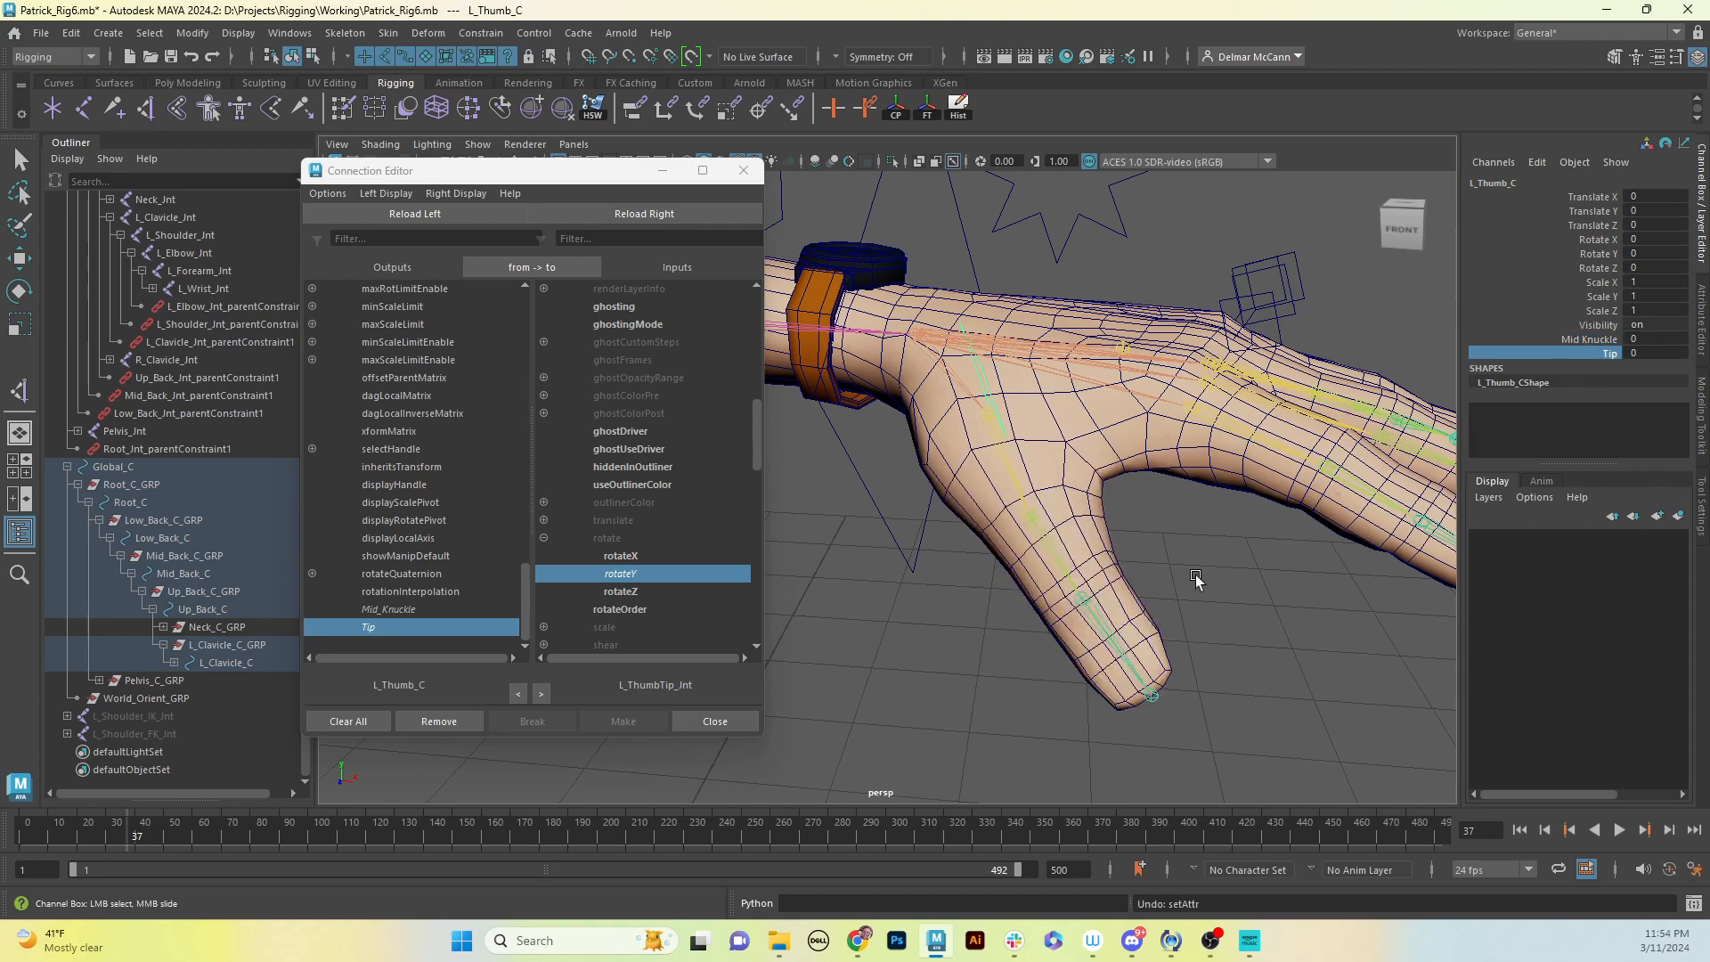
pyautogui.moveTo(1191, 574); pyautogui.dragTo(1569, 584, button='middle')
pyautogui.hotkey('ctrl', 'z')
pyautogui.keyDown('alt'); pyautogui.moveTo(1208, 639); pyautogui.dragTo(1239, 603); pyautogui.keyUp('alt')
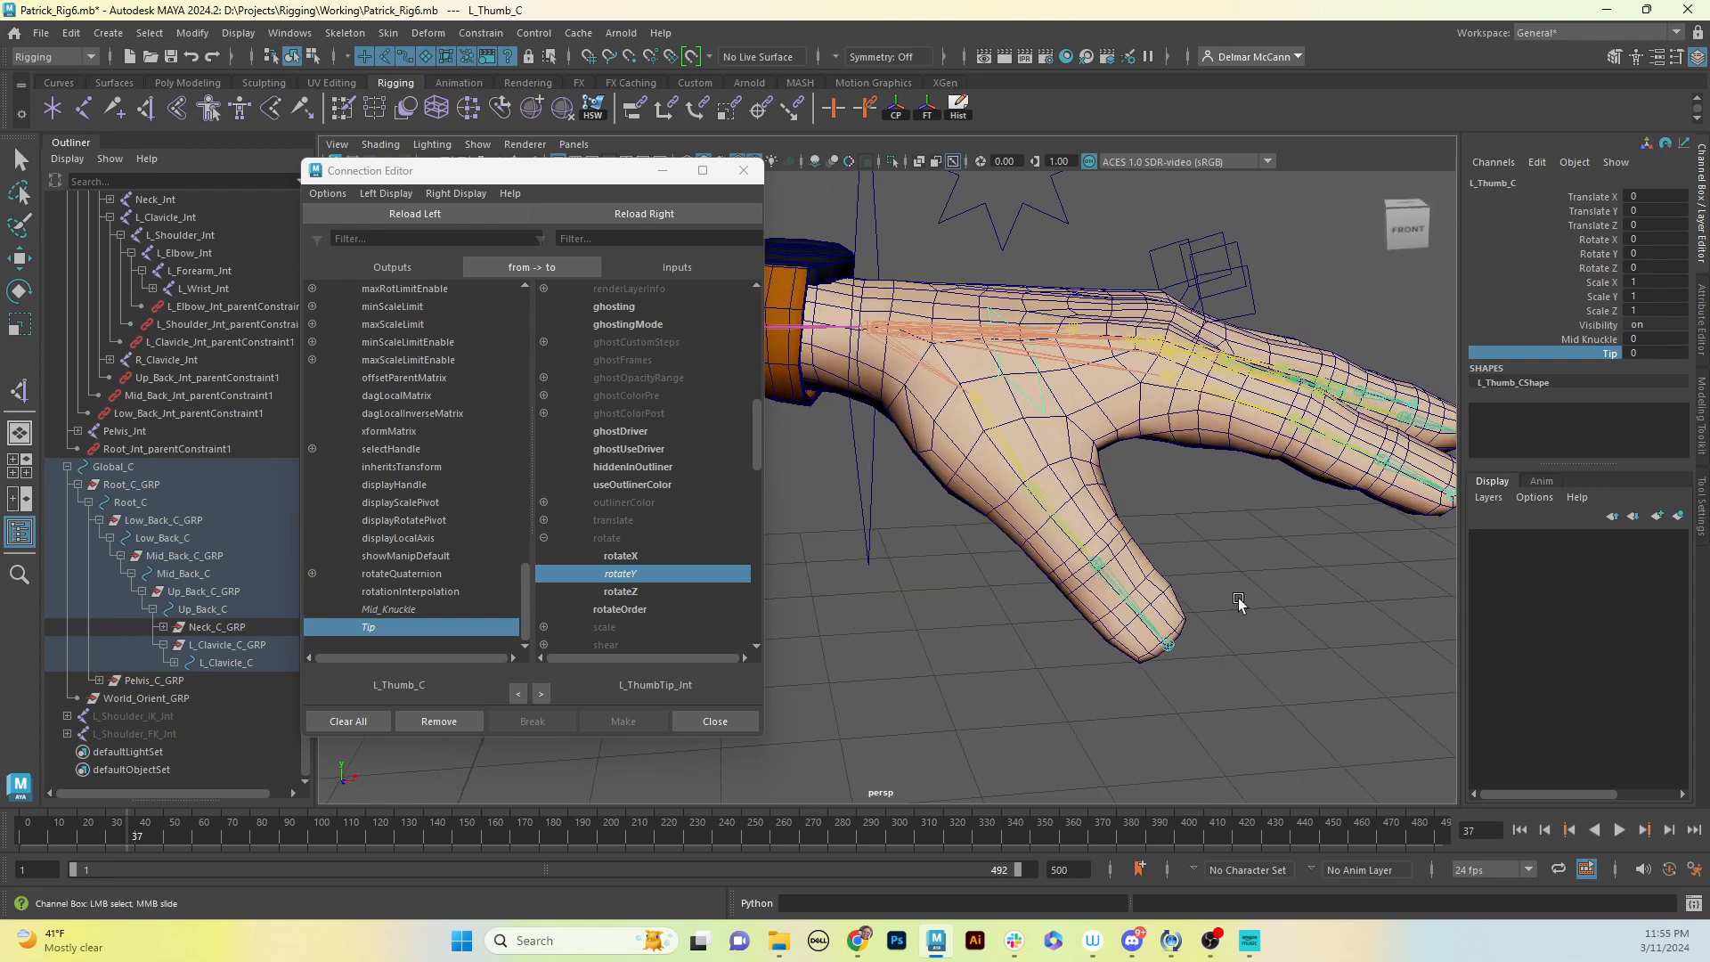
# Step: Save the scene and close the Connection Editor
pyautogui.press('q')
pyautogui.hotkey('ctrl', 's')
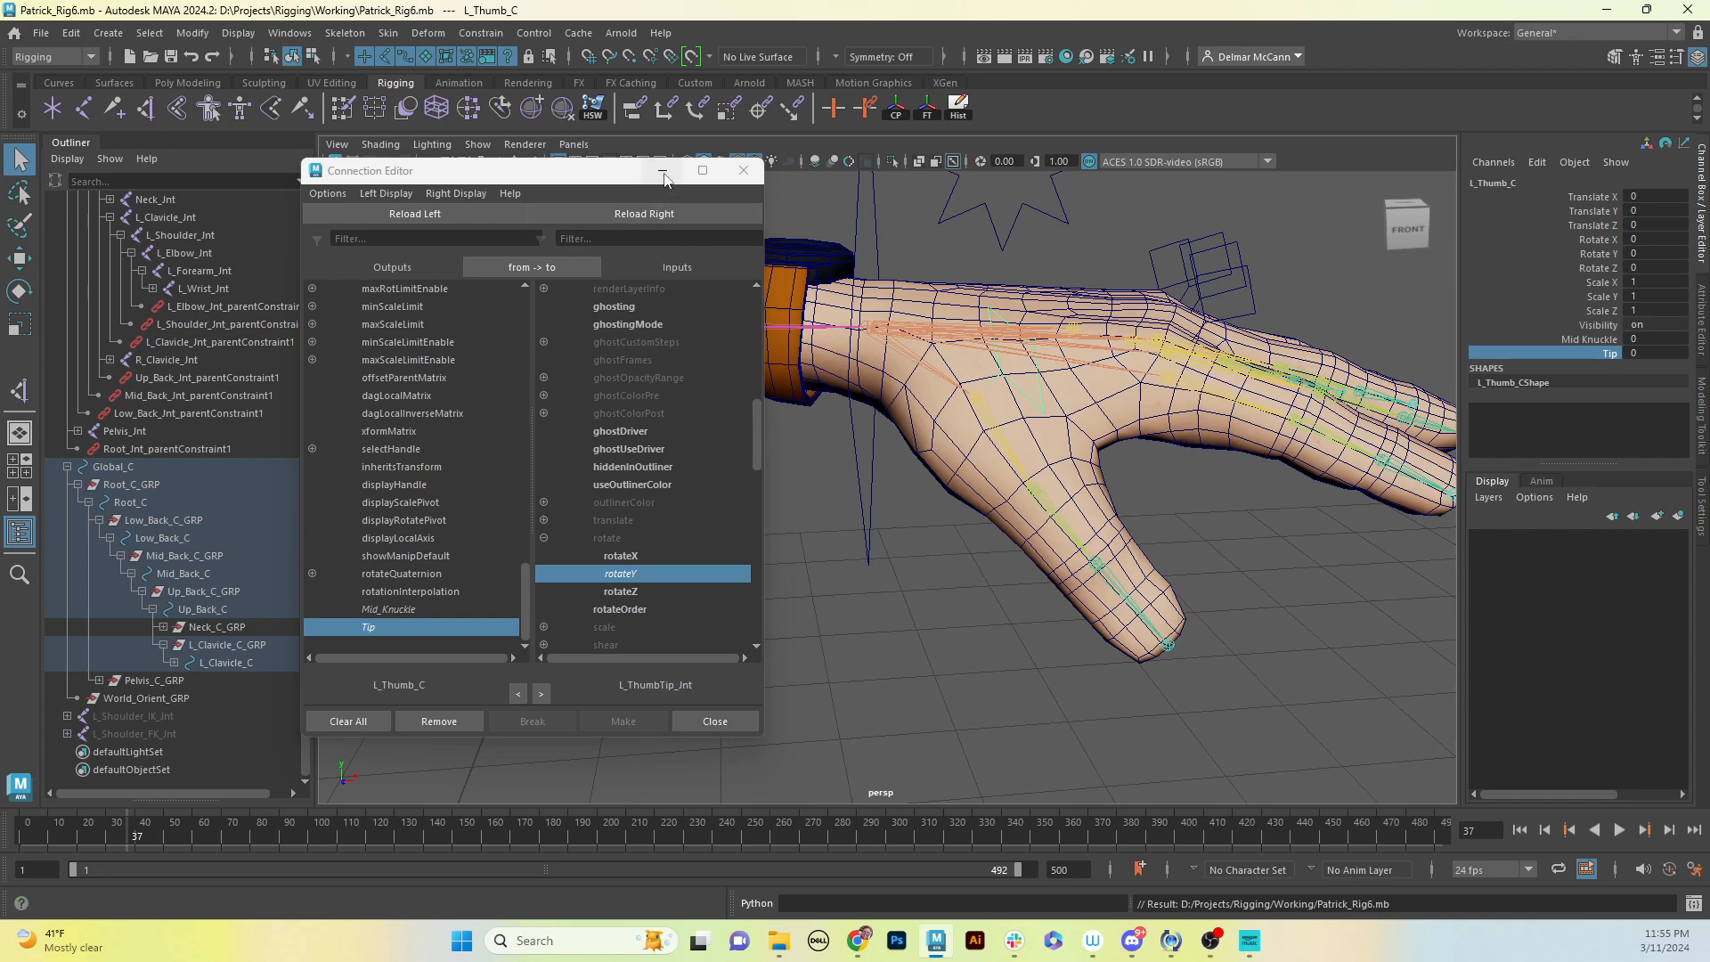
pyautogui.moveTo(618, 178); pyautogui.dragTo(703, 208)
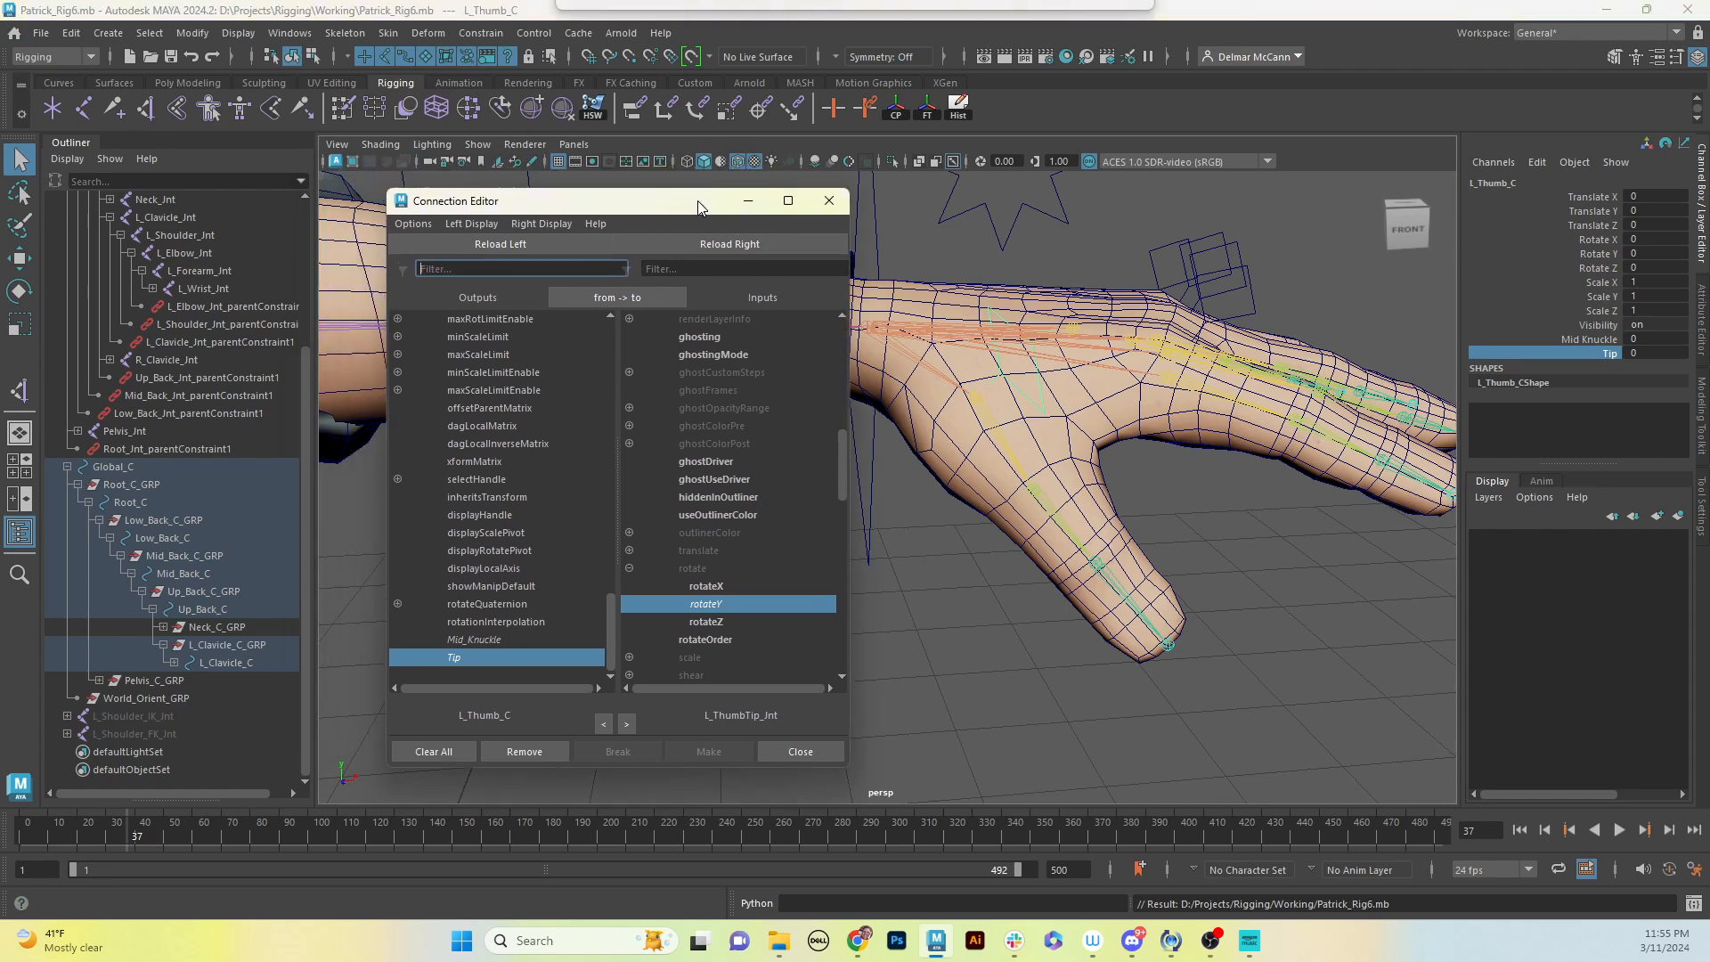
pyautogui.moveTo(603, 212); pyautogui.dragTo(619, 209)
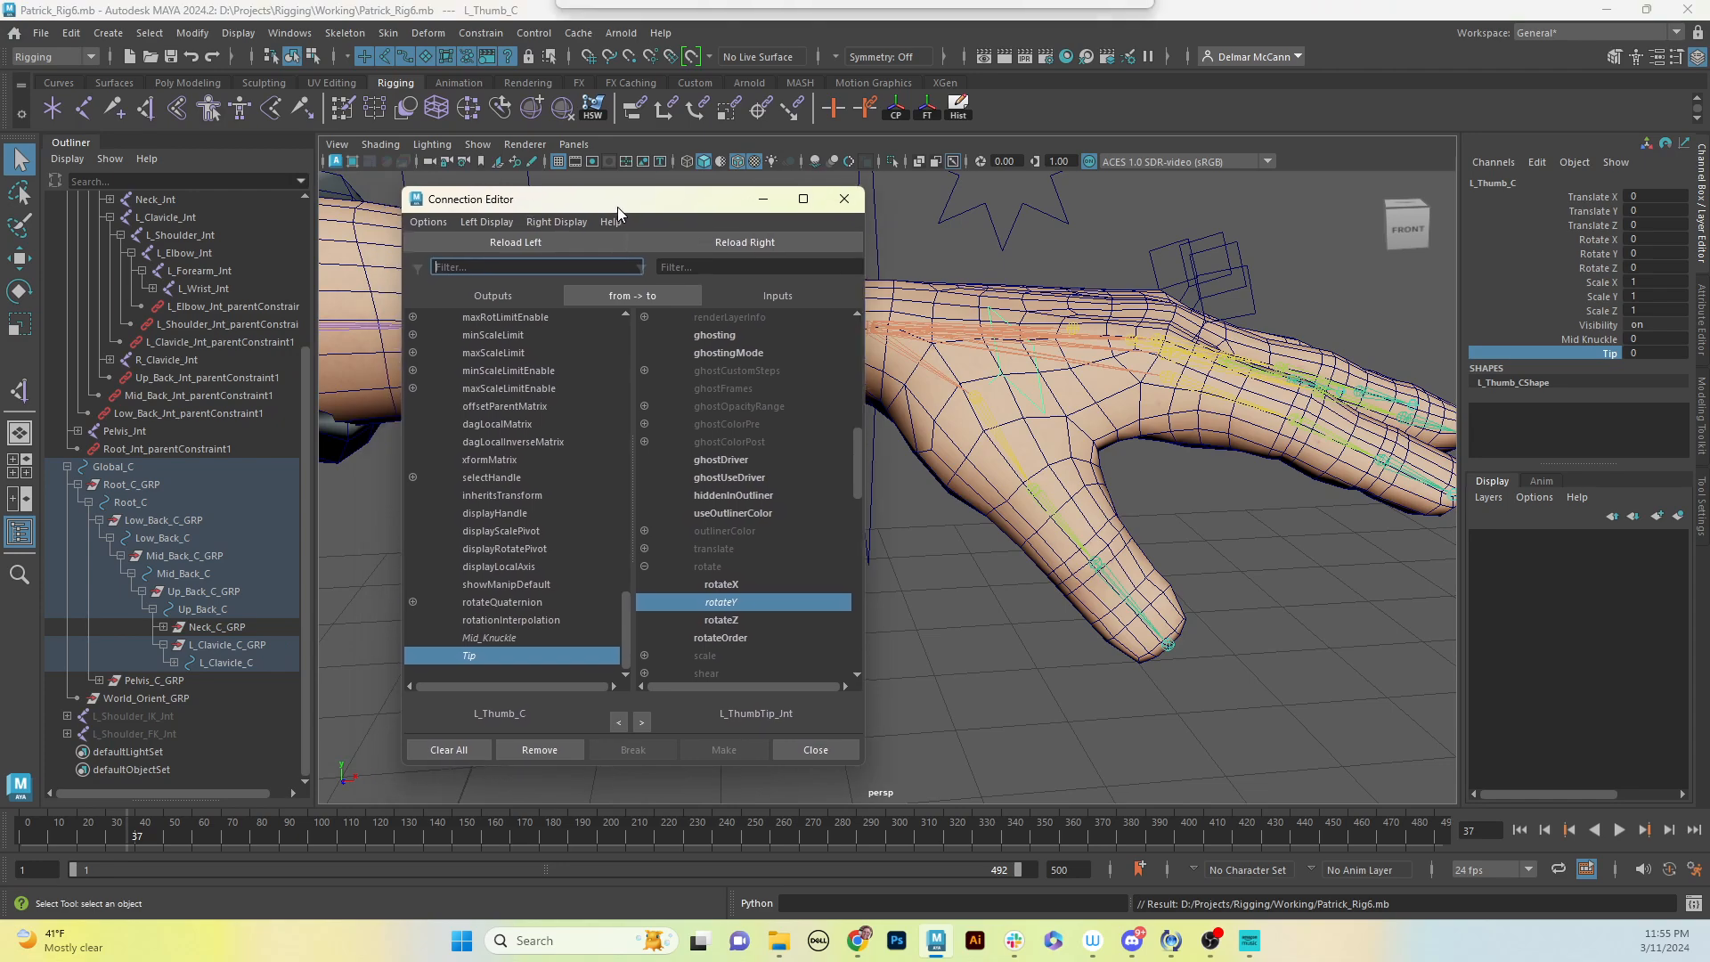
pyautogui.click(856, 201)
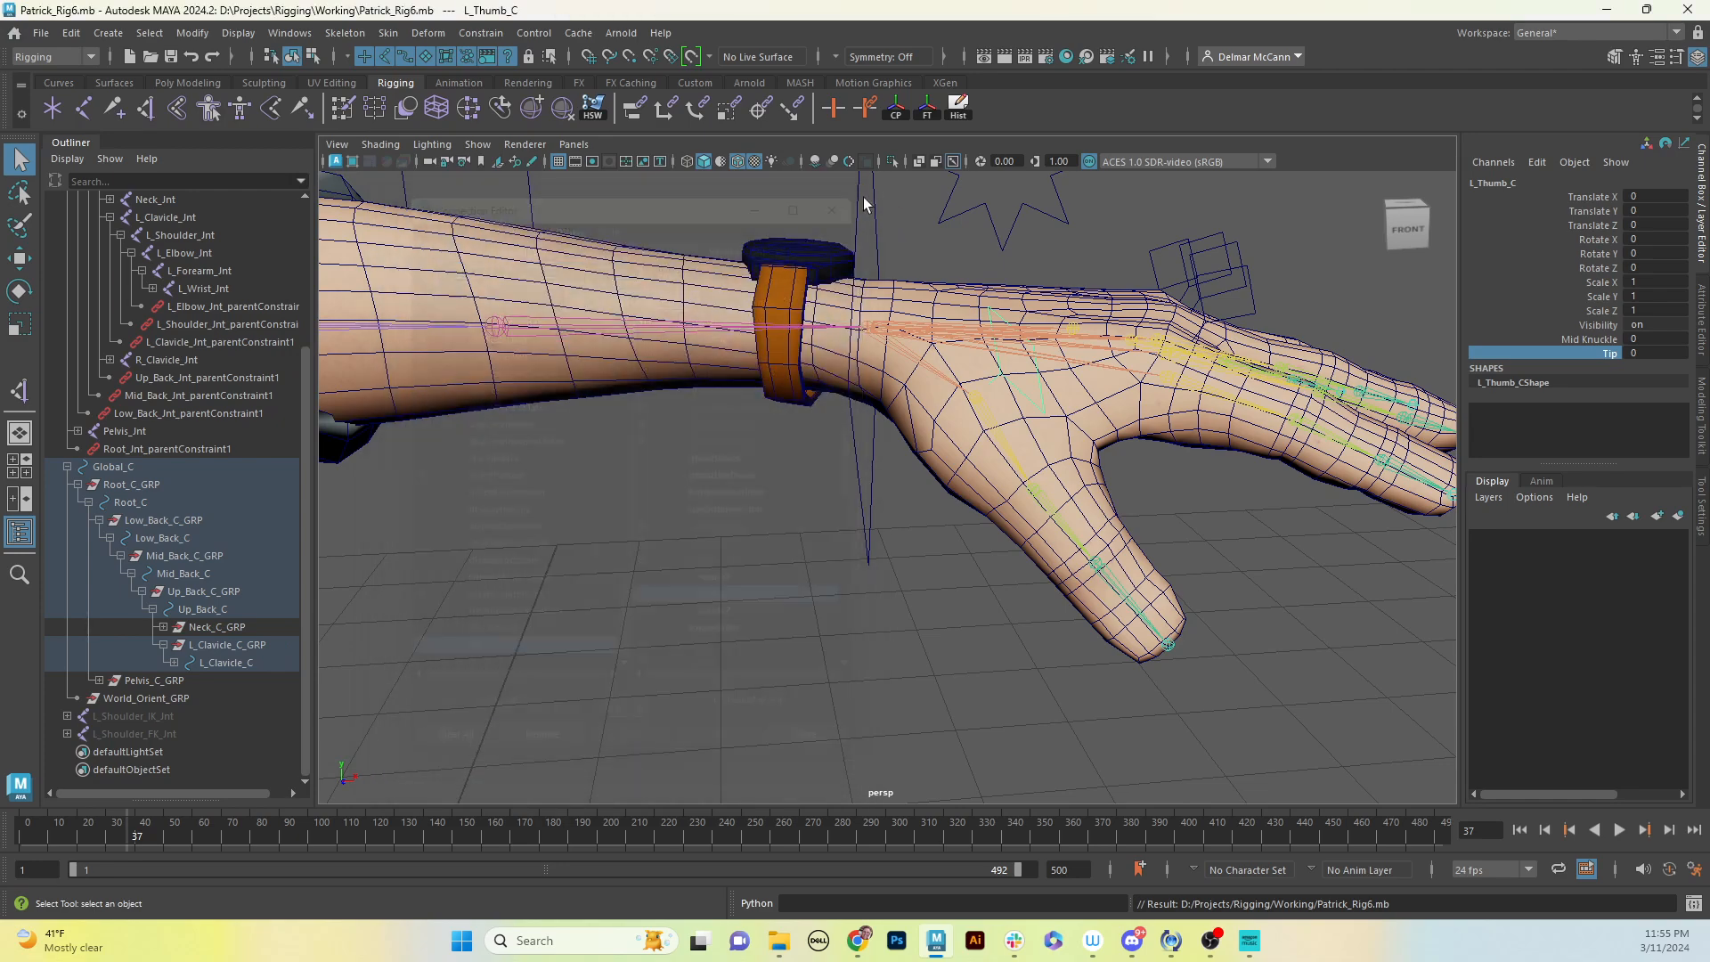
# Step: Find the left clavicle control, select its parent L_Clavicle_C_GRP, and collapse that group's hierarchy
pyautogui.keyDown('alt'); pyautogui.moveTo(1006, 555); pyautogui.dragTo(1177, 463, button='middle'); pyautogui.keyUp('alt')
pyautogui.keyDown('alt'); pyautogui.moveTo(1167, 472); pyautogui.dragTo(815, 524, button='right'); pyautogui.keyUp('alt')
pyautogui.keyDown('alt'); pyautogui.moveTo(1059, 497); pyautogui.dragTo(1121, 479, button='middle'); pyautogui.keyUp('alt')
pyautogui.keyDown('alt'); pyautogui.moveTo(1120, 478); pyautogui.dragTo(752, 530, button='right'); pyautogui.keyUp('alt')
pyautogui.keyDown('alt'); pyautogui.moveTo(748, 532); pyautogui.dragTo(1177, 398, button='middle'); pyautogui.keyUp('alt')
pyautogui.keyDown('alt'); pyautogui.moveTo(1183, 393); pyautogui.dragTo(1044, 468); pyautogui.keyUp('alt')
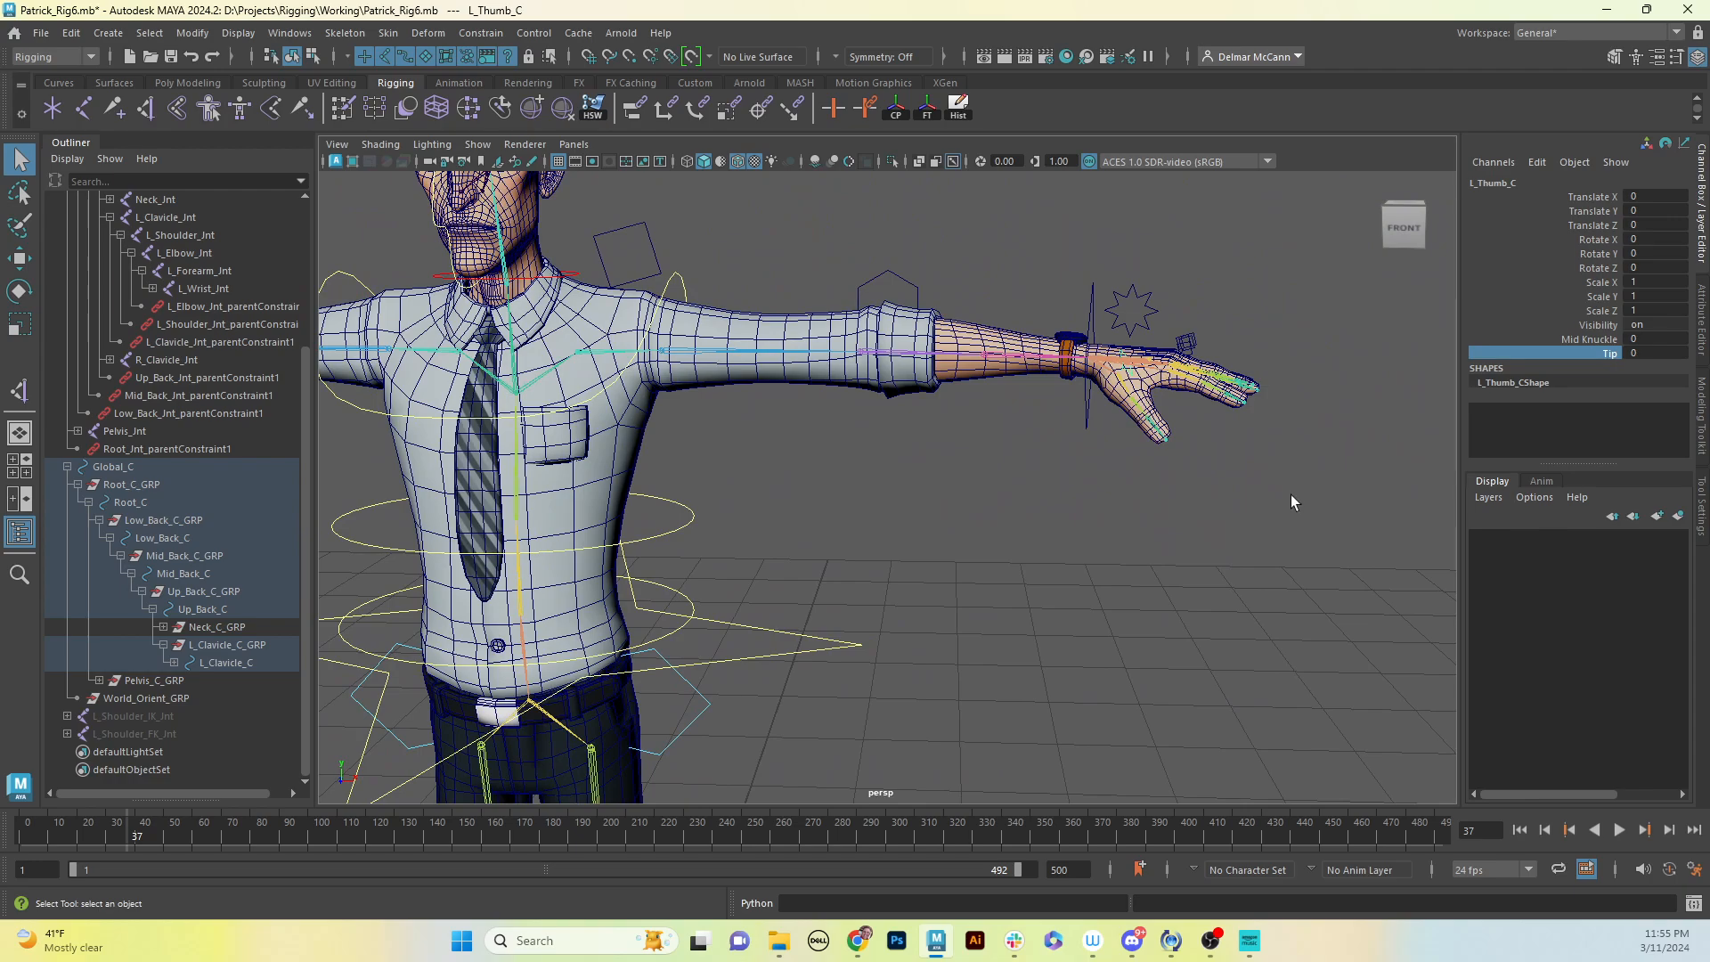
pyautogui.keyDown('alt'); pyautogui.moveTo(737, 535); pyautogui.dragTo(946, 539); pyautogui.keyUp('alt')
pyautogui.click(875, 295)
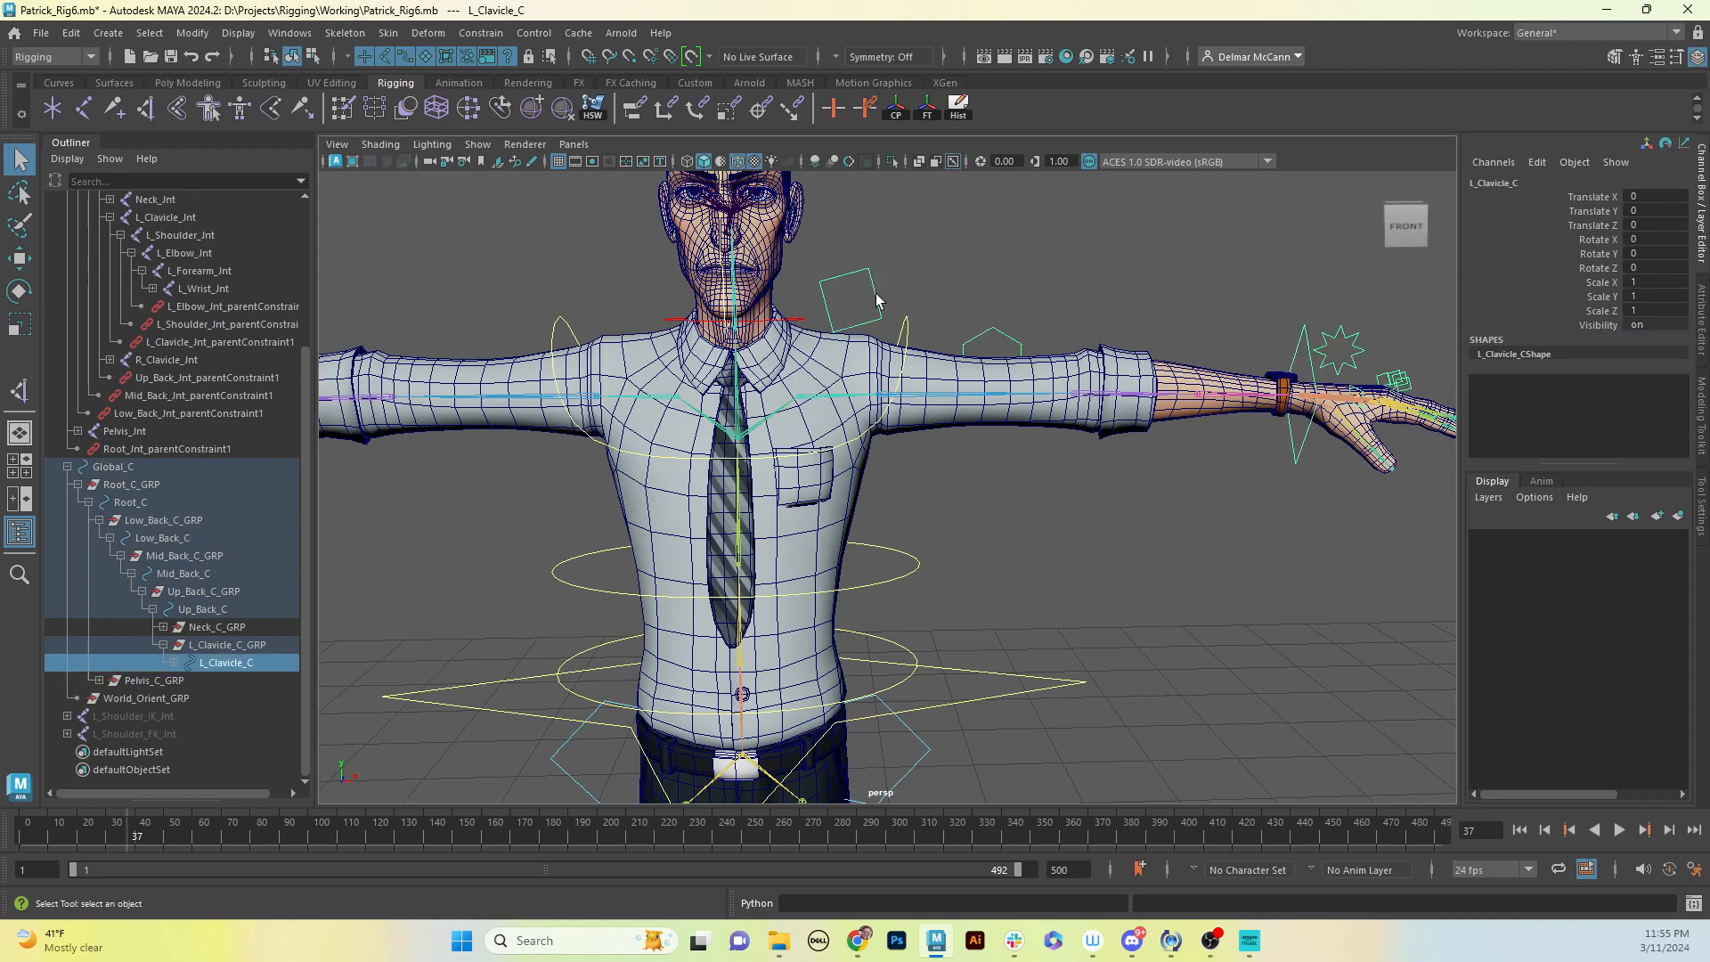
pyautogui.click(255, 644)
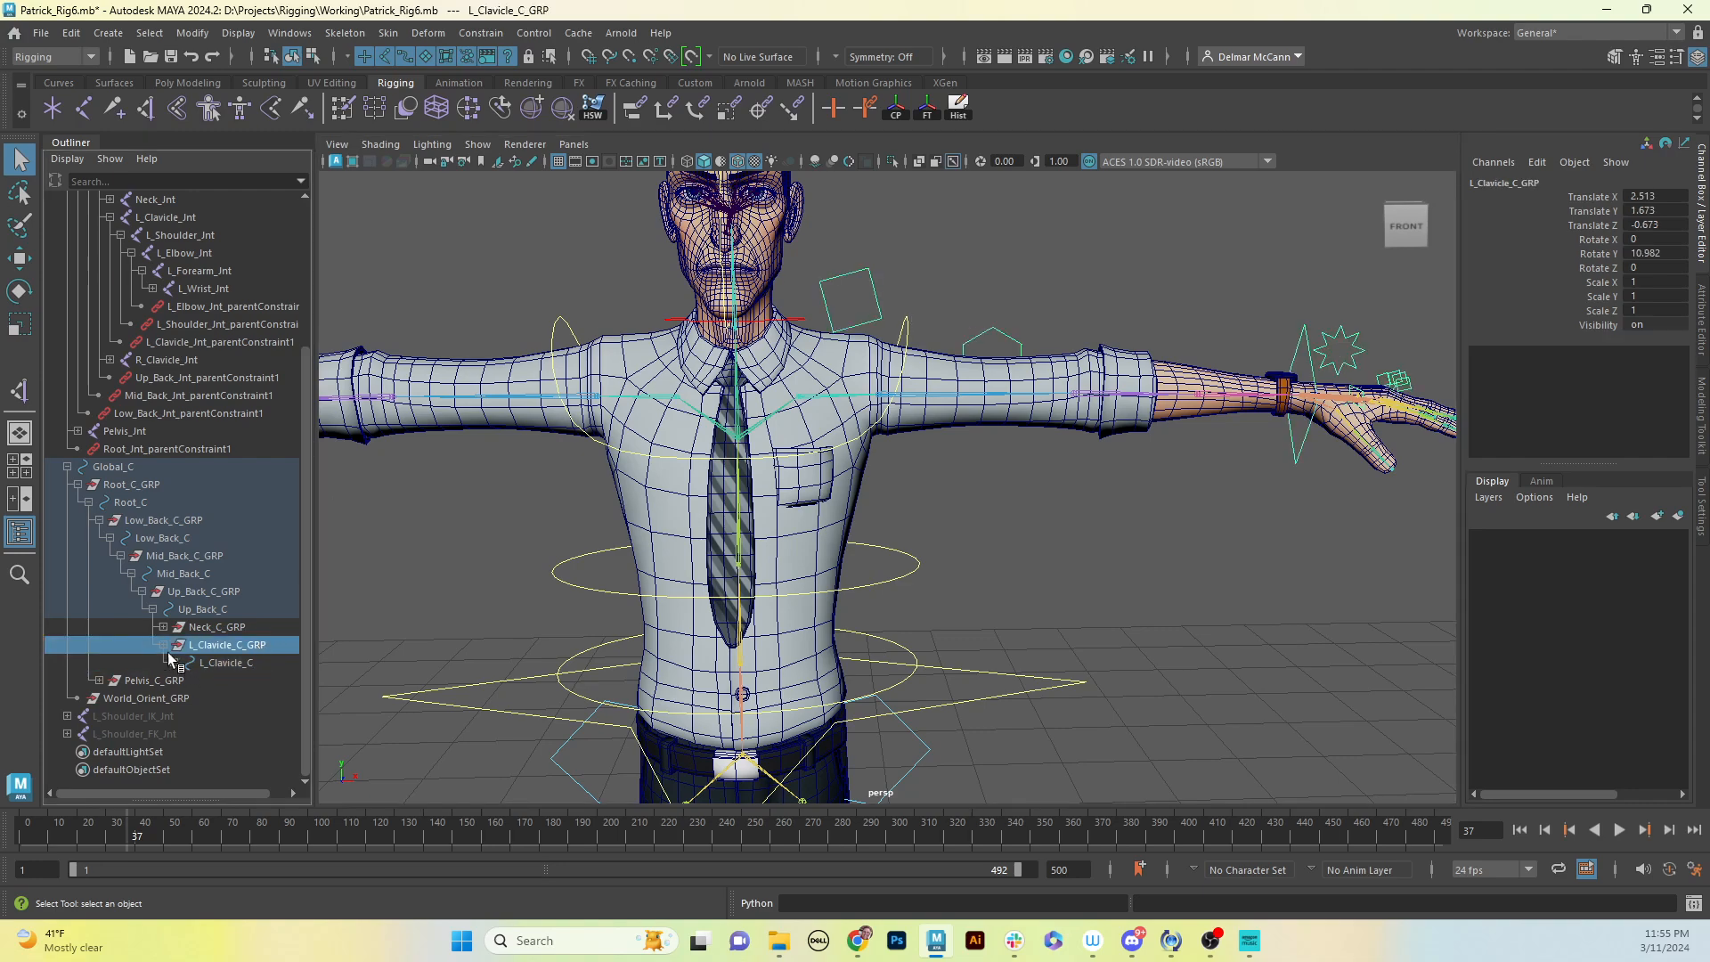
pyautogui.click(164, 646)
# Step: Duplicate L_Clavicle_C_GRP and group the duplicate under Up_Back_C
pyautogui.keyDown('alt'); pyautogui.moveTo(953, 723); pyautogui.dragTo(964, 403, button='middle'); pyautogui.keyUp('alt')
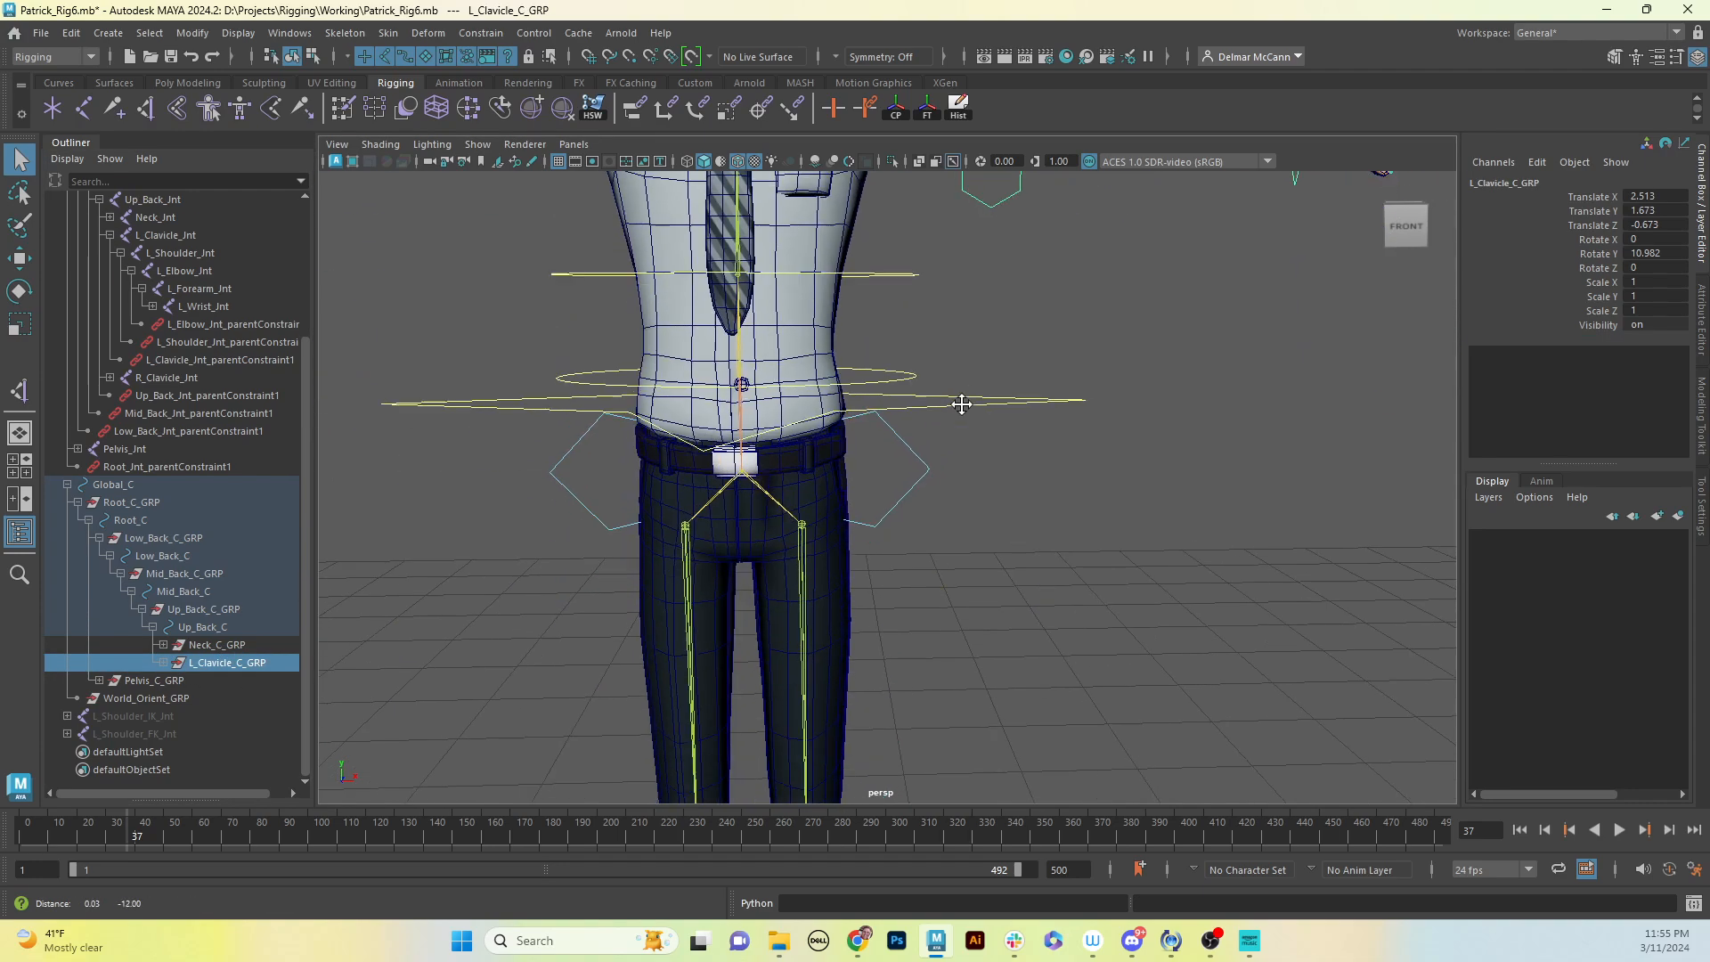
pyautogui.keyDown('alt'); pyautogui.moveTo(891, 658); pyautogui.dragTo(924, 490, button='middle'); pyautogui.keyUp('alt')
pyautogui.keyDown('alt'); pyautogui.moveTo(966, 554); pyautogui.dragTo(906, 484, button='right'); pyautogui.keyUp('alt')
pyautogui.keyDown('alt'); pyautogui.moveTo(961, 351); pyautogui.dragTo(971, 661, button='middle'); pyautogui.keyUp('alt')
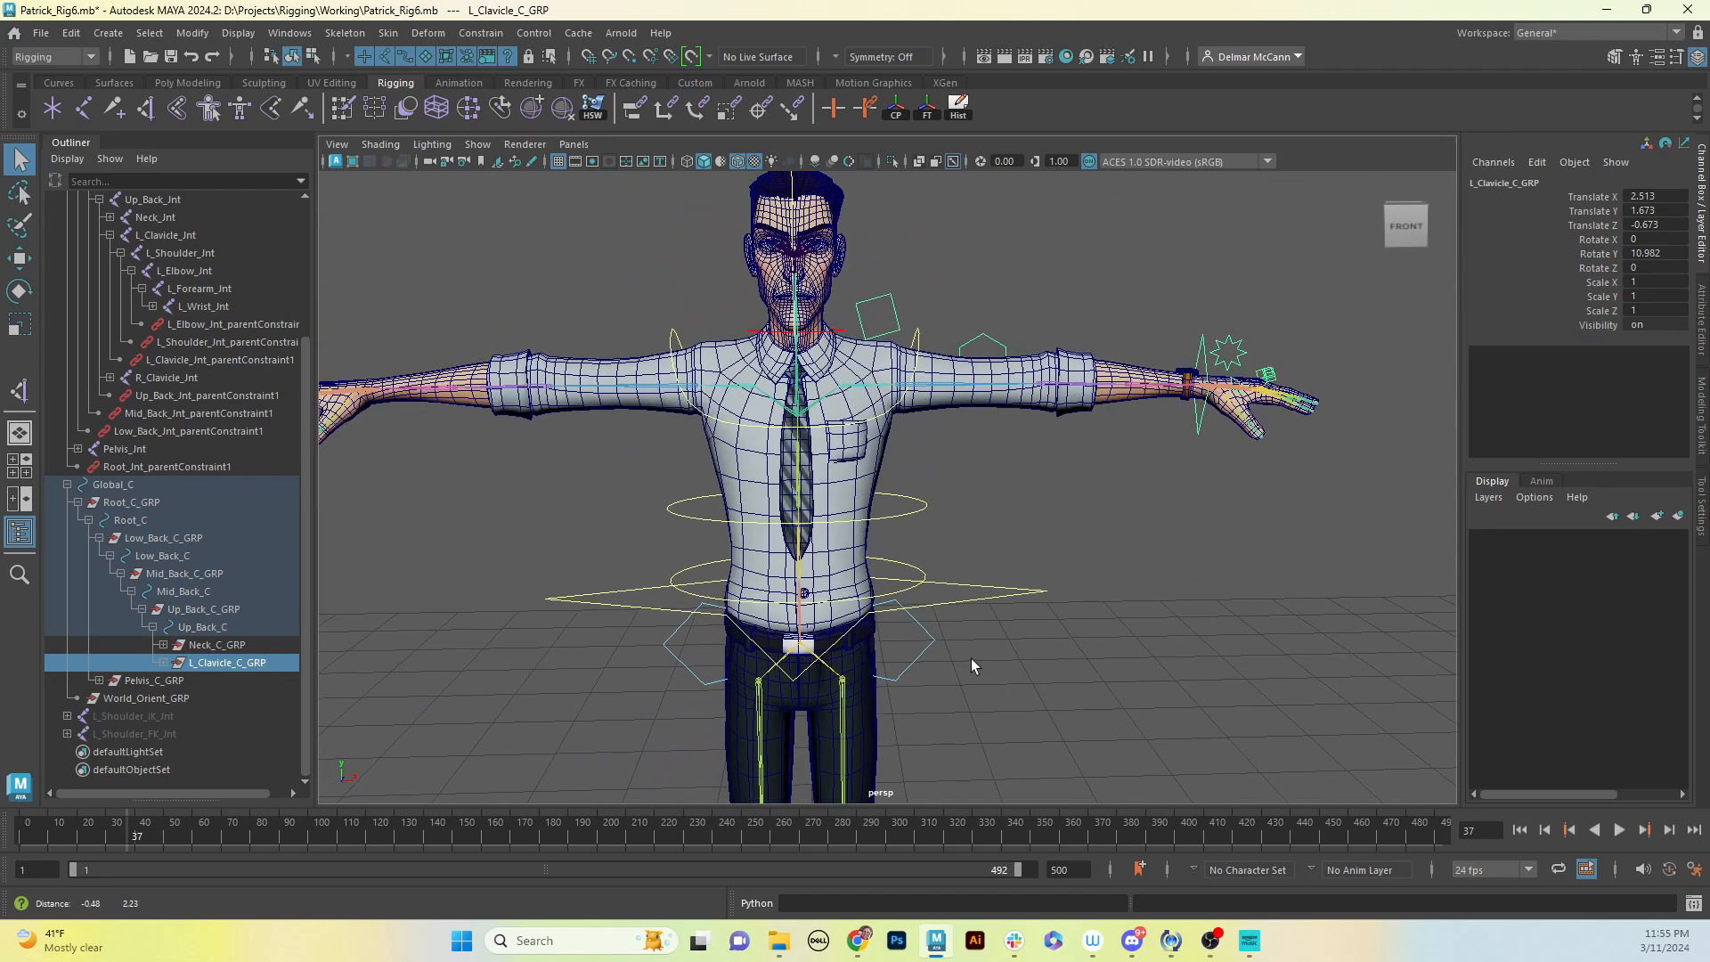
pyautogui.click(205, 649)
pyautogui.click(239, 662)
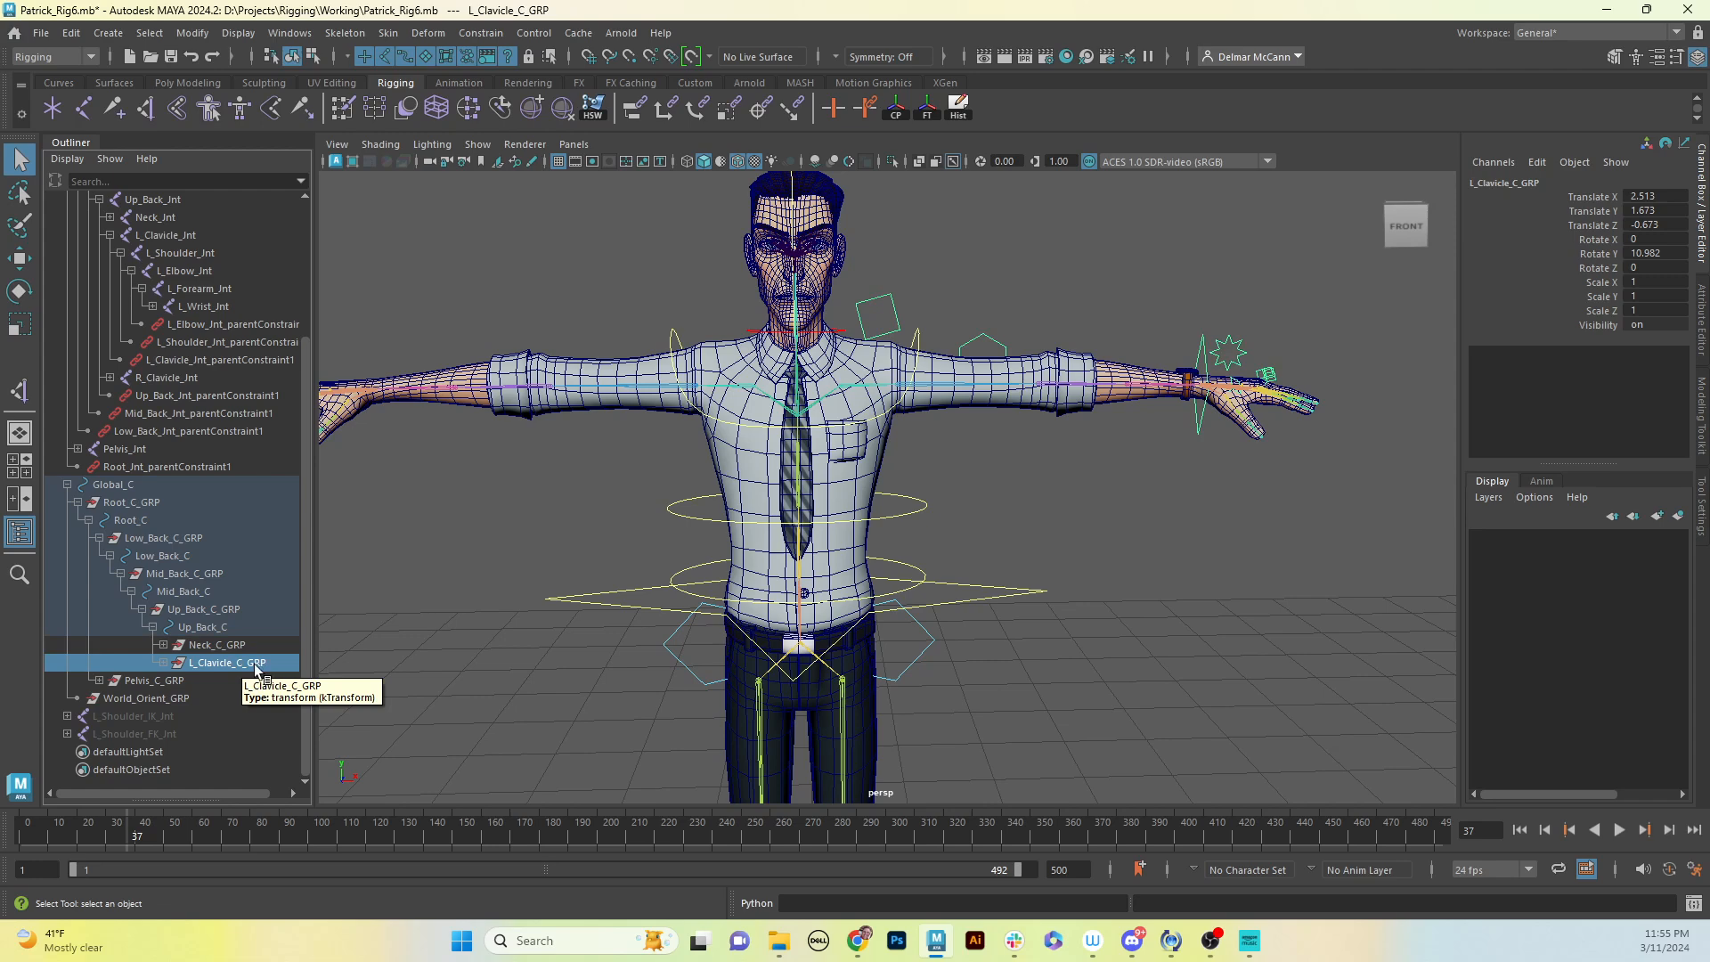
pyautogui.hotkey('ctrl', 'd')
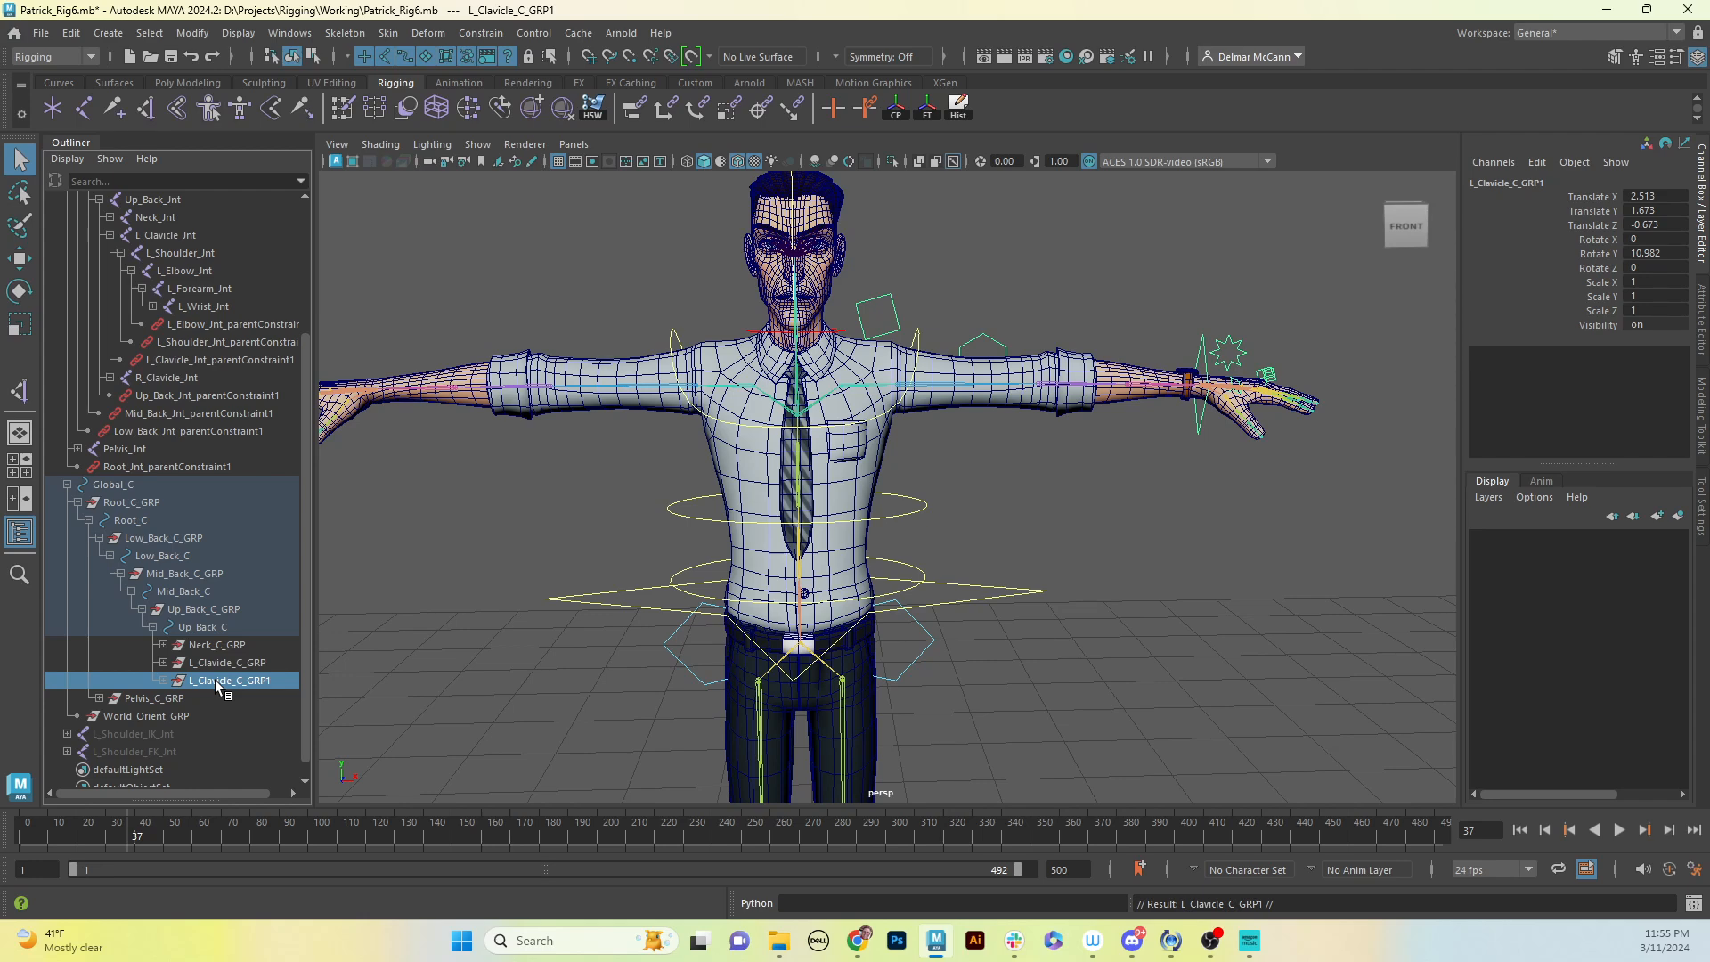
pyautogui.hotkey('ctrl', 'g')
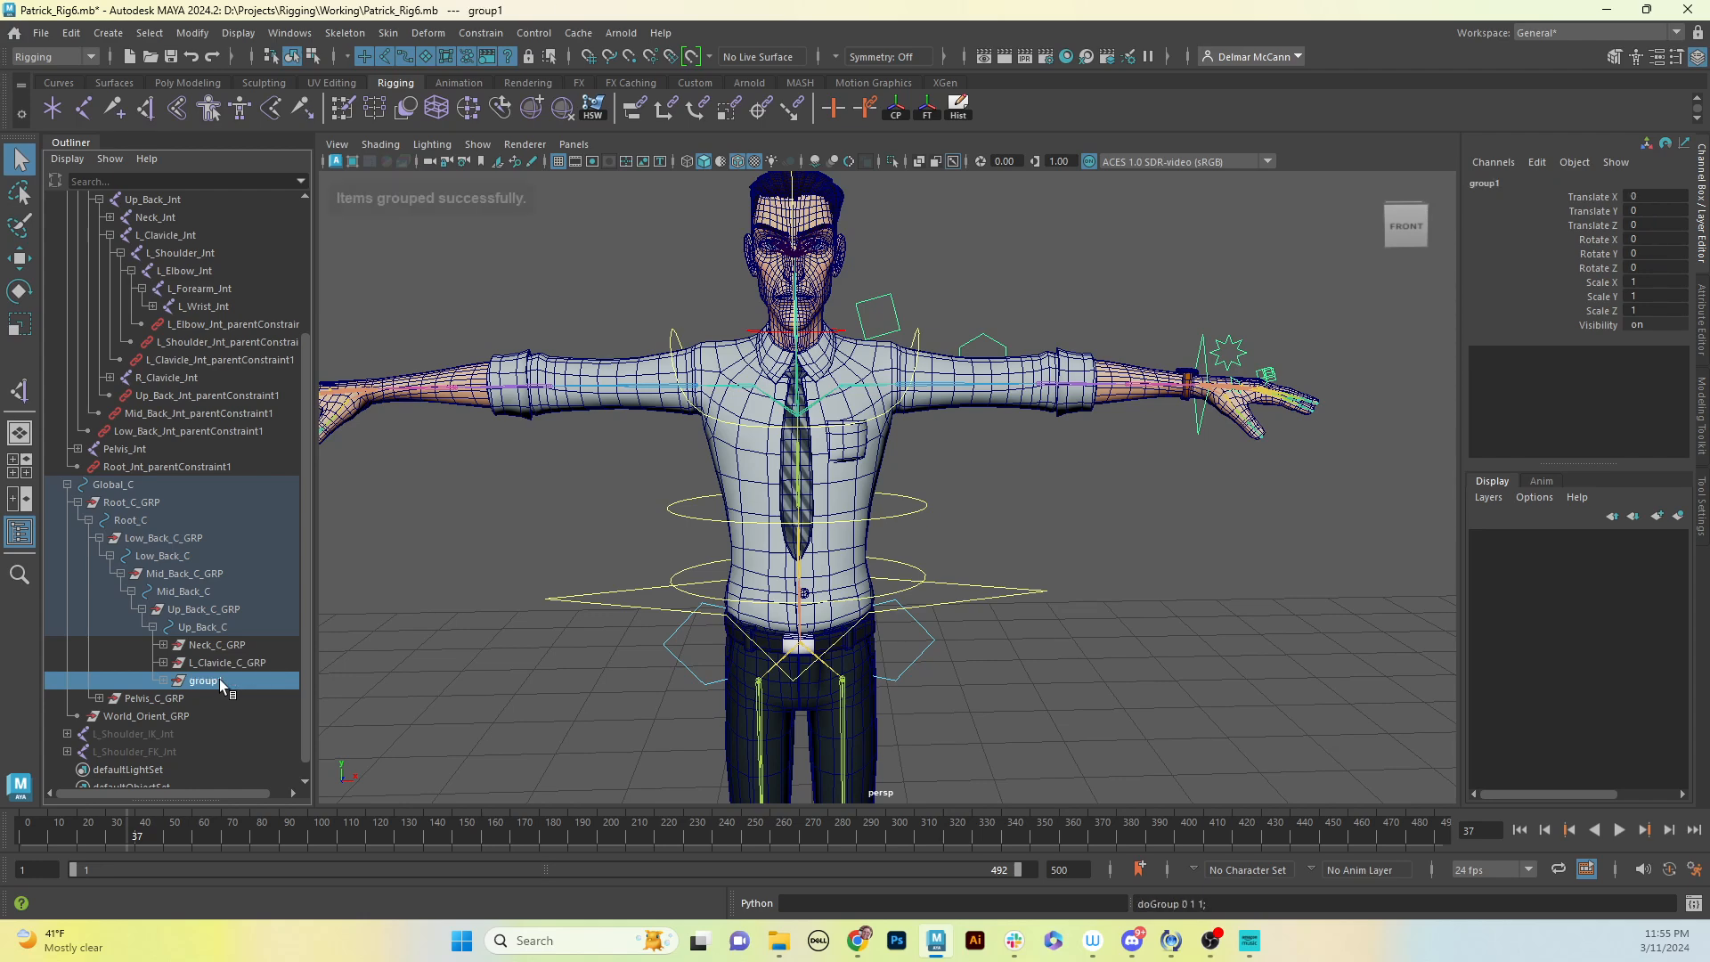
# Step: Use the Move tool on the new group to check where its pivot sits relative to the character
pyautogui.keyDown('alt'); pyautogui.moveTo(818, 728); pyautogui.dragTo(889, 570); pyautogui.keyUp('alt')
pyautogui.keyDown('alt'); pyautogui.moveTo(889, 570); pyautogui.dragTo(844, 622, button='middle'); pyautogui.keyUp('alt')
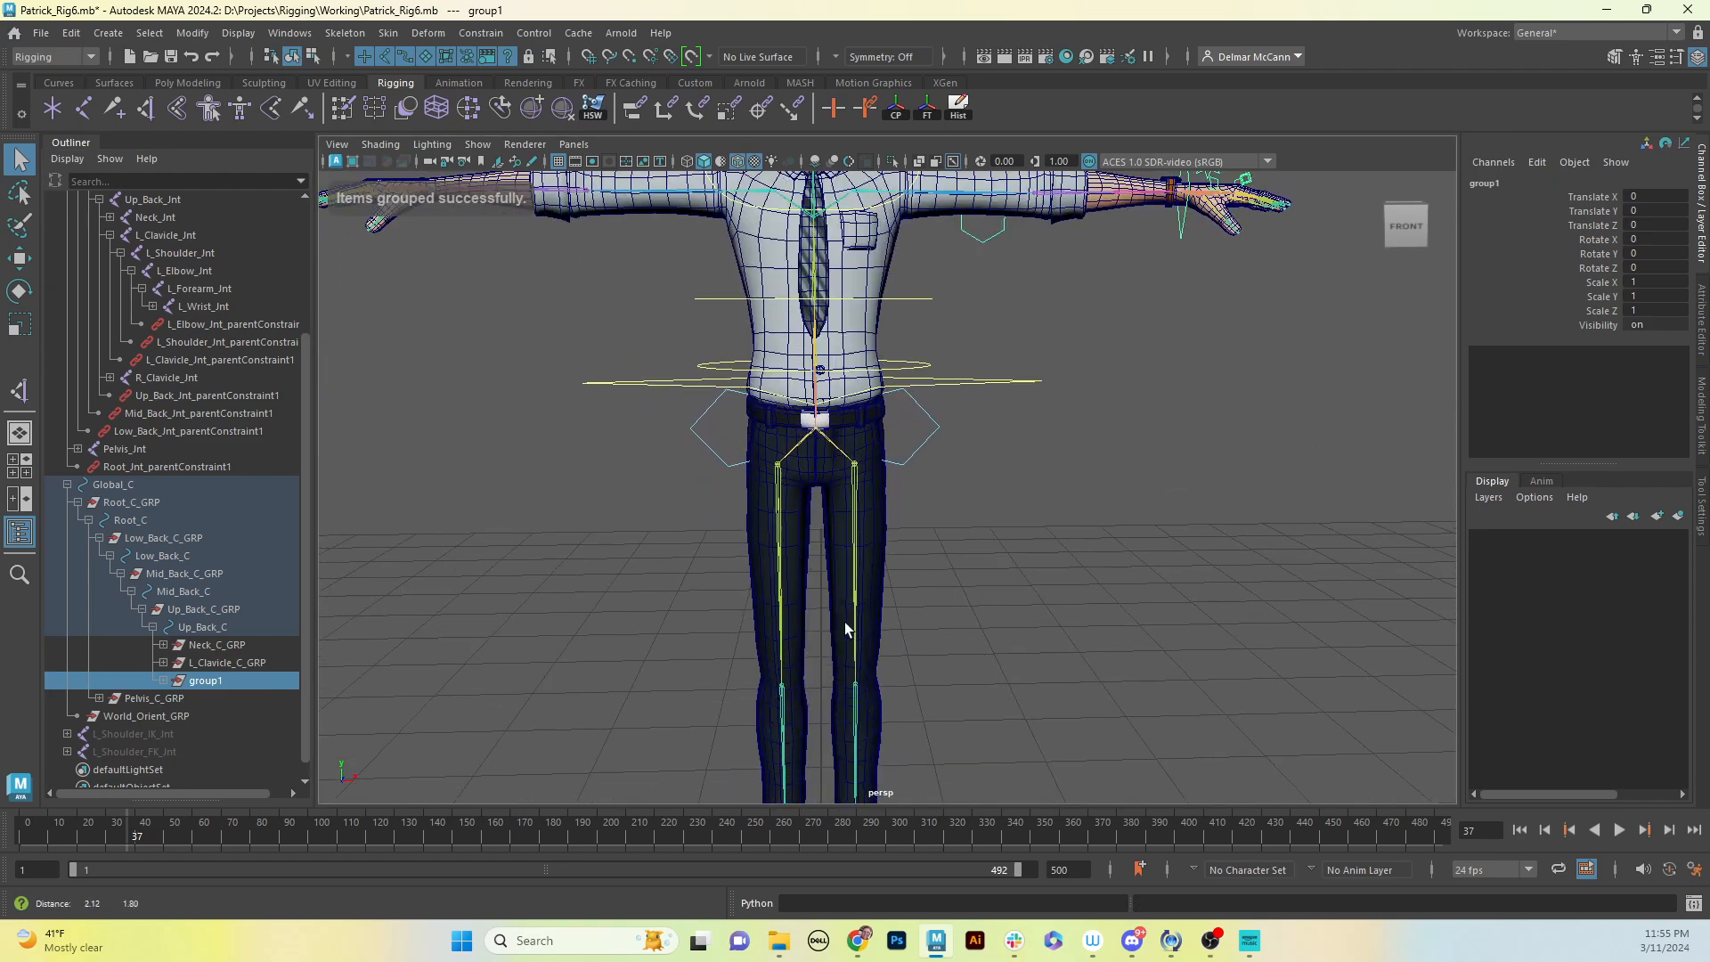
pyautogui.press('w')
pyautogui.keyDown('alt'); pyautogui.moveTo(894, 704); pyautogui.dragTo(895, 515, button='middle'); pyautogui.keyUp('alt')
pyautogui.keyDown('alt'); pyautogui.moveTo(891, 525); pyautogui.dragTo(773, 582, button='right'); pyautogui.keyUp('alt')
pyautogui.keyDown('alt'); pyautogui.moveTo(809, 552); pyautogui.dragTo(815, 588); pyautogui.keyUp('alt')
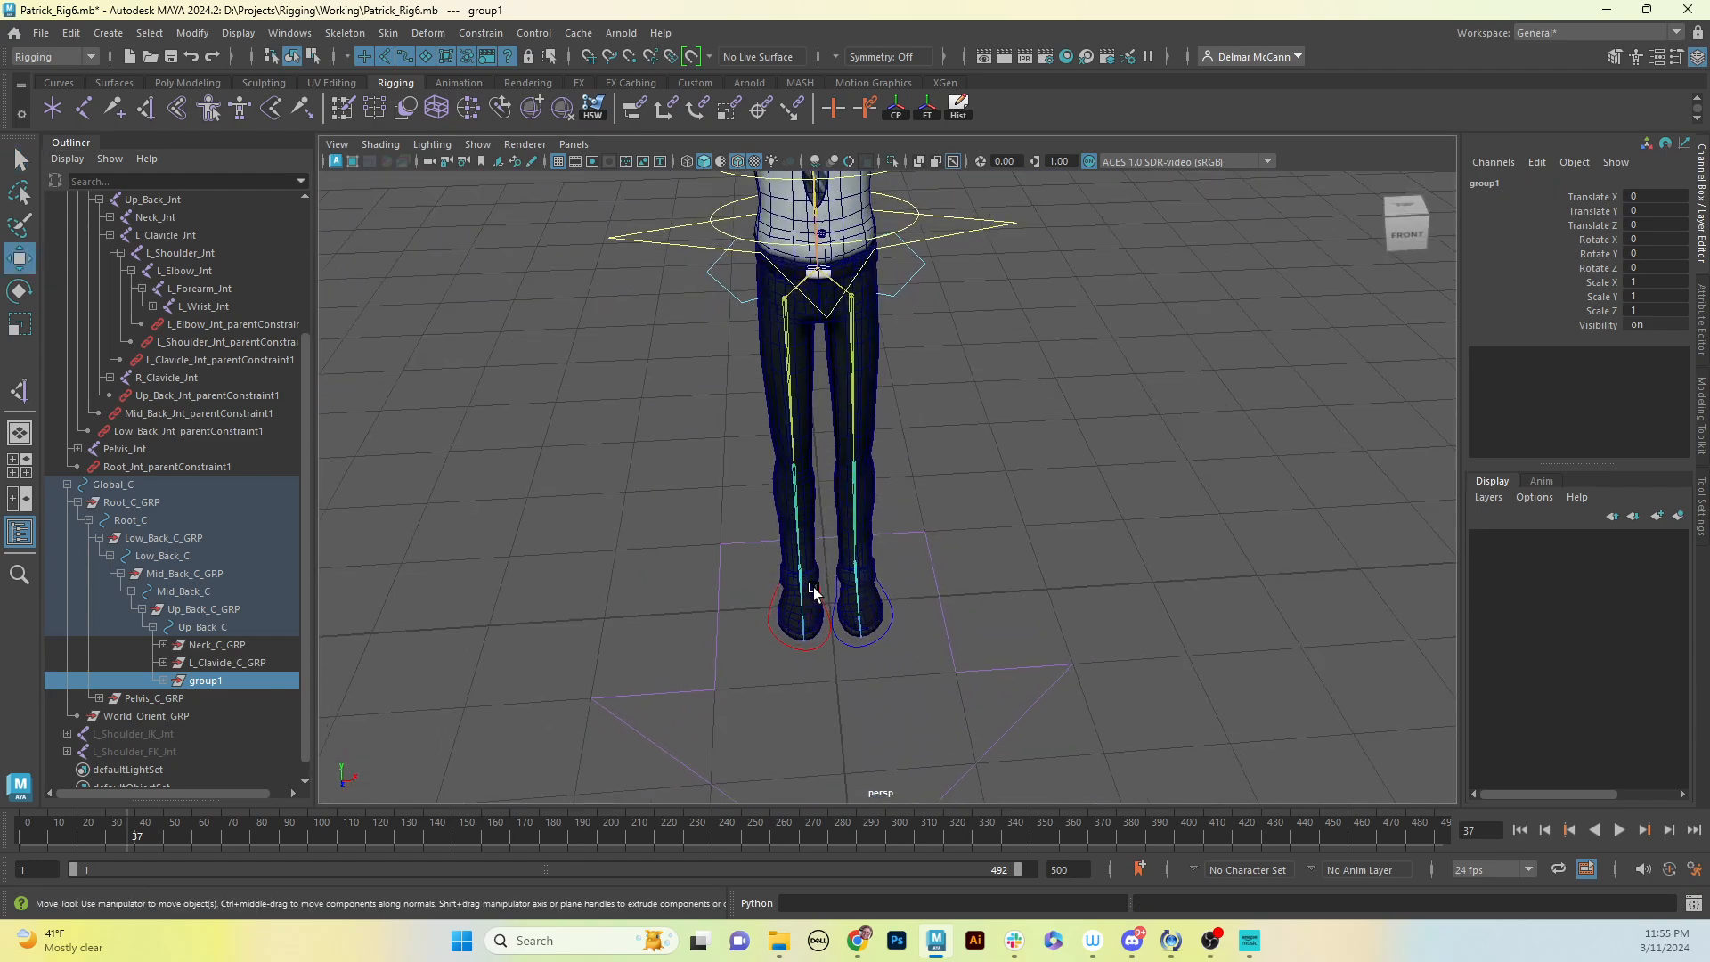
pyautogui.keyDown('alt'); pyautogui.moveTo(823, 450); pyautogui.dragTo(832, 647, button='middle'); pyautogui.keyUp('alt')
pyautogui.keyDown('alt'); pyautogui.moveTo(832, 647); pyautogui.dragTo(860, 560); pyautogui.keyUp('alt')
pyautogui.keyDown('alt'); pyautogui.moveTo(845, 458); pyautogui.dragTo(853, 610, button='middle'); pyautogui.keyUp('alt')
pyautogui.keyDown('alt'); pyautogui.moveTo(674, 621); pyautogui.dragTo(1150, 527, button='right'); pyautogui.keyUp('alt')
pyautogui.moveTo(828, 488)
pyautogui.keyDown('alt'); pyautogui.mouseDown()
pyautogui.moveTo(844, 499)
pyautogui.moveTo(849, 484)
pyautogui.mouseUp(); pyautogui.keyUp('alt')
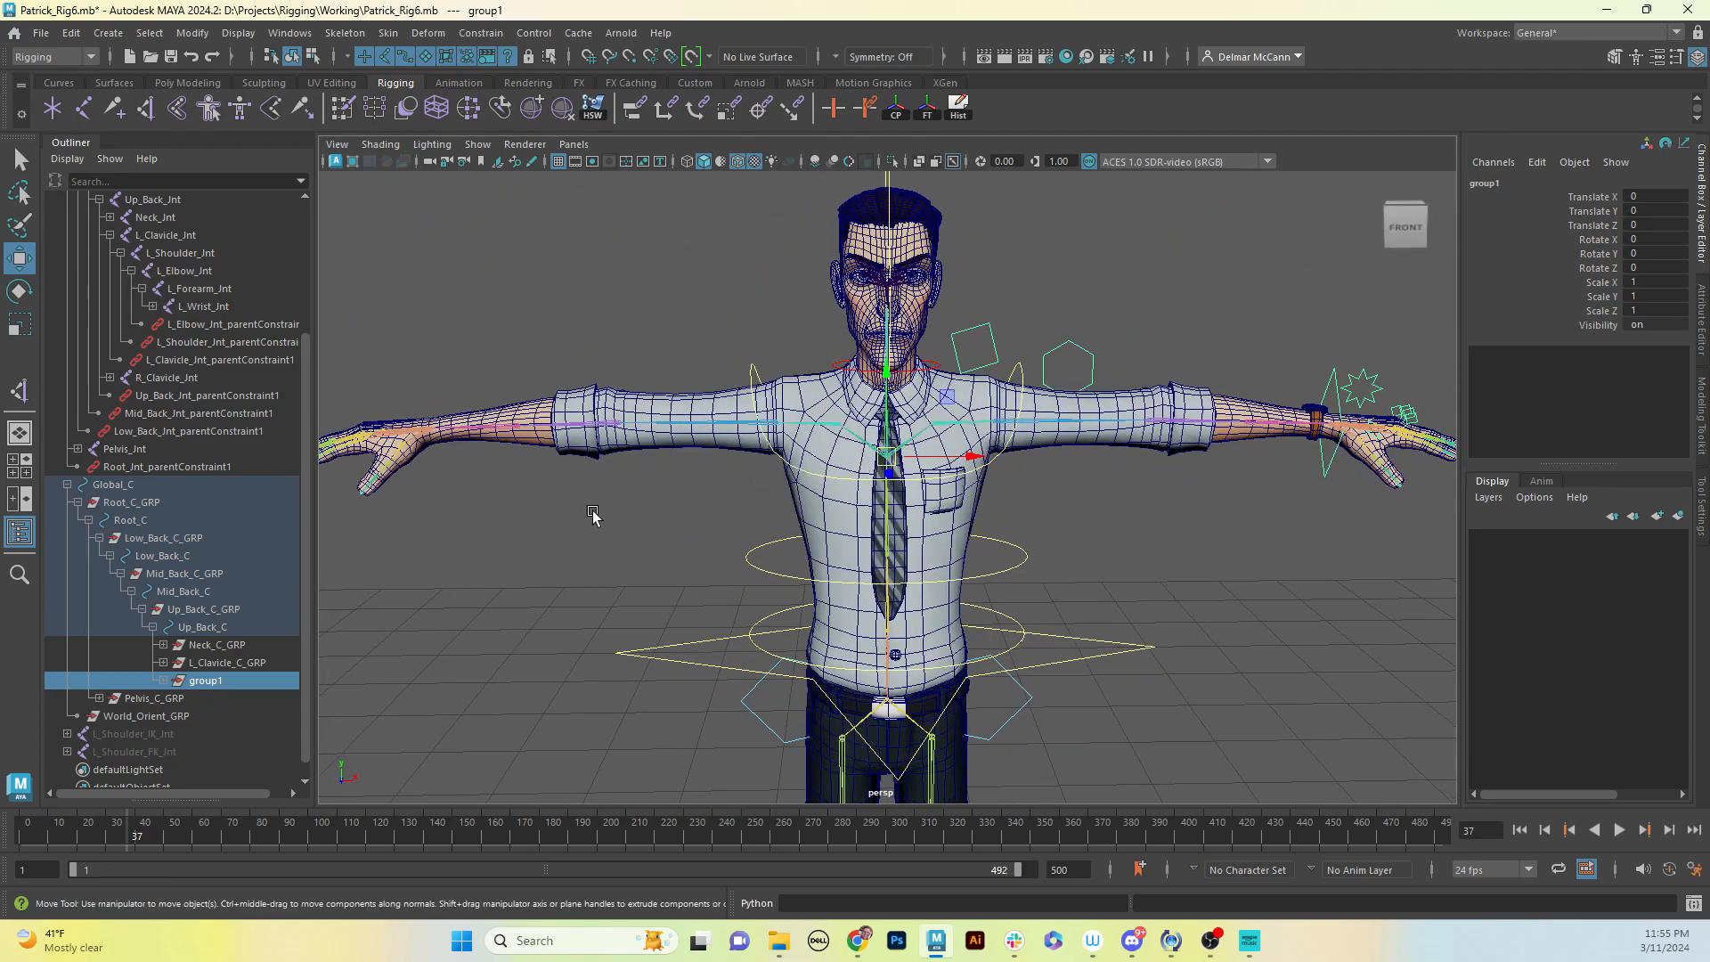
# Step: Rename the new group R_Arm_Ctrl_Orient_GRP
pyautogui.doubleClick(218, 681)
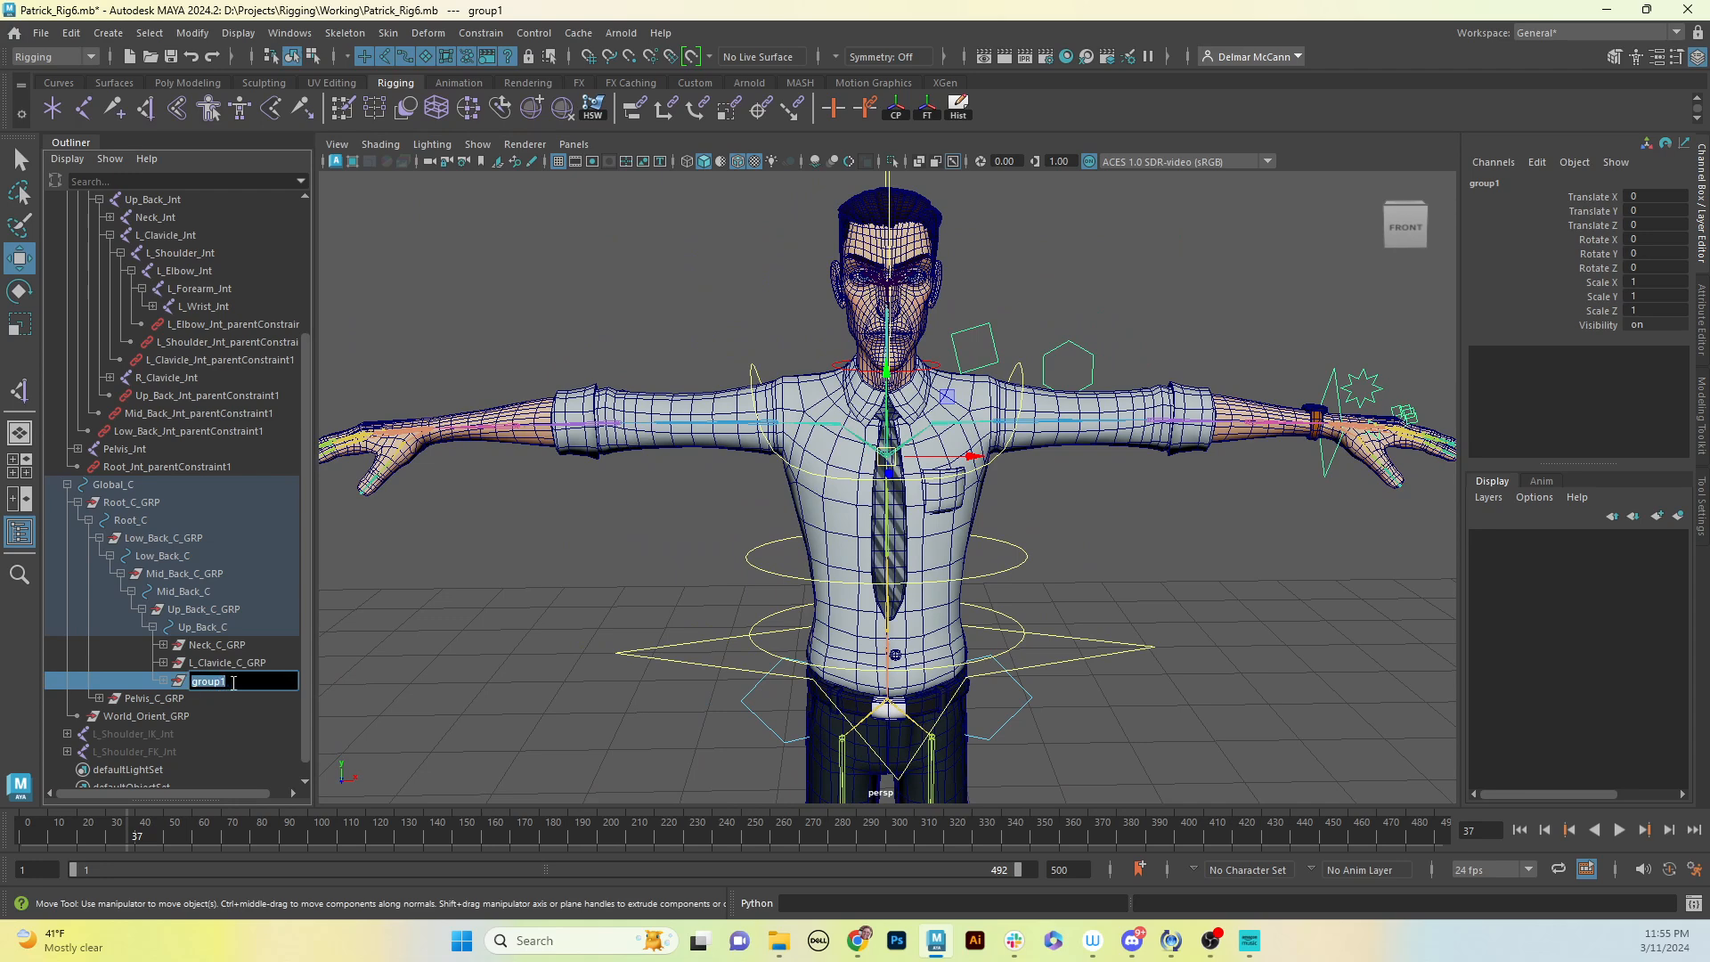
pyautogui.write('R_Arm_Ctrl_Orient_GR')
pyautogui.write('P')
pyautogui.press('Return')
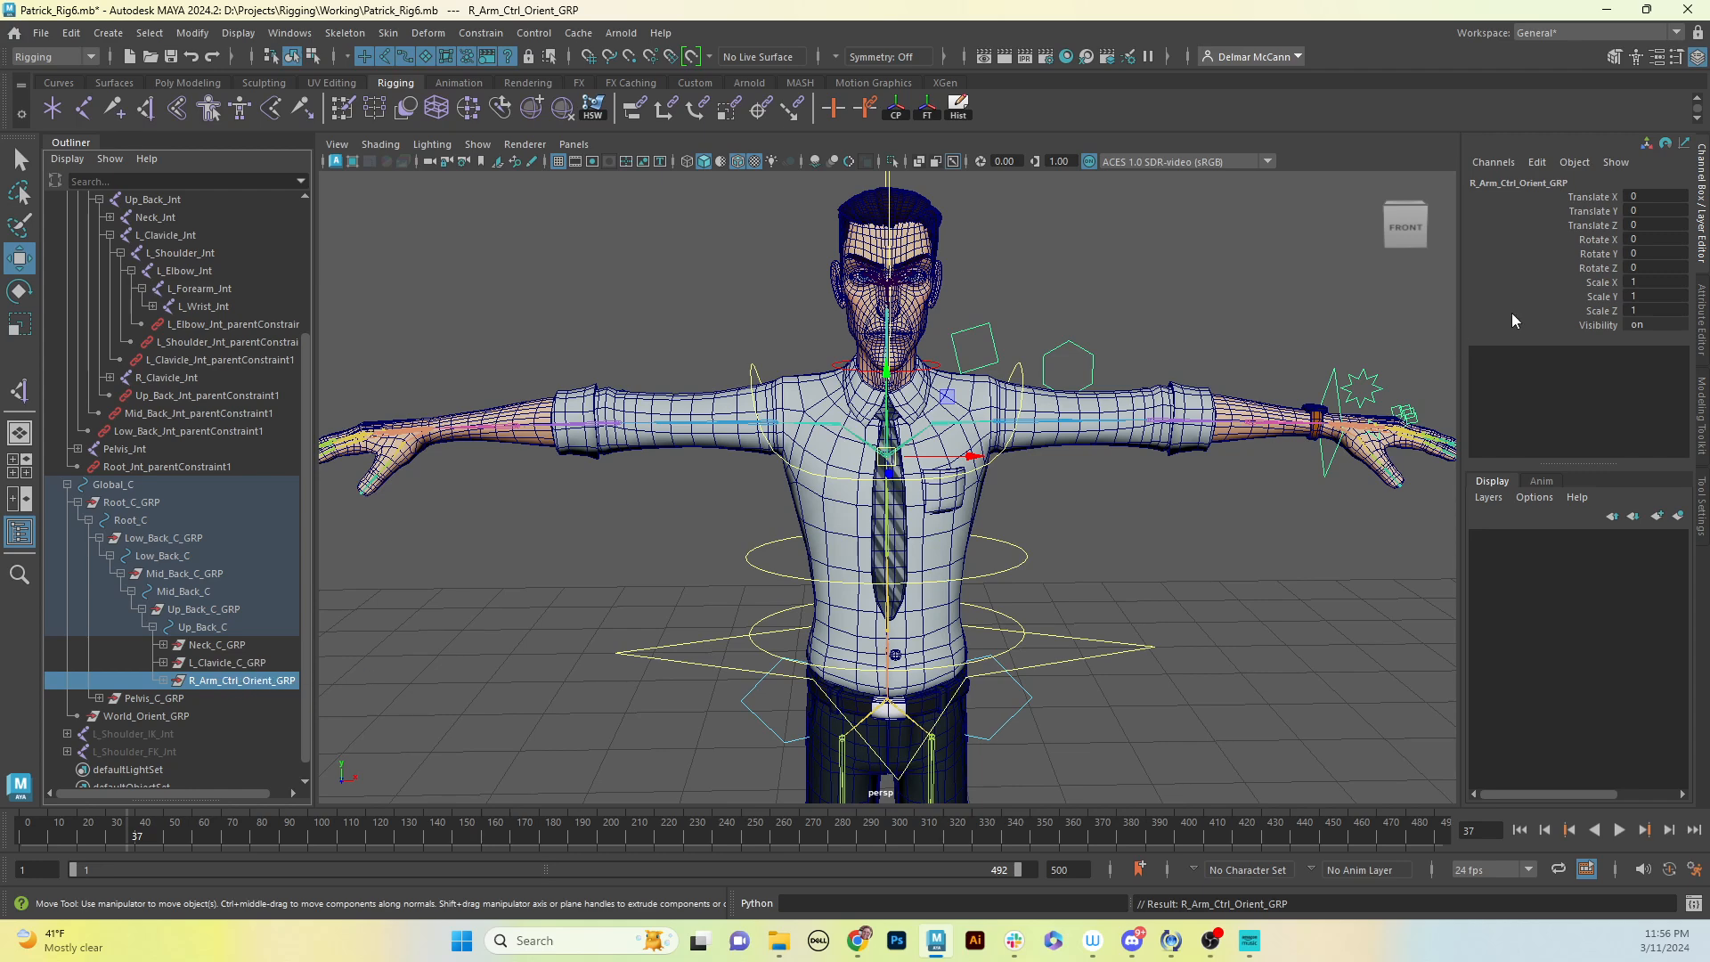
# Step: Mirror the duplicated arm controls to the character's right side by setting R_Arm_Ctrl_Orient_GRP's Scale X to -1
pyautogui.click(1658, 284)
pyautogui.press('Return')
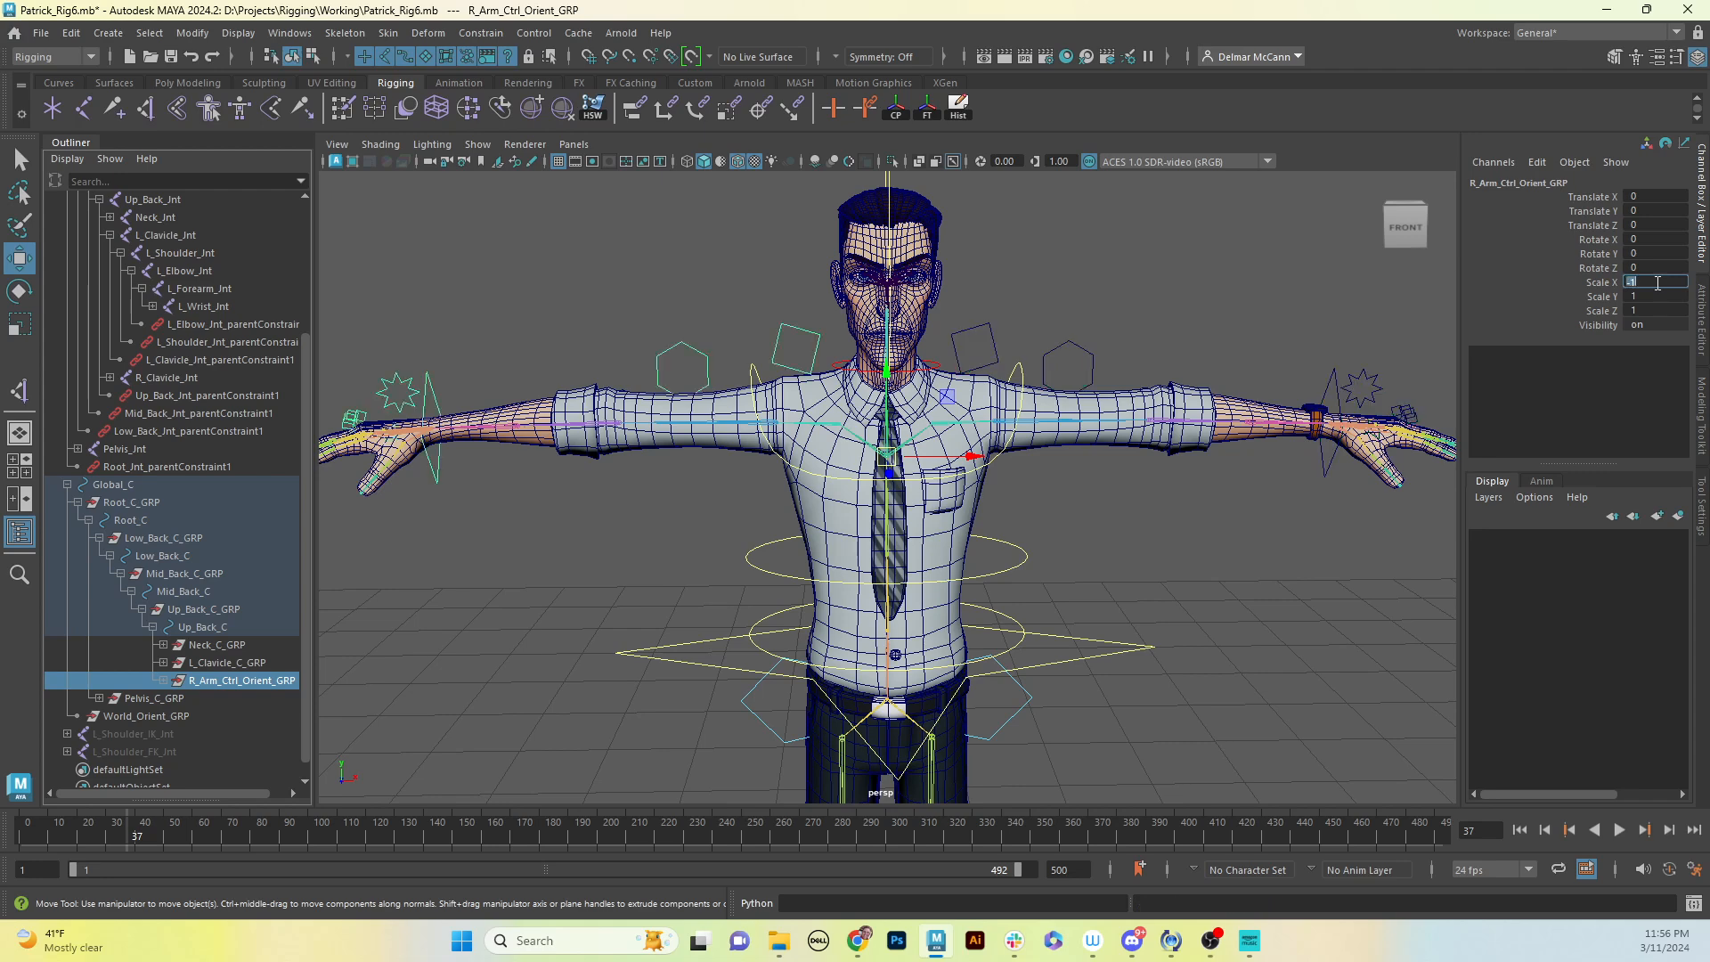
pyautogui.keyDown('alt'); pyautogui.moveTo(648, 482); pyautogui.dragTo(909, 499); pyautogui.keyUp('alt')
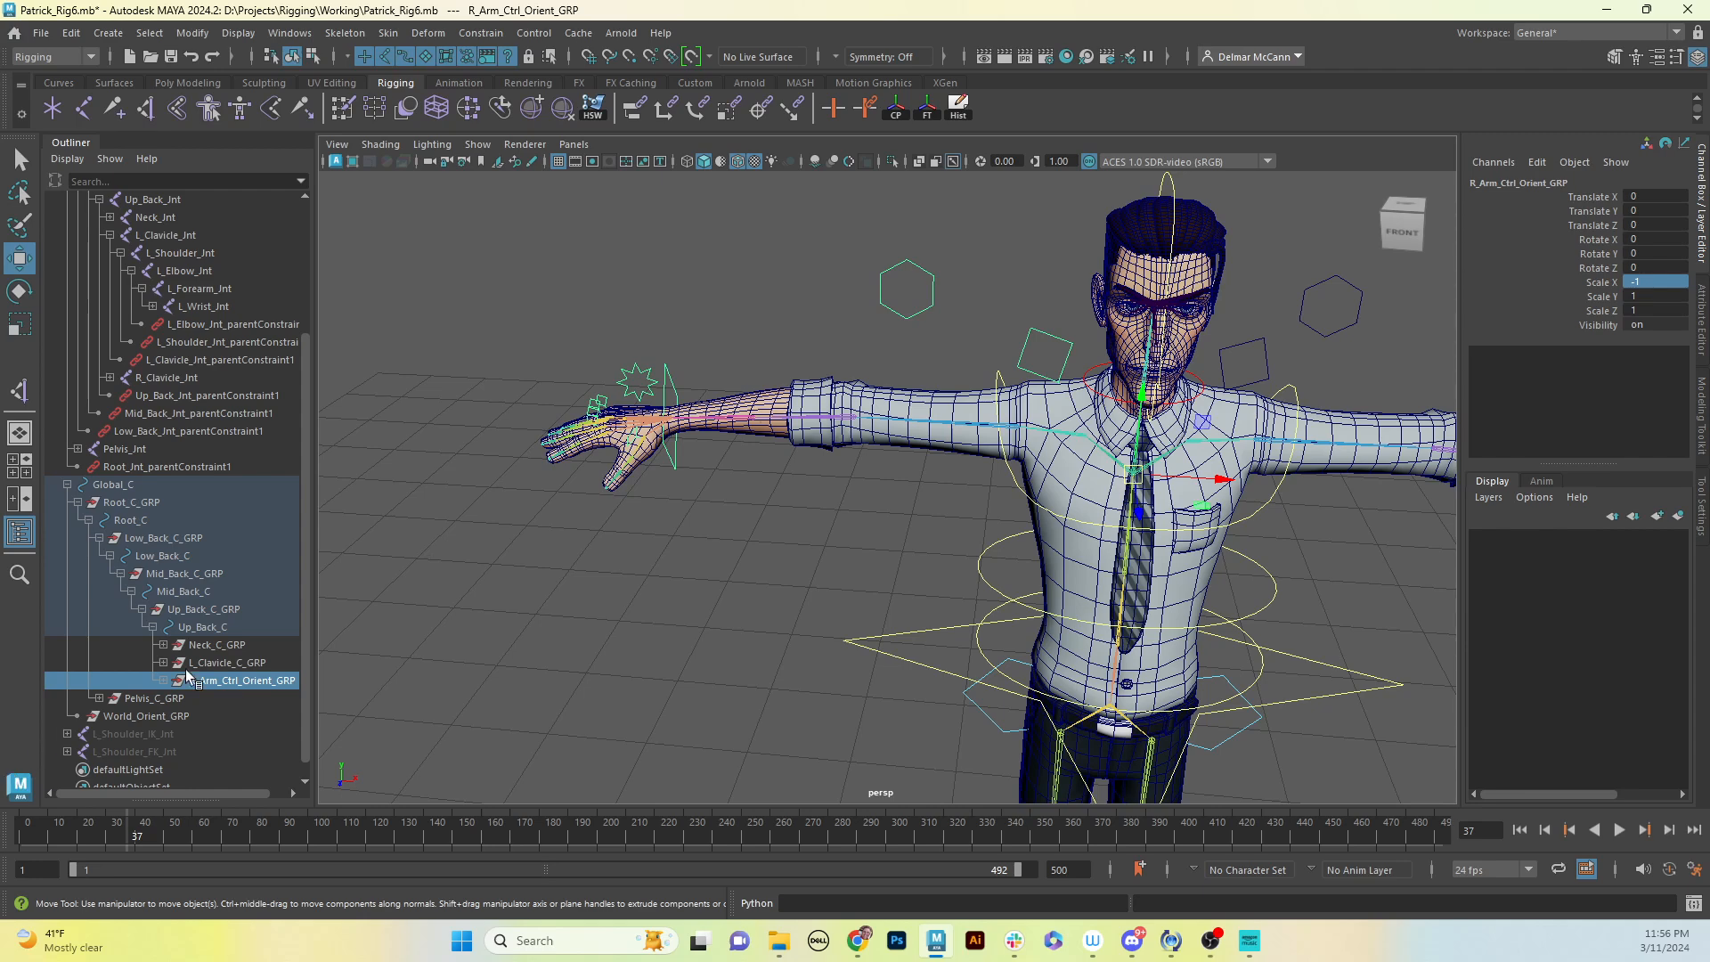
# Step: Expand R_Arm_Ctrl_Orient_GRP and rename the duplicated clavicle group inside it L_Clavicle_C_GRP, without the trailing number
pyautogui.click(164, 681)
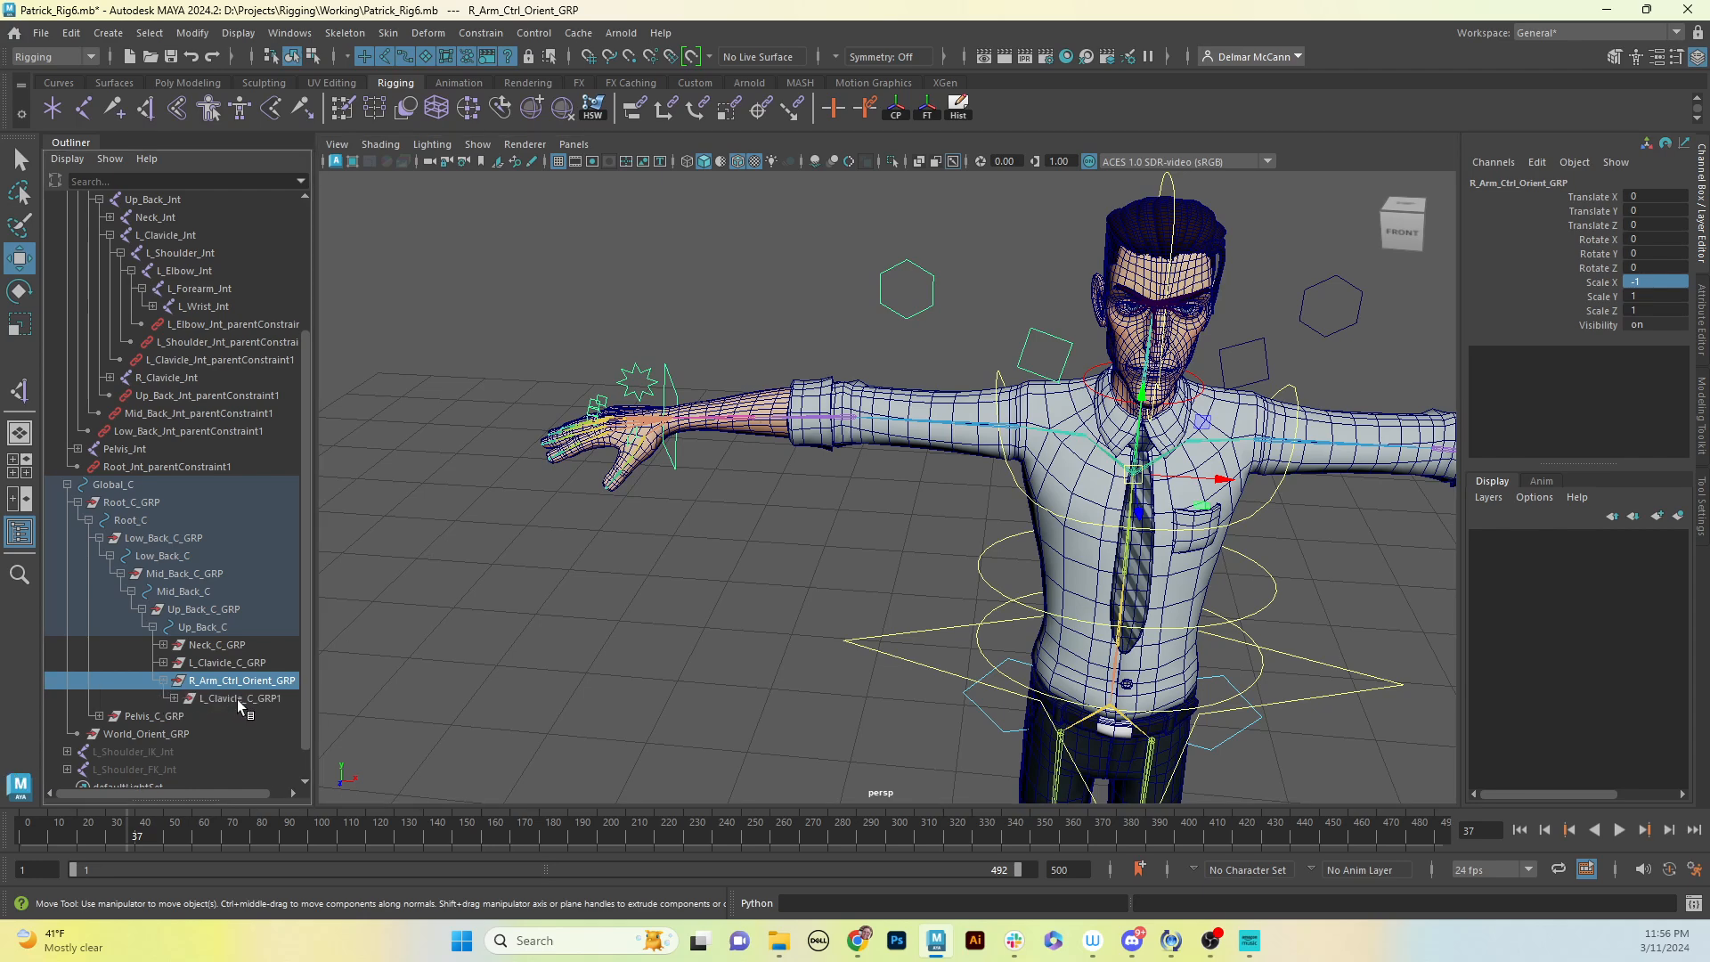
pyautogui.click(237, 699)
pyautogui.doubleClick(291, 700)
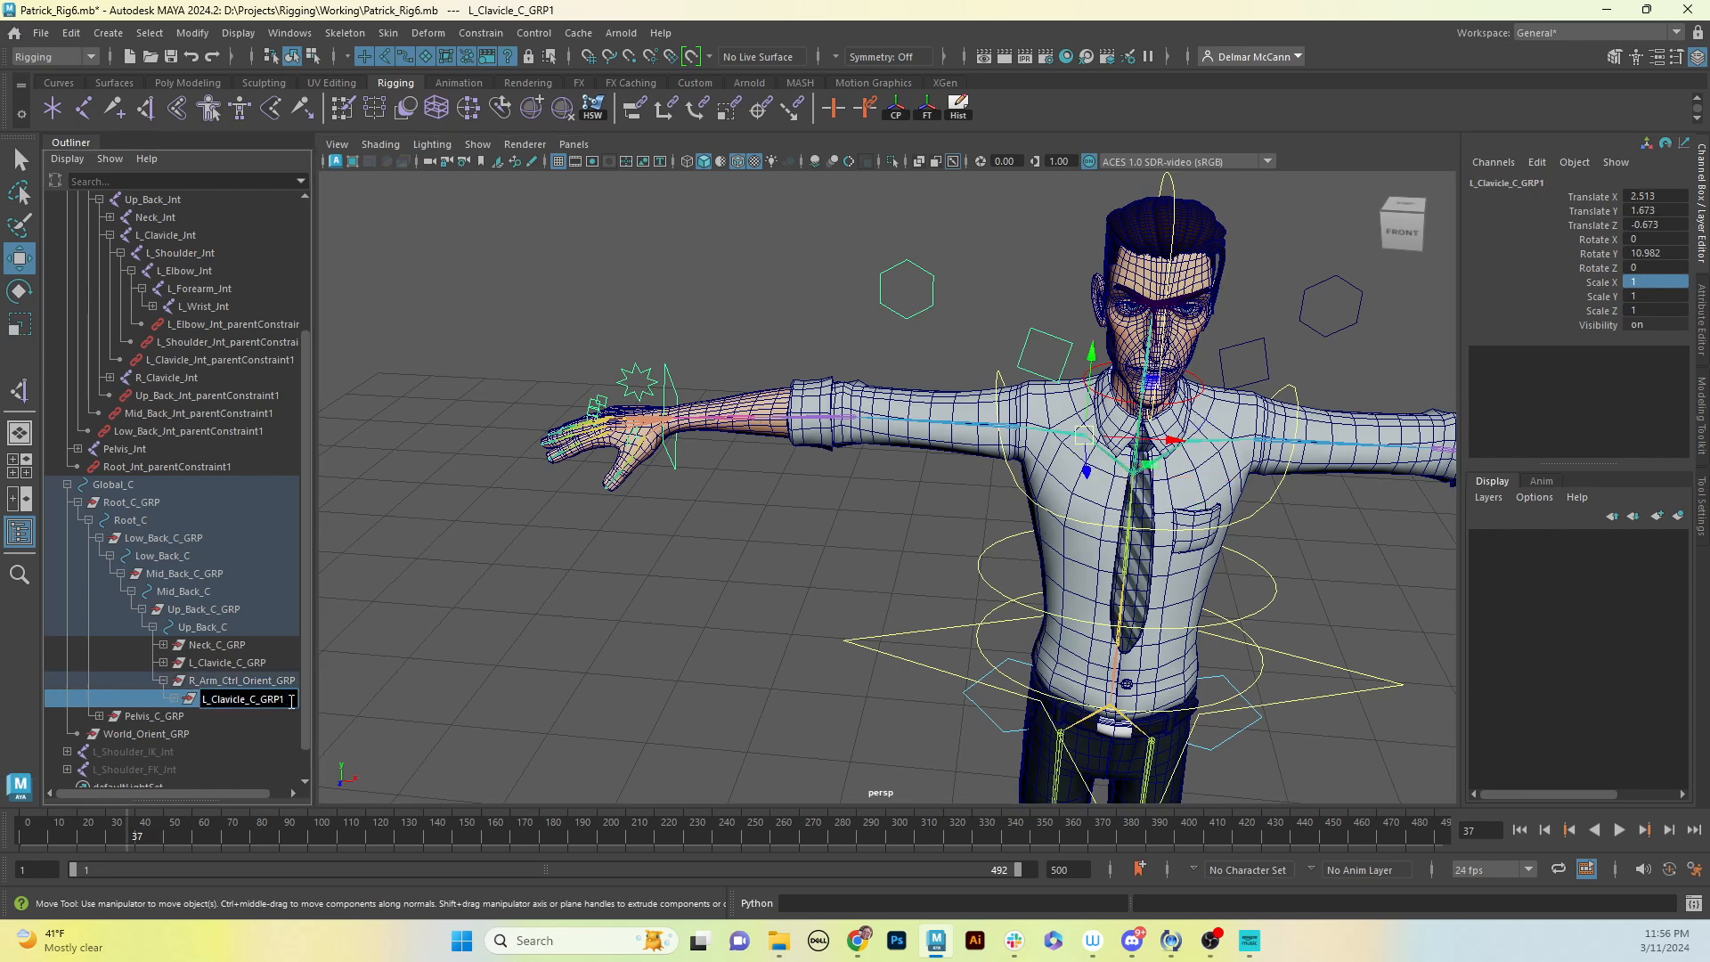
pyautogui.press('BackSpace')
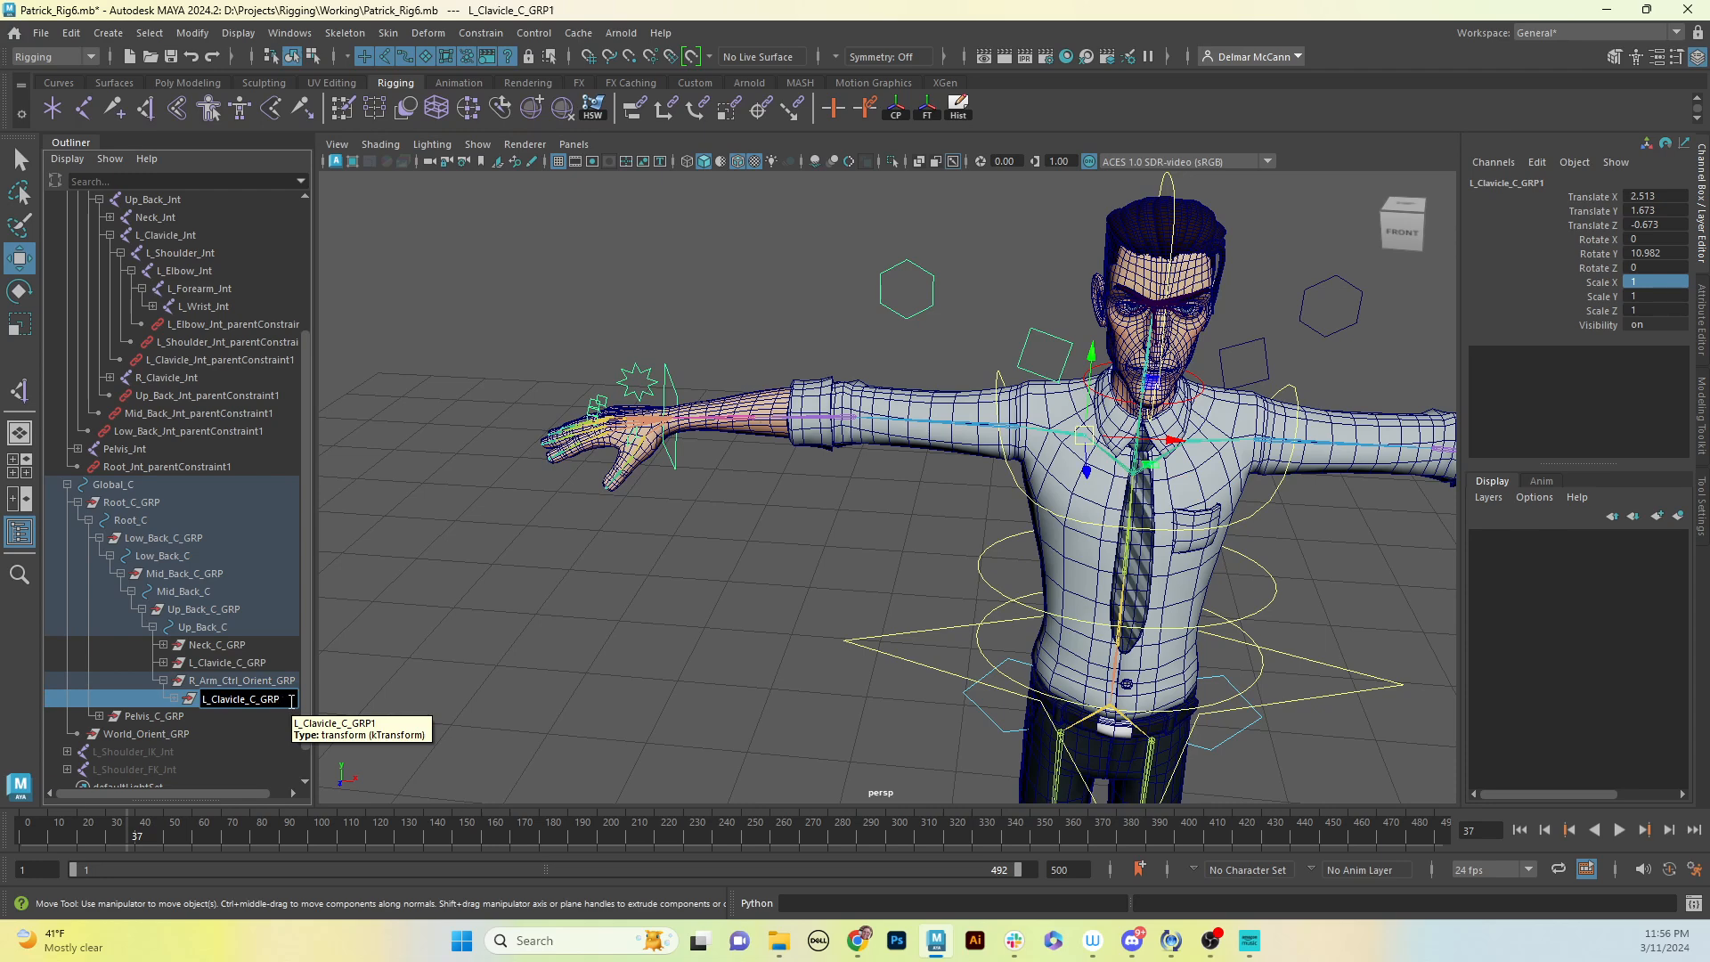
pyautogui.press('Return')
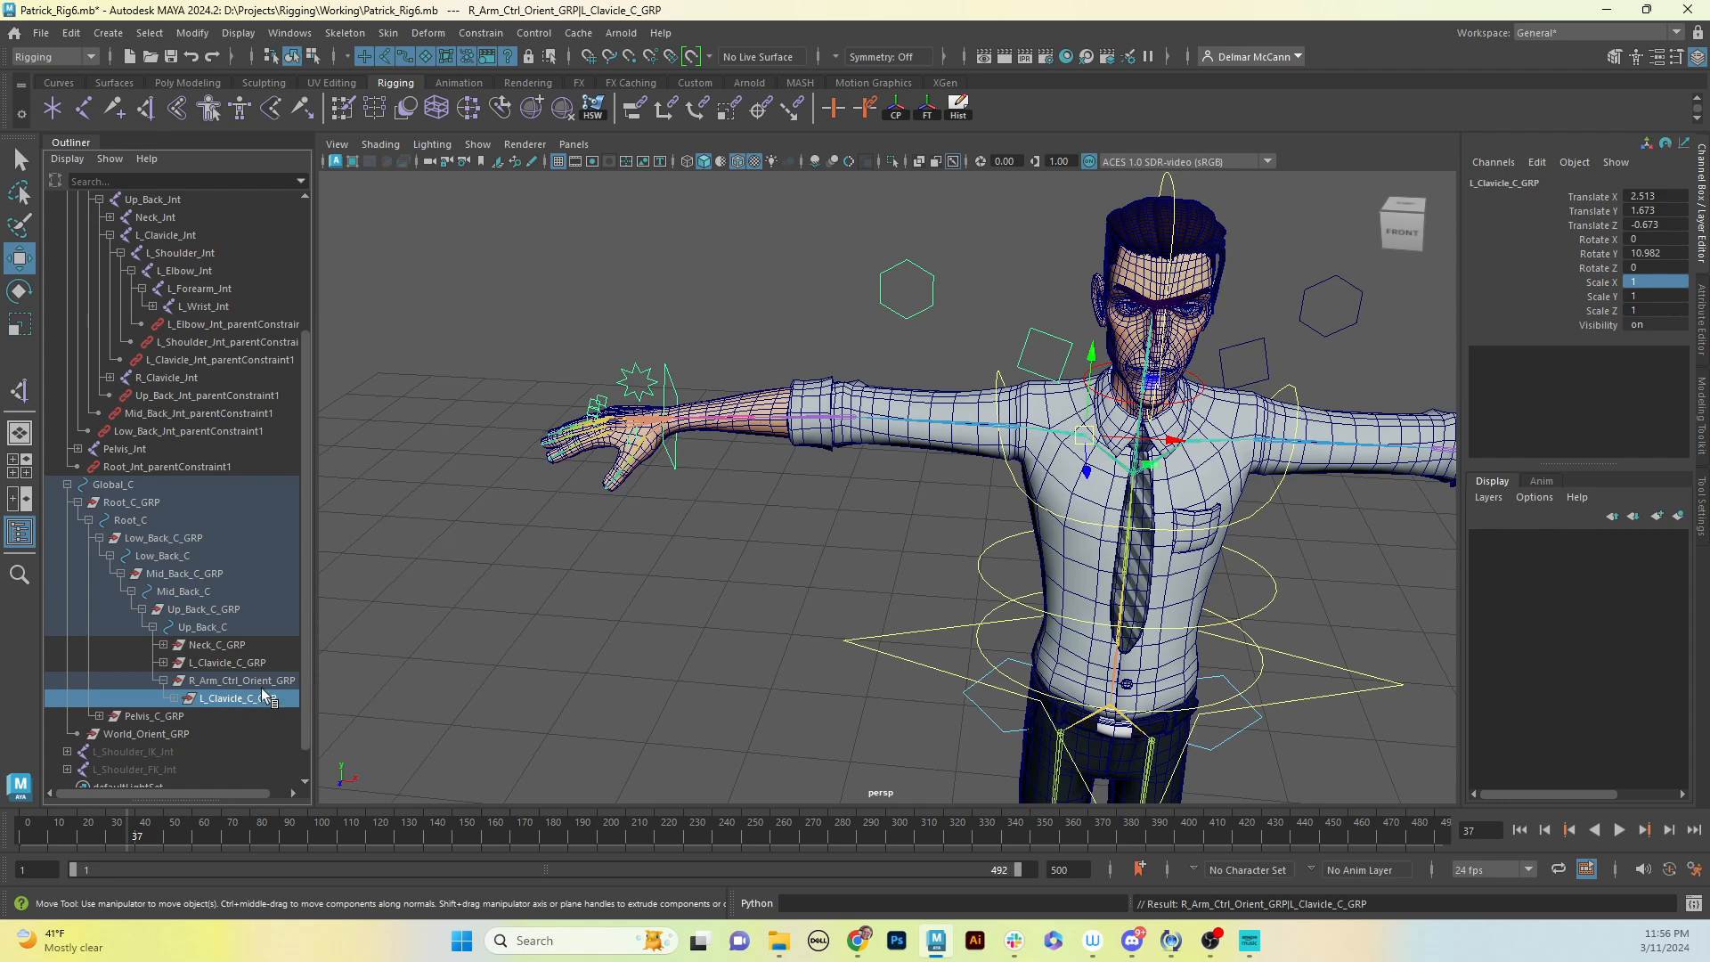
# Step: Search and replace L_ with R_ in all names in the duplicated clavicle group's hierarchy
pyautogui.click(199, 36)
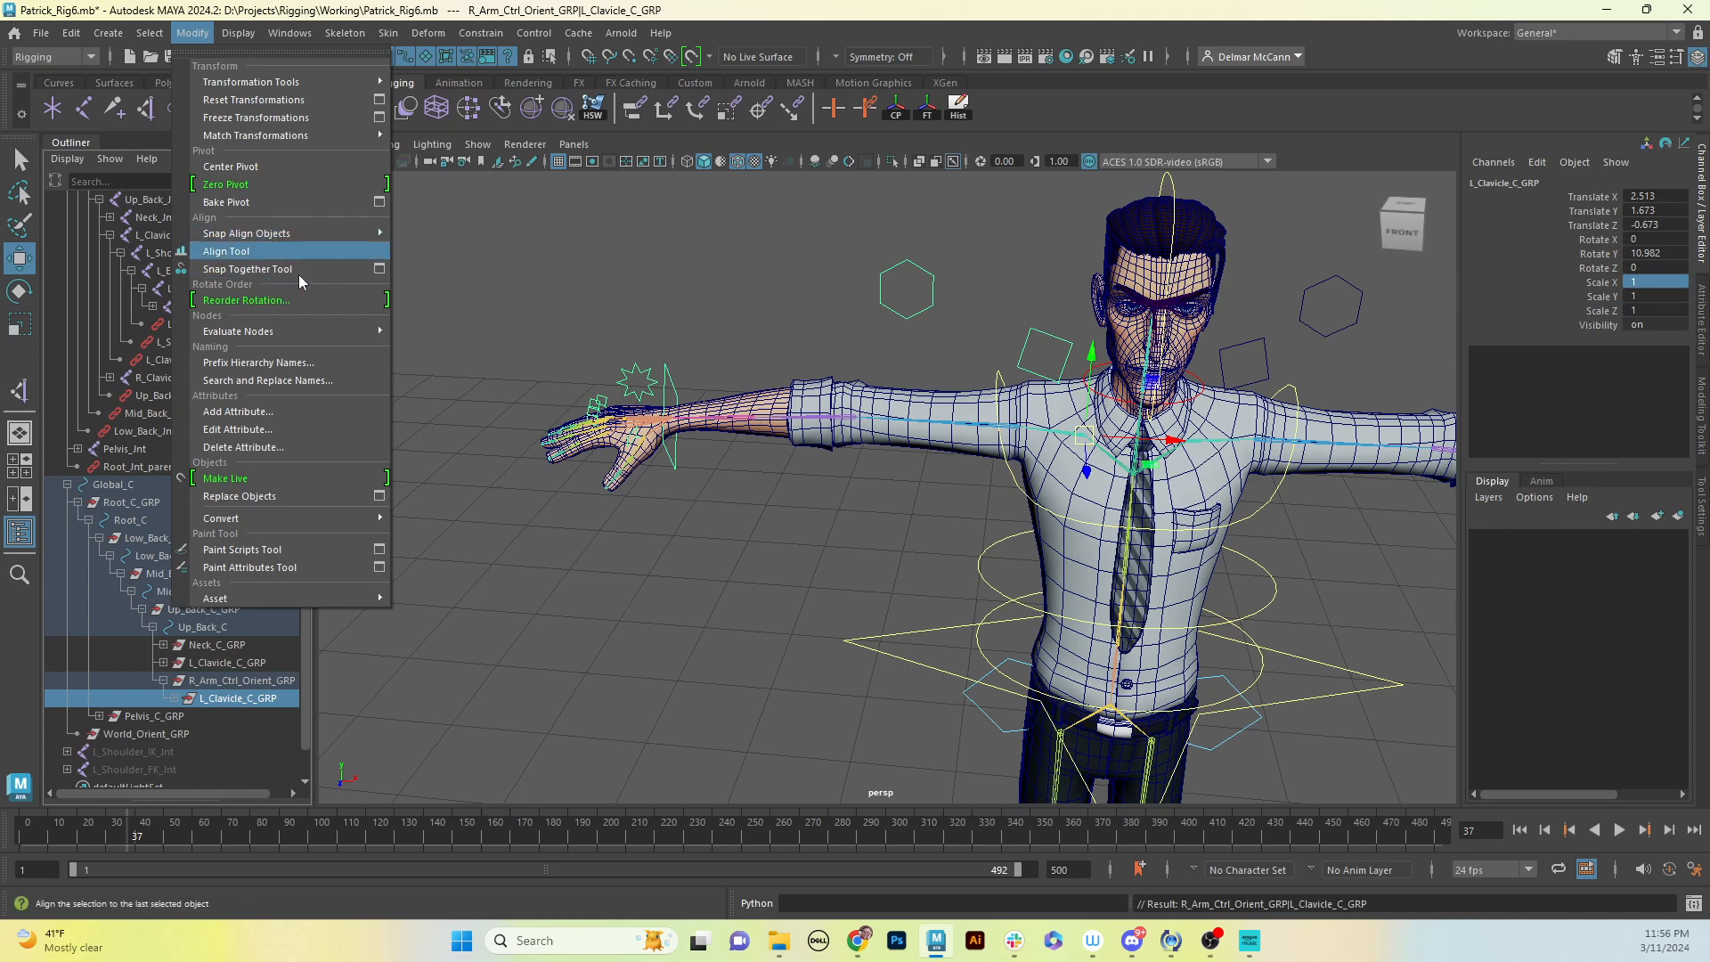
pyautogui.click(308, 383)
pyautogui.moveTo(408, 154); pyautogui.dragTo(370, 155)
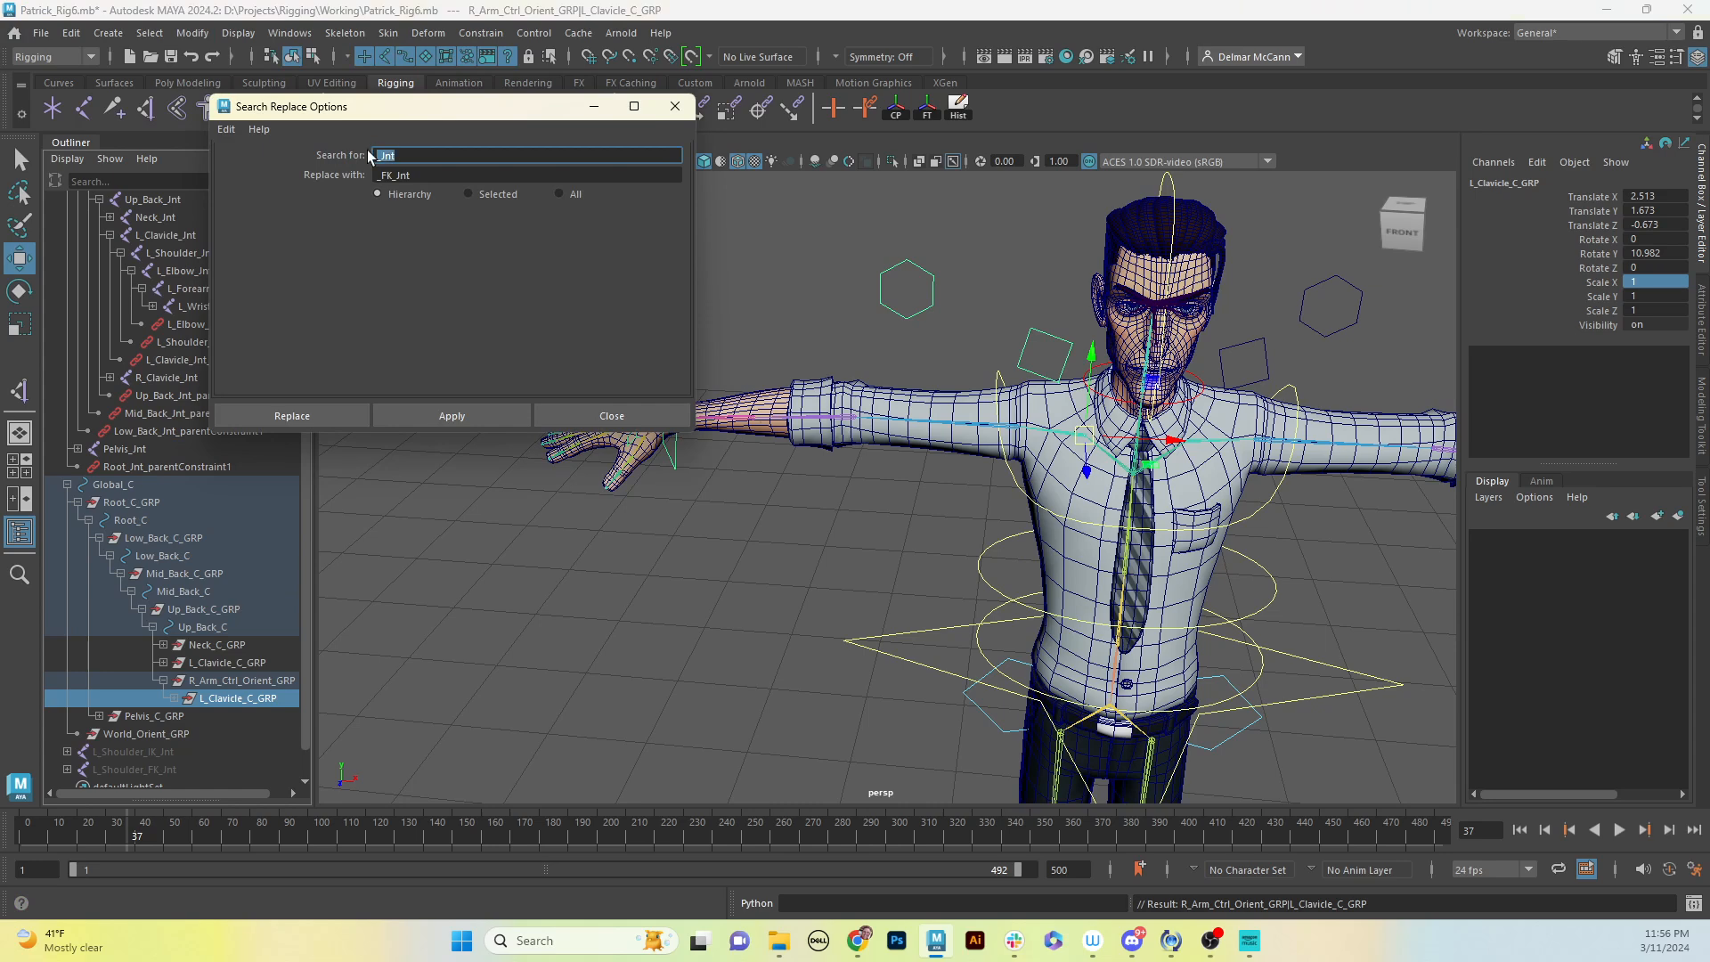
pyautogui.write('L_')
pyautogui.press('Tab')
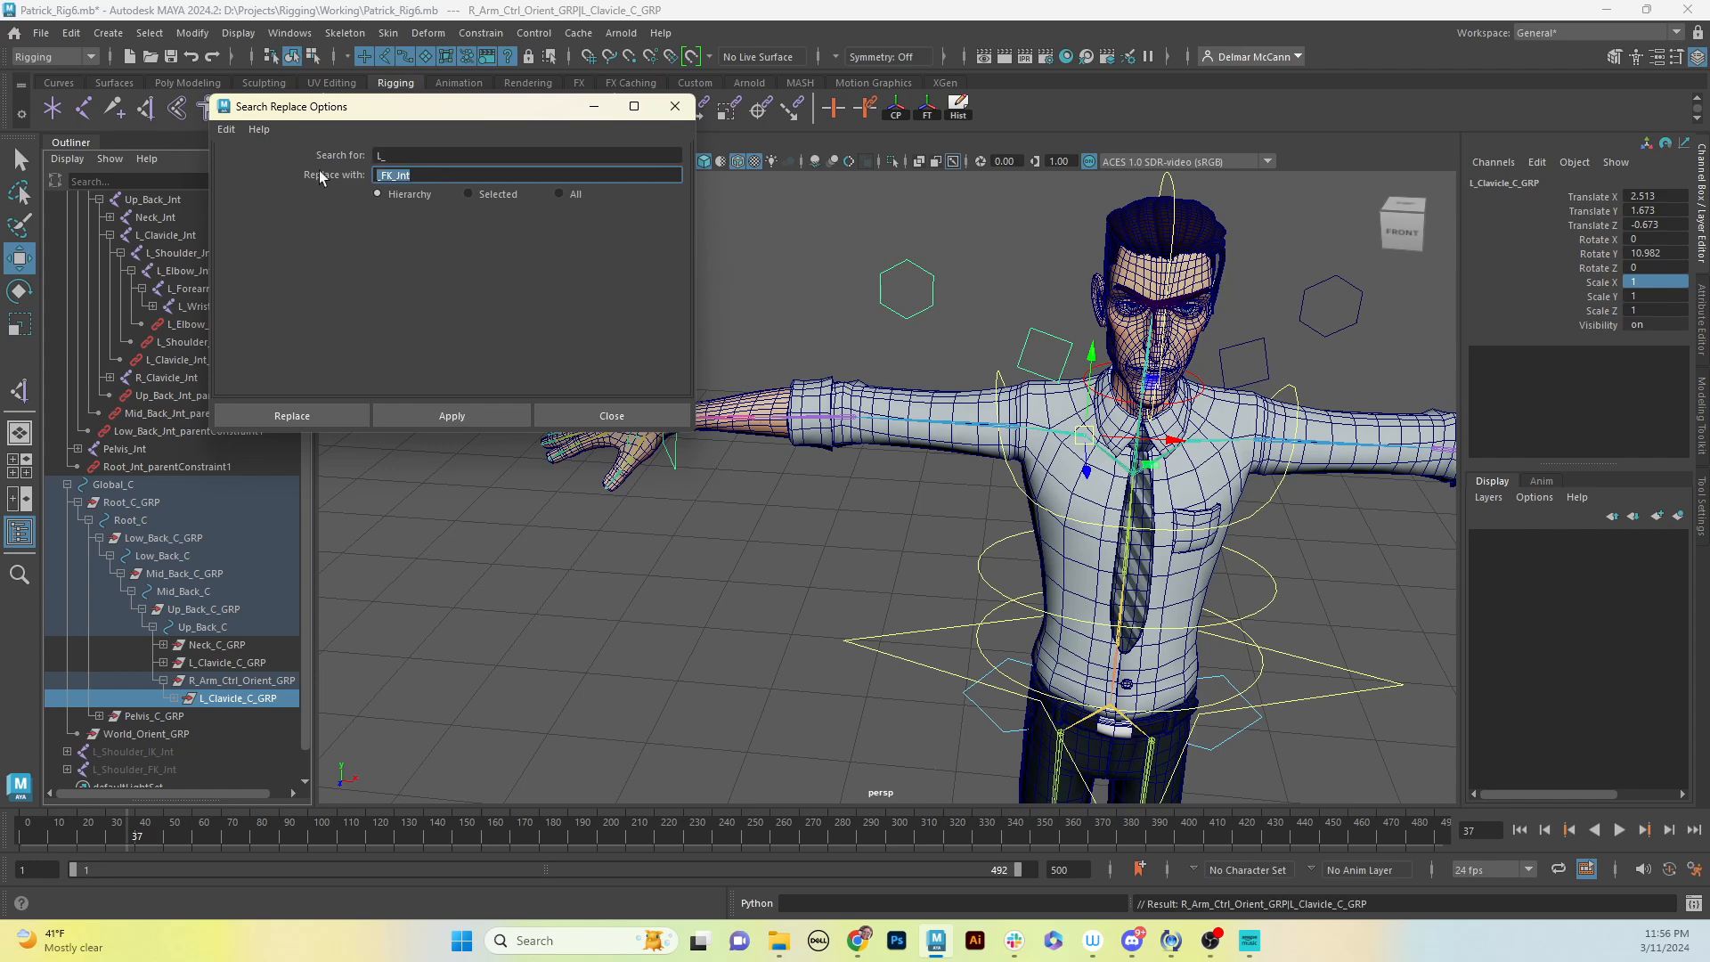
pyautogui.write('R_')
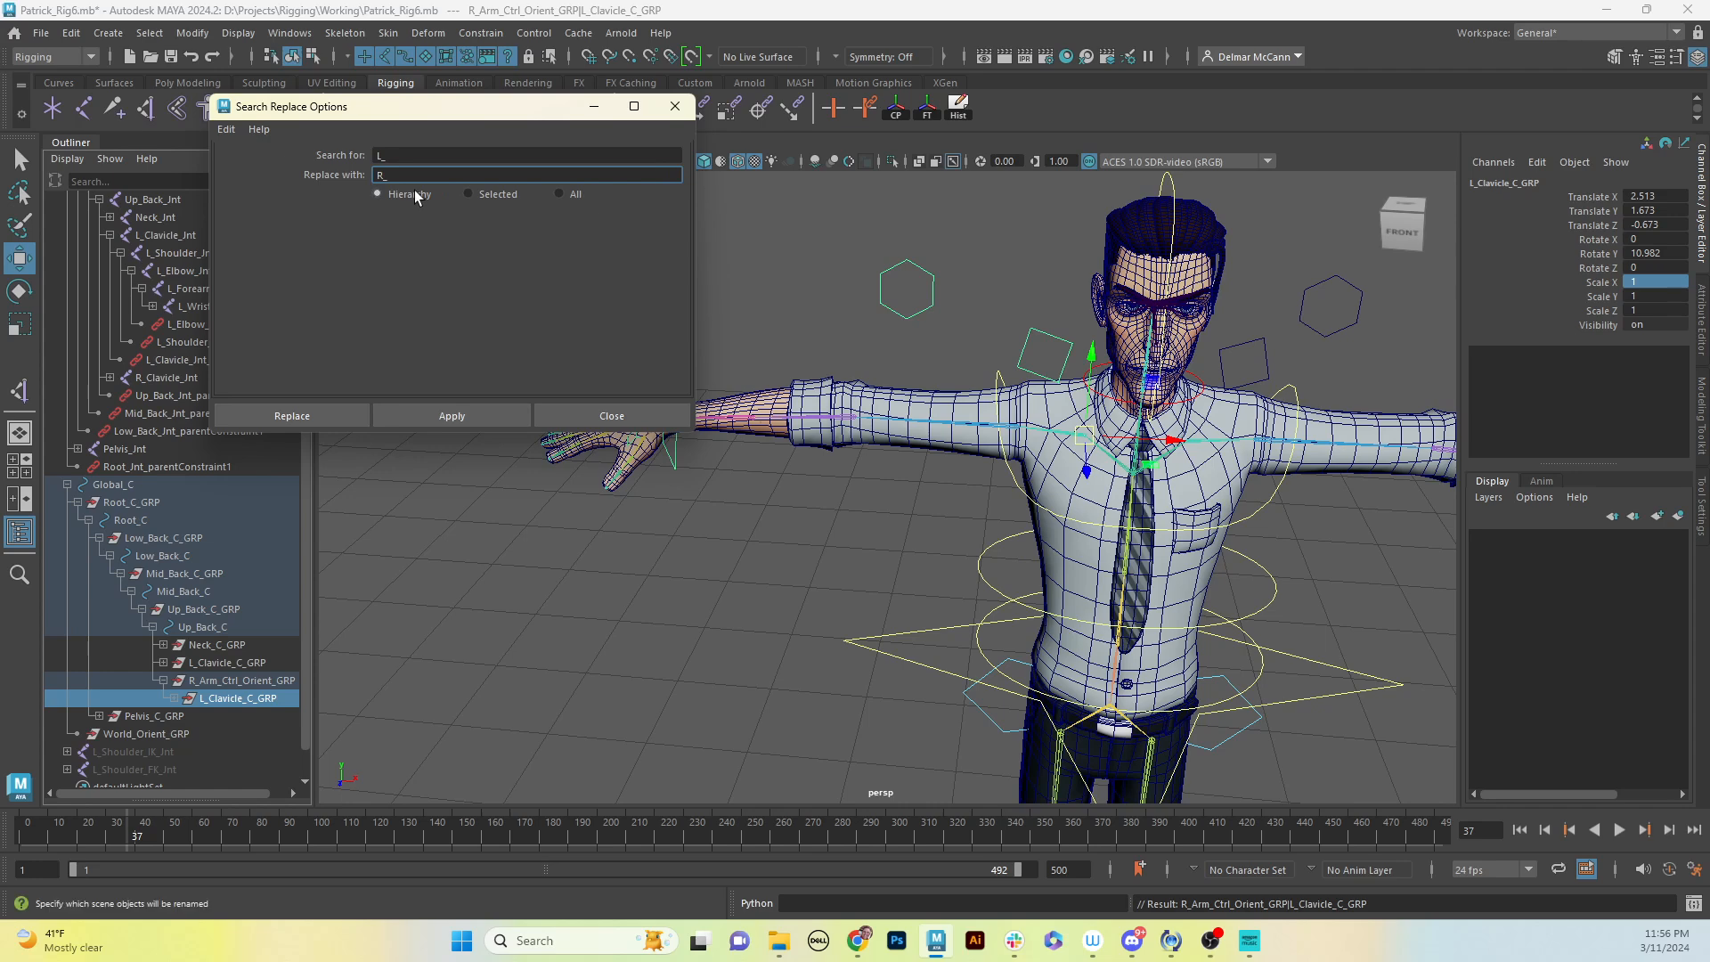
pyautogui.click(452, 417)
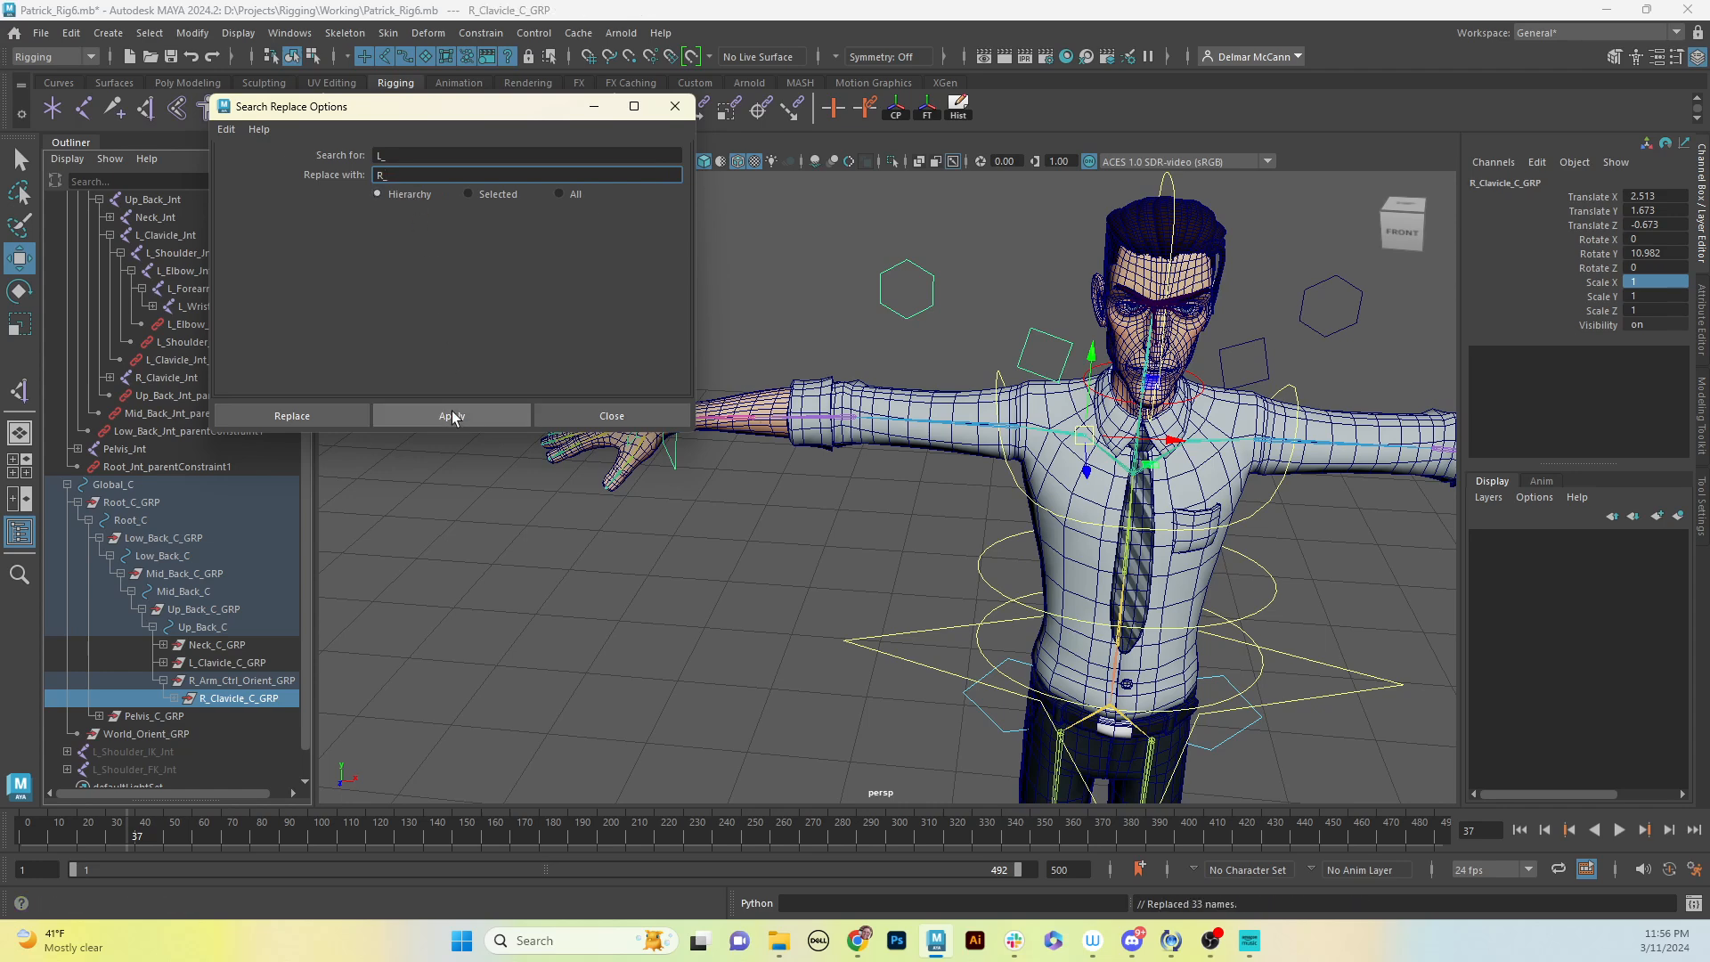
pyautogui.click(675, 106)
# Step: Select the mirrored arm pole vector and IK/FK switch controls to check their names
pyautogui.click(899, 255)
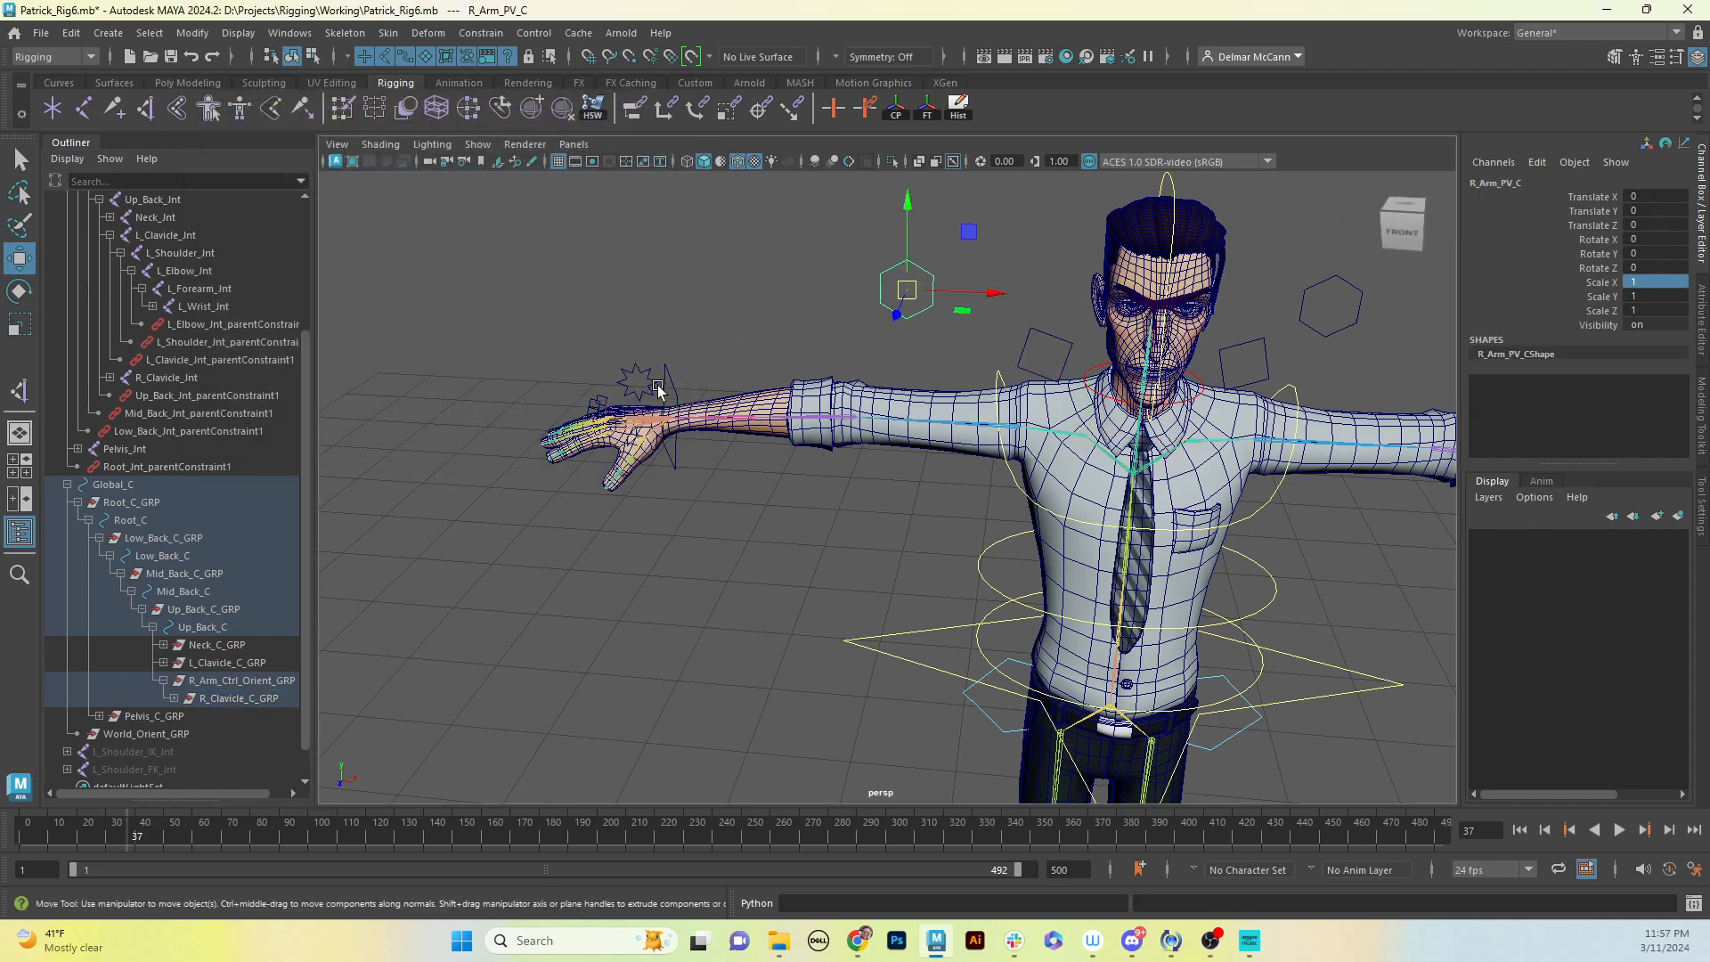
pyautogui.click(635, 372)
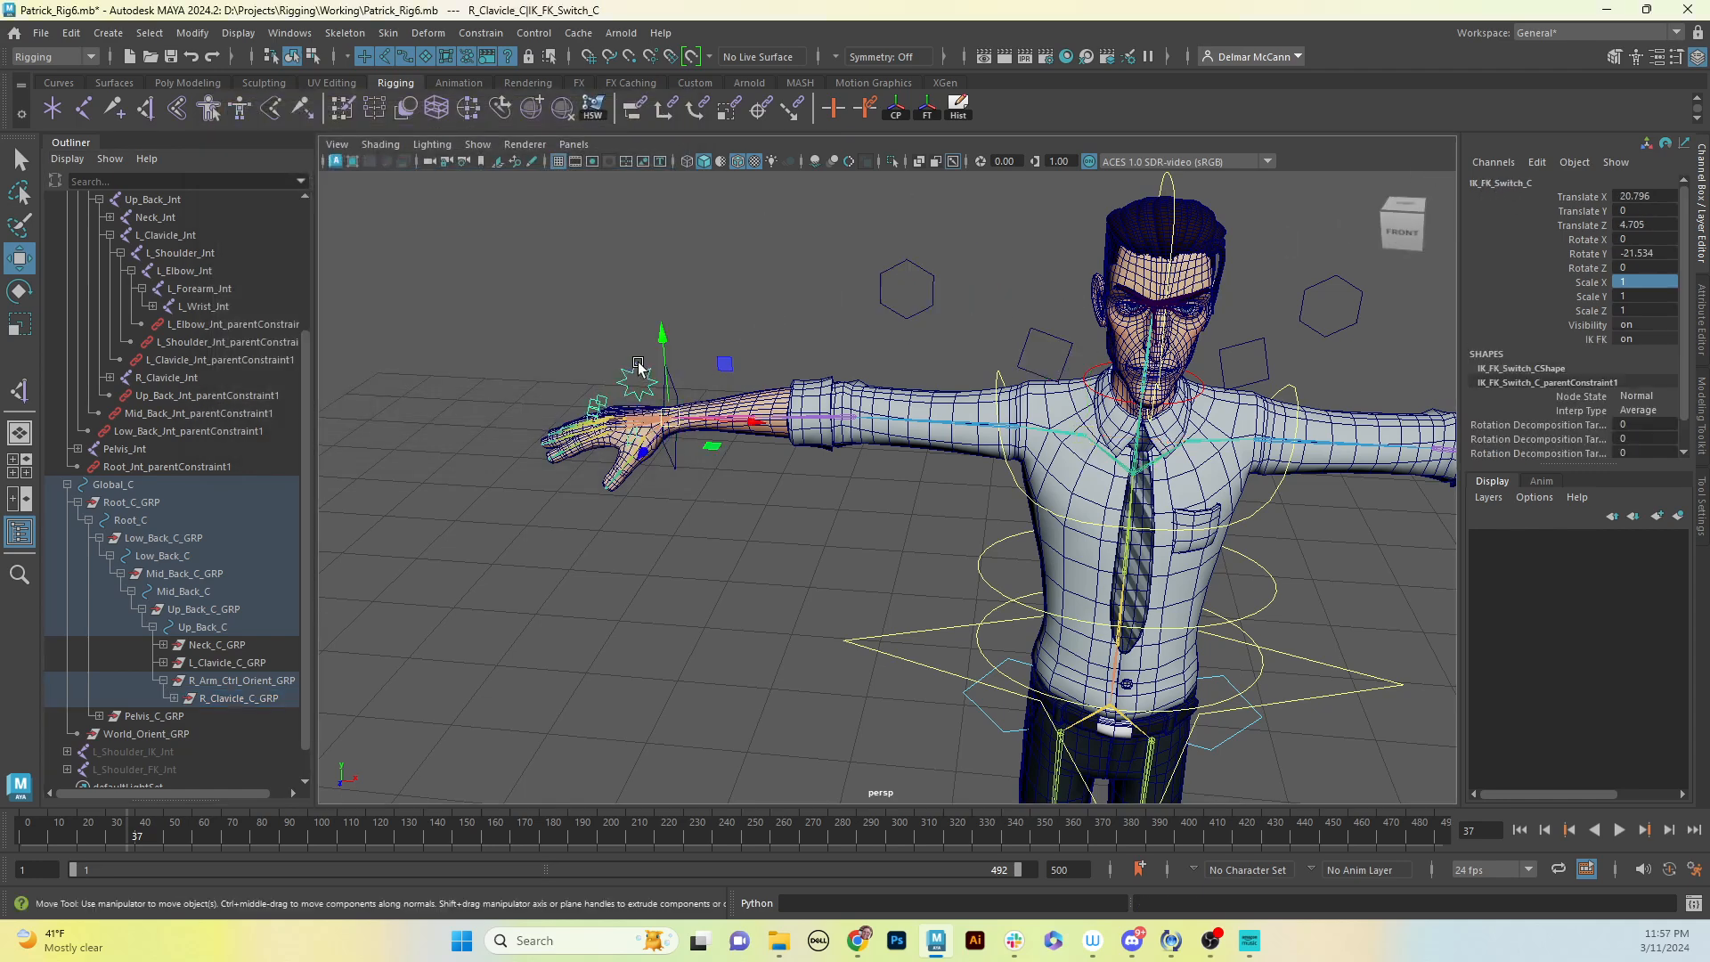
pyautogui.click(745, 270)
pyautogui.click(641, 374)
# Step: Expand the whole R_Clavicle_C_GRP hierarchy and widen the Outliner to show the full node names
pyautogui.scroll(-1, 249, 659)
pyautogui.keyDown('shift'); pyautogui.click(174, 662); pyautogui.keyUp('shift')
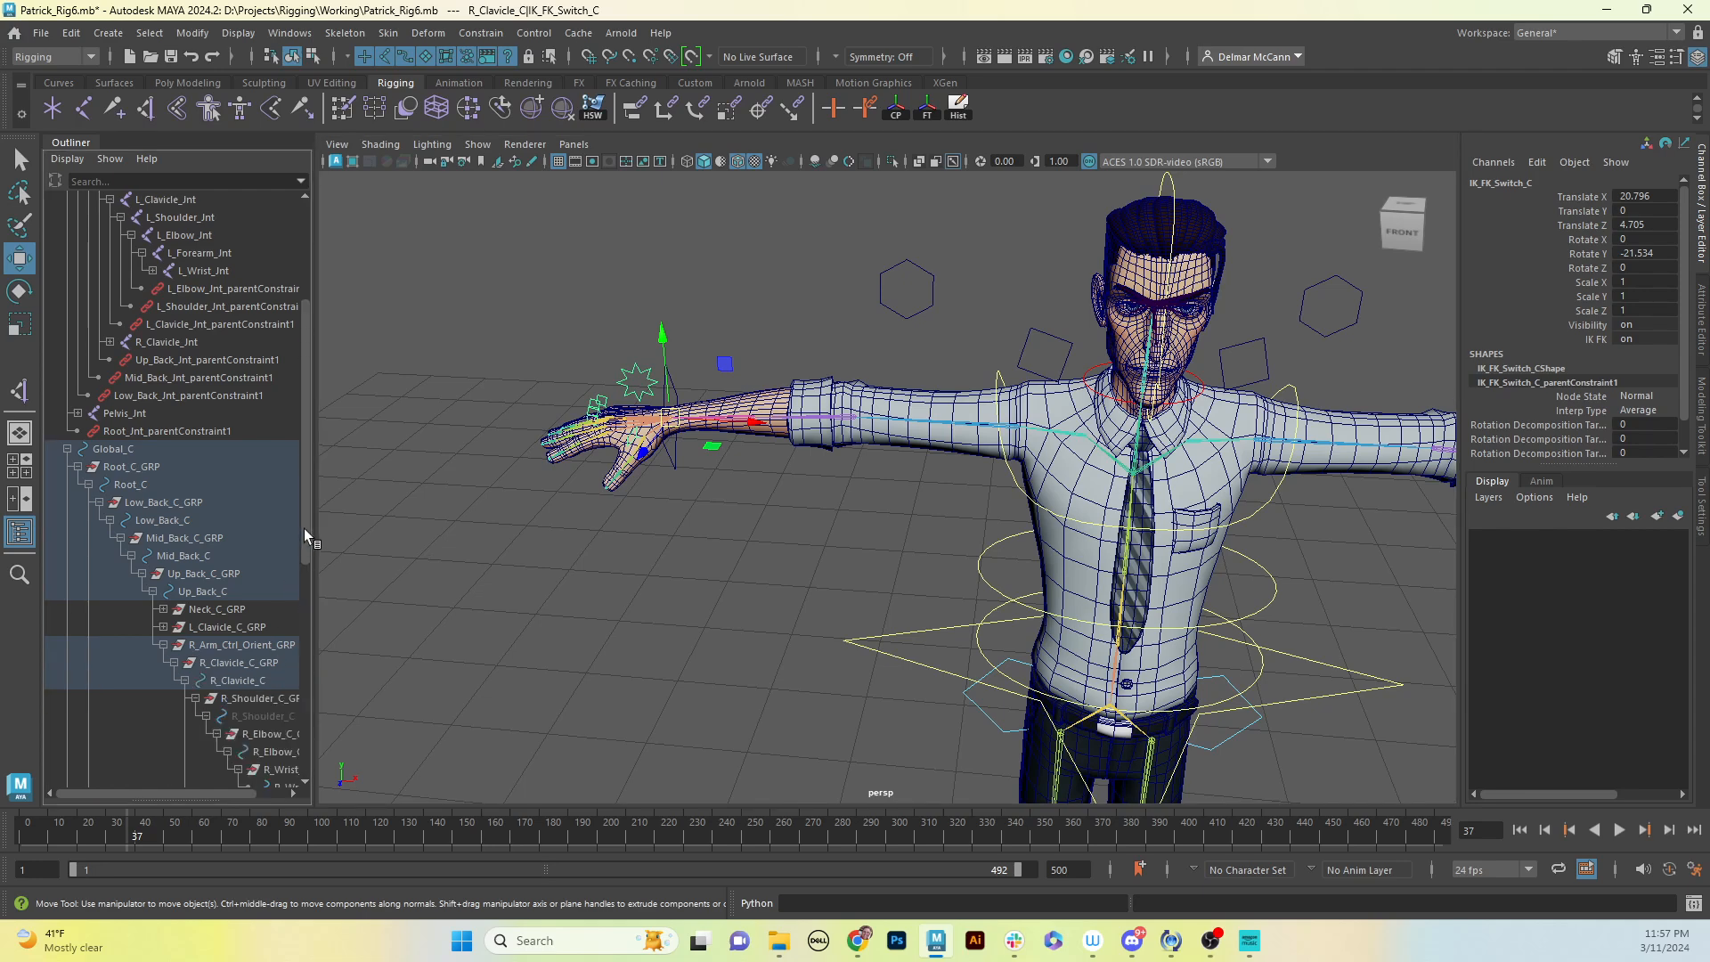
pyautogui.moveTo(303, 527); pyautogui.dragTo(299, 664)
pyautogui.scroll(-3, 300, 664)
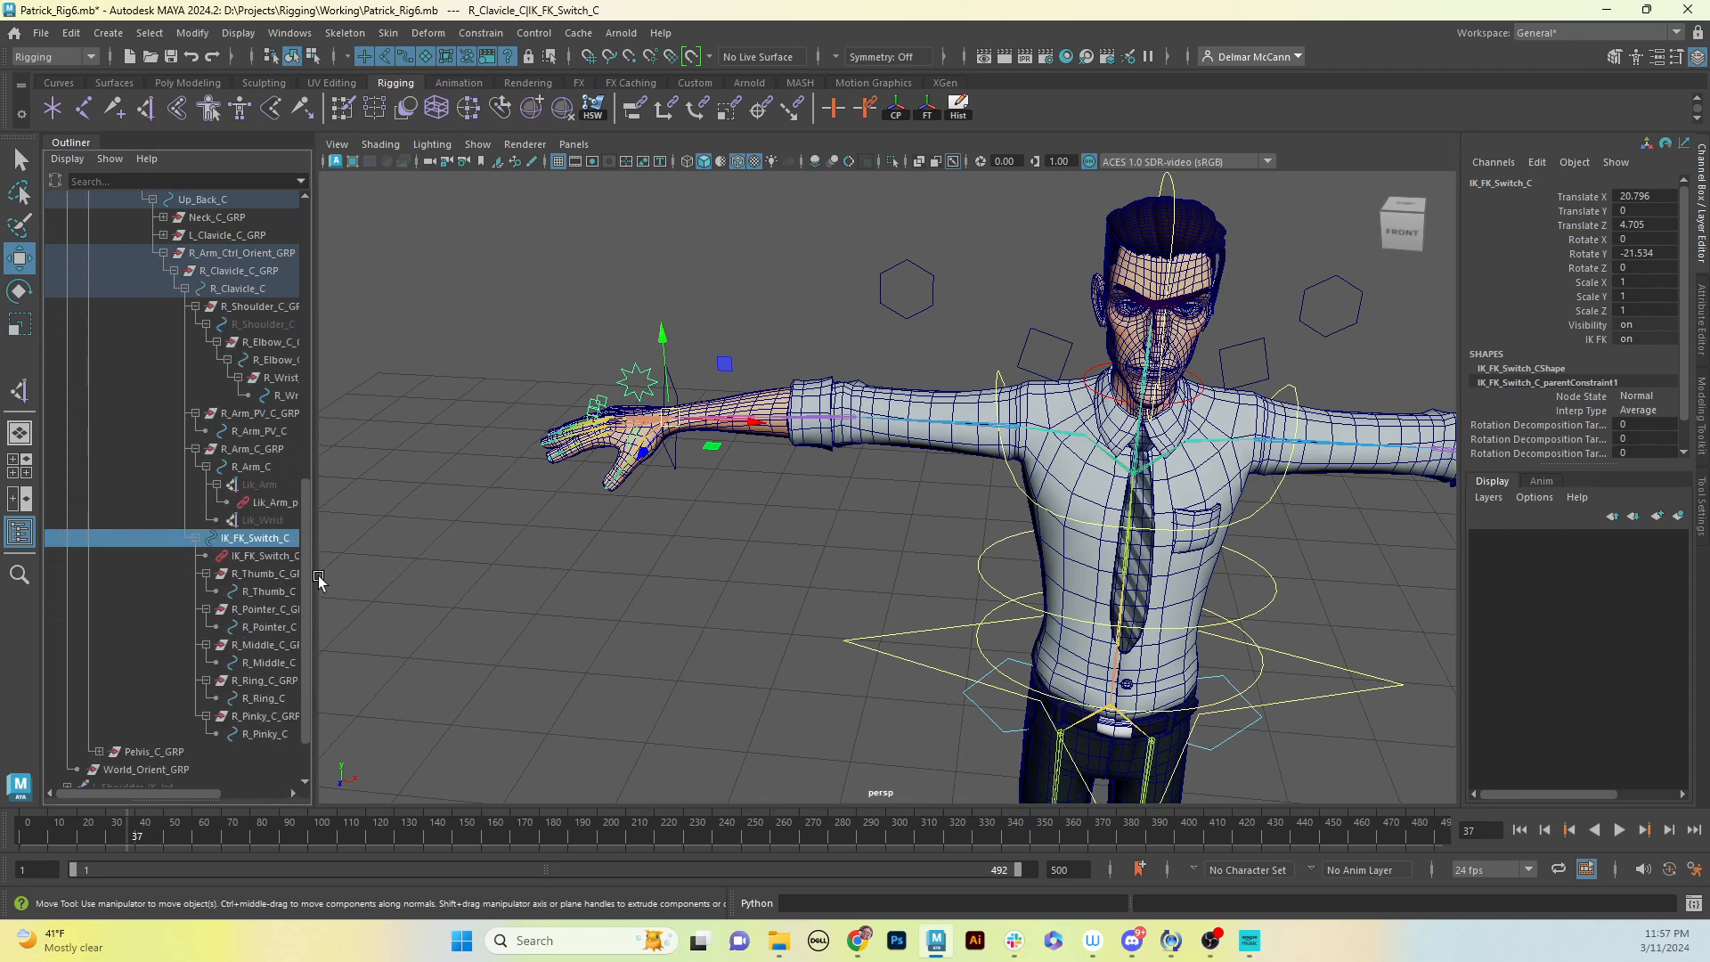
pyautogui.moveTo(318, 577); pyautogui.dragTo(431, 576)
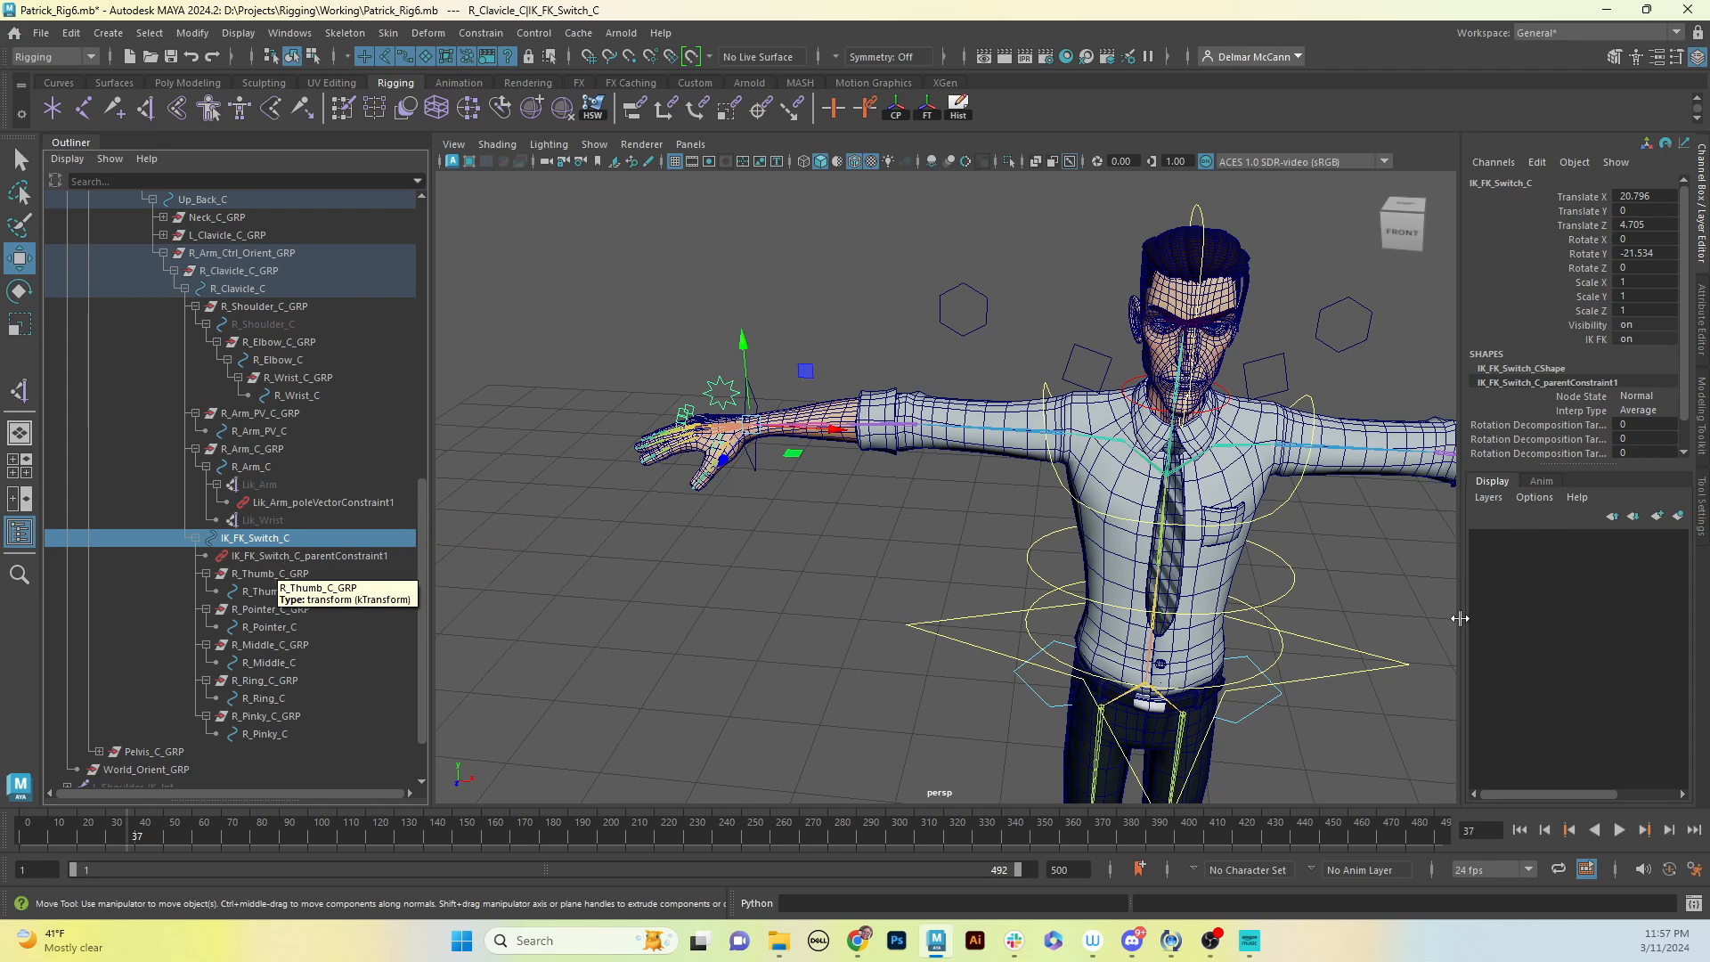
# Step: Delete the duplicated switch parent constraint, the Lik_Wrist and Lik_Arm IK handles, and the Lik_Arm pole vector constraint from the R_Clavicle_C_GRP hierarchy
pyautogui.click(348, 559)
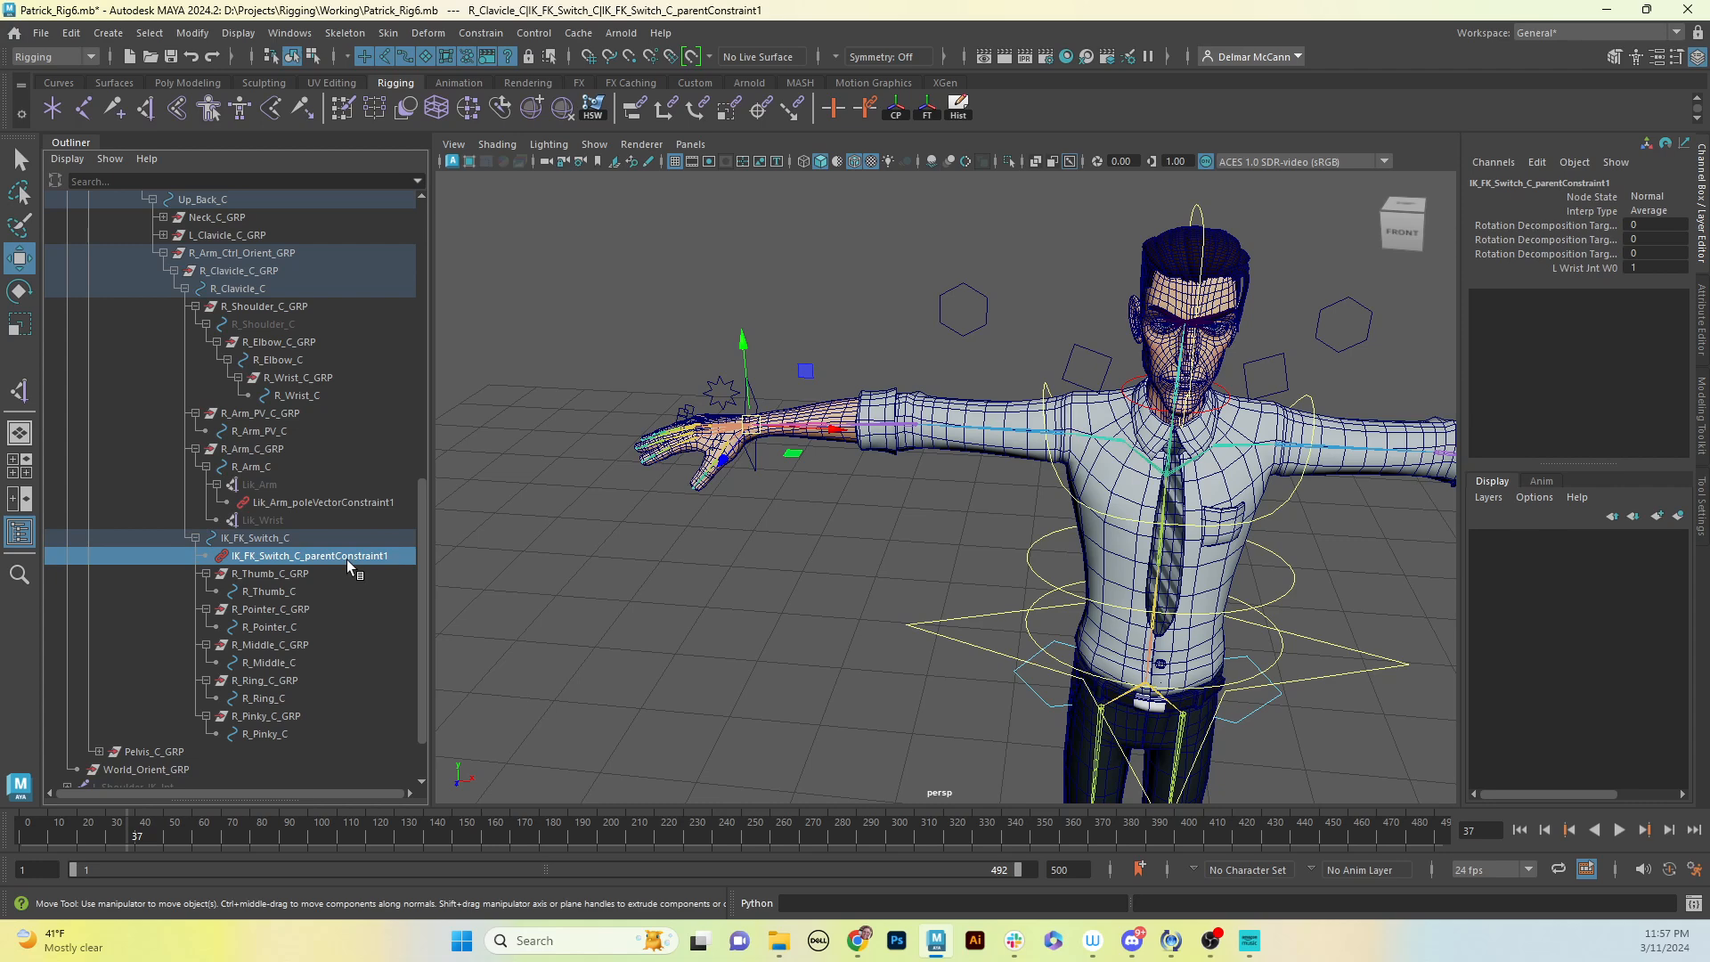
pyautogui.press('Delete')
pyautogui.click(290, 522)
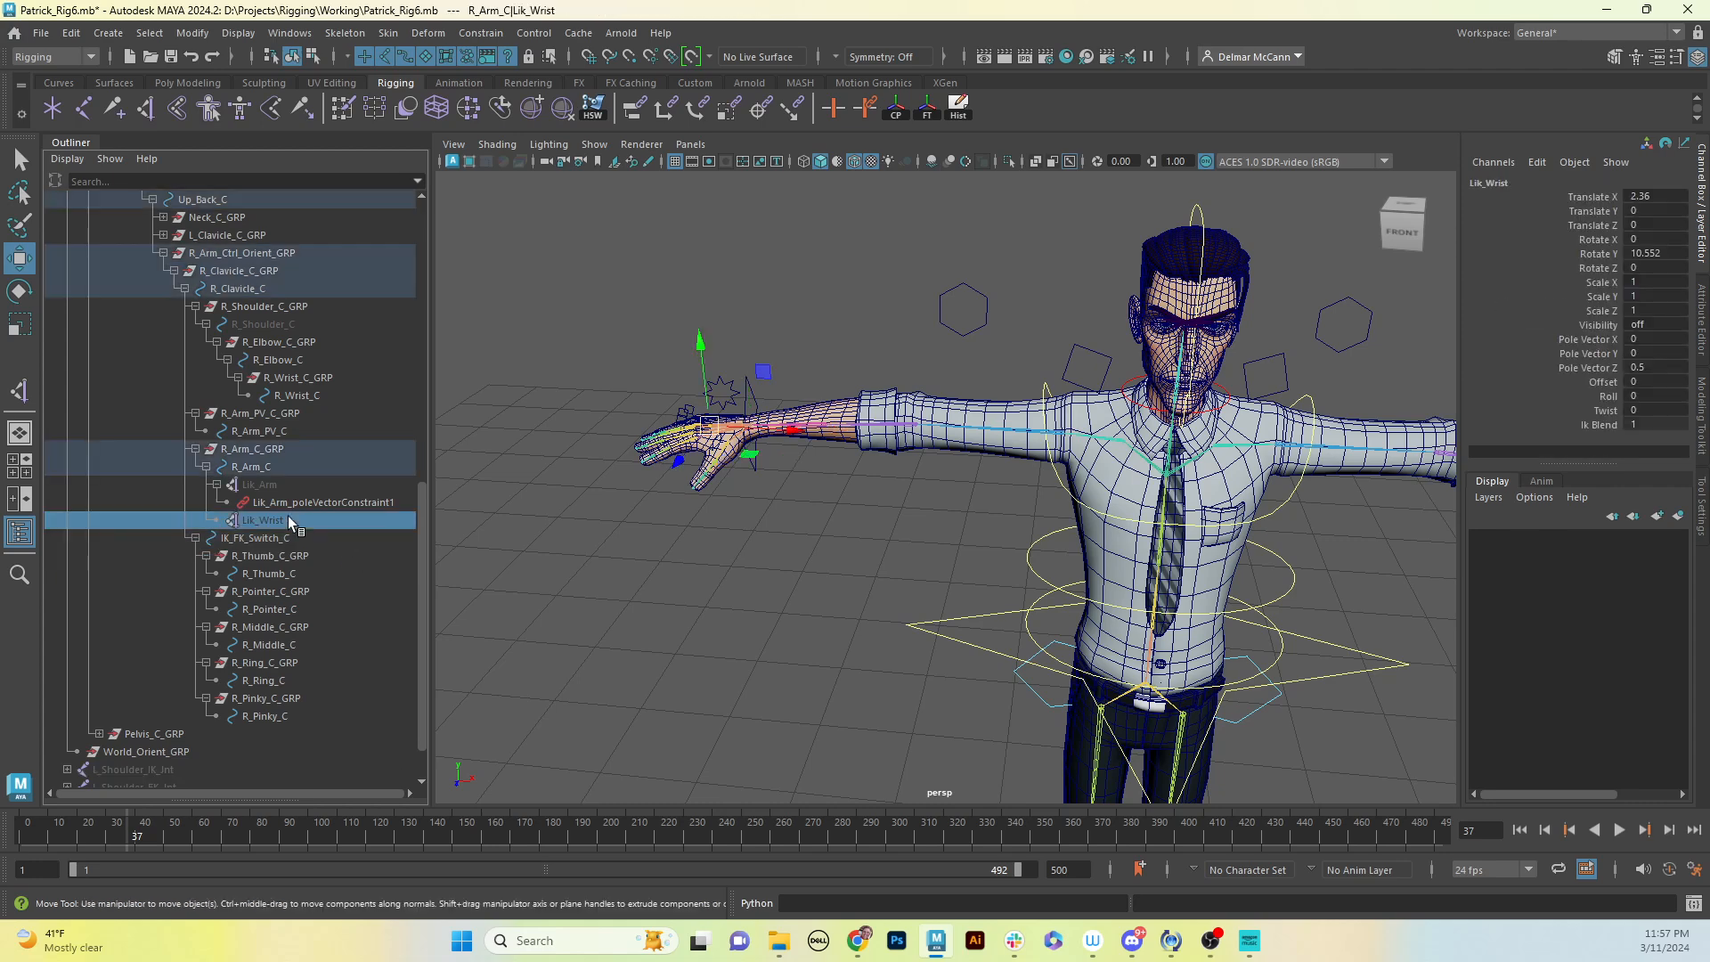
pyautogui.press('Delete')
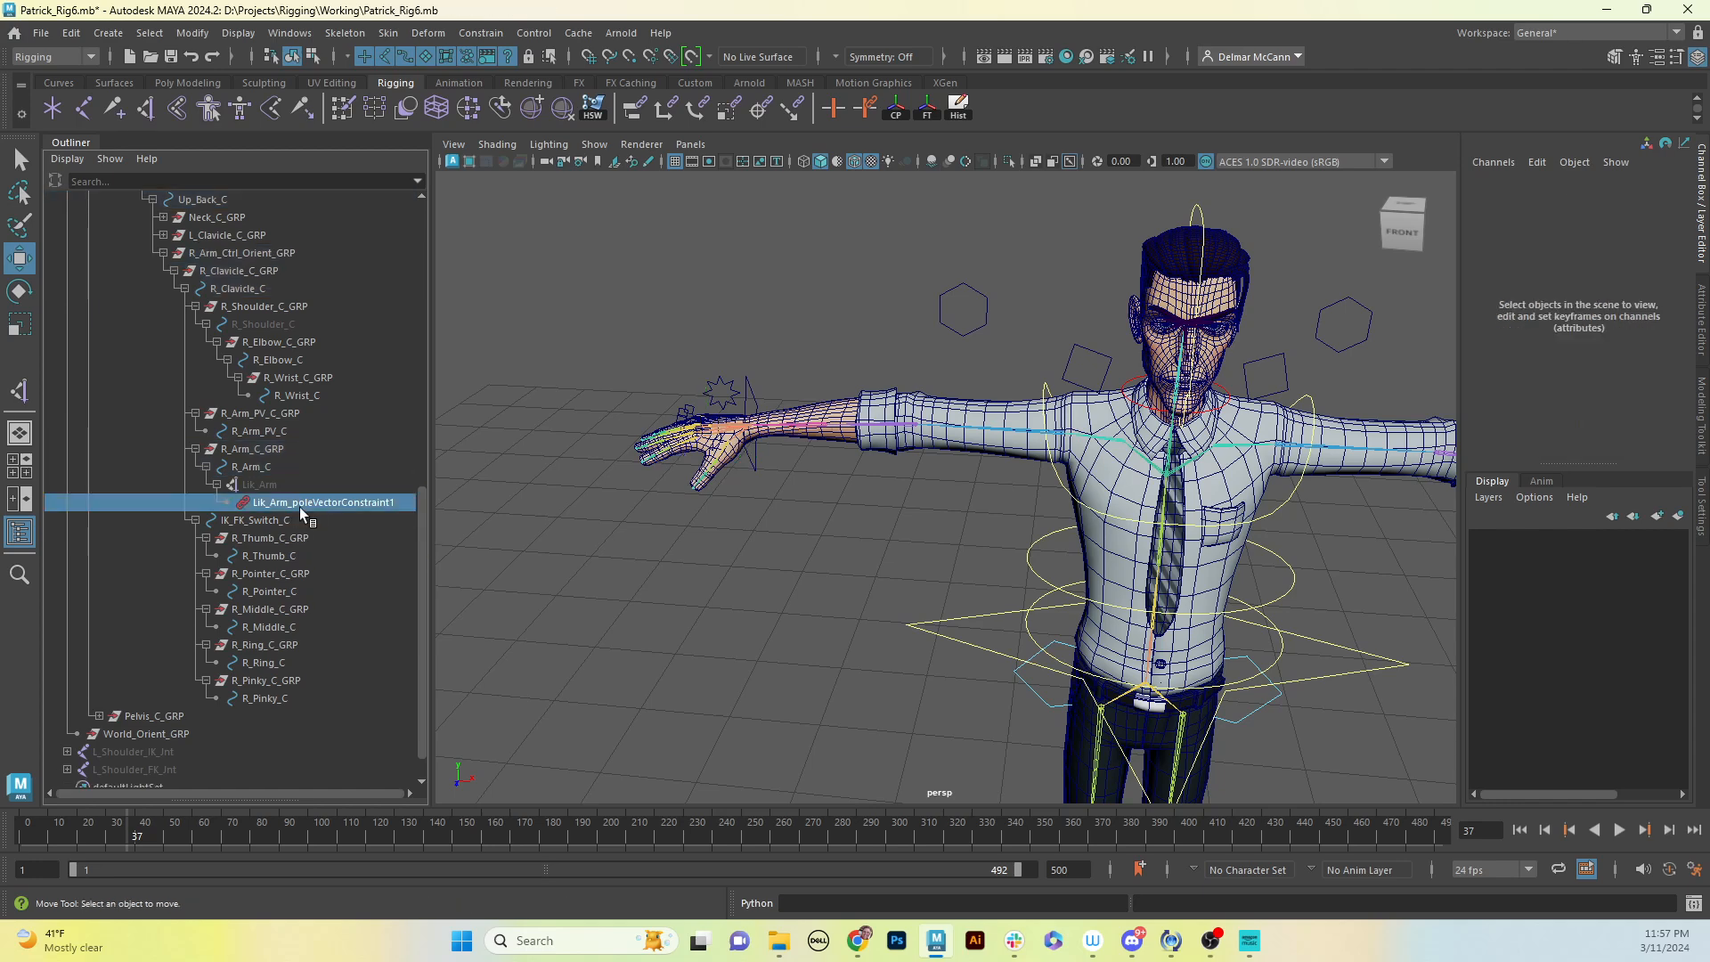
pyautogui.click(299, 504)
pyautogui.press('Delete')
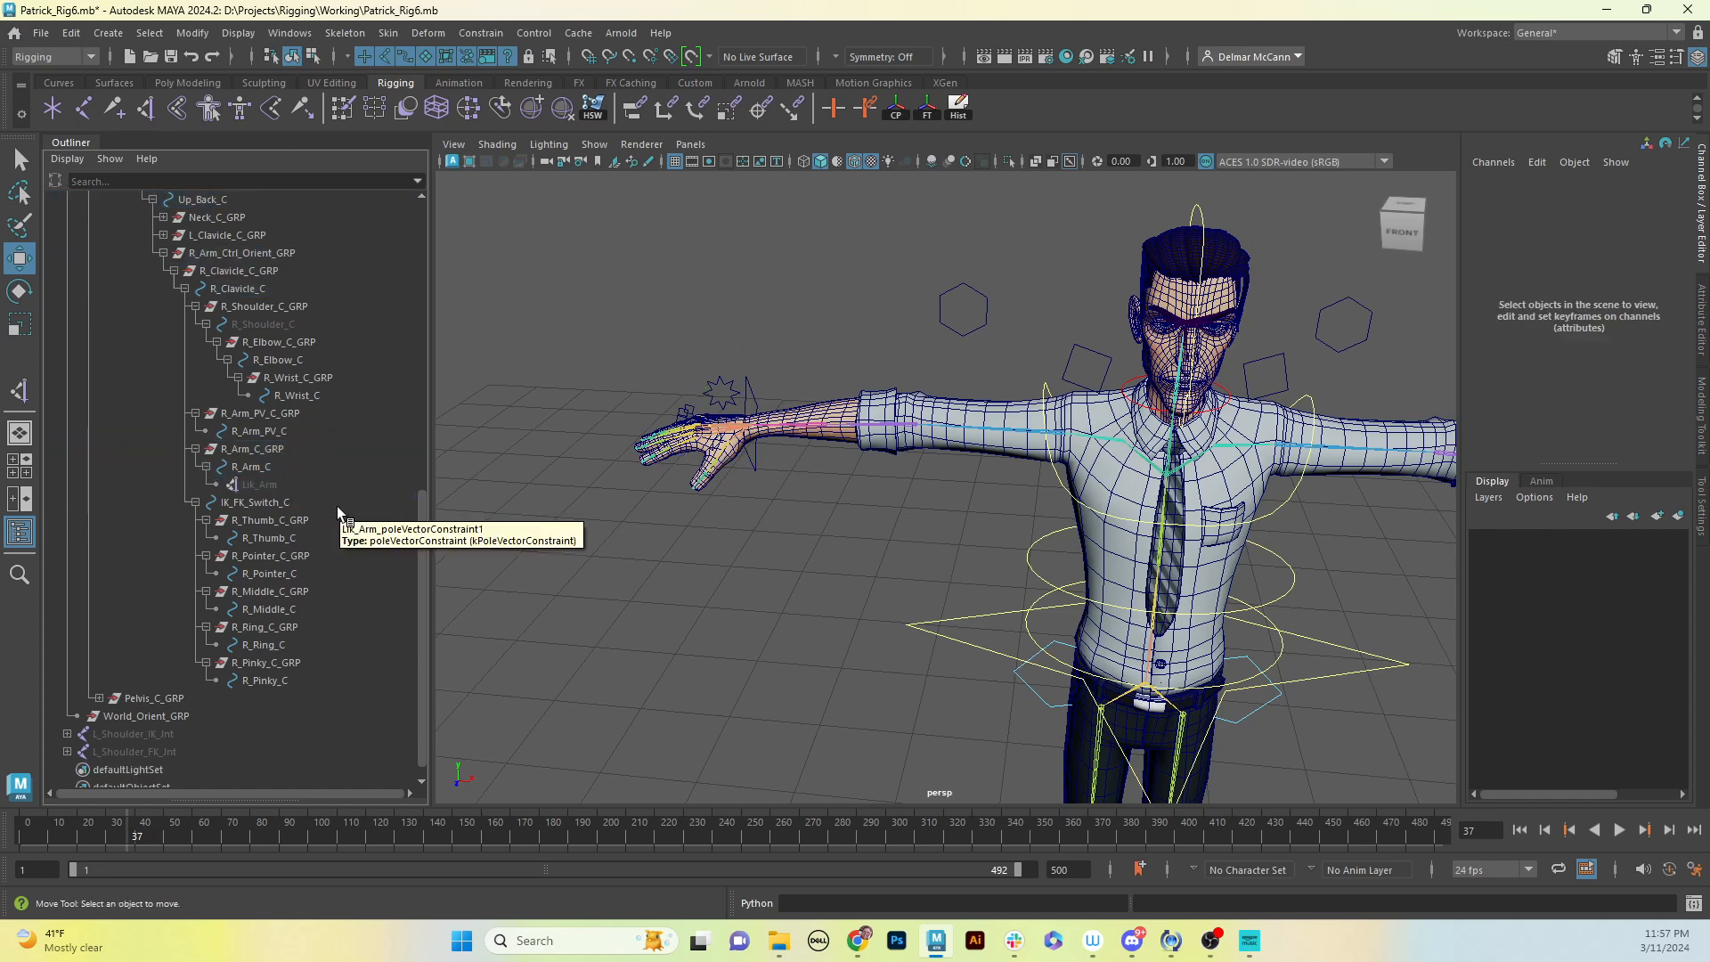
pyautogui.click(258, 485)
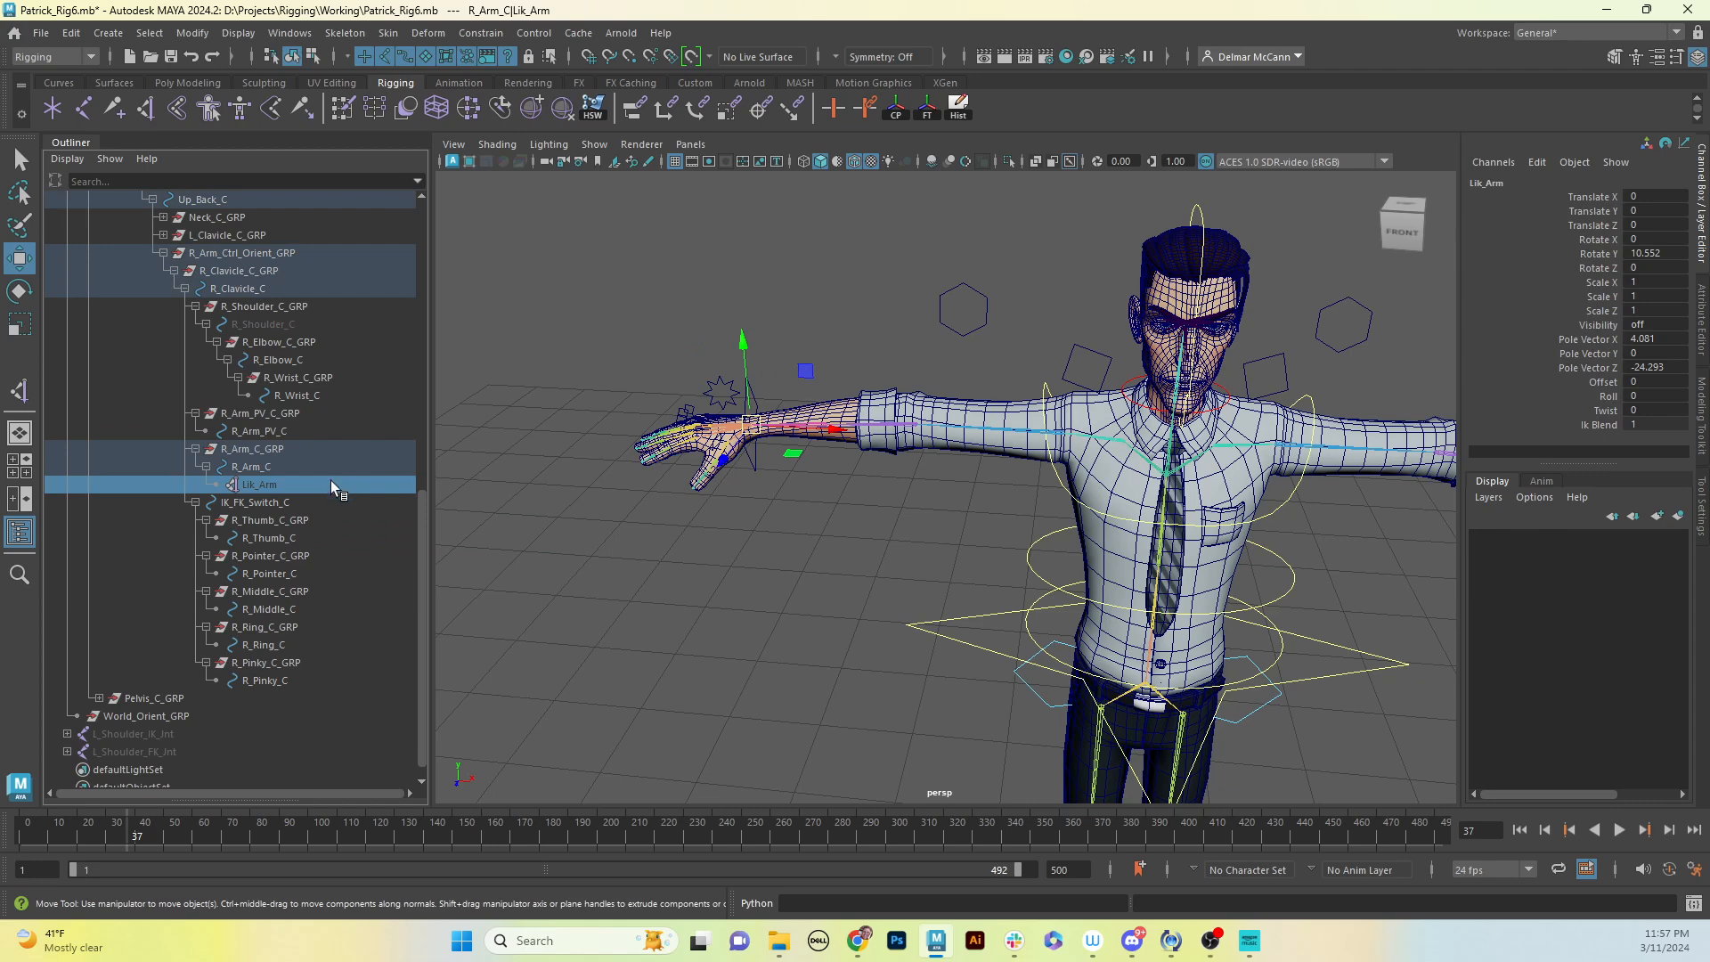
pyautogui.press('Delete')
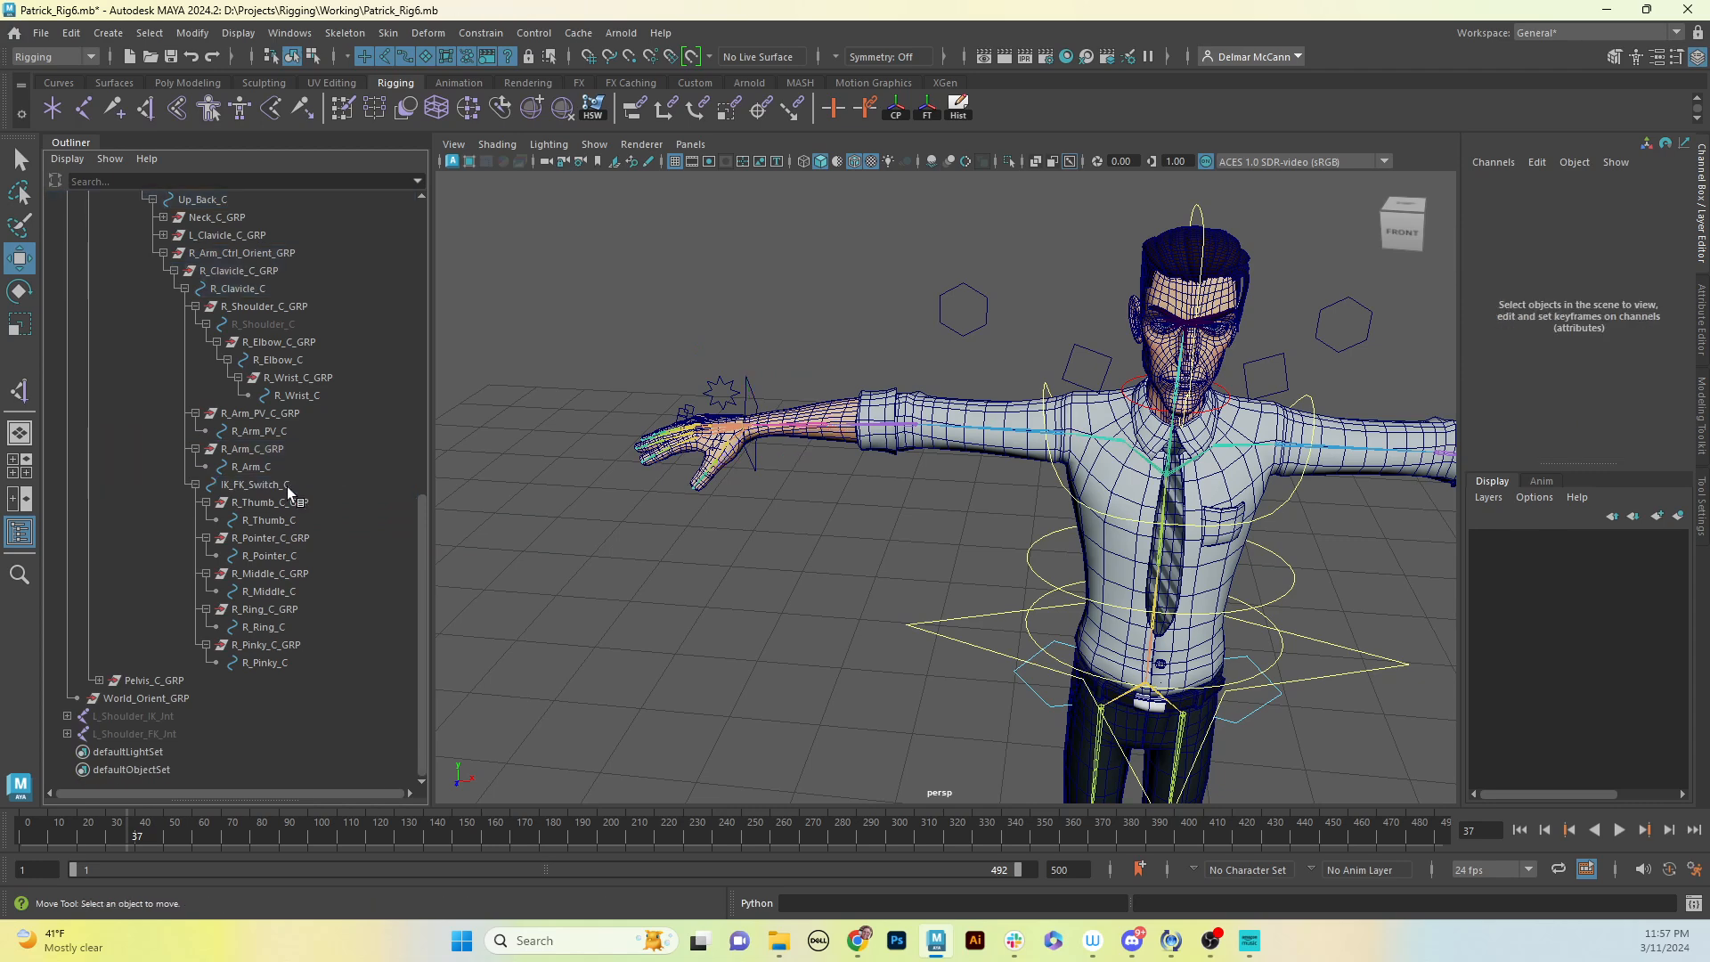
# Step: Test the IK FK attribute on the mirrored IK_FK_Switch_C control beside the right hand by scrubbing its value
pyautogui.moveTo(419, 549); pyautogui.dragTo(415, 440)
pyautogui.click(729, 385)
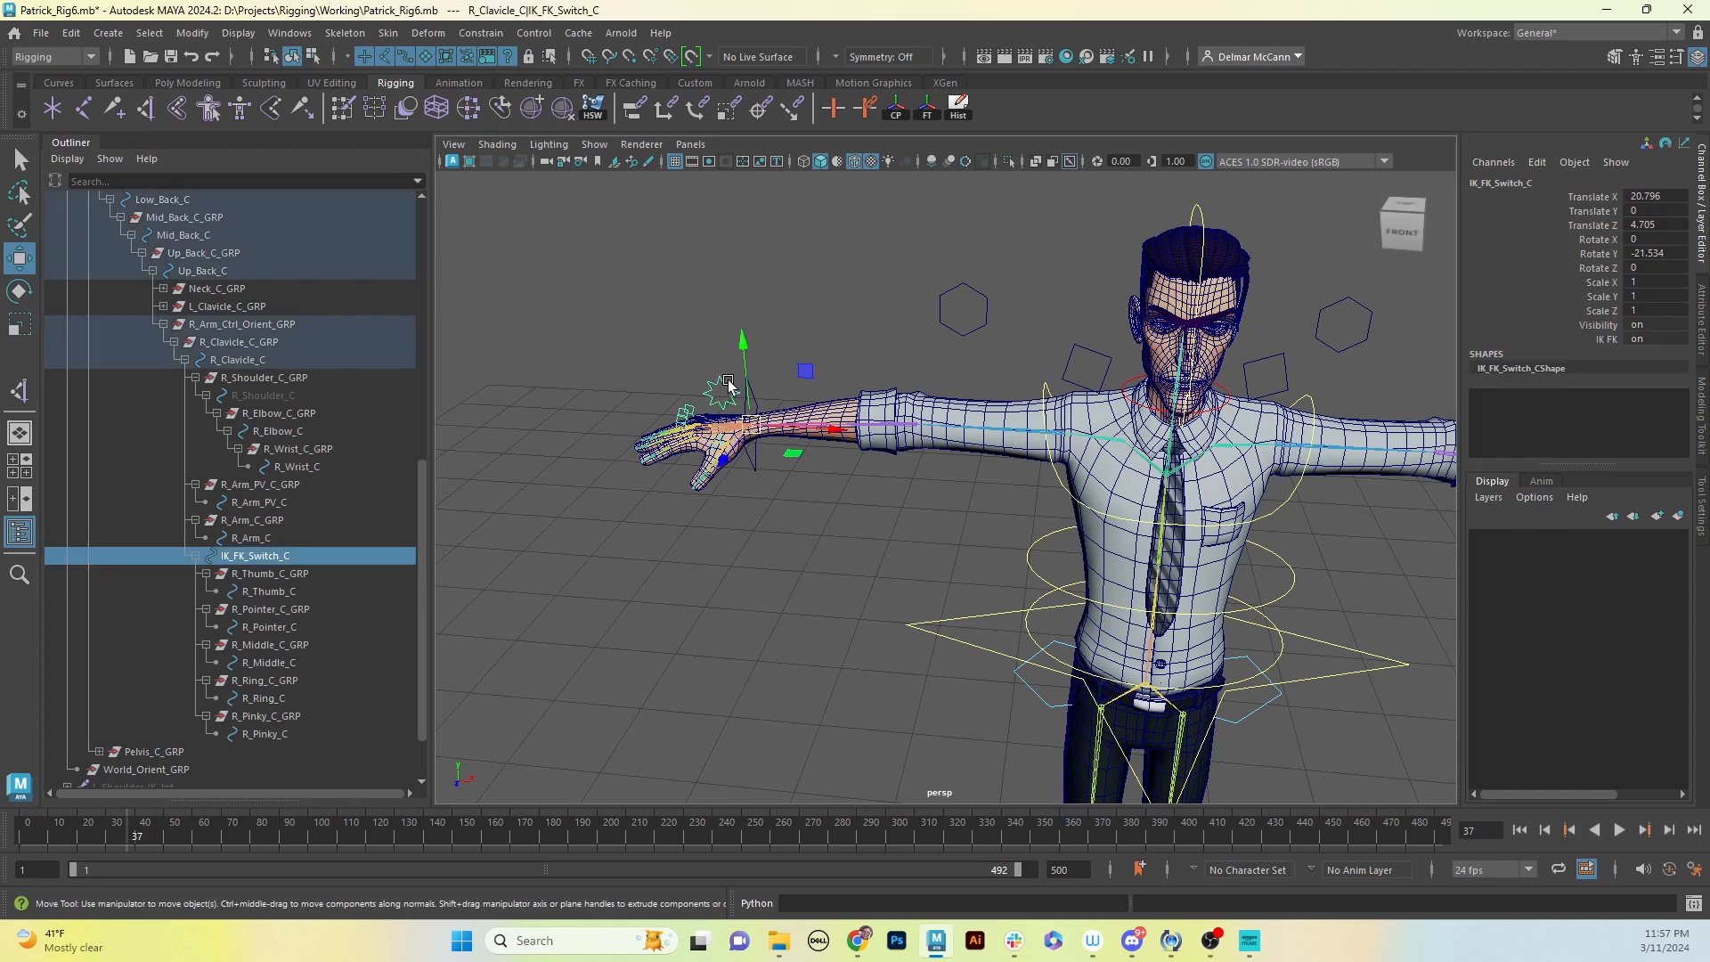
pyautogui.click(1620, 338)
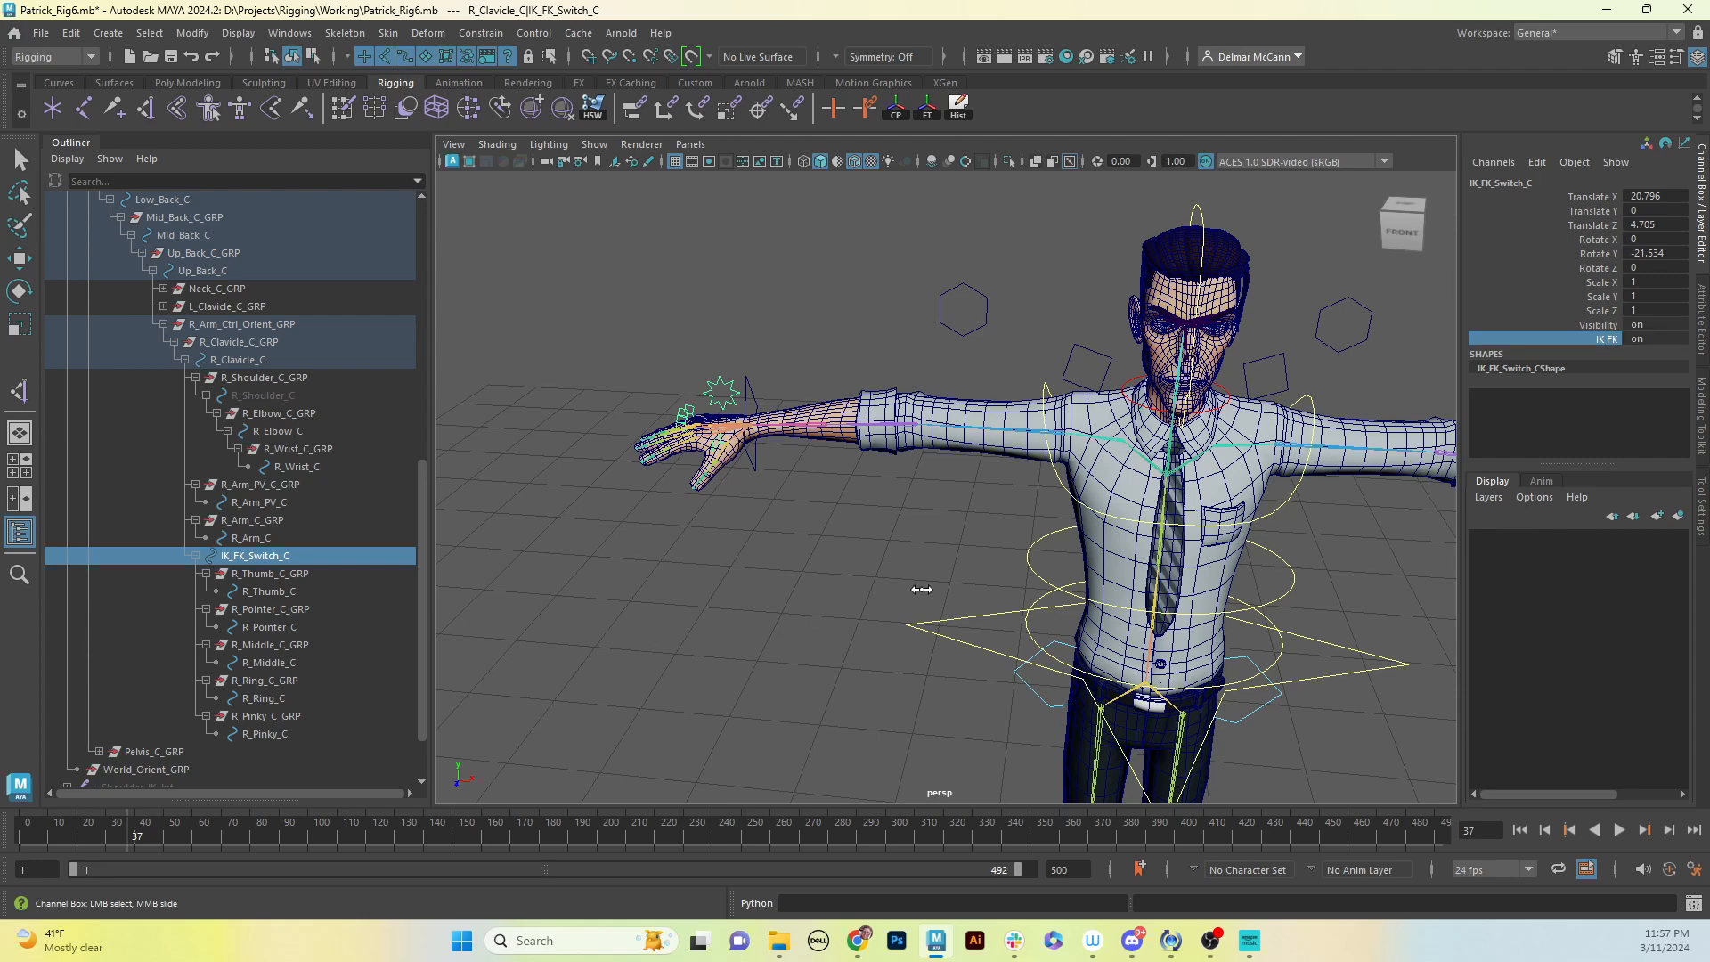
pyautogui.moveTo(922, 590); pyautogui.dragTo(751, 617, button='middle')
# Step: Set the Visibility of the hidden R_Shoulder_C control to on
pyautogui.click(281, 396)
pyautogui.press('w')
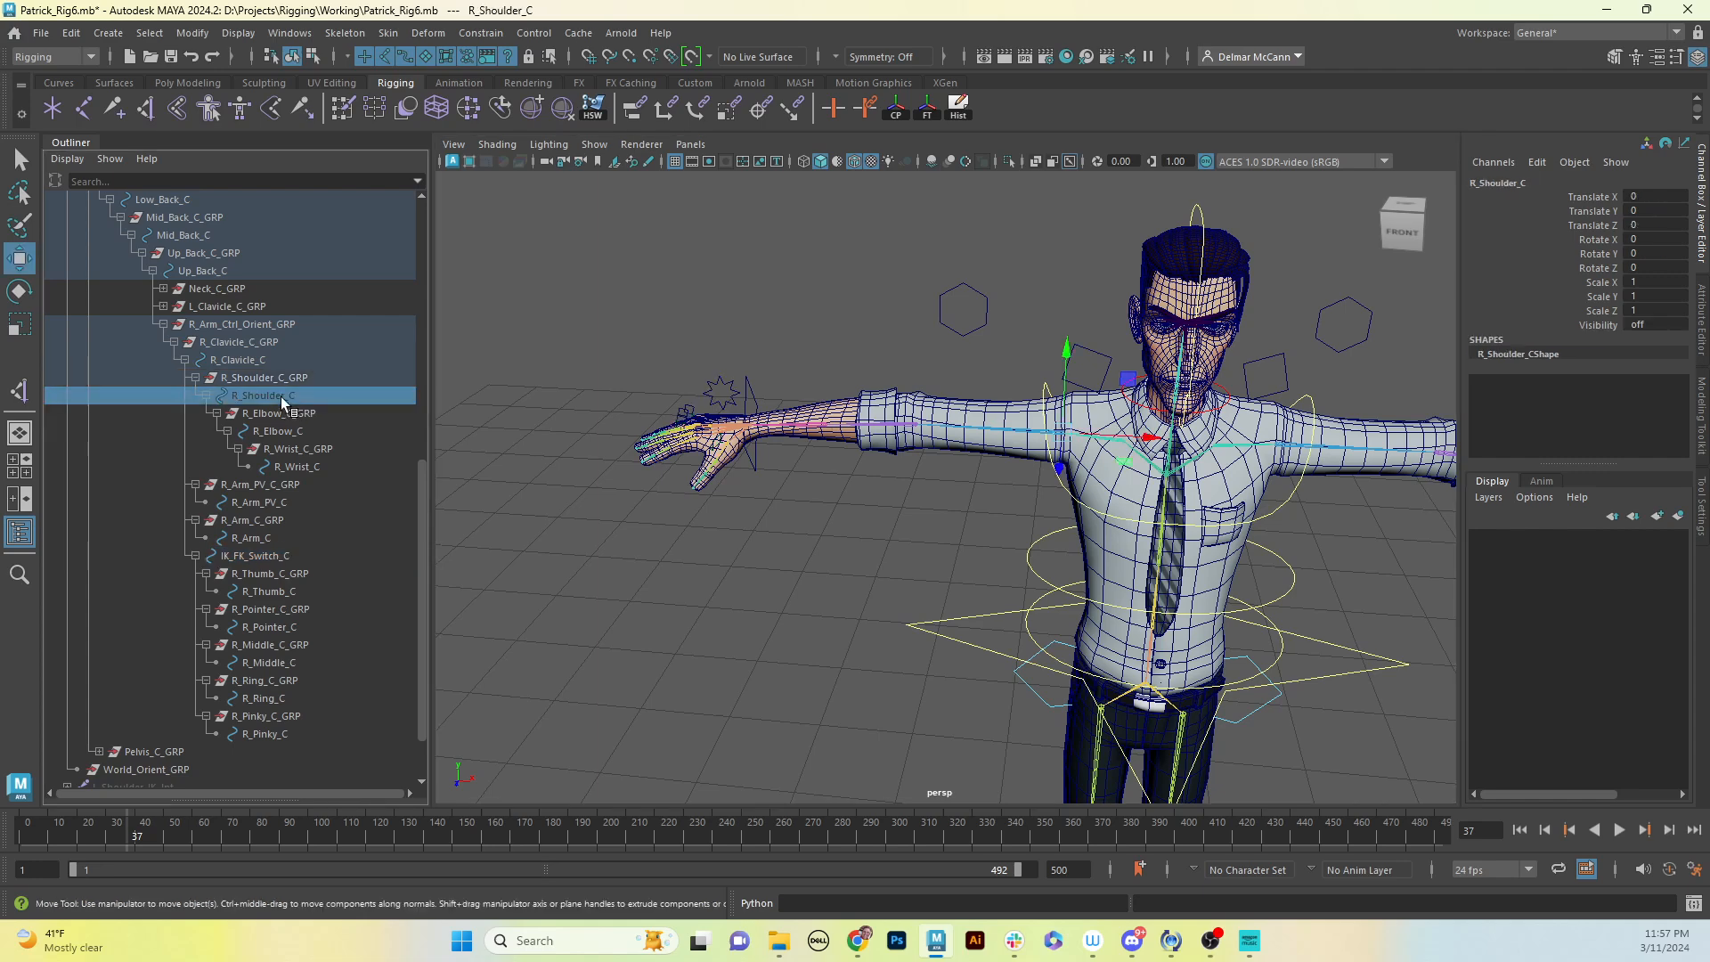
pyautogui.doubleClick(1659, 325)
pyautogui.write('on')
pyautogui.press('Return')
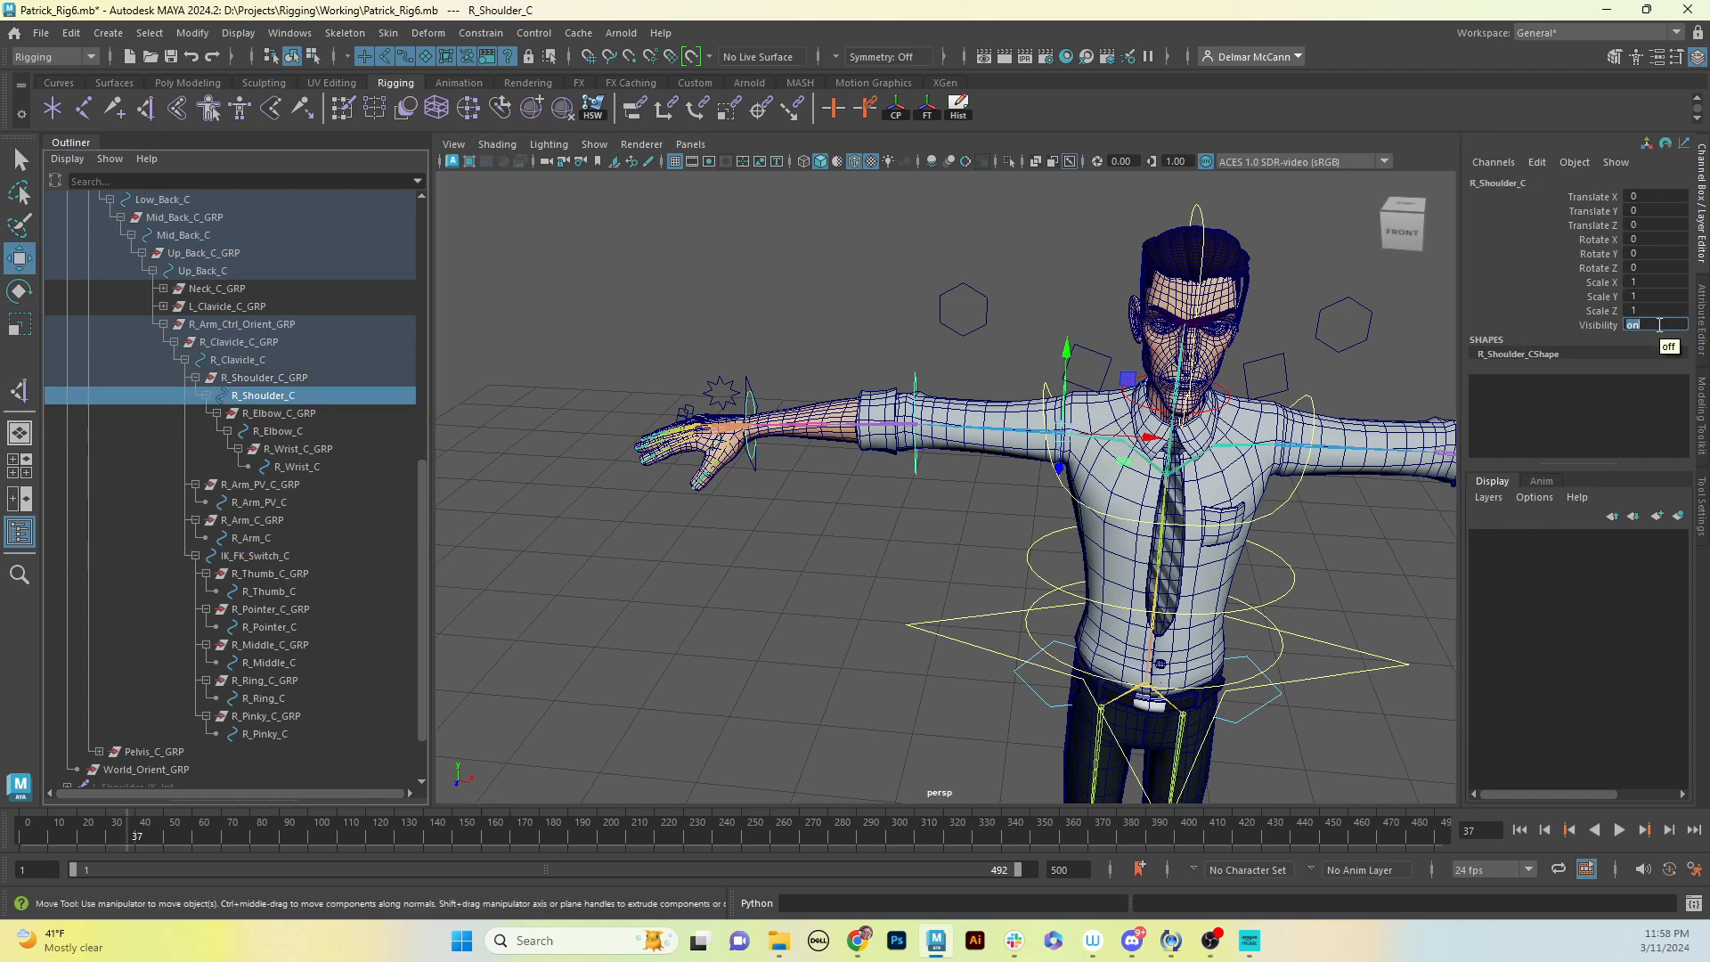
# Step: Examine the mirrored shoulder, elbow and wrist controls around the character's right arm from several angles
pyautogui.keyDown('alt'); pyautogui.moveTo(998, 500); pyautogui.dragTo(900, 506); pyautogui.keyUp('alt')
pyautogui.keyDown('alt'); pyautogui.moveTo(828, 529); pyautogui.dragTo(1100, 489, button='right'); pyautogui.keyUp('alt')
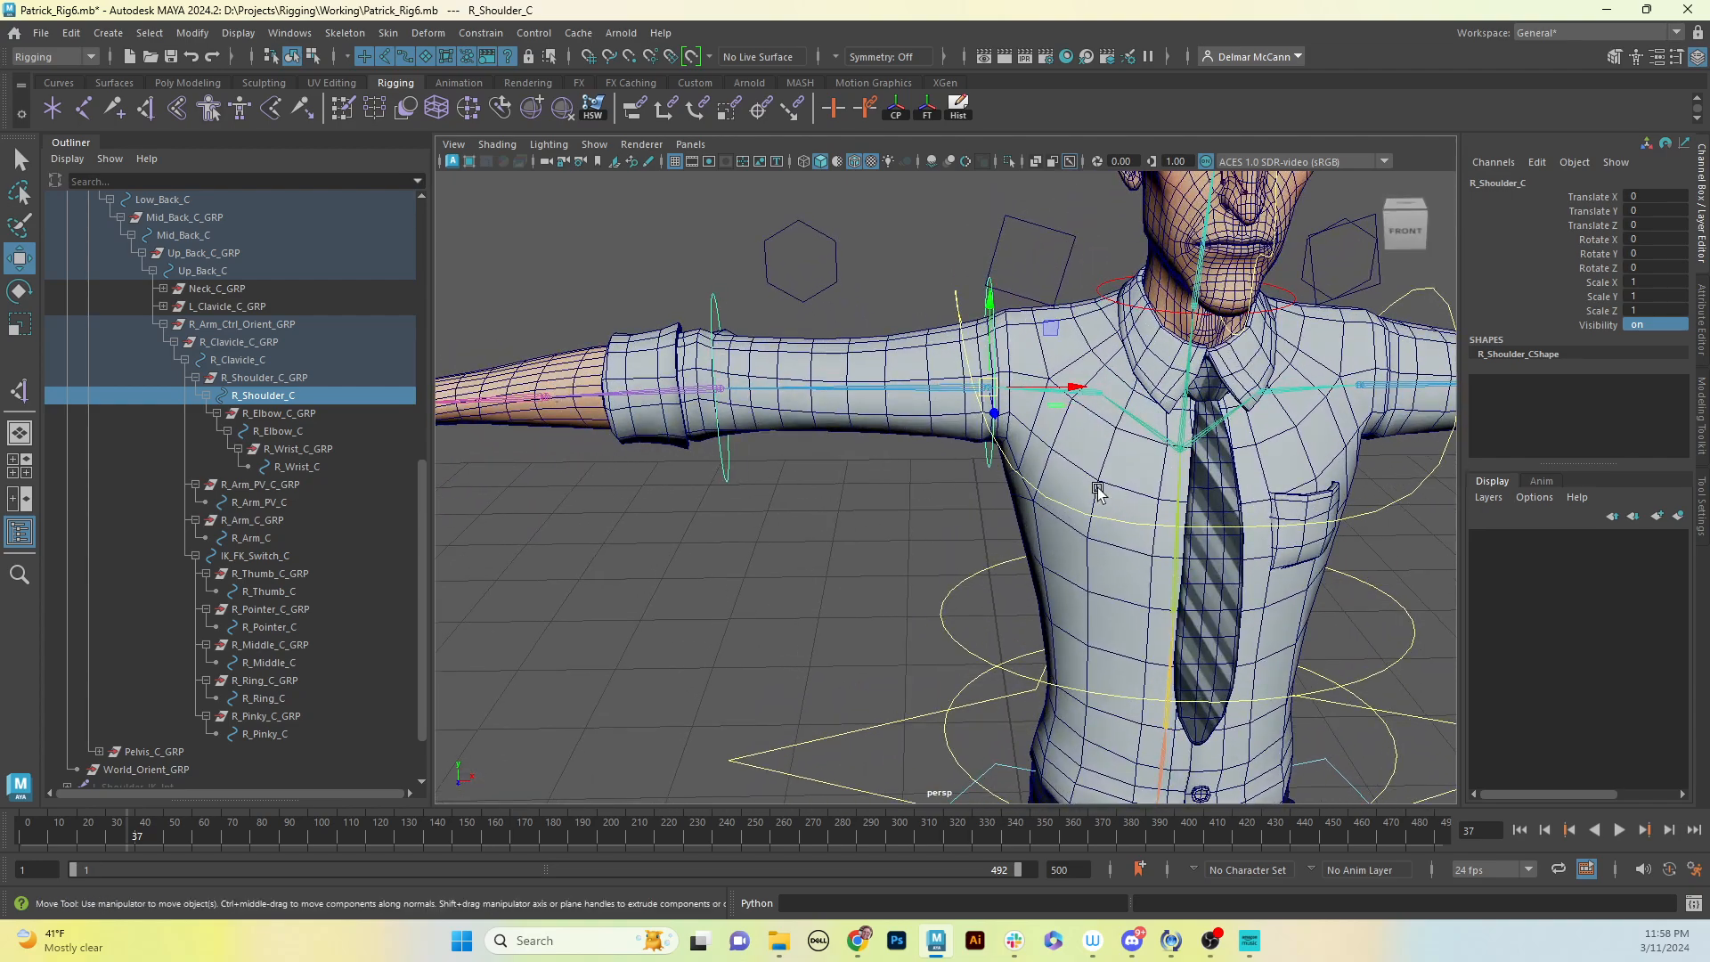
pyautogui.keyDown('alt'); pyautogui.moveTo(1018, 477); pyautogui.dragTo(1021, 501, button='middle'); pyautogui.keyUp('alt')
pyautogui.keyDown('alt'); pyautogui.moveTo(1022, 501); pyautogui.dragTo(802, 516, button='right'); pyautogui.keyUp('alt')
pyautogui.keyDown('alt'); pyautogui.moveTo(857, 512); pyautogui.dragTo(890, 504, button='middle'); pyautogui.keyUp('alt')
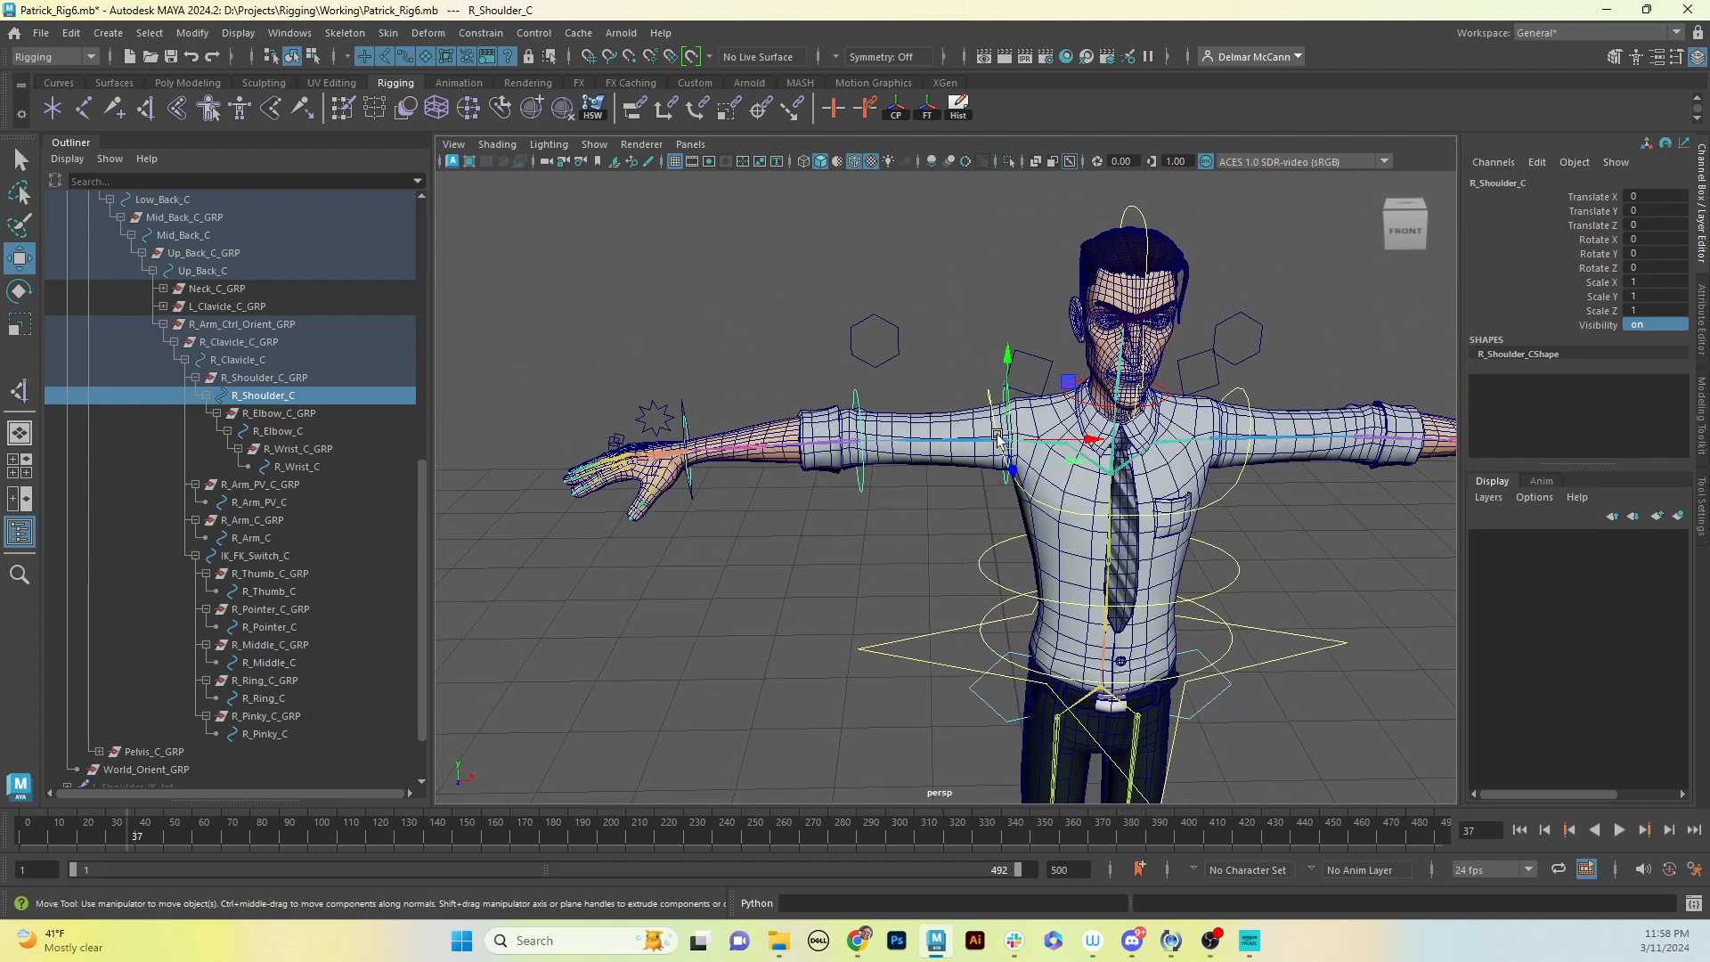
pyautogui.keyDown('alt'); pyautogui.moveTo(889, 490); pyautogui.dragTo(850, 508); pyautogui.keyUp('alt')
pyautogui.moveTo(952, 517)
pyautogui.keyDown('alt'); pyautogui.mouseDown()
pyautogui.moveTo(895, 528)
pyautogui.moveTo(945, 517)
pyautogui.mouseUp(); pyautogui.keyUp('alt')
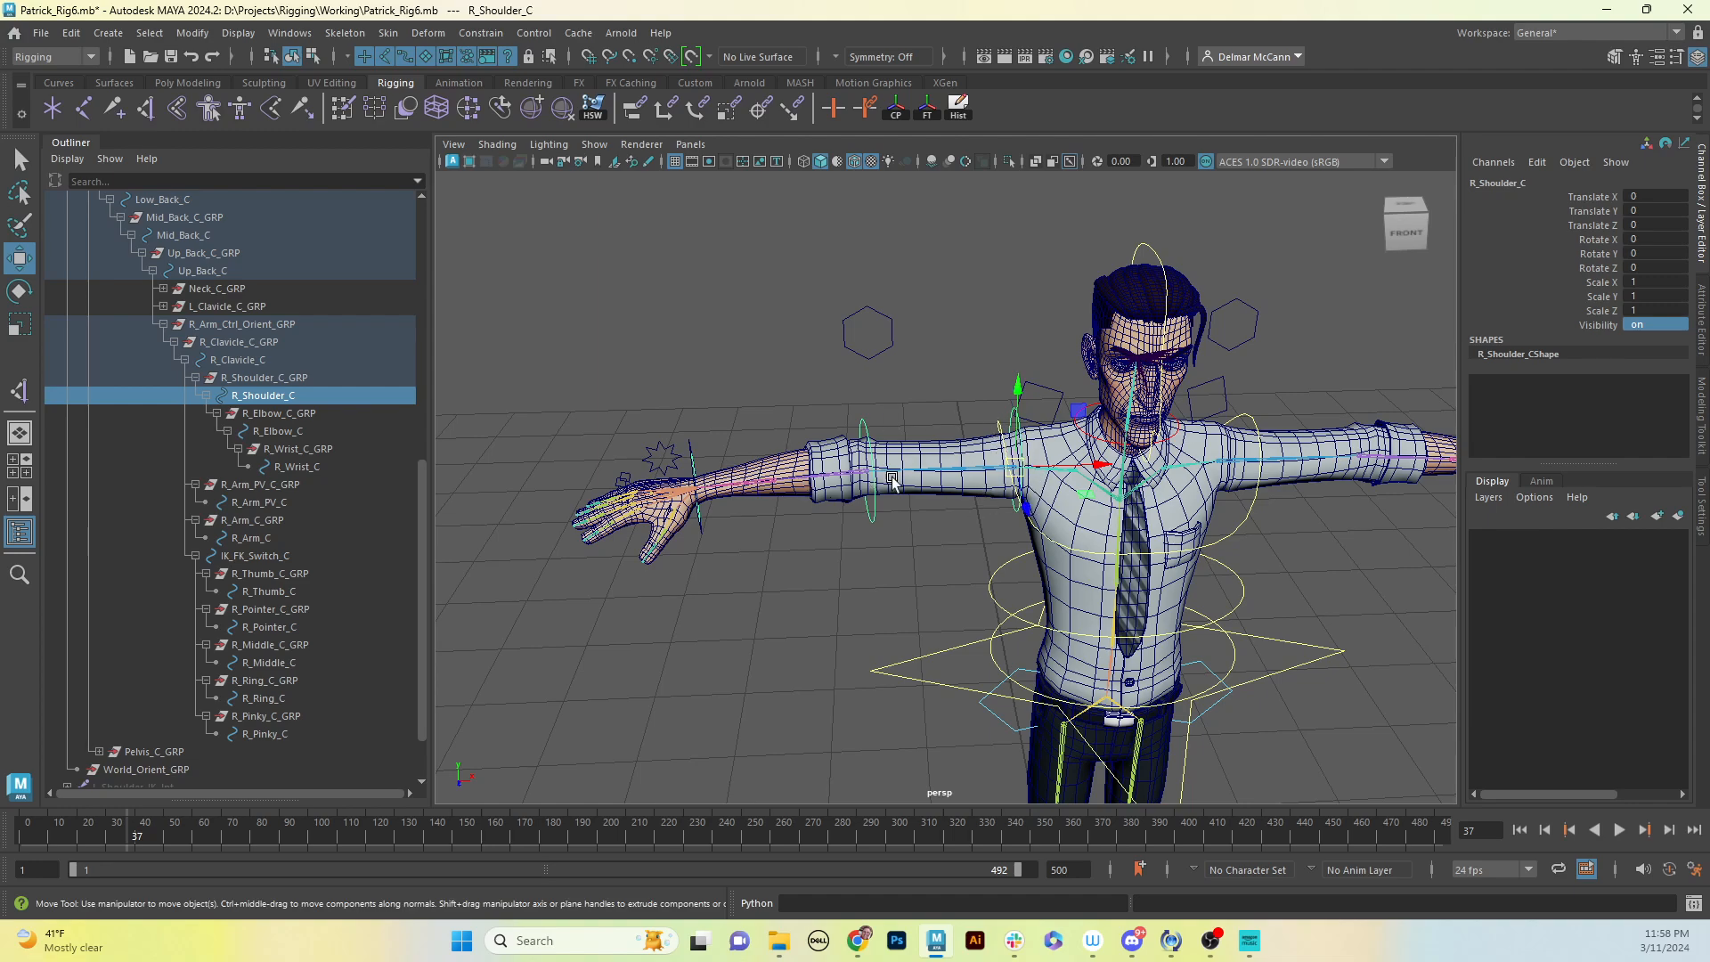
pyautogui.moveTo(871, 481)
pyautogui.keyDown('alt'); pyautogui.mouseDown()
pyautogui.moveTo(935, 485)
pyautogui.moveTo(954, 458)
pyautogui.moveTo(919, 420)
pyautogui.moveTo(875, 458)
pyautogui.mouseUp(); pyautogui.keyUp('alt')
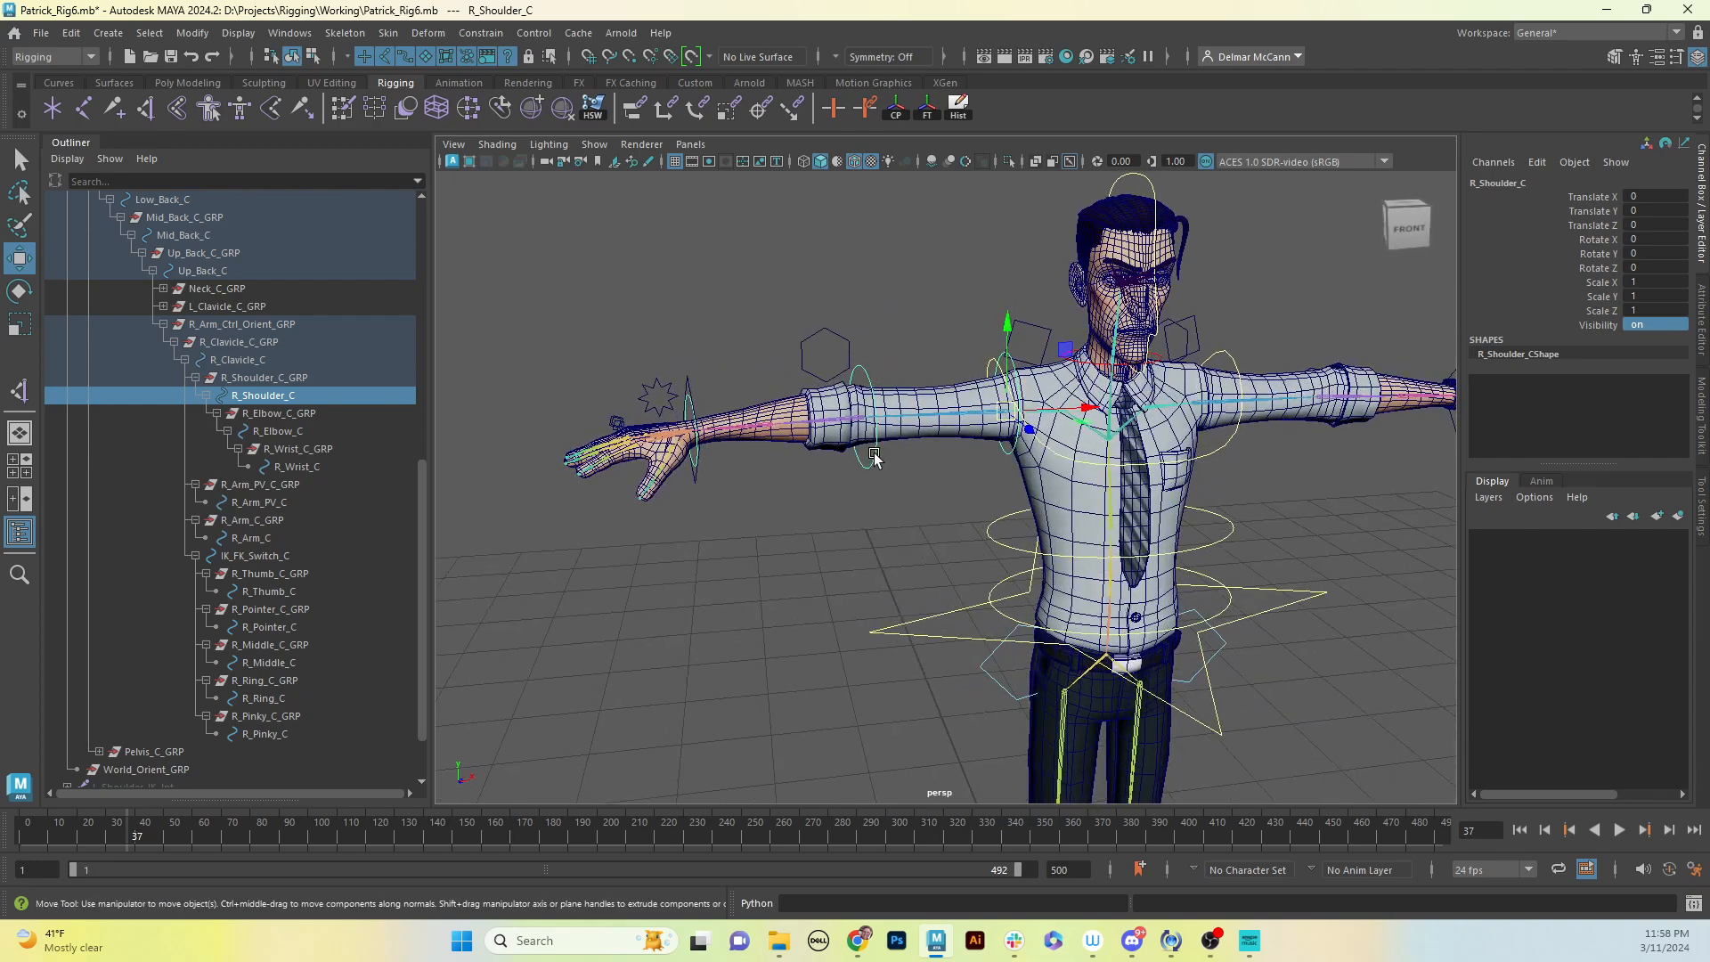
pyautogui.keyDown('alt'); pyautogui.moveTo(943, 506); pyautogui.dragTo(570, 519); pyautogui.keyUp('alt')
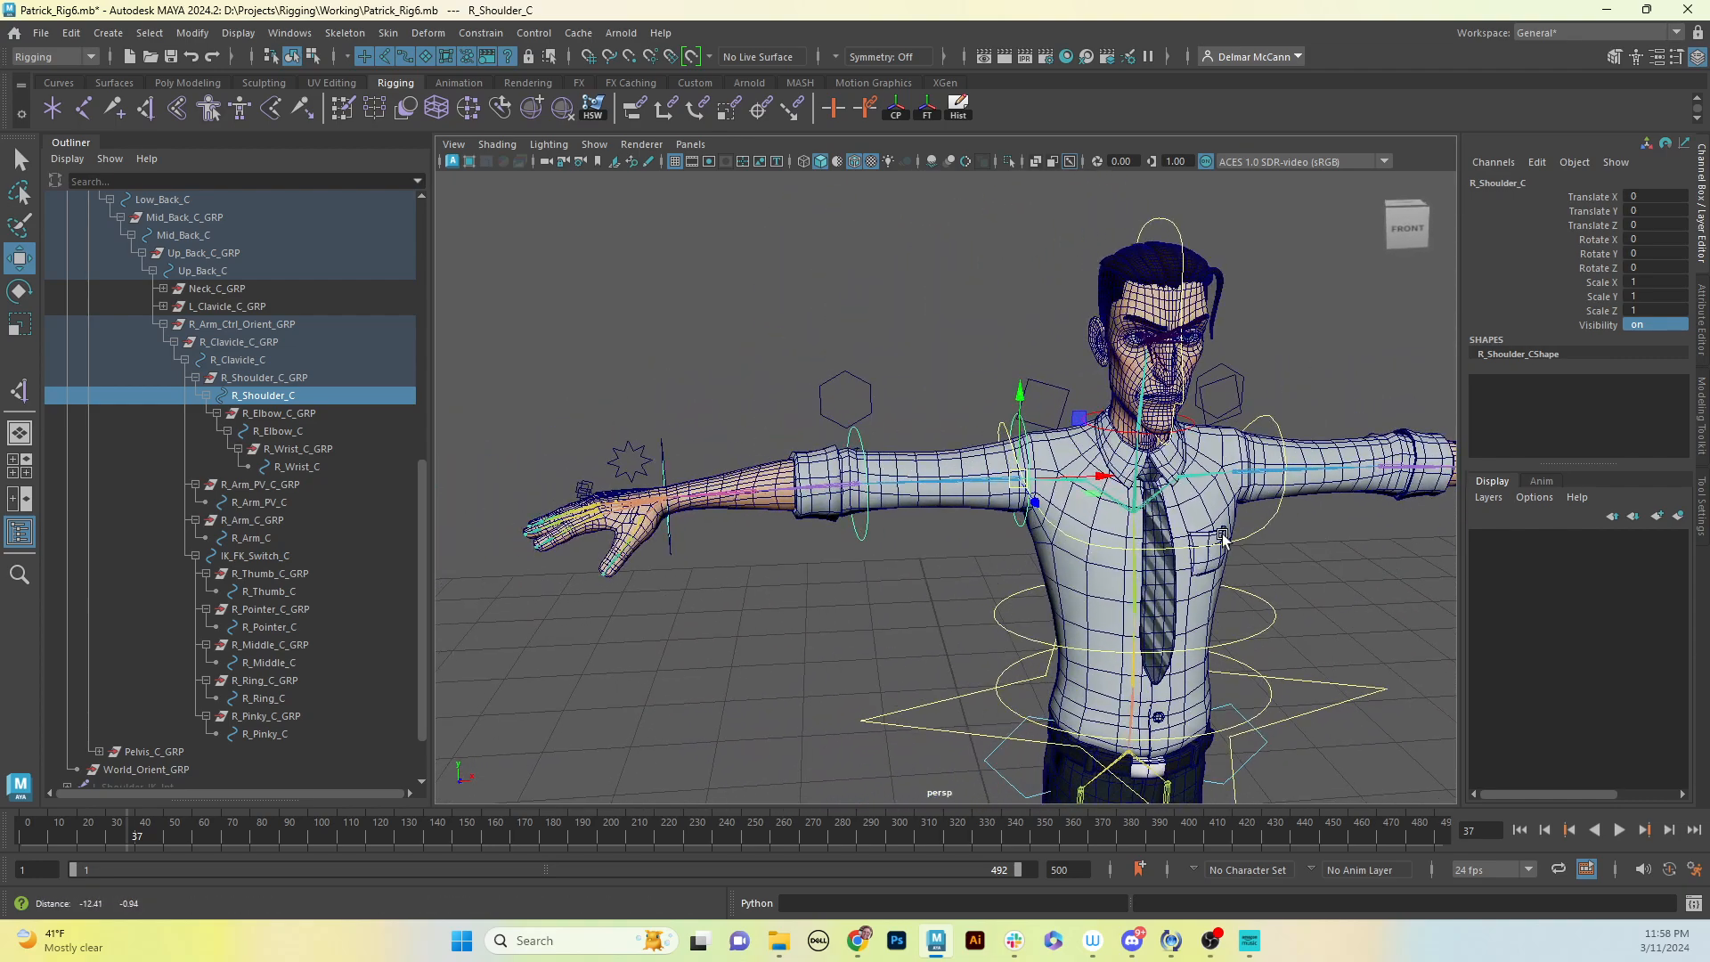
pyautogui.keyDown('alt'); pyautogui.moveTo(1001, 504); pyautogui.dragTo(968, 501); pyautogui.keyUp('alt')
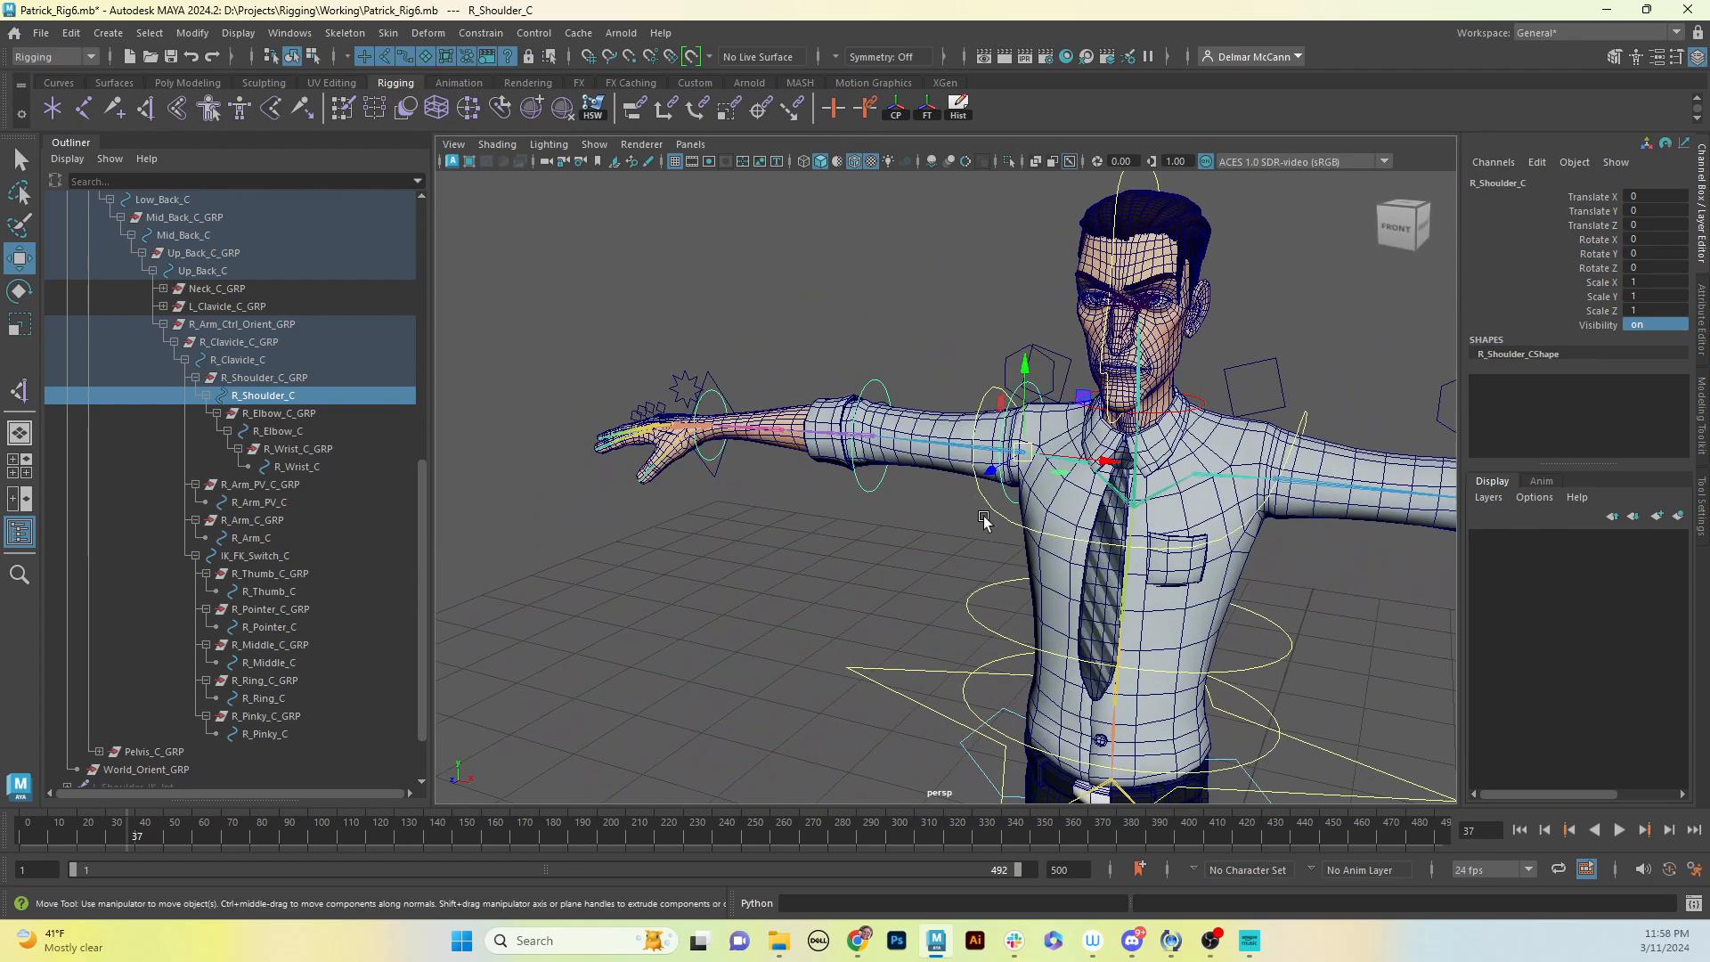